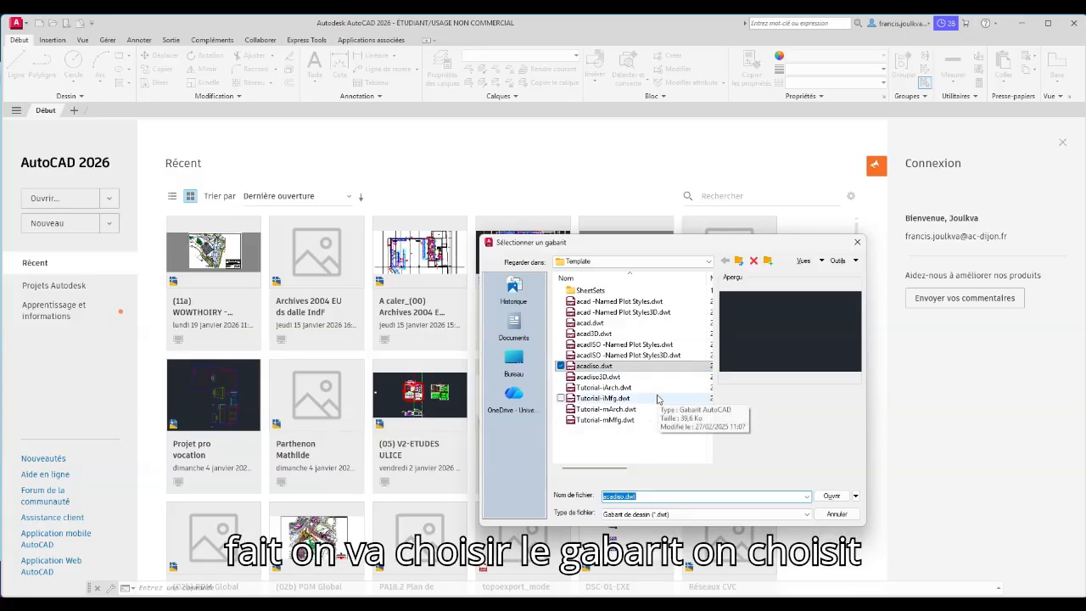
# Create a new drawing from the acadiso.dwt template
pyautogui.click(824, 495)
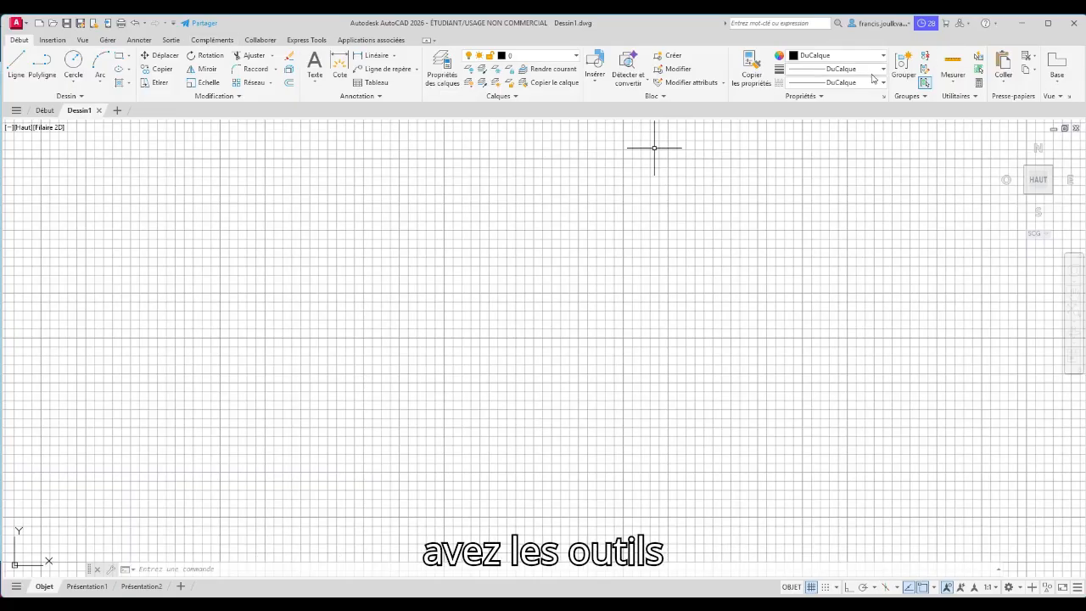
# Look through the tool sets from Insertion to Applications associées, and return to the Début tools
pyautogui.click(52, 40)
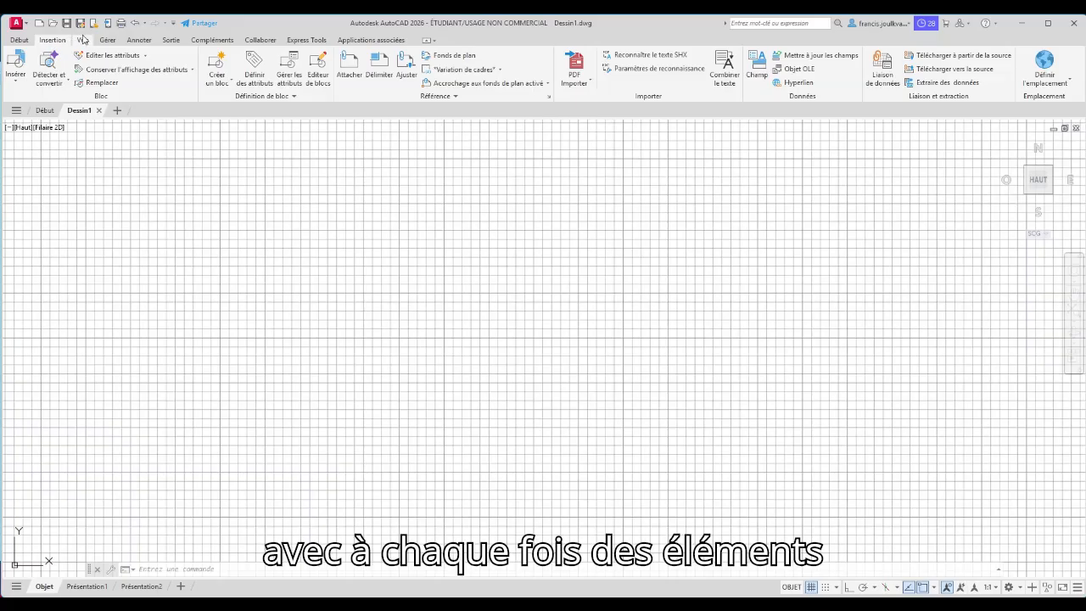
pyautogui.click(84, 40)
pyautogui.click(107, 40)
pyautogui.click(139, 40)
pyautogui.click(204, 40)
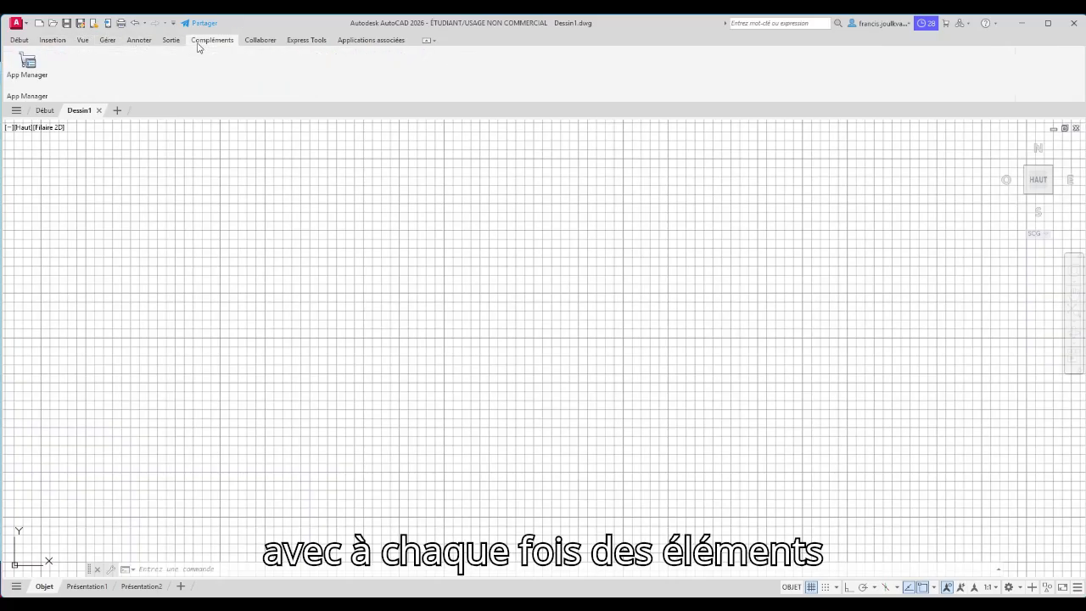
pyautogui.click(263, 42)
pyautogui.click(306, 40)
pyautogui.click(365, 40)
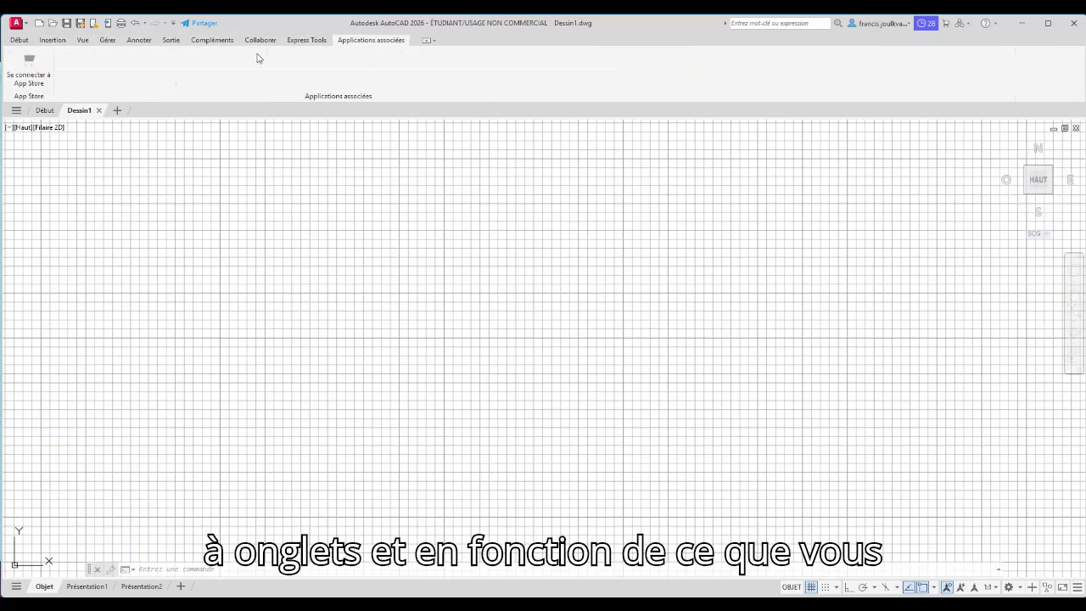
pyautogui.click(18, 40)
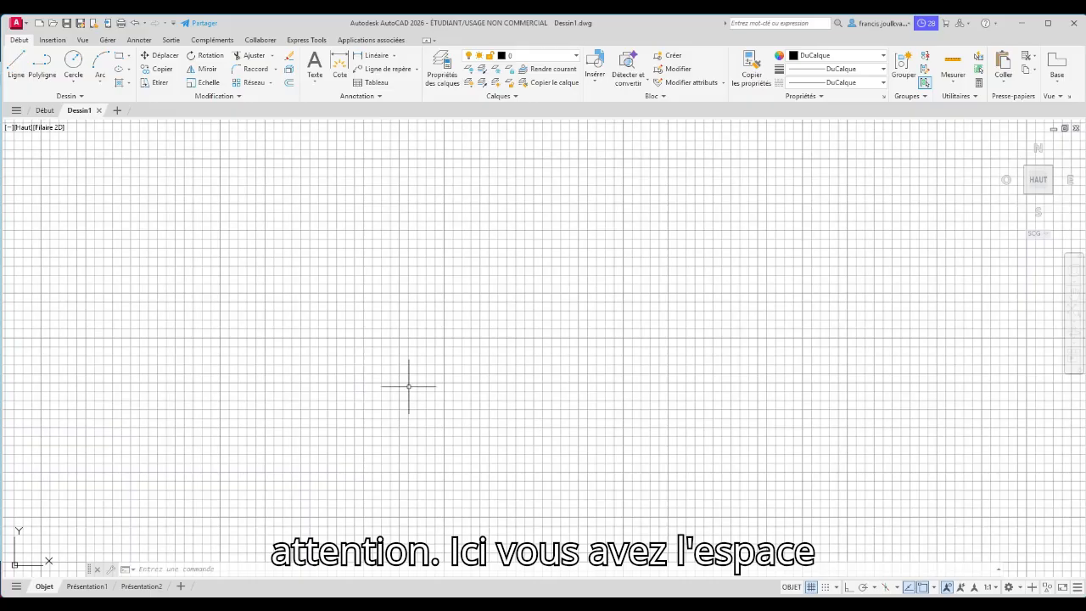
# Examine the model space, the command line and the Présentation1 paper space, and return to the Objet space
pyautogui.scroll(-5, 451, 359)
pyautogui.scroll(-5, 450, 358)
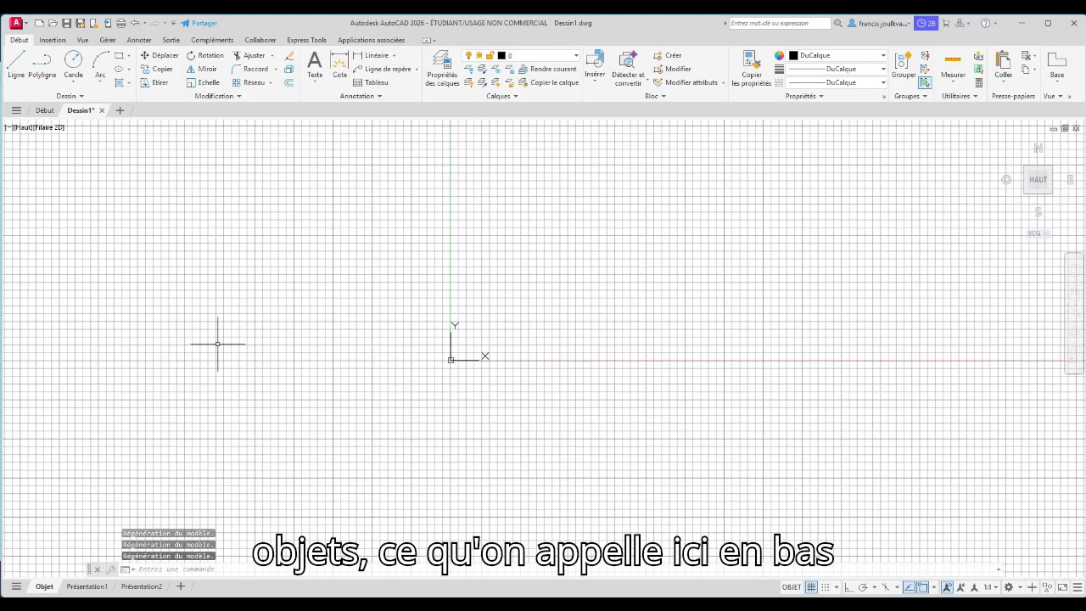
pyautogui.scroll(6, 386, 308)
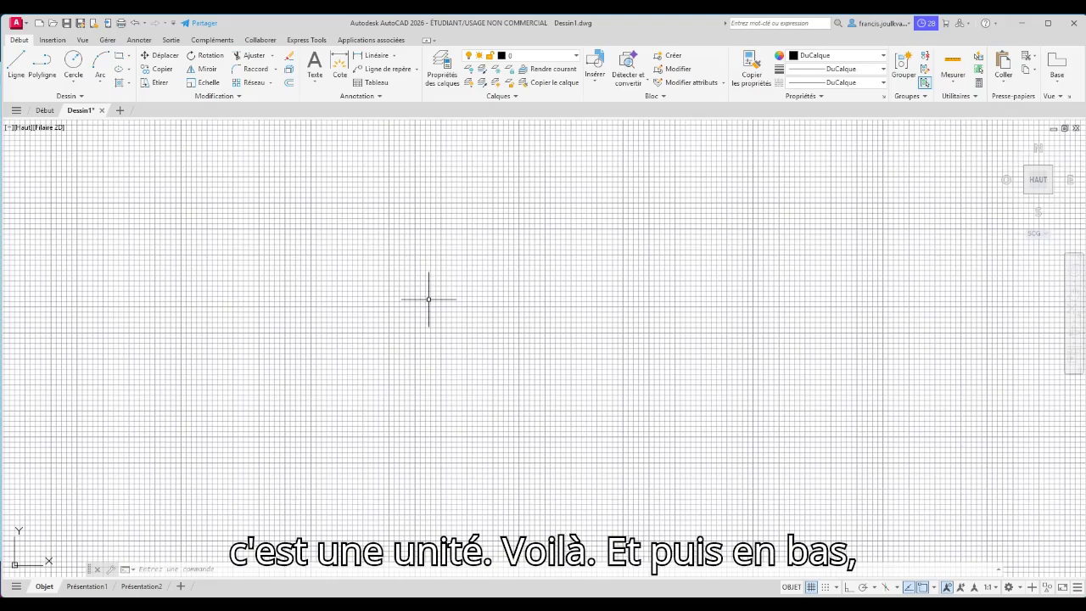
pyautogui.click(145, 566)
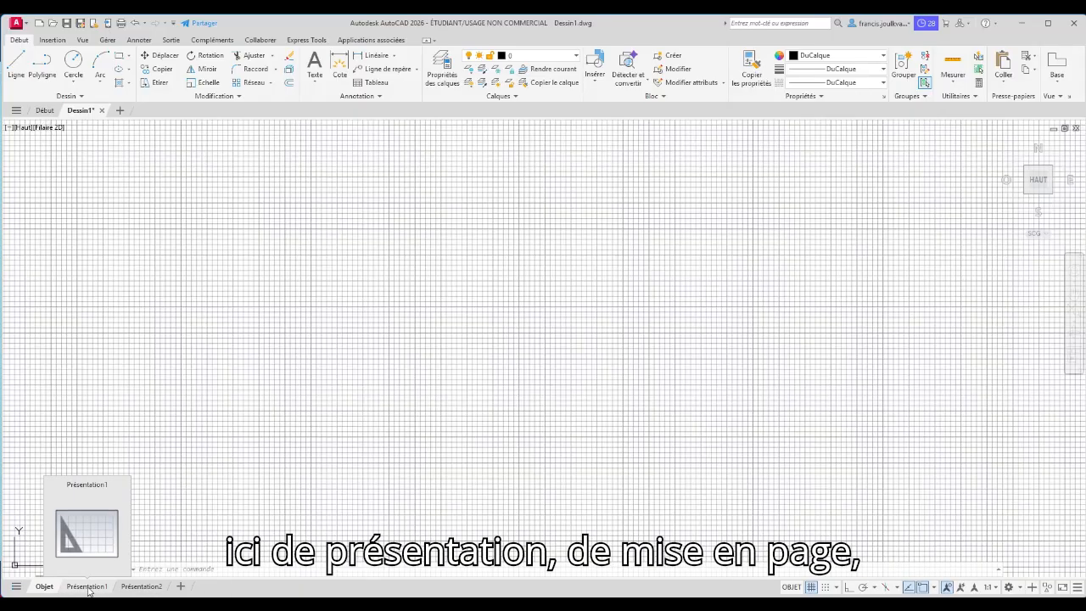
pyautogui.click(125, 588)
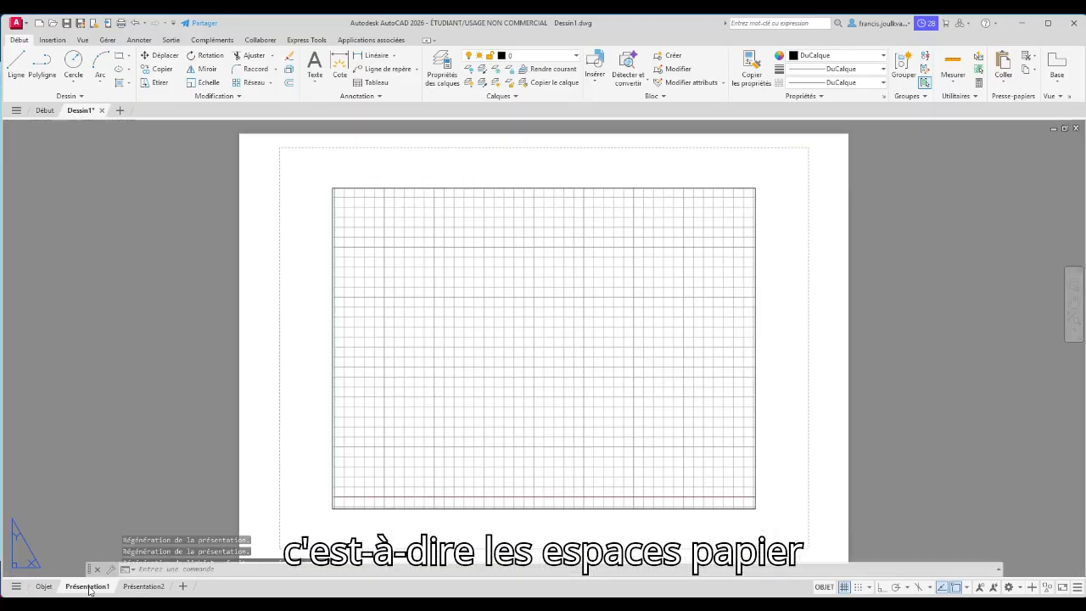
pyautogui.click(51, 586)
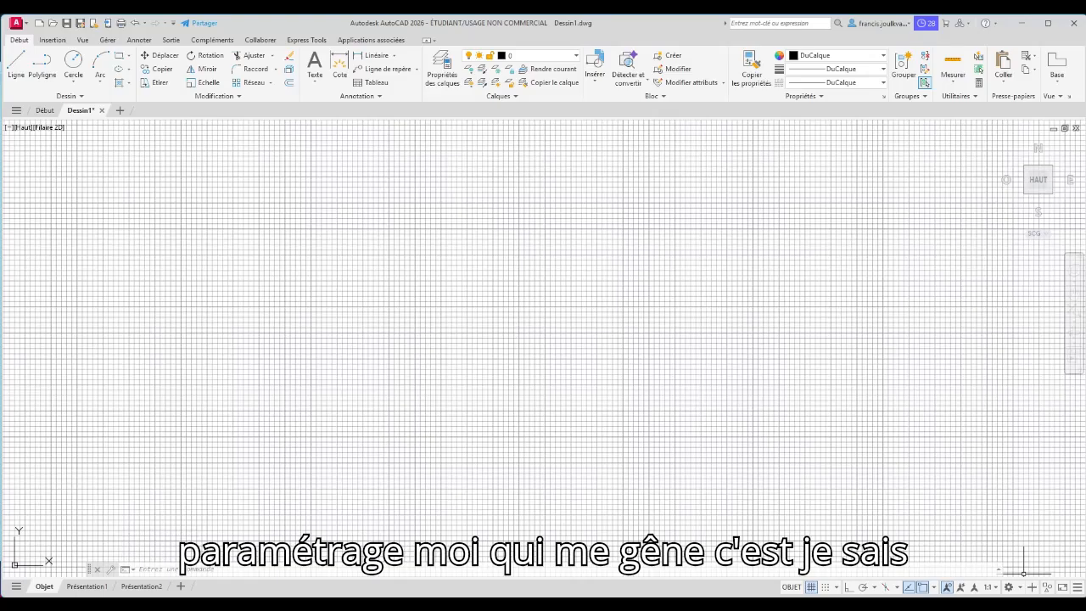
# Turn off the grid display in the model space of Dessin1
pyautogui.scroll(3, 531, 381)
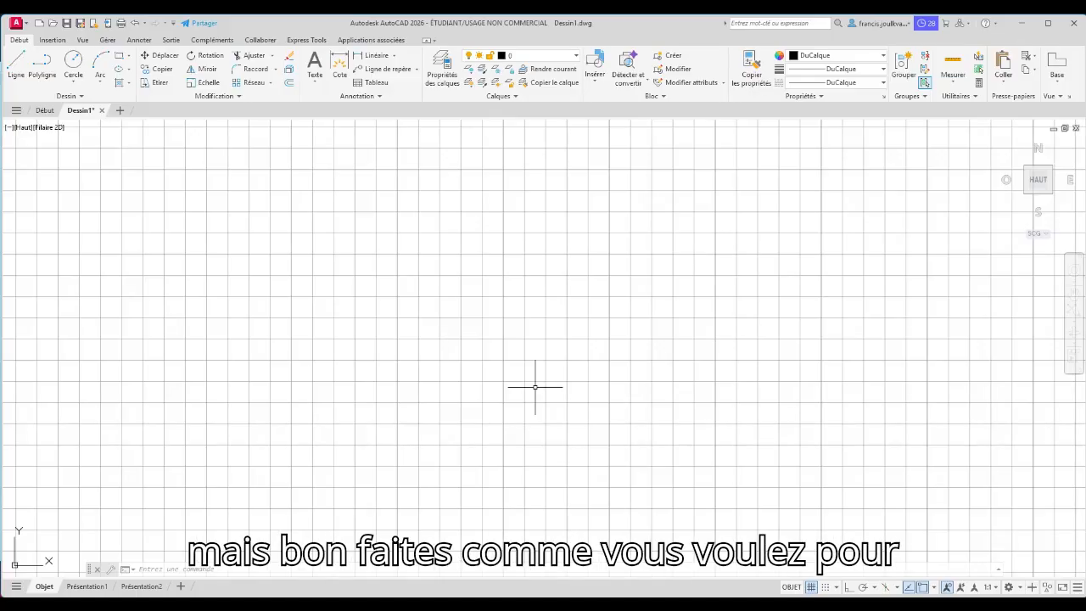
pyautogui.click(811, 587)
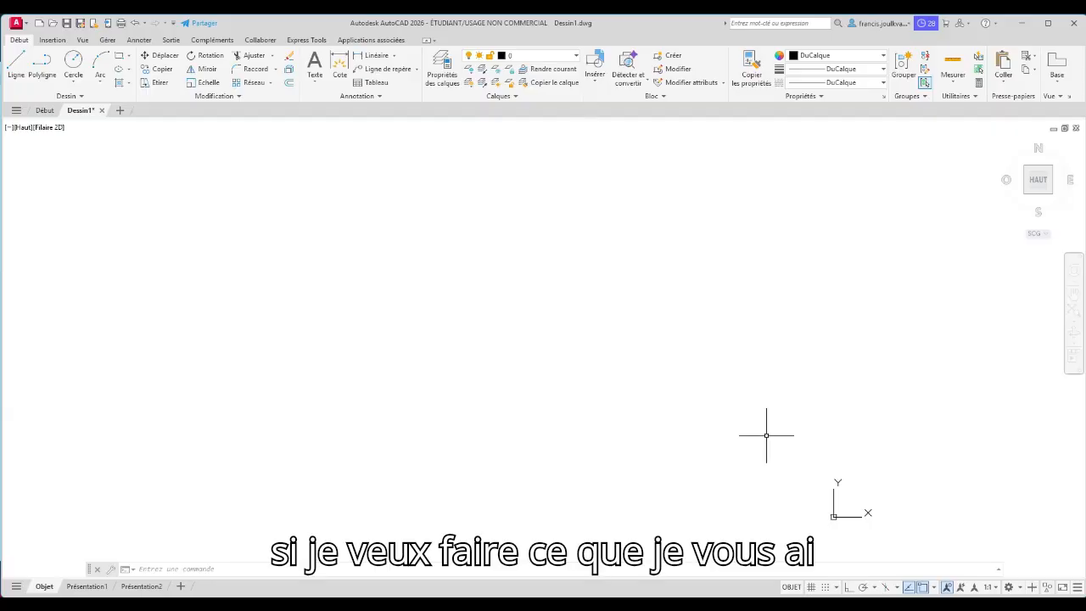
# Switch to Firefox and open the cadastre.gouv.fr site in a new tab
pyautogui.moveTo(292, 604)
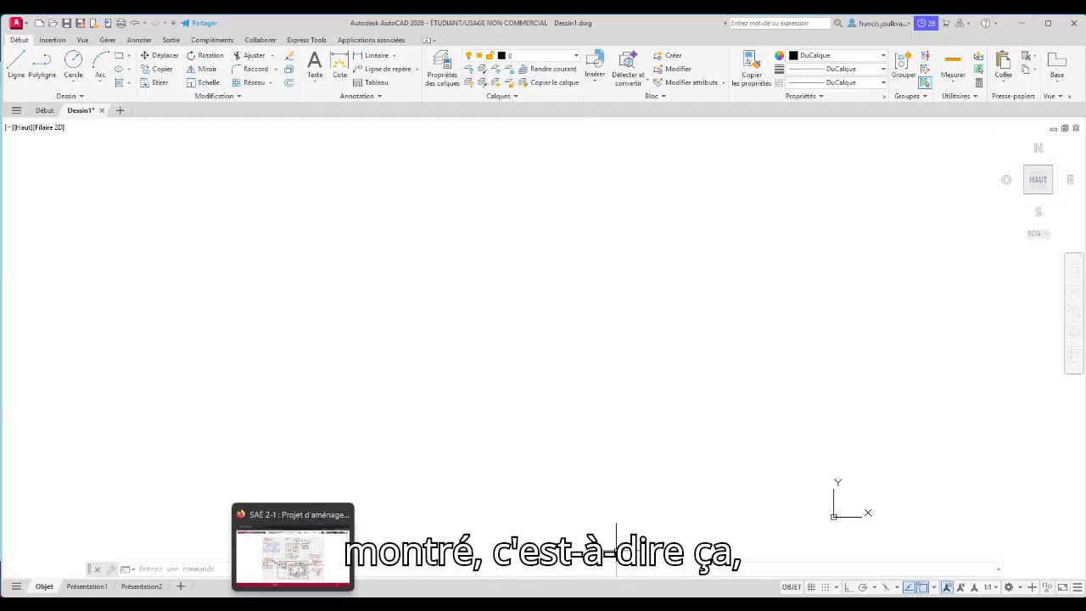
pyautogui.click(292, 547)
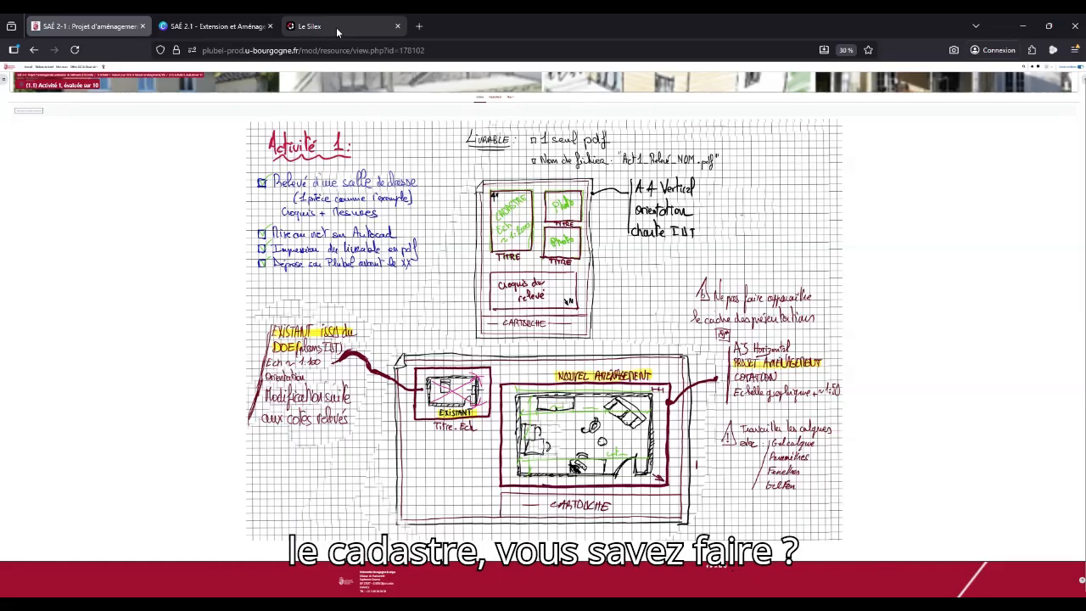
pyautogui.click(419, 26)
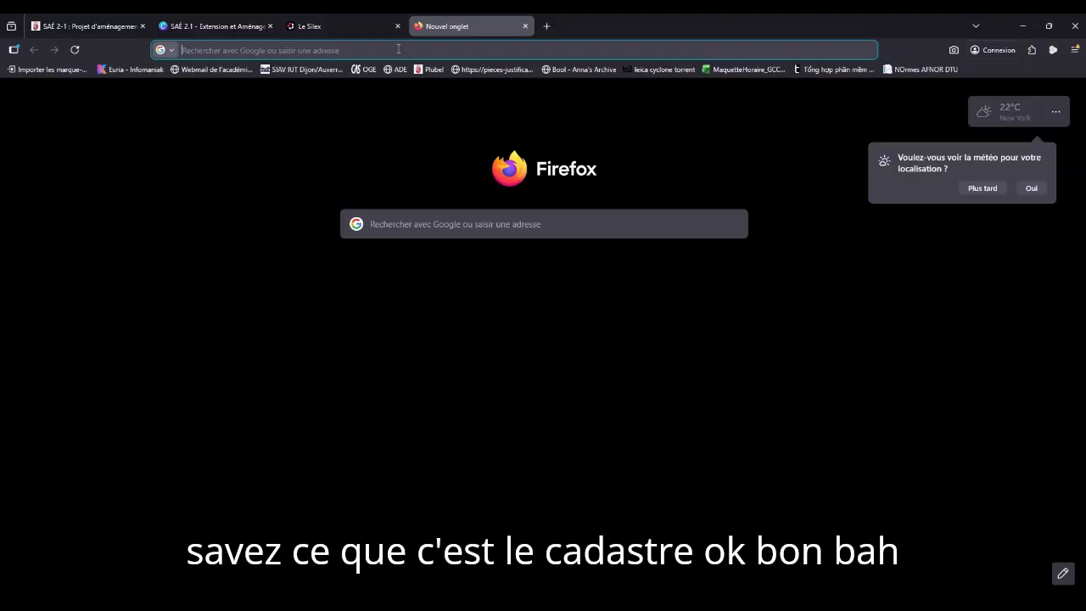
pyautogui.write('cadastre.gouv.fr/')
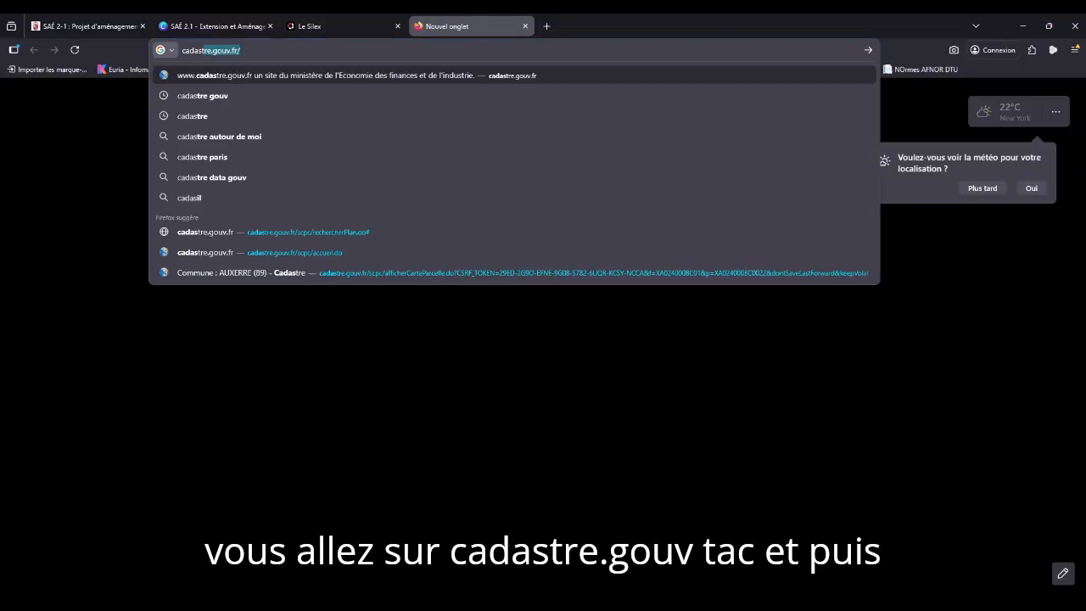
pyautogui.press('Return')
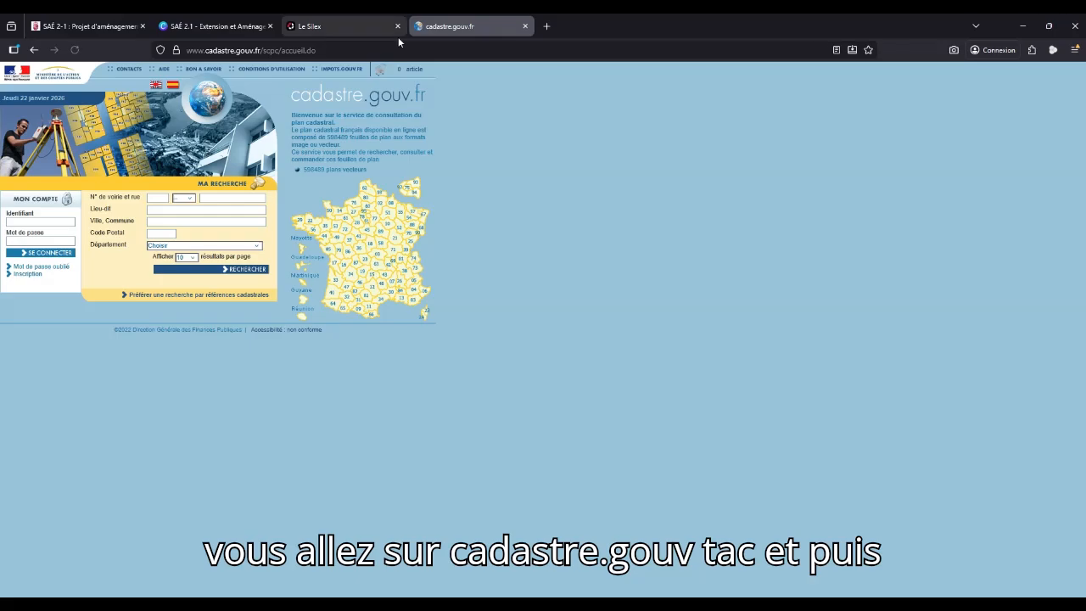
# Submit an address search for the institute's street name with Auxerre as the commune
pyautogui.click(235, 197)
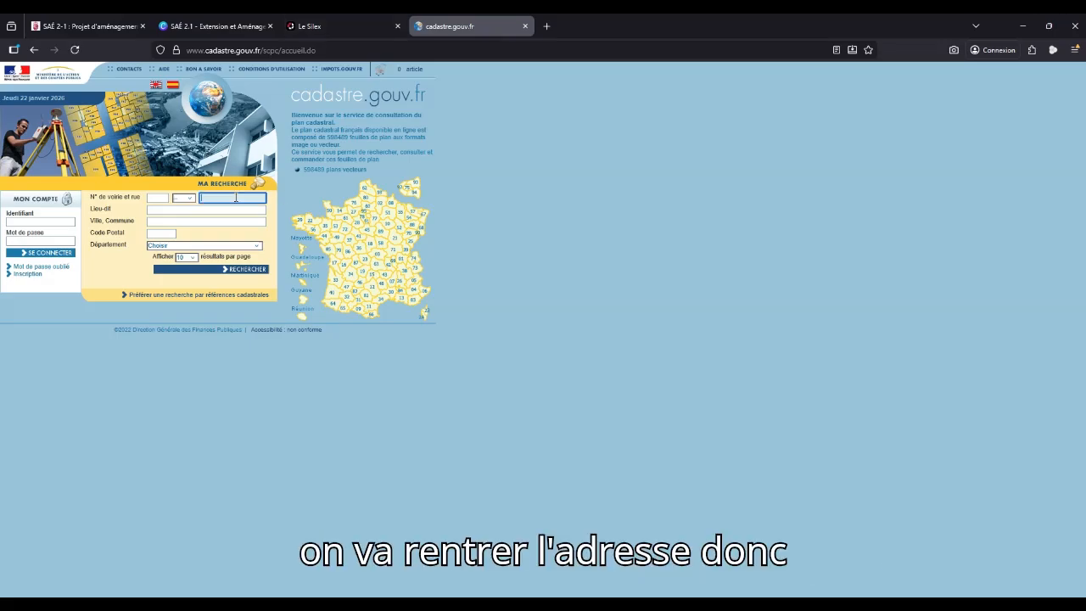
pyautogui.write('avenue')
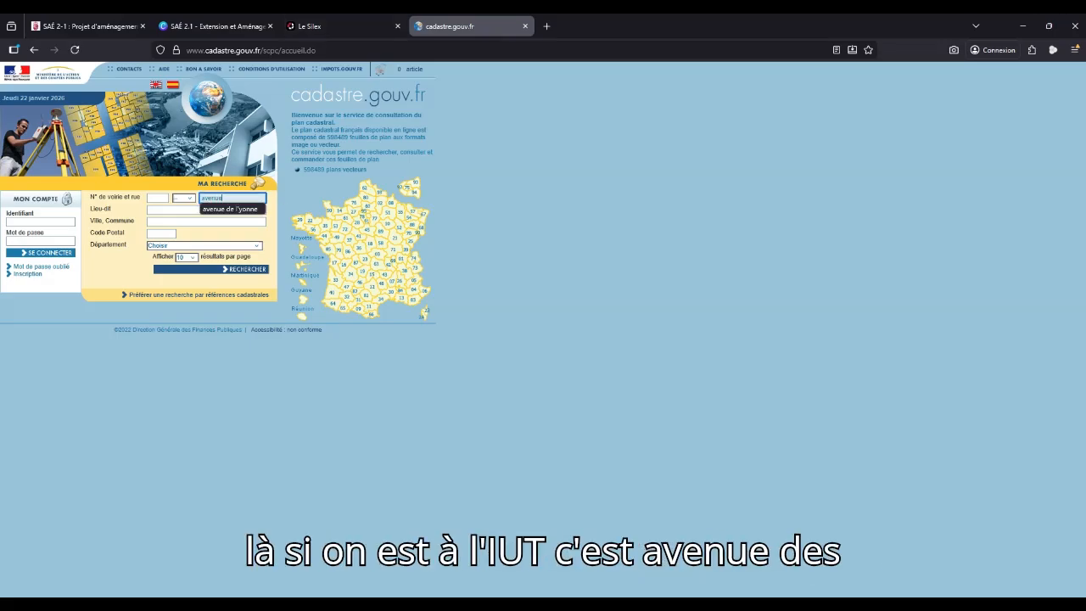
pyautogui.write(' des plai')
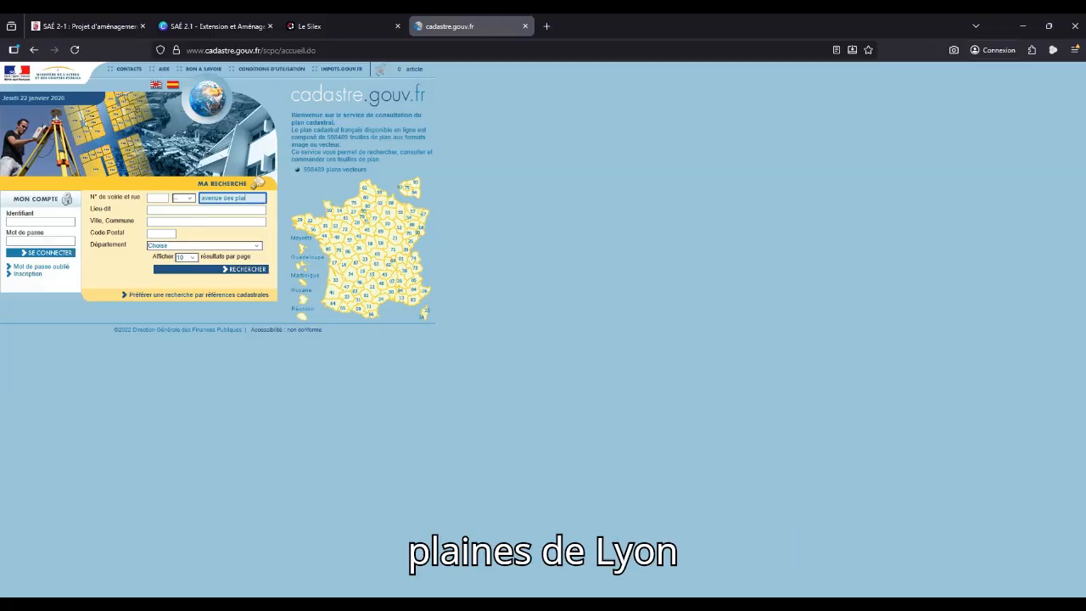
pyautogui.write("nes de l'yonne")
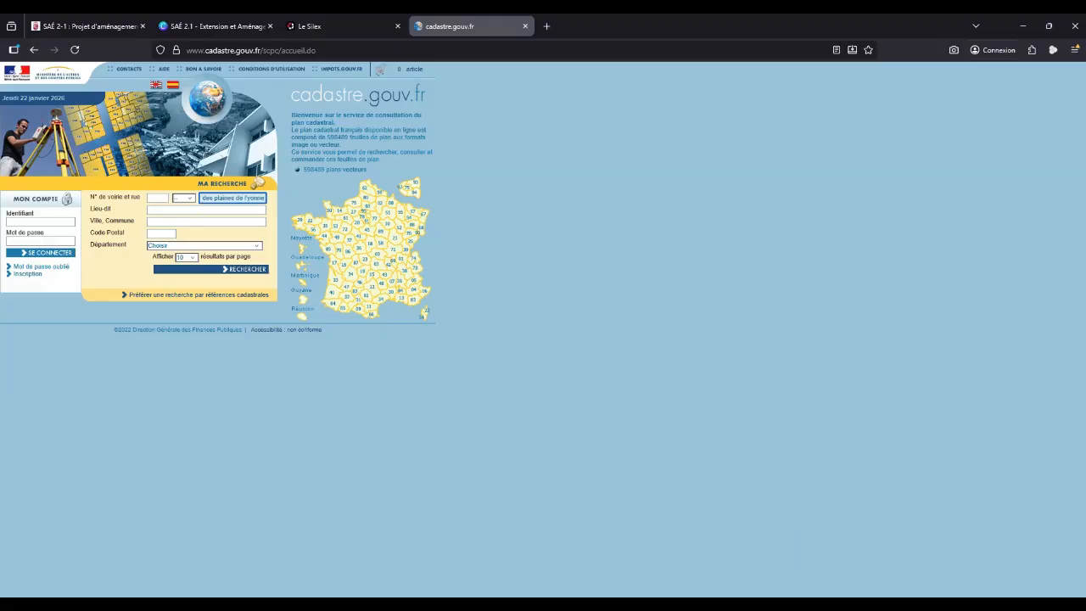
pyautogui.press('Return')
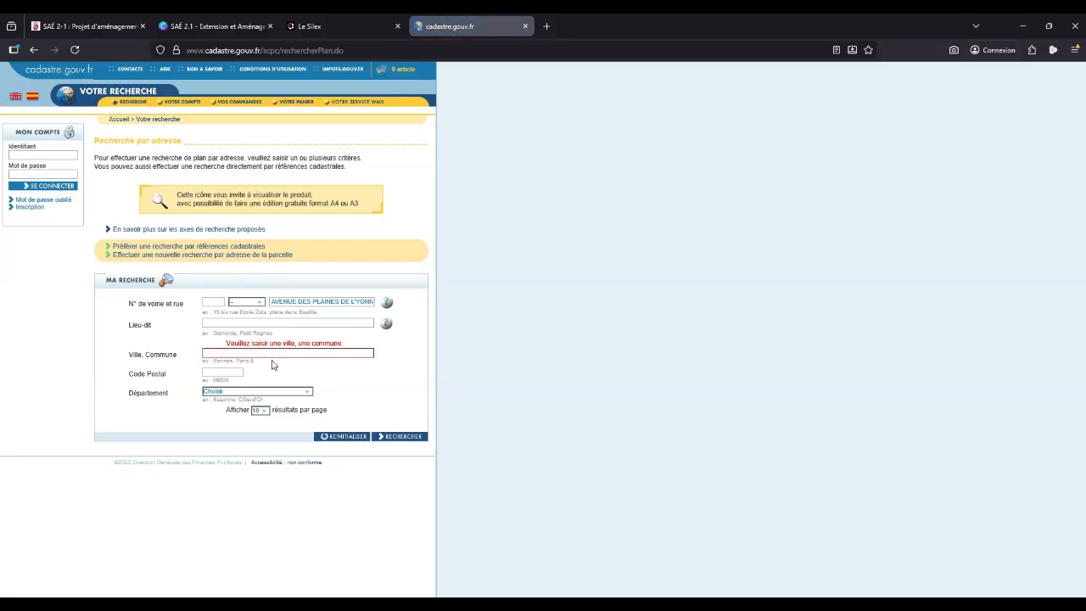
pyautogui.click(278, 353)
pyautogui.write('auxerre')
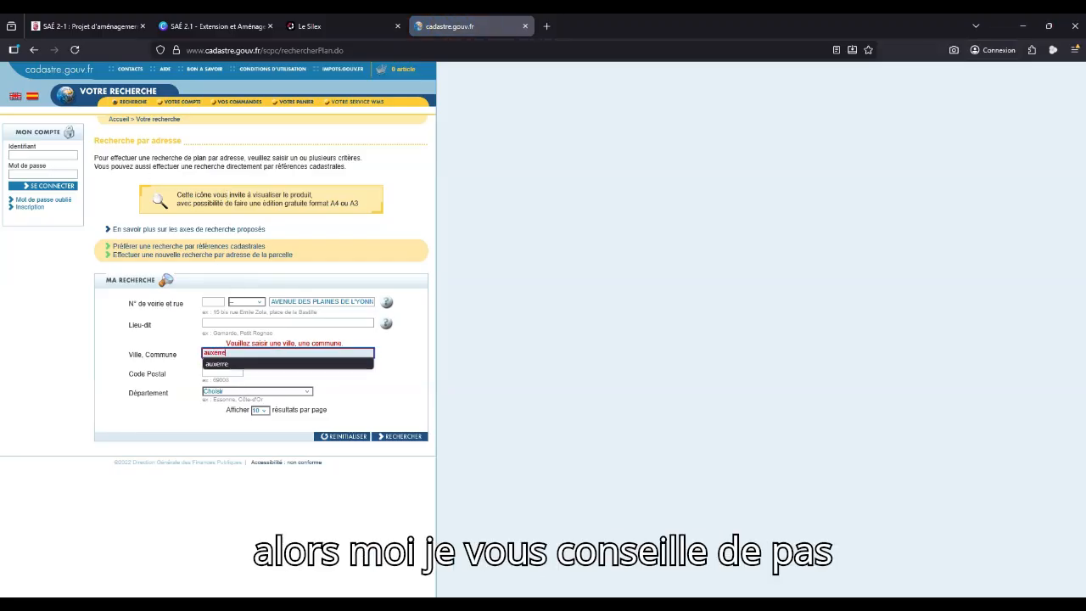
pyautogui.press('Return')
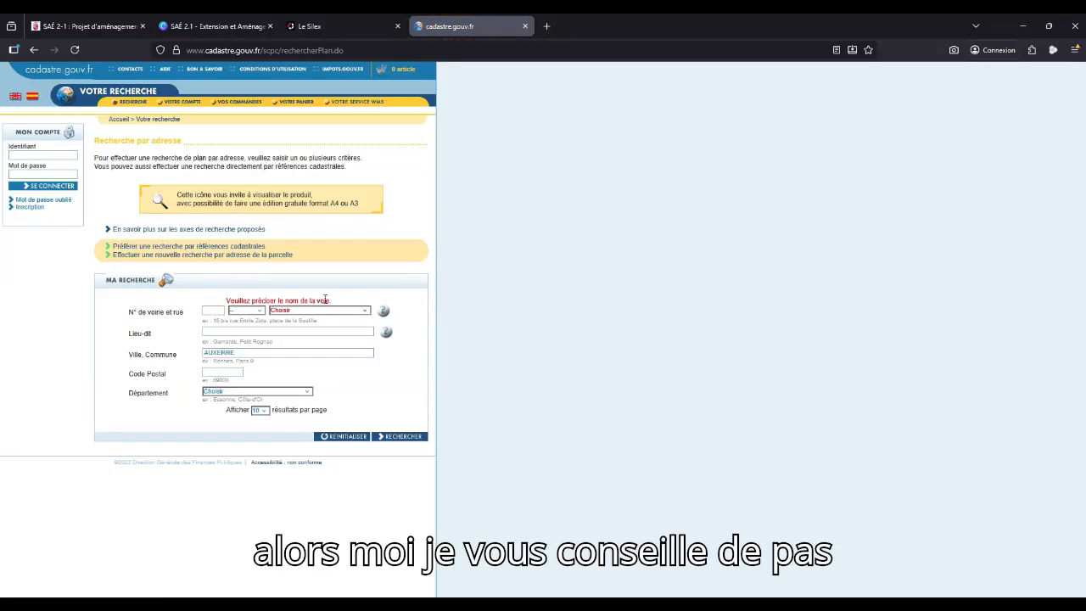
# Refine the address search with the first suggested street and the department 89 - YONNE, and run it
pyautogui.click(366, 311)
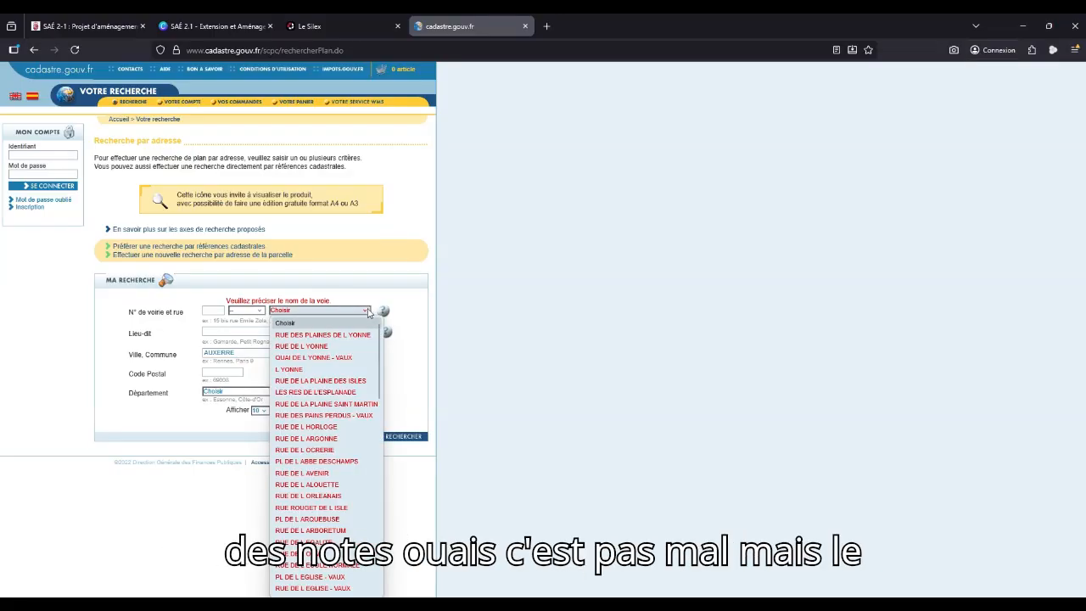
pyautogui.click(322, 334)
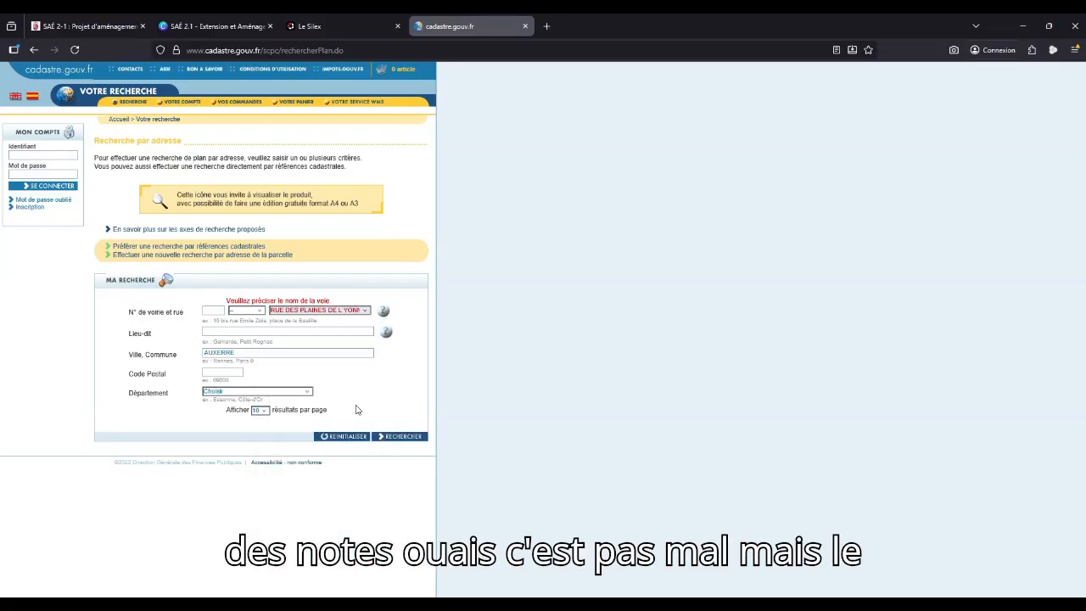
pyautogui.click(309, 392)
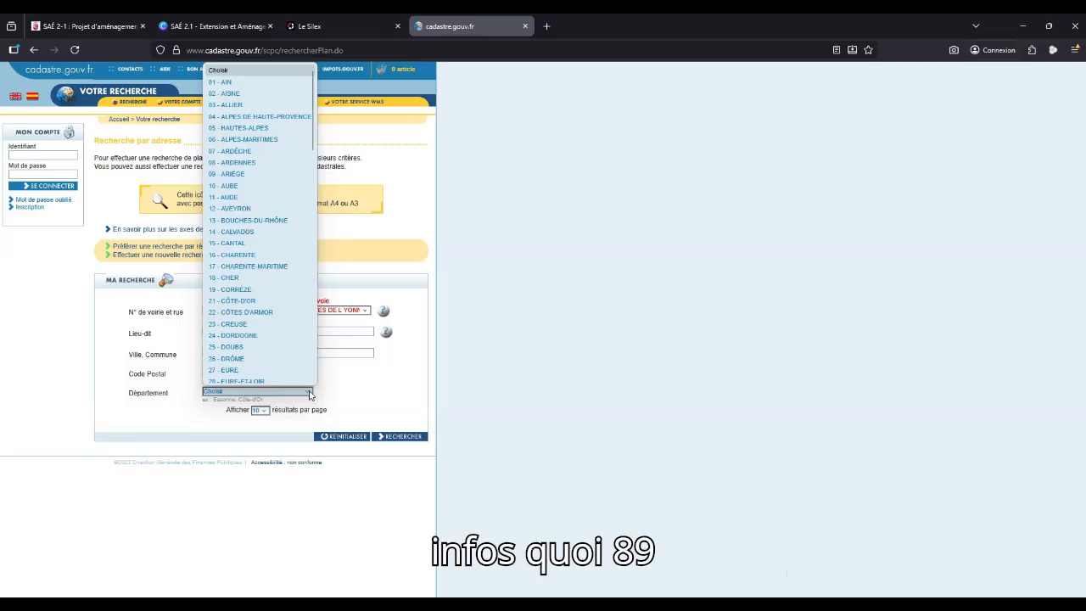
pyautogui.write('89 - YONNE')
pyautogui.click(288, 376)
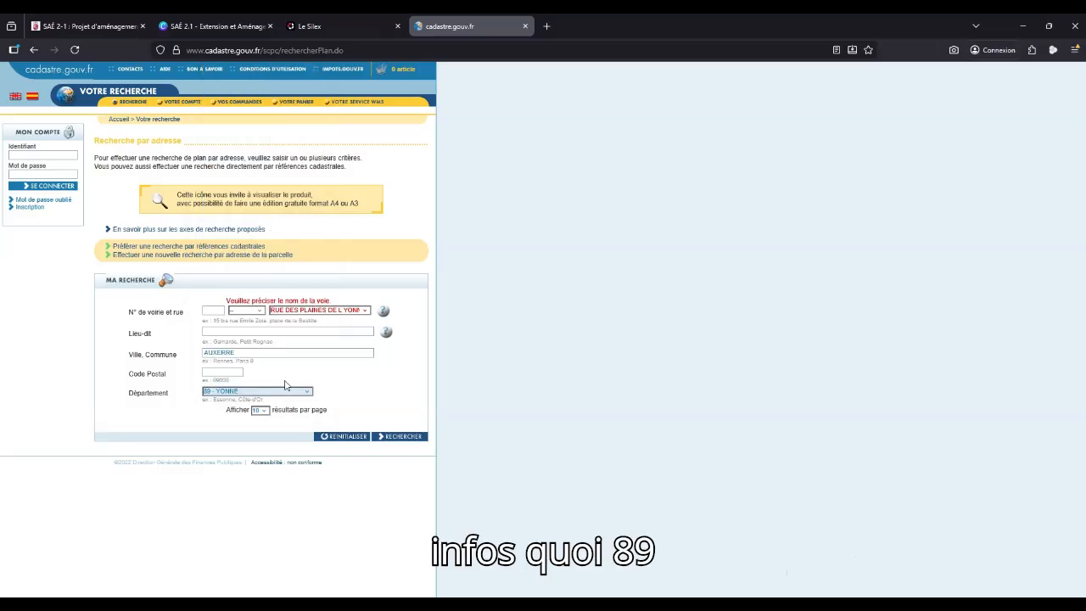
pyautogui.click(403, 436)
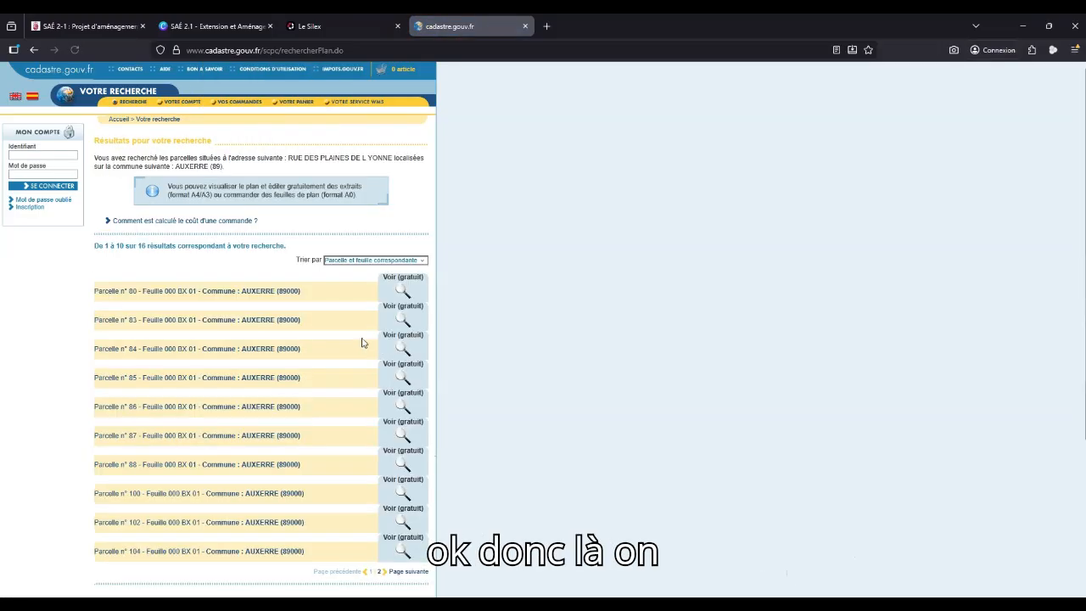
# Open the plan of parcel 80, sheet 000 BX 01, in a maximized window and zoom out to show its surroundings
pyautogui.click(403, 289)
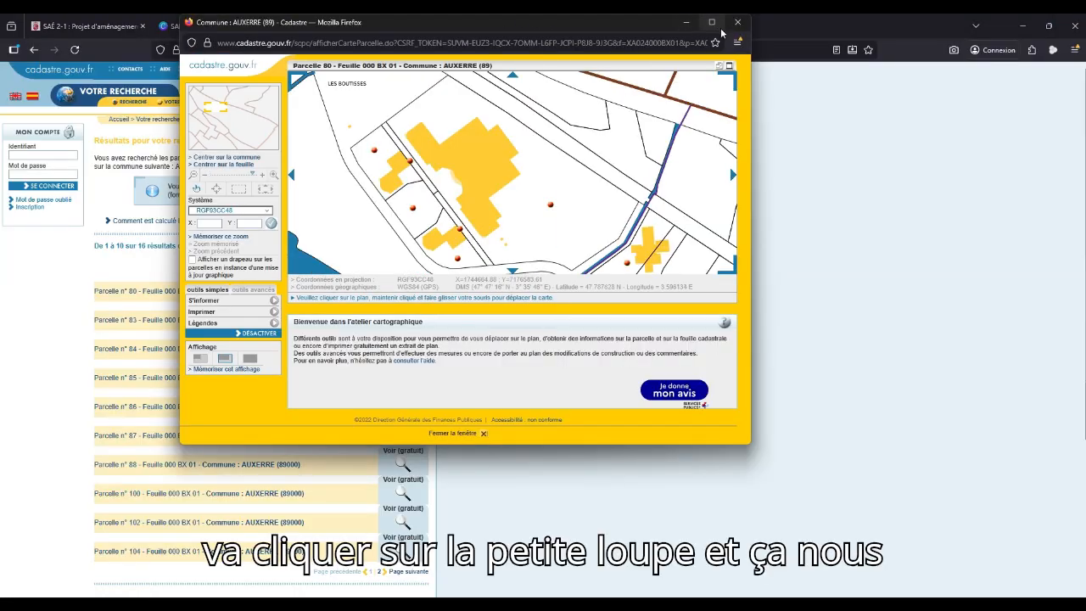
pyautogui.click(712, 22)
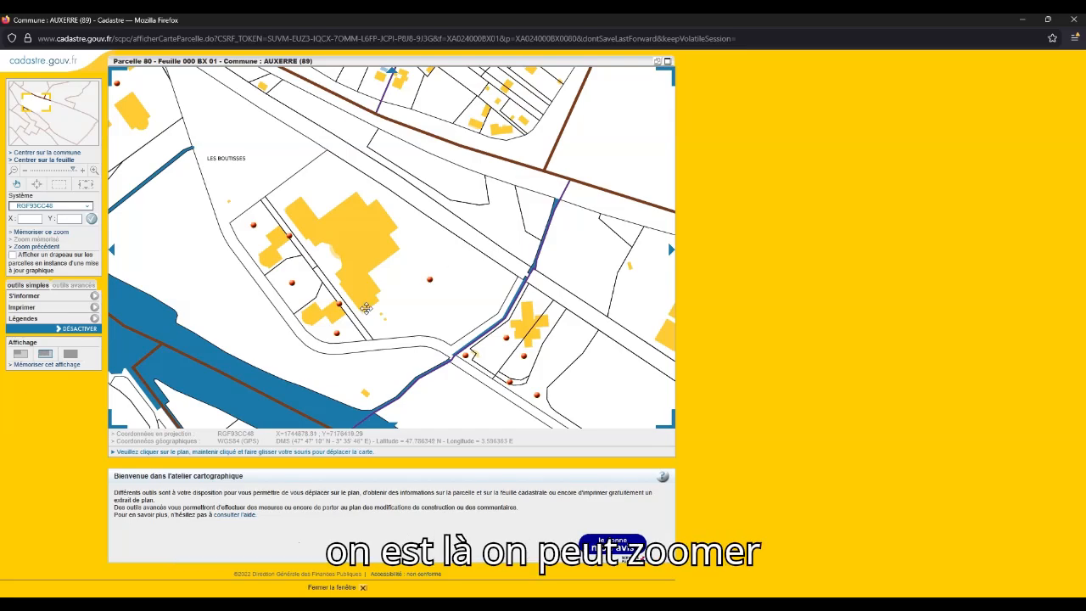
pyautogui.moveTo(70, 174); pyautogui.dragTo(25, 172)
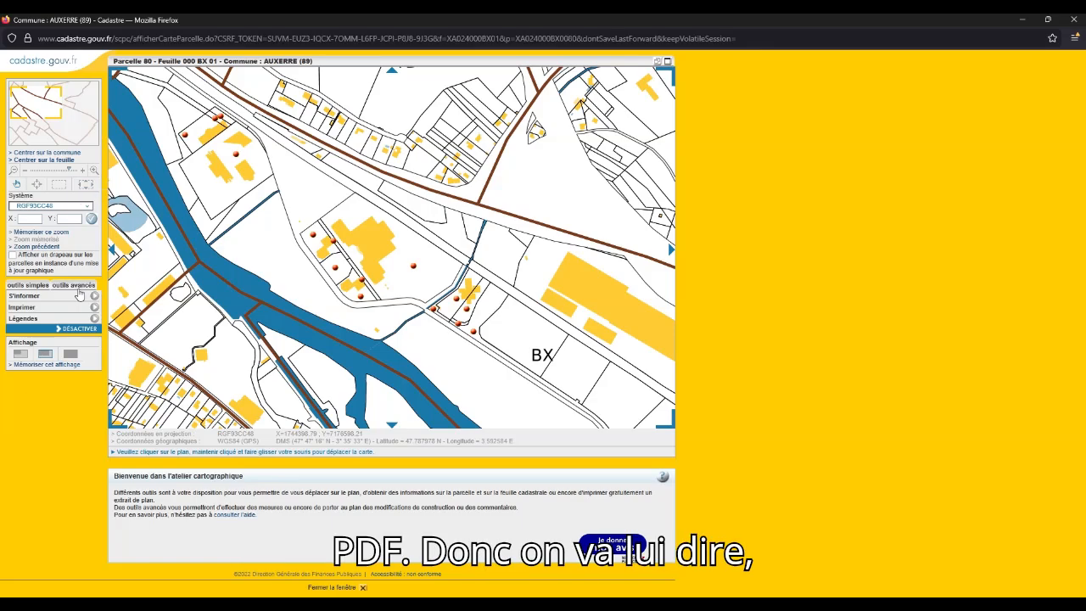
# Start printing a situation plan (Plan de situation) using the advanced tools
pyautogui.click(24, 308)
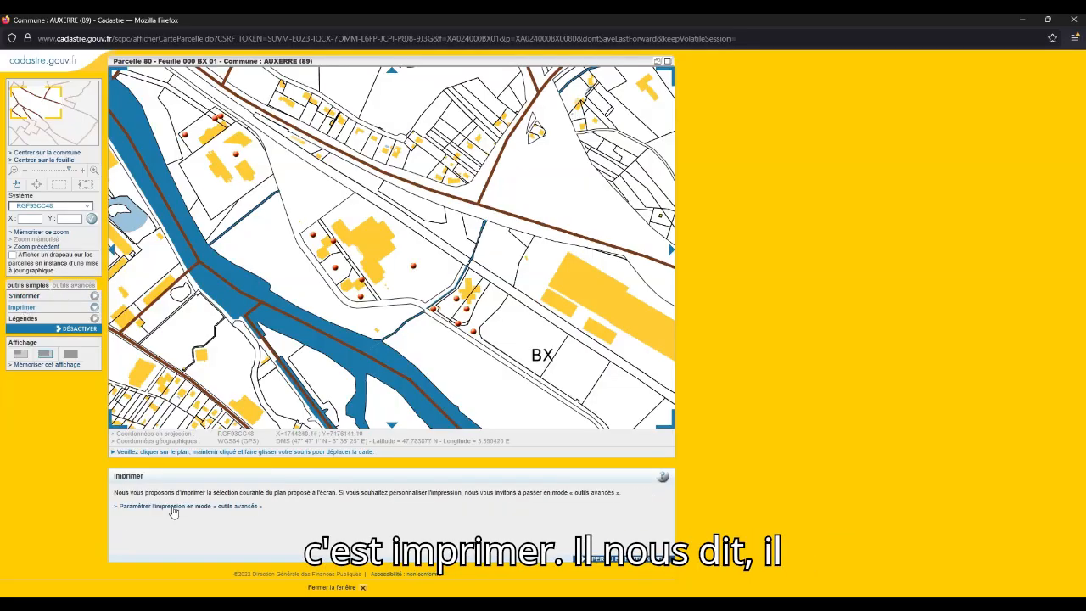
pyautogui.click(228, 507)
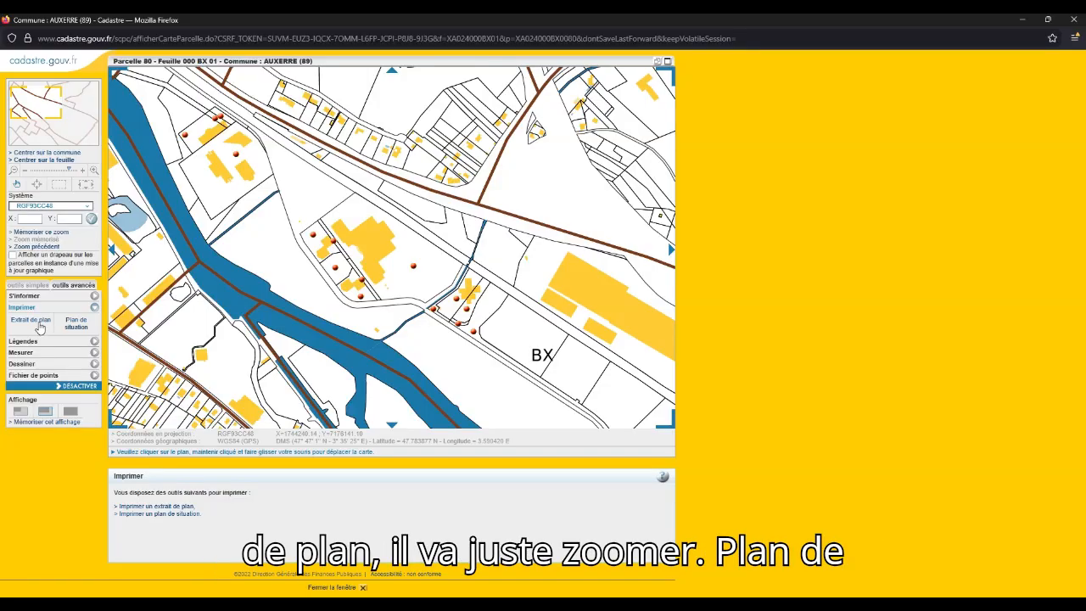
pyautogui.click(74, 323)
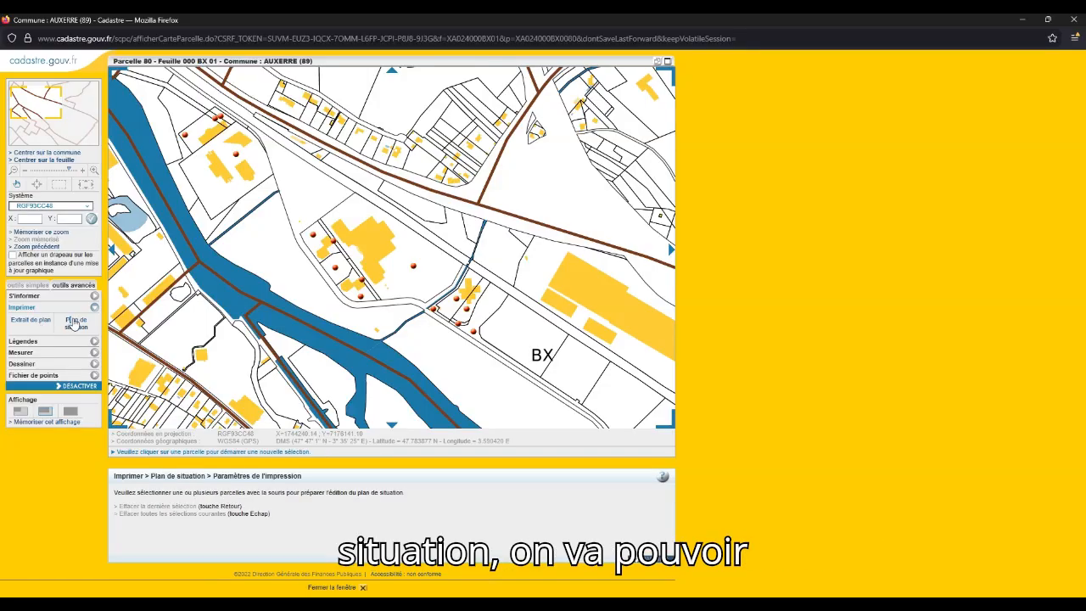
# Select the large parcel with the main building and the three small parcels along its west side for the situation plan, and validate the selection
pyautogui.click(384, 228)
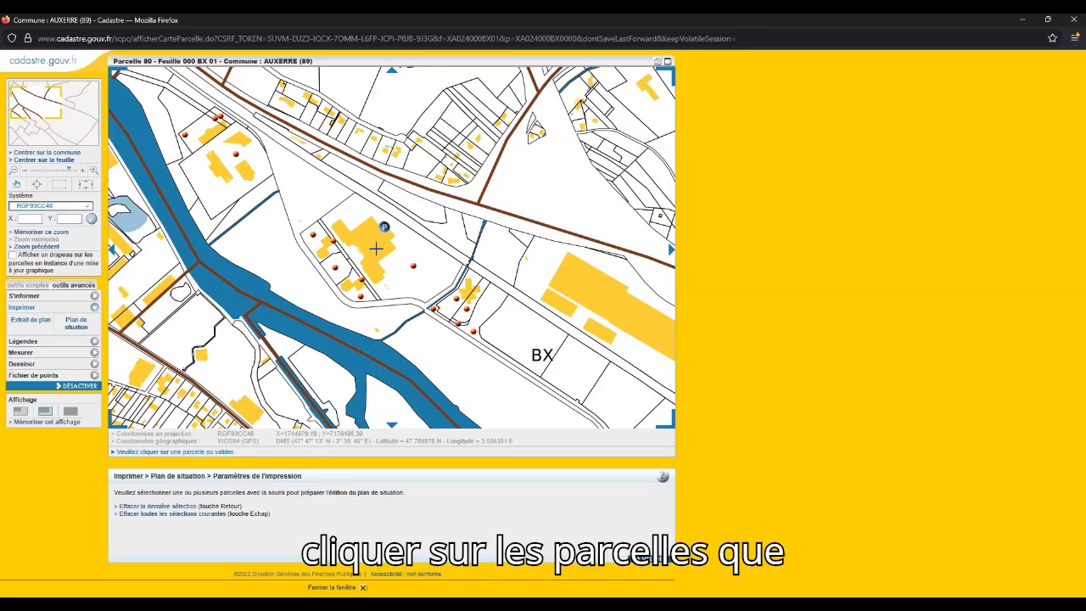
pyautogui.click(322, 245)
pyautogui.click(337, 261)
pyautogui.click(353, 282)
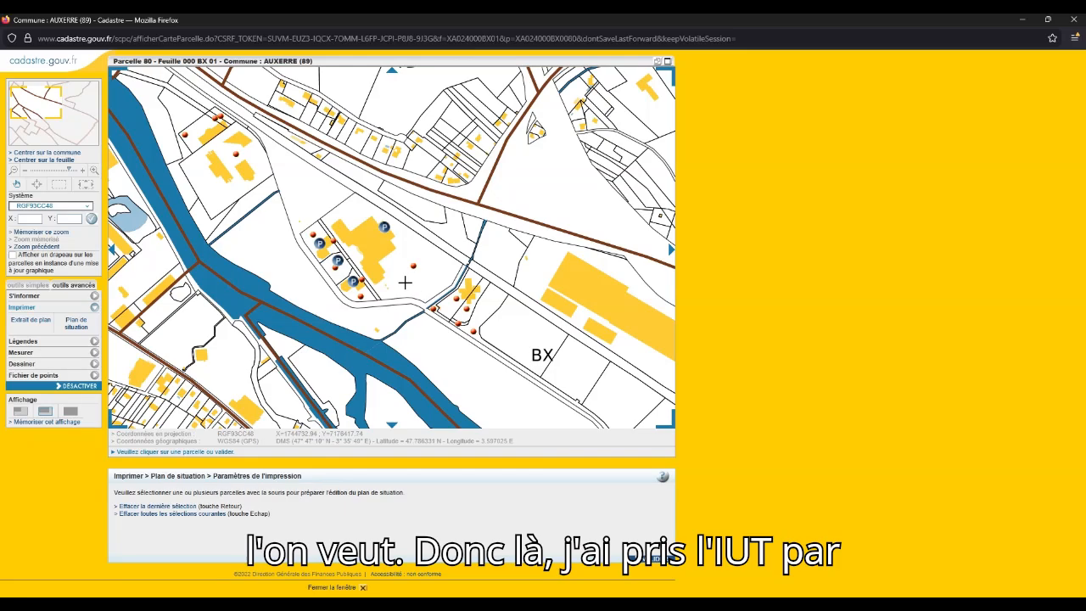
pyautogui.click(657, 562)
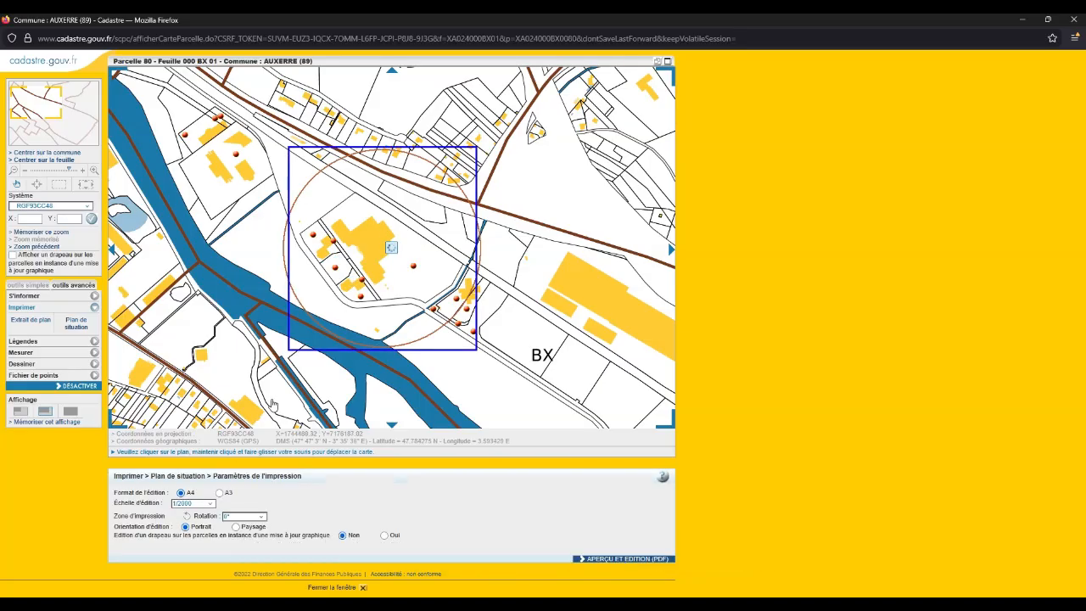
# Try the A3 format with an edition scale of 1/3500 for the print area
pyautogui.click(220, 493)
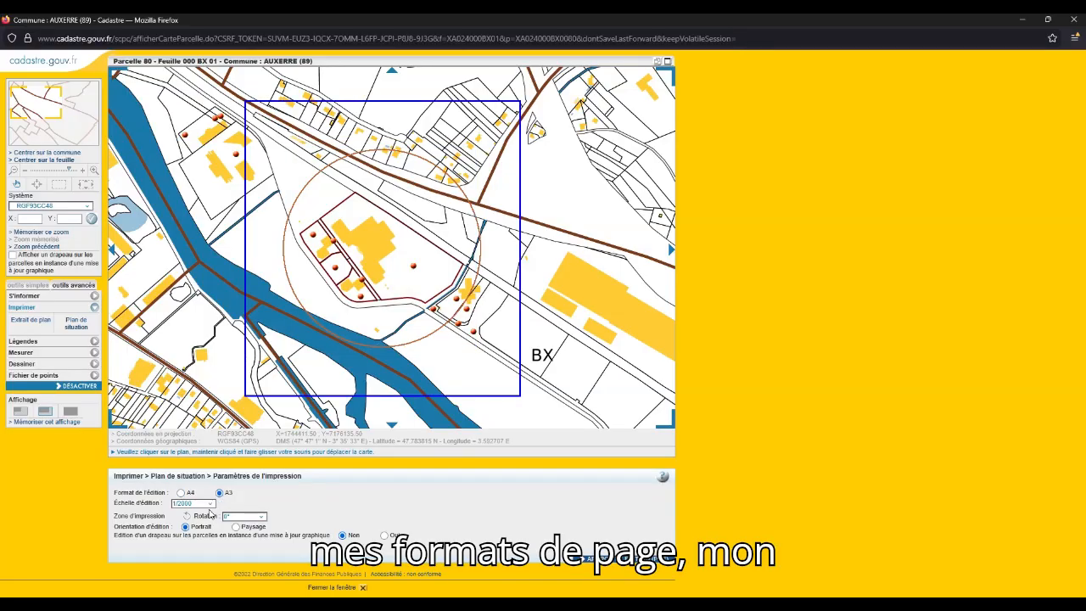
pyautogui.click(208, 504)
pyautogui.click(204, 458)
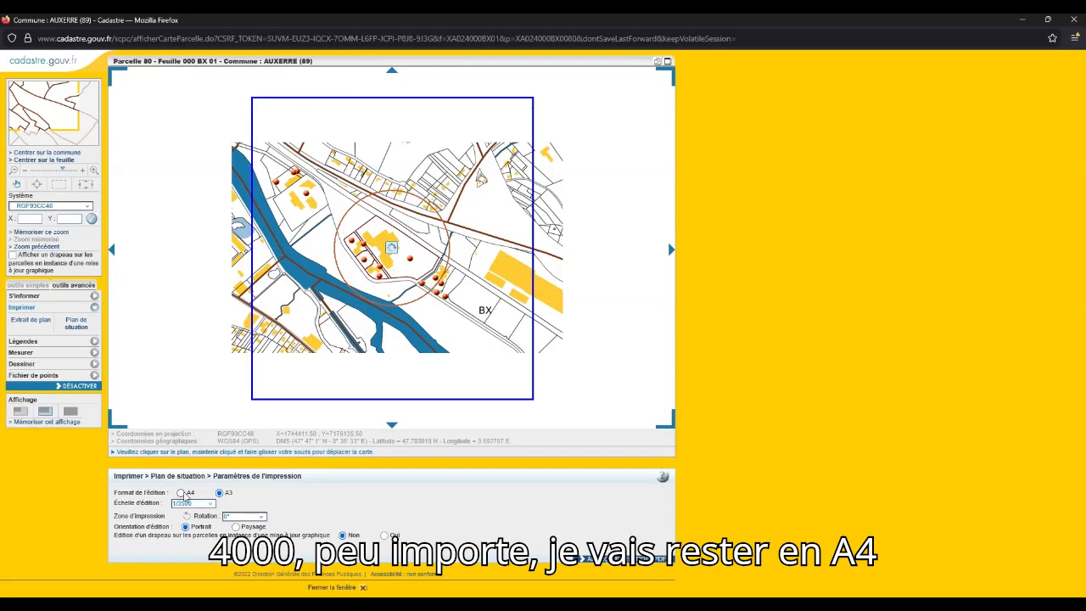
# Set the print format to A4, try the 1/1000 scale, and settle on an edition scale of 1/2000
pyautogui.click(181, 493)
pyautogui.click(211, 504)
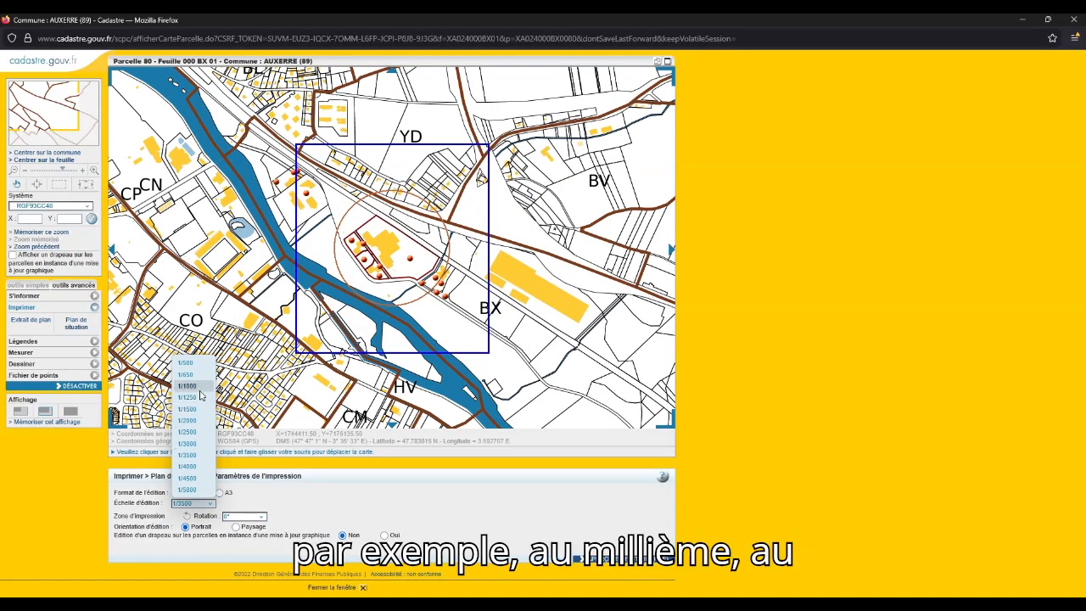
pyautogui.click(196, 387)
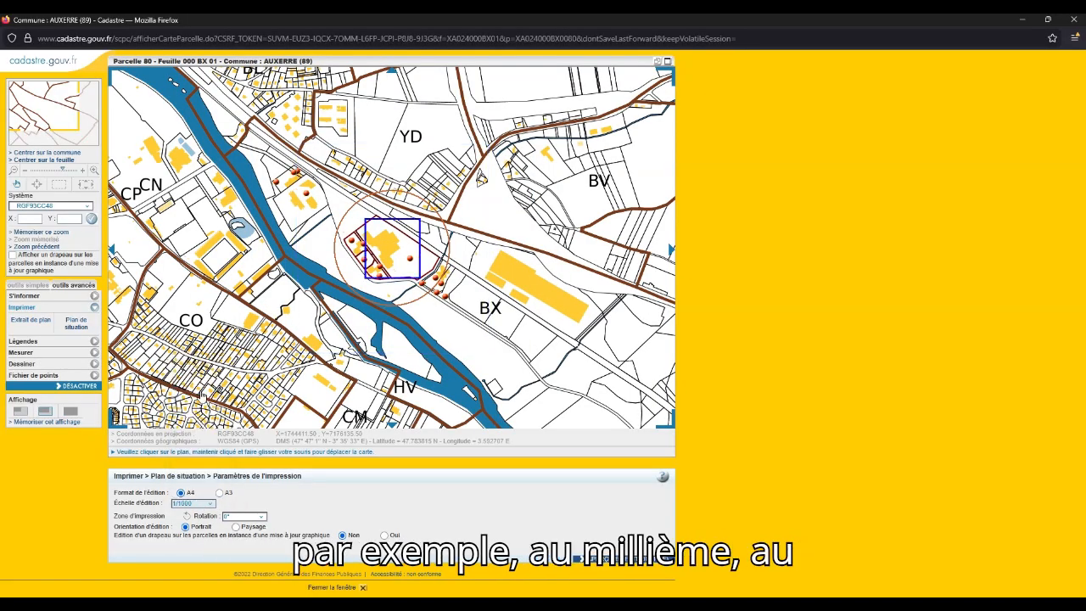
pyautogui.click(211, 504)
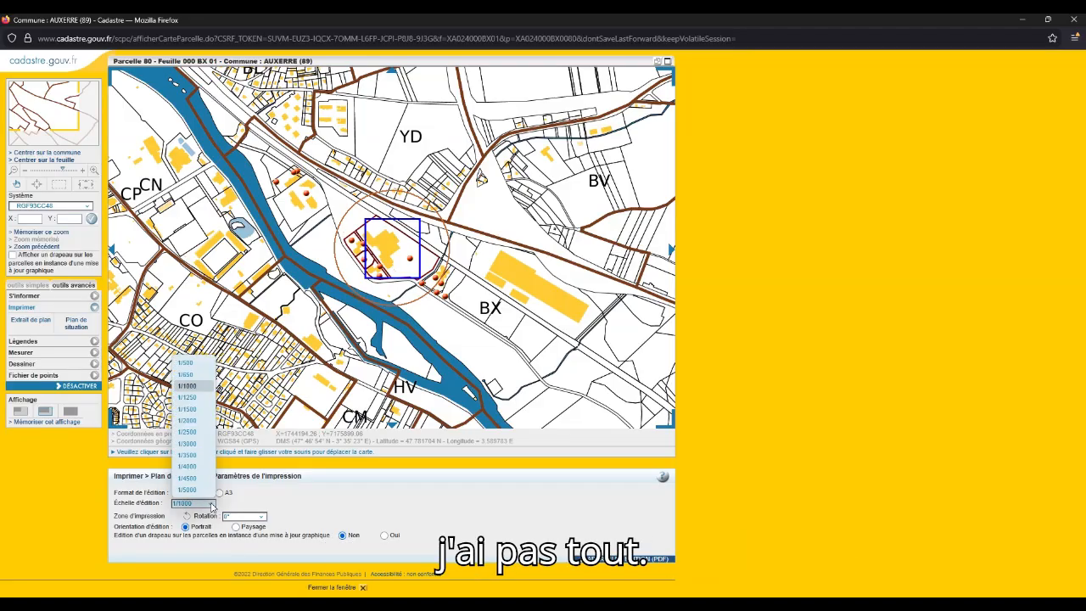
pyautogui.click(203, 419)
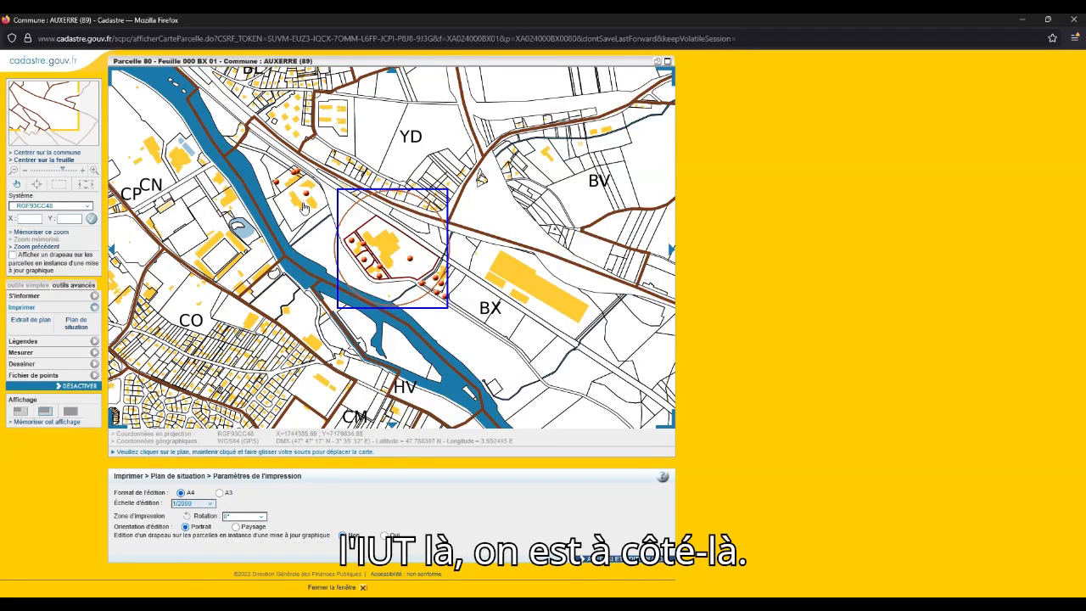
# Generate the situation plan as a PDF and save it to the Desktop as planCadastralNormalise.pdf
pyautogui.moveTo(303, 206); pyautogui.dragTo(417, 293)
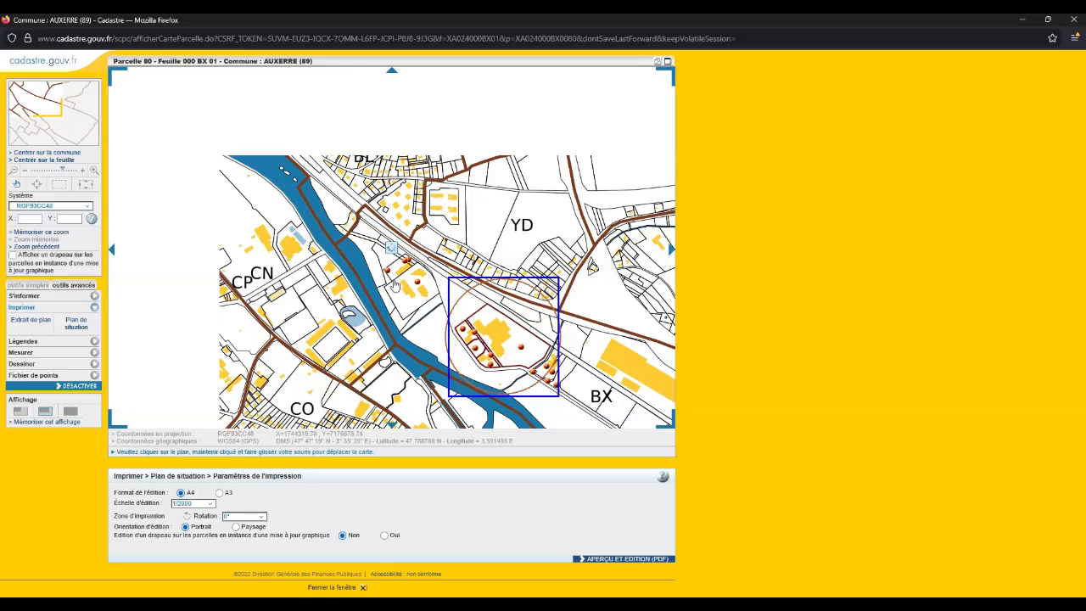
pyautogui.moveTo(513, 298); pyautogui.dragTo(471, 244)
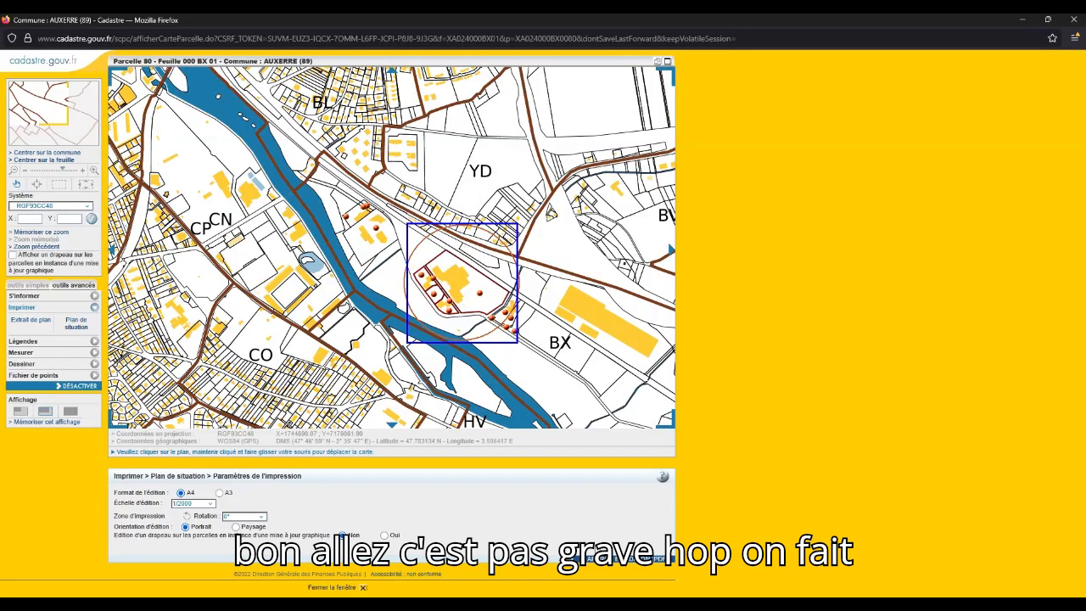
pyautogui.click(604, 560)
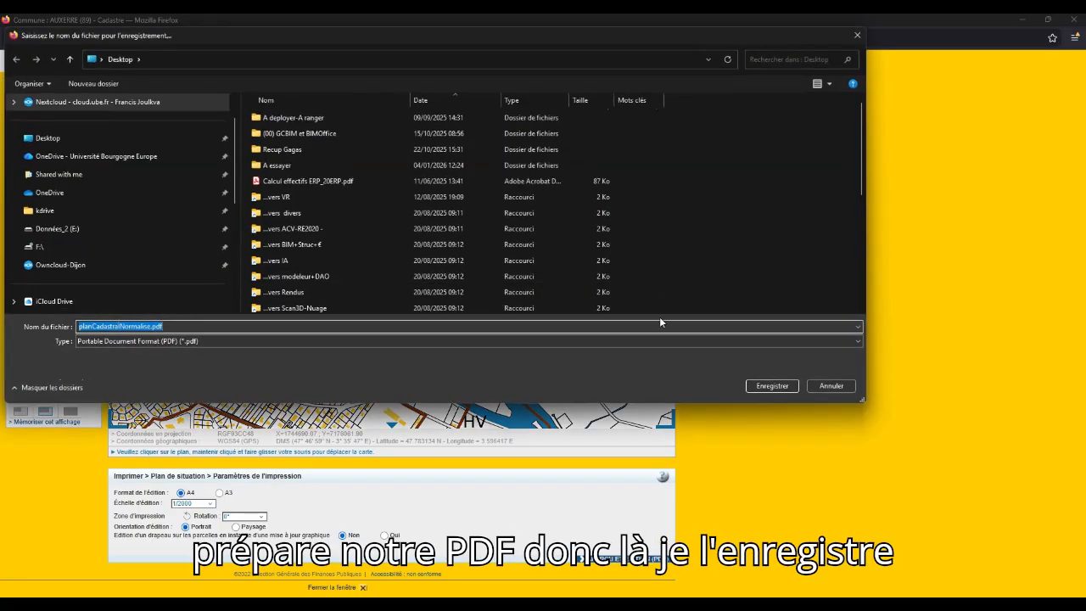
pyautogui.click(768, 385)
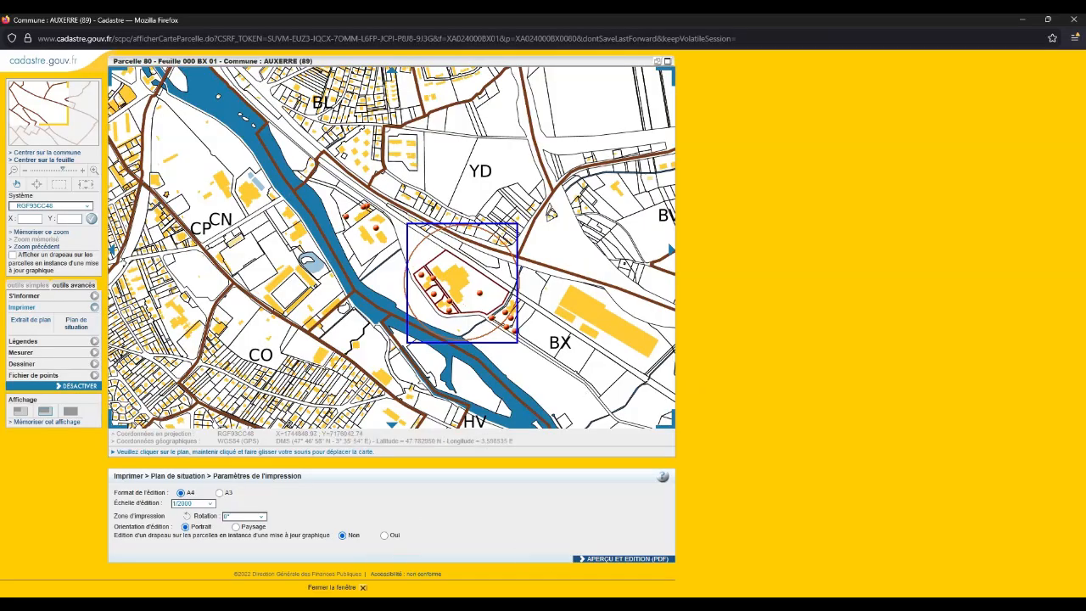
# Switch to AutoCAD and import planCadastralNormalise.pdf from the Desktop at scale 1, with vector geometry, solid fills, TrueType text and PDF layers
pyautogui.click(1024, 21)
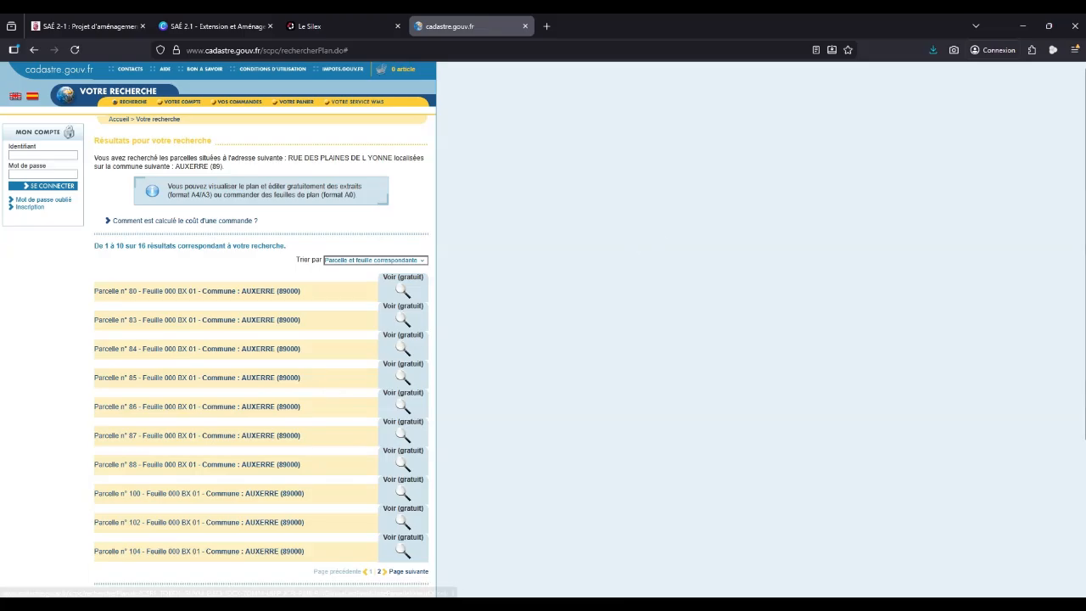
pyautogui.hotkey('alt', 'Tab')
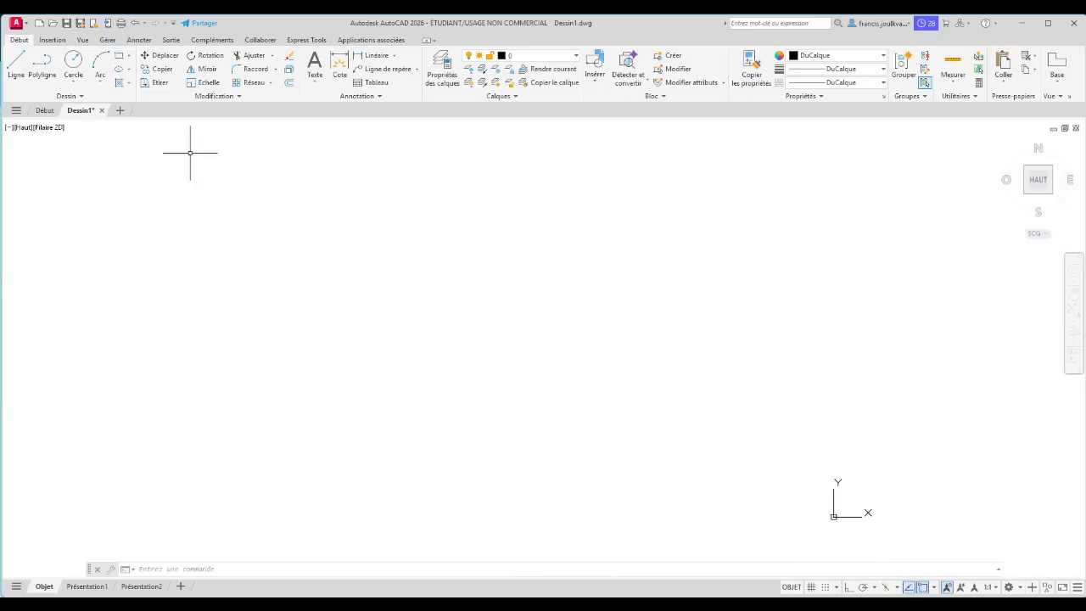
pyautogui.click(52, 40)
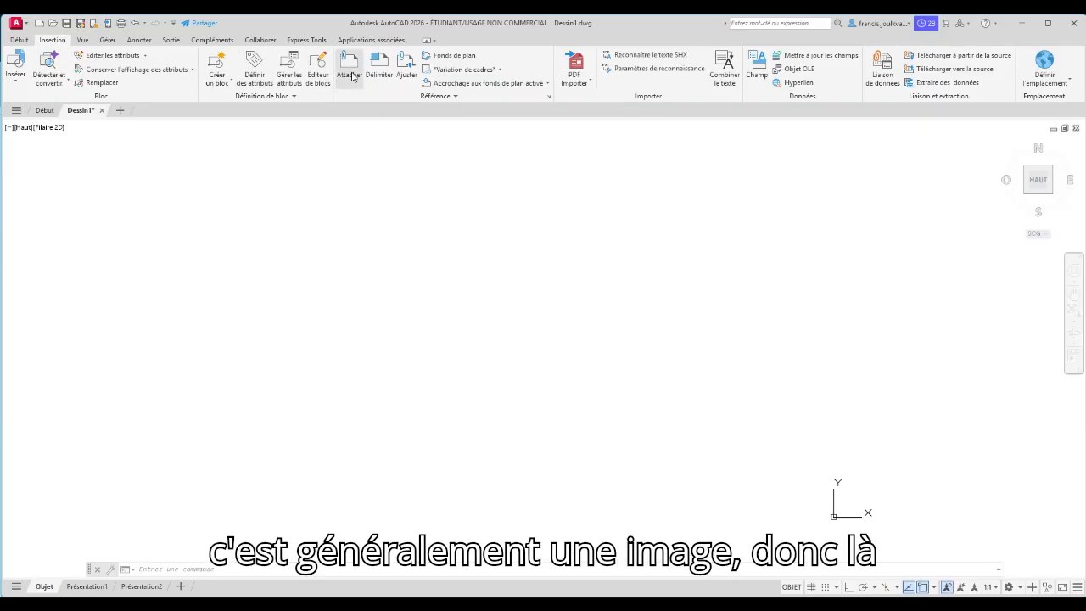
pyautogui.click(591, 82)
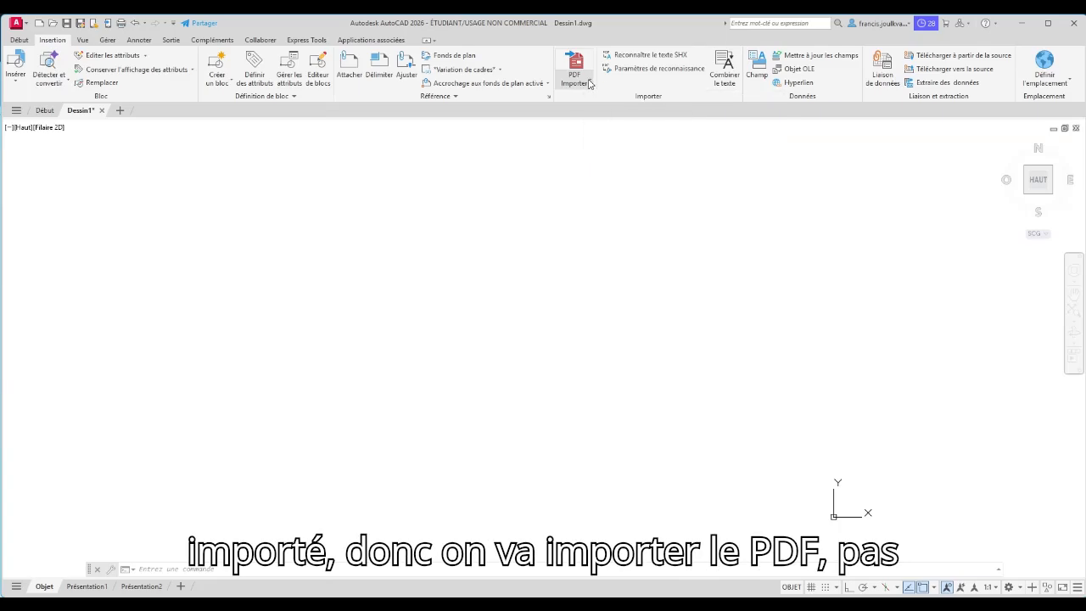
pyautogui.click(583, 101)
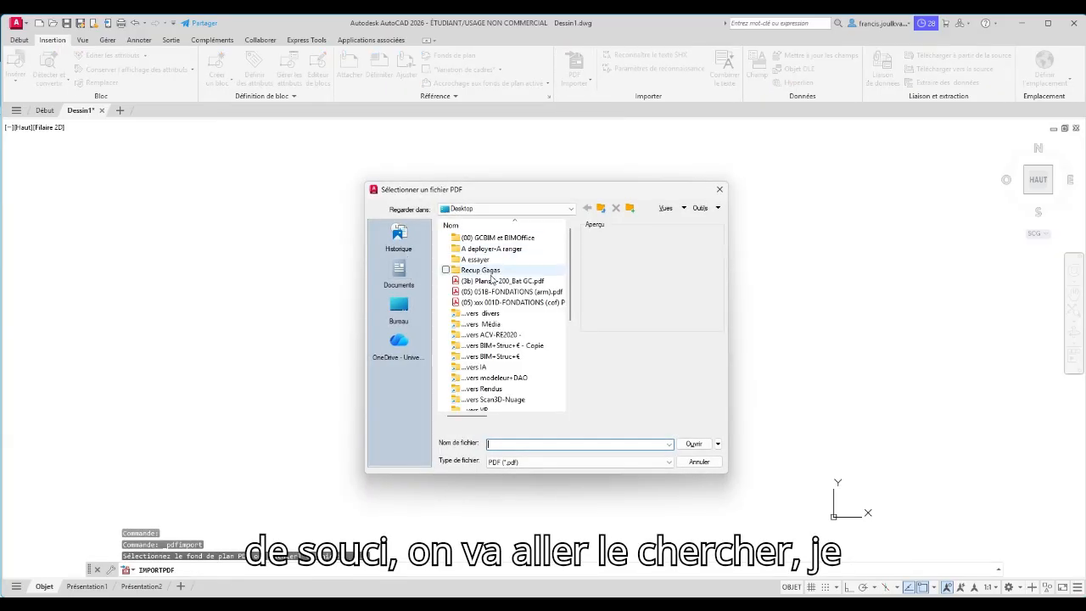
pyautogui.scroll(-5, 492, 278)
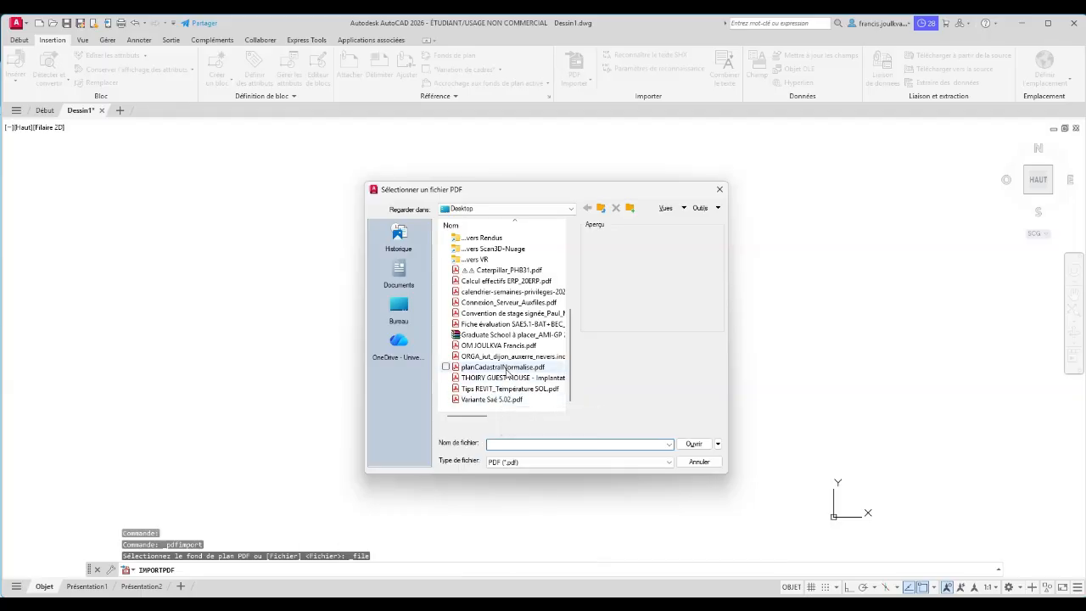
pyautogui.click(506, 369)
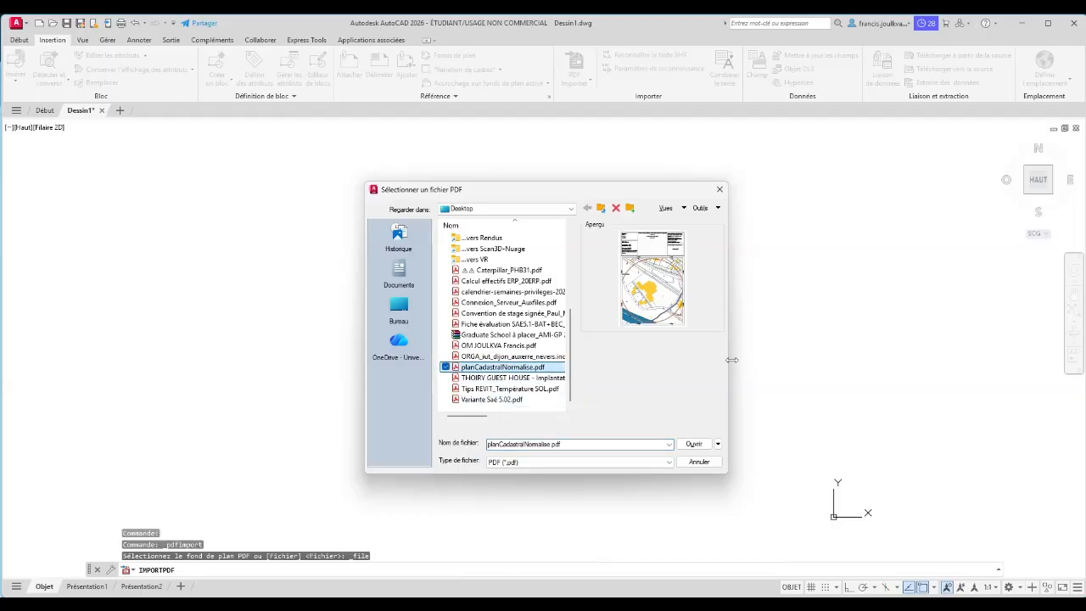
pyautogui.moveTo(731, 360); pyautogui.dragTo(740, 360)
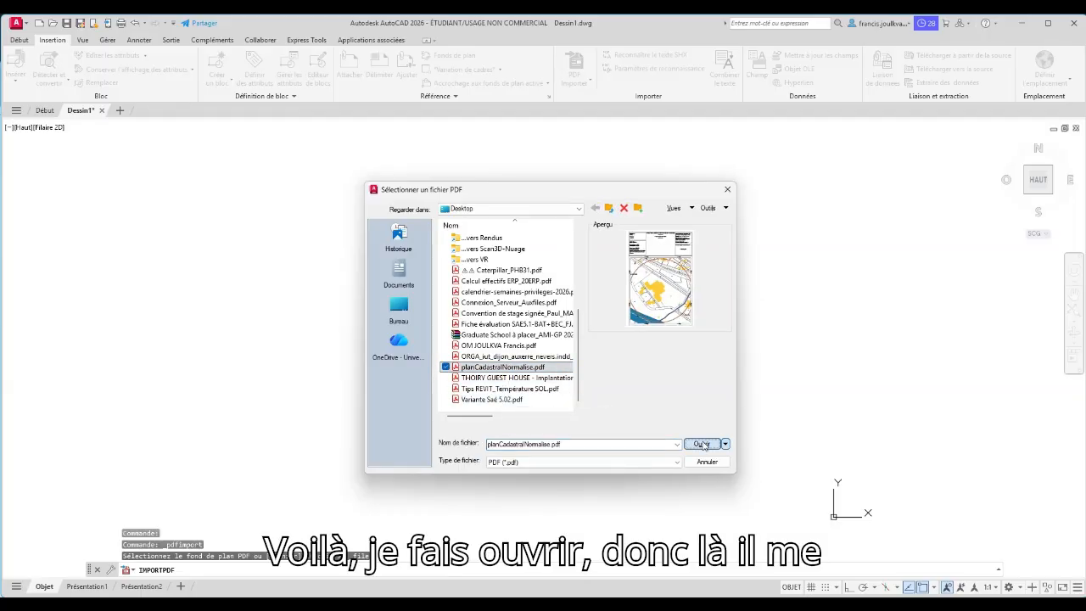
pyautogui.click(703, 445)
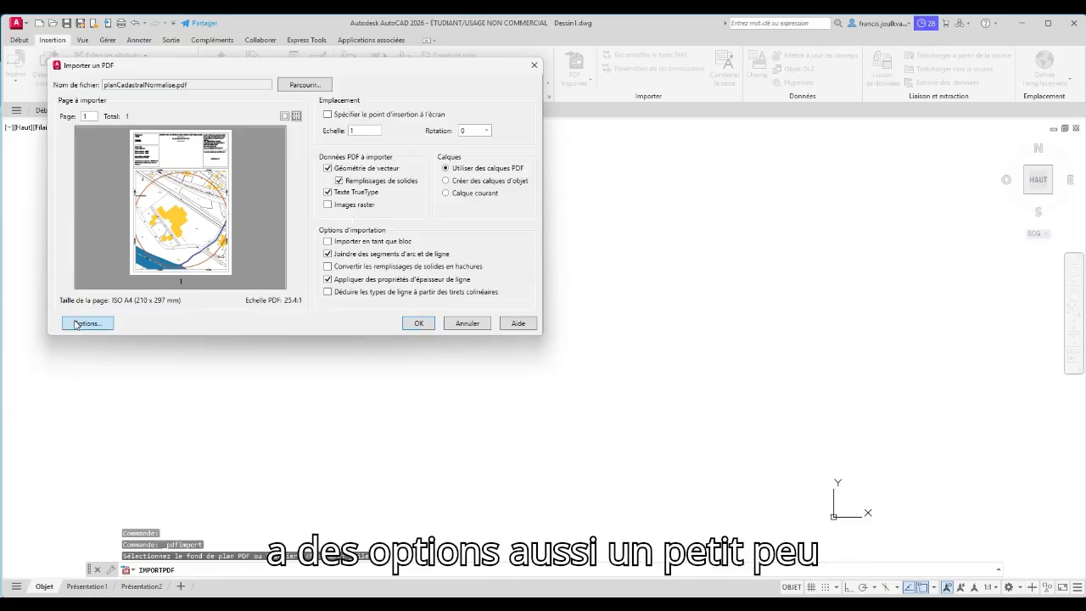
pyautogui.click(78, 321)
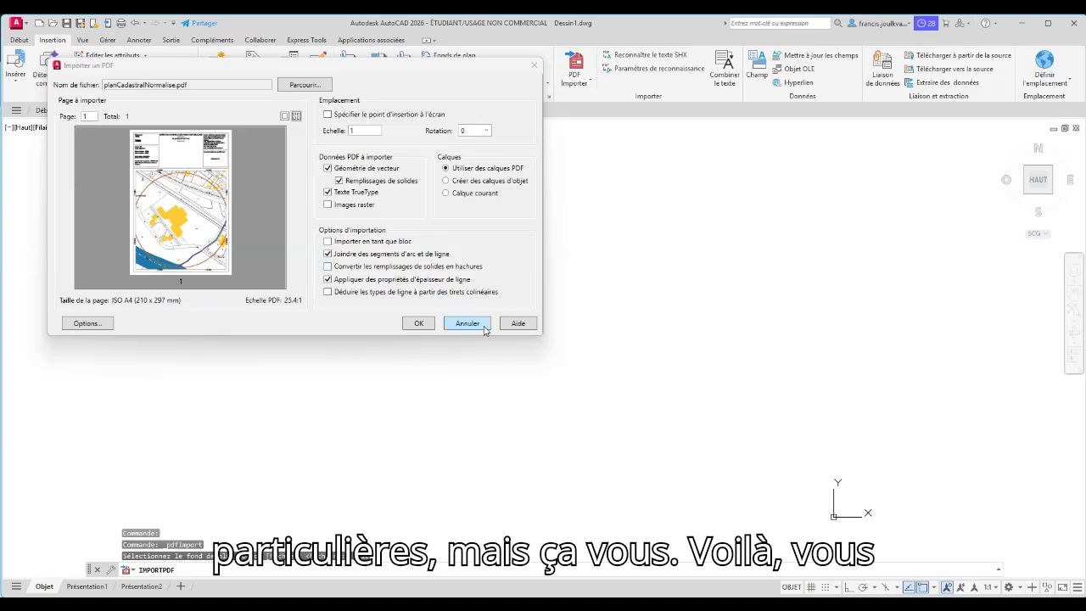
pyautogui.click(419, 323)
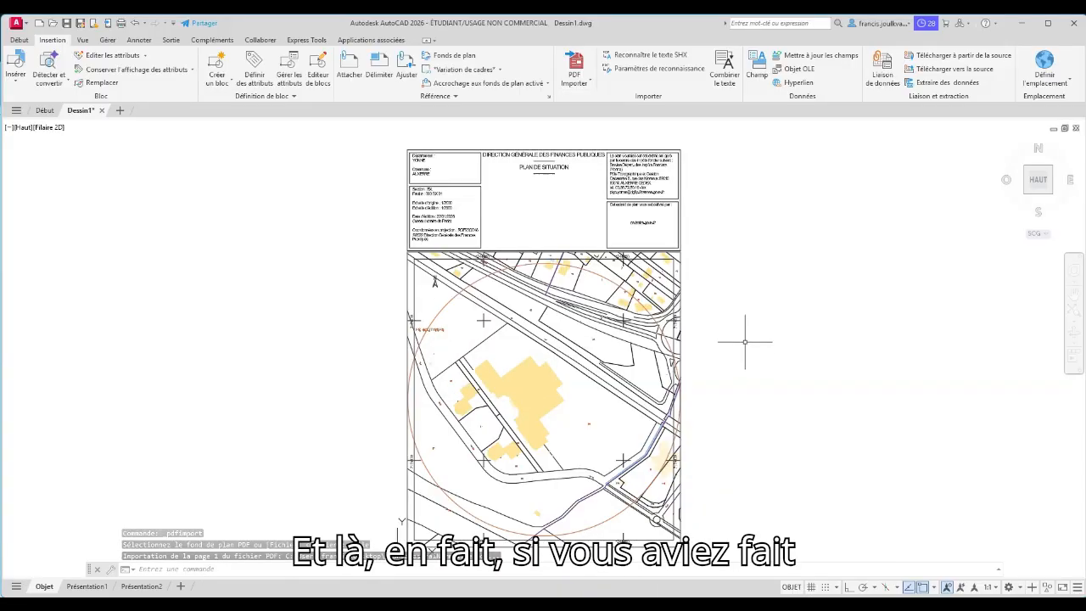
# Inspect the imported plan's main building hatch and the narrow parcel outline beside it as selectable objects, and clear the selection
pyautogui.moveTo(541, 385)
pyautogui.mouseDown(button='middle')
pyautogui.moveTo(574, 355)
pyautogui.moveTo(625, 355)
pyautogui.mouseUp(button='middle')
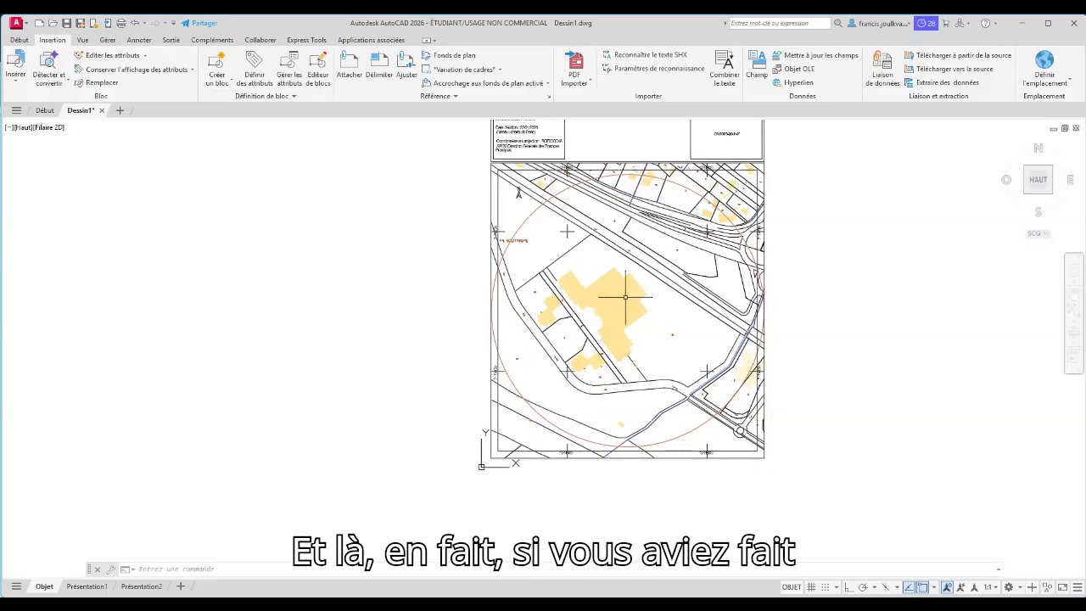
pyautogui.scroll(6, 622, 284)
pyautogui.click(618, 275)
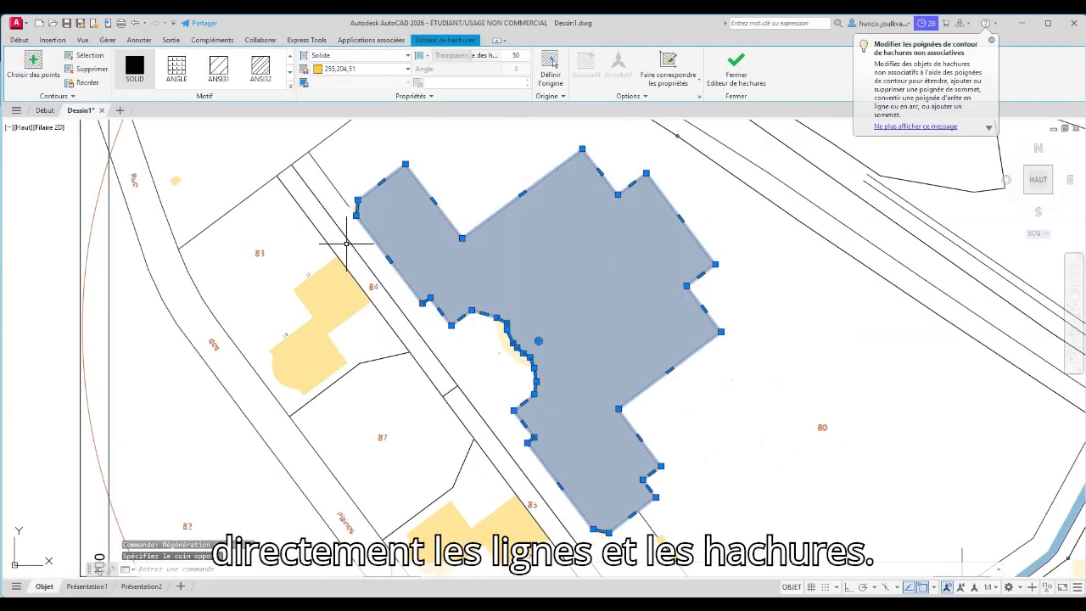
pyautogui.click(350, 241)
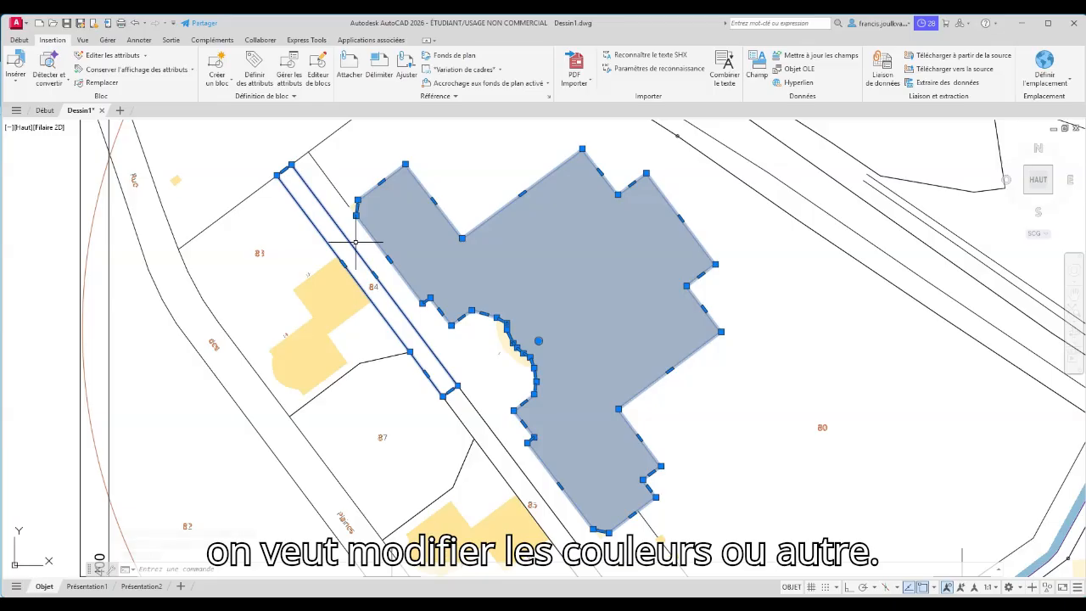
pyautogui.press('Escape')
pyautogui.press('Escape')
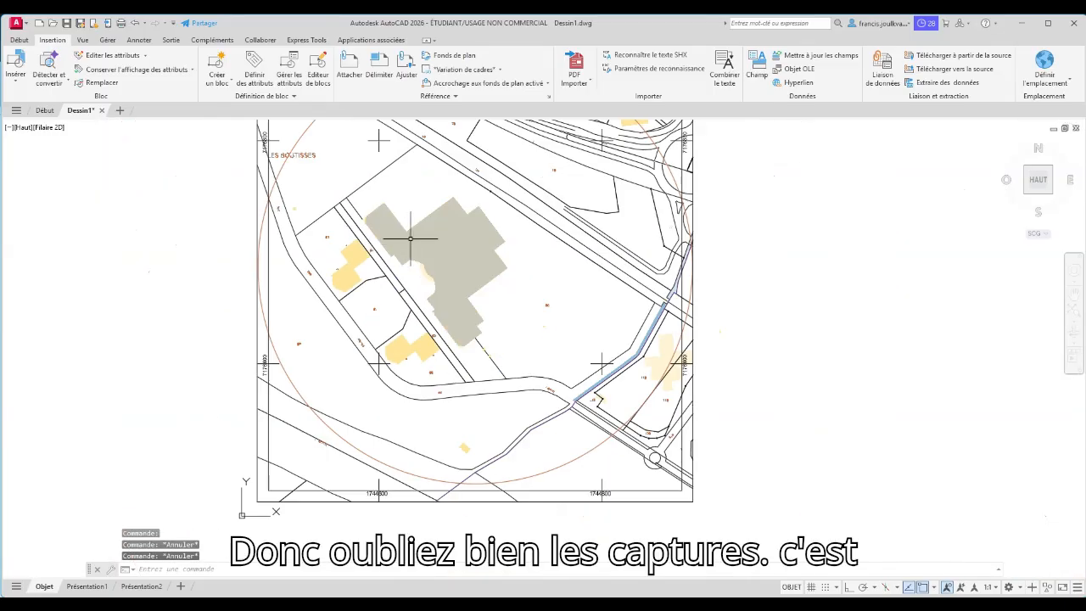
pyautogui.moveTo(422, 225); pyautogui.dragTo(415, 280, button='middle')
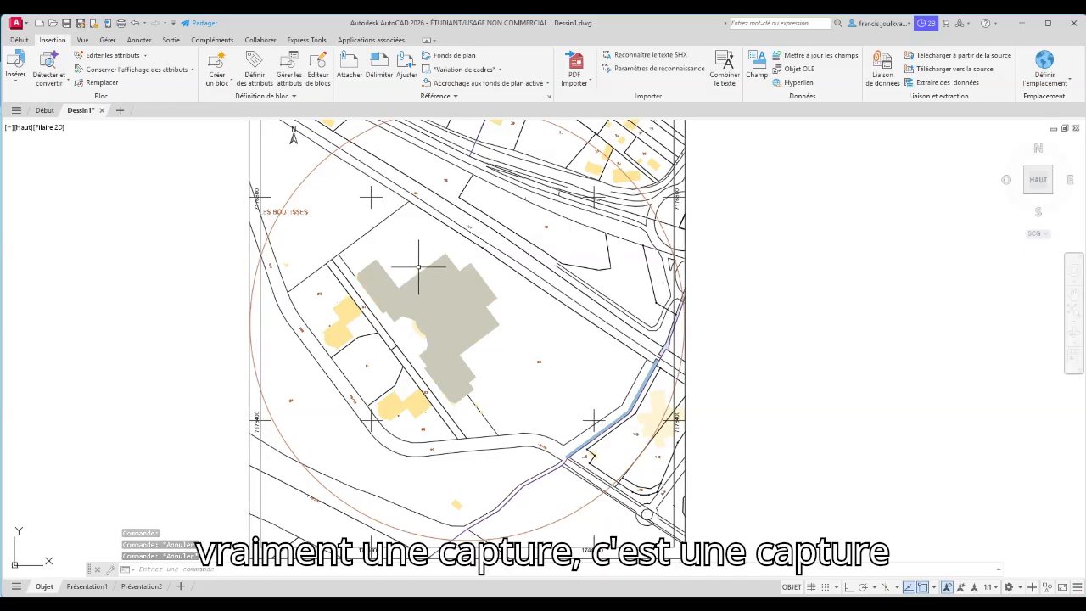
pyautogui.moveTo(391, 180)
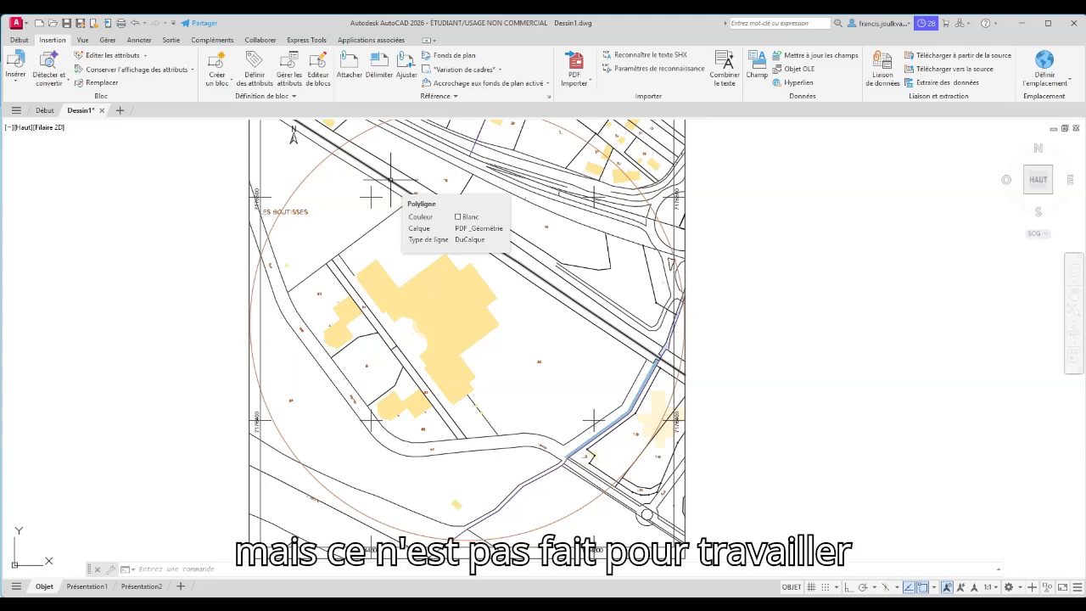
pyautogui.scroll(-2, 691, 259)
pyautogui.moveTo(691, 259); pyautogui.dragTo(648, 363, button='middle')
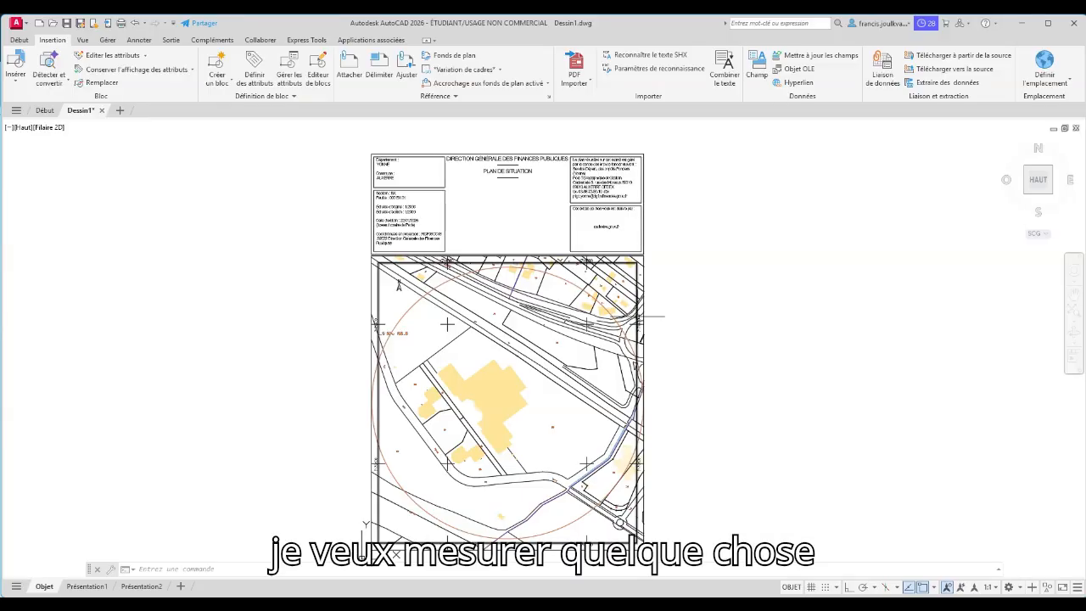
pyautogui.click(19, 39)
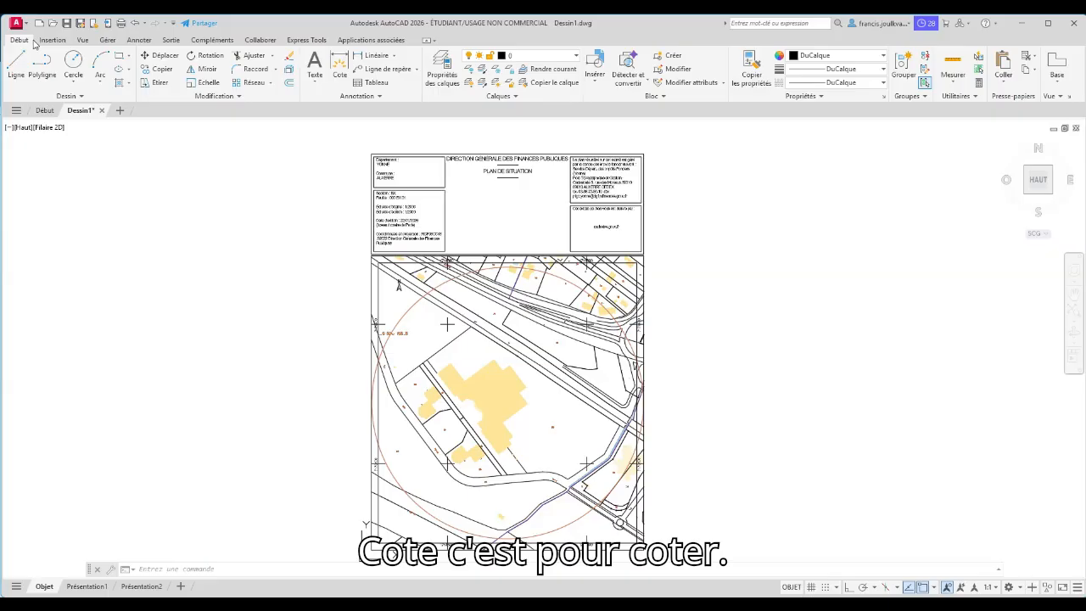
pyautogui.click(376, 55)
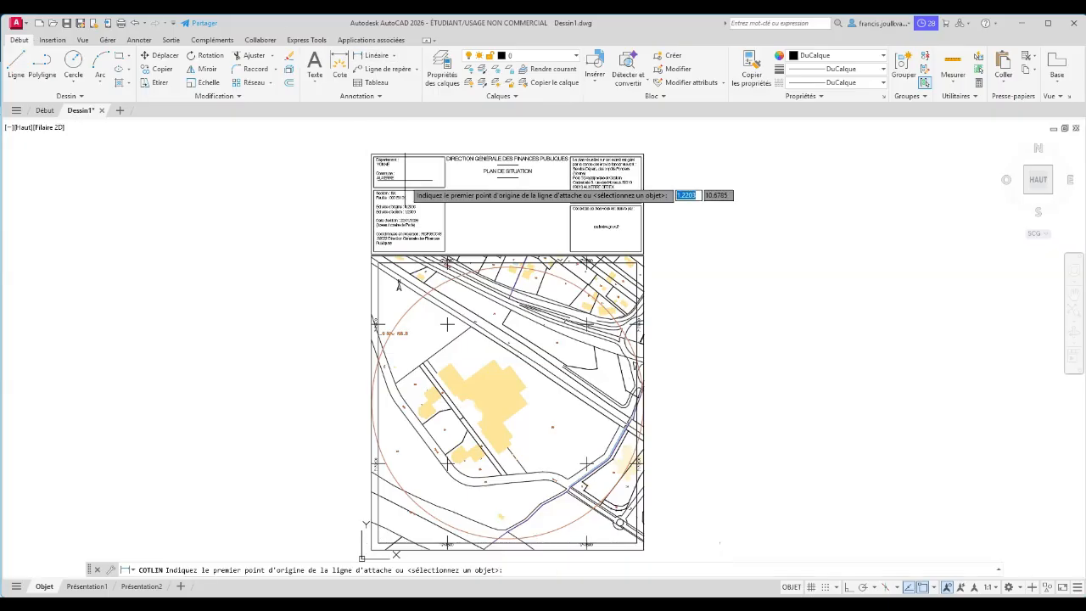
pyautogui.click(447, 343)
pyautogui.click(459, 360)
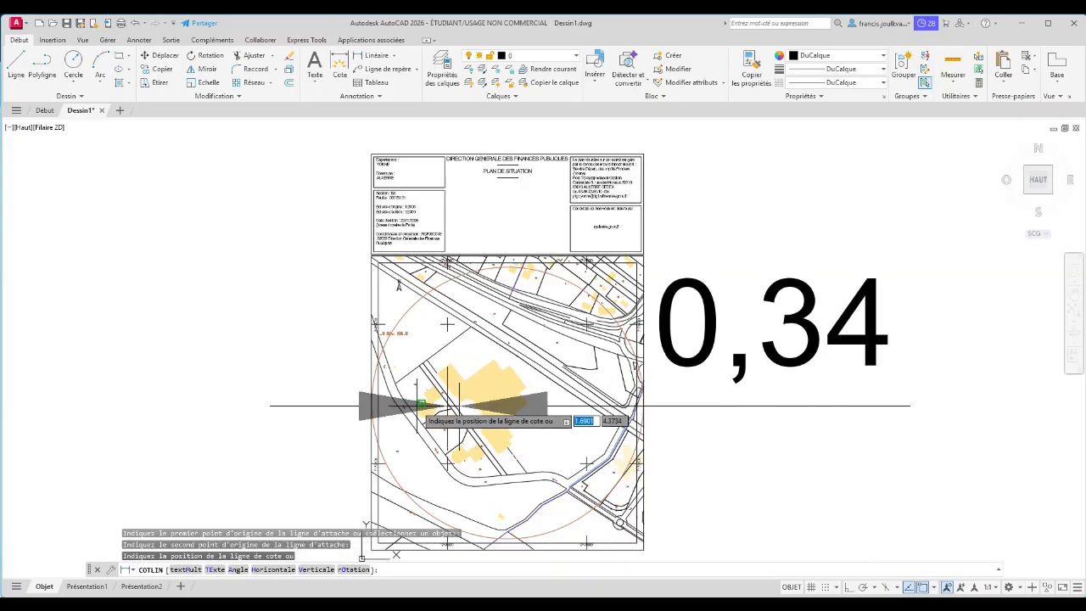
pyautogui.press('Escape')
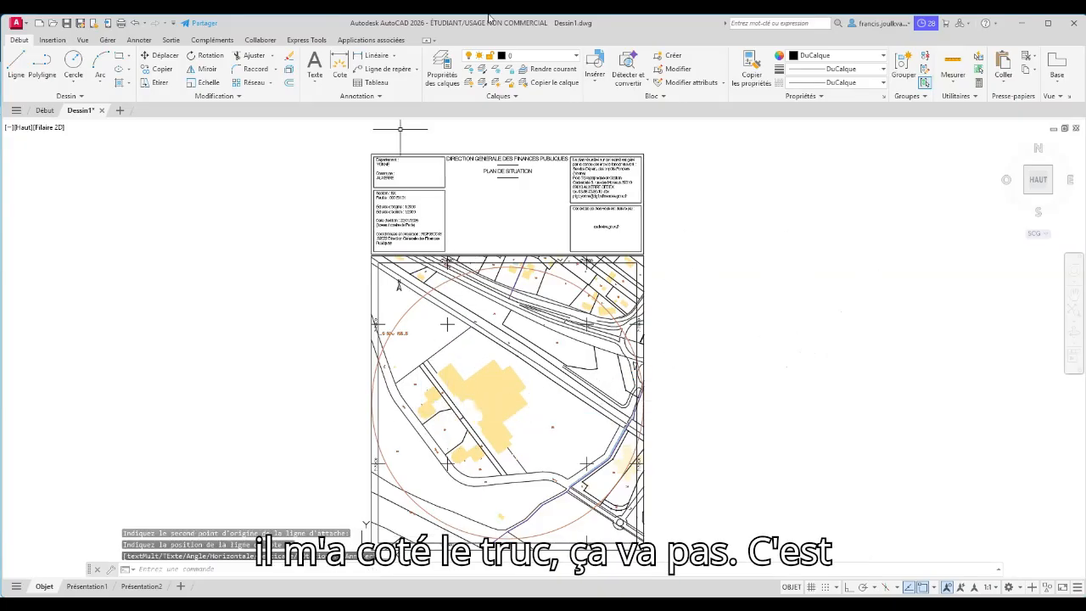
# Measure the distance across the main building's central block, between its upper-left and lower-right sides
pyautogui.click(952, 88)
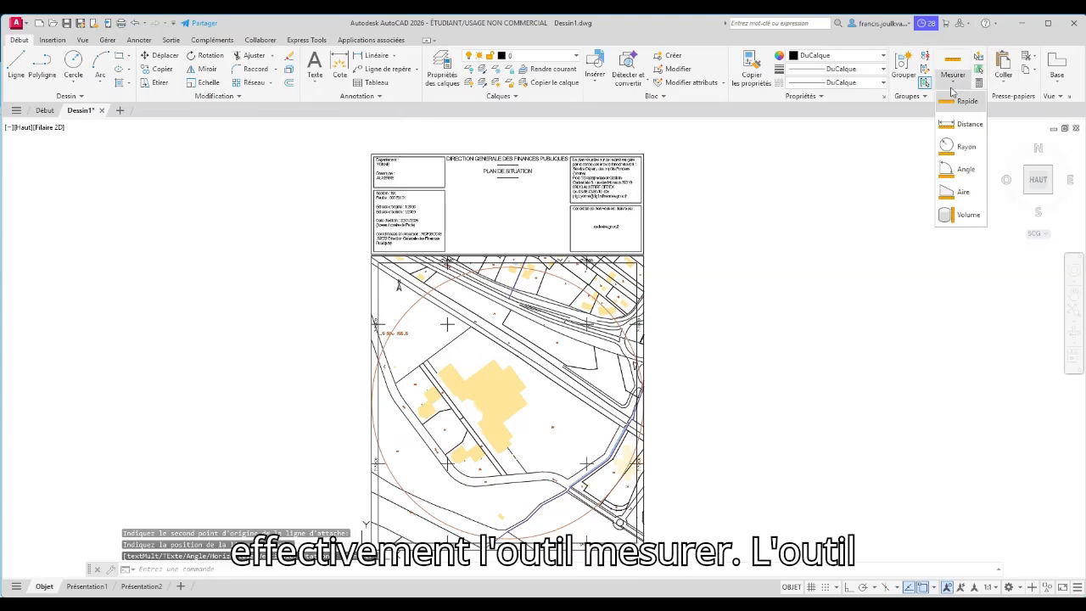
pyautogui.click(966, 124)
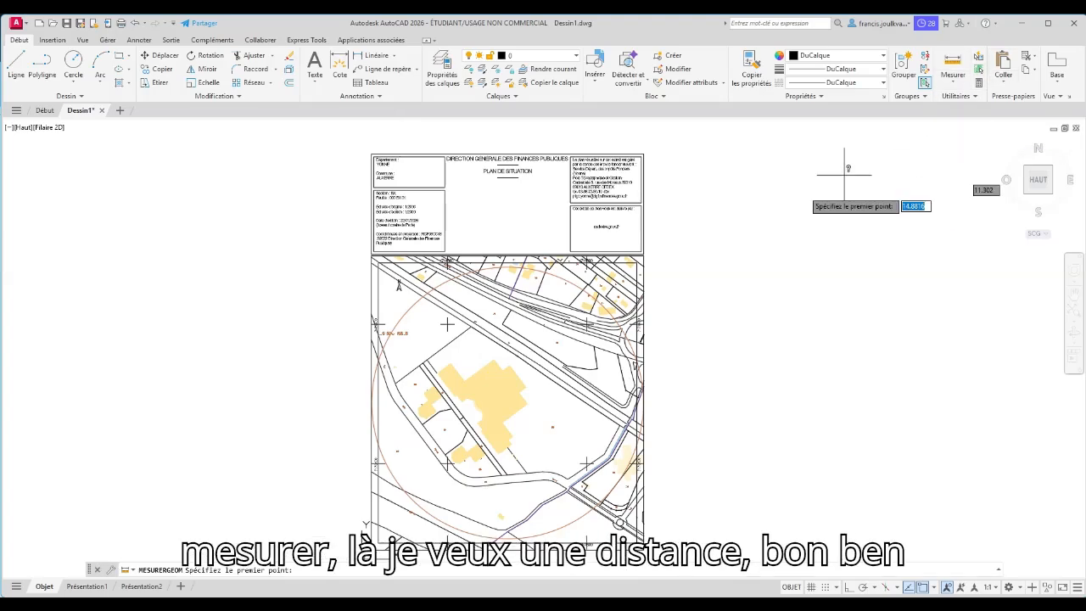
pyautogui.click(478, 374)
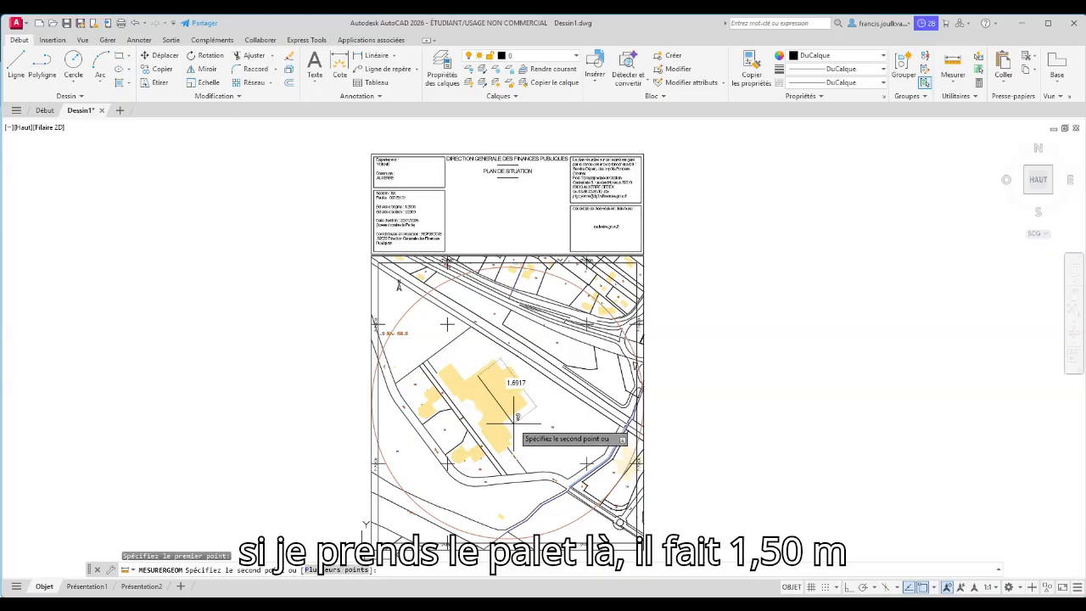
pyautogui.click(510, 419)
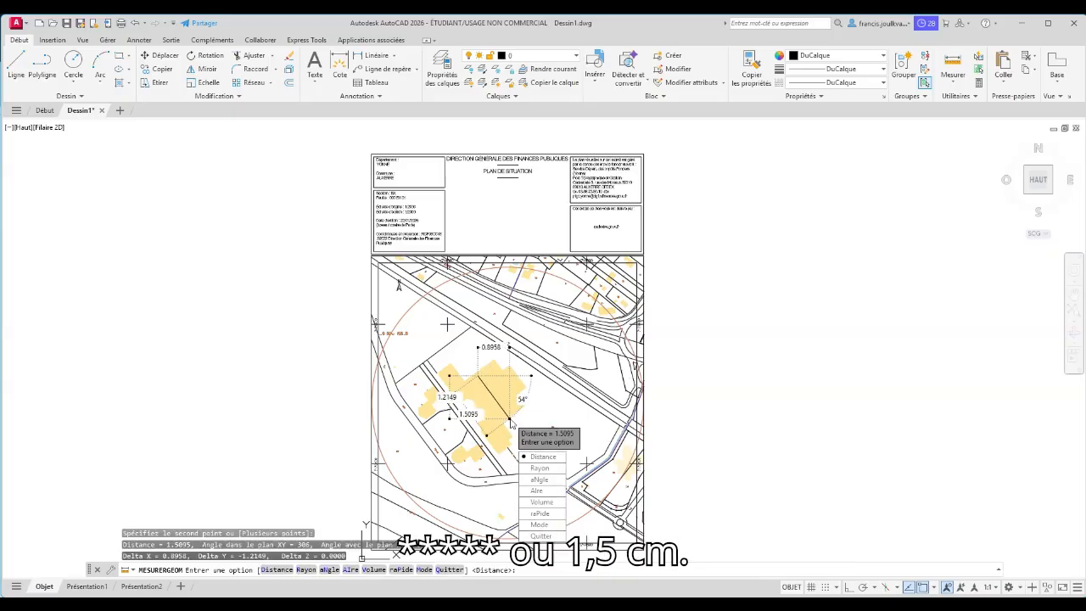
pyautogui.press('Escape')
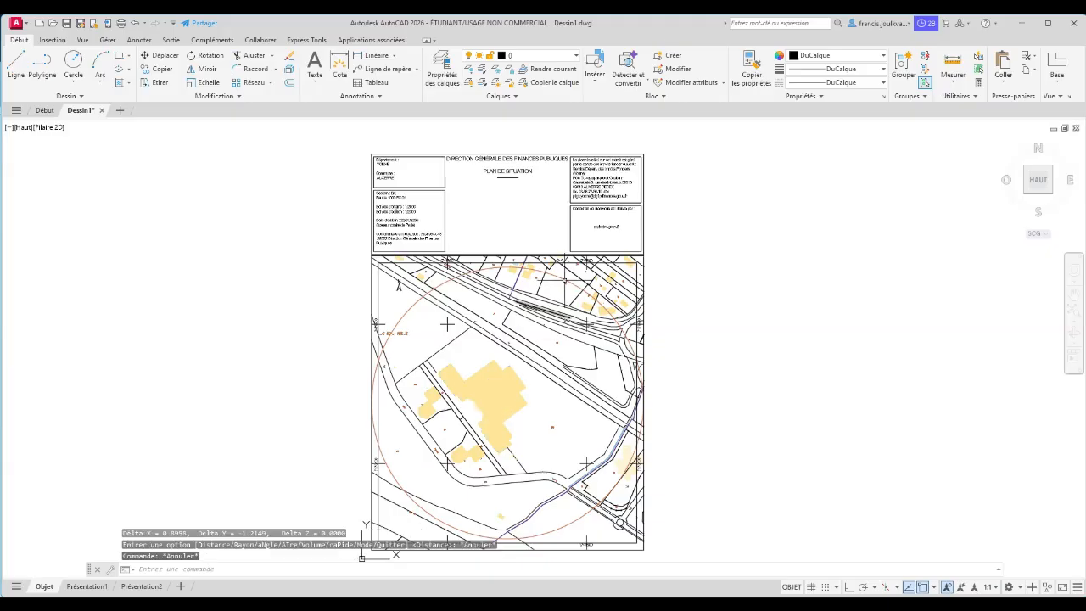
pyautogui.press('Escape')
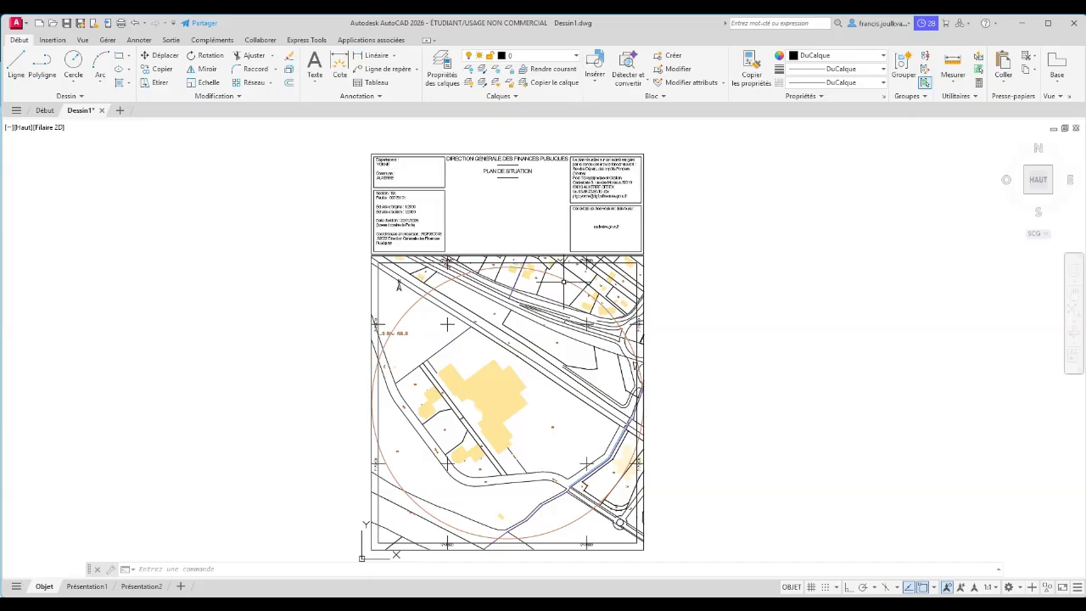
# Examine the plan's title block scale and the grid coordinate labels along the map frame to find a known reference distance
pyautogui.scroll(4, 501, 390)
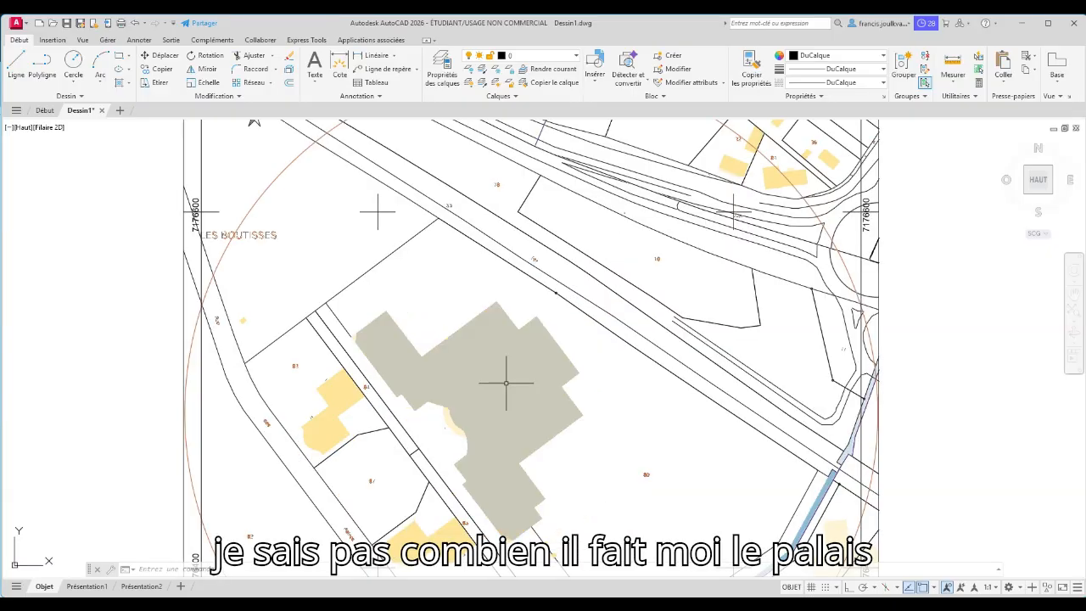
pyautogui.scroll(-2, 506, 383)
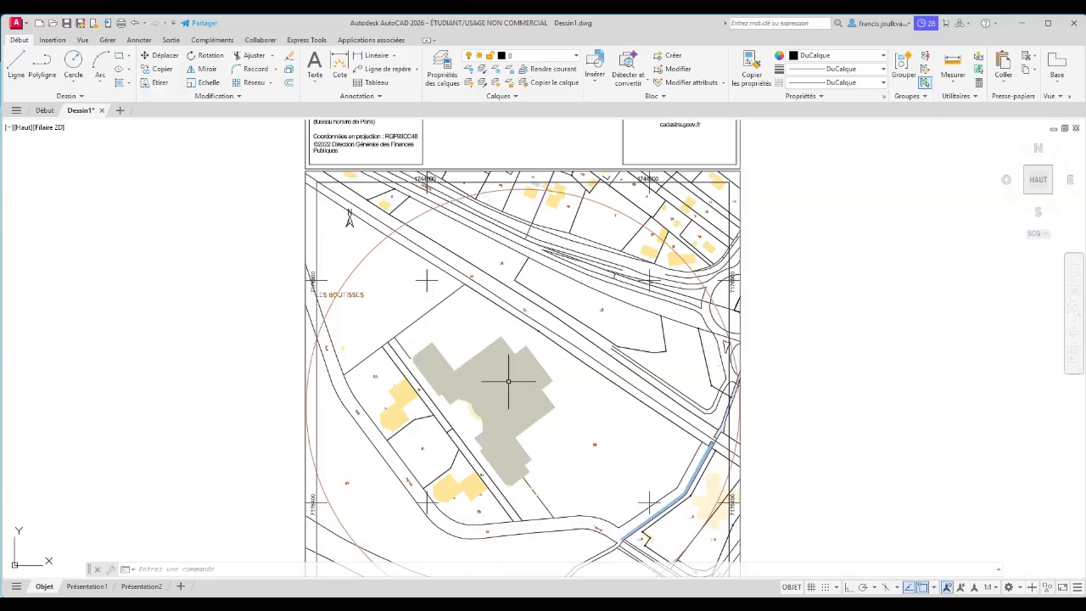
pyautogui.moveTo(508, 381); pyautogui.dragTo(522, 481, button='middle')
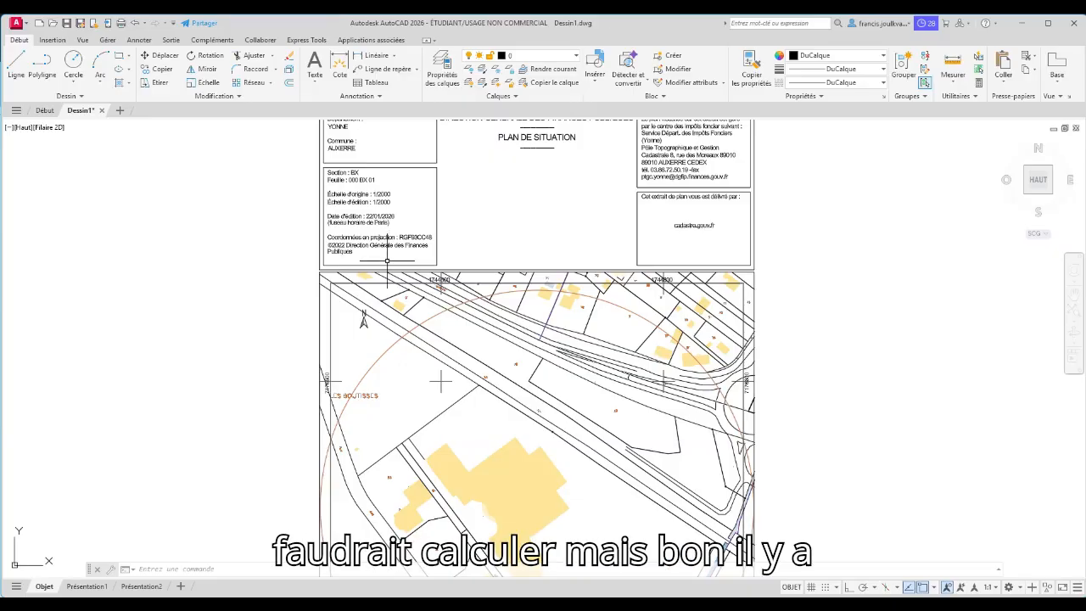
pyautogui.moveTo(500, 403)
pyautogui.mouseDown(button='middle')
pyautogui.moveTo(487, 351)
pyautogui.moveTo(400, 208)
pyautogui.mouseUp(button='middle')
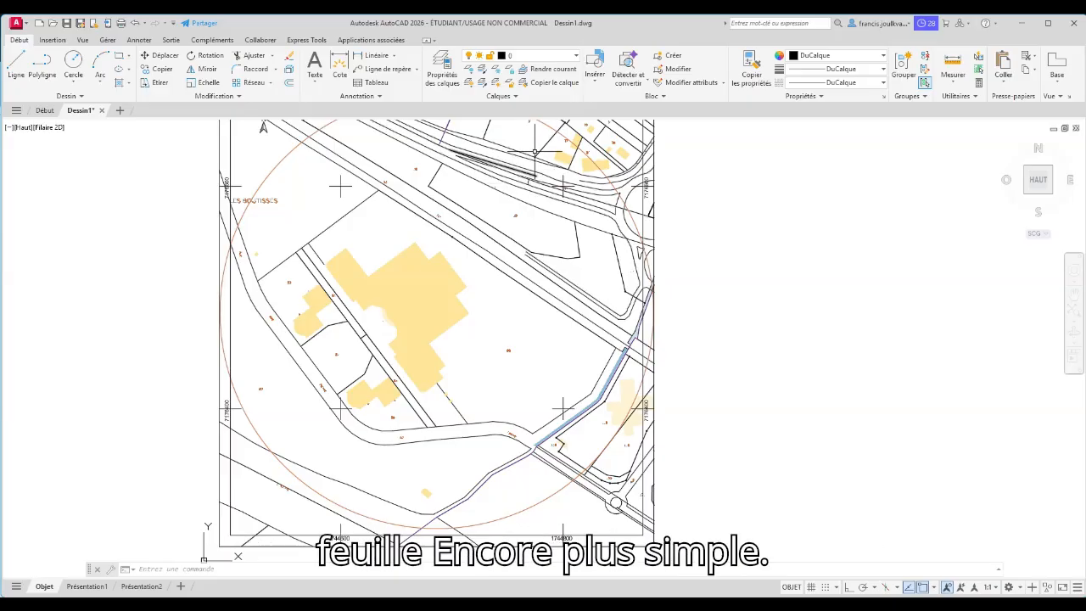
pyautogui.moveTo(538, 496); pyautogui.dragTo(579, 331, button='middle')
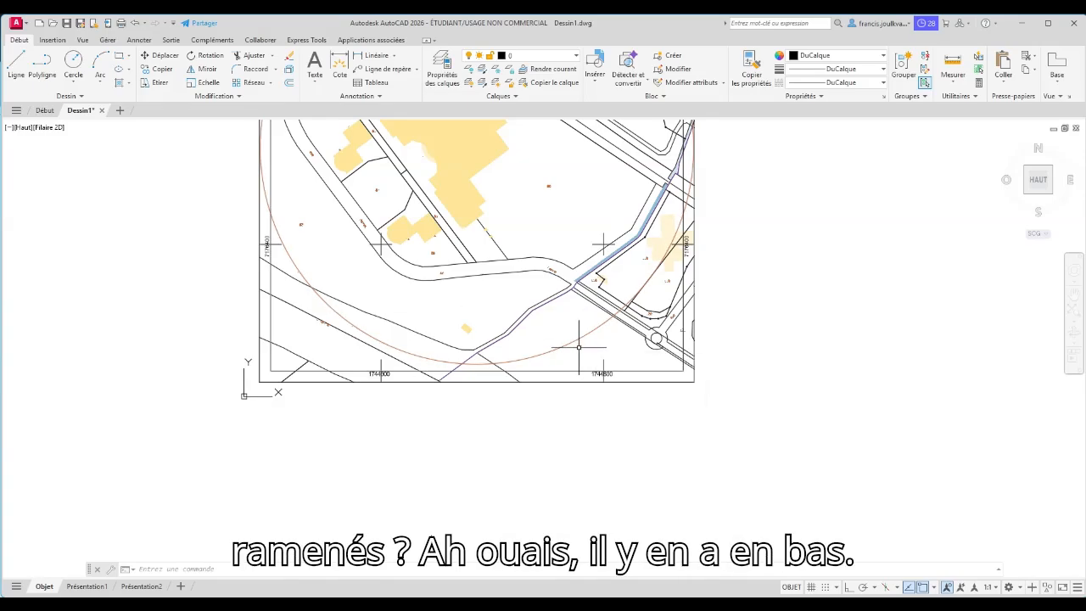
pyautogui.scroll(4, 625, 449)
pyautogui.moveTo(625, 449)
pyautogui.mouseDown(button='middle')
pyautogui.moveTo(731, 421)
pyautogui.moveTo(824, 436)
pyautogui.mouseUp(button='middle')
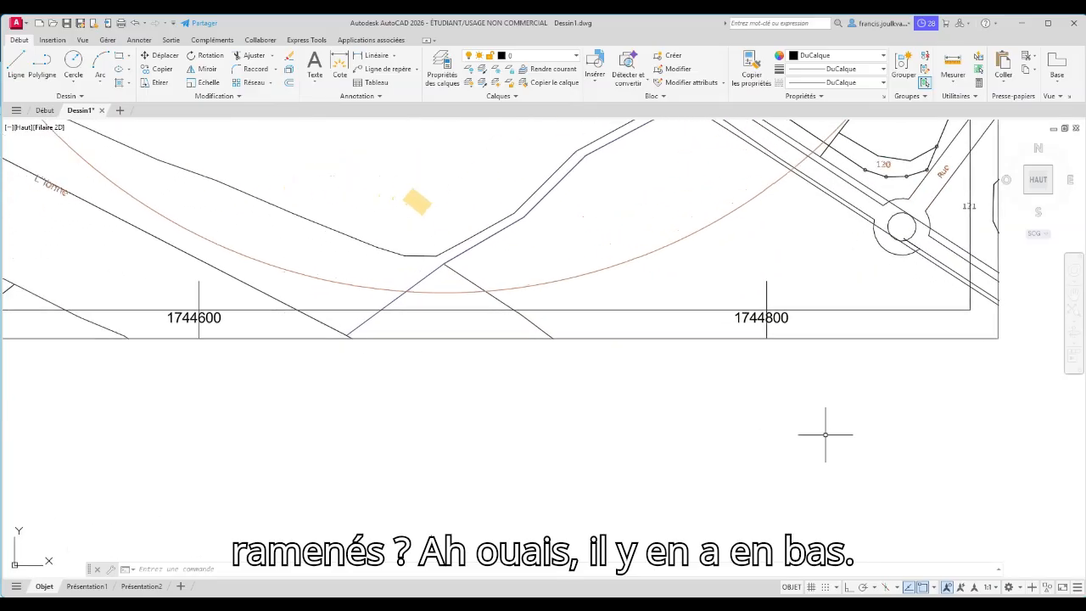
pyautogui.moveTo(371, 365); pyautogui.dragTo(647, 410, button='middle')
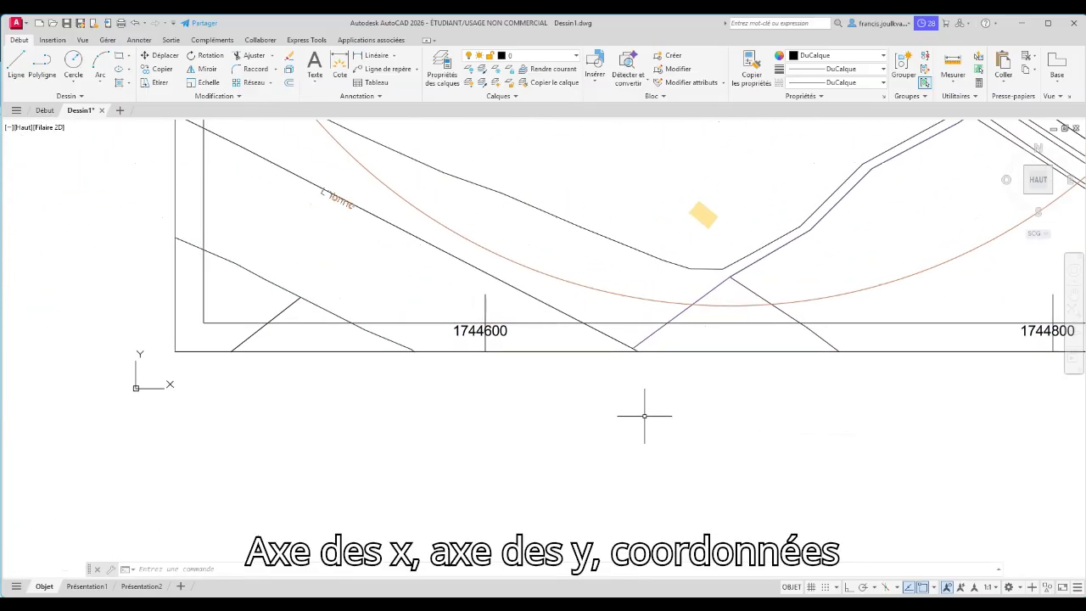
pyautogui.scroll(-6, 204, 381)
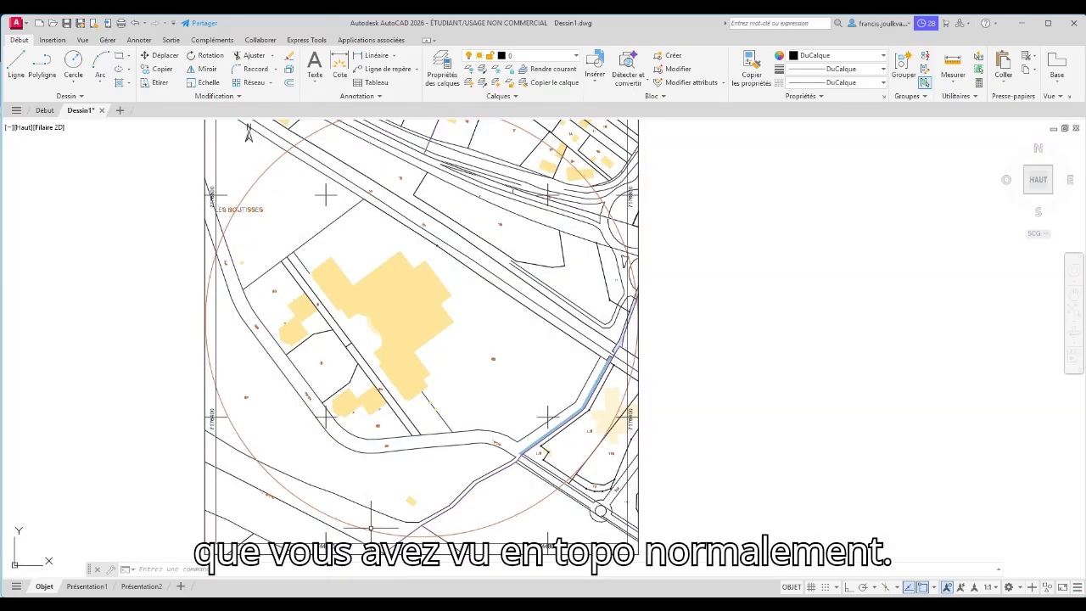
pyautogui.moveTo(368, 525); pyautogui.dragTo(369, 437, button='middle')
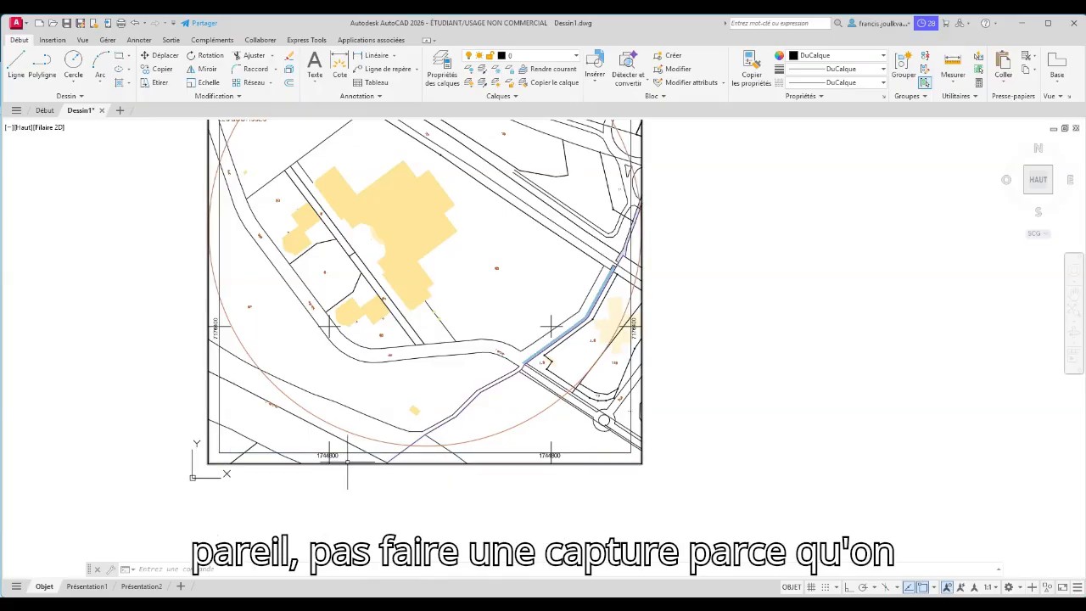
pyautogui.scroll(4, 339, 471)
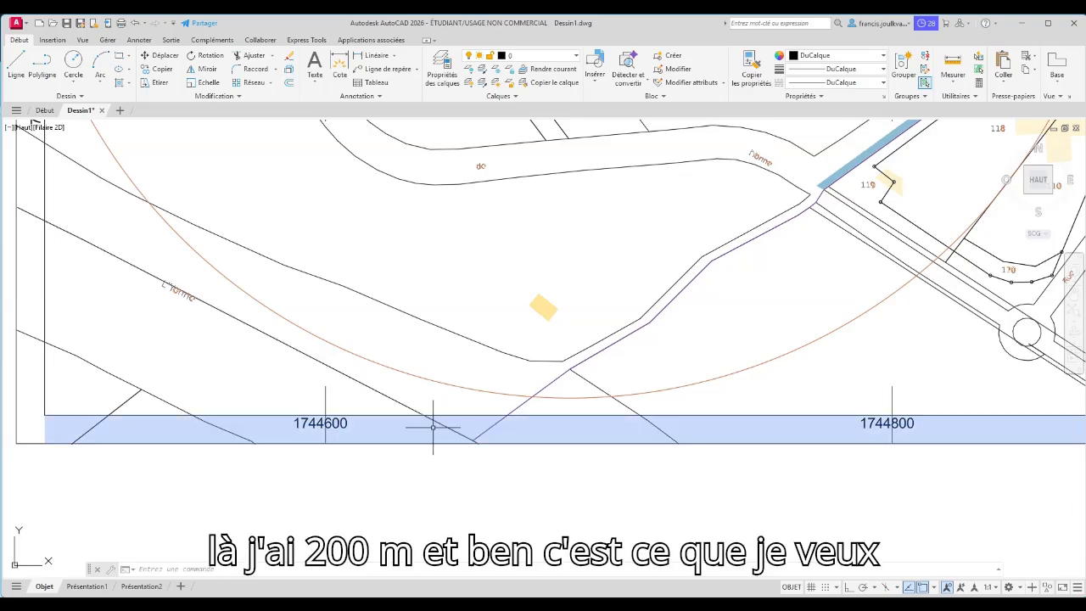
# Select the entire imported plan and start scaling it by reference, with the base point in the empty area beside it
pyautogui.scroll(-10, 433, 427)
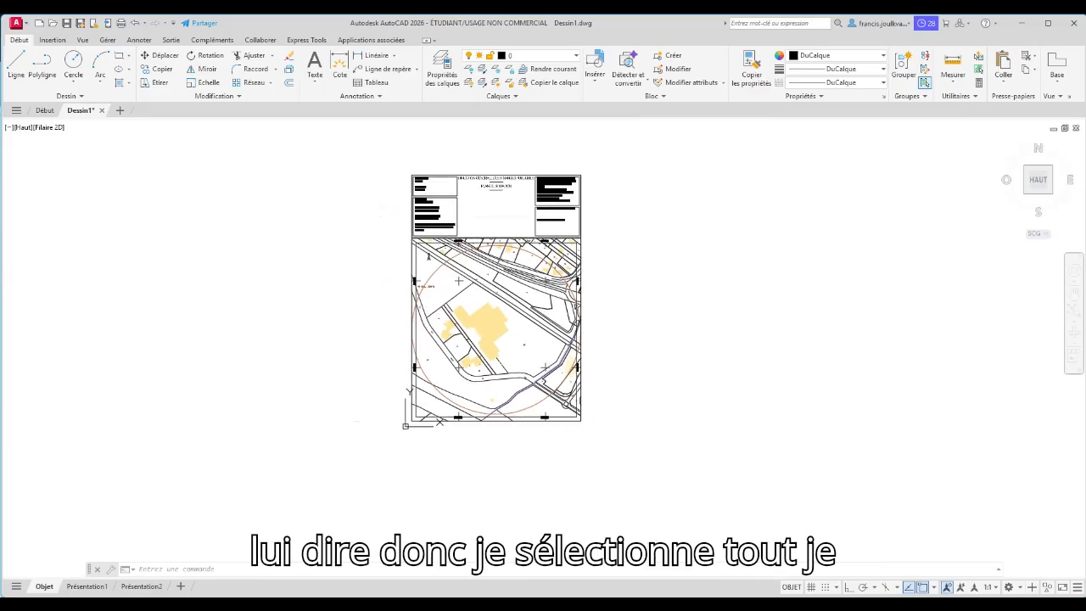
pyautogui.hotkey('ctrl', 'a')
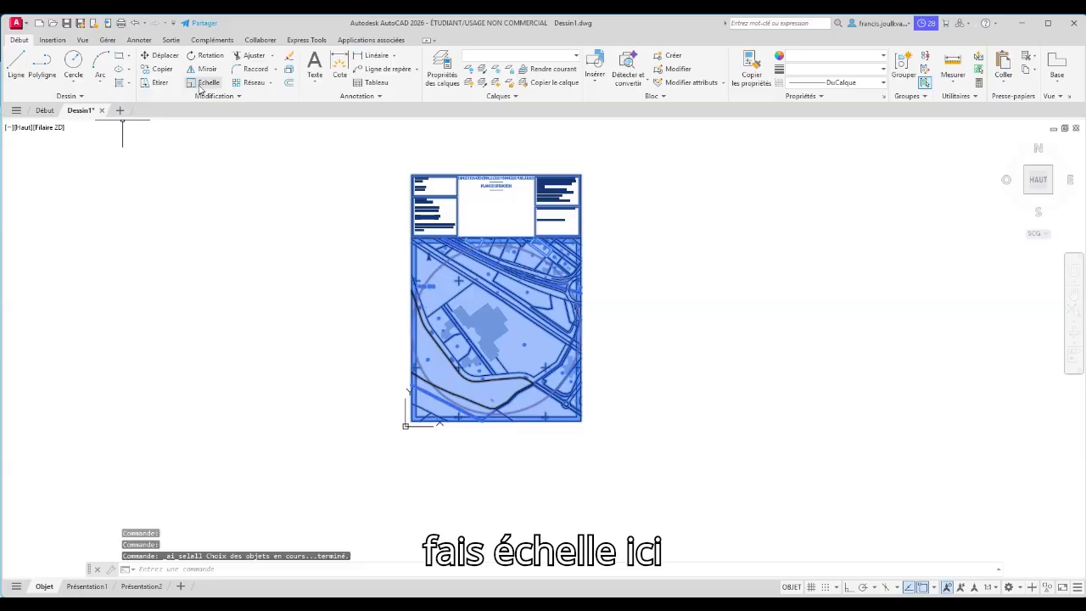
pyautogui.click(200, 84)
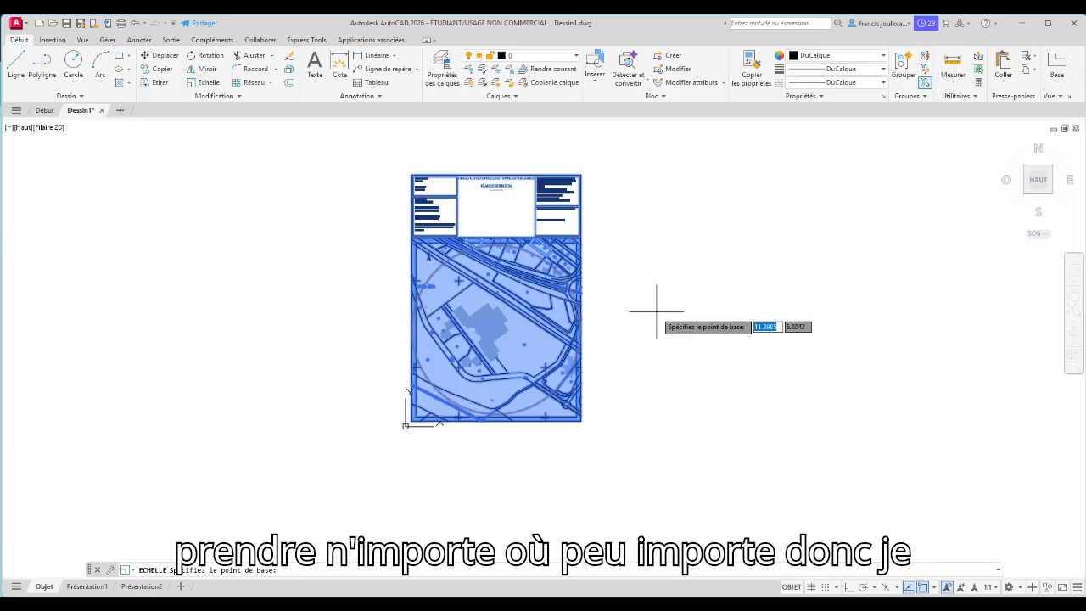
pyautogui.click(655, 309)
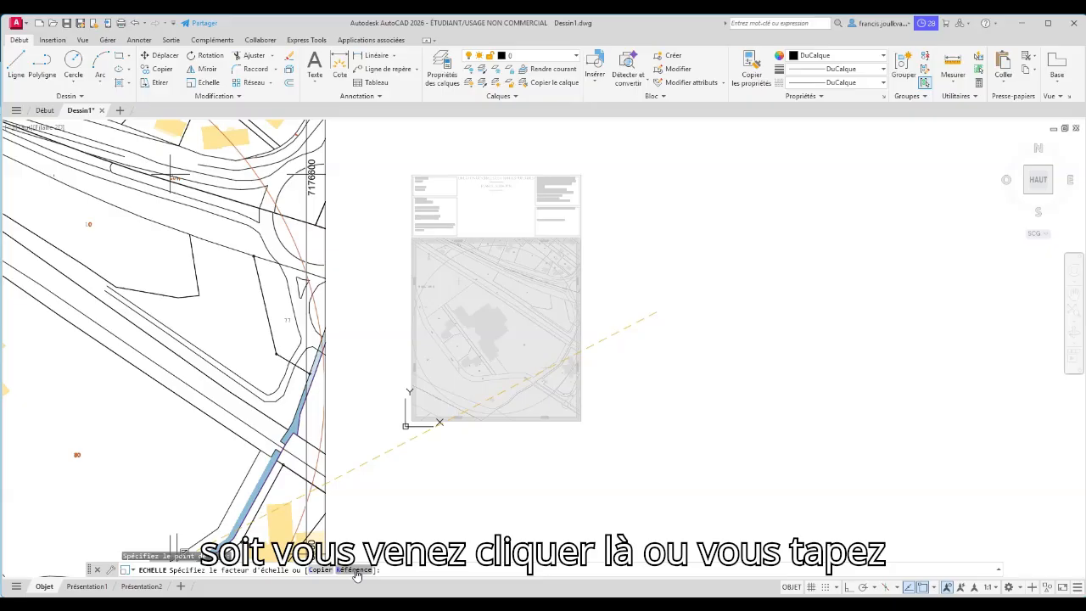
pyautogui.write('r')
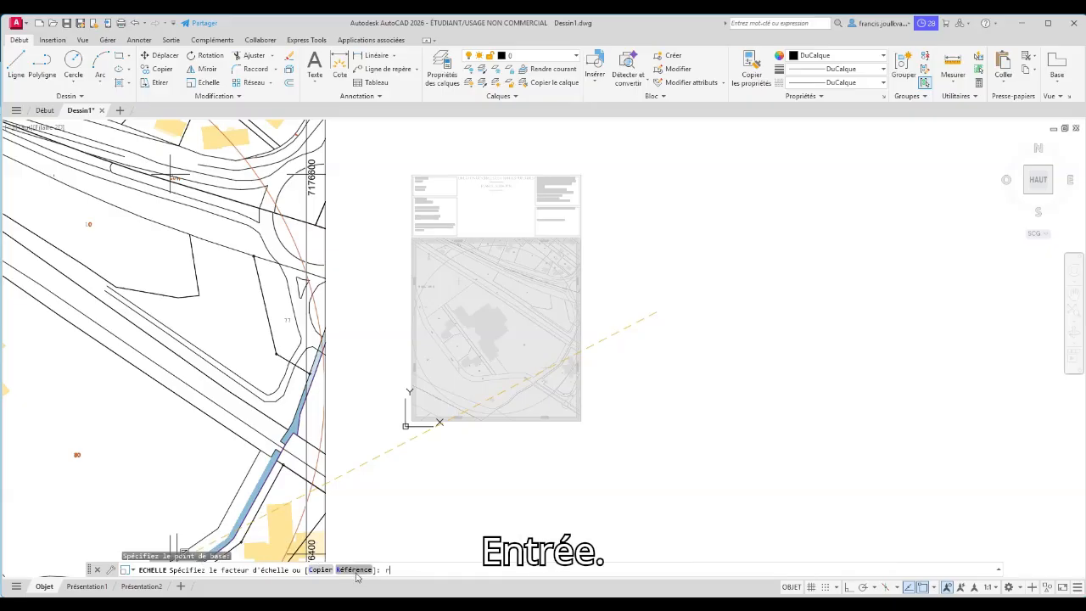
pyautogui.press('Return')
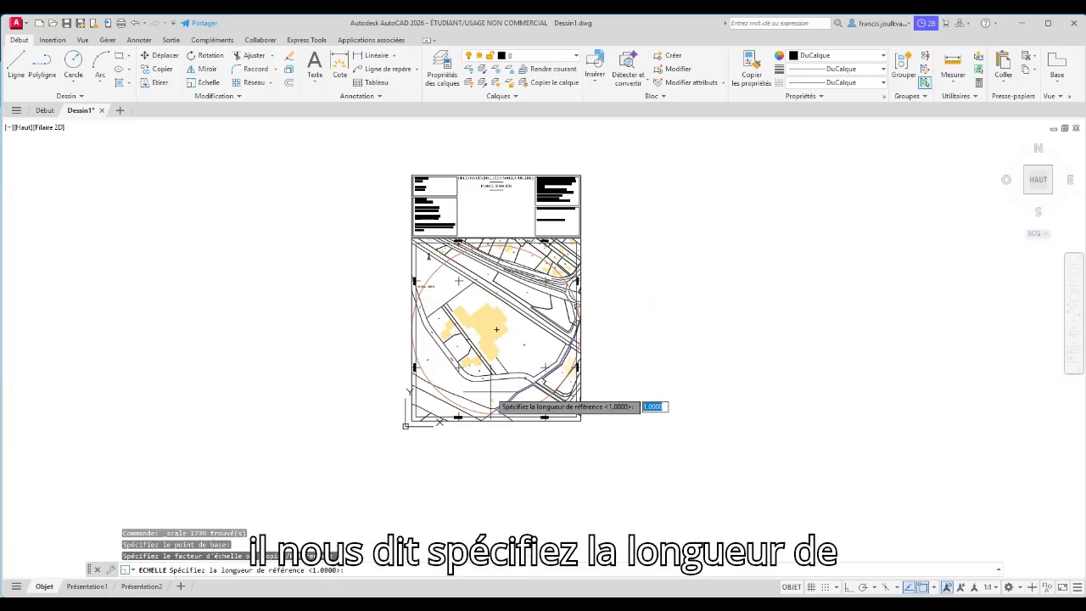
# Specify the reference length from the top end of the 1744600 grid tick to the top end of the 1744800 tick
pyautogui.scroll(5, 467, 420)
pyautogui.scroll(4, 466, 420)
pyautogui.scroll(-2, 339, 433)
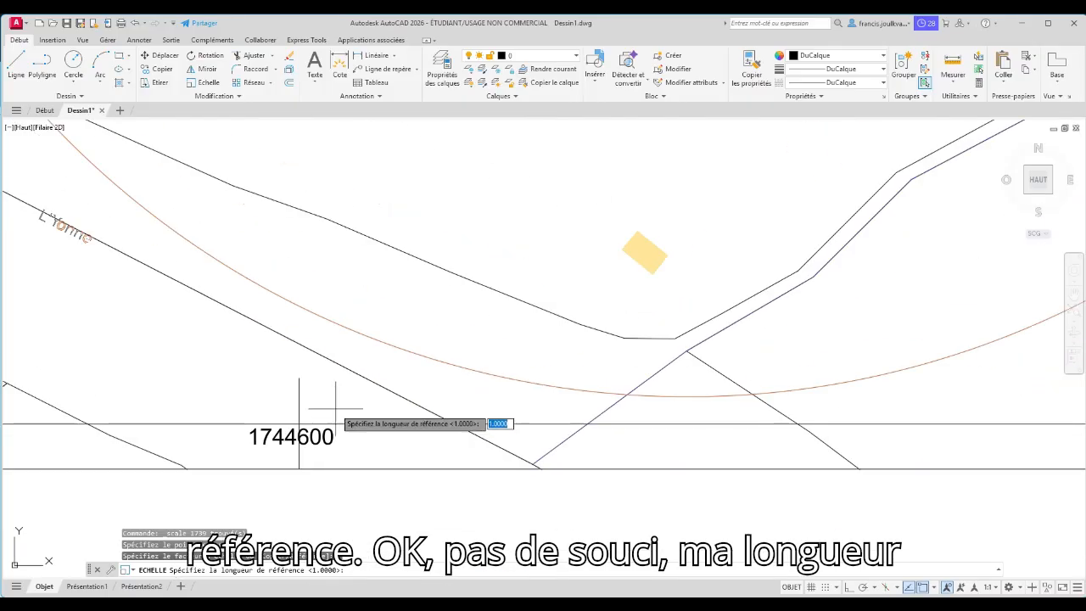
pyautogui.click(299, 379)
pyautogui.scroll(-4, 649, 428)
pyautogui.scroll(5, 582, 381)
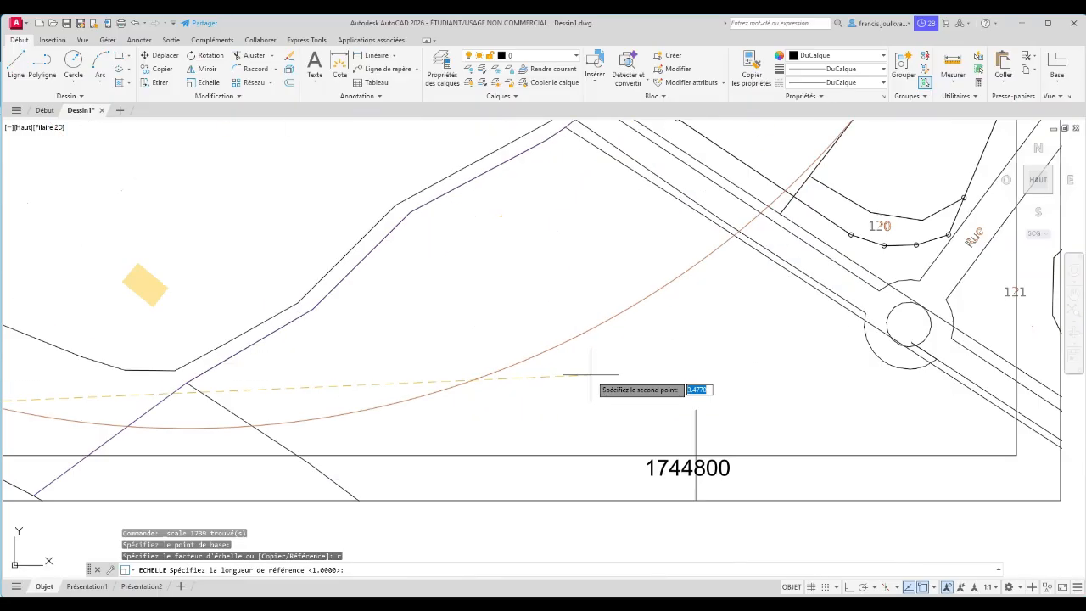
pyautogui.scroll(1, 756, 437)
pyautogui.click(758, 432)
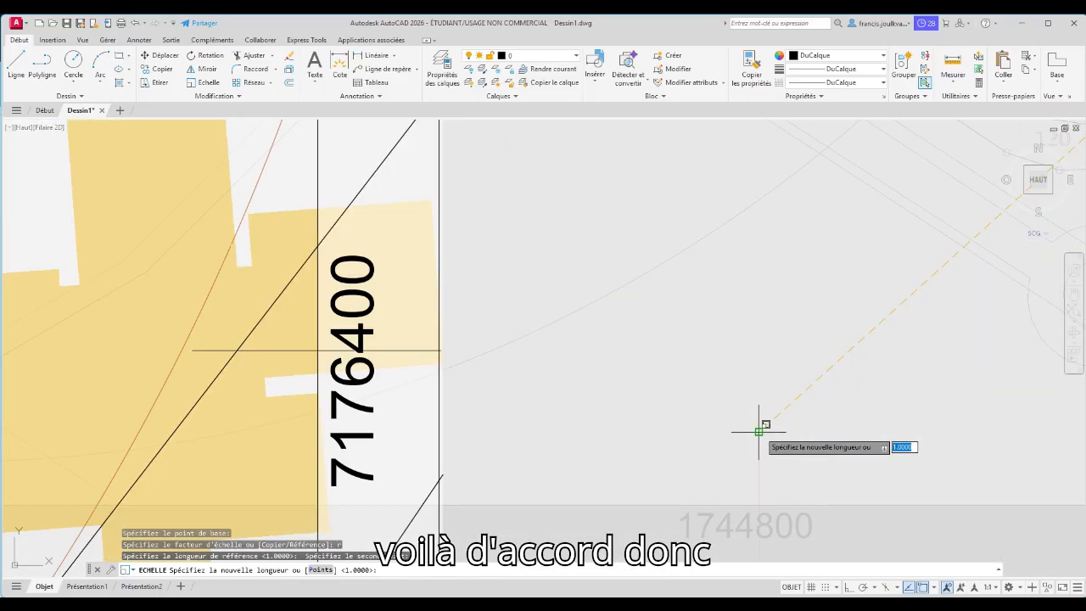
# Set the new length of the reference distance to 20000 to scale the plan to real size in centimetres
pyautogui.scroll(-7, 759, 431)
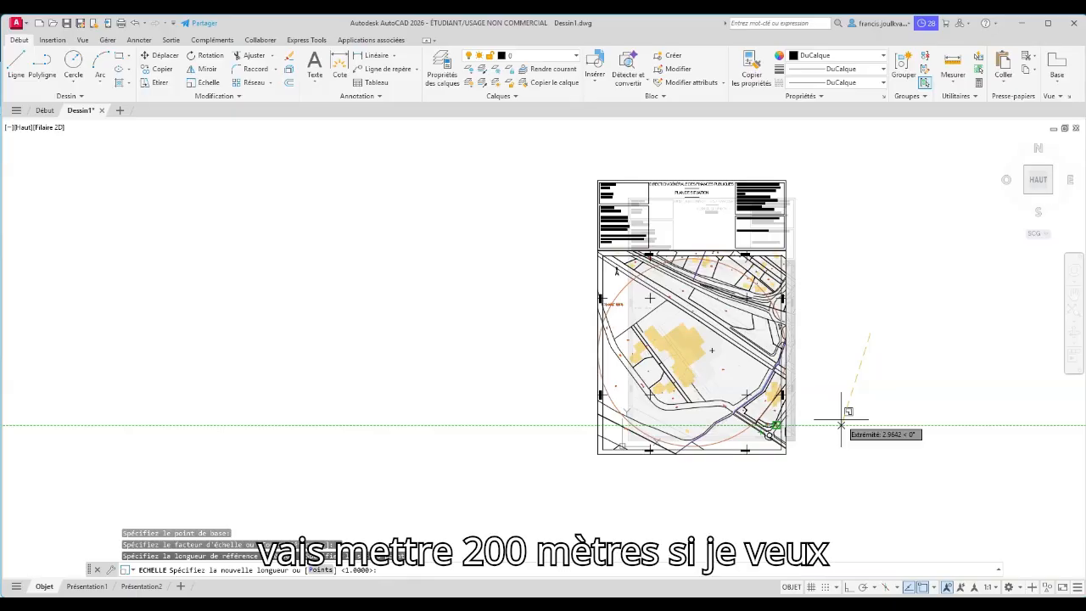
pyautogui.write('200')
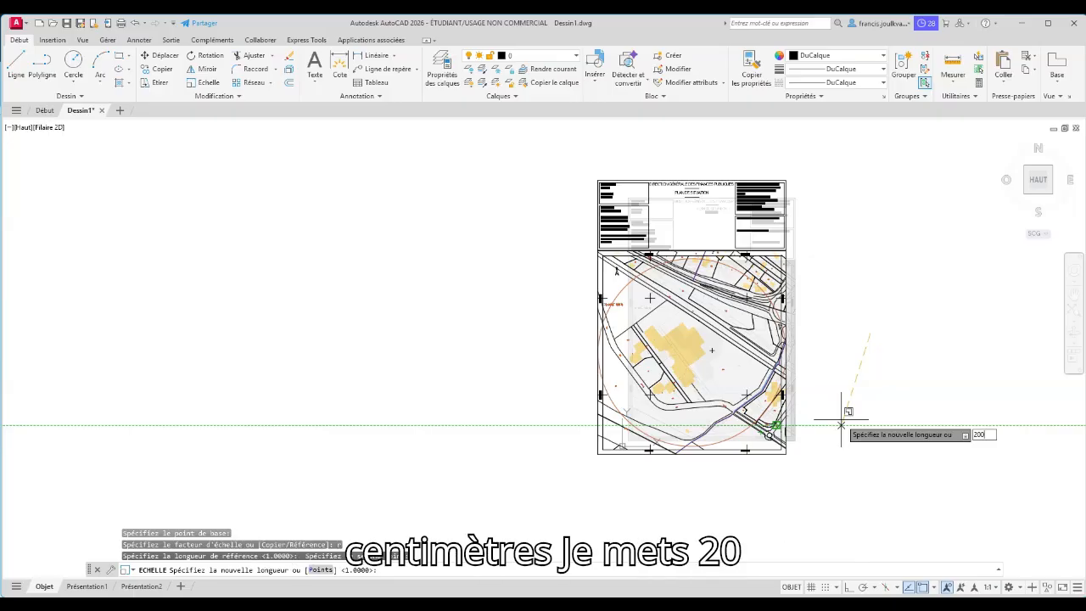
pyautogui.write('00')
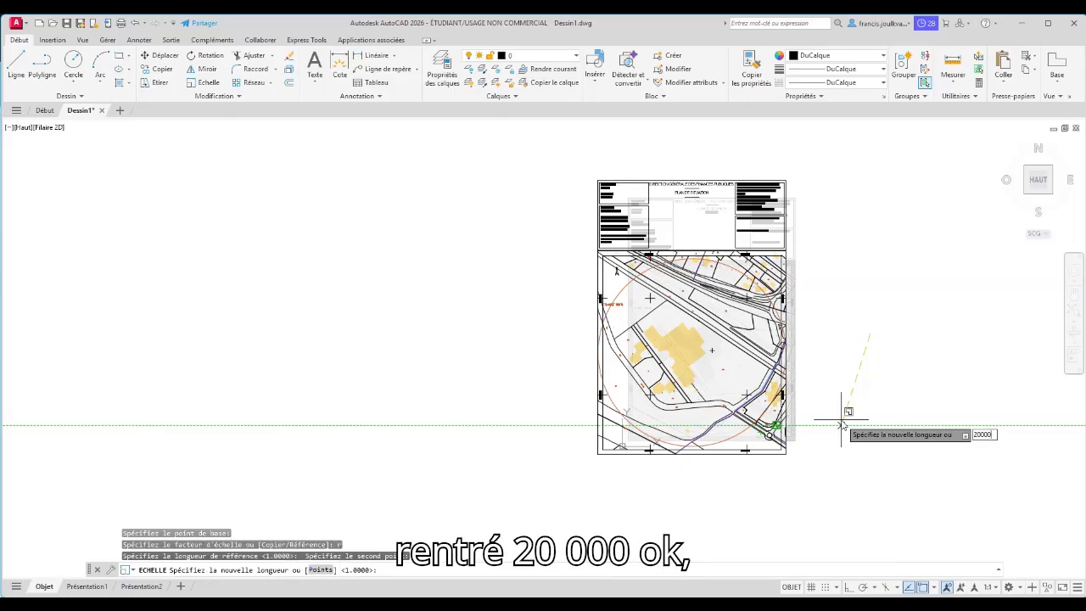
pyautogui.press('Return')
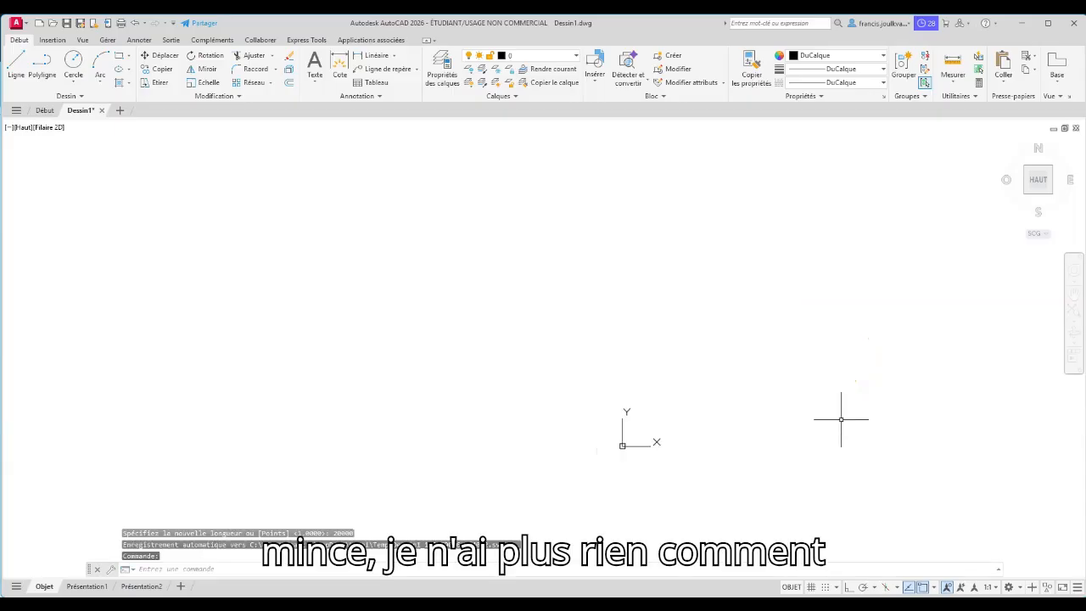
pyautogui.scroll(-5, 567, 374)
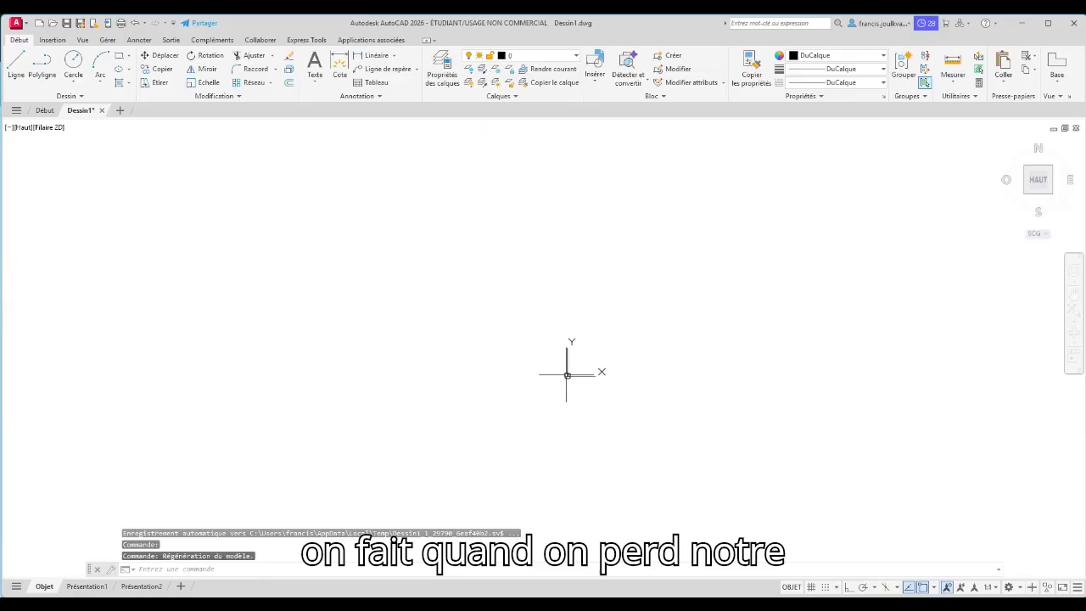
# Return to the top view and zoom to the drawing's extents to bring the lost plan back into view
pyautogui.scroll(5, 582, 351)
pyautogui.scroll(-5, 603, 337)
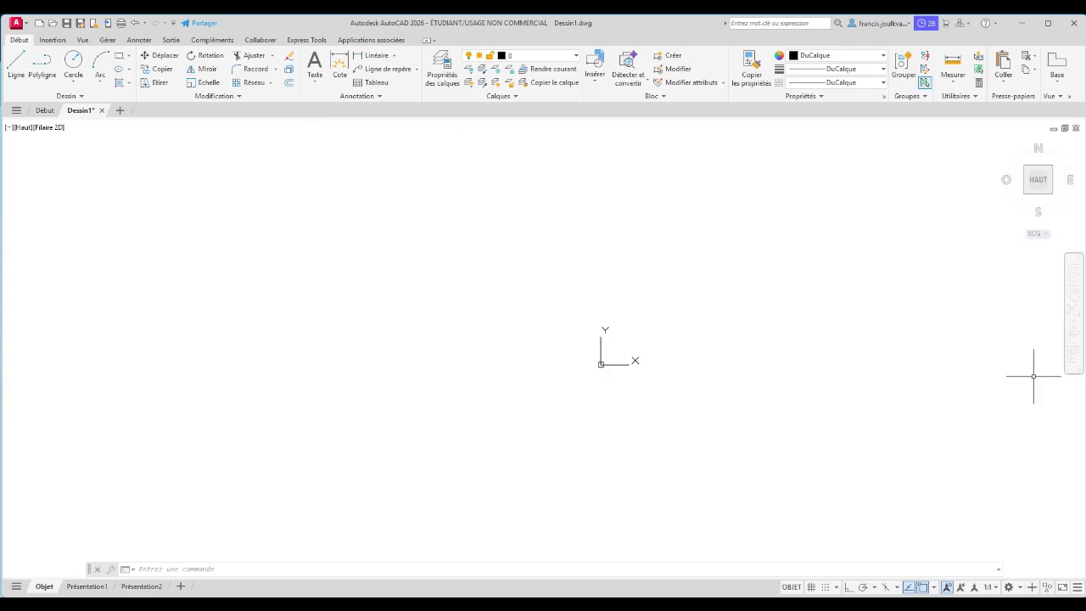
pyautogui.click(1039, 187)
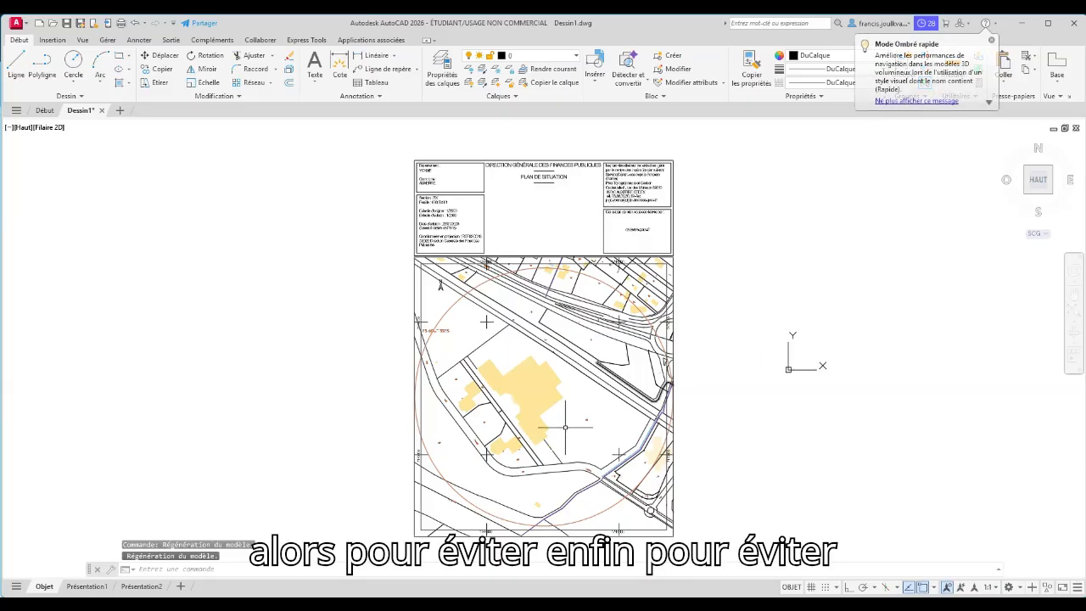
pyautogui.moveTo(420, 390); pyautogui.dragTo(938, 136, button='middle')
pyautogui.moveTo(519, 346); pyautogui.dragTo(814, 204, button='middle')
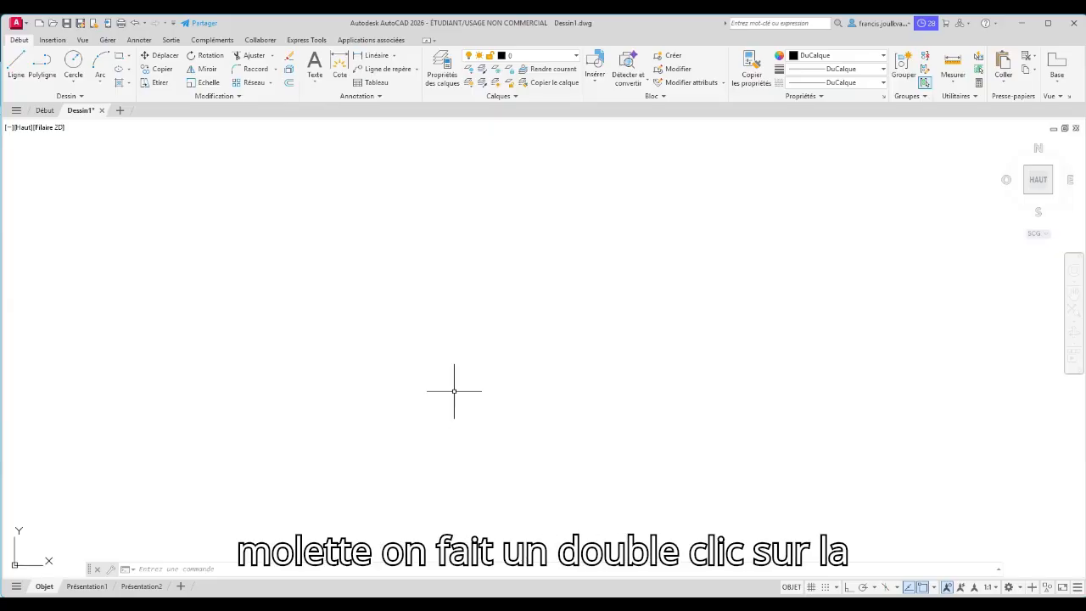
pyautogui.middleClick(454, 391)
pyautogui.middleClick(453, 391)
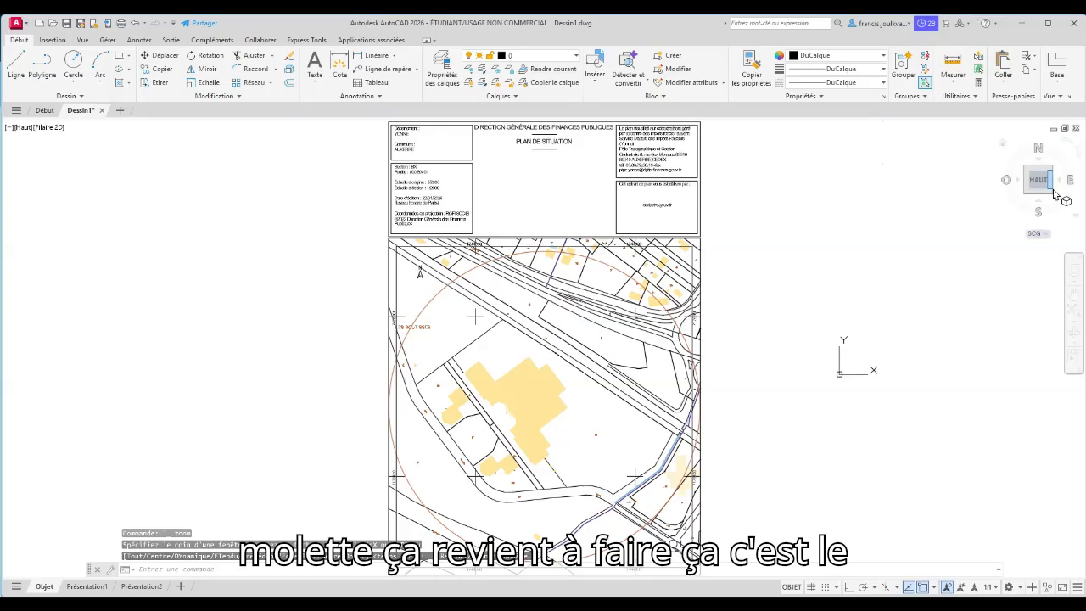
# Measure the large central building's length from its northwest corner to its southern end
pyautogui.scroll(3, 580, 325)
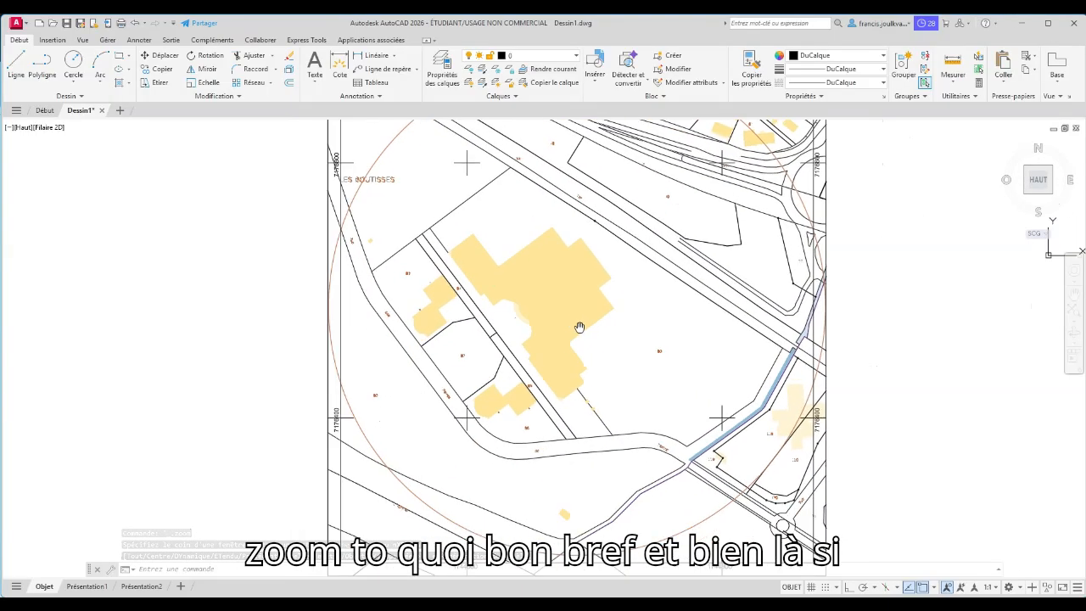
pyautogui.click(952, 61)
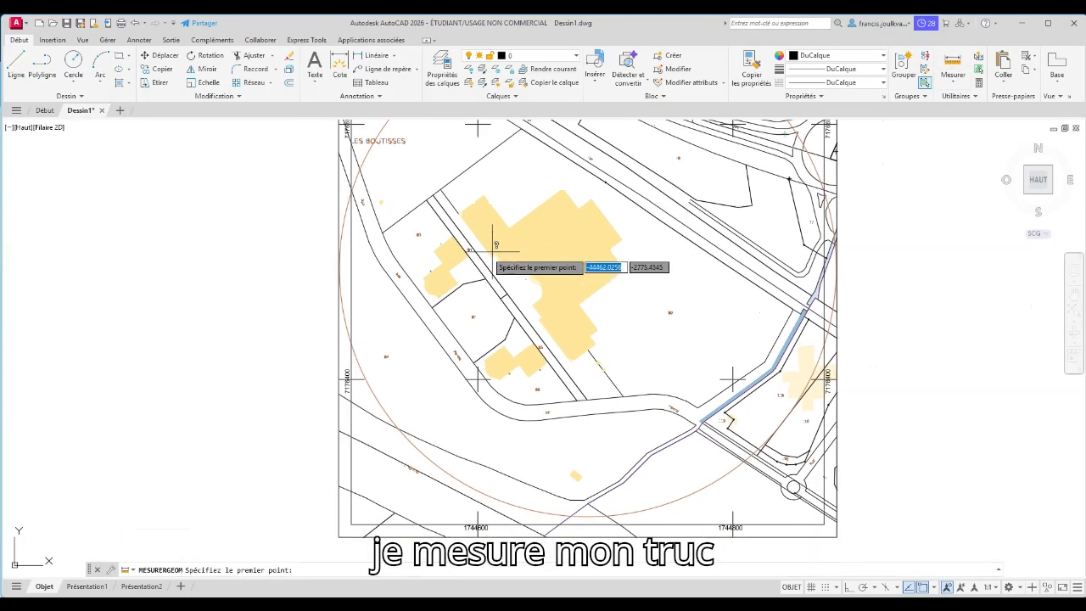
pyautogui.click(463, 212)
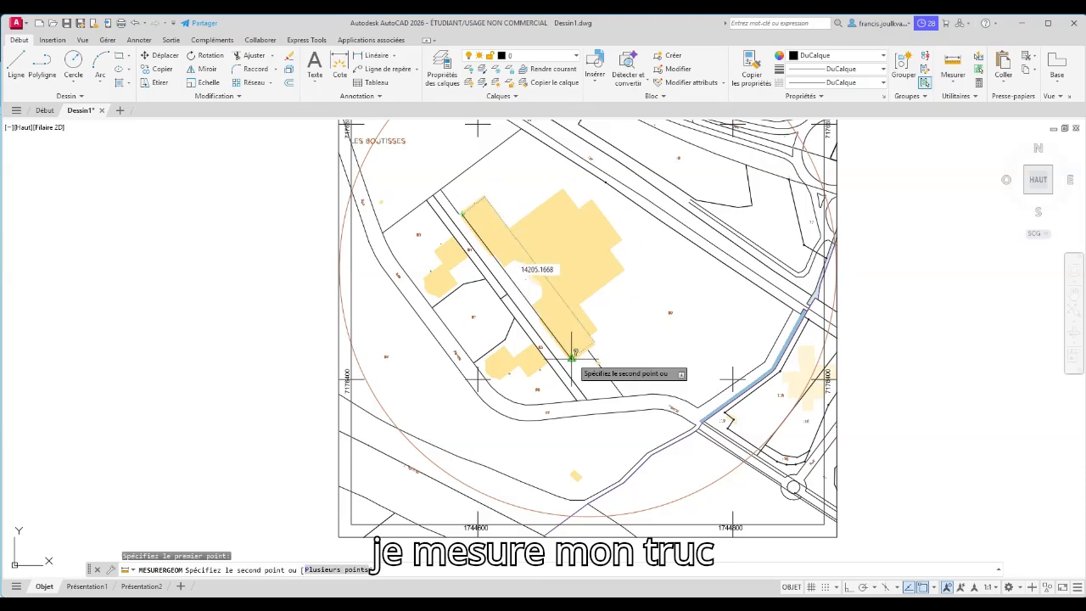
pyautogui.scroll(2, 574, 359)
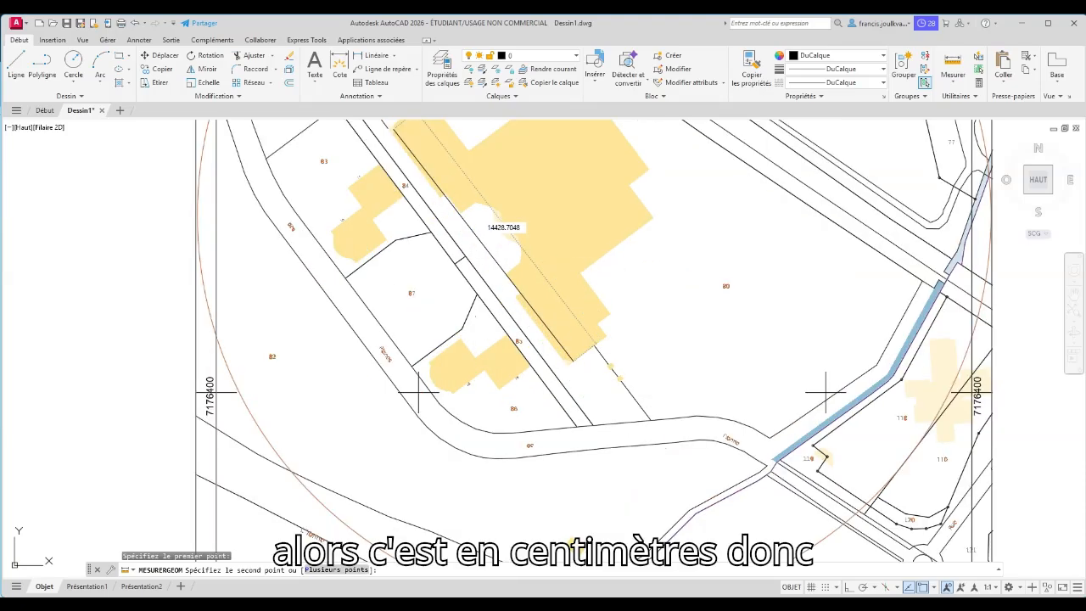
pyautogui.scroll(1, 578, 358)
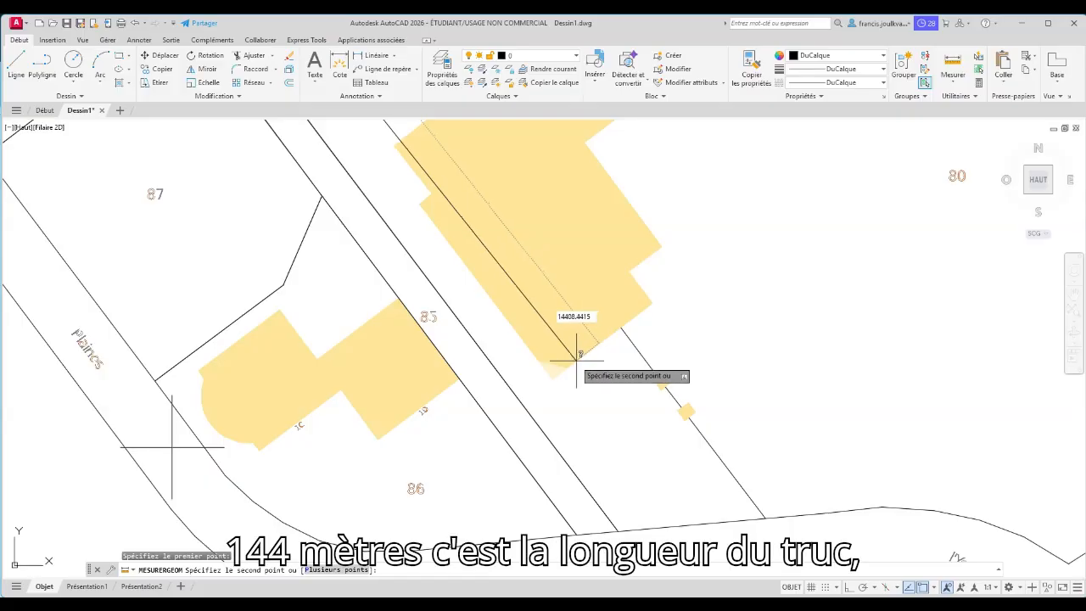
pyautogui.moveTo(458, 351); pyautogui.dragTo(521, 487, button='middle')
pyautogui.press('Escape')
pyautogui.scroll(-8, 452, 407)
pyautogui.moveTo(450, 400); pyautogui.dragTo(511, 403, button='middle')
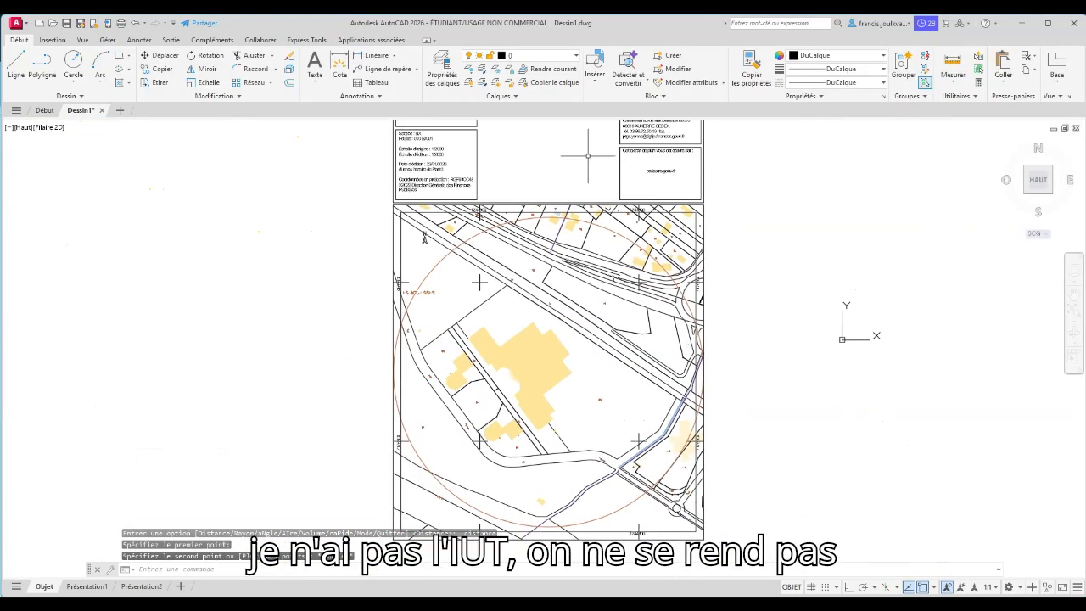
# Try to measure the house on parcel 28 near the plan's northern edge
pyautogui.scroll(3, 590, 155)
pyautogui.scroll(2, 519, 297)
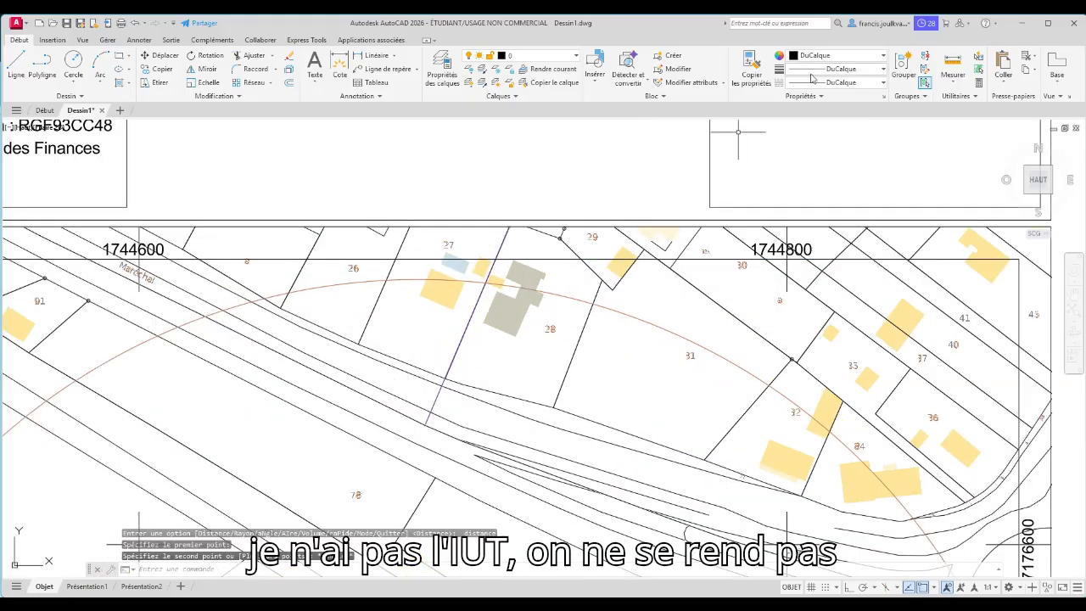
pyautogui.click(953, 62)
pyautogui.click(517, 336)
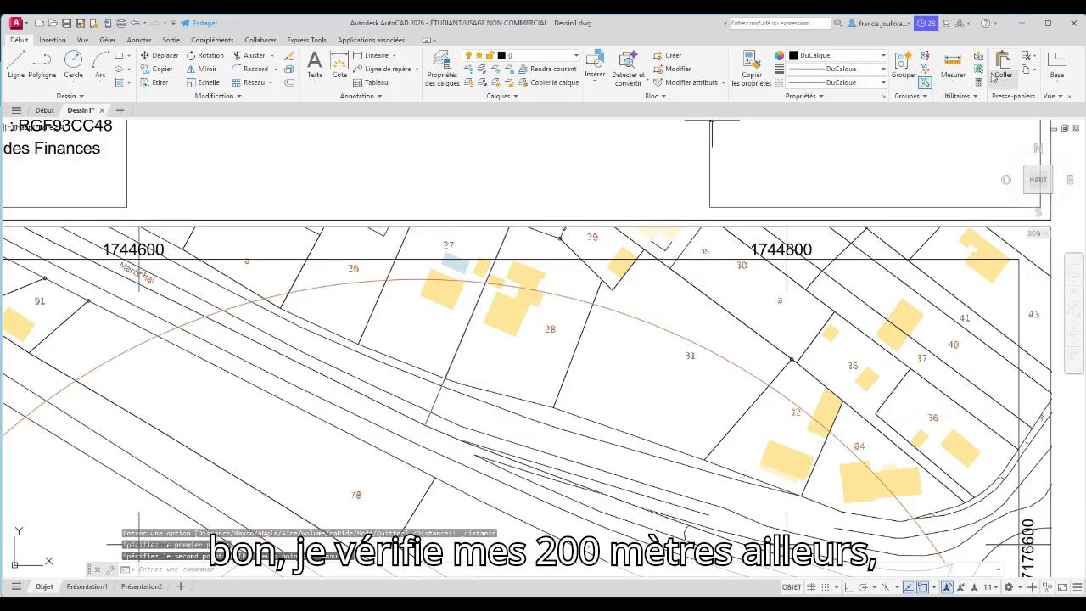
# Measure the distance between the 1744800 and 1744600 grid ticks along the map's northern frame to verify the scale
pyautogui.click(953, 61)
pyautogui.click(786, 292)
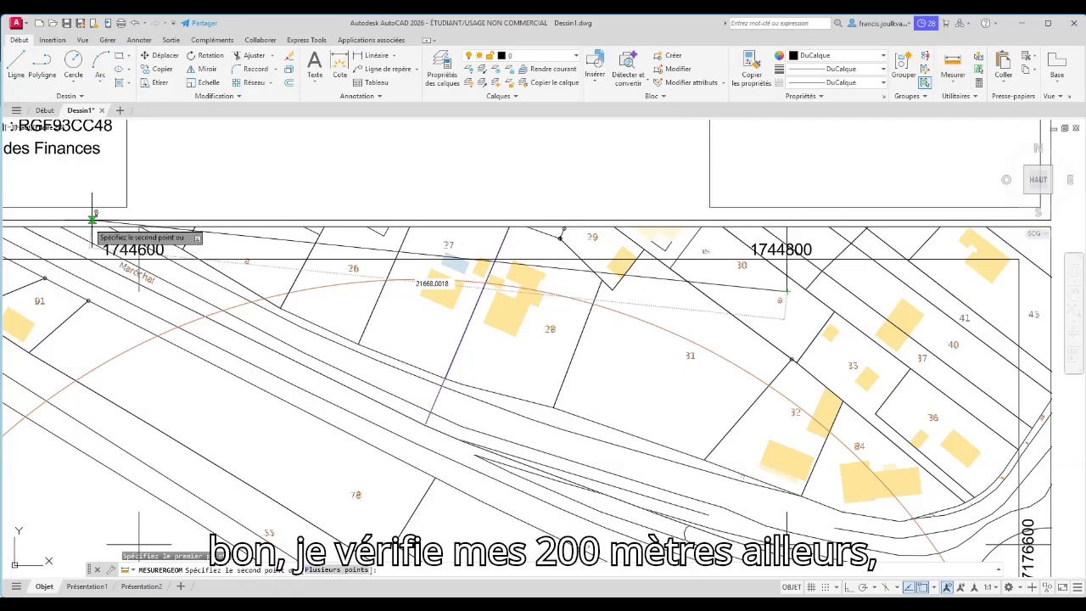
pyautogui.click(139, 292)
pyautogui.press('Escape')
pyautogui.press('Escape')
pyautogui.scroll(-6, 390, 355)
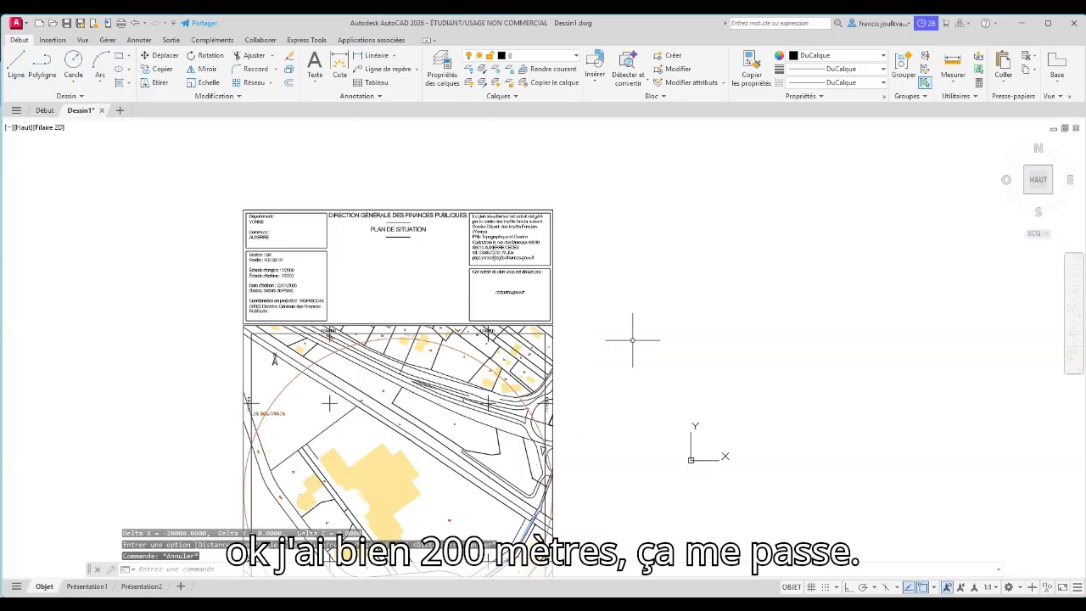
pyautogui.moveTo(633, 340); pyautogui.dragTo(796, 186, button='middle')
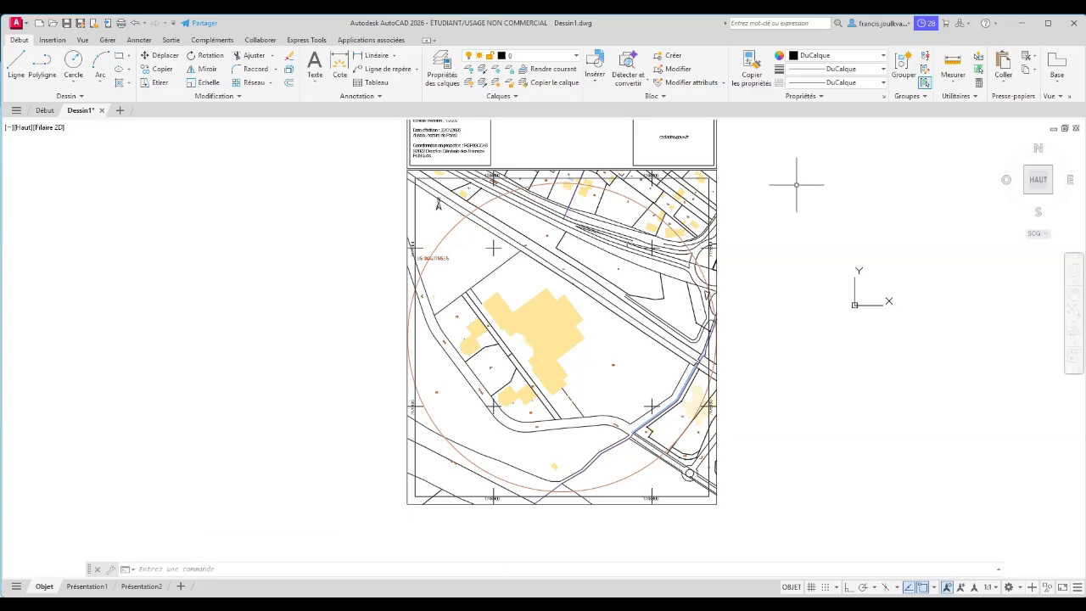
# Start a line near parcel 87 and set the object snaps with Extension on and Perpendiculaire and Le plus proche off
pyautogui.click(16, 64)
pyautogui.scroll(5, 496, 365)
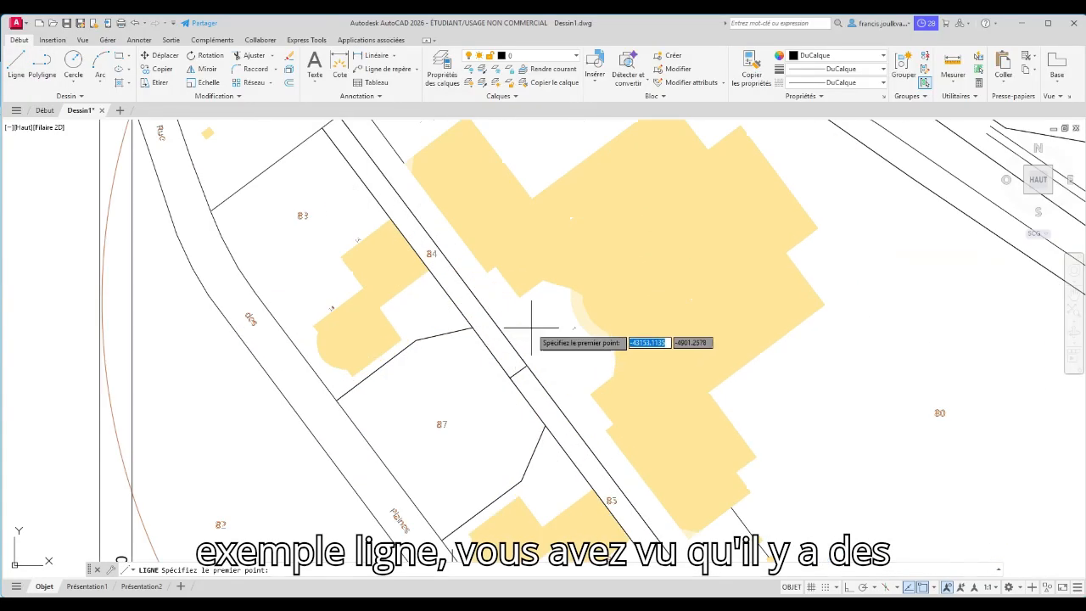
pyautogui.scroll(3, 512, 347)
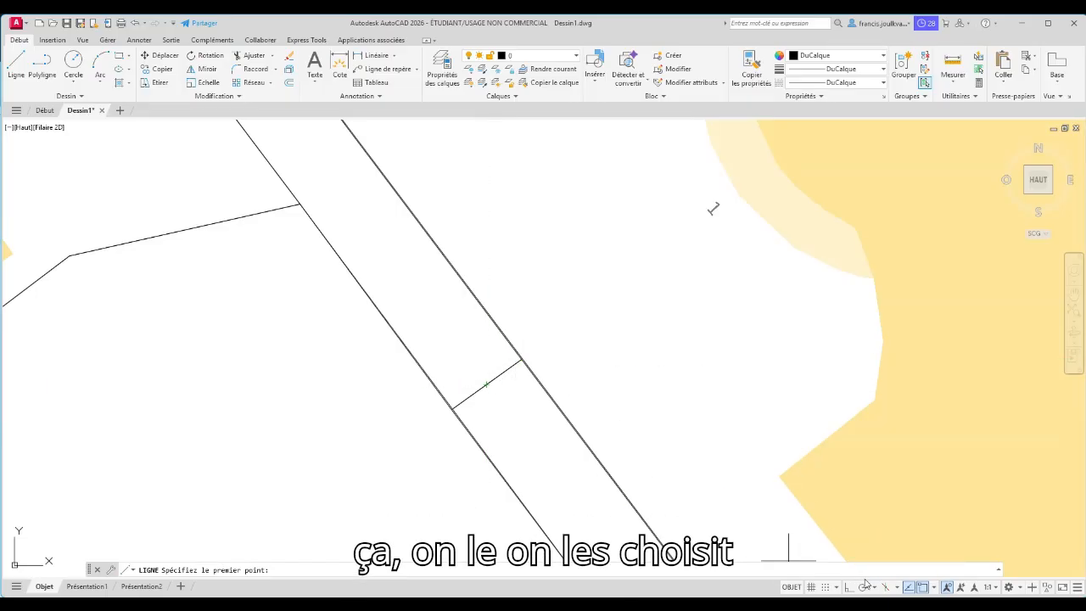
pyautogui.click(935, 587)
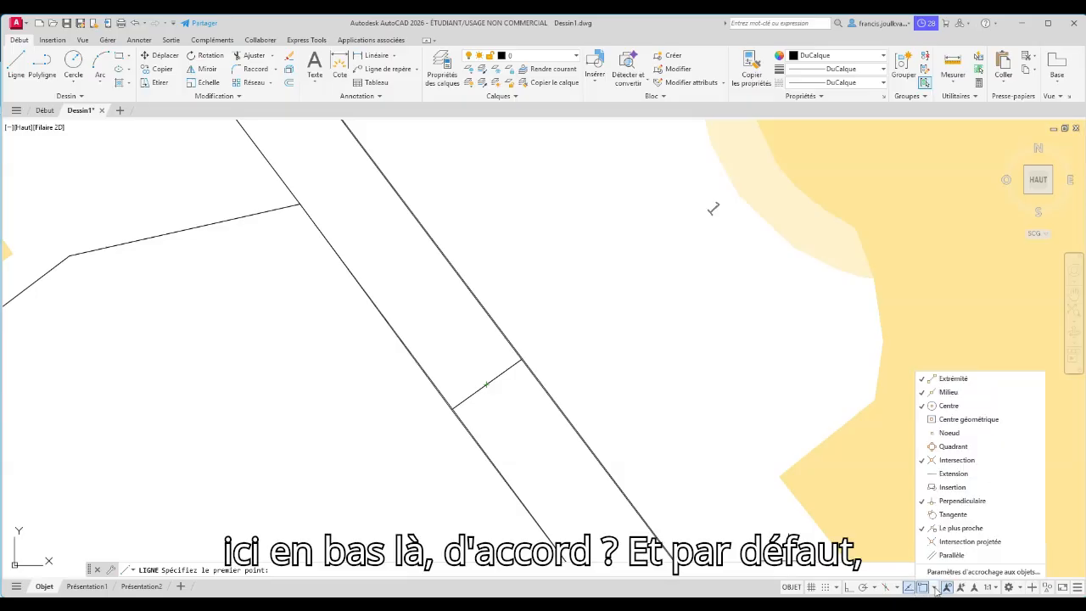
pyautogui.click(944, 573)
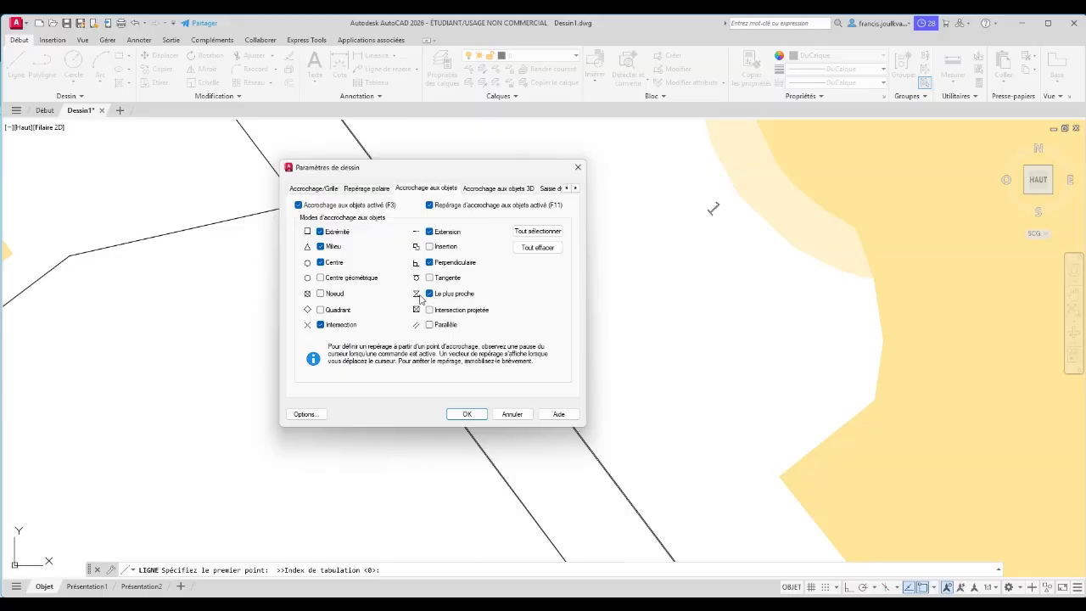
pyautogui.click(430, 294)
pyautogui.click(468, 415)
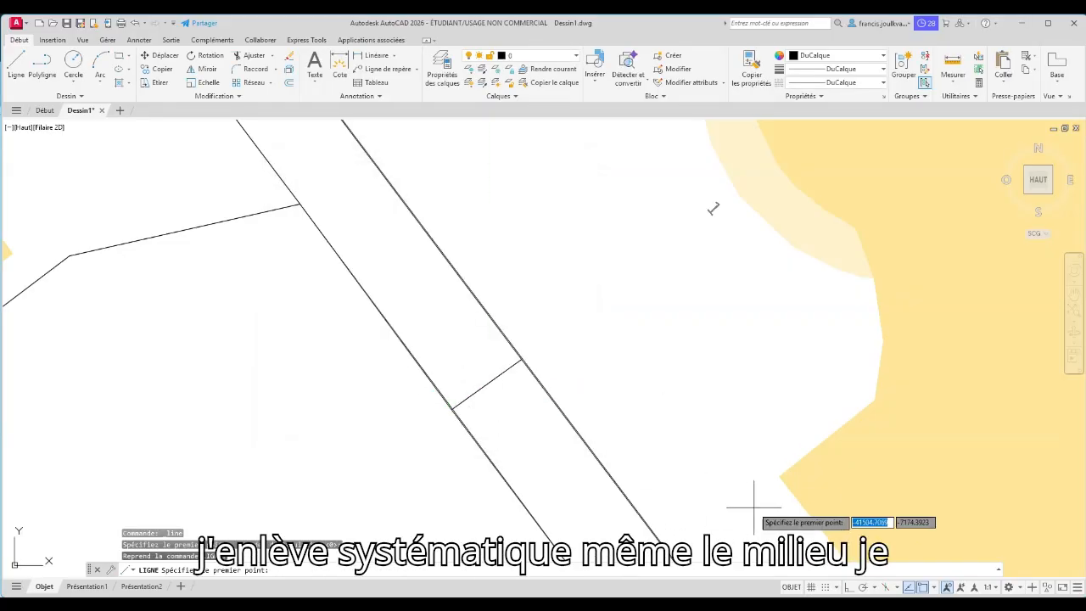
# Turn off the Milieu object snap
pyautogui.click(935, 591)
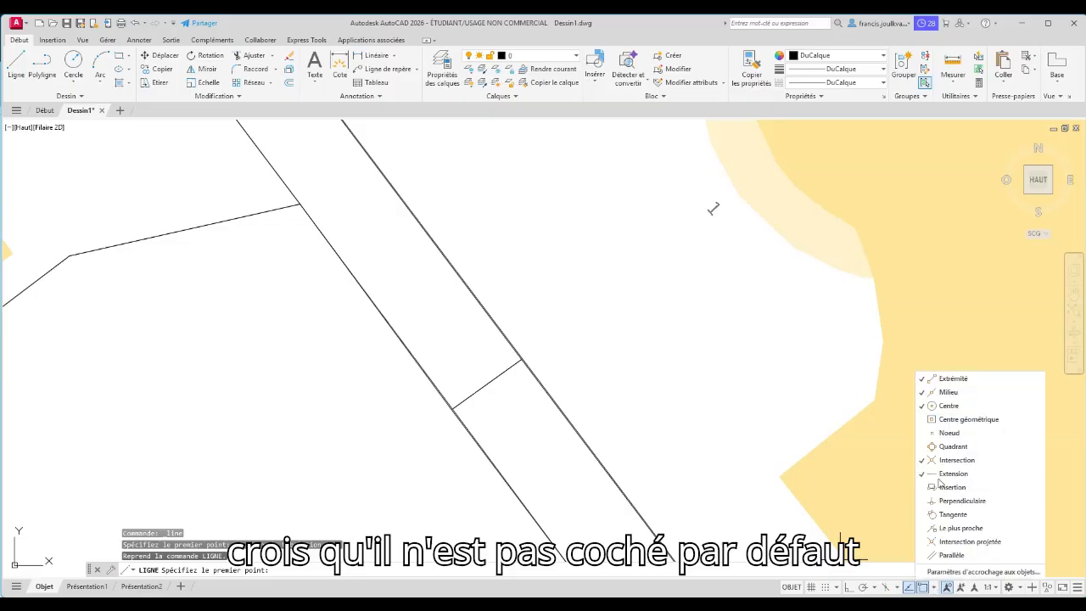
pyautogui.click(988, 574)
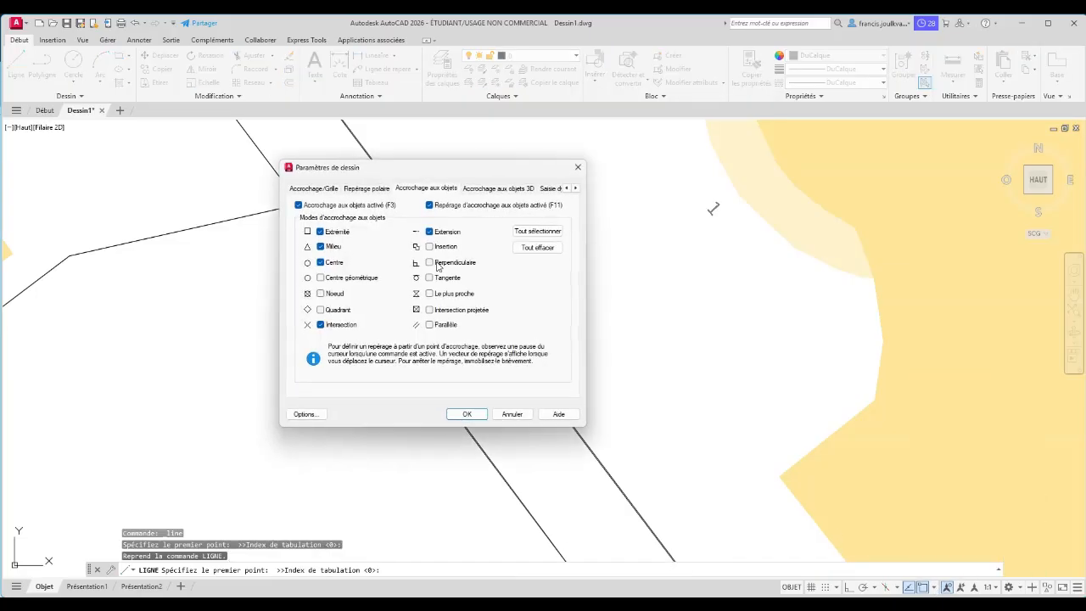
pyautogui.click(336, 247)
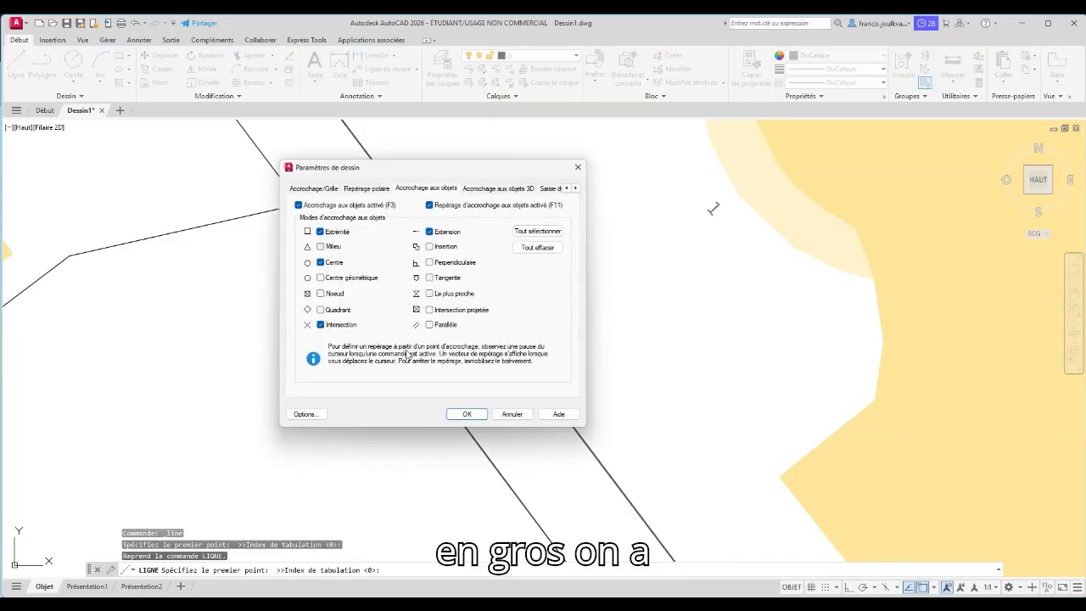
pyautogui.click(466, 414)
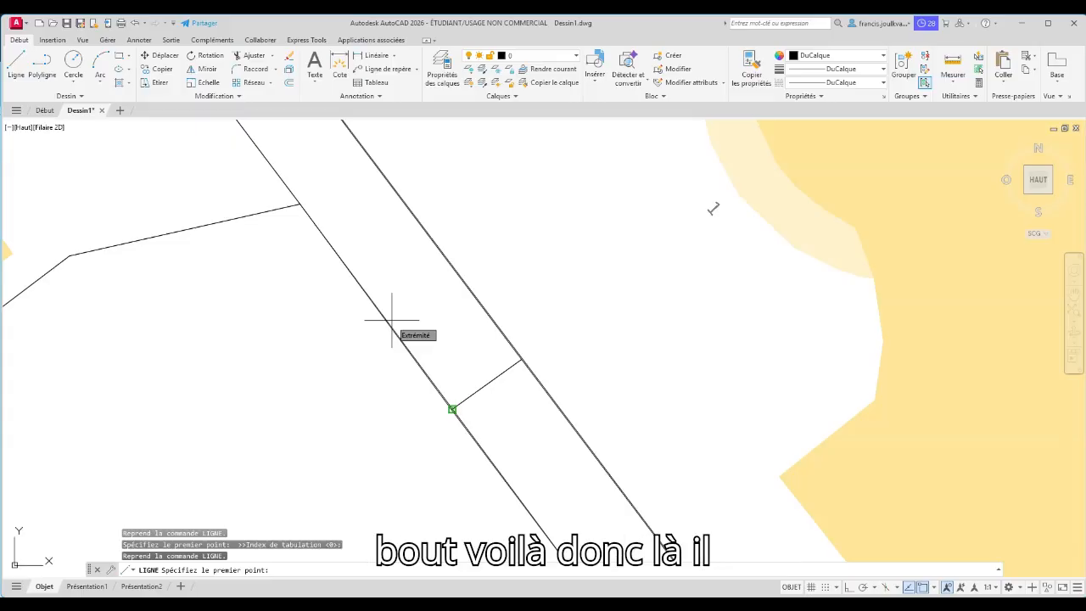
# Draw a line from the short cross segment's southwest end to the midpoint of parcel 87's northern edge, with the Milieu snap turned on
pyautogui.click(452, 409)
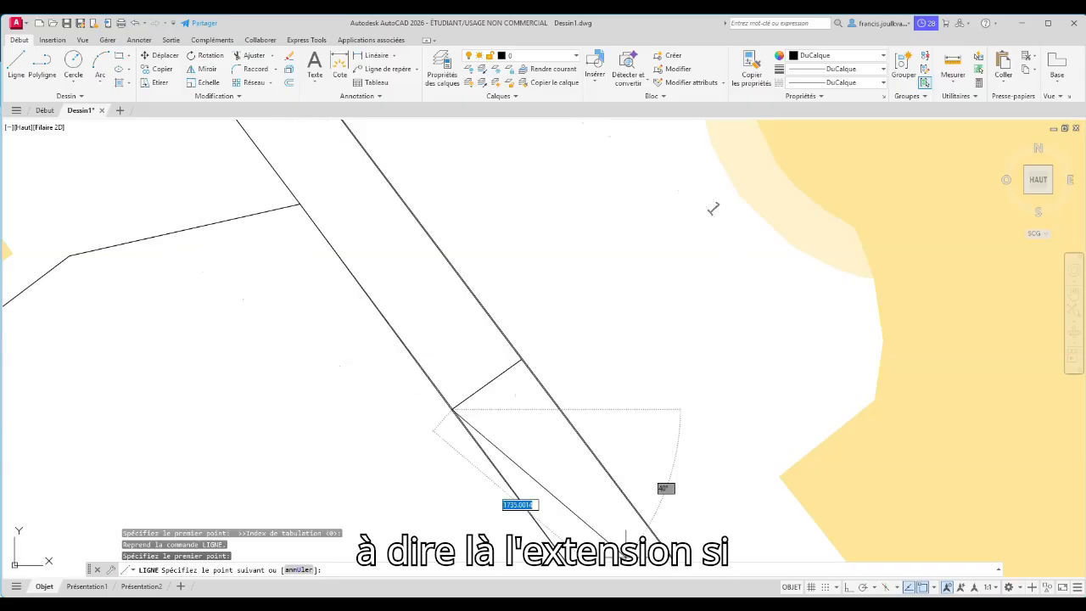
pyautogui.click(934, 586)
pyautogui.click(976, 573)
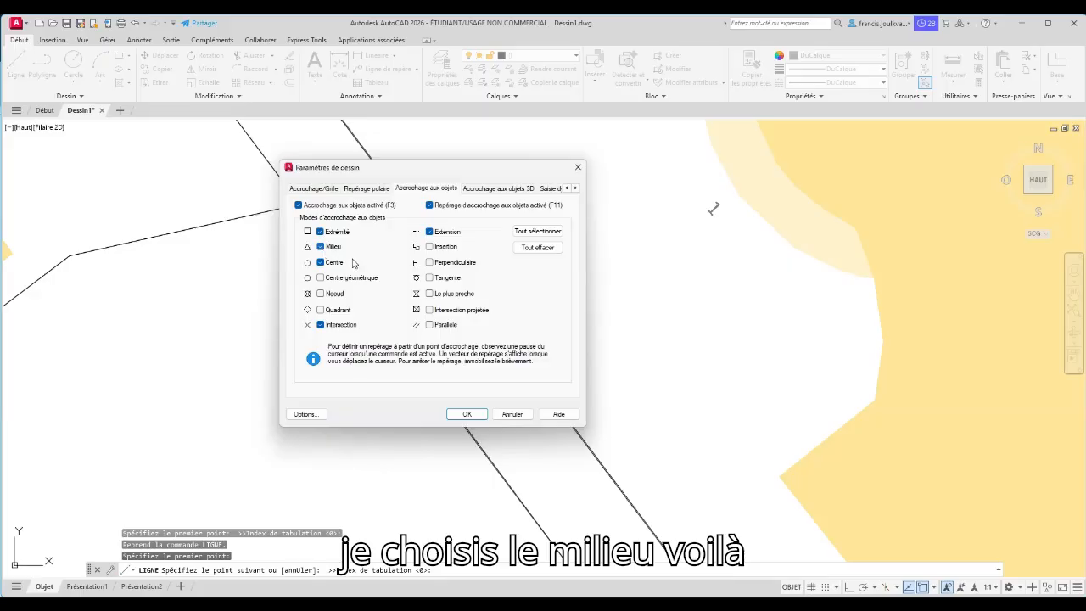
pyautogui.click(478, 420)
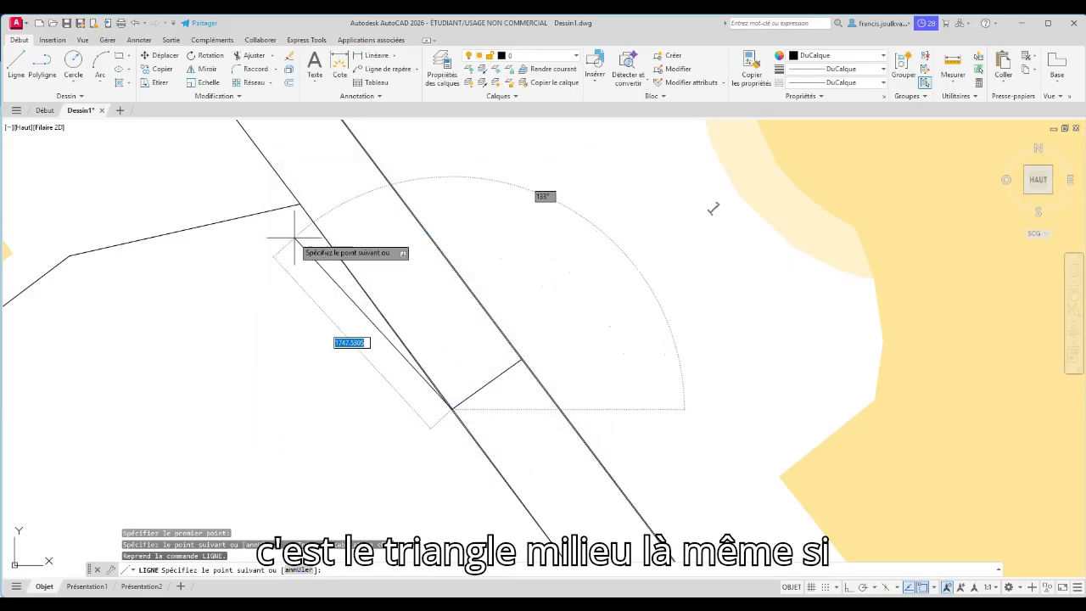
pyautogui.click(173, 237)
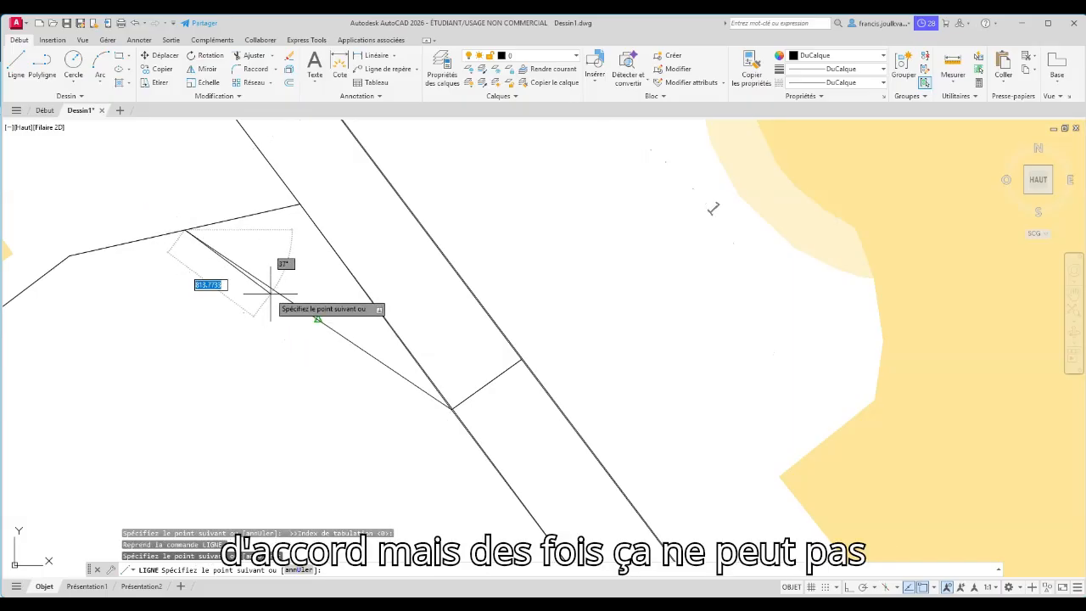
# Turn off the Extension object snap and turn on Le plus proche
pyautogui.click(933, 587)
pyautogui.click(946, 567)
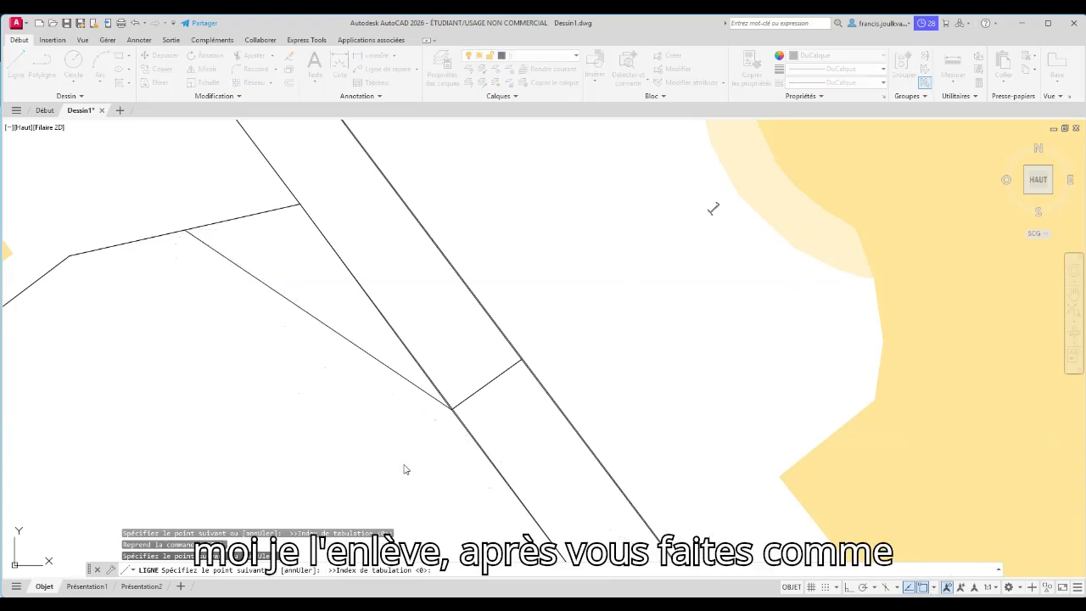
pyautogui.click(430, 231)
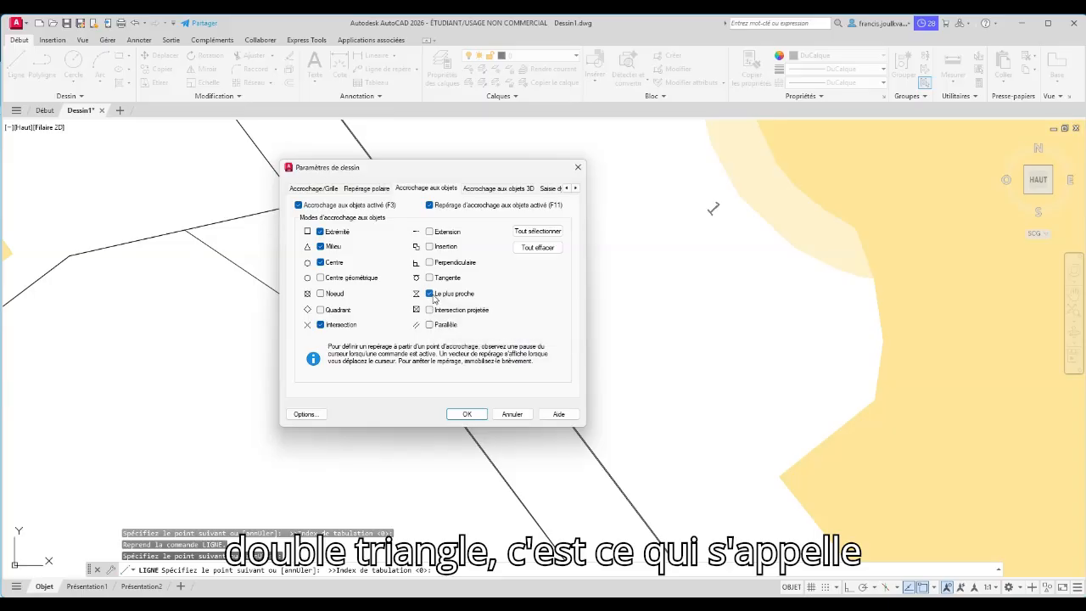
pyautogui.click(467, 416)
# Continue the line to a nearest-snap point on the street edge bordering parcel 87
pyautogui.moveTo(223, 299)
pyautogui.mouseDown(button='middle')
pyautogui.moveTo(619, 280)
pyautogui.moveTo(717, 162)
pyautogui.mouseUp(button='middle')
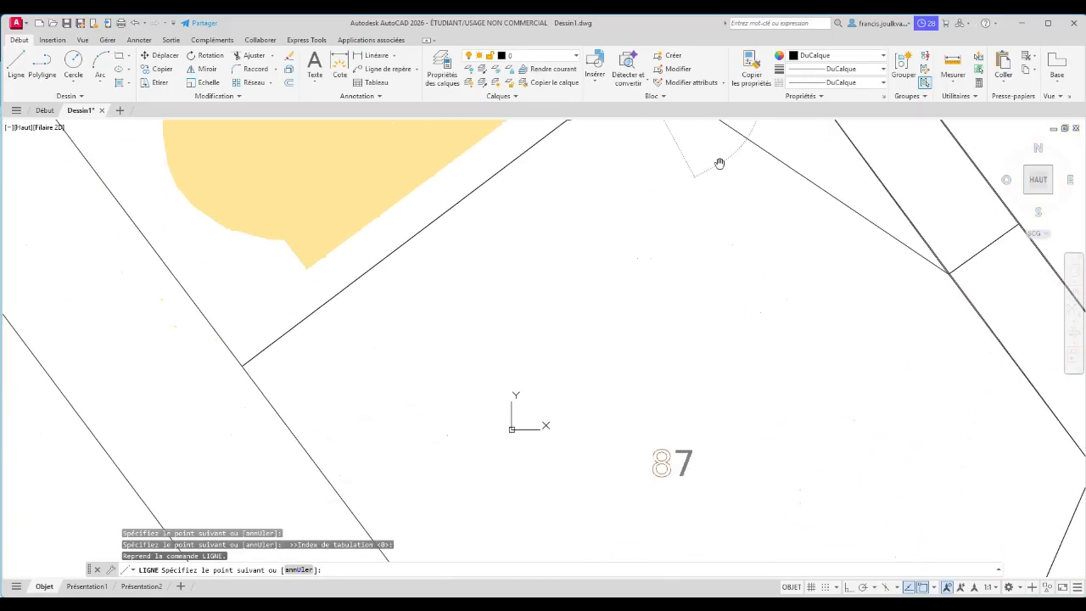
pyautogui.scroll(6, 339, 359)
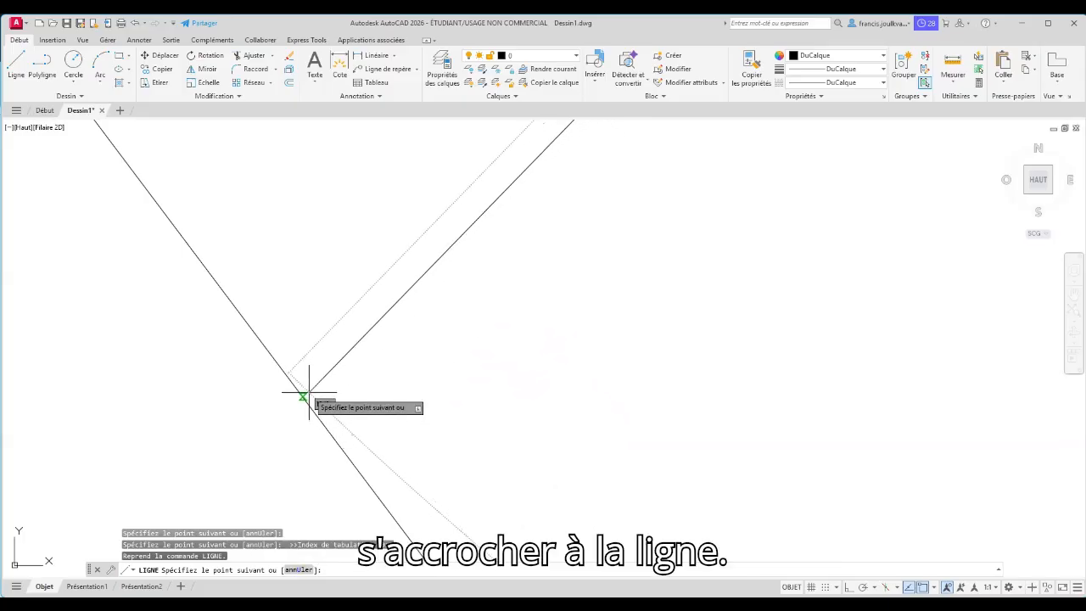
pyautogui.click(306, 395)
pyautogui.scroll(6, 293, 450)
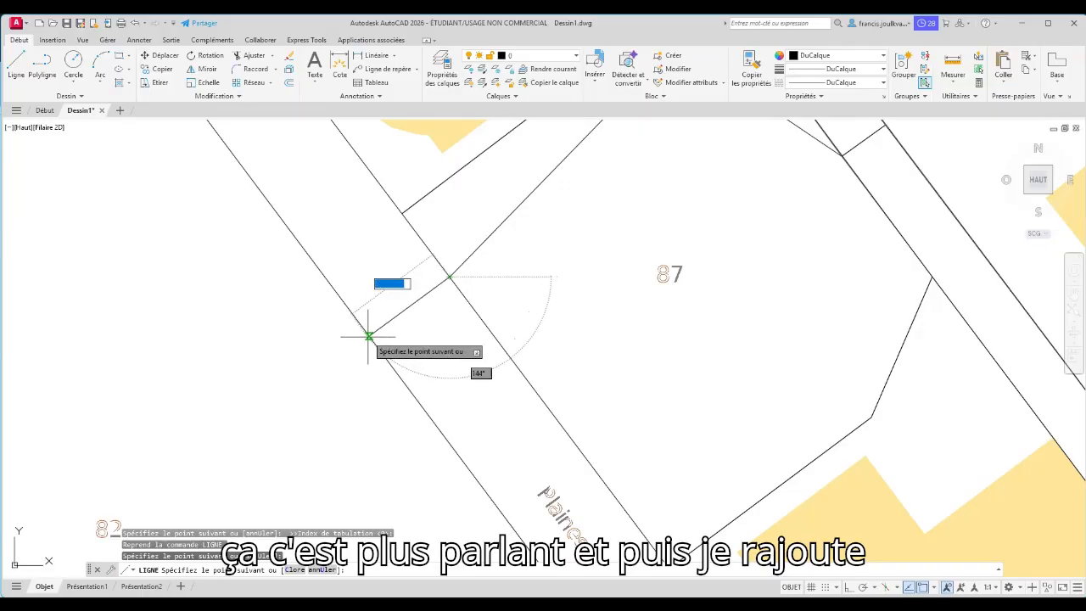
# Add Perpendiculaire to the active object snaps for the line's next segment
pyautogui.click(931, 588)
pyautogui.click(983, 571)
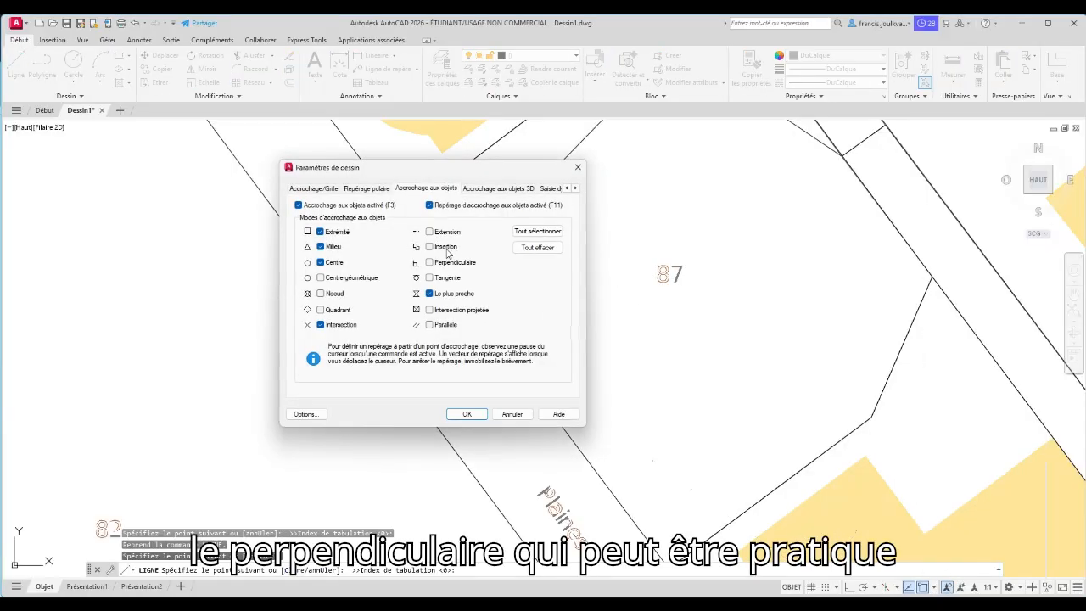
pyautogui.click(466, 414)
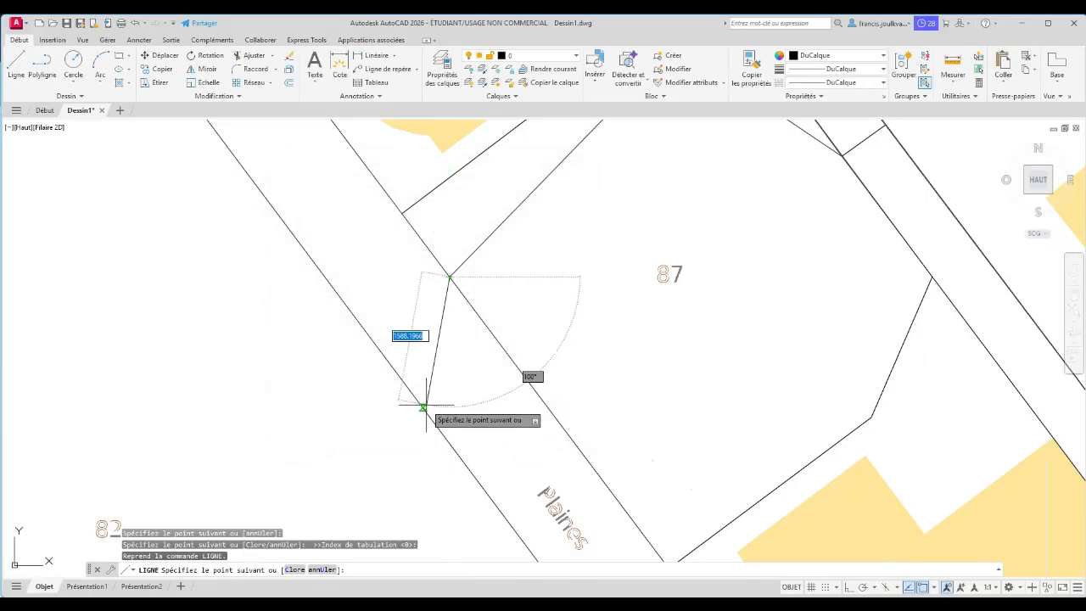
# Continue the line perpendicular to the street's opposite edge, extend it to a free point to the southwest, and end the line
pyautogui.click(370, 337)
pyautogui.click(277, 372)
pyautogui.rightClick(283, 374)
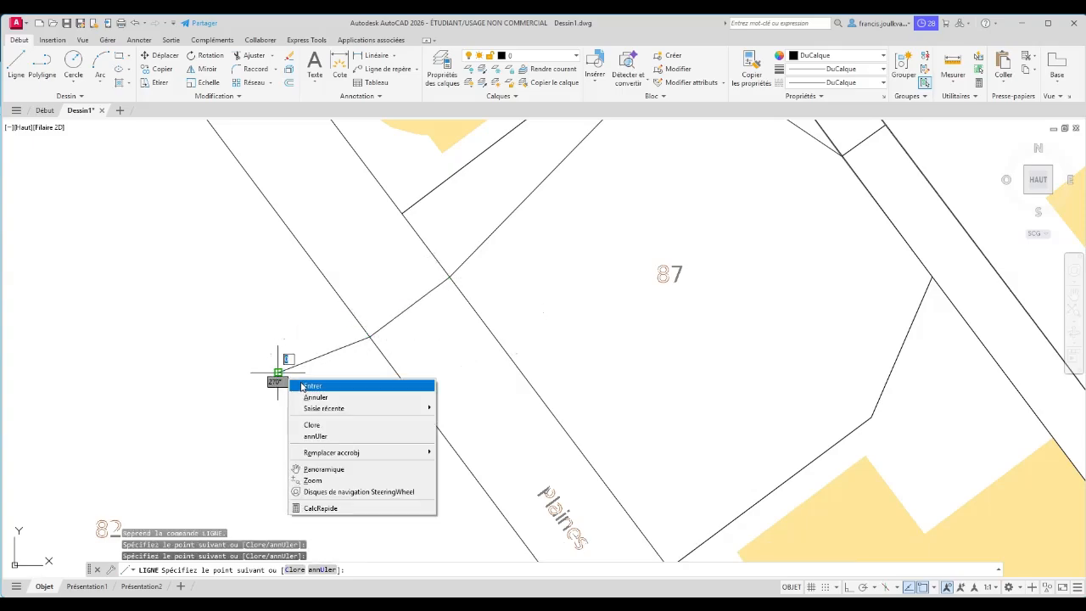
pyautogui.click(301, 396)
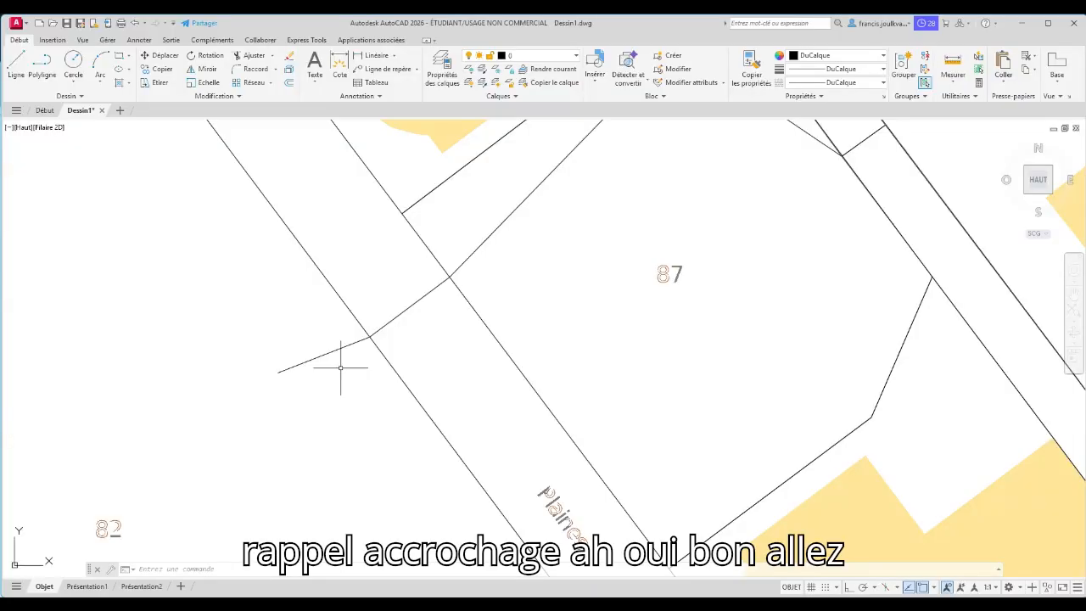
# Create a new layer named CAdastre in the layer properties manager
pyautogui.scroll(-5, 341, 367)
pyautogui.scroll(5, 450, 305)
pyautogui.scroll(-6, 407, 369)
pyautogui.scroll(6, 582, 315)
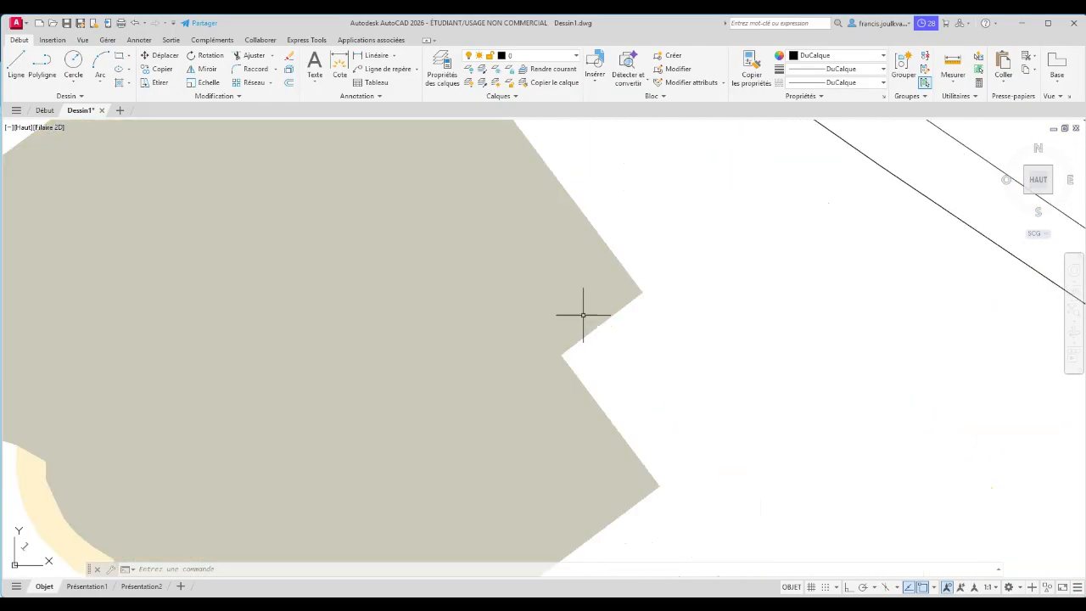
pyautogui.scroll(-10, 582, 332)
pyautogui.hotkey('ctrl', 'a')
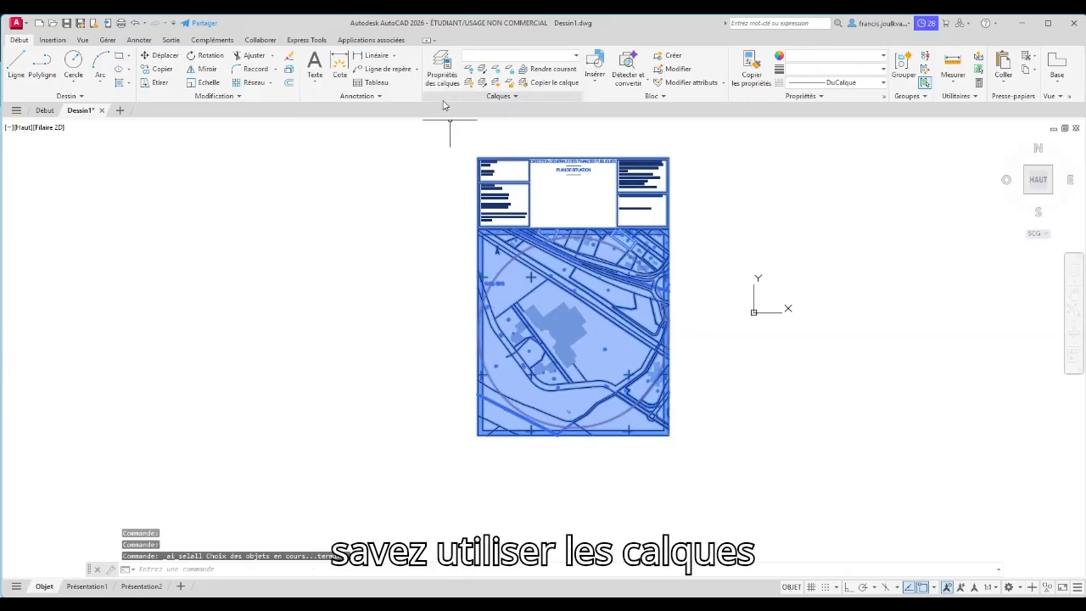
pyautogui.click(438, 69)
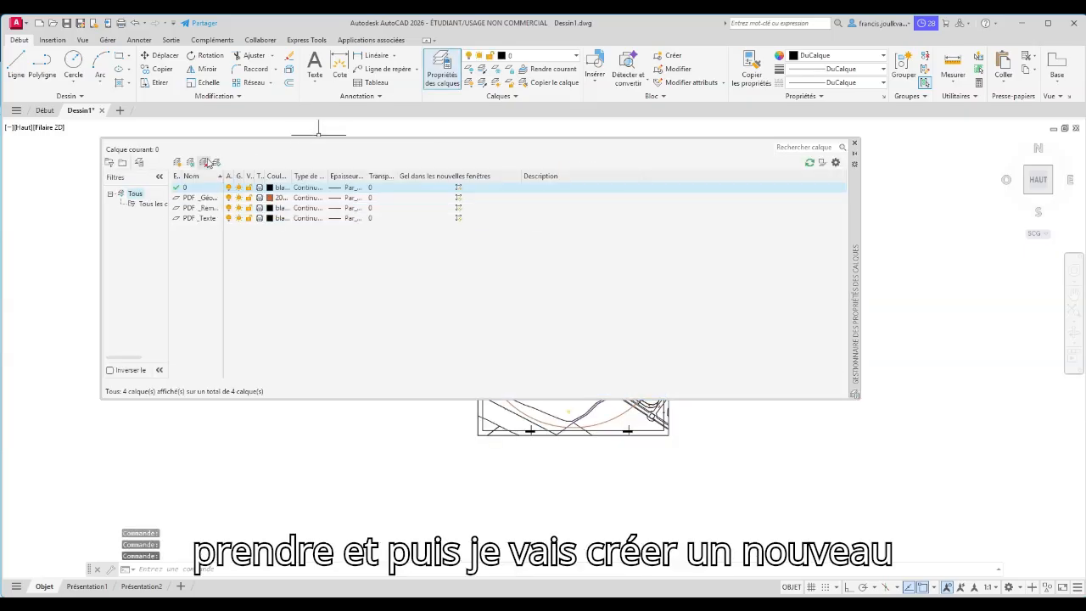
pyautogui.click(178, 162)
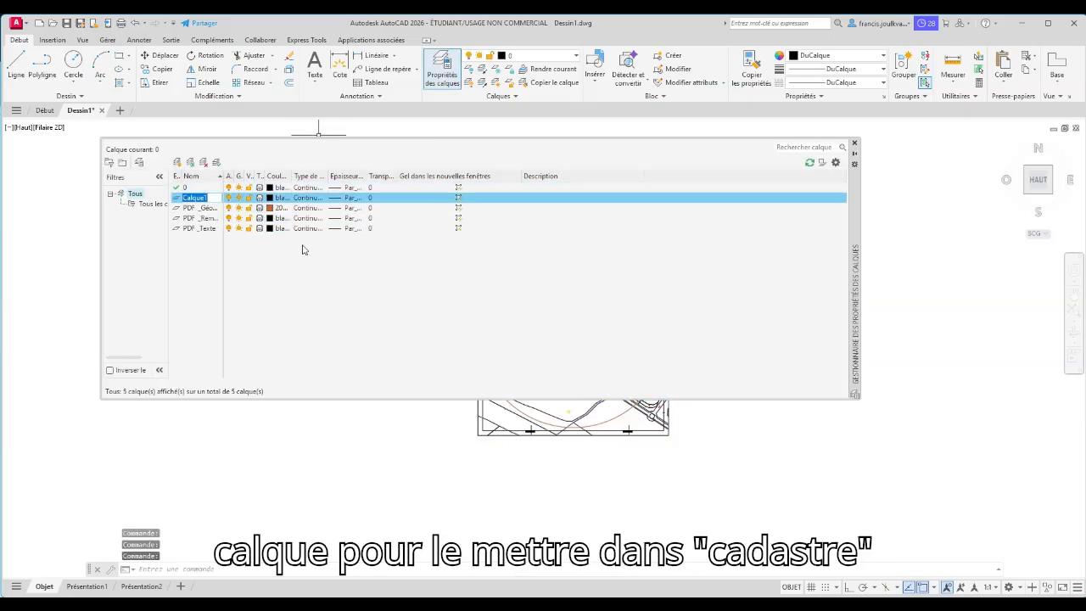
pyautogui.write('CAdastre')
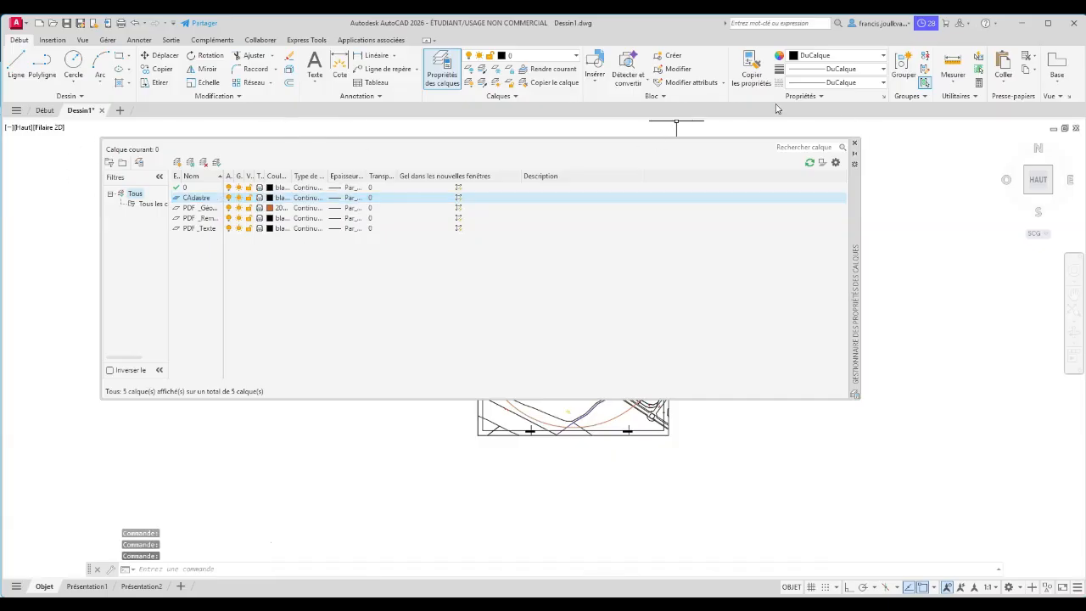
pyautogui.click(854, 142)
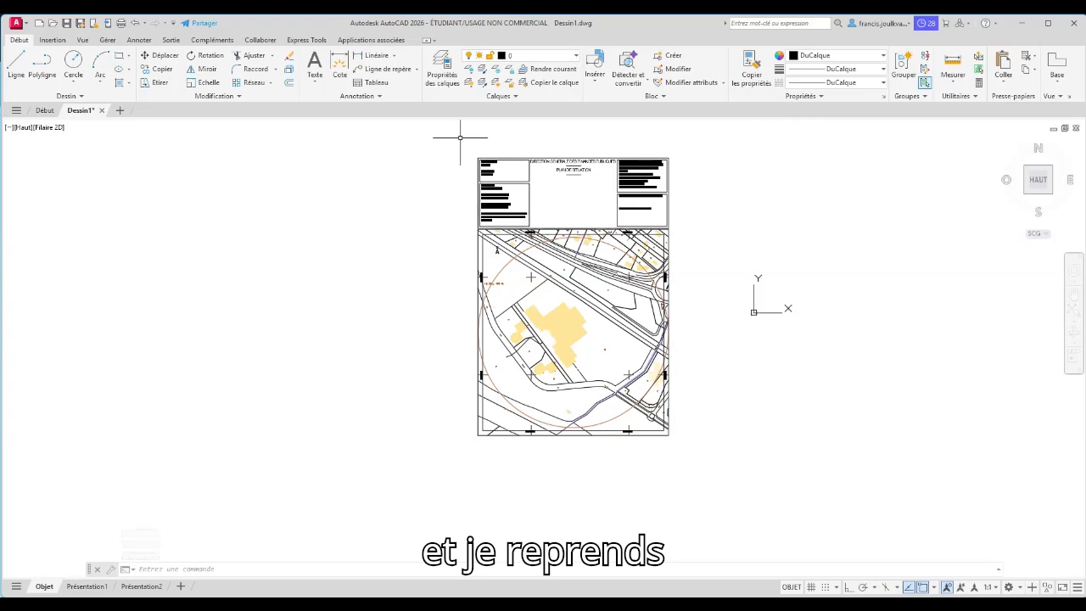
# Move every object in the drawing onto the CAdastre layer and clear the selection
pyautogui.hotkey('ctrl', 'a')
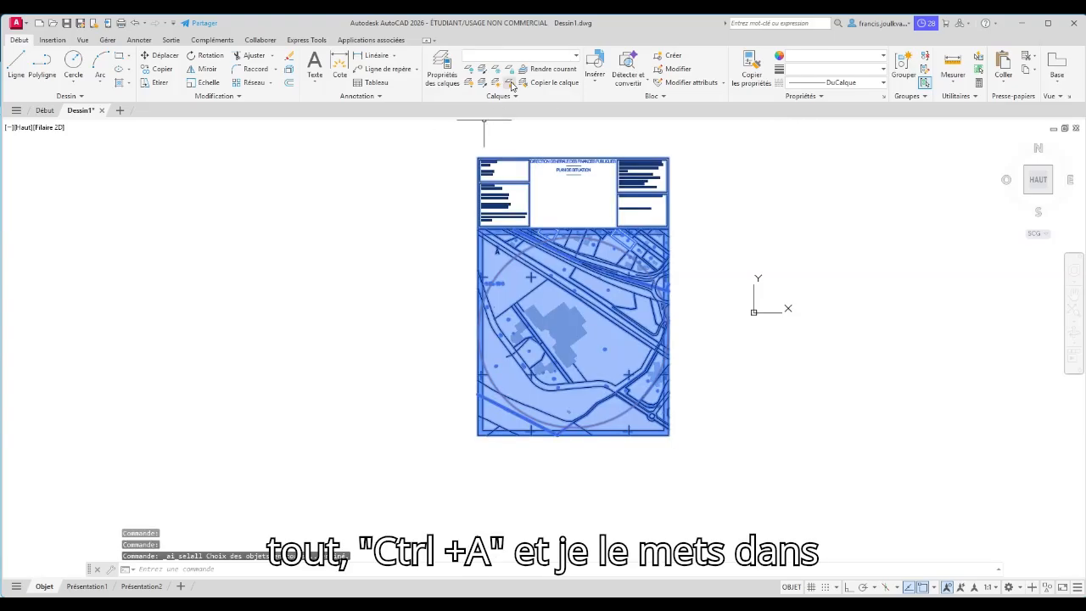
pyautogui.click(577, 57)
pyautogui.click(537, 83)
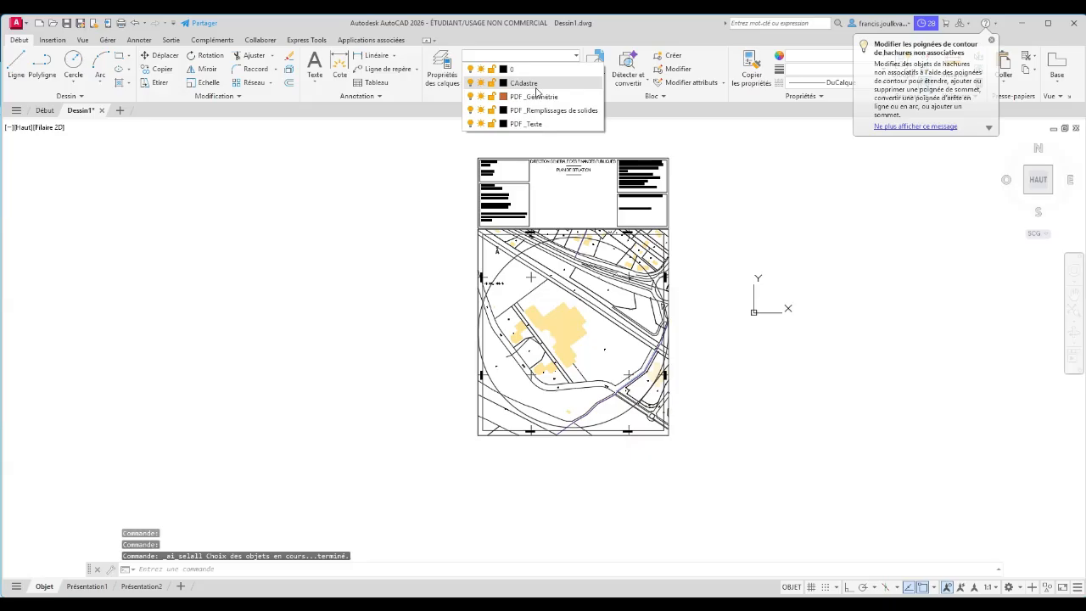
pyautogui.press('Escape')
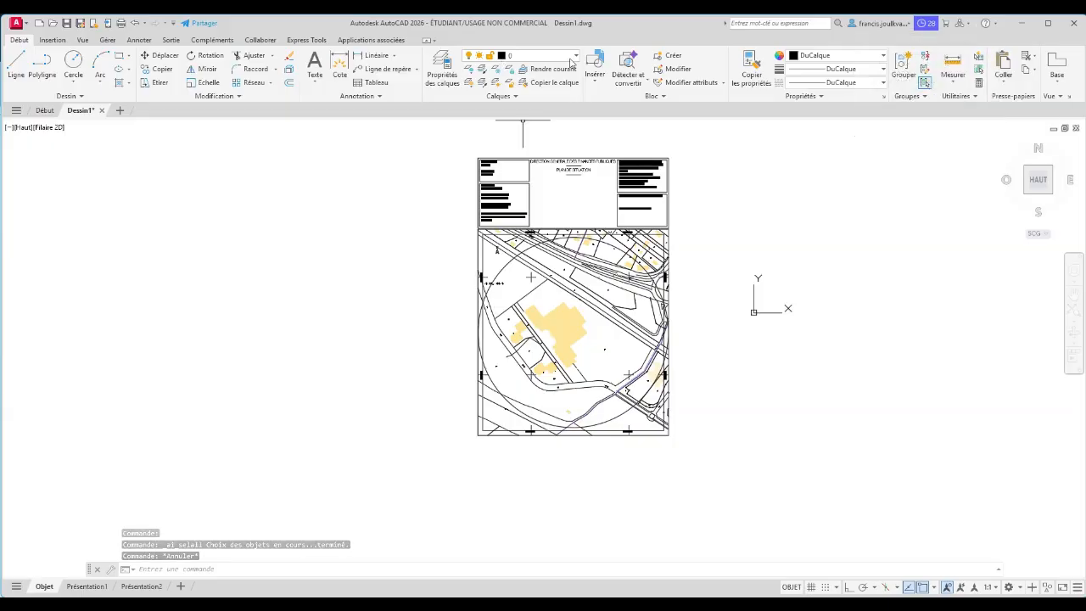
# Turn off the CAdastre layer
pyautogui.click(441, 77)
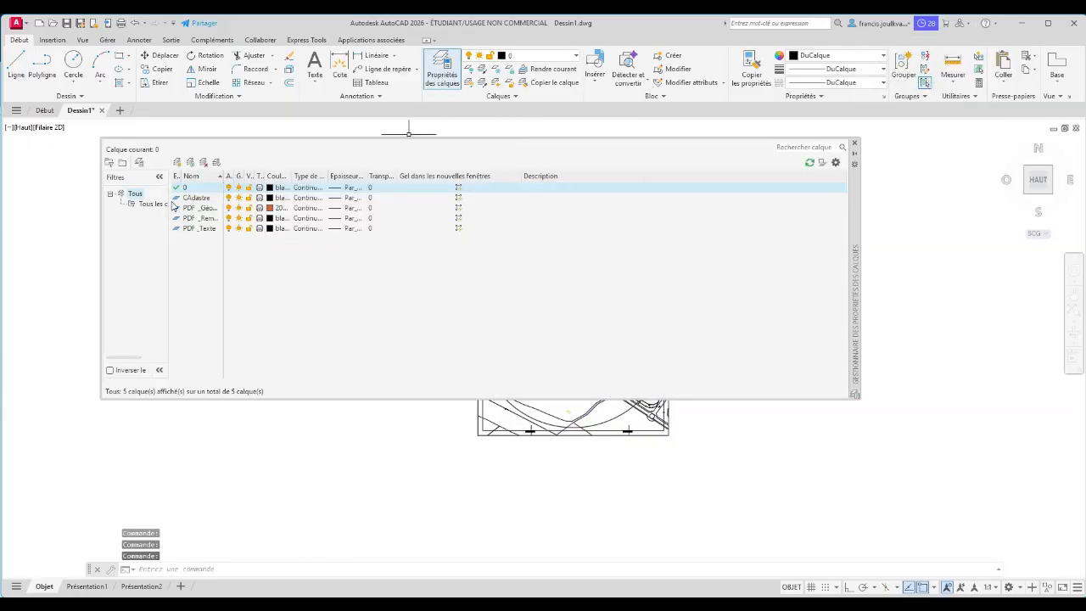
pyautogui.click(229, 198)
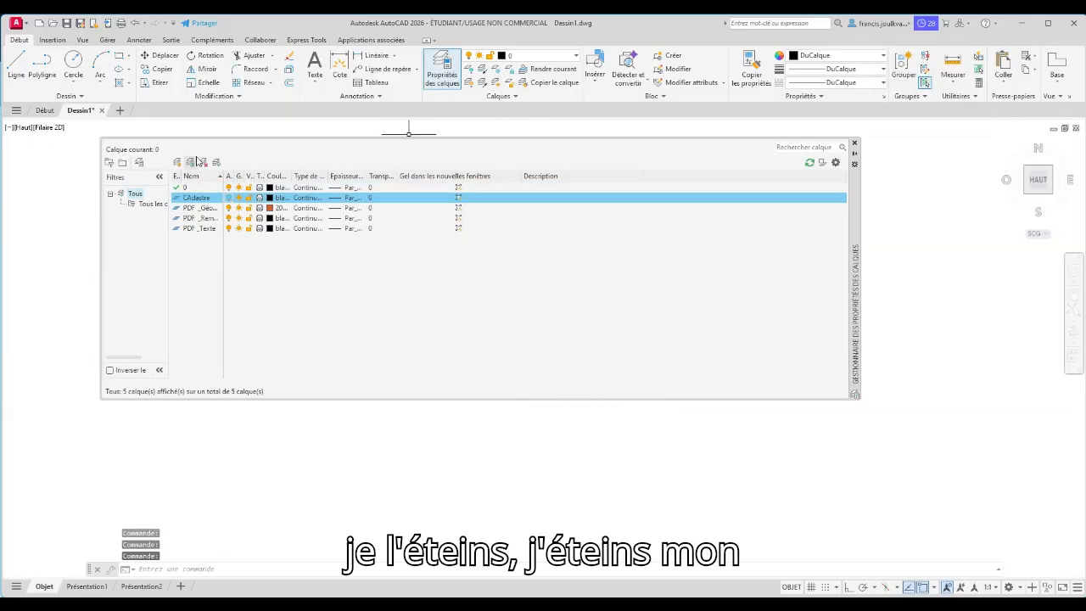
pyautogui.click(856, 143)
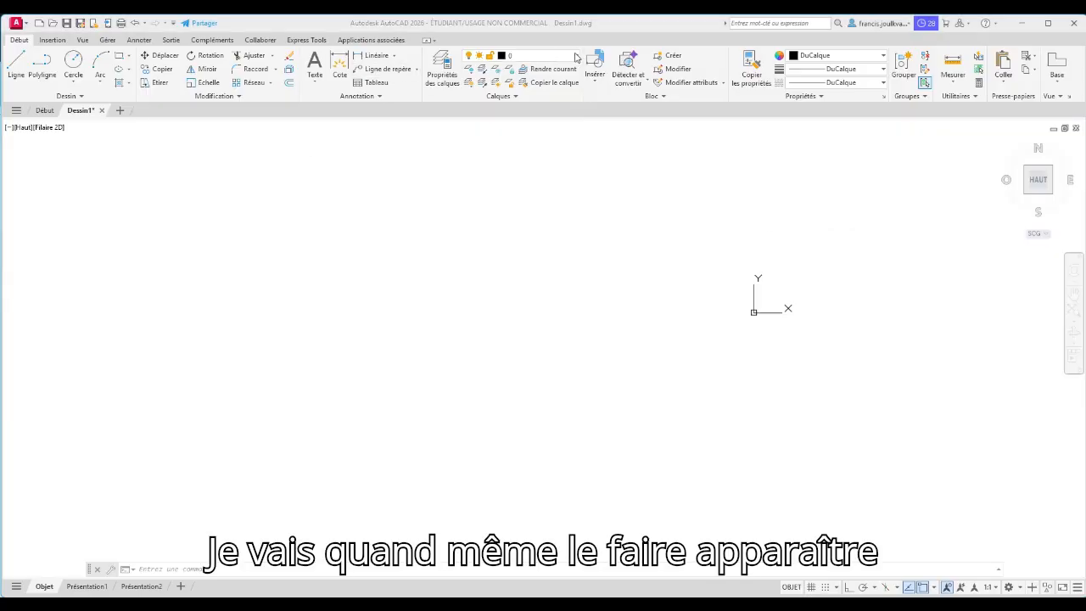
# Turn the CAdastre layer back on and lock it
pyautogui.click(442, 67)
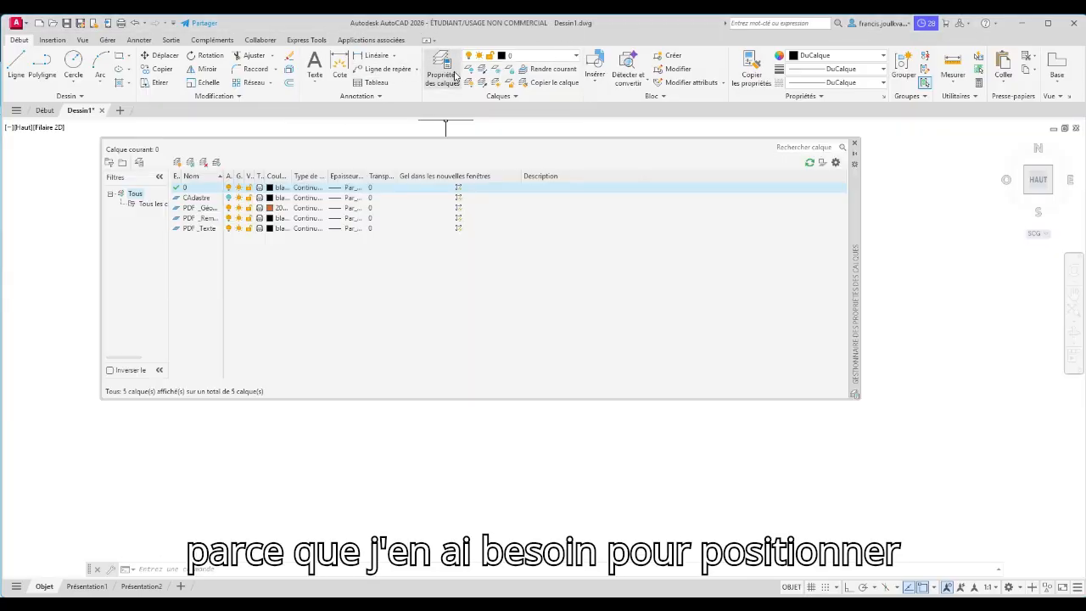
pyautogui.click(230, 199)
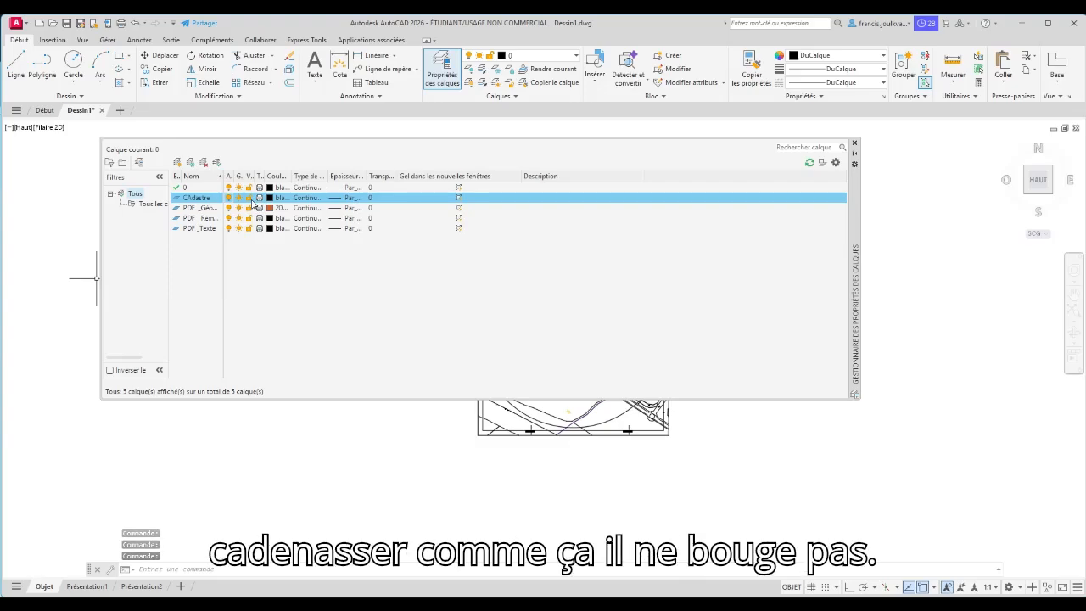
pyautogui.click(249, 208)
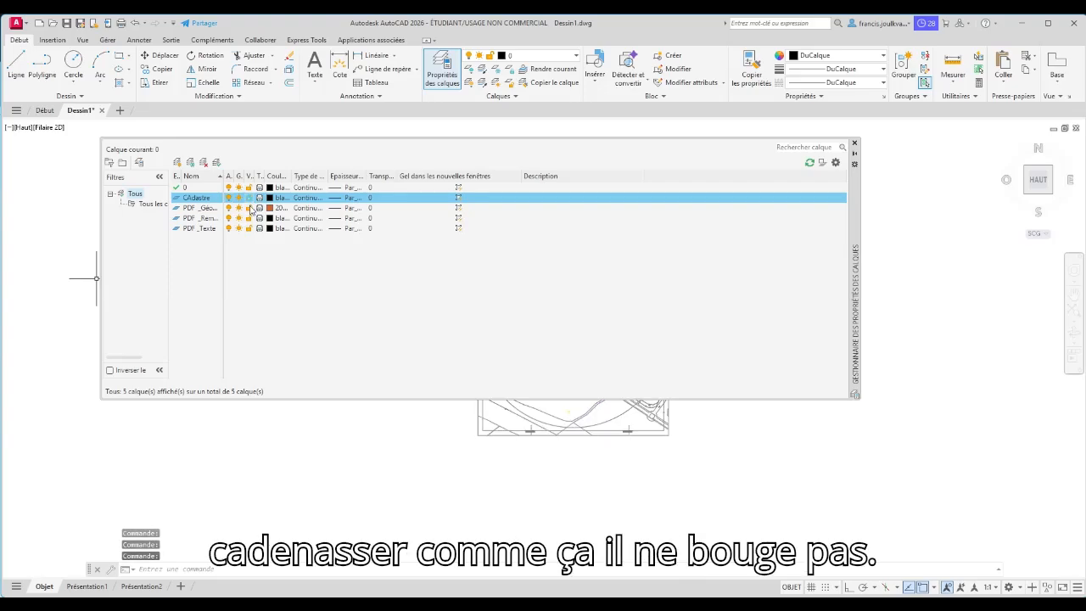
pyautogui.click(855, 143)
# Try to erase the railway boundary lines and the nearby cross's vertical stroke on the locked CAdastre layer
pyautogui.scroll(5, 560, 288)
pyautogui.click(525, 251)
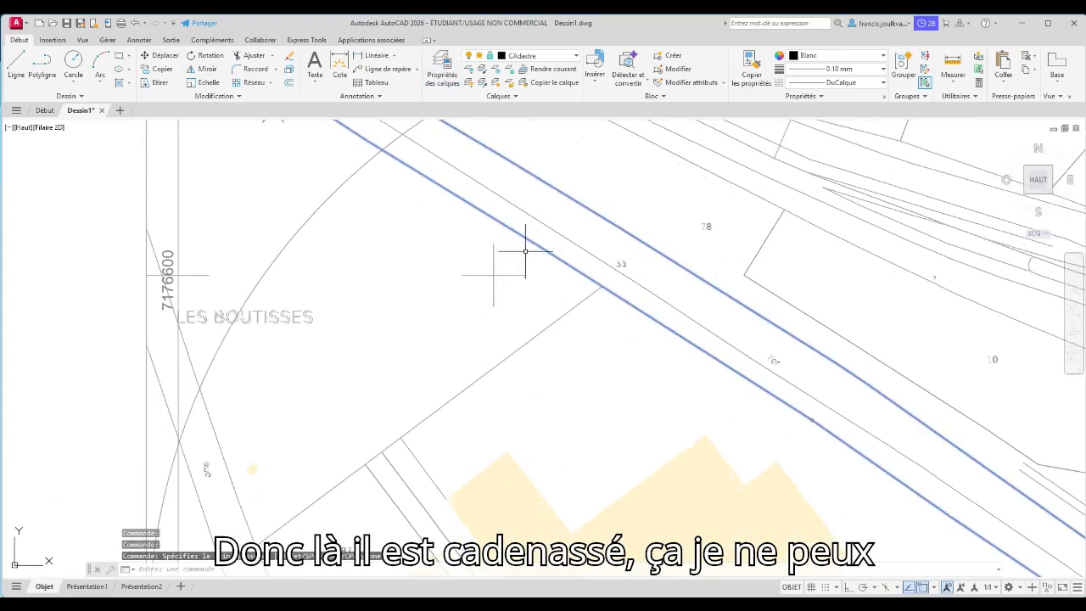
pyautogui.click(525, 251)
pyautogui.click(409, 358)
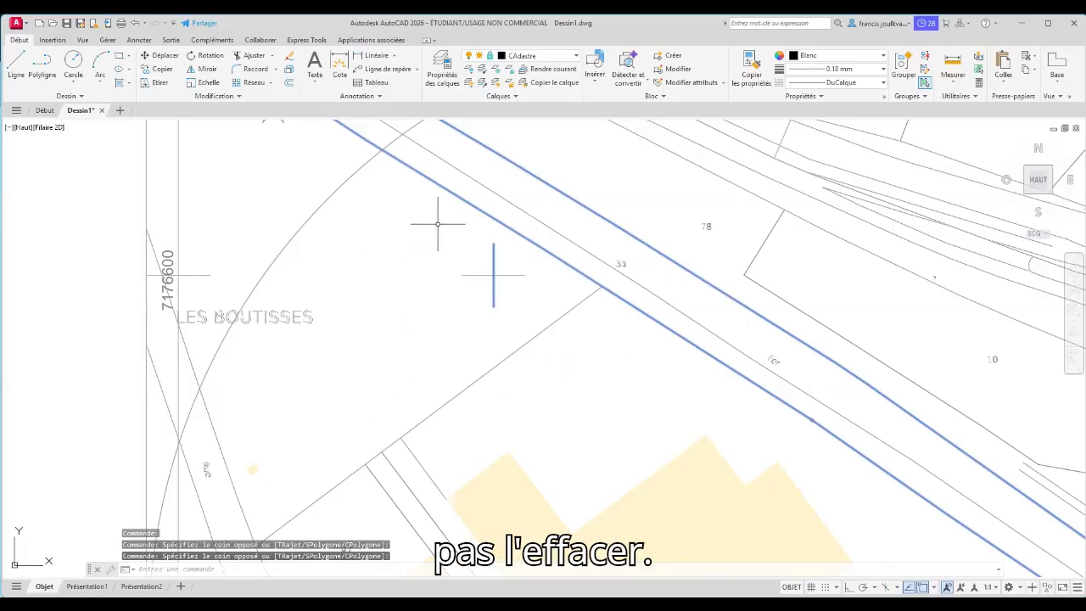
pyautogui.press('Delete')
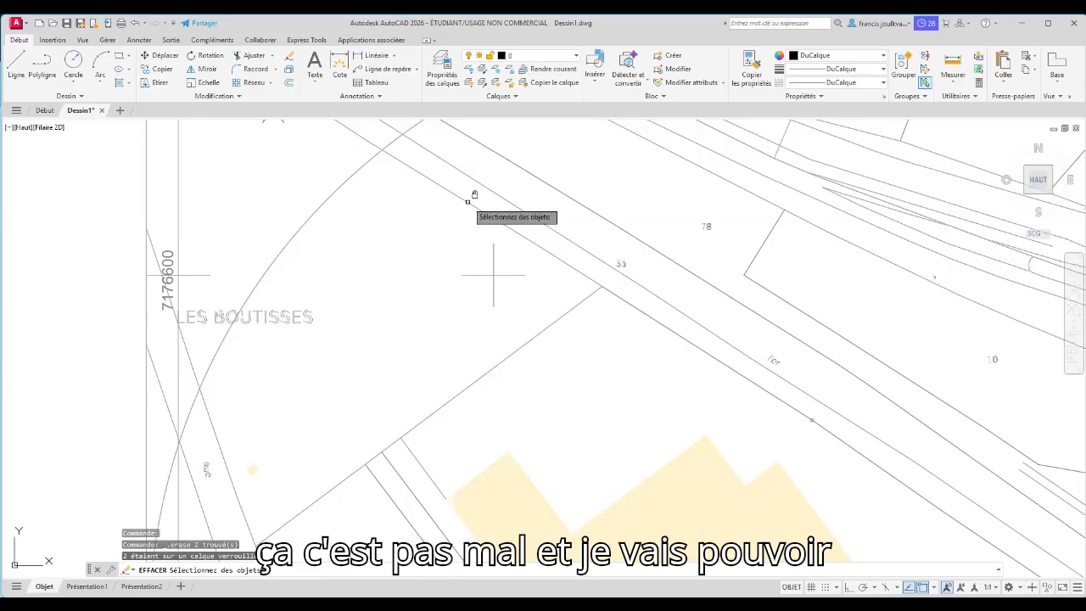
pyautogui.press('Escape')
pyautogui.press('Escape')
# Start a line in the empty area east of the large building and turn on Ortho mode
pyautogui.scroll(-10, 604, 291)
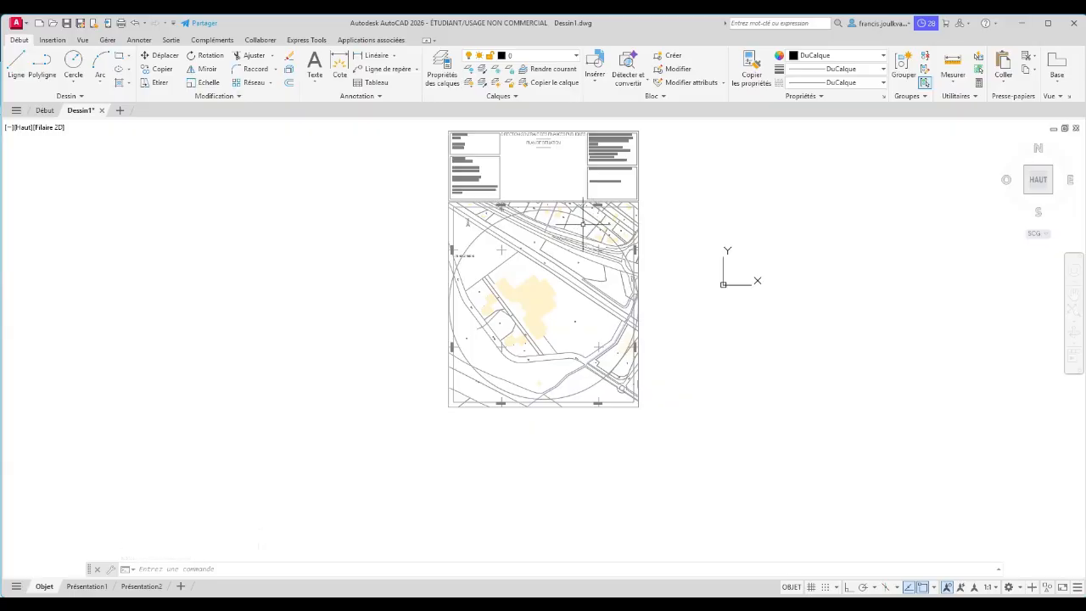
pyautogui.click(14, 75)
pyautogui.moveTo(722, 268); pyautogui.dragTo(486, 286, button='middle')
pyautogui.scroll(2, 317, 300)
pyautogui.scroll(6, 336, 316)
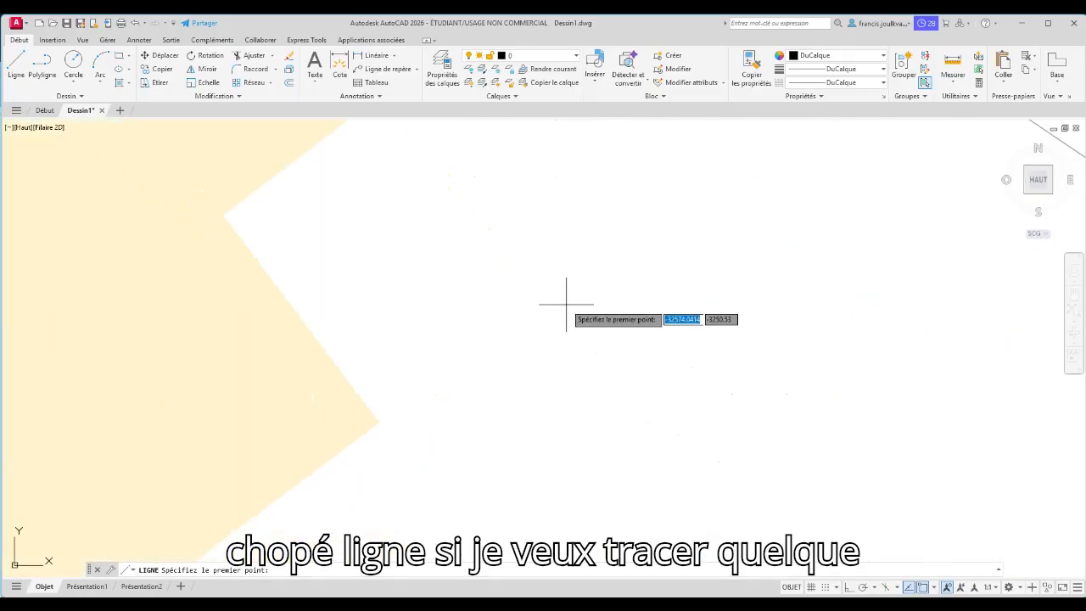
pyautogui.click(483, 294)
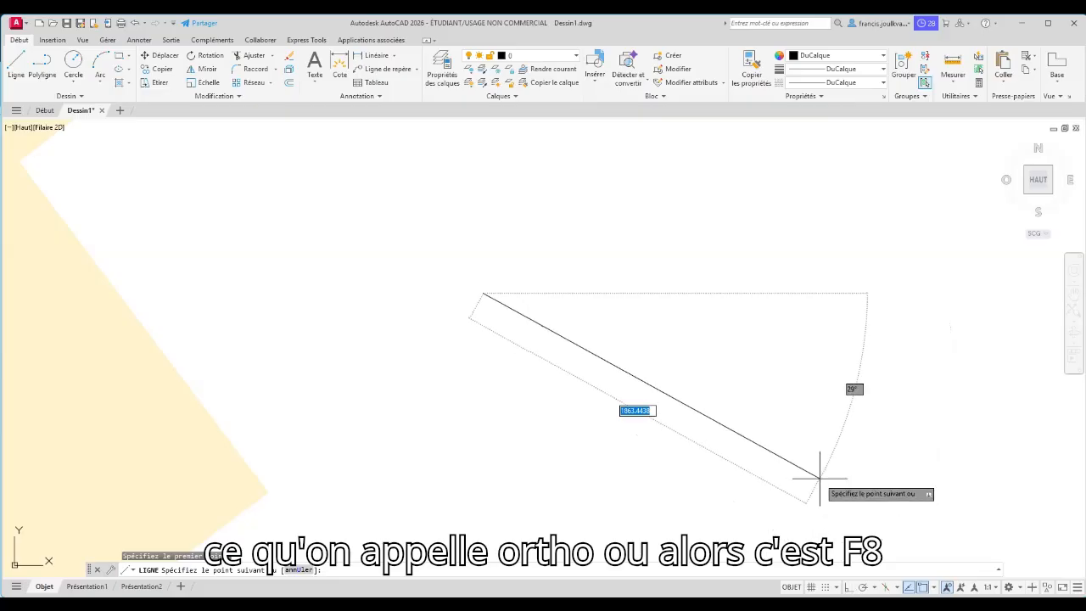
pyautogui.press('F8')
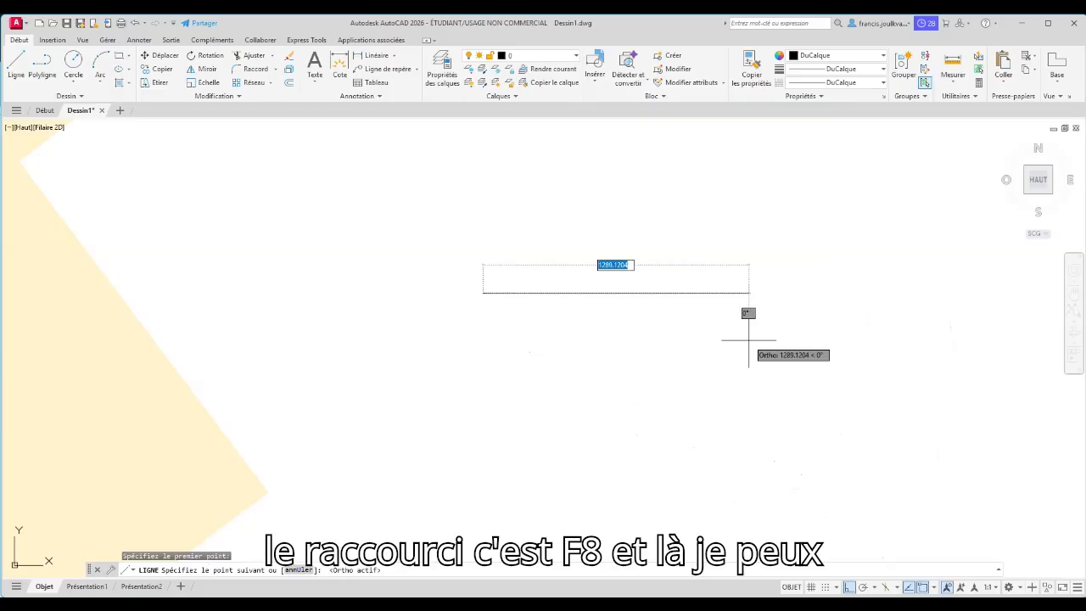
# Draw a stepped outline of horizontal and vertical segments, starting with one about 1300 long eastward, and close it to its starting point
pyautogui.click(757, 297)
pyautogui.click(764, 492)
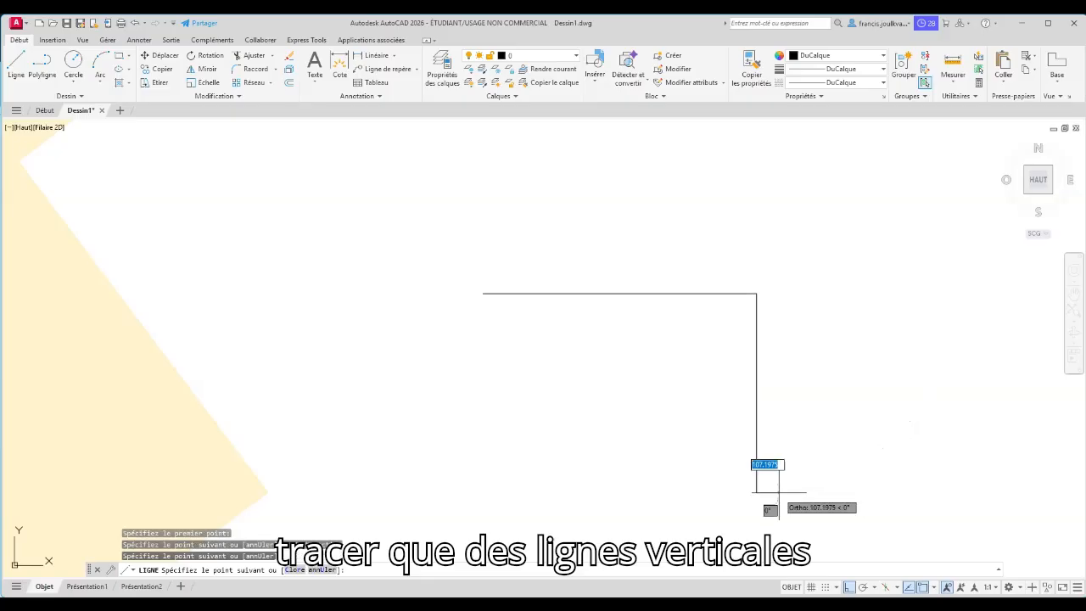
pyautogui.click(599, 471)
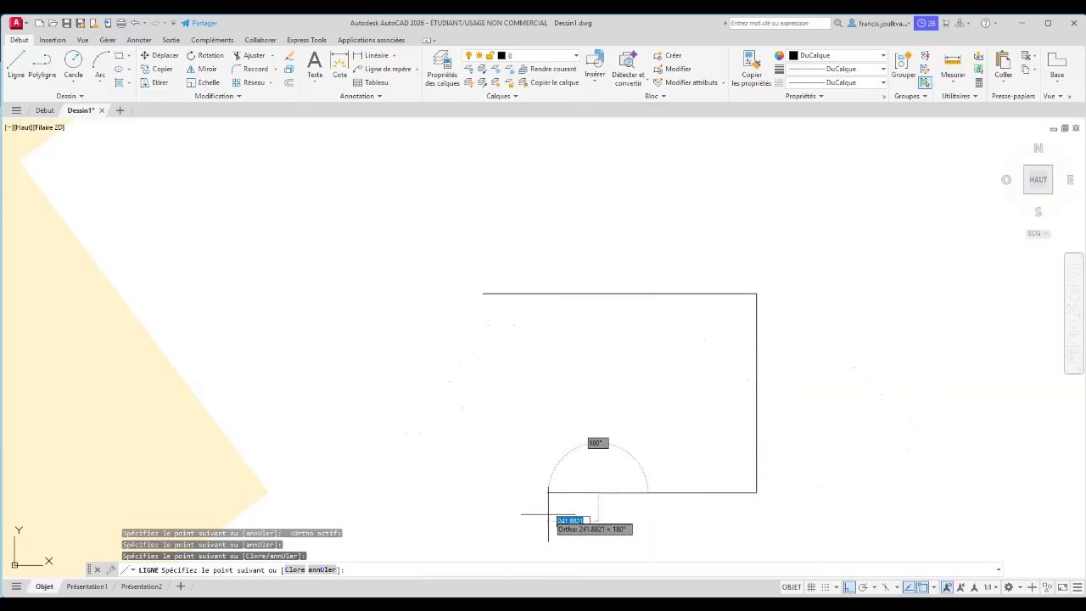
pyautogui.click(598, 533)
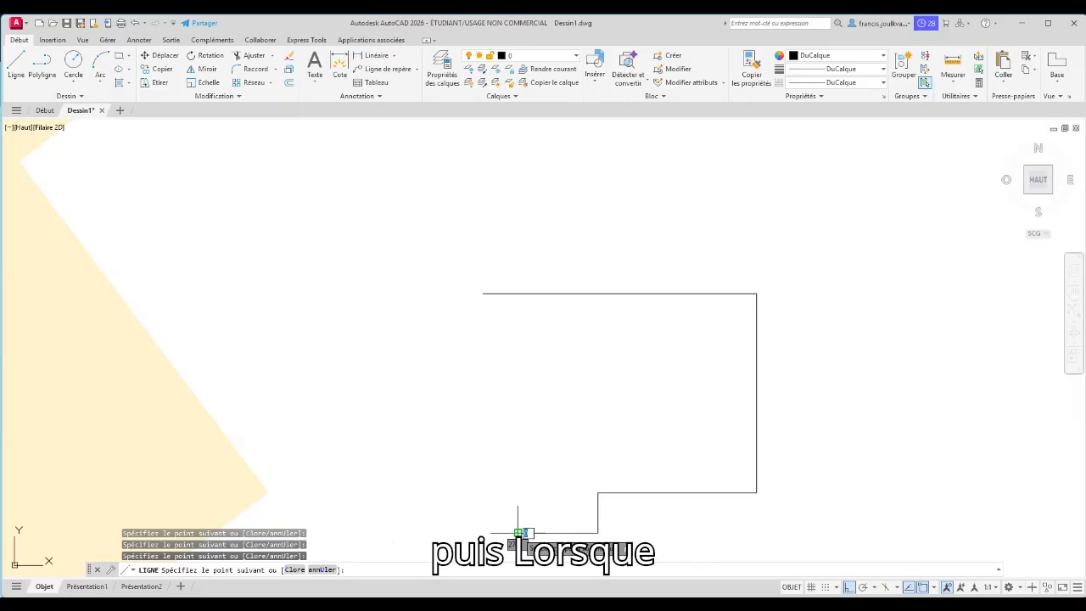
pyautogui.moveTo(517, 533); pyautogui.dragTo(540, 449, button='middle')
pyautogui.click(540, 449)
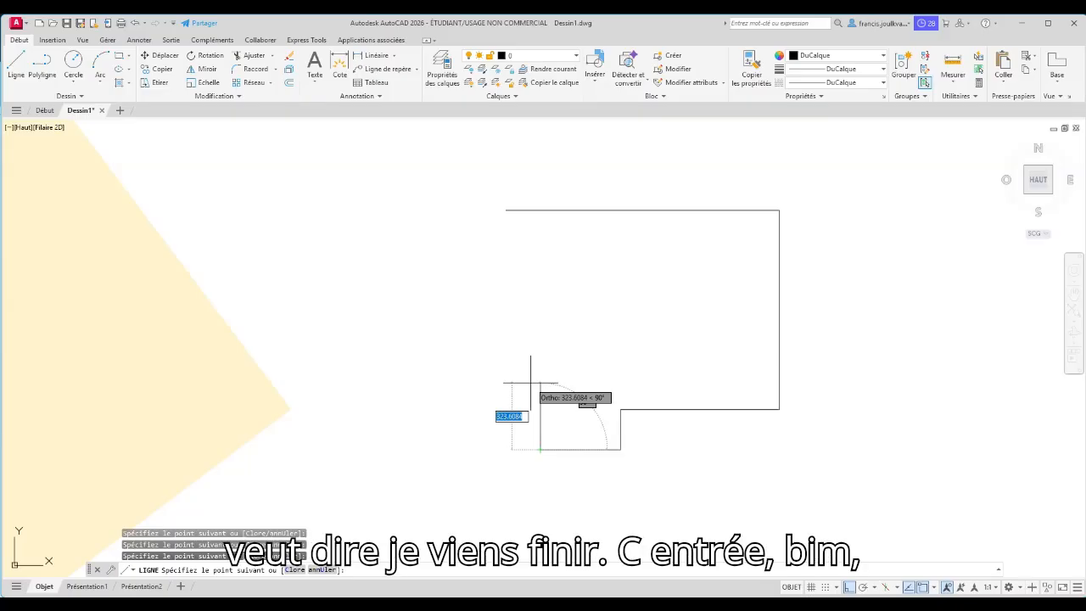
pyautogui.write('c')
pyautogui.press('Return')
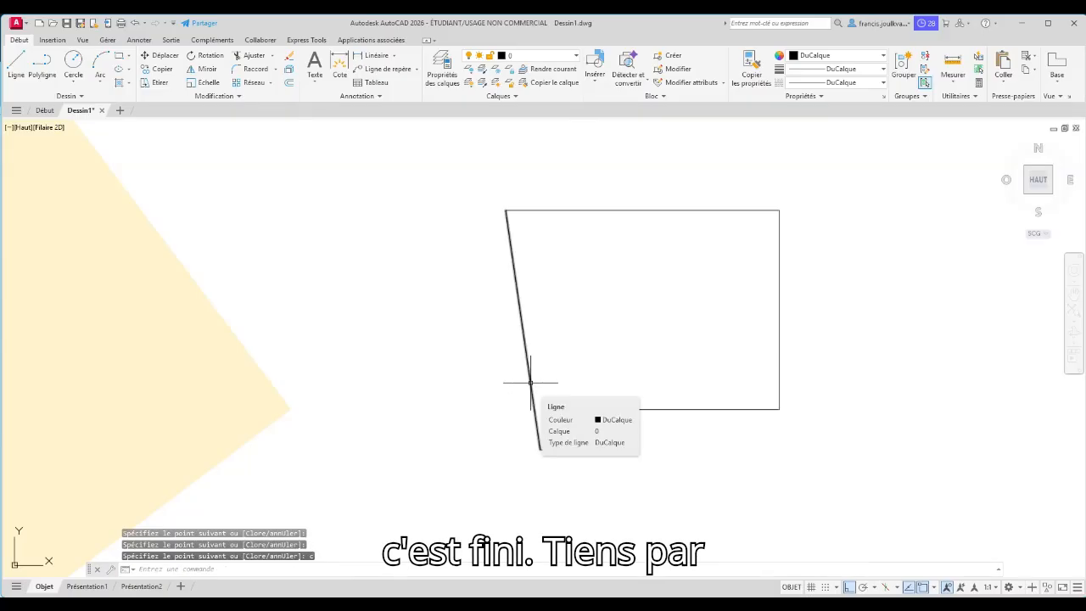
# Offset the stepped outline's top edge and slanted west edge inward by a picked distance of about 28
pyautogui.moveTo(745, 315)
pyautogui.mouseDown(button='middle')
pyautogui.moveTo(669, 308)
pyautogui.moveTo(645, 274)
pyautogui.moveTo(654, 257)
pyautogui.moveTo(652, 269)
pyautogui.mouseUp(button='middle')
pyautogui.scroll(2, 654, 256)
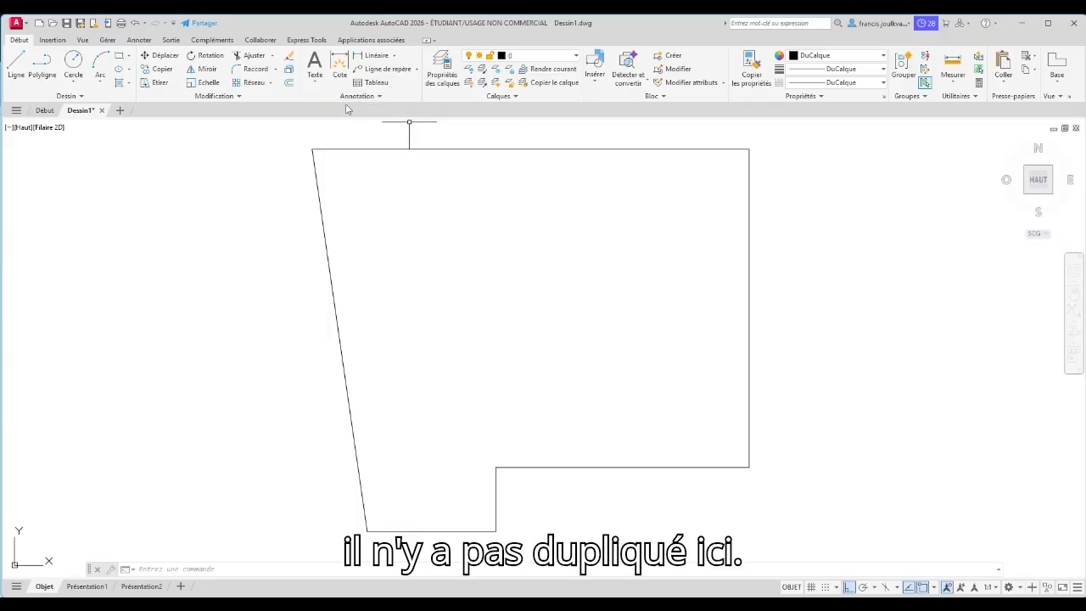
pyautogui.click(291, 84)
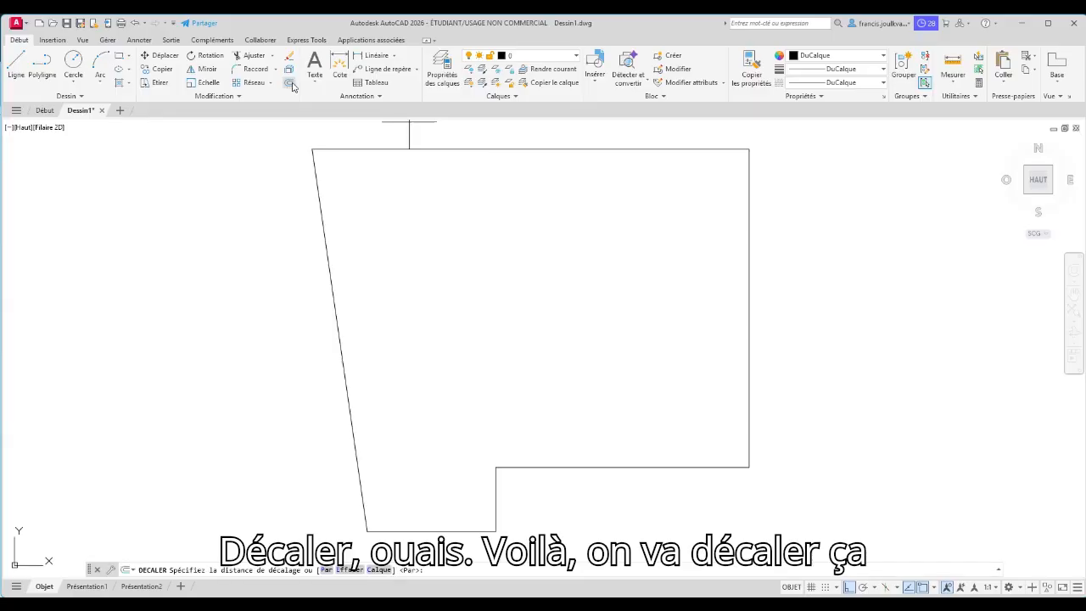
pyautogui.click(453, 148)
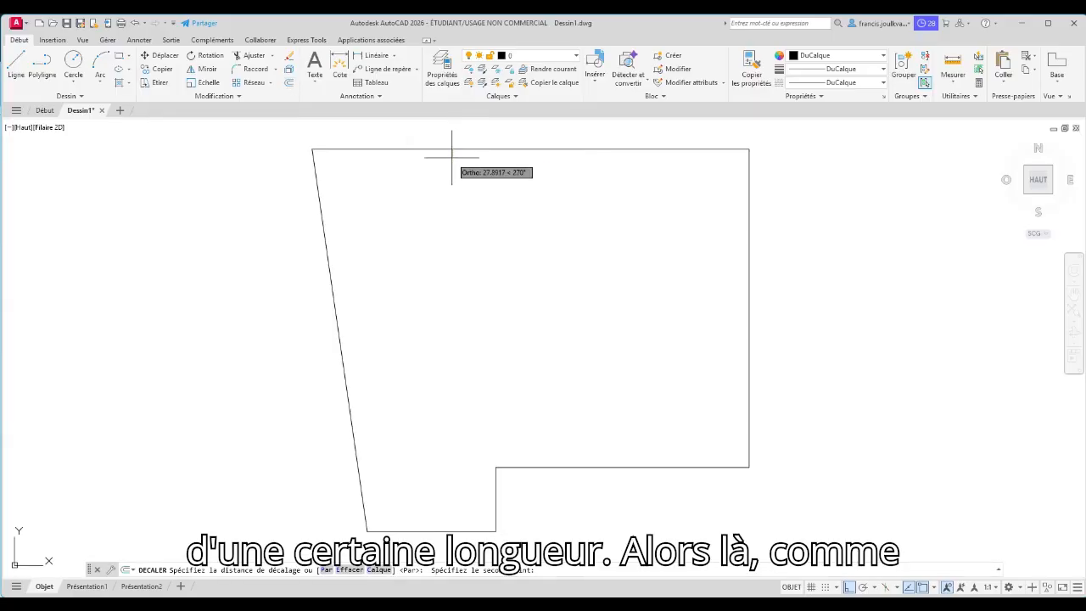
pyautogui.click(450, 160)
pyautogui.click(444, 149)
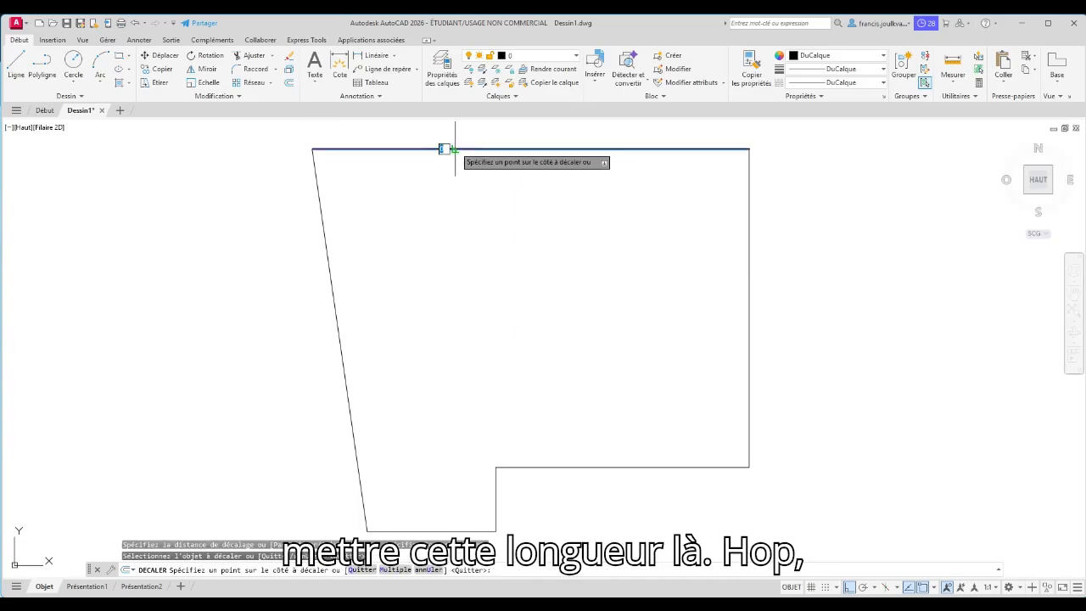
pyautogui.click(451, 166)
pyautogui.click(320, 203)
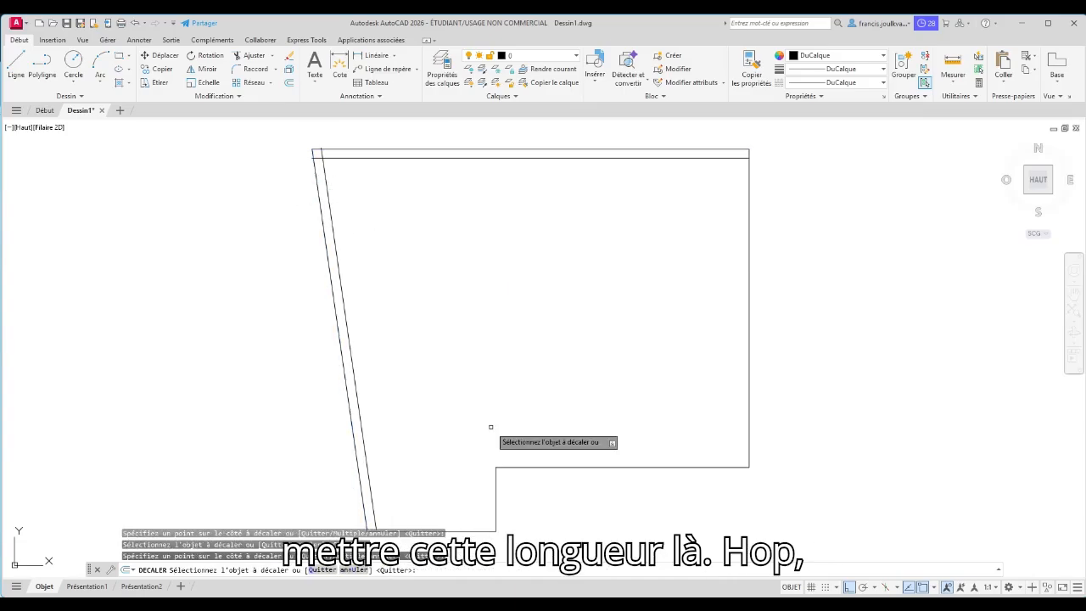
# Offset the outline's bottom edge, the two edges of the notch and the east edge inward by the same distance
pyautogui.click(470, 518)
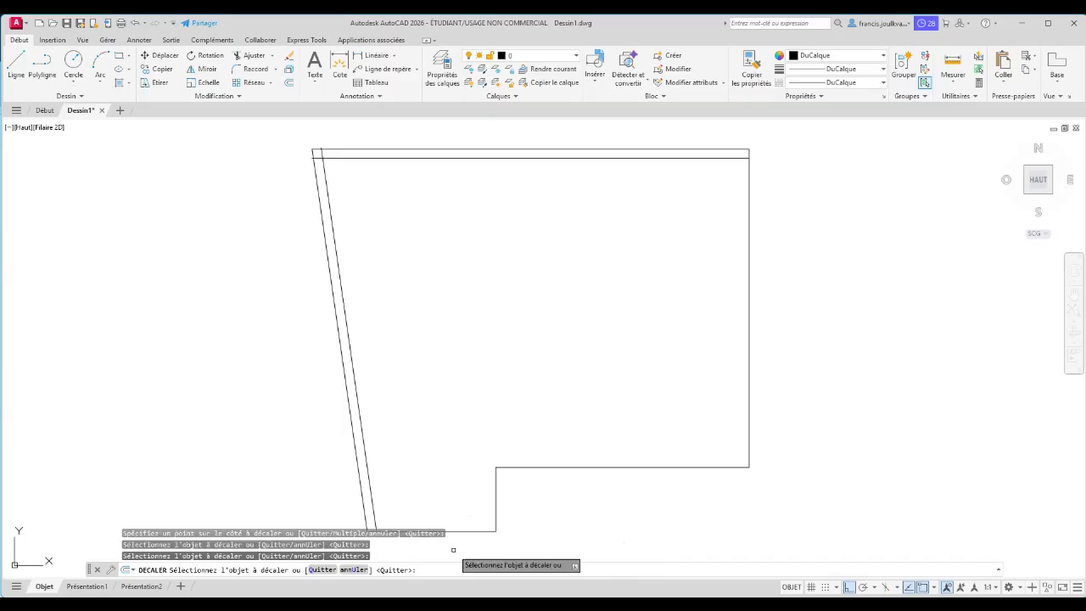
pyautogui.click(459, 531)
pyautogui.click(474, 519)
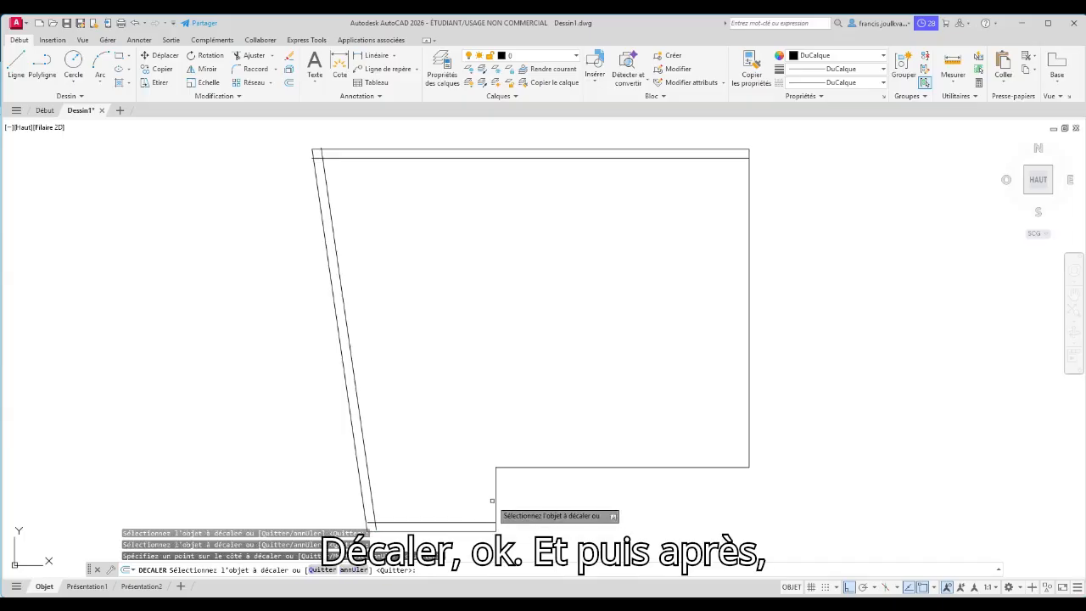
pyautogui.click(509, 466)
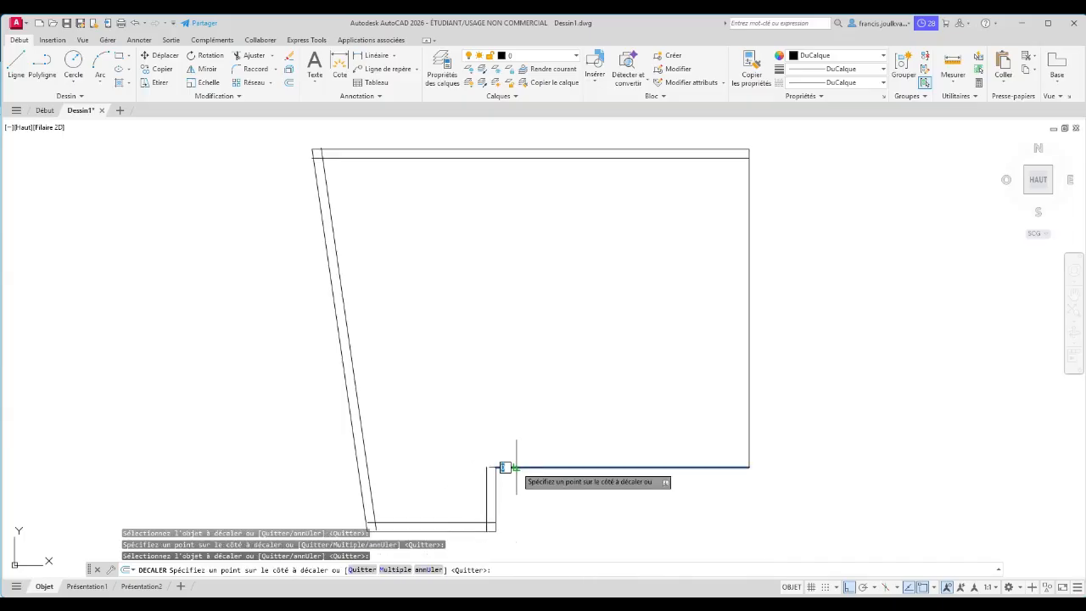
pyautogui.click(631, 395)
pyautogui.click(748, 318)
pyautogui.click(728, 221)
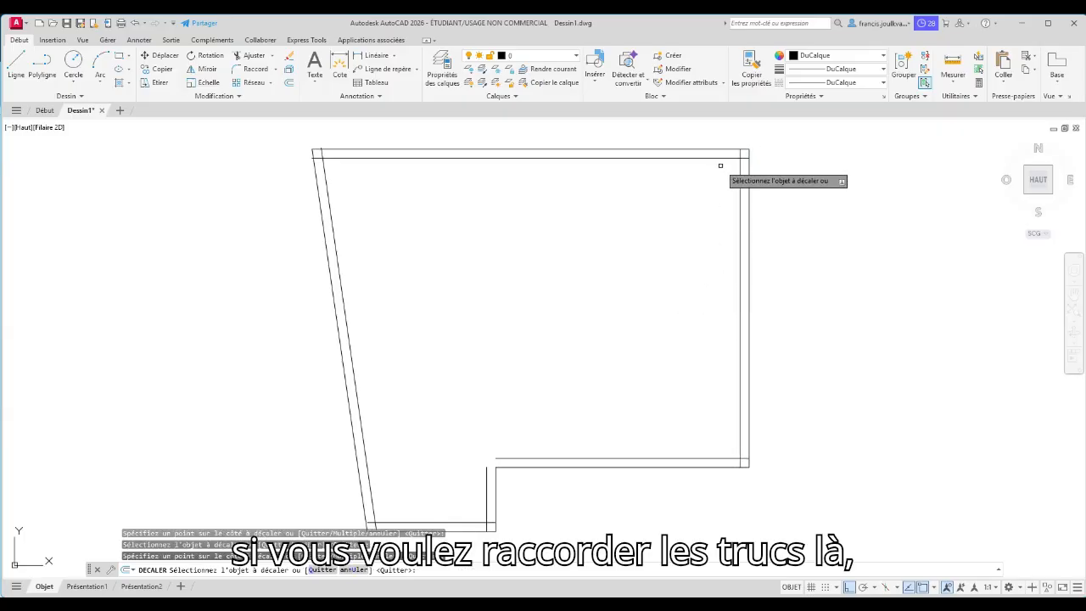
pyautogui.rightClick(746, 151)
pyautogui.click(766, 155)
# Stretch the inner top line's east end back to its crossing with the inner east line, and undo the stretch
pyautogui.scroll(6, 763, 136)
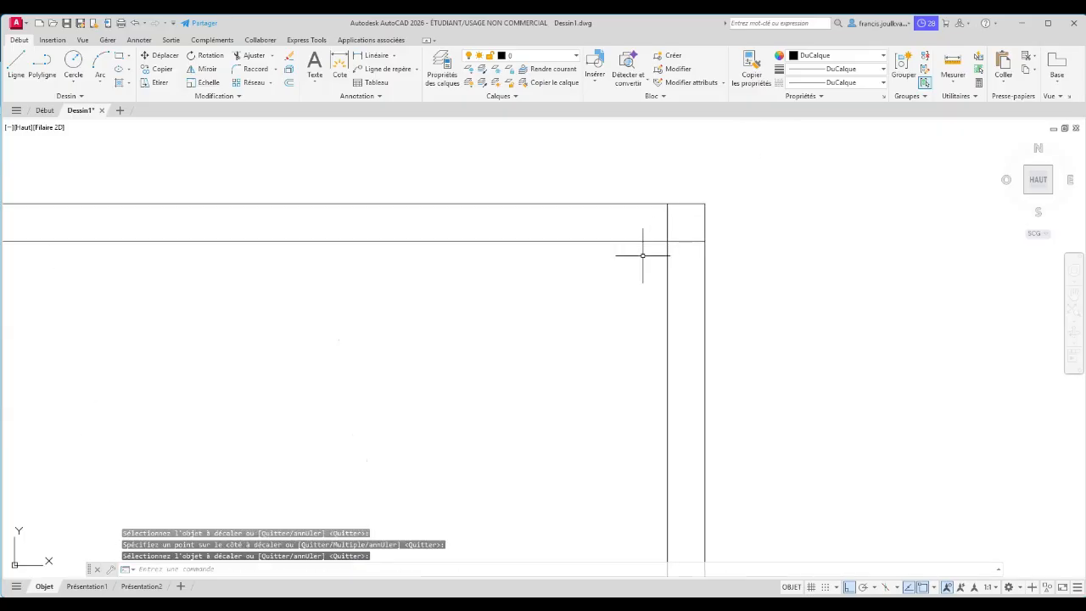
pyautogui.click(643, 240)
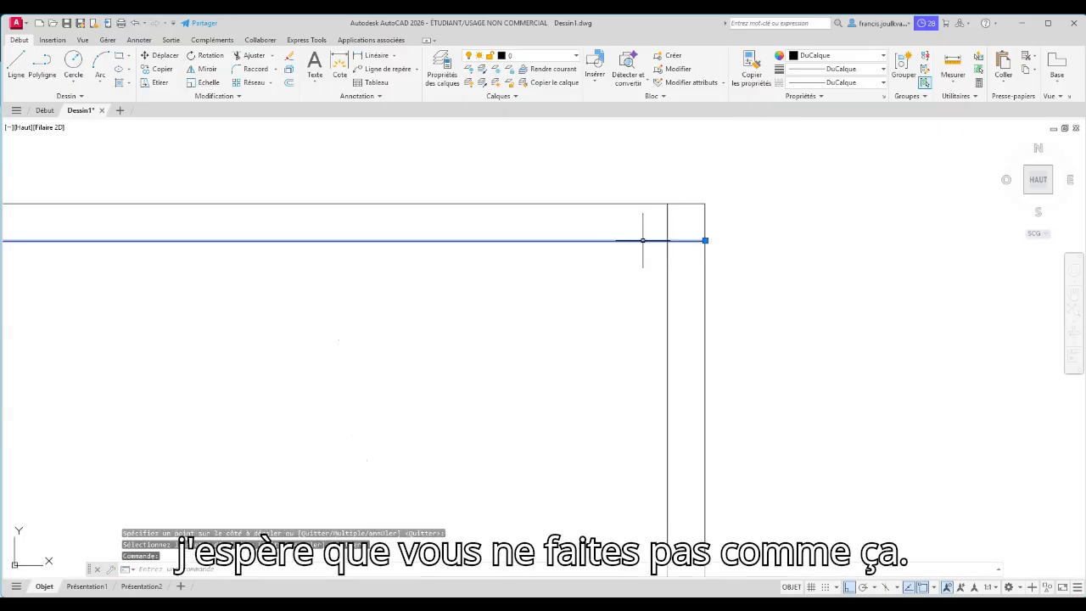
pyautogui.click(705, 240)
pyautogui.click(667, 242)
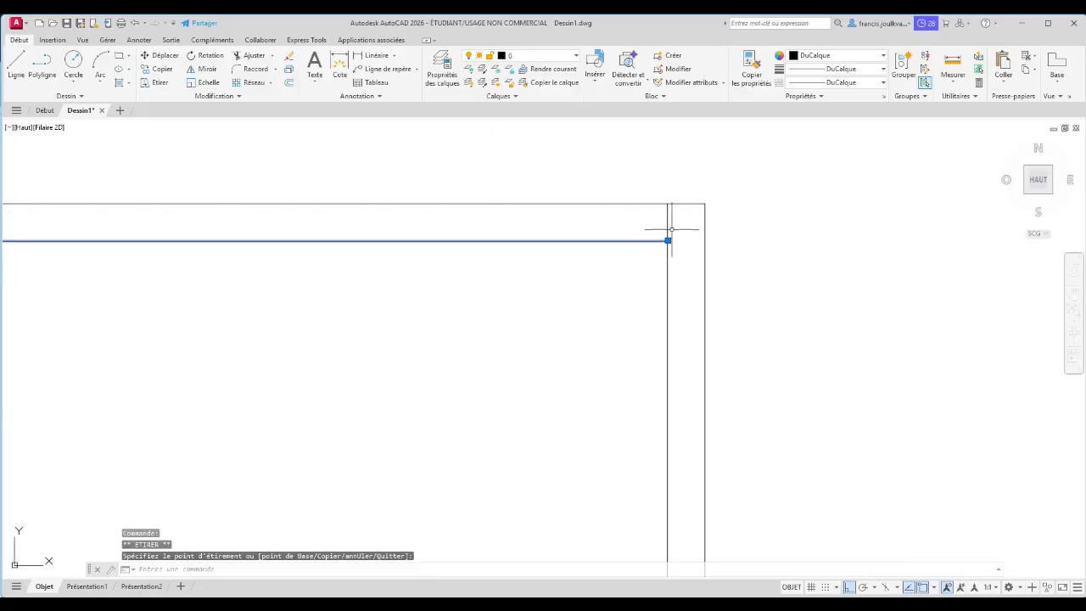
pyautogui.hotkey('ctrl', 'z')
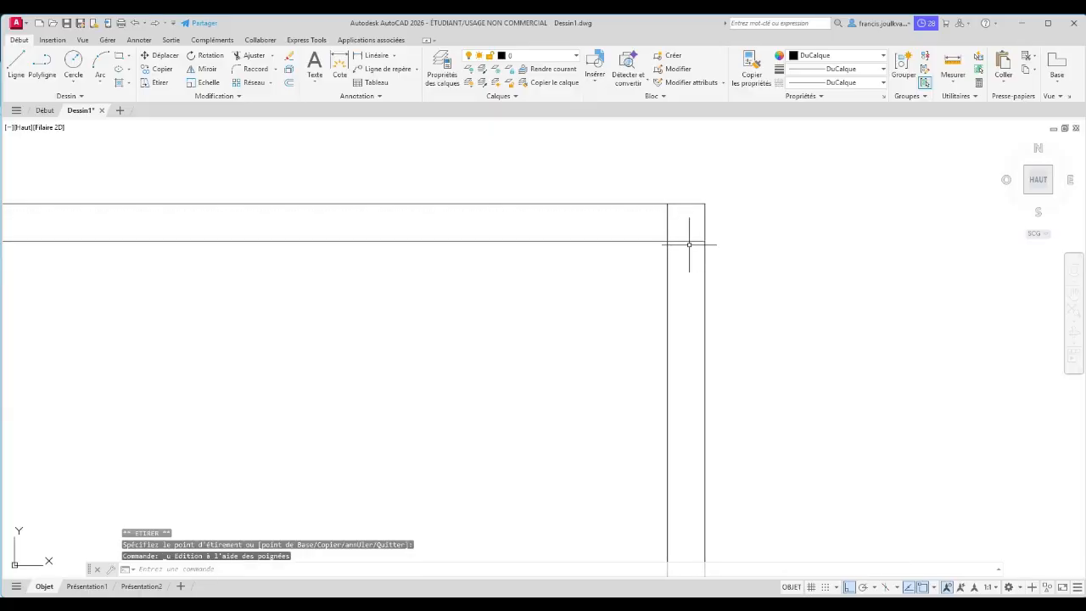
# Fillet the inner top line and the inner east line into a sharp corner
pyautogui.click(254, 69)
pyautogui.click(604, 241)
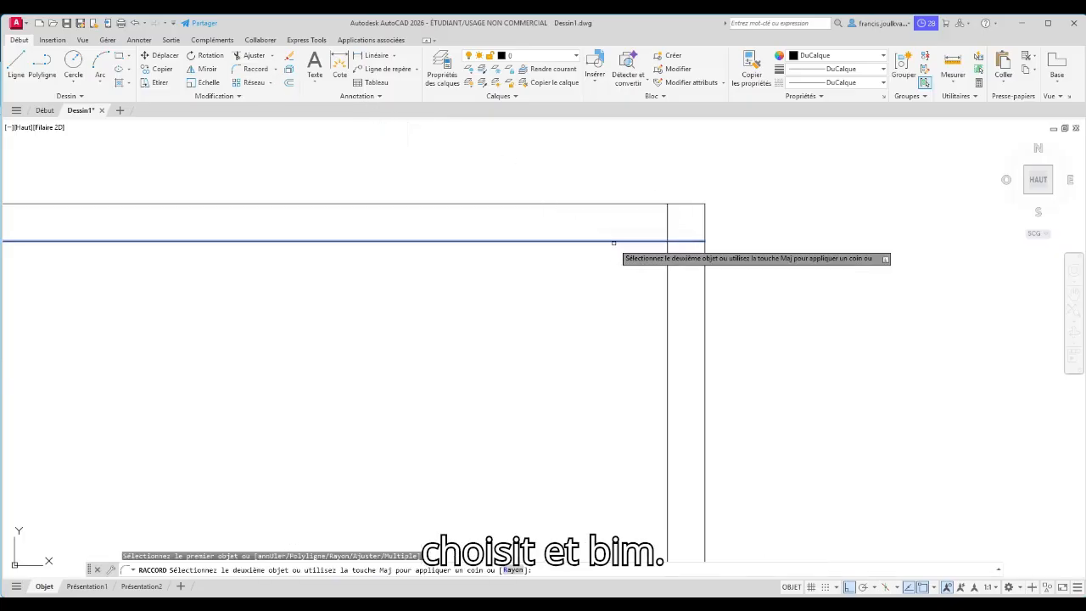
pyautogui.click(667, 274)
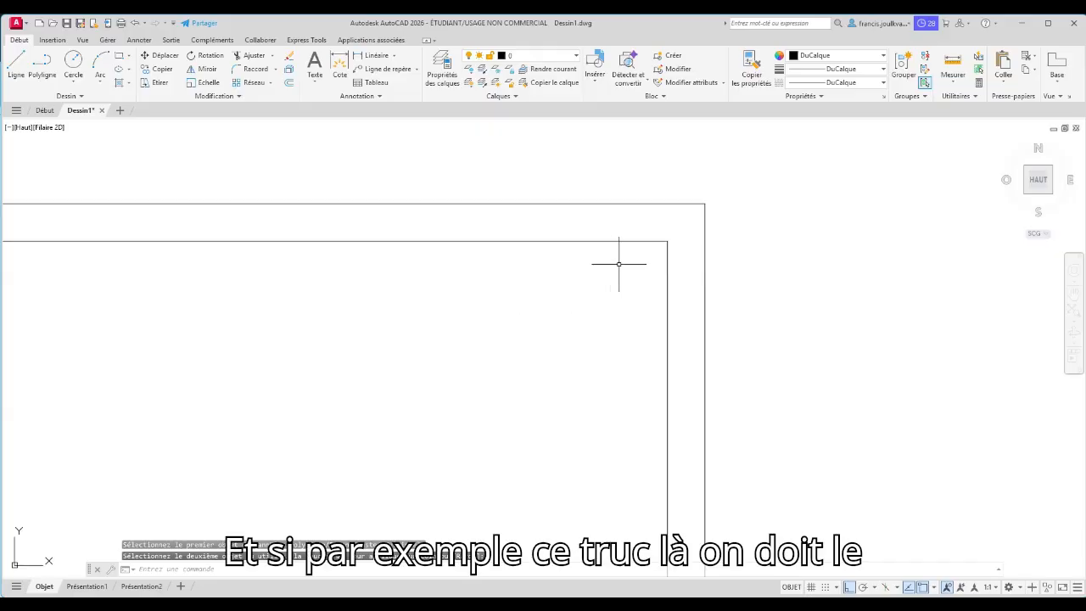
pyautogui.press('Escape')
pyautogui.click(667, 265)
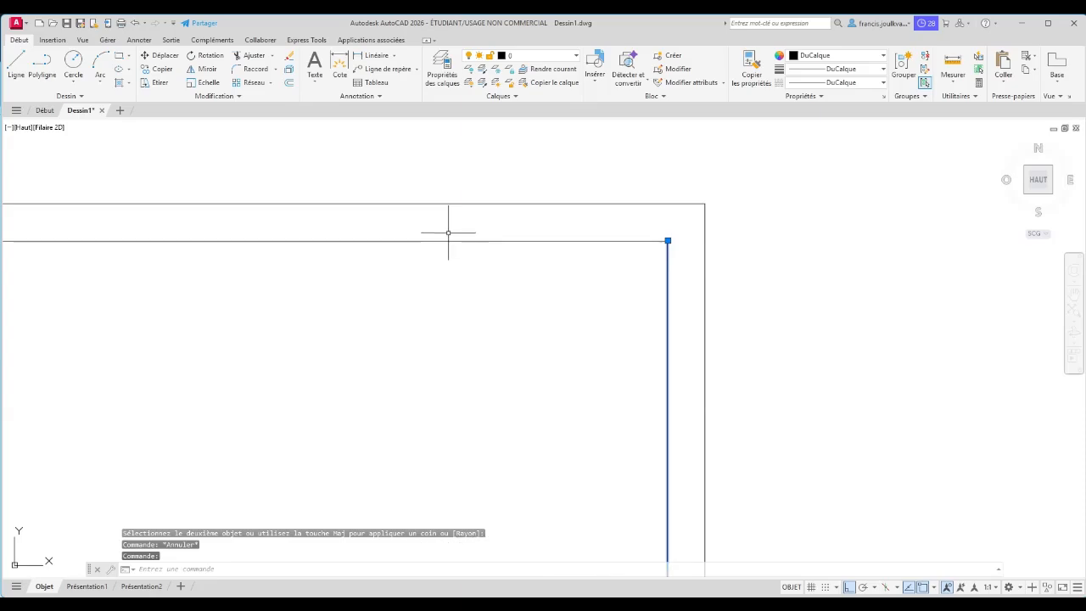
pyautogui.press('Escape')
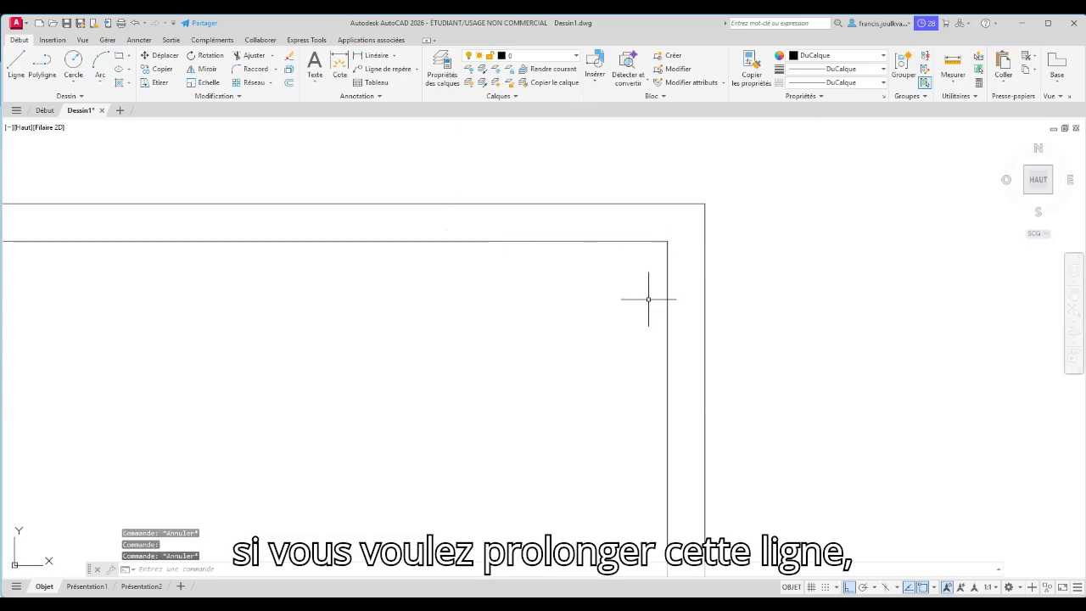
pyautogui.click(669, 282)
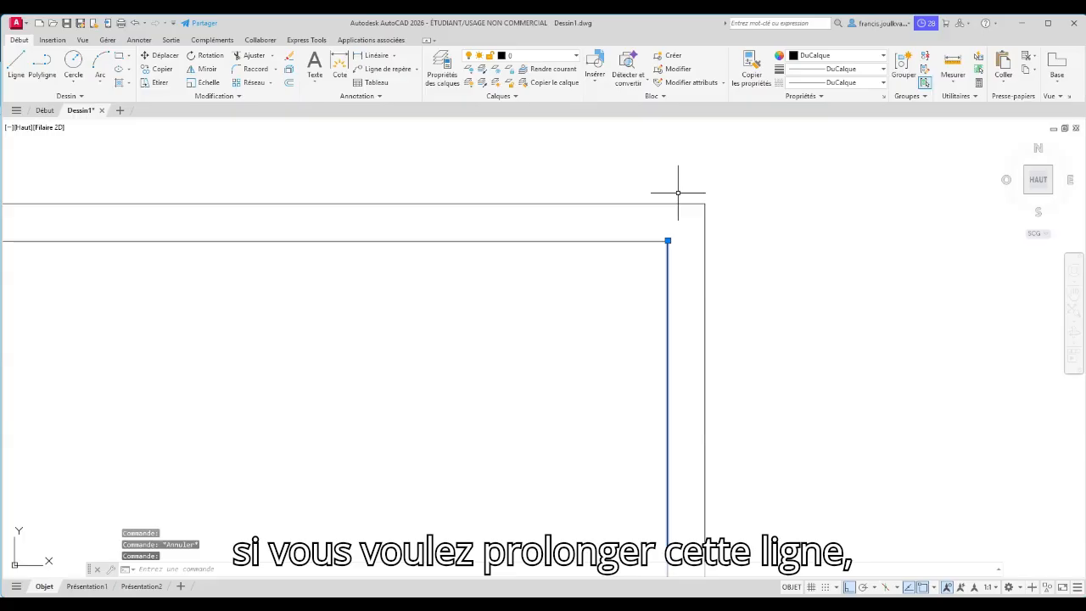
pyautogui.press('Escape')
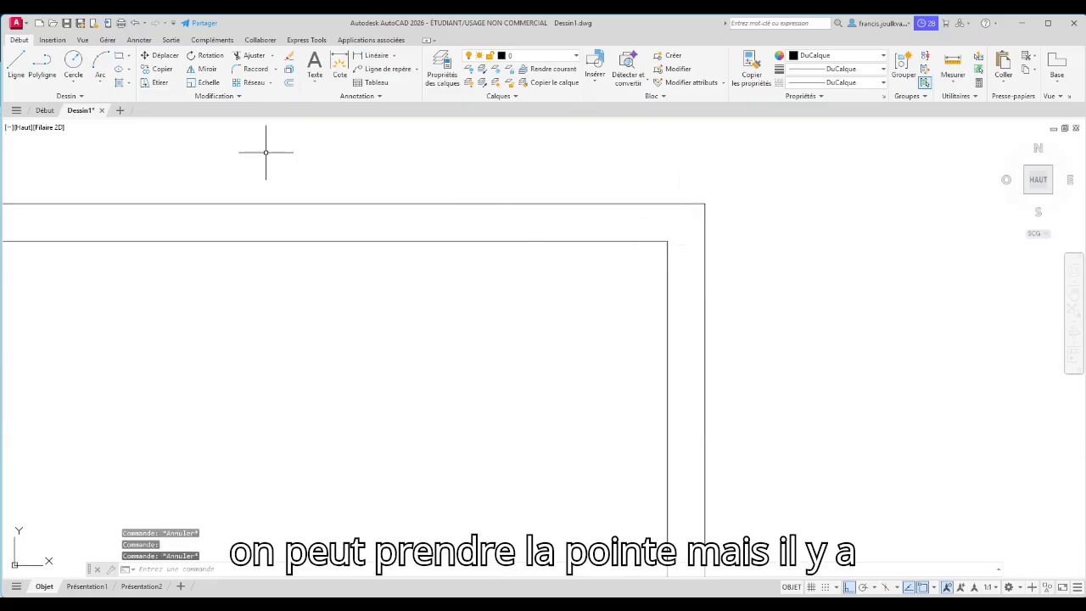
# Extend the inner east line up to the outer top line using the Trim command's extend option
pyautogui.click(273, 56)
pyautogui.click(254, 73)
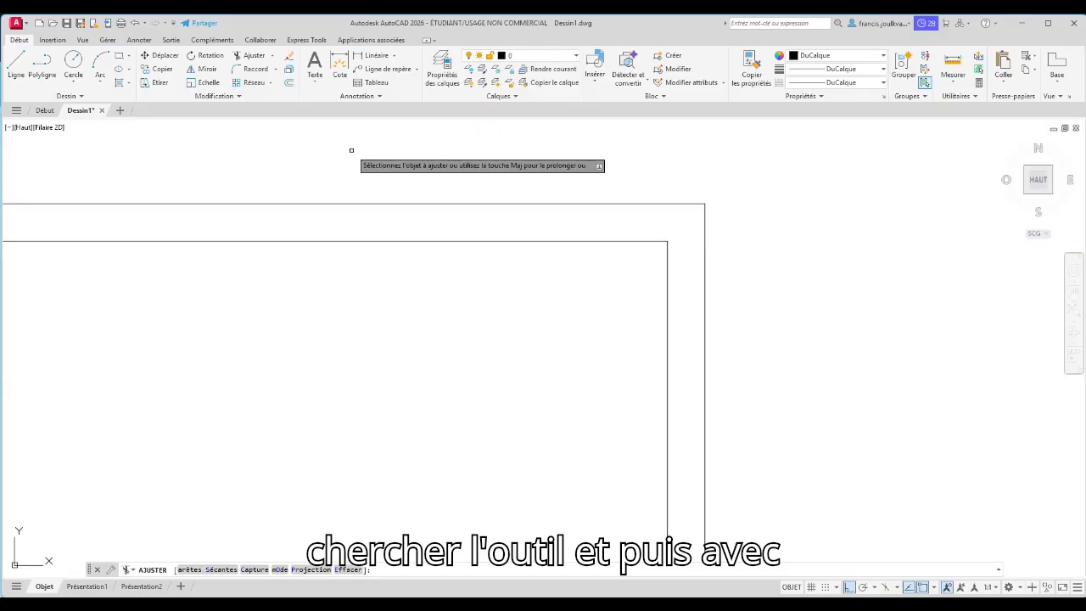
pyautogui.keyDown('shift'); pyautogui.click(667, 257); pyautogui.keyUp('shift')
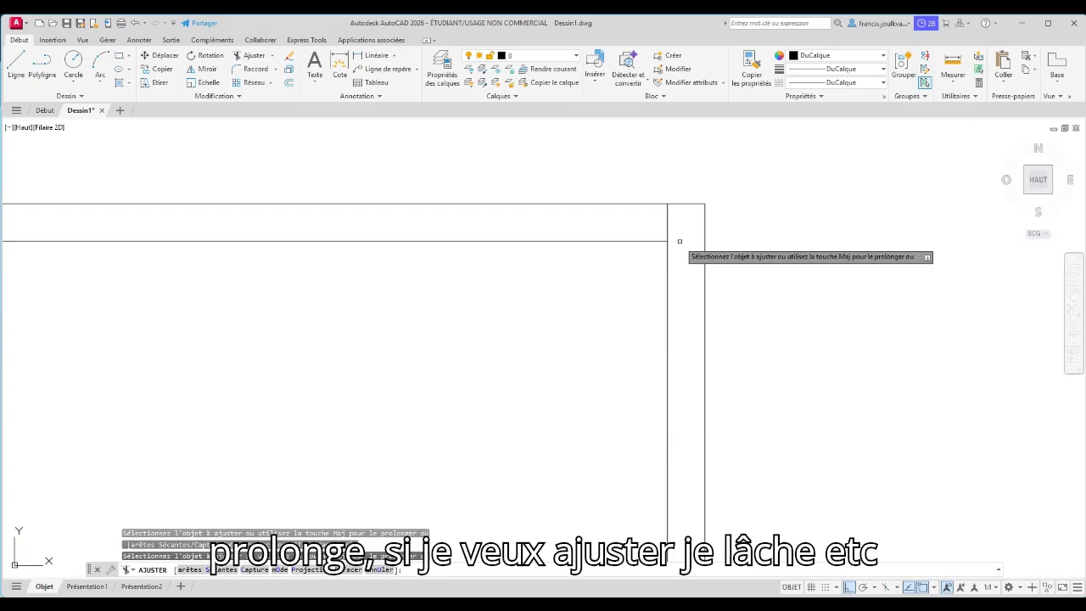
pyautogui.scroll(-4, 645, 254)
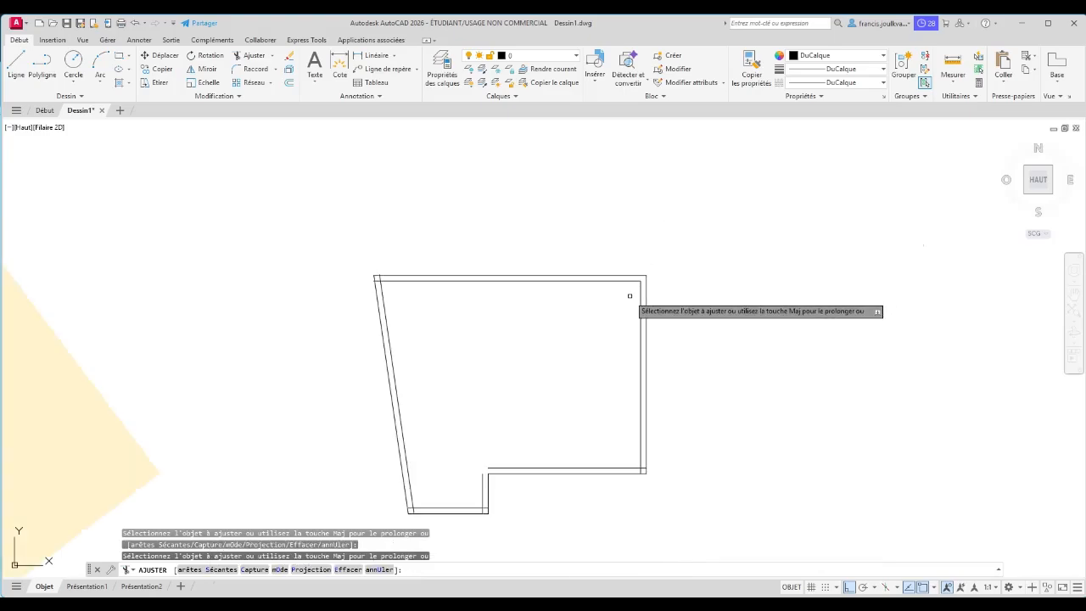
pyautogui.press('Escape')
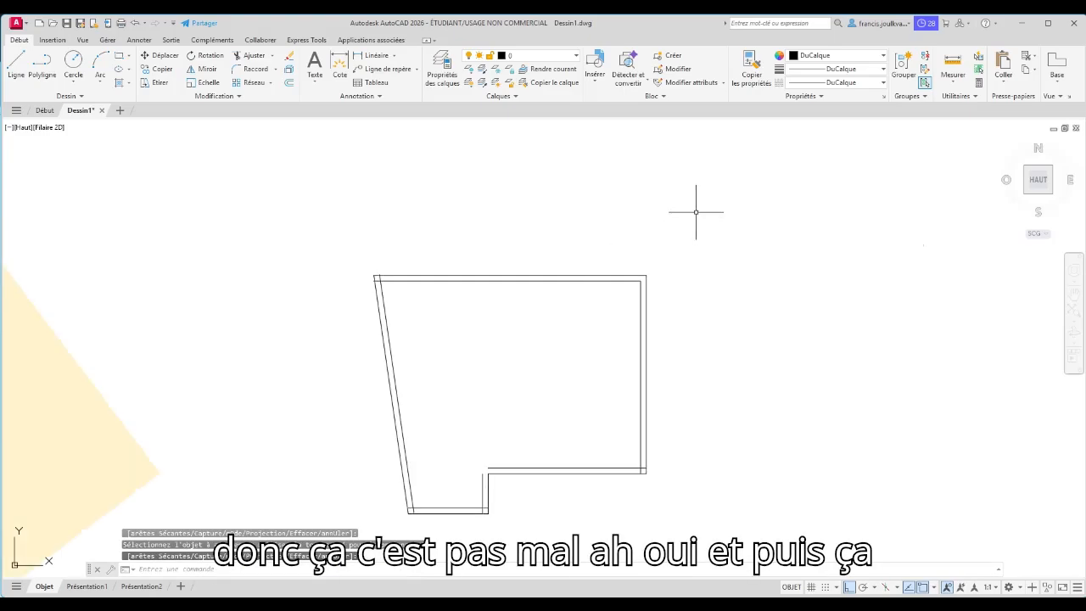
pyautogui.press('Escape')
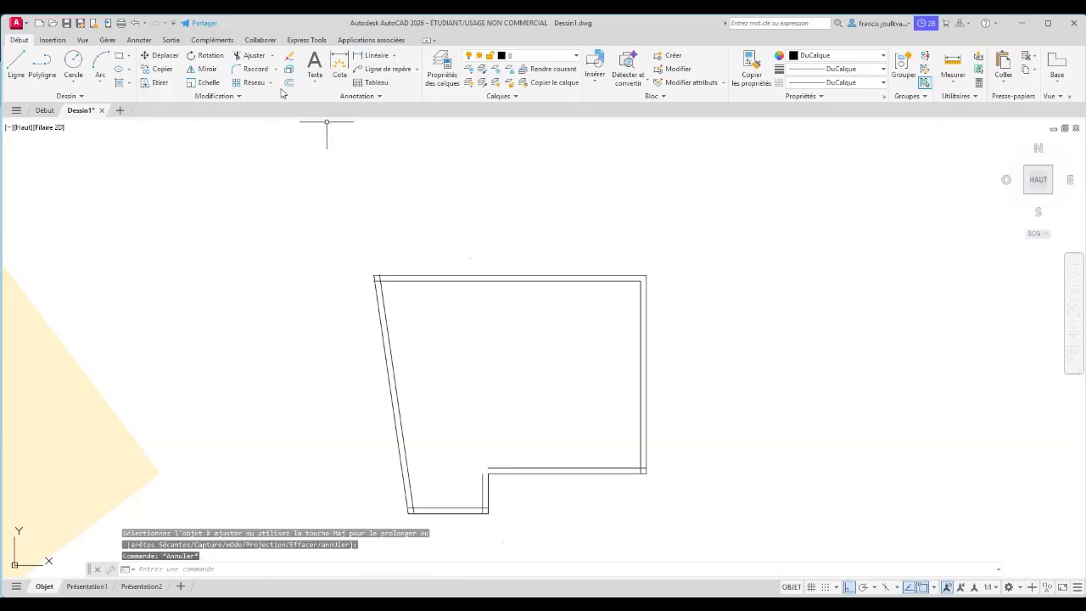
pyautogui.rightClick(471, 206)
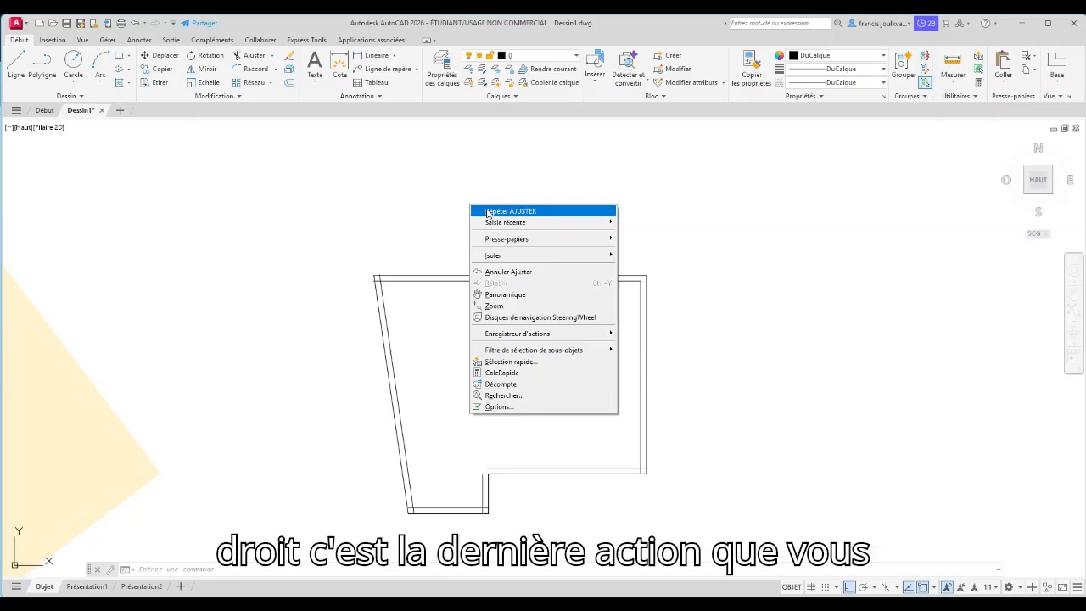
pyautogui.click(500, 212)
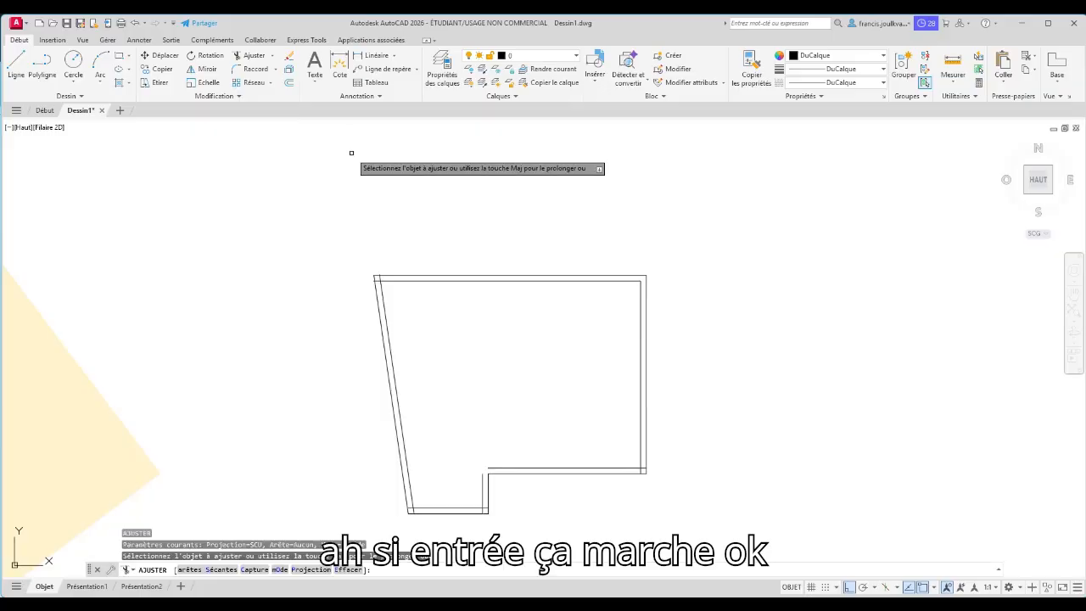
pyautogui.press('Escape')
pyautogui.press('Return')
pyautogui.press('Escape')
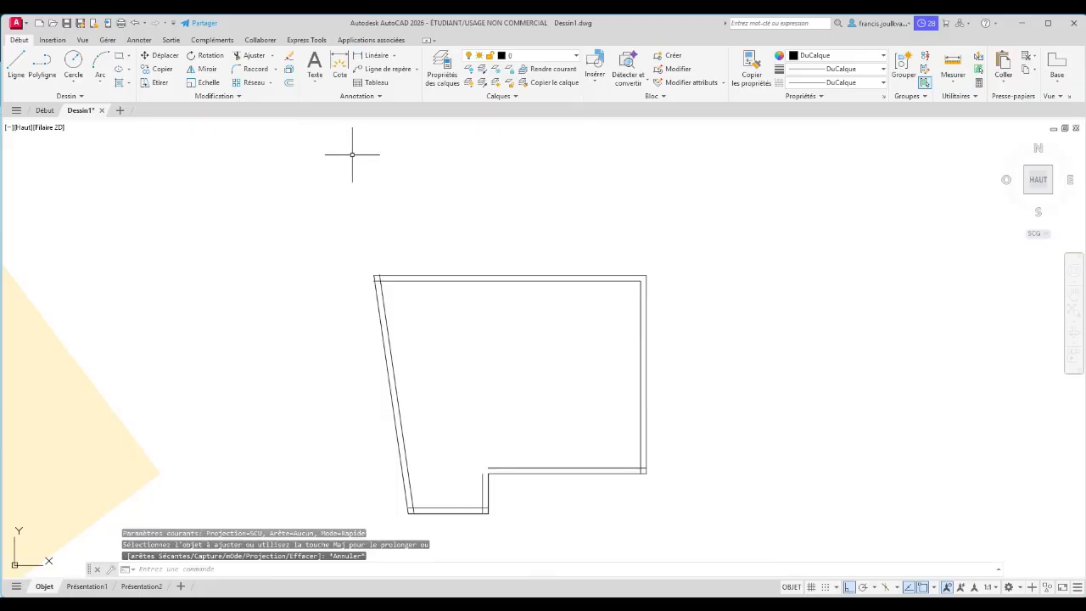
pyautogui.moveTo(486, 246); pyautogui.dragTo(488, 263, button='middle')
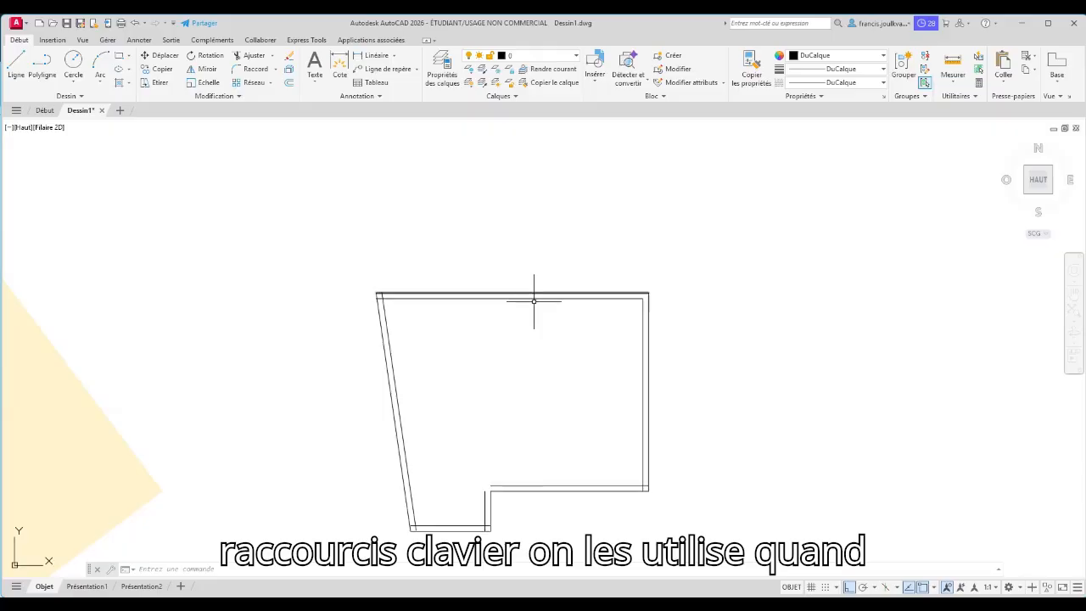
pyautogui.moveTo(706, 284); pyautogui.dragTo(749, 238, button='middle')
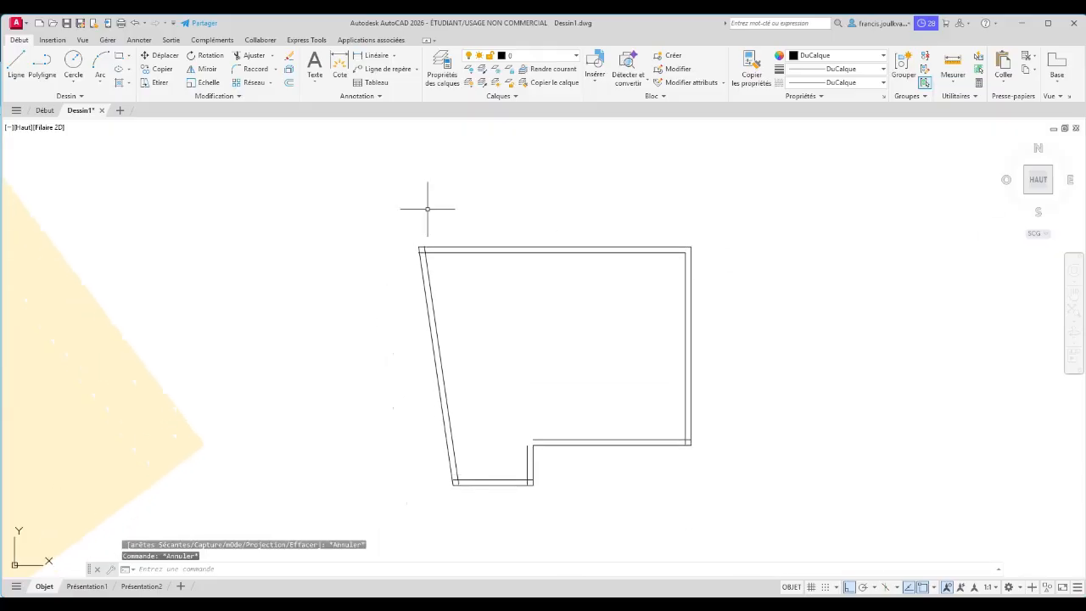
pyautogui.press('Escape')
pyautogui.scroll(-4, 264, 190)
pyautogui.scroll(-10, 377, 239)
pyautogui.moveTo(320, 214)
pyautogui.mouseDown(button='middle')
pyautogui.moveTo(377, 239)
pyautogui.moveTo(408, 362)
pyautogui.moveTo(389, 391)
pyautogui.mouseUp(button='middle')
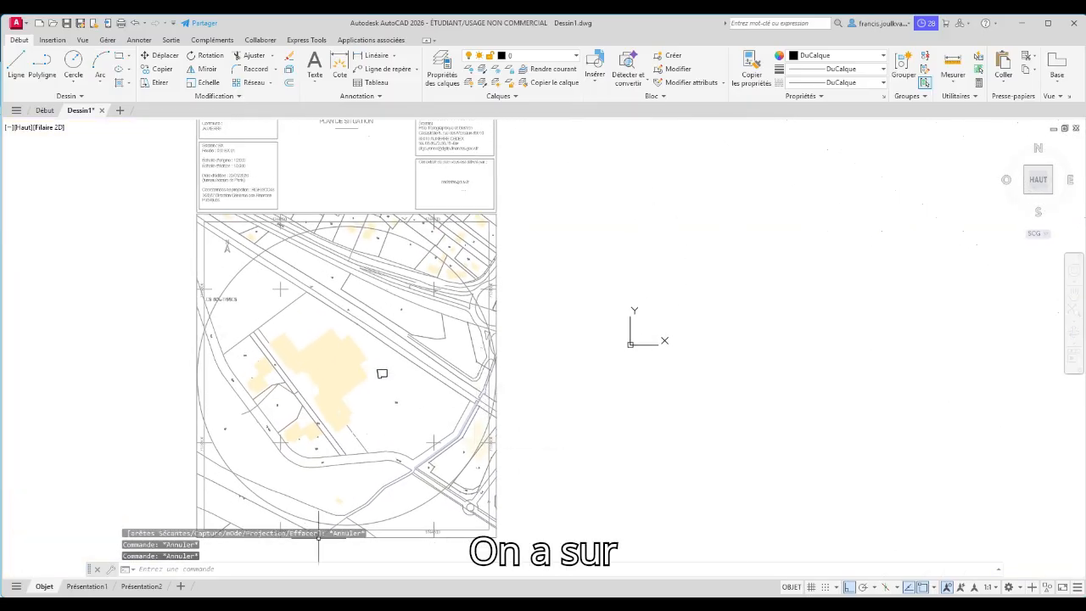
# Switch to Firefox and examine the Activité 1 instruction sheet on the SAÉ 2-1 course page
pyautogui.moveTo(125, 595)
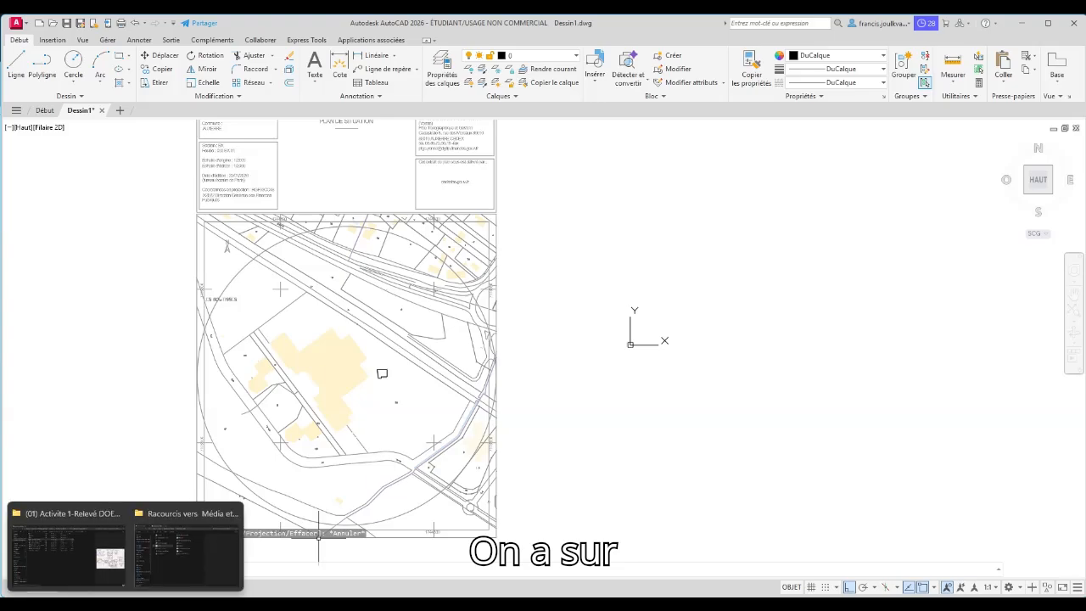
pyautogui.moveTo(293, 596)
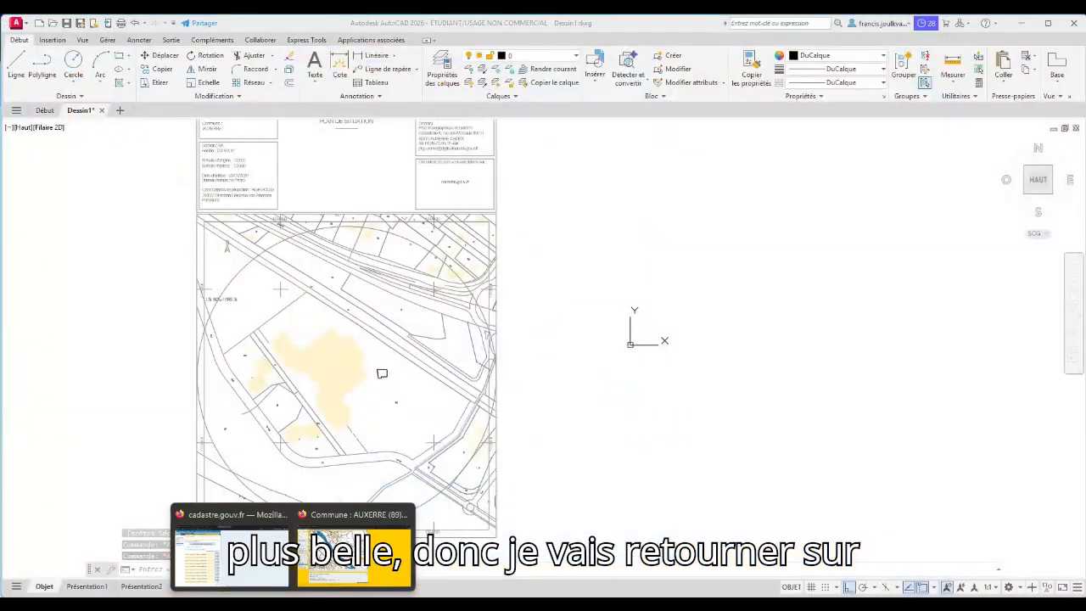
pyautogui.click(230, 556)
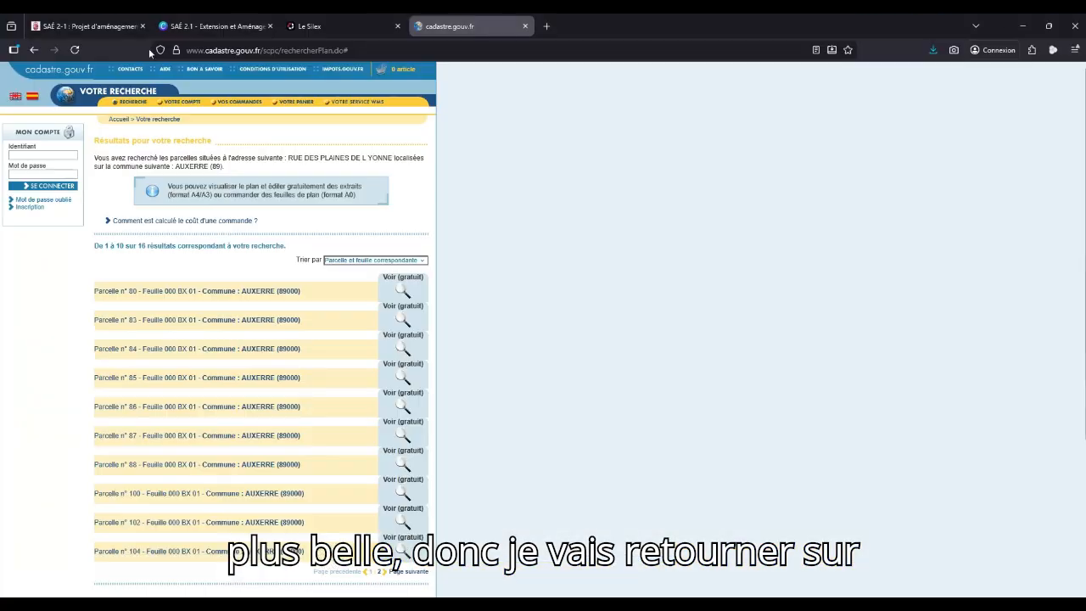
pyautogui.click(95, 30)
pyautogui.keyDown('ctrl'); pyautogui.scroll(2, 208, 259); pyautogui.keyUp('ctrl')
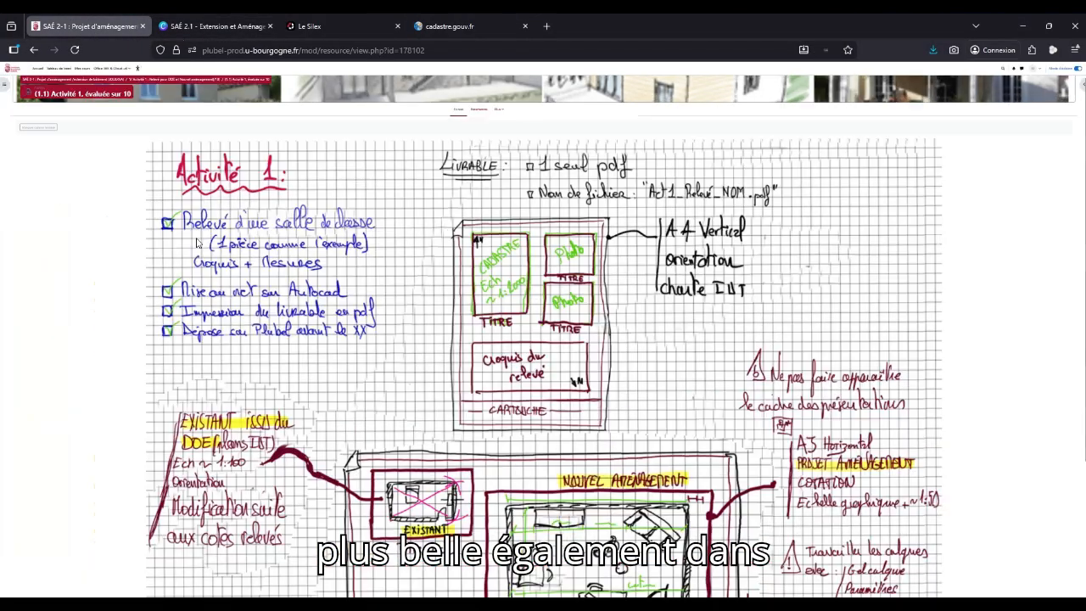
pyautogui.keyDown('ctrl'); pyautogui.scroll(-2, 195, 245); pyautogui.keyUp('ctrl')
pyautogui.keyDown('ctrl'); pyautogui.scroll(1, 195, 245); pyautogui.keyUp('ctrl')
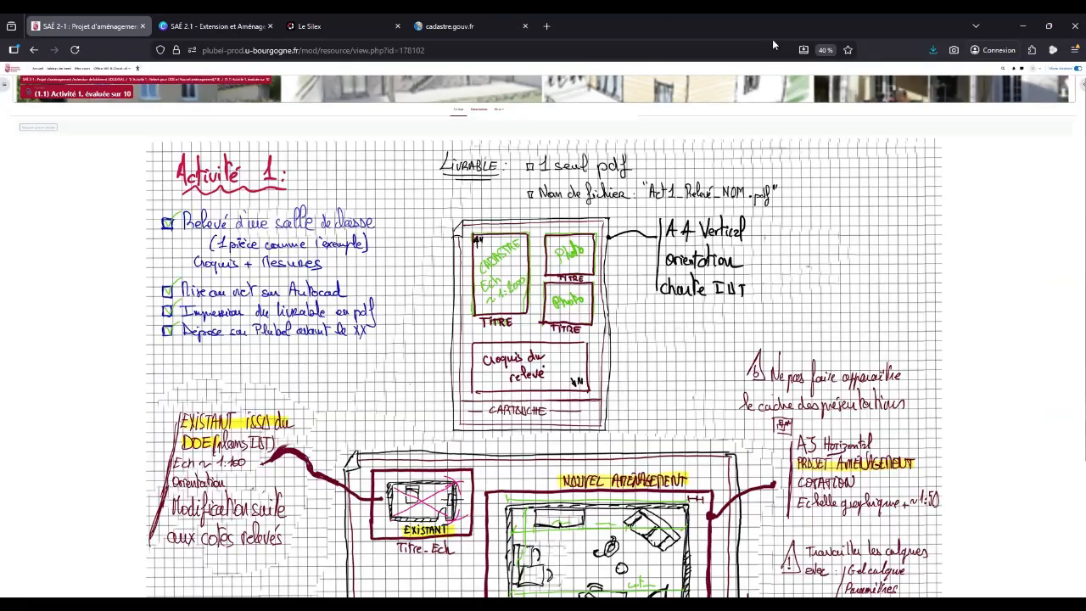
# Return to the SAÉ 2-1 course page and download (1.2) Plan du bat GCCD to the Desktop, replacing the existing PDF
pyautogui.click(825, 50)
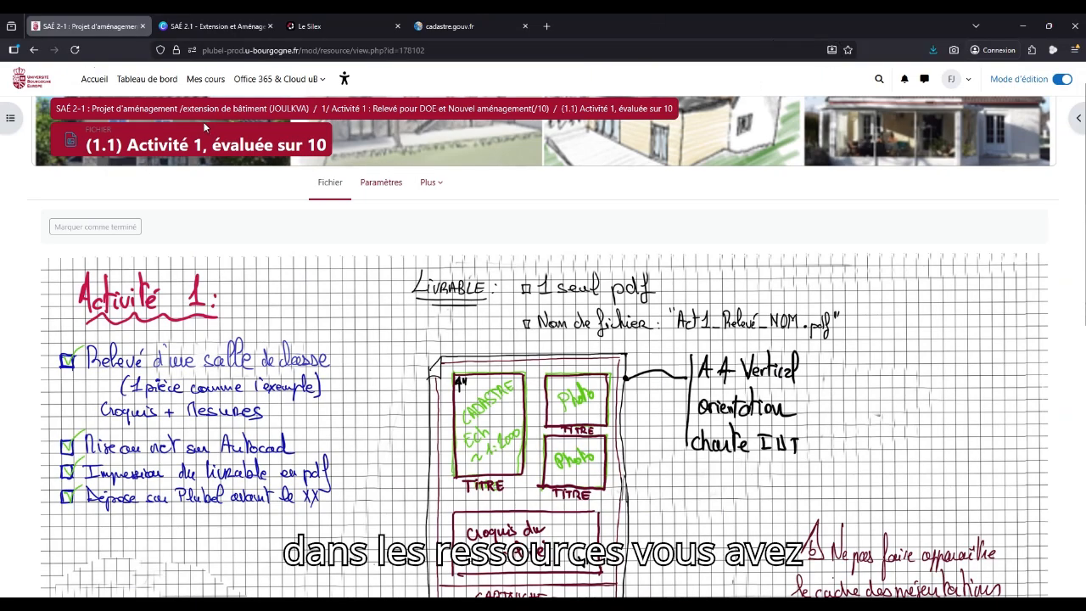
pyautogui.click(355, 111)
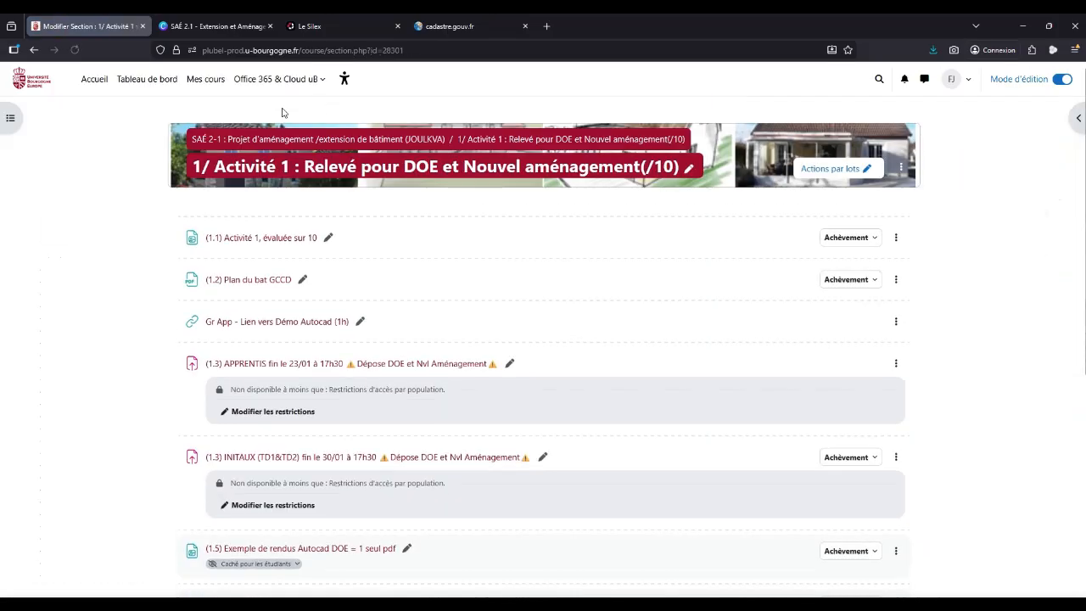
pyautogui.click(322, 139)
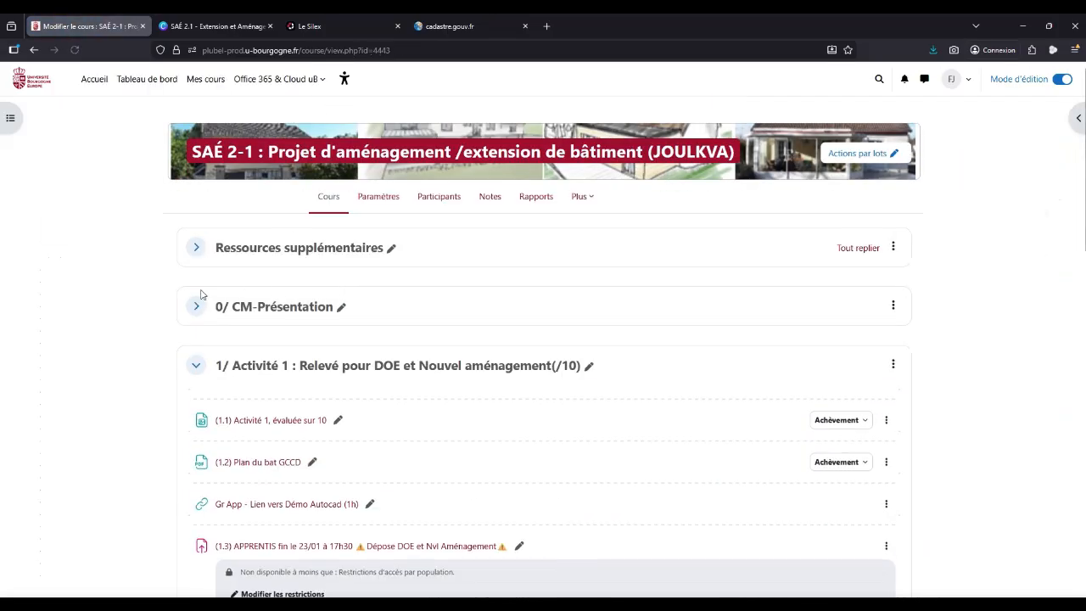
pyautogui.scroll(-1, 285, 373)
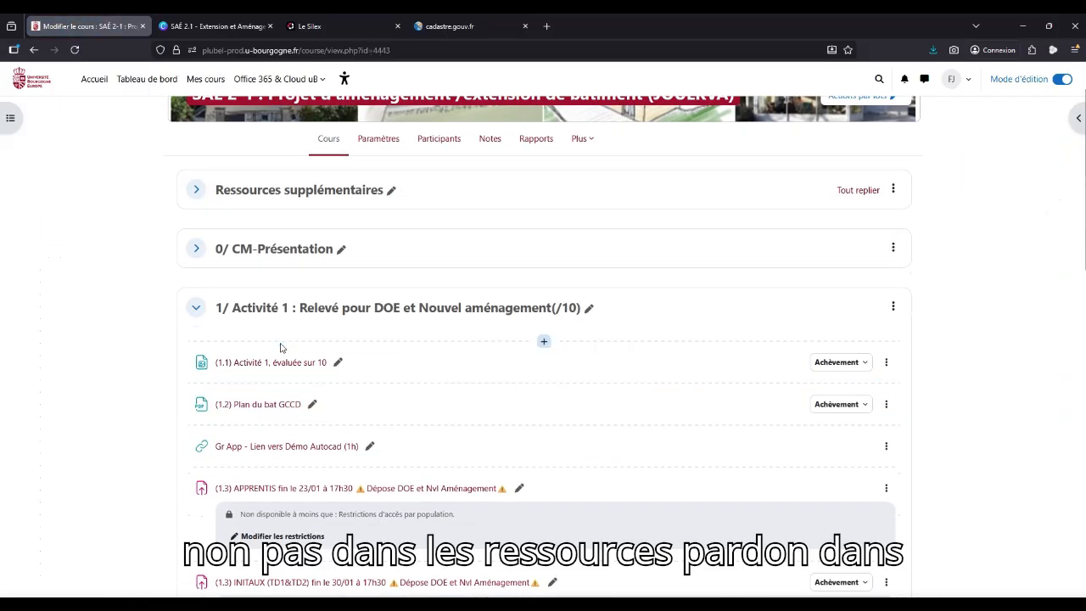
pyautogui.click(267, 411)
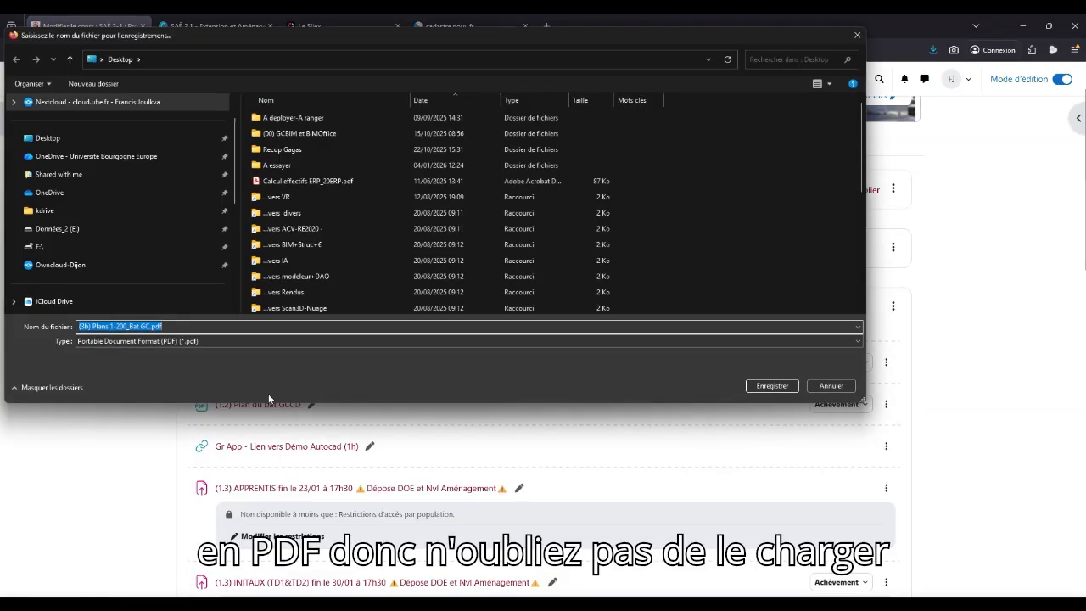
pyautogui.click(770, 386)
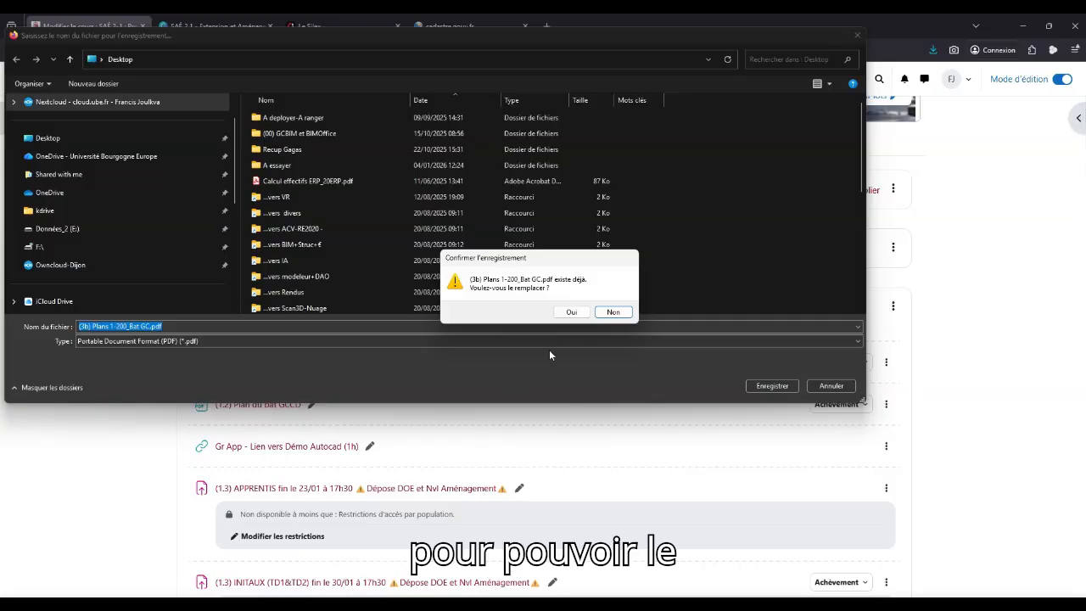
pyautogui.click(572, 312)
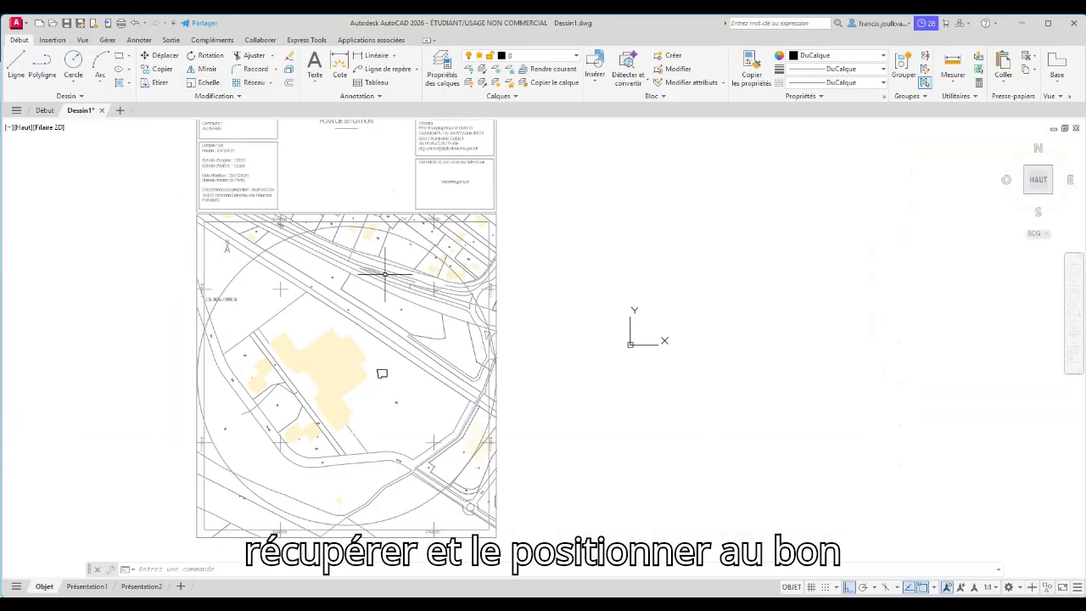
# Switch to AutoCAD and import page 3 of (3b) Plans 1-200_Bat GC.pdf from the Desktop into the drawing
pyautogui.moveTo(526, 198); pyautogui.dragTo(459, 199, button='middle')
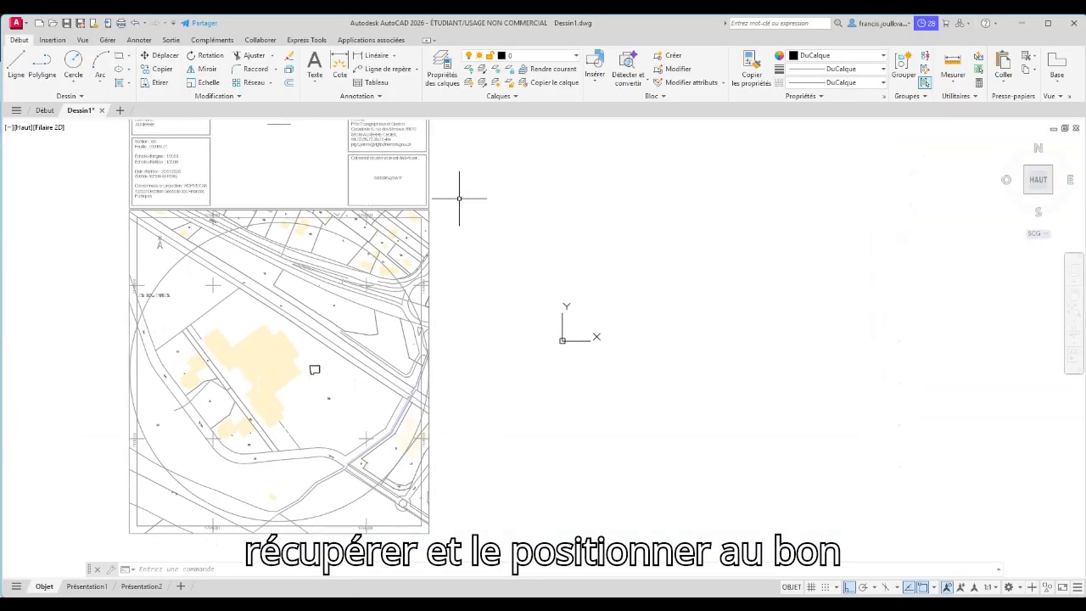
pyautogui.click(48, 41)
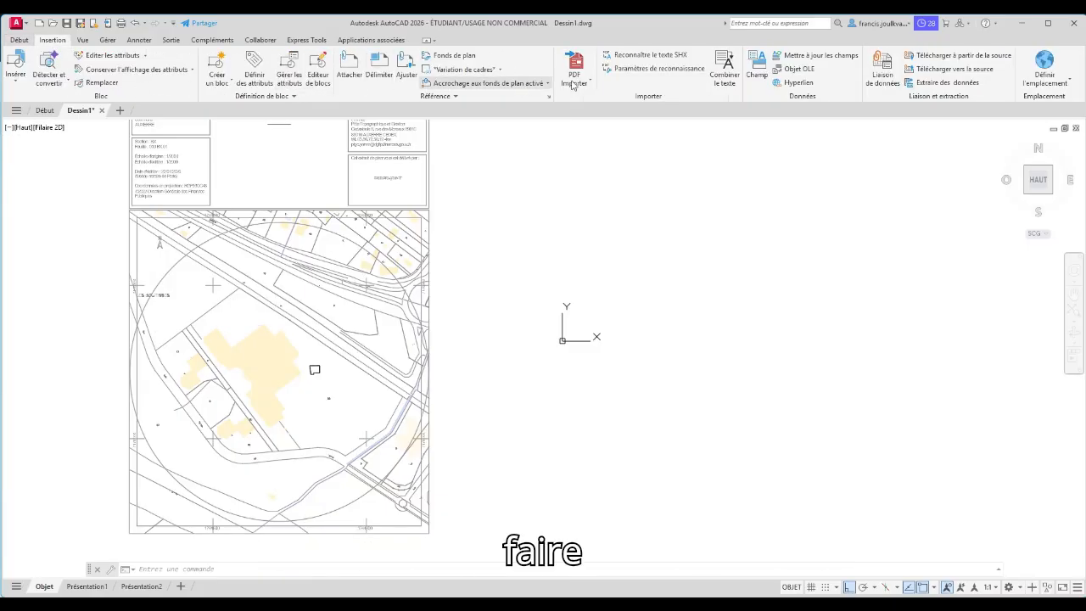
pyautogui.click(590, 84)
pyautogui.click(605, 153)
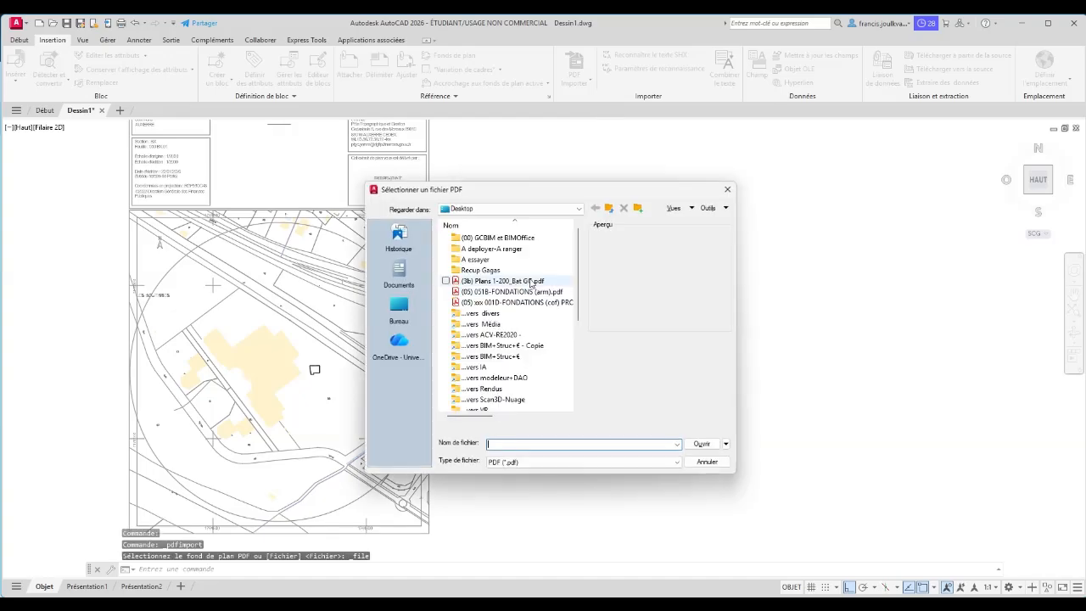
pyautogui.scroll(-5, 522, 339)
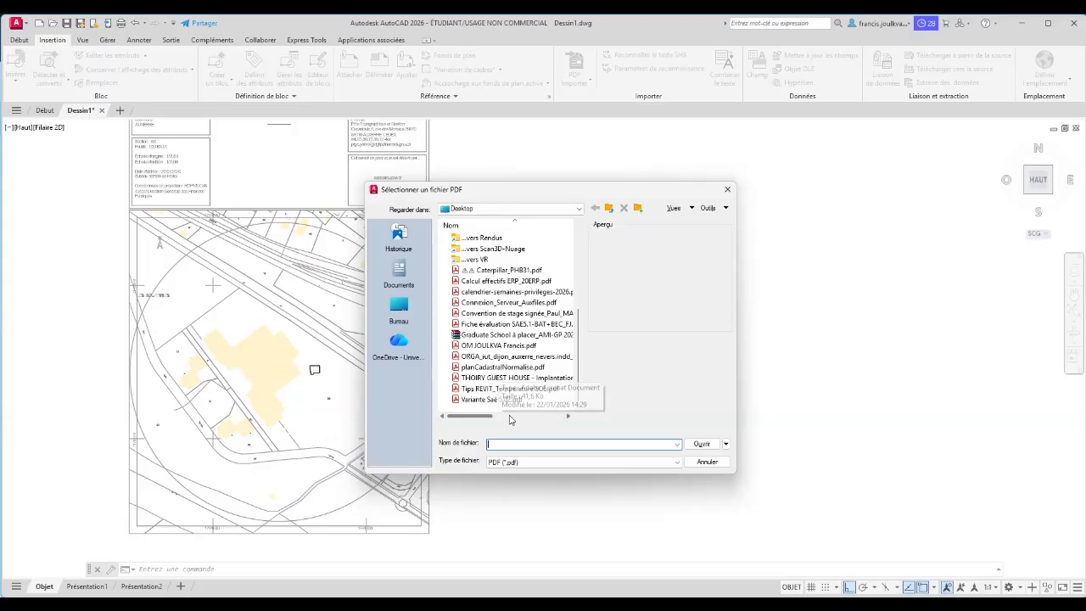
pyautogui.scroll(5, 507, 359)
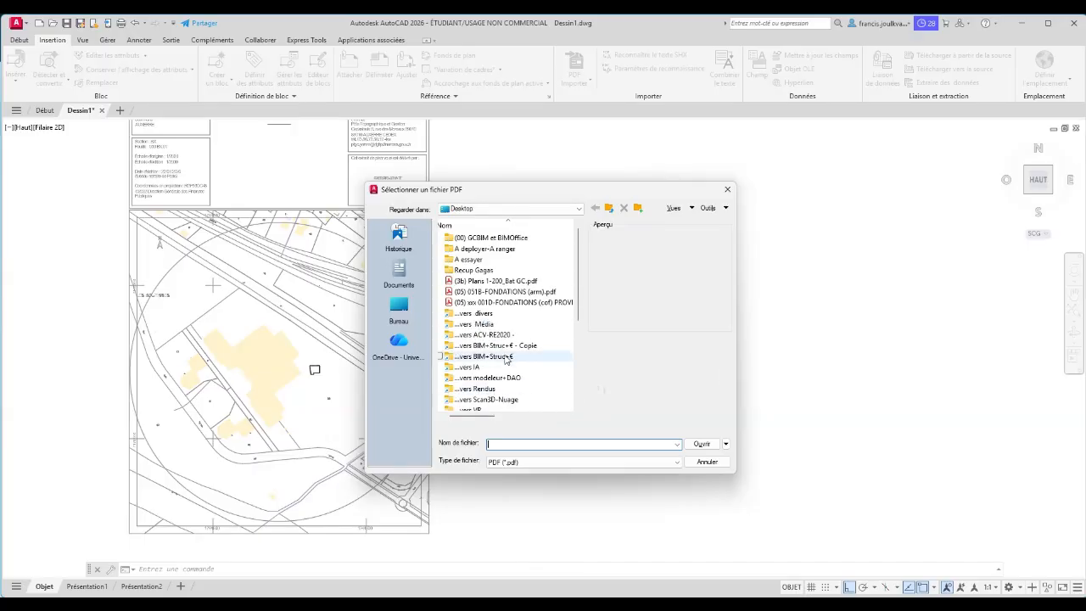
pyautogui.click(514, 283)
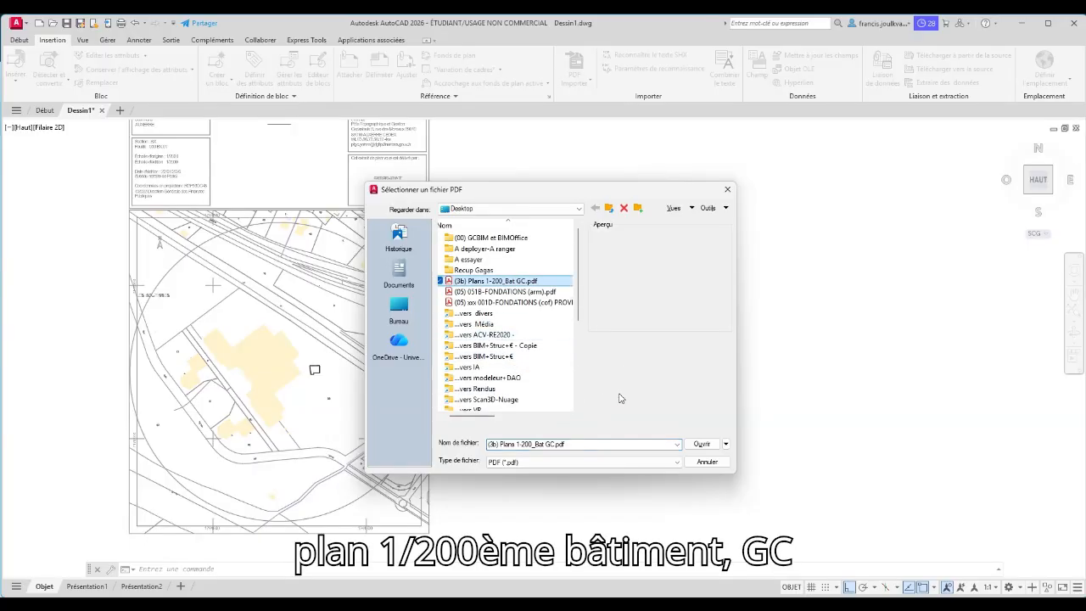
pyautogui.click(701, 444)
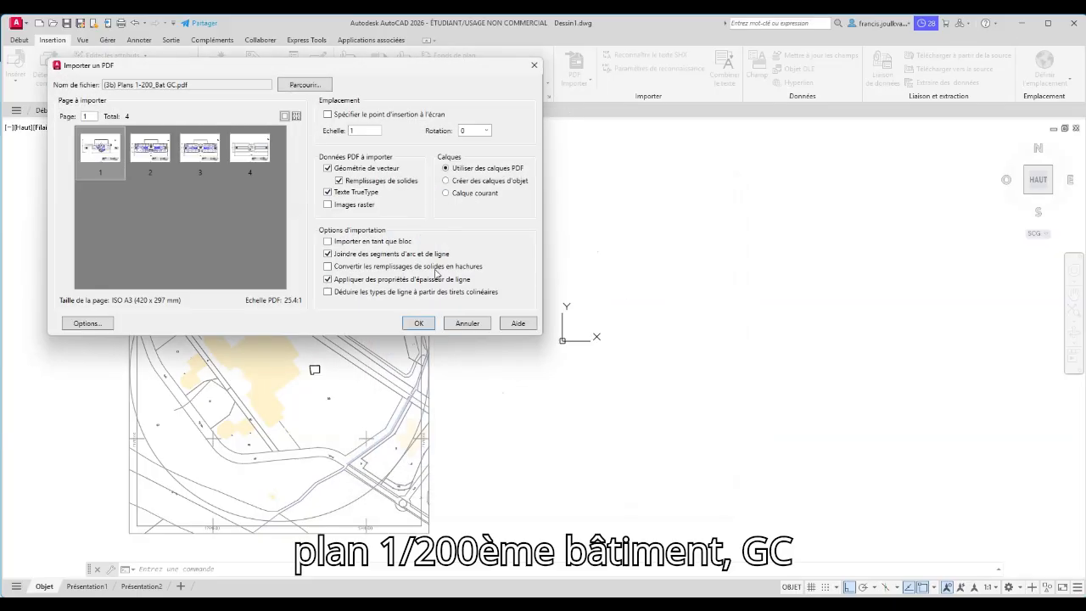
pyautogui.click(199, 171)
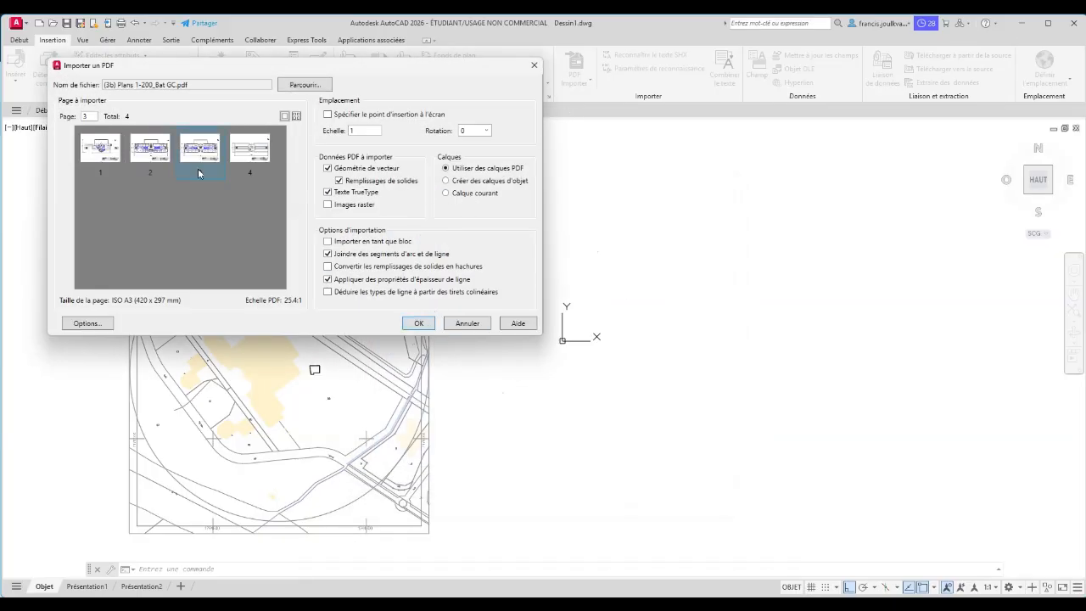
pyautogui.click(420, 321)
pyautogui.press('Escape')
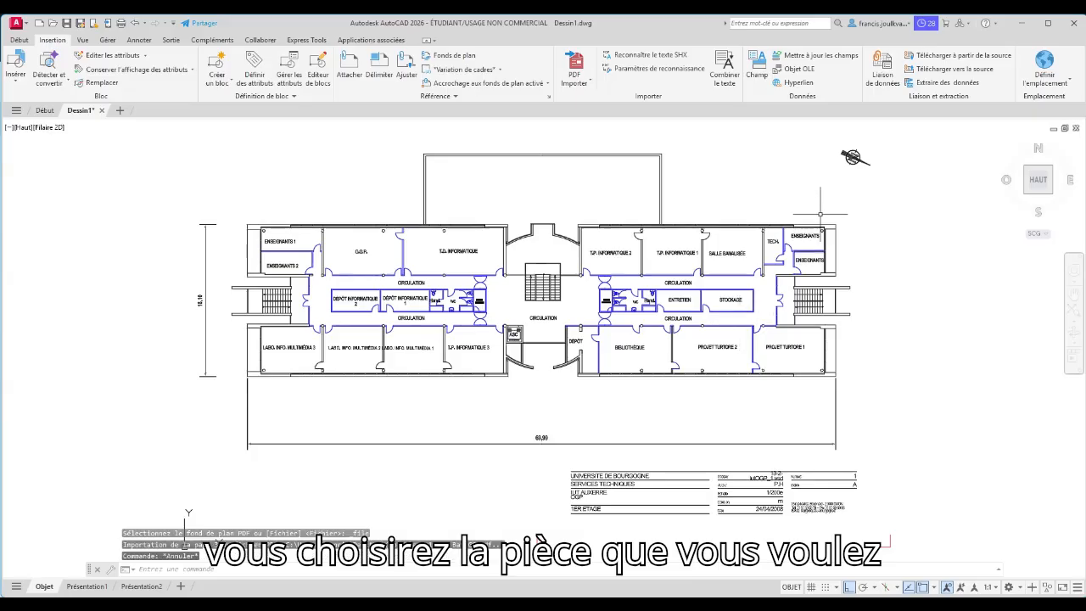
# Examine the imported floor plan's title-block scale and overall length dimension
pyautogui.click(826, 204)
pyautogui.click(723, 319)
pyautogui.press('Escape')
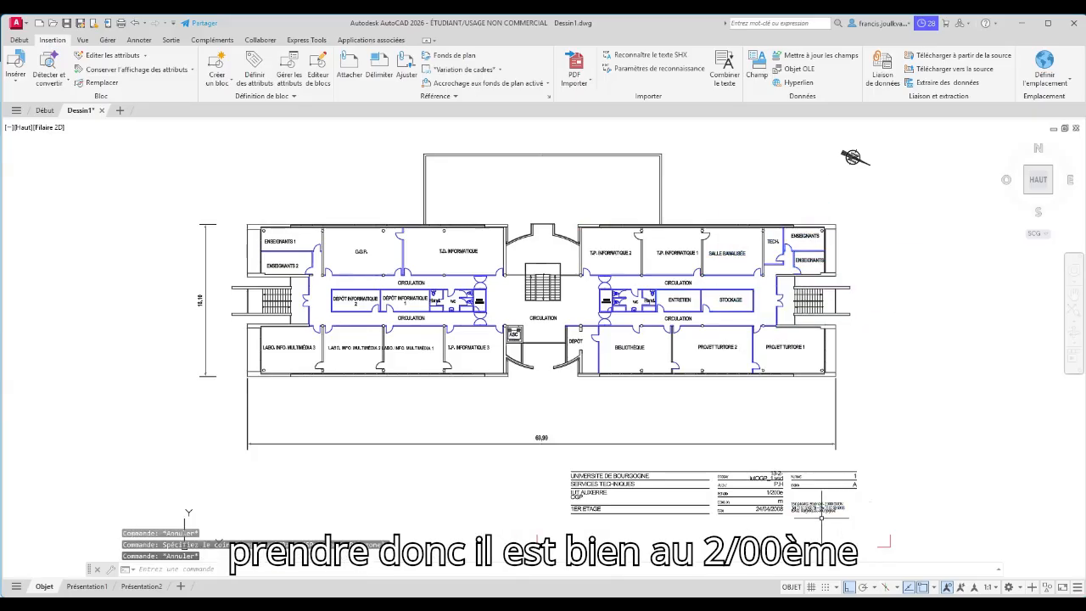
pyautogui.scroll(2, 864, 531)
pyautogui.moveTo(341, 311); pyautogui.dragTo(498, 226, button='middle')
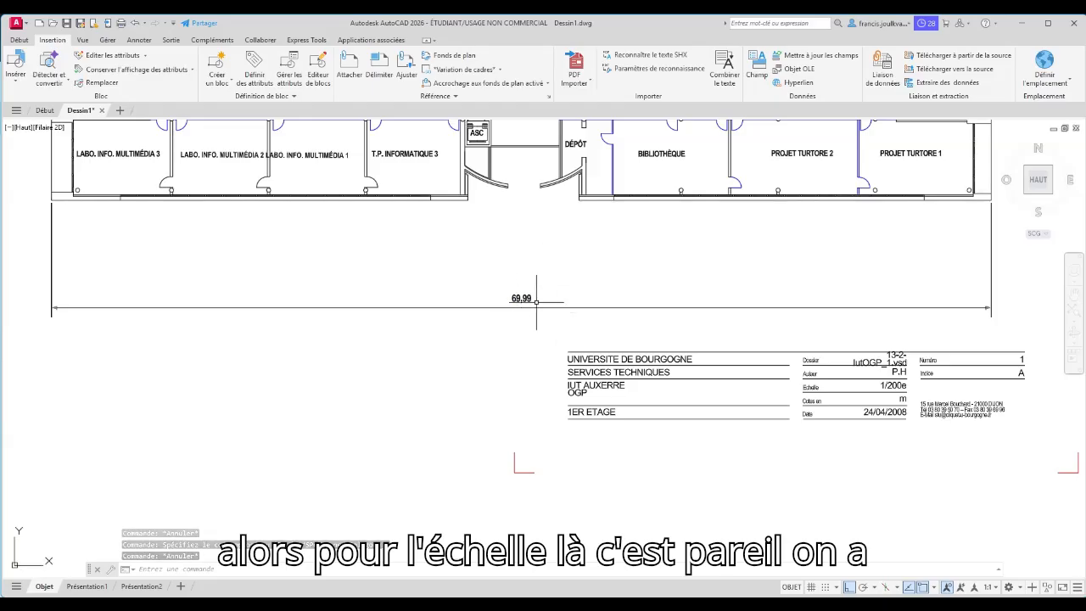
pyautogui.scroll(-4, 547, 287)
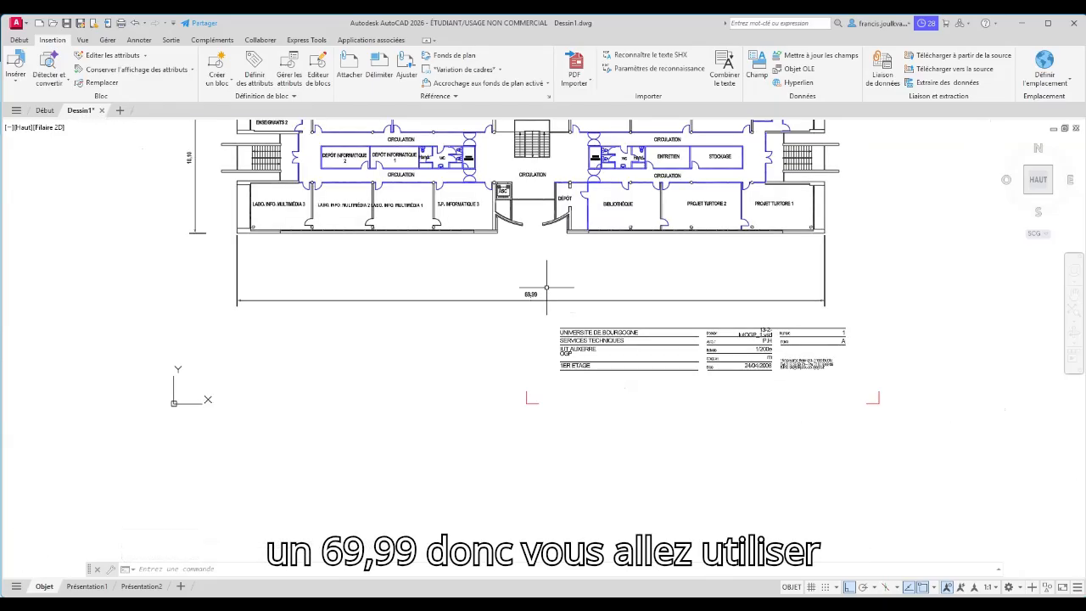
# Try to scale the whole imported floor plan from a picked base point using the Reference option
pyautogui.scroll(-4, 596, 275)
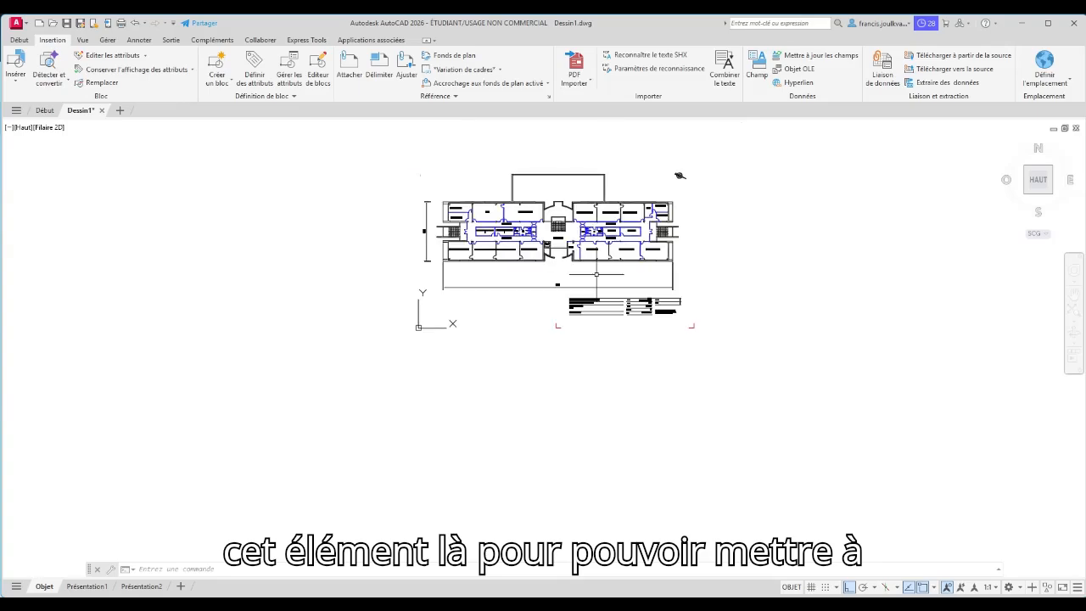
pyautogui.click(425, 168)
pyautogui.click(725, 395)
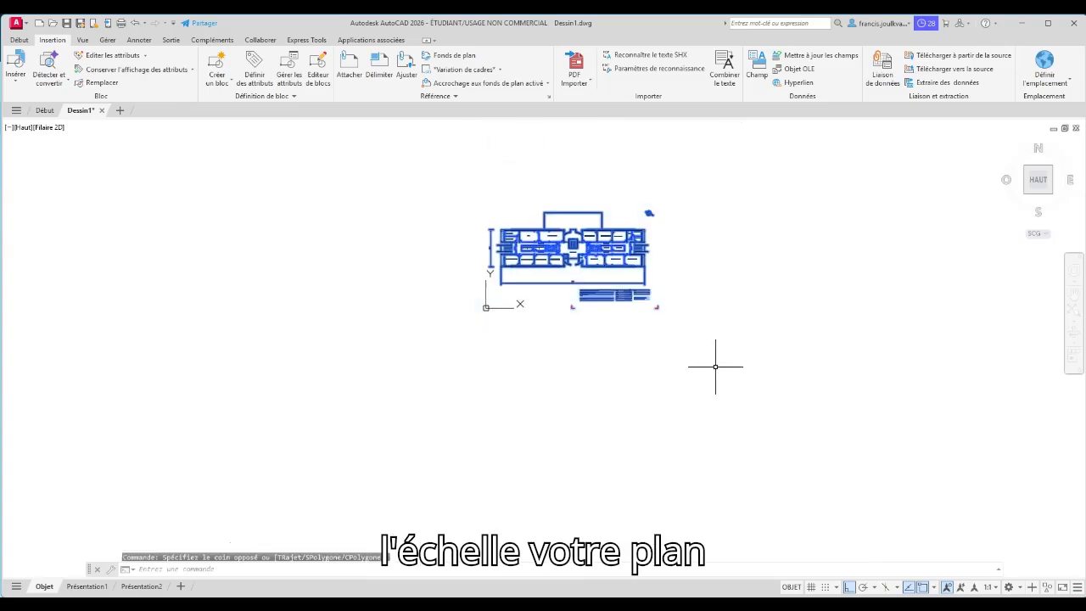
pyautogui.click(19, 40)
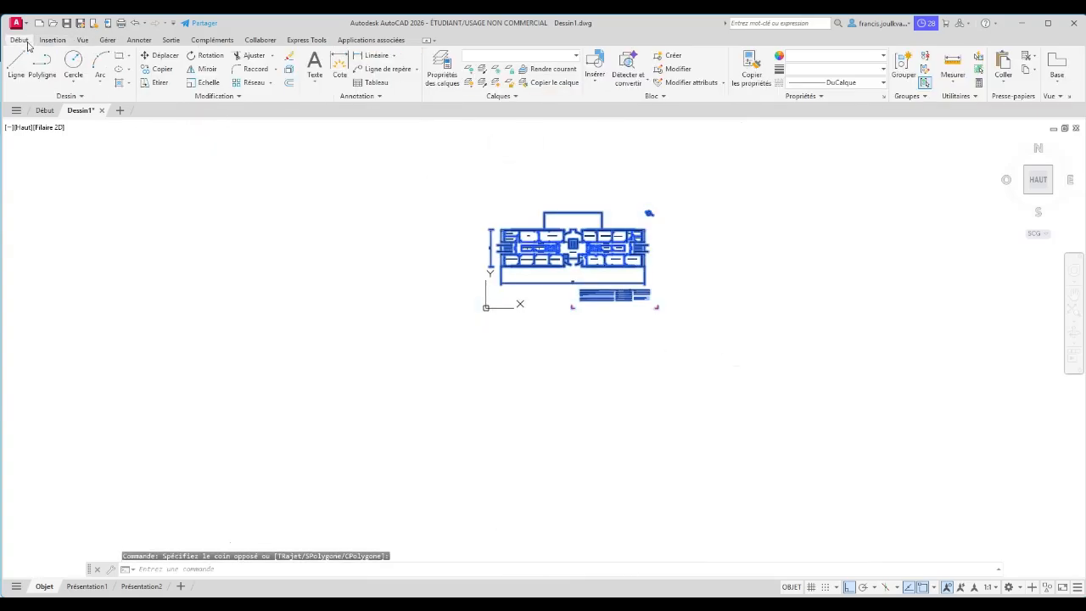
pyautogui.click(204, 82)
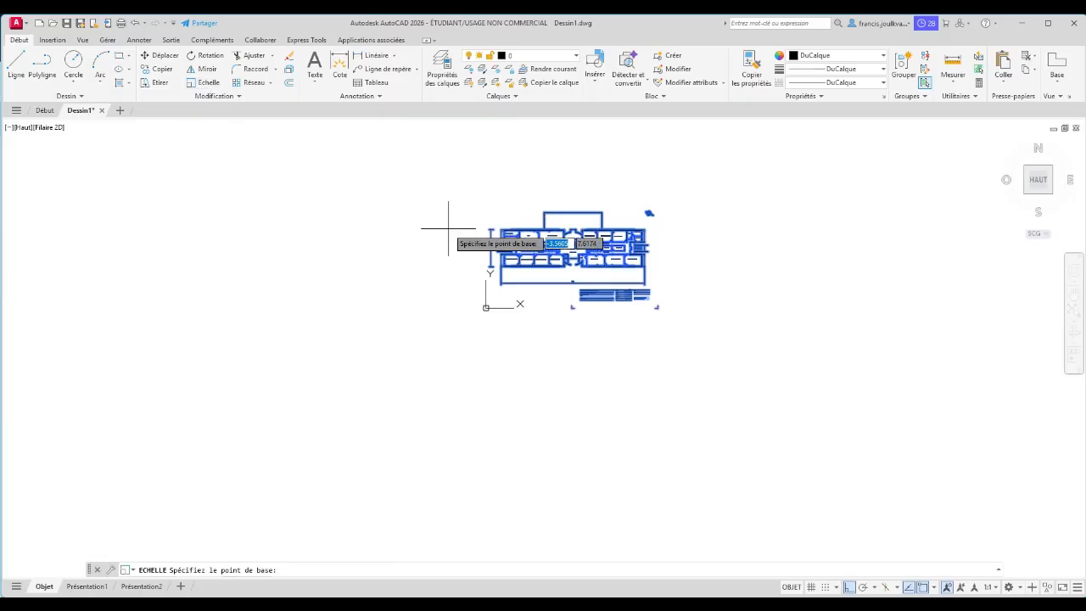
pyautogui.scroll(5, 483, 296)
pyautogui.click(521, 206)
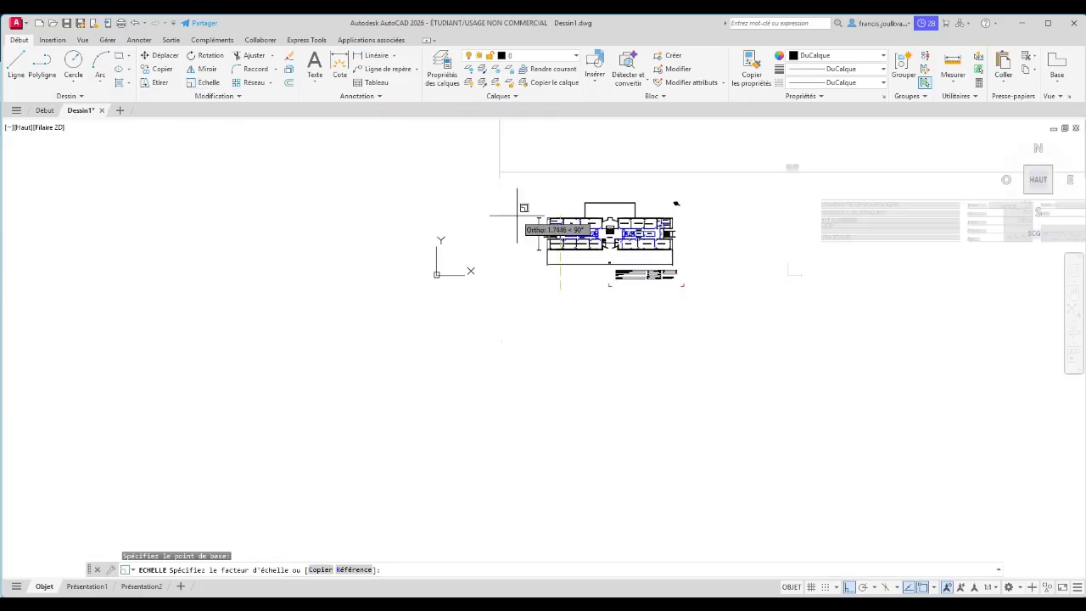
pyautogui.click(528, 203)
pyautogui.write('R')
pyautogui.press('Return')
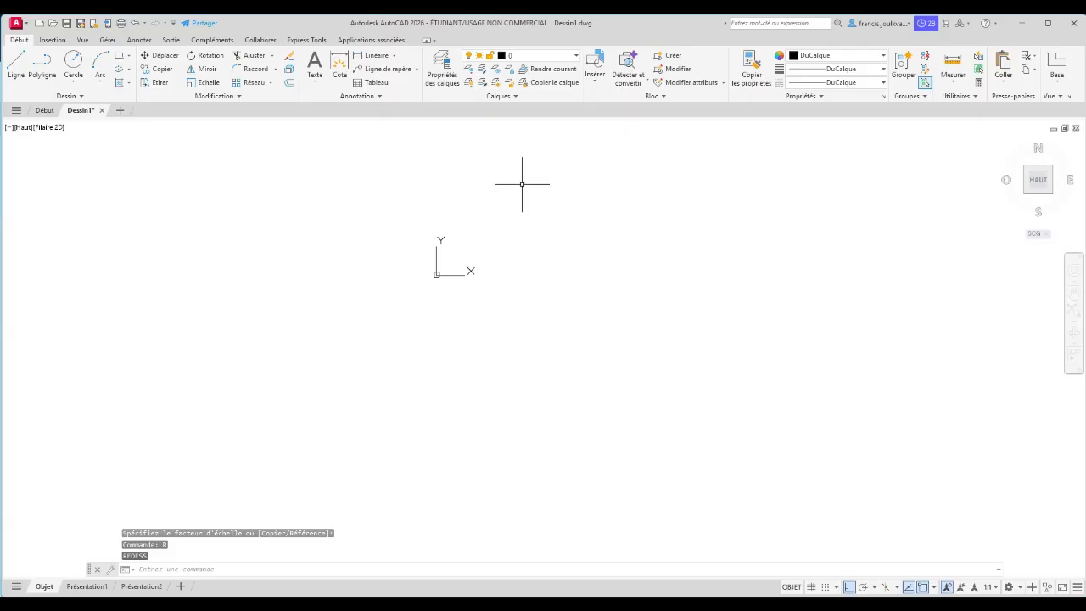
# Undo the floor plan's scaling and the PDF import
pyautogui.hotkey('ctrl', 'z')
pyautogui.hotkey('ctrl', 'z')
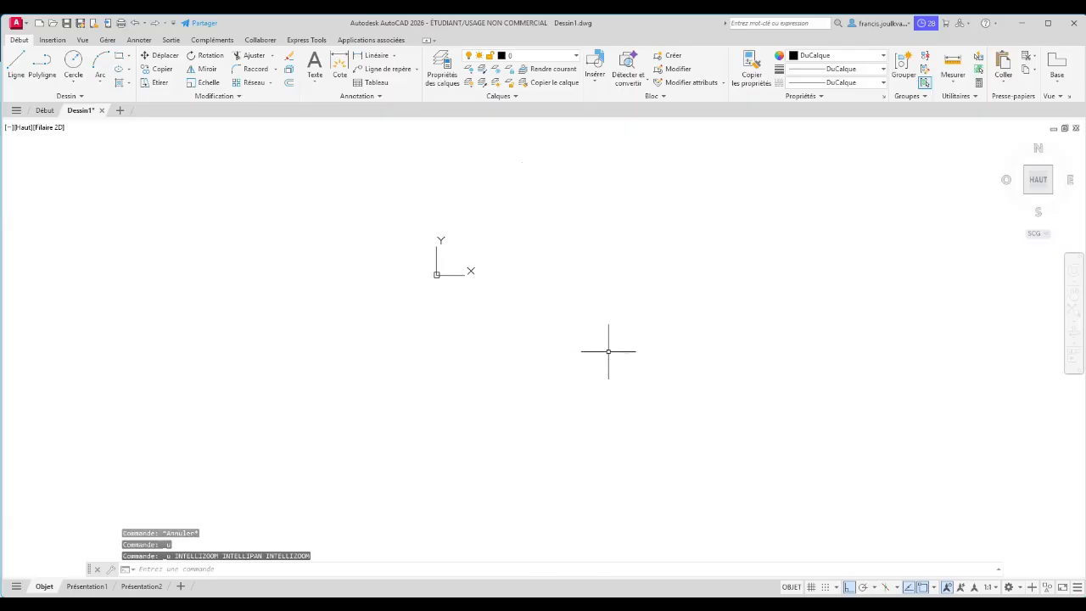
pyautogui.hotkey('ctrl', 'z')
pyautogui.hotkey('ctrl', 'z')
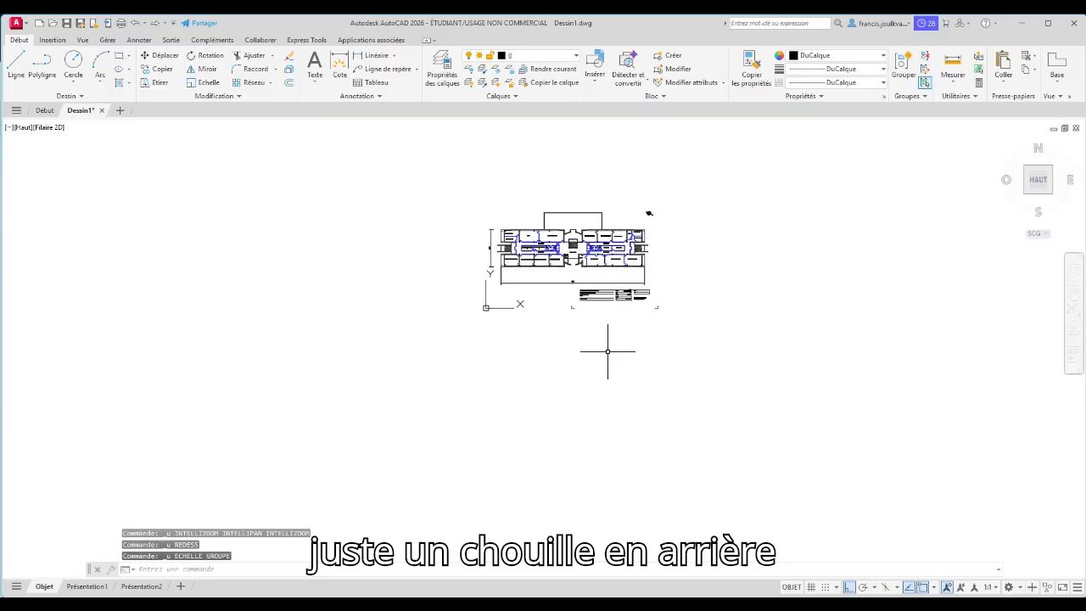
pyautogui.hotkey('ctrl', 'z')
pyautogui.hotkey('ctrl', 'z')
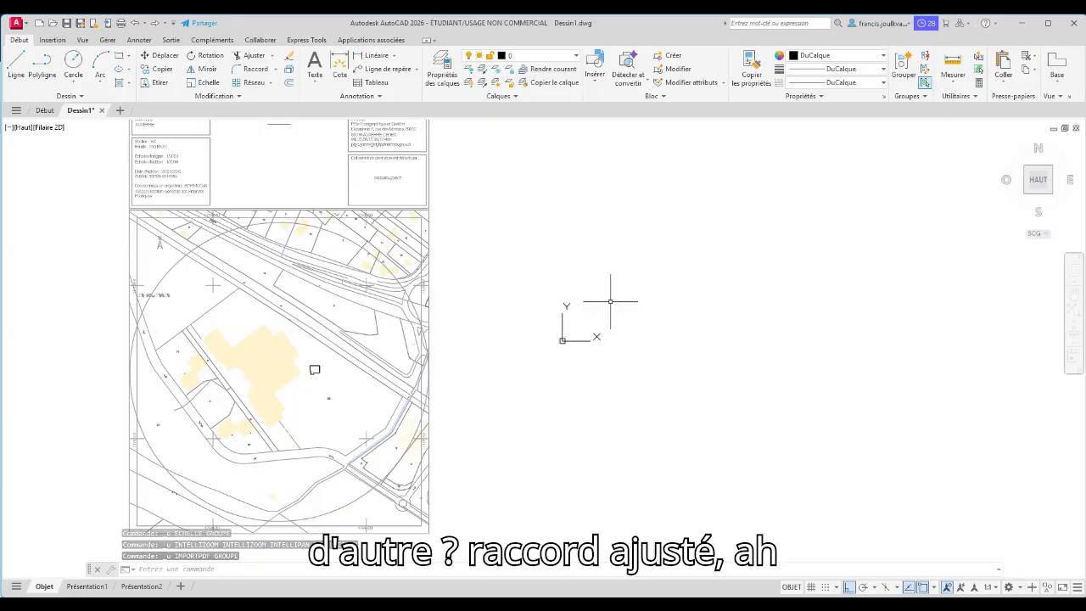
pyautogui.press('Escape')
# Fillet the inner lines at the house outline's recessed southern step into a sharp corner
pyautogui.moveTo(422, 251); pyautogui.dragTo(642, 177, button='middle')
pyautogui.scroll(5, 602, 286)
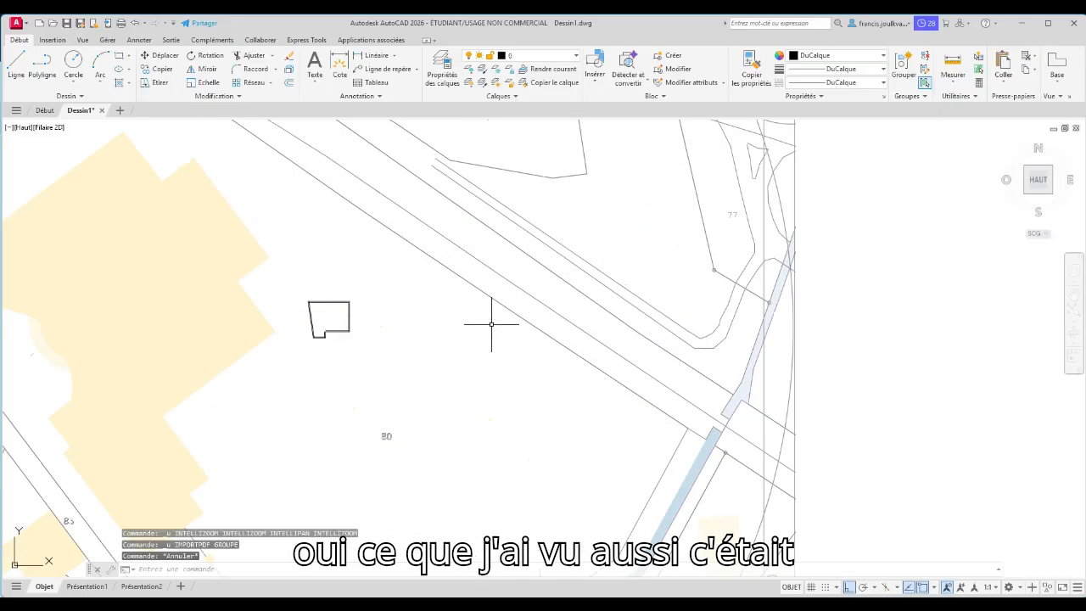
pyautogui.scroll(3, 495, 318)
pyautogui.scroll(-3, 416, 317)
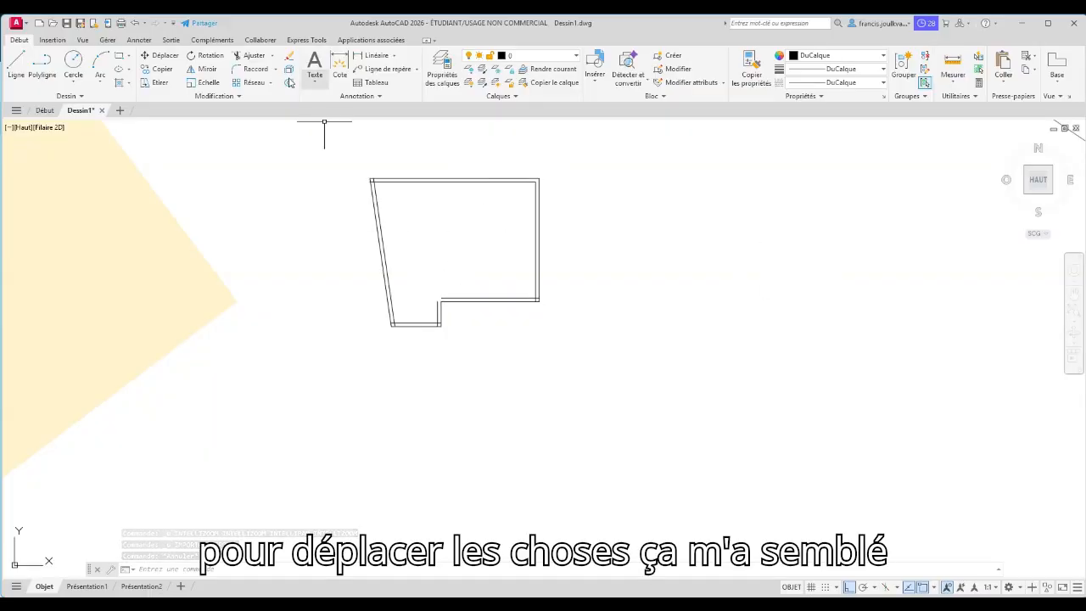
pyautogui.click(255, 69)
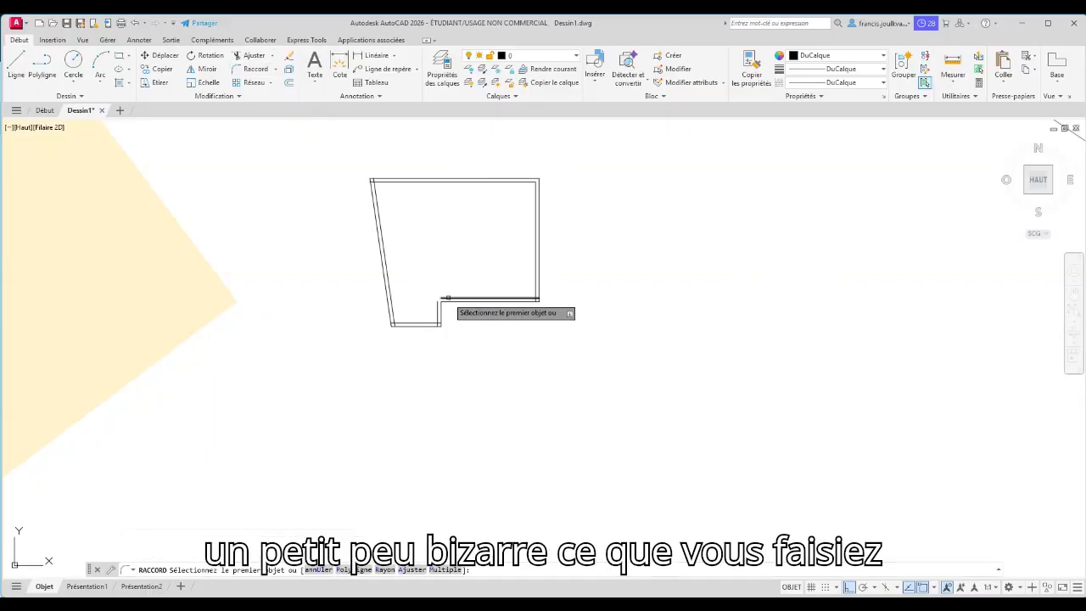
pyautogui.click(443, 299)
pyautogui.click(438, 307)
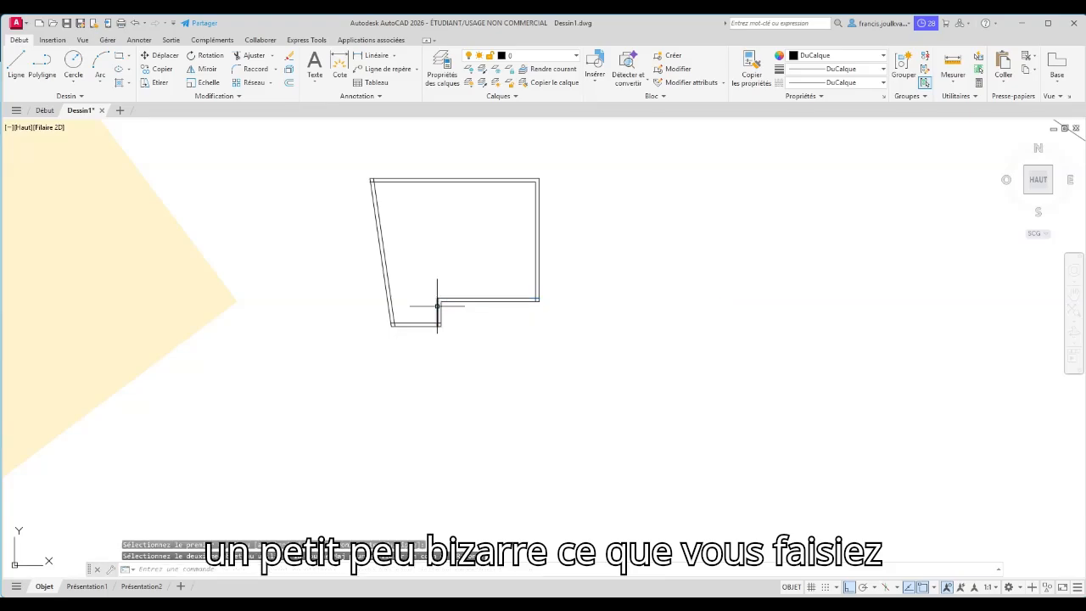
# Fillet the inner bottom line into sharp corners with the step's inner vertical line and the slanted inner west line
pyautogui.rightClick(429, 310)
pyautogui.click(438, 319)
pyautogui.click(437, 318)
pyautogui.click(432, 323)
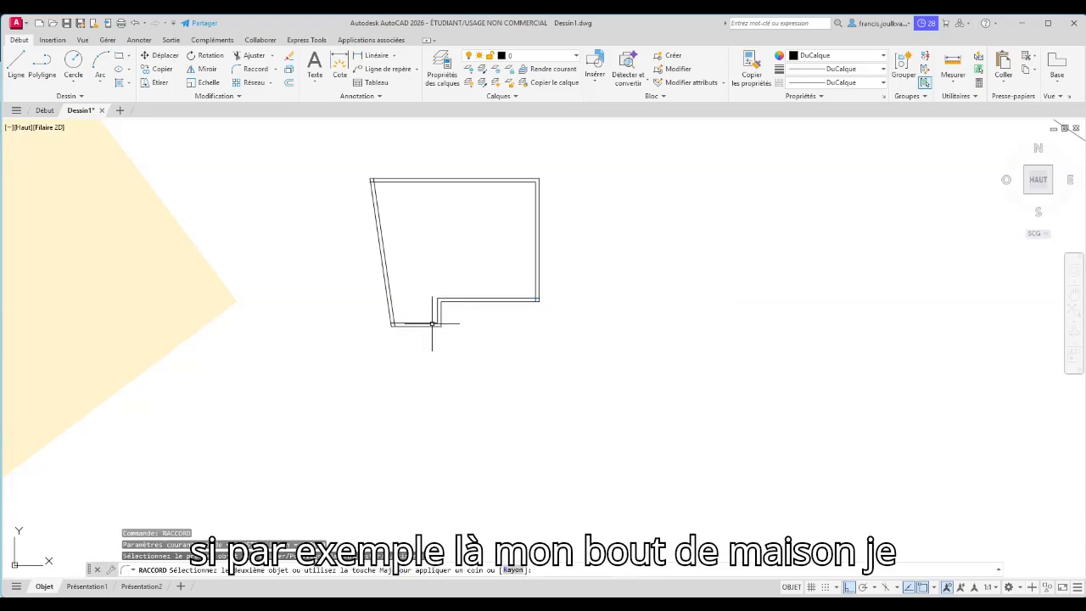
pyautogui.rightClick(422, 313)
pyautogui.click(426, 319)
pyautogui.click(412, 323)
pyautogui.click(390, 305)
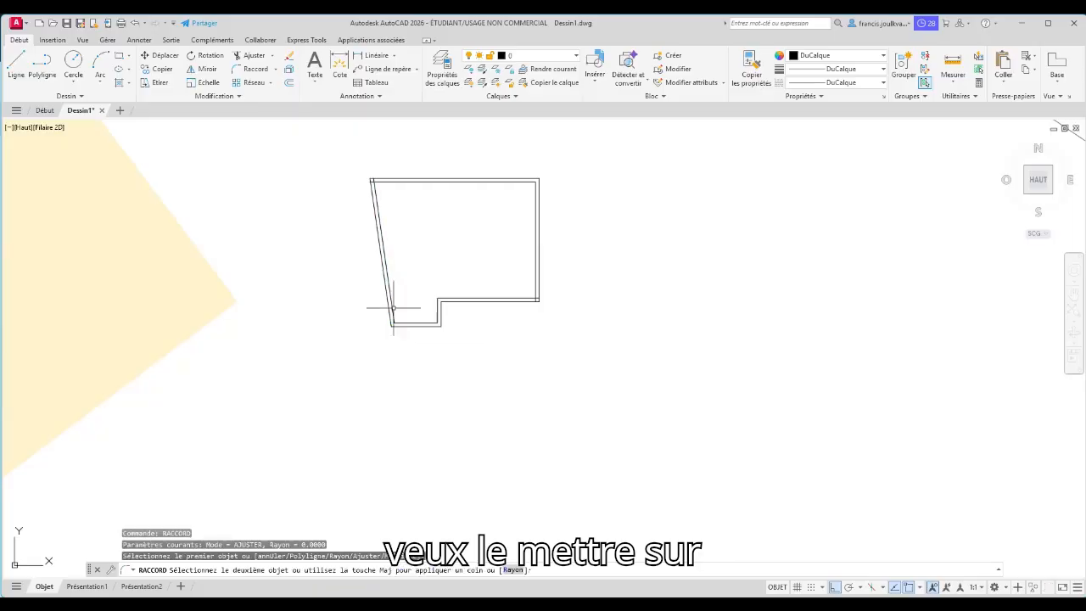
# Fillet the inner slanted west line and the inner north line of the house outline into a sharp corner
pyautogui.rightClick(393, 294)
pyautogui.click(407, 298)
pyautogui.click(374, 188)
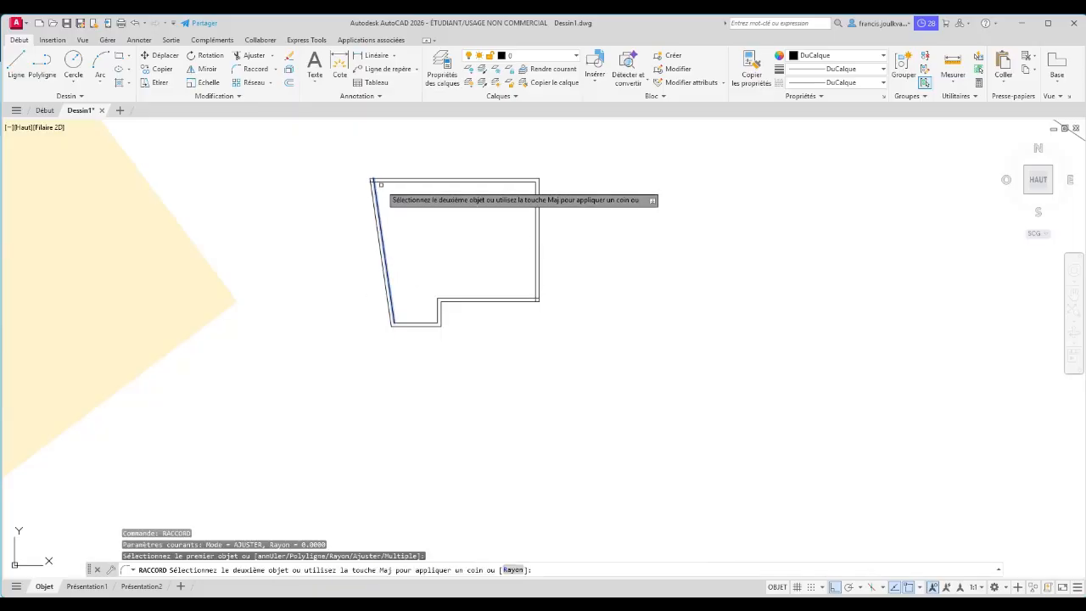
pyautogui.click(378, 179)
pyautogui.scroll(-8, 400, 383)
pyautogui.moveTo(400, 383); pyautogui.dragTo(389, 444, button='middle')
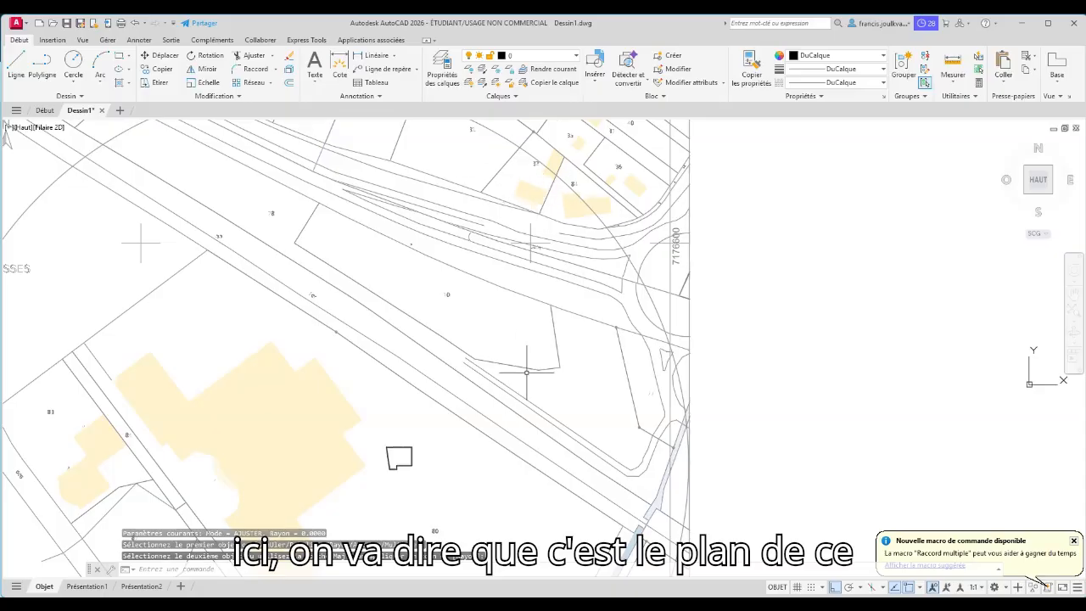
pyautogui.press('Escape')
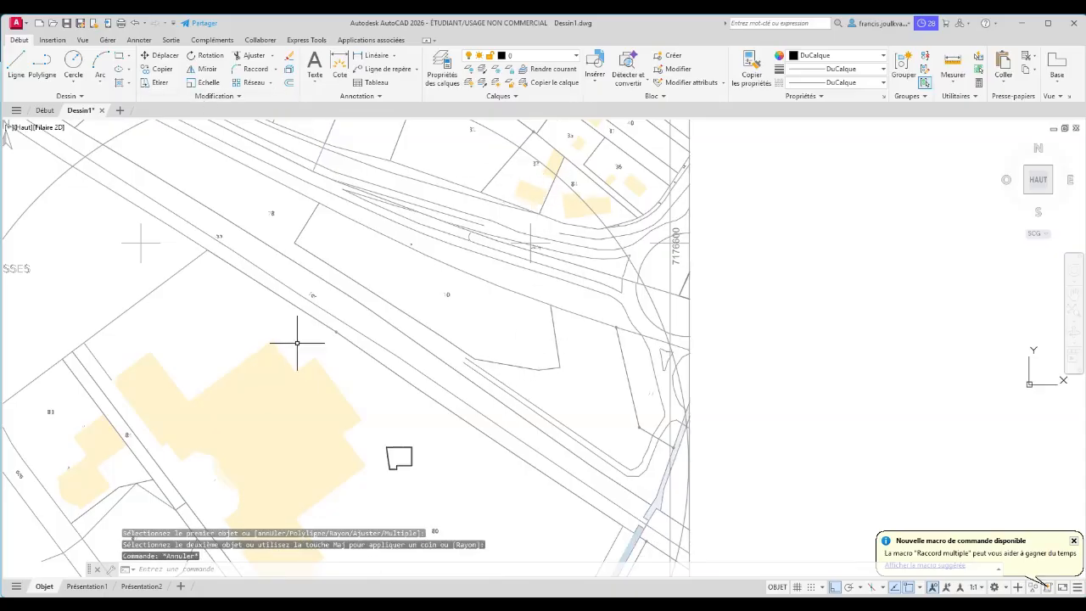
# Try to stretch the inner north wall line by its midpoint grip and undo the grip edit
pyautogui.click(378, 442)
pyautogui.click(436, 489)
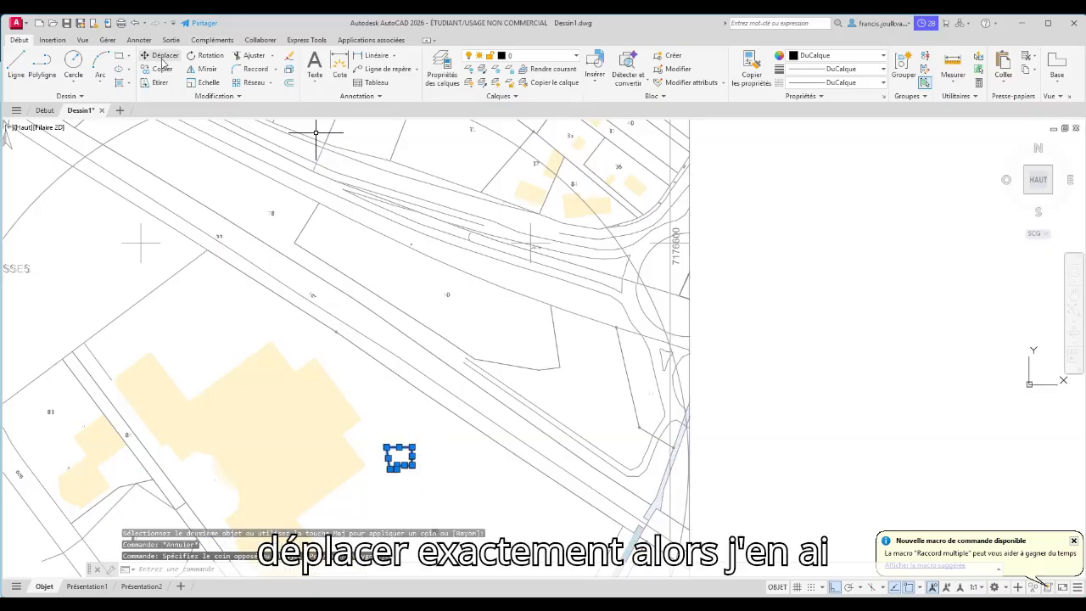
pyautogui.scroll(6, 388, 373)
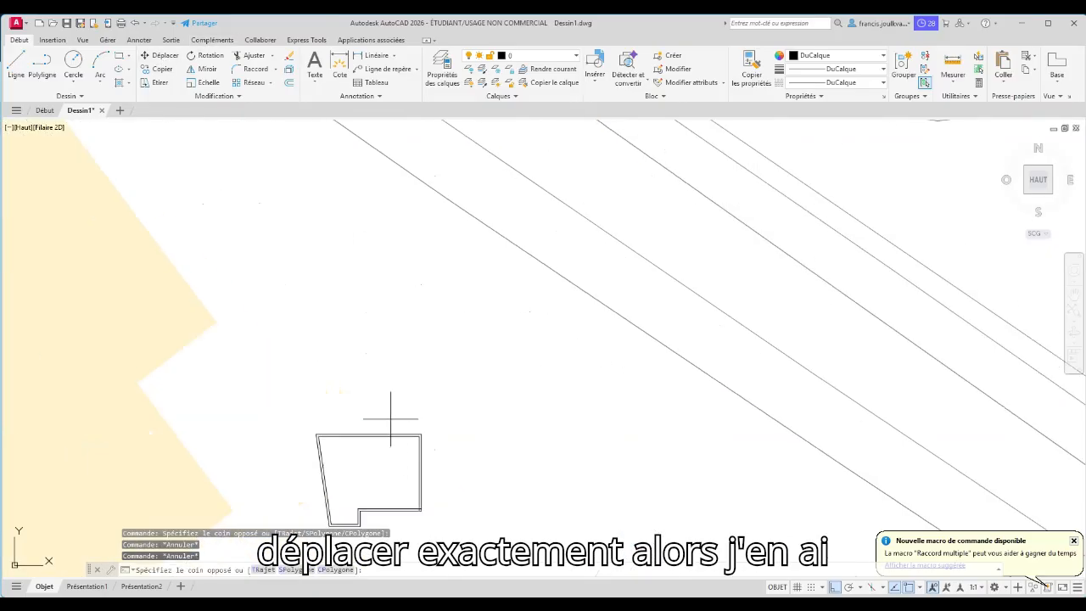
pyautogui.scroll(6, 368, 454)
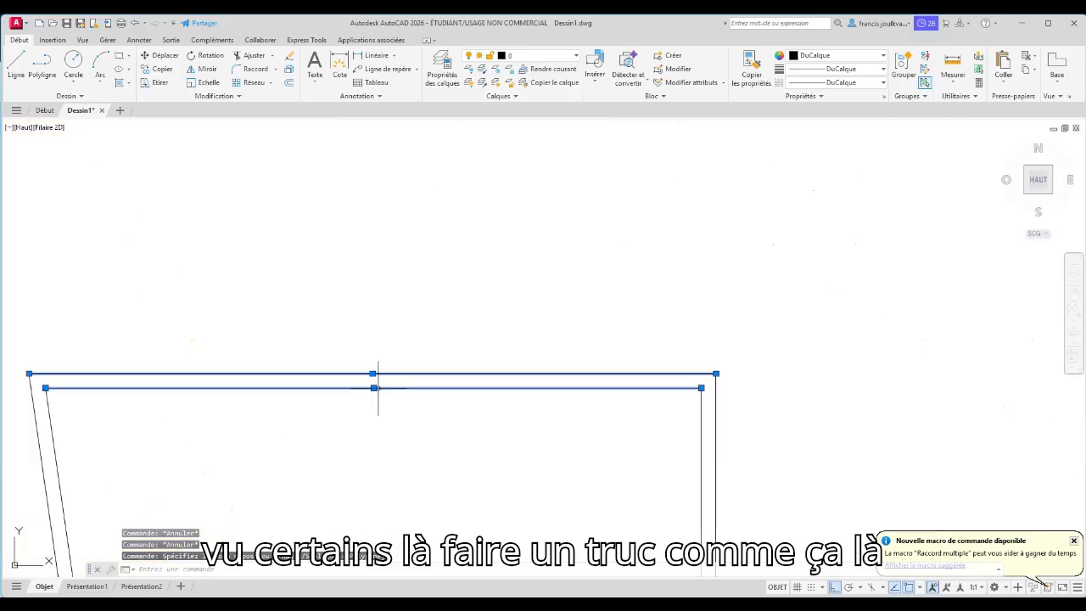
pyautogui.click(374, 388)
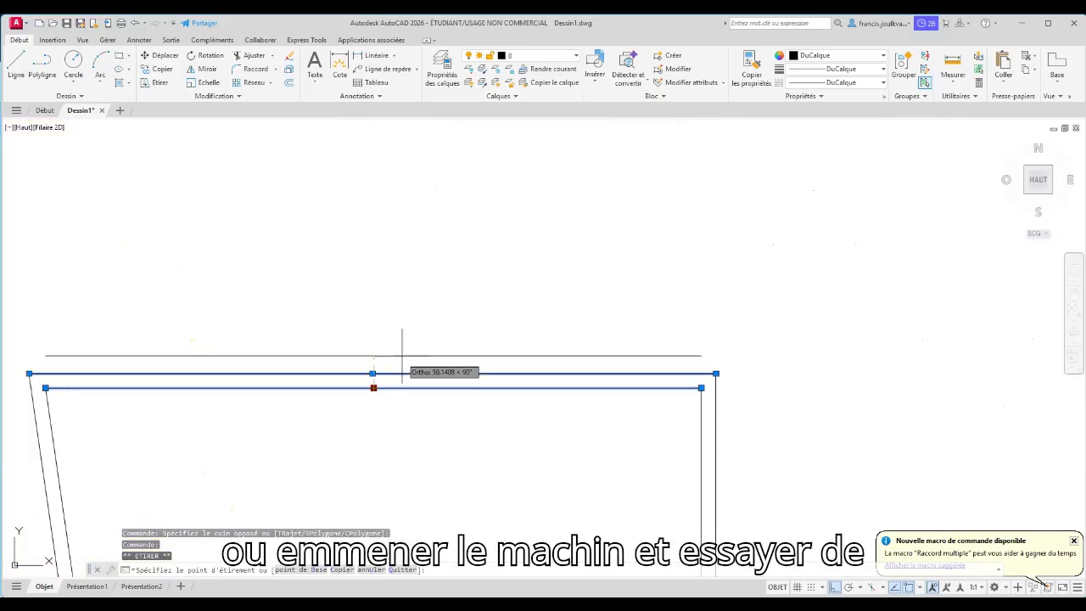
pyautogui.click(564, 184)
pyautogui.press('Escape')
pyautogui.hotkey('ctrl', 'z')
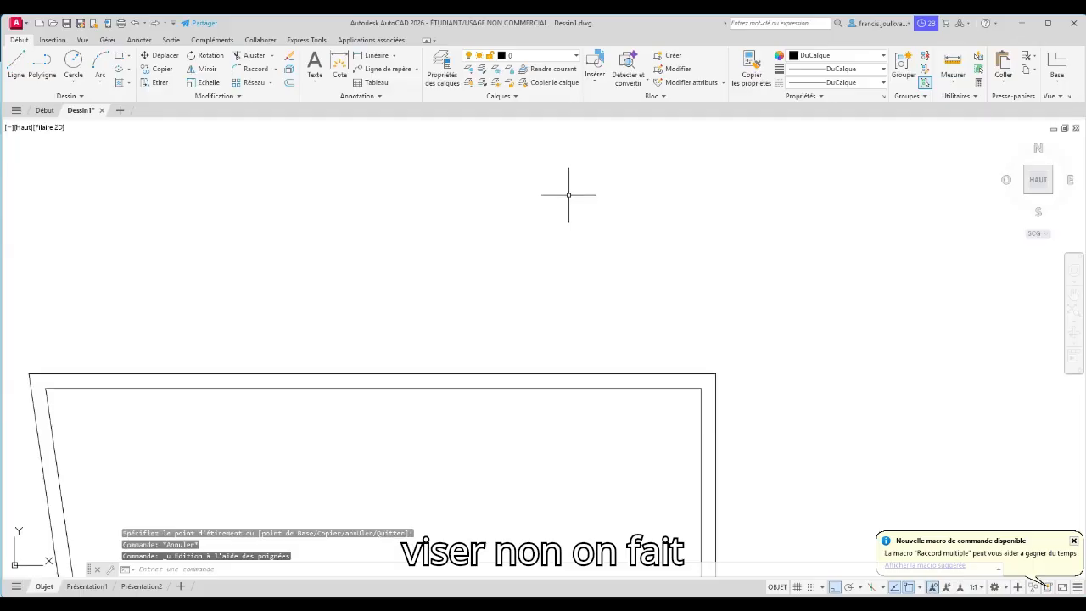
# Try to move the house outline from a base point outside it, turning Ortho mode off
pyautogui.scroll(-5, 564, 237)
pyautogui.scroll(-3, 562, 235)
pyautogui.click(586, 240)
pyautogui.click(497, 330)
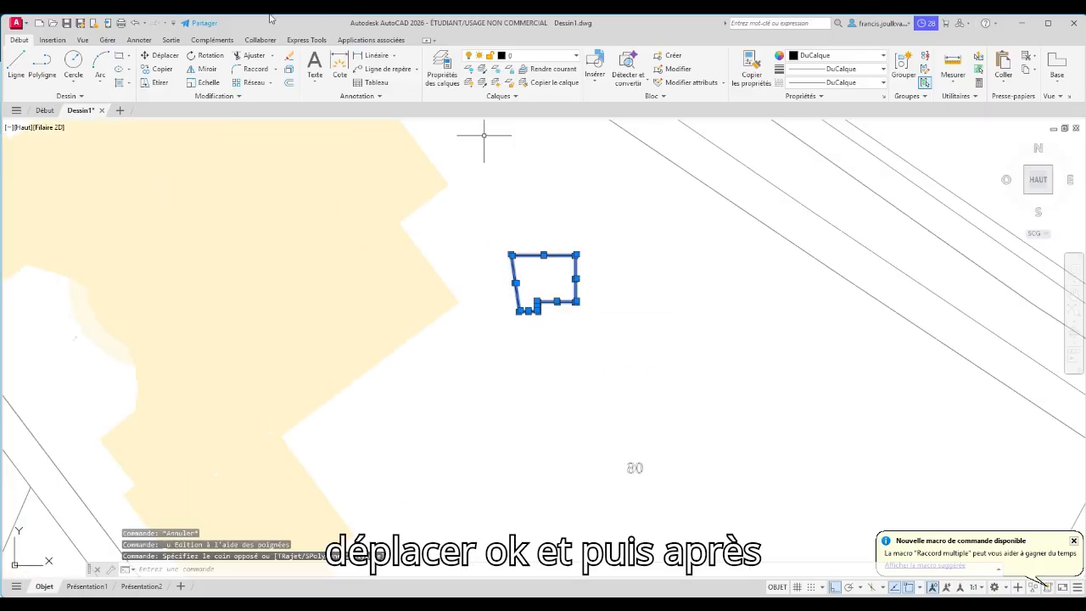
pyautogui.click(166, 57)
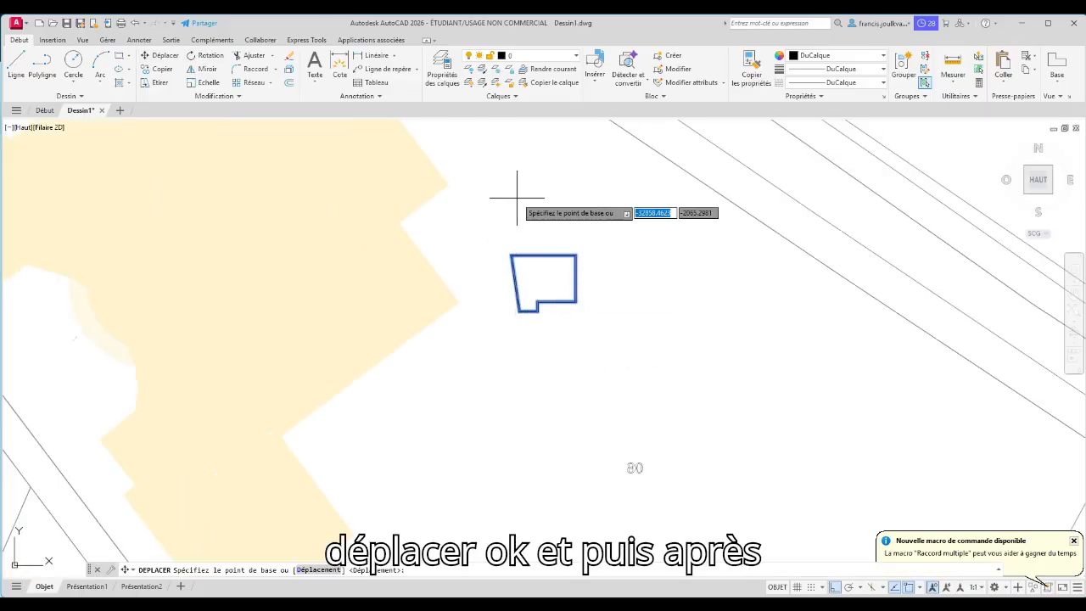
pyautogui.click(490, 242)
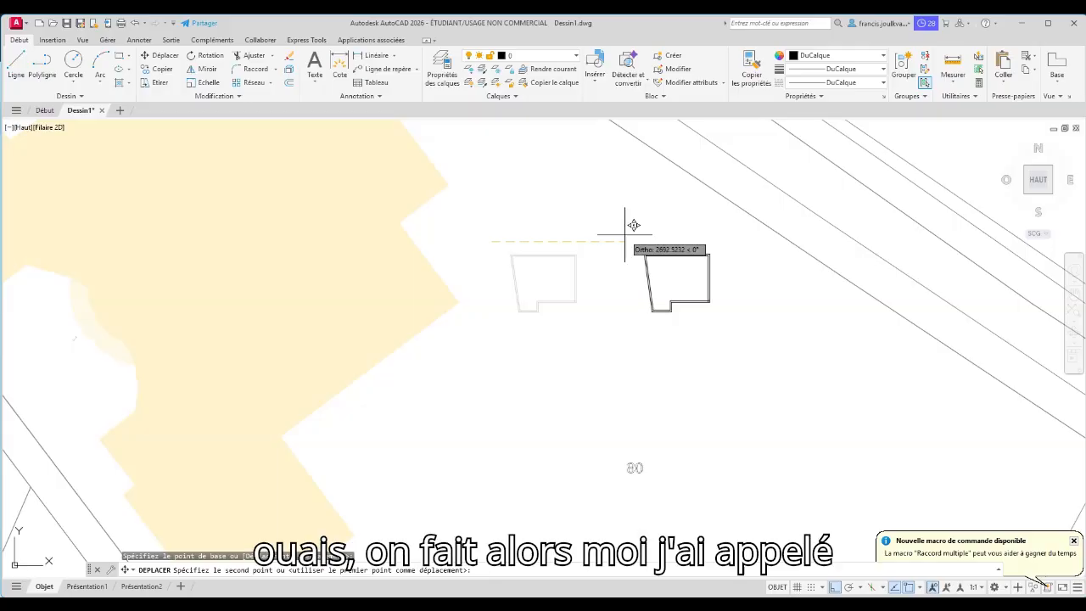
pyautogui.press('F8')
pyautogui.press('Escape')
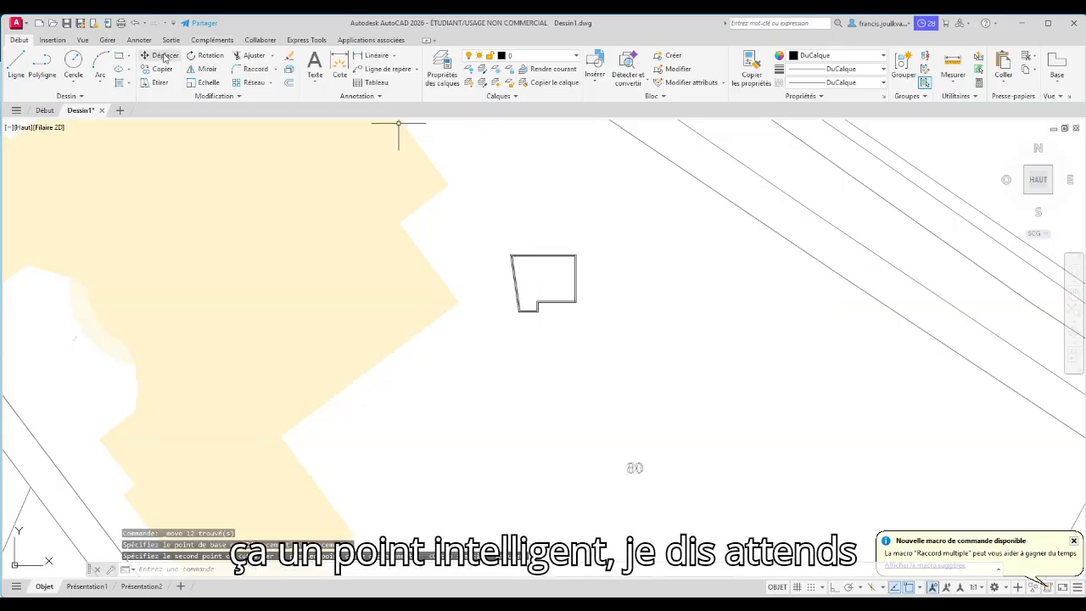
# Move the house outline by its outer northwest corner onto the northern corner of the yellow building just below parcel number 32
pyautogui.scroll(-6, 642, 248)
pyautogui.moveTo(642, 248); pyautogui.dragTo(528, 488, button='middle')
pyautogui.scroll(10, 603, 347)
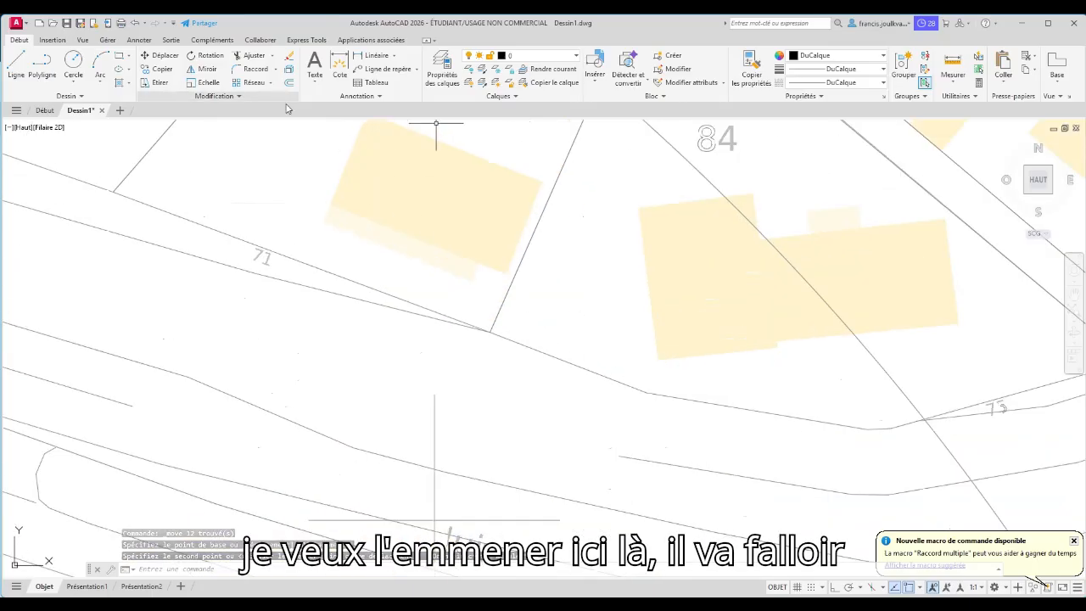
pyautogui.moveTo(396, 137); pyautogui.dragTo(424, 233, button='middle')
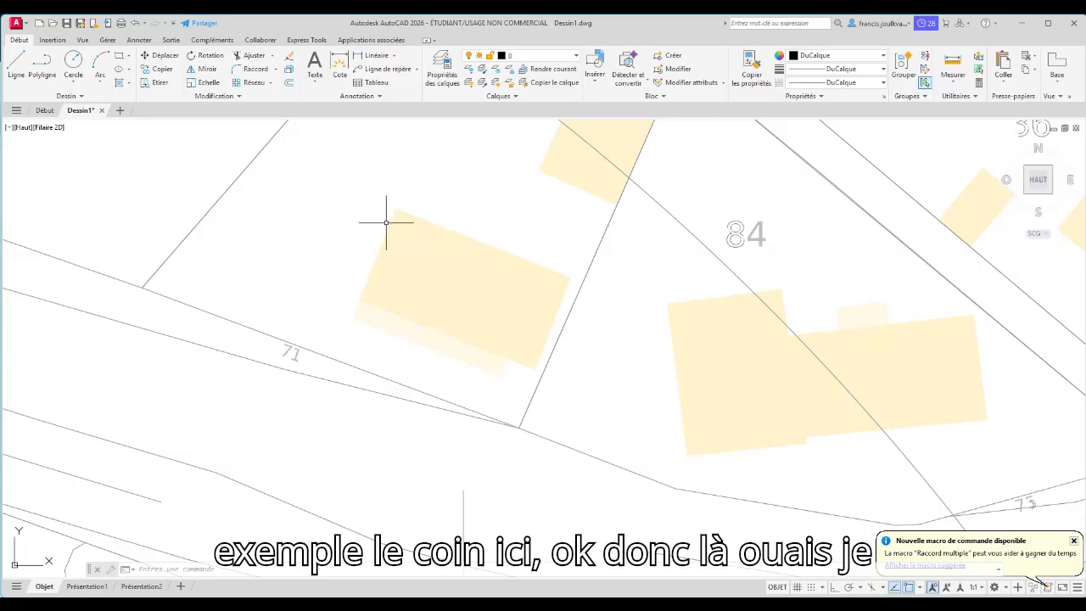
pyautogui.scroll(-10, 386, 224)
pyautogui.moveTo(379, 284); pyautogui.dragTo(405, 262, button='middle')
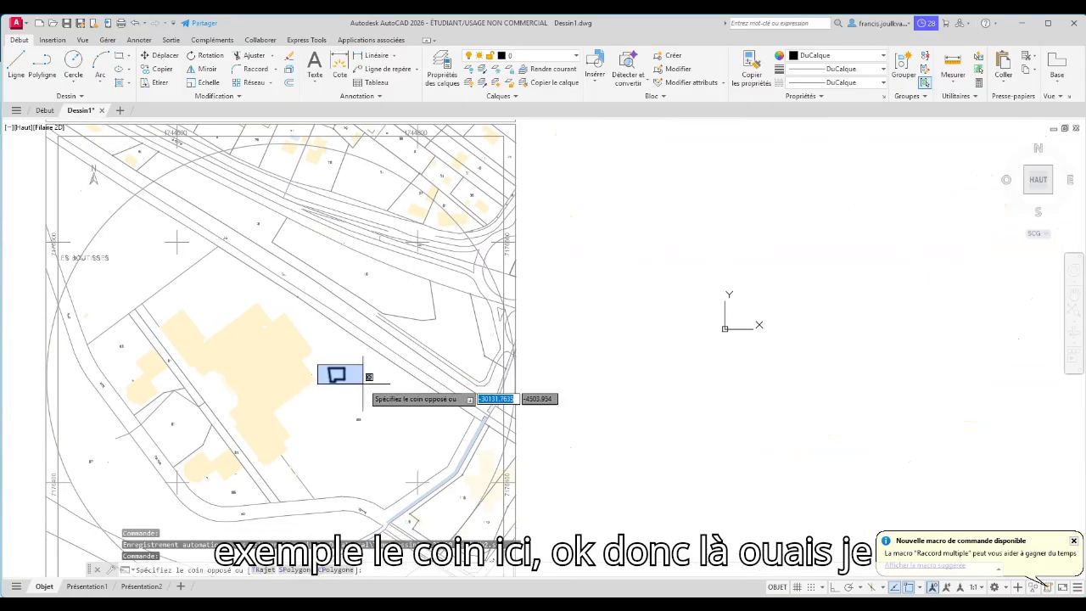
pyautogui.click(336, 374)
pyautogui.click(176, 58)
pyautogui.scroll(12, 315, 315)
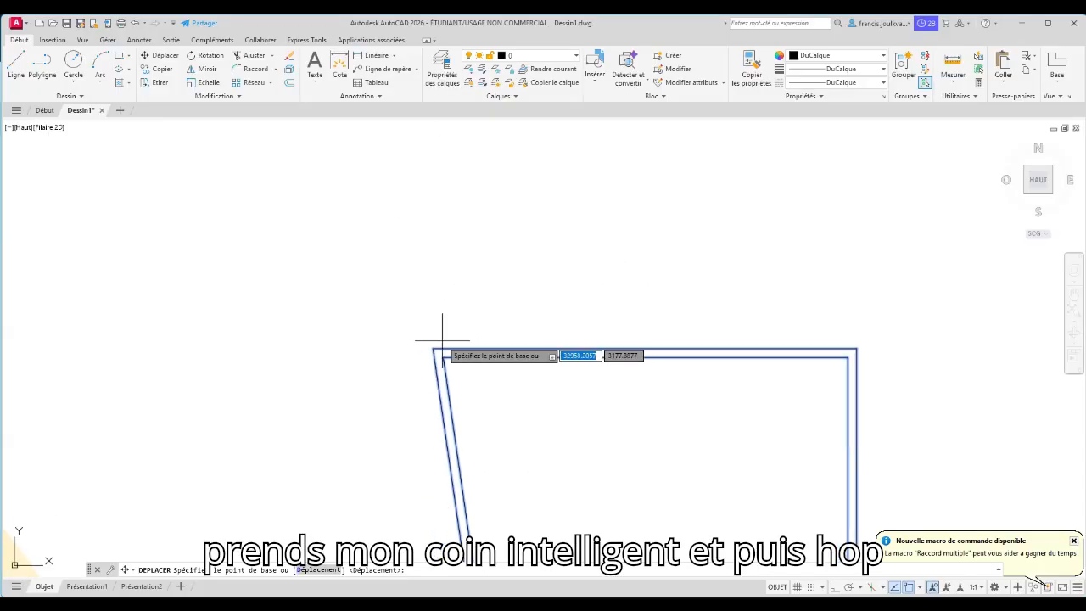
pyautogui.click(435, 349)
pyautogui.scroll(-8, 531, 302)
pyautogui.scroll(10, 531, 302)
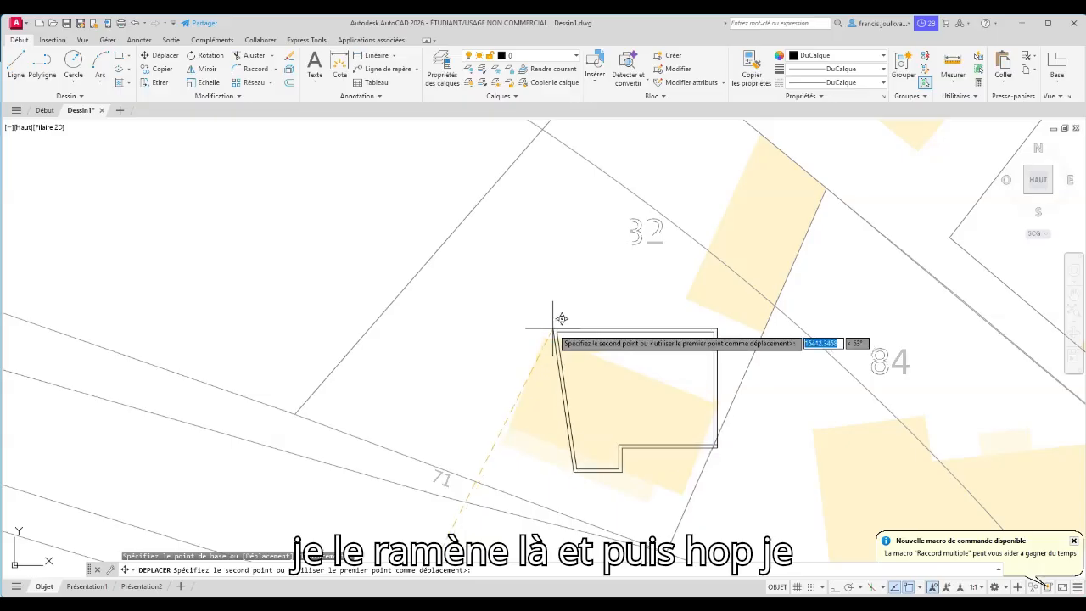
pyautogui.click(548, 338)
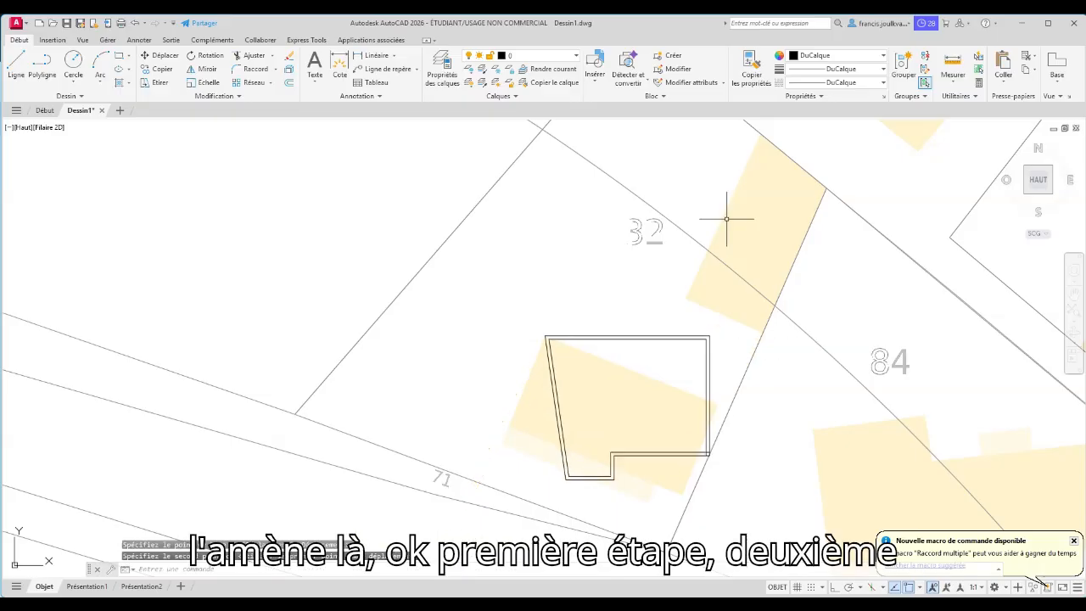
# Try to rotate the house outline about its outer northwest corner
pyautogui.click(204, 55)
pyautogui.click(524, 322)
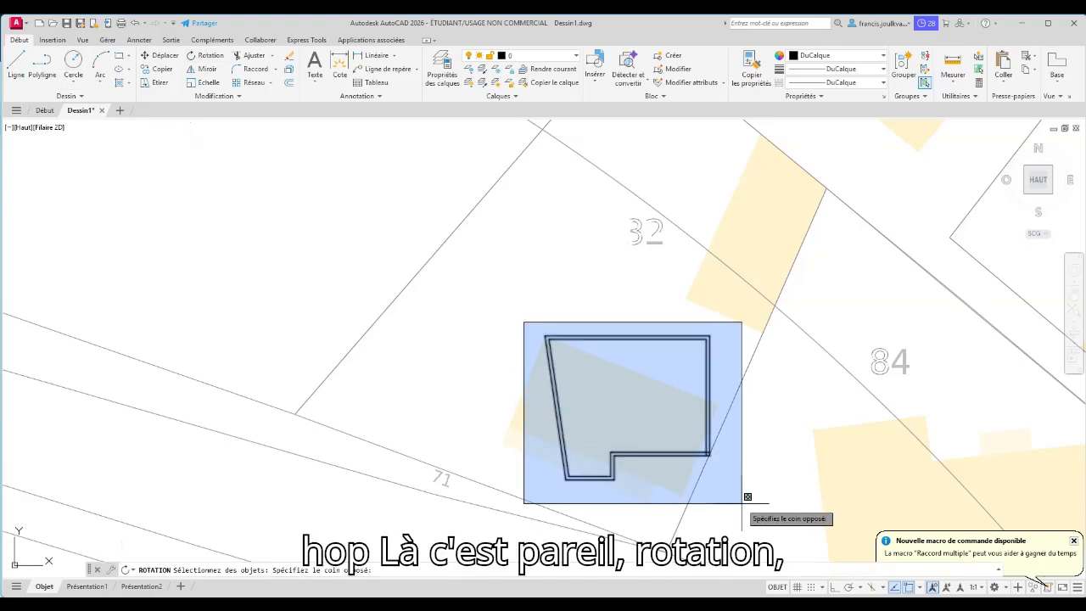
pyautogui.click(747, 497)
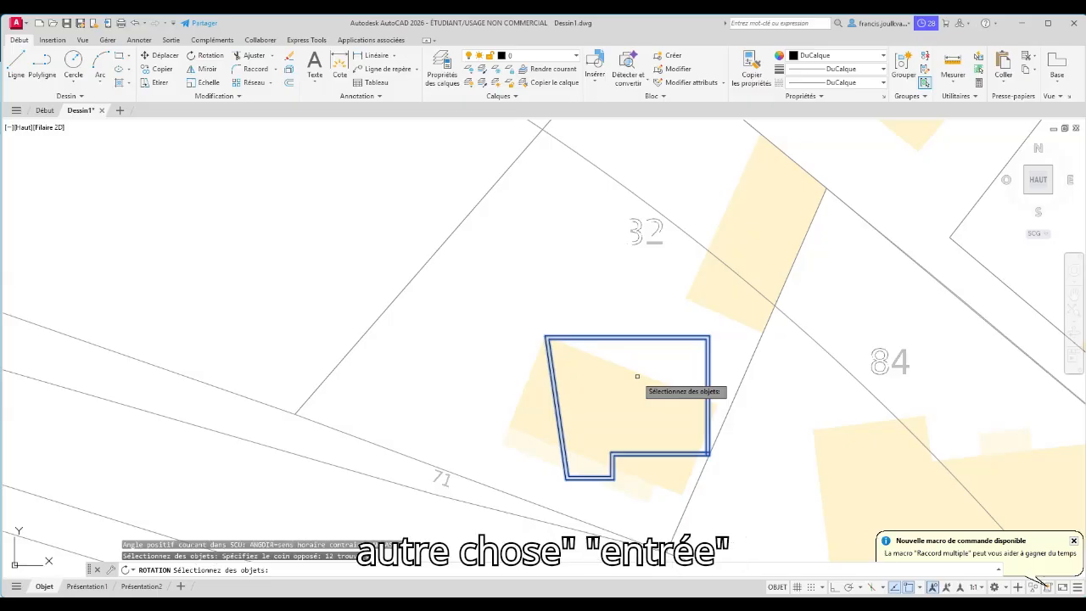
pyautogui.press('Return')
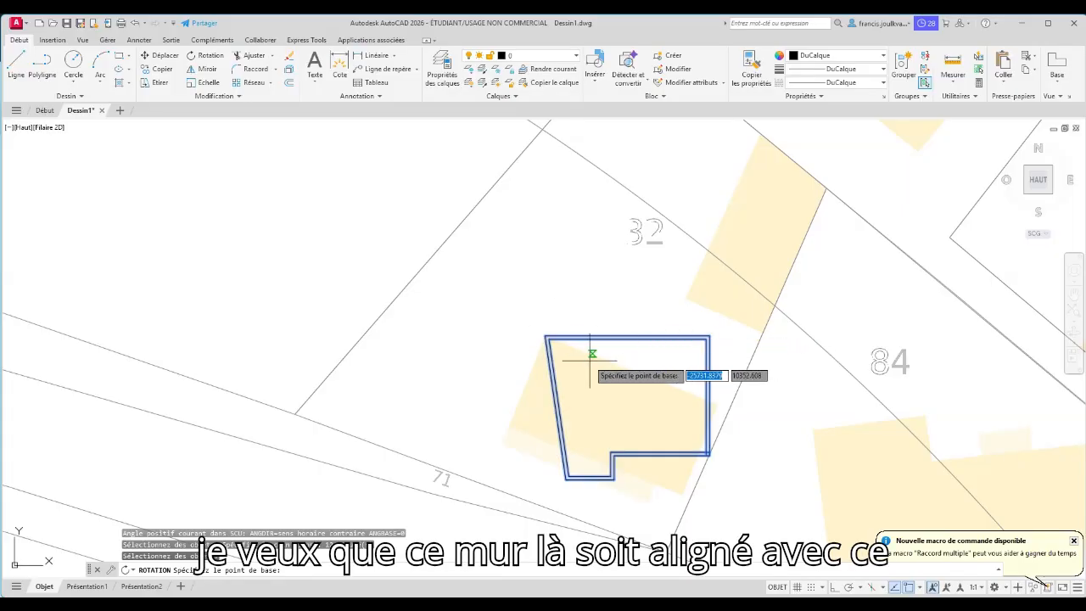
pyautogui.scroll(4, 513, 311)
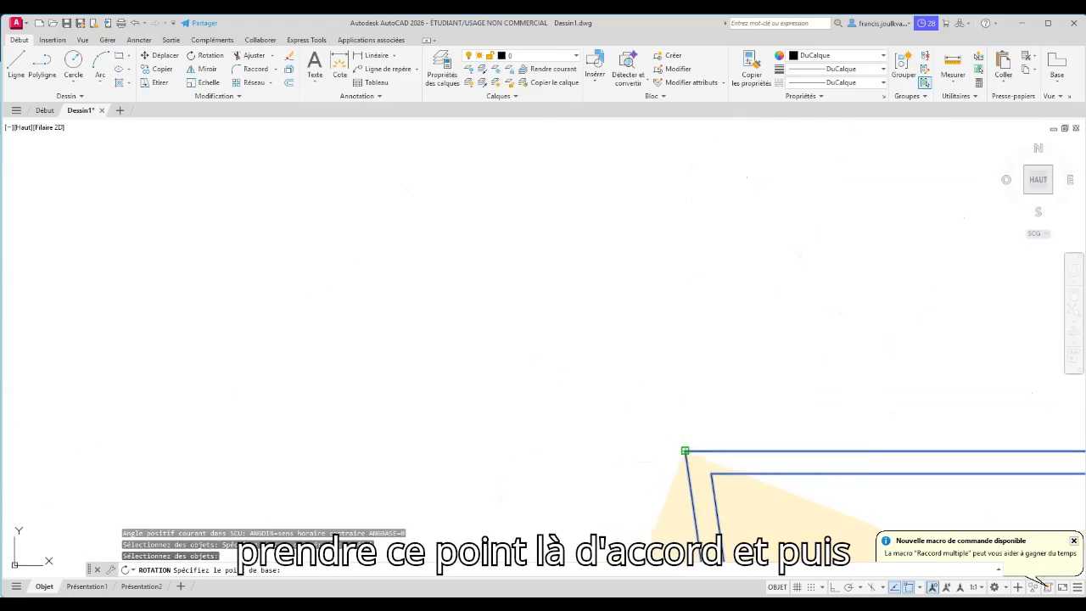
pyautogui.click(686, 451)
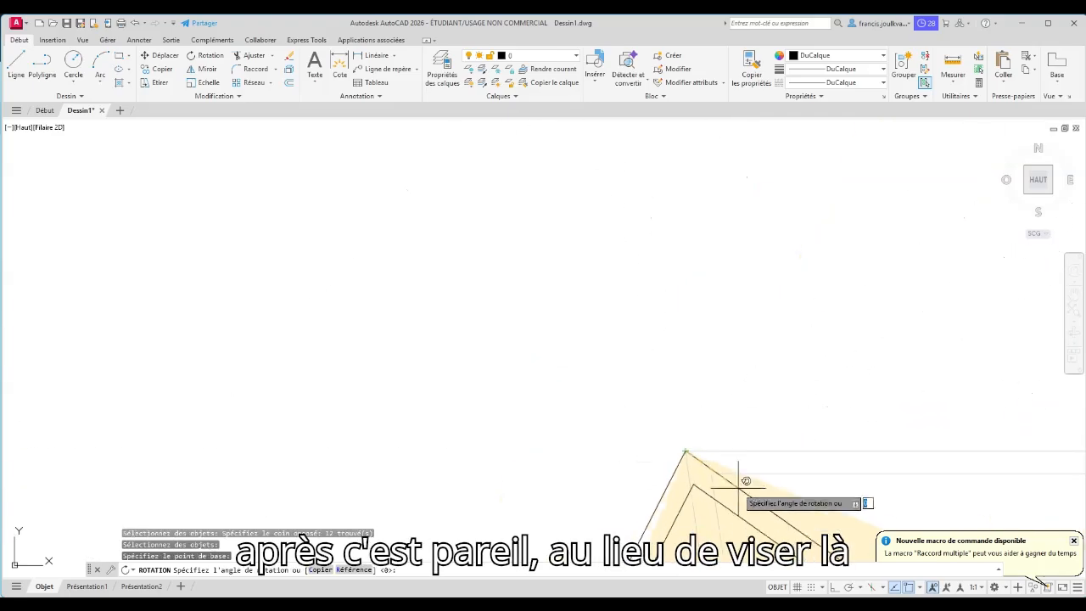
pyautogui.scroll(-4, 769, 425)
pyautogui.moveTo(772, 423); pyautogui.dragTo(479, 225, button='middle')
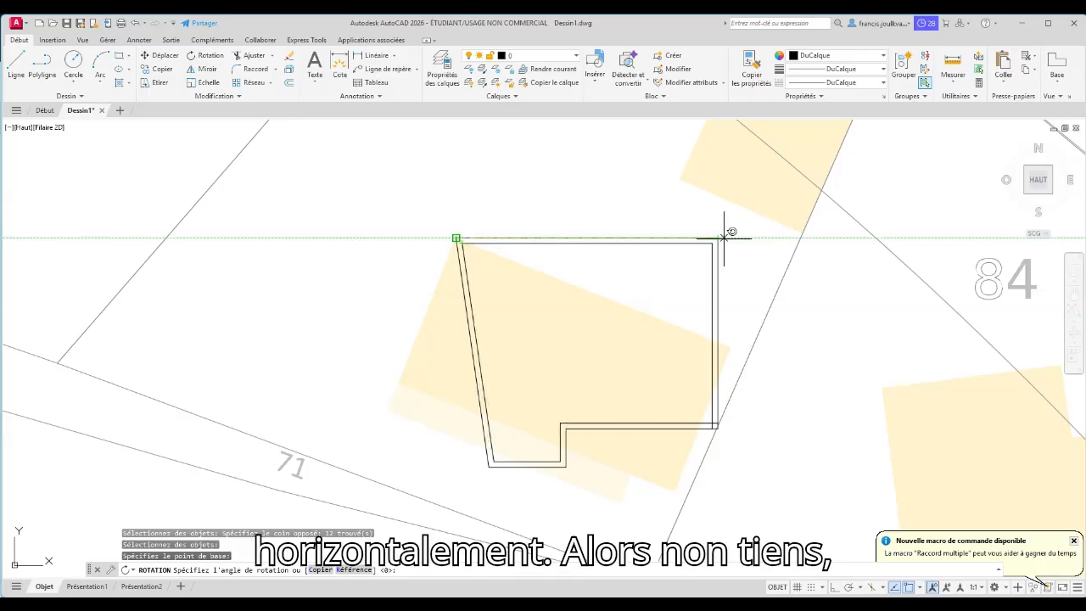
pyautogui.click(729, 234)
pyautogui.click(463, 280)
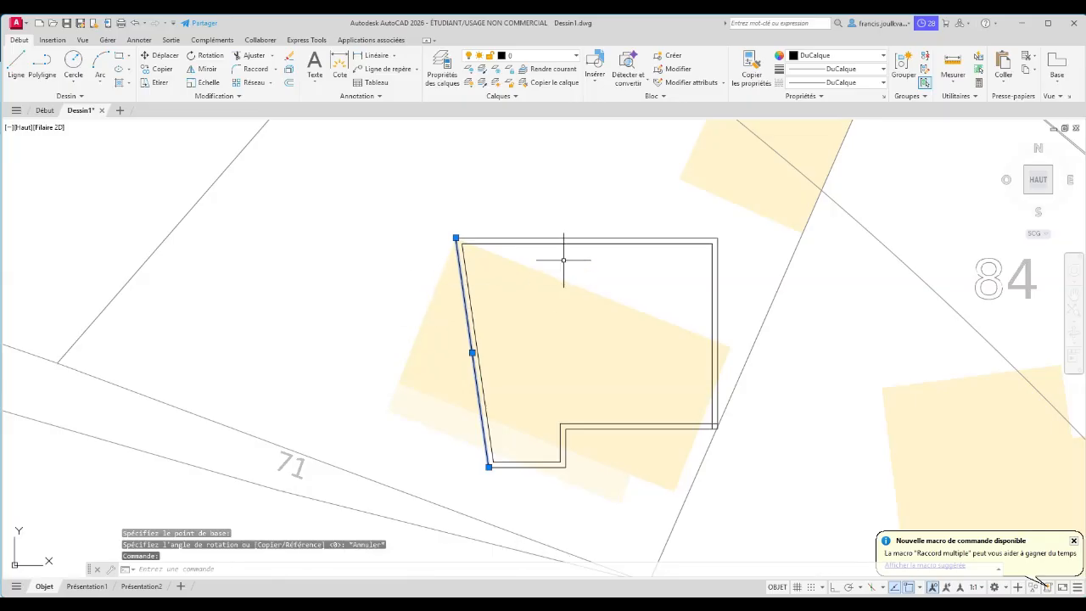
pyautogui.press('Escape')
pyautogui.moveTo(635, 223); pyautogui.dragTo(587, 252)
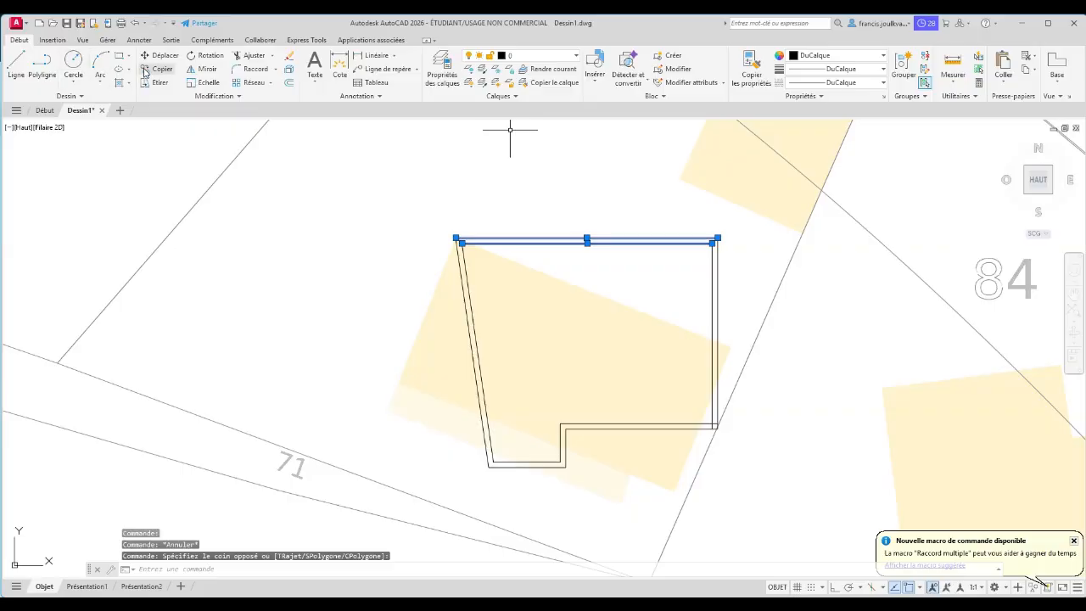
pyautogui.press('Escape')
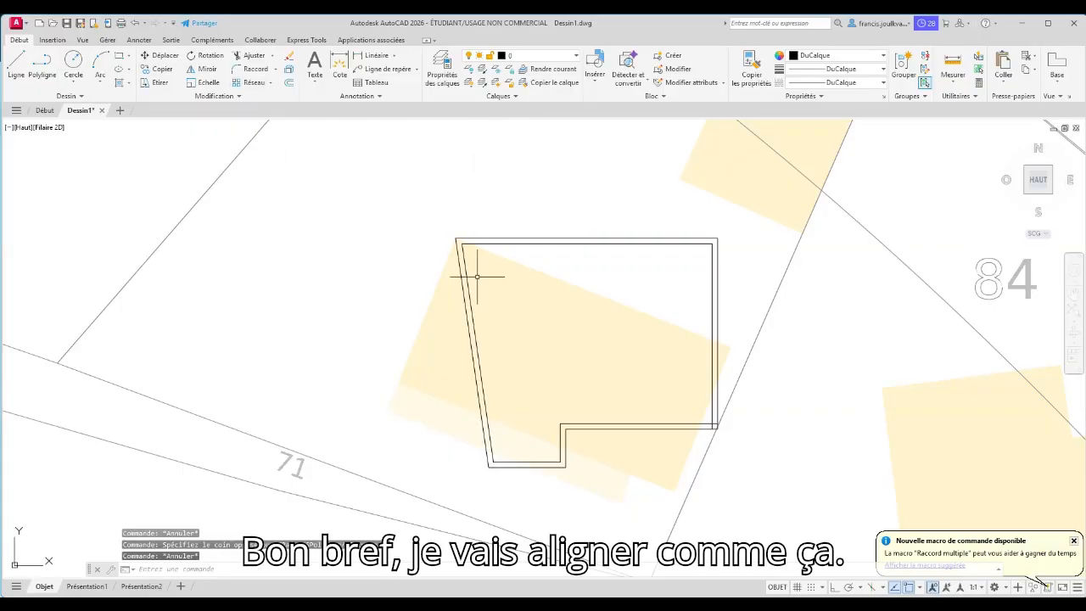
# Rotate the house outline about its outer northwest corner by reference, aligning its outer west wall with the yellow building's west edge
pyautogui.click(429, 209)
pyautogui.click(748, 474)
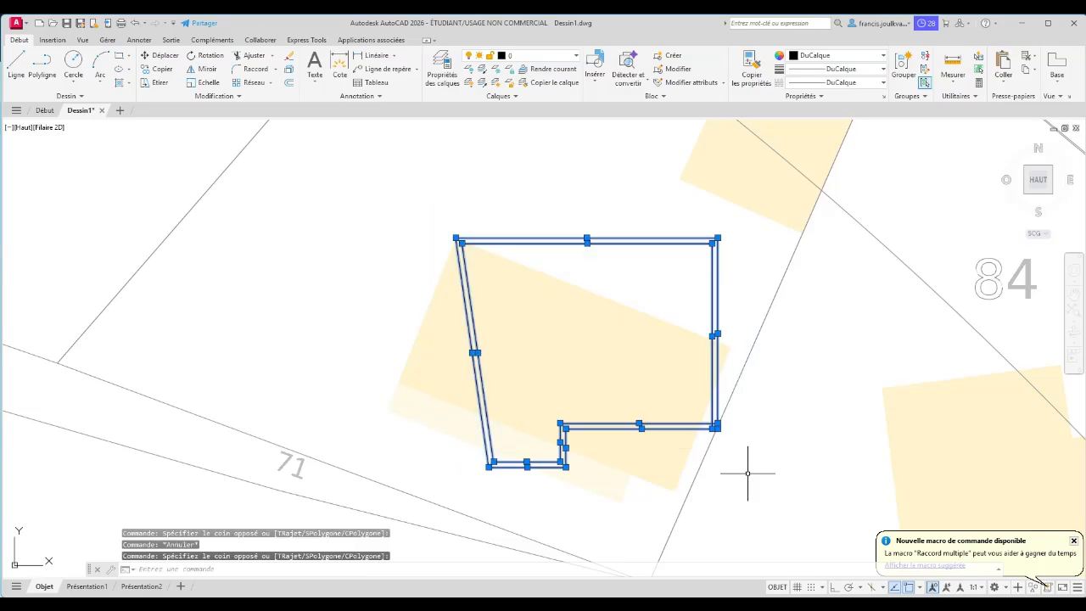
pyautogui.click(206, 55)
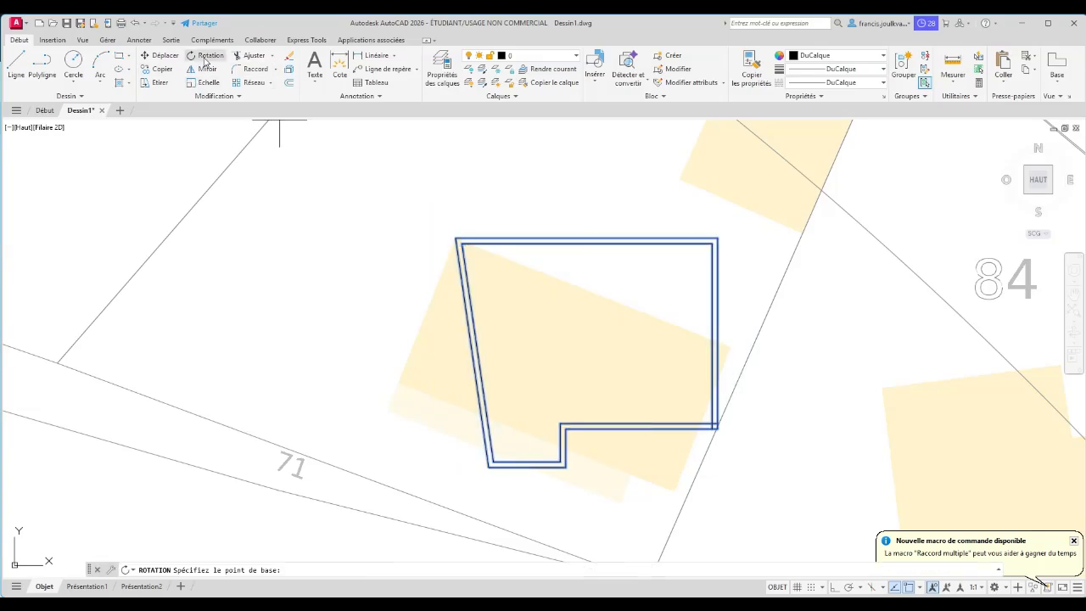
pyautogui.click(456, 238)
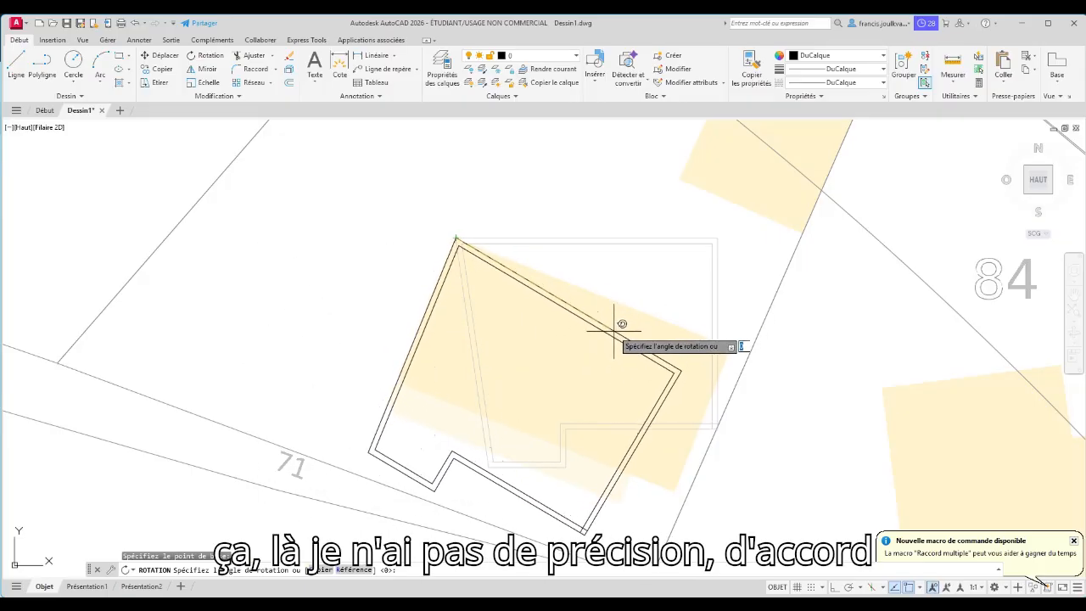
pyautogui.scroll(2, 616, 327)
pyautogui.scroll(2, 645, 305)
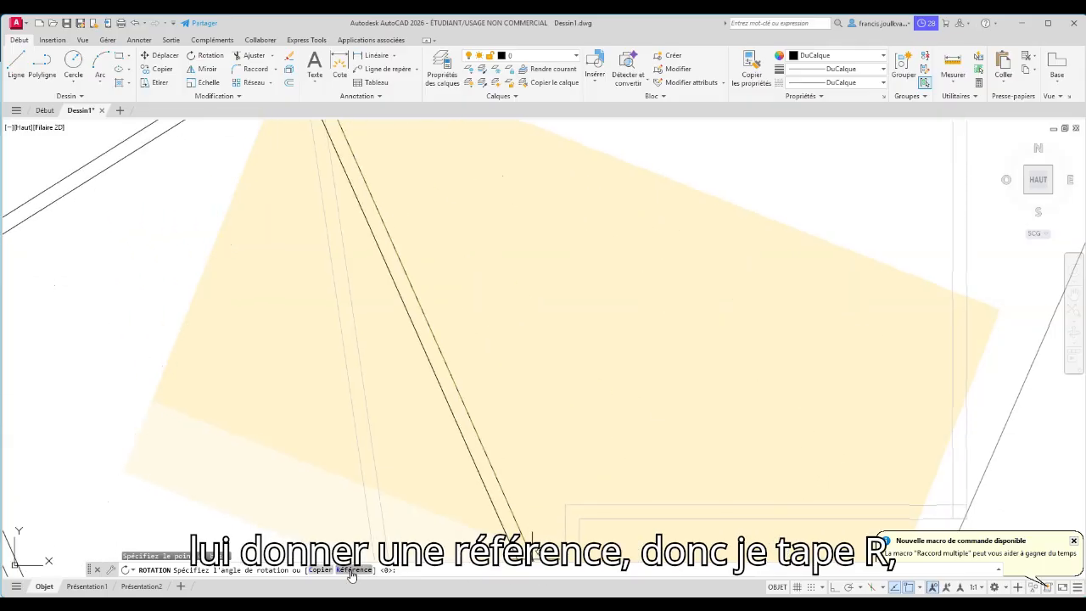
pyautogui.press('Return')
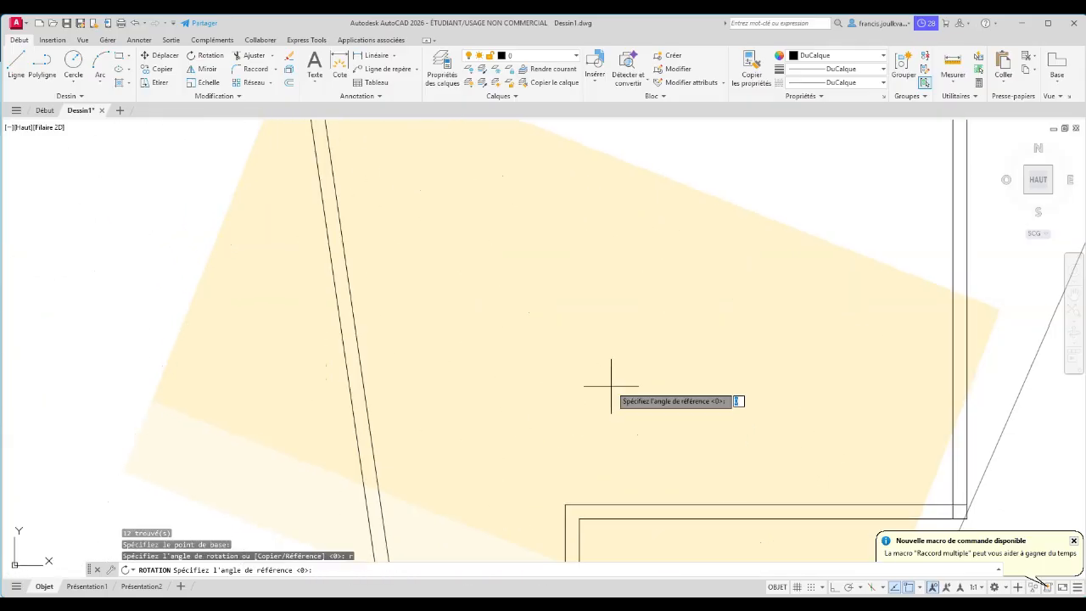
pyautogui.scroll(-3, 606, 382)
pyautogui.scroll(5, 424, 227)
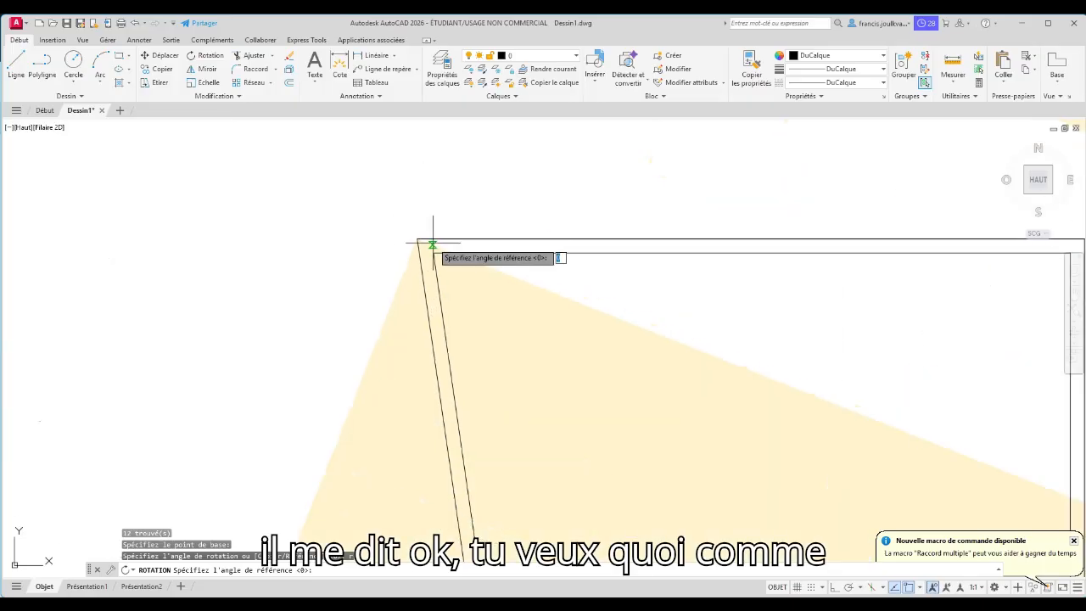
pyautogui.click(422, 230)
pyautogui.scroll(-5, 430, 374)
pyautogui.moveTo(445, 547); pyautogui.dragTo(453, 350, button='middle')
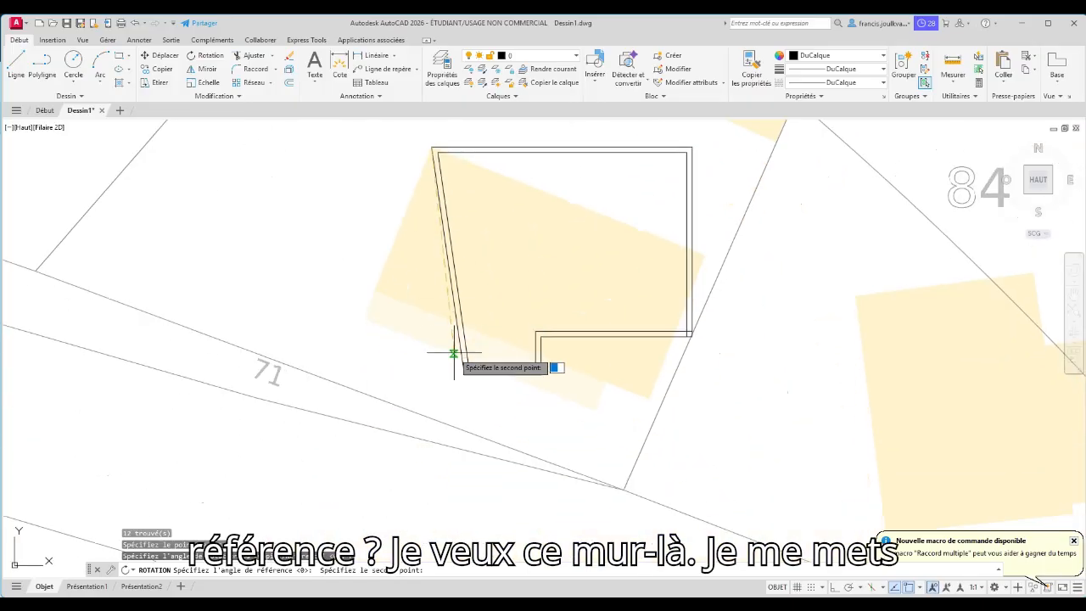
pyautogui.click(465, 375)
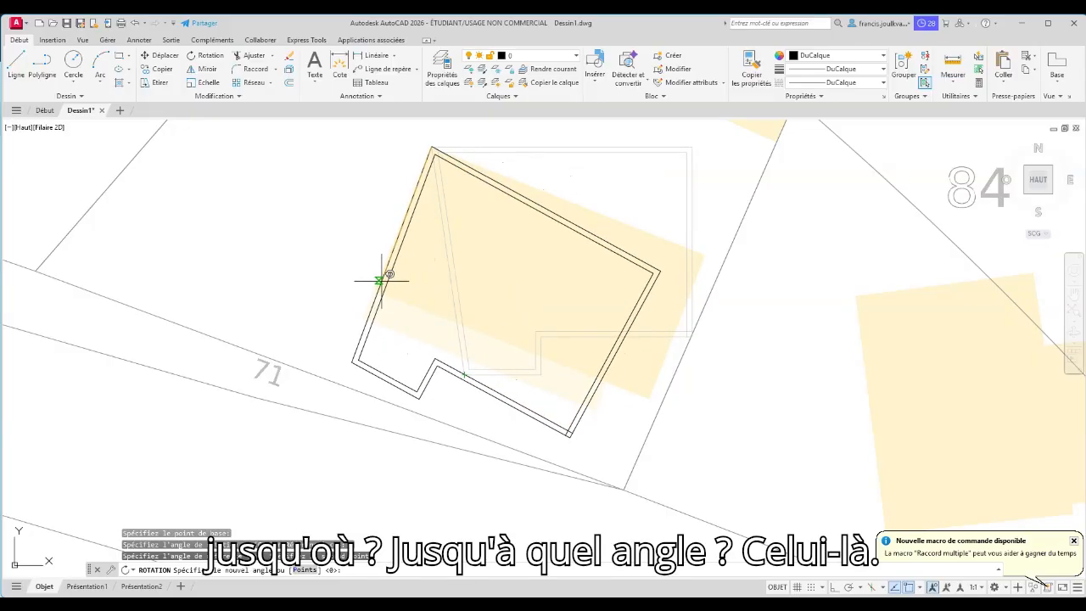
pyautogui.scroll(5, 382, 280)
pyautogui.click(363, 312)
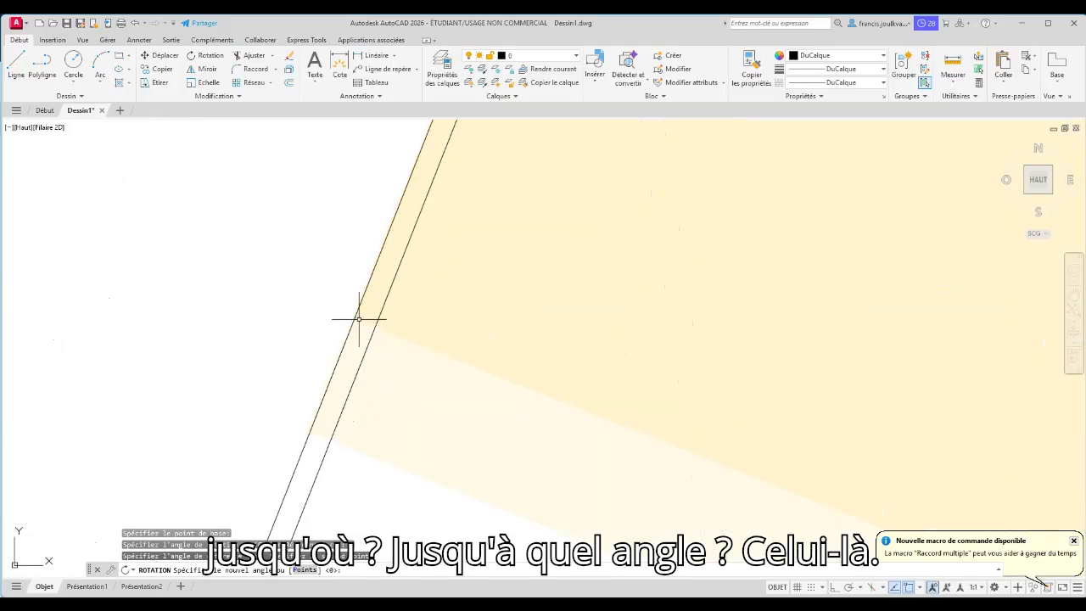
pyautogui.scroll(-5, 471, 374)
pyautogui.scroll(-2, 471, 374)
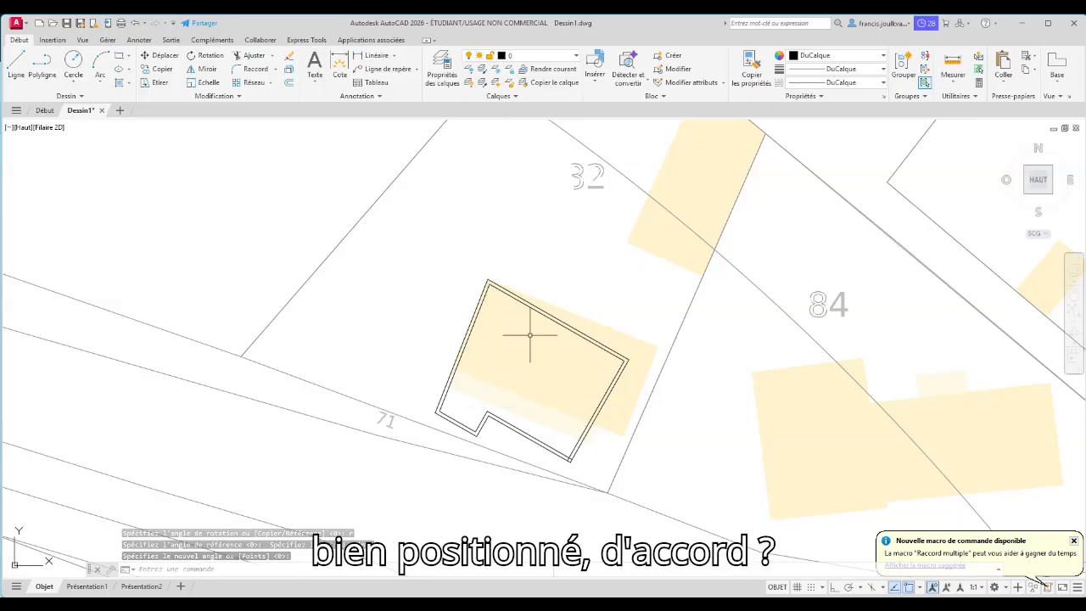
pyautogui.press('Escape')
# Create a new layer named Existant
pyautogui.scroll(-4, 530, 336)
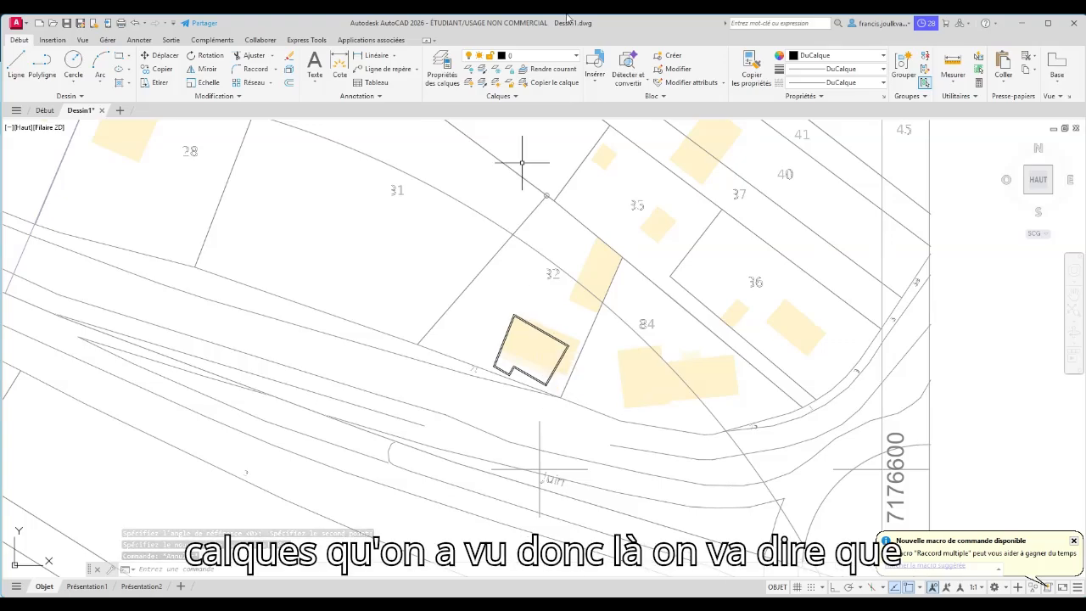
pyautogui.scroll(5, 566, 407)
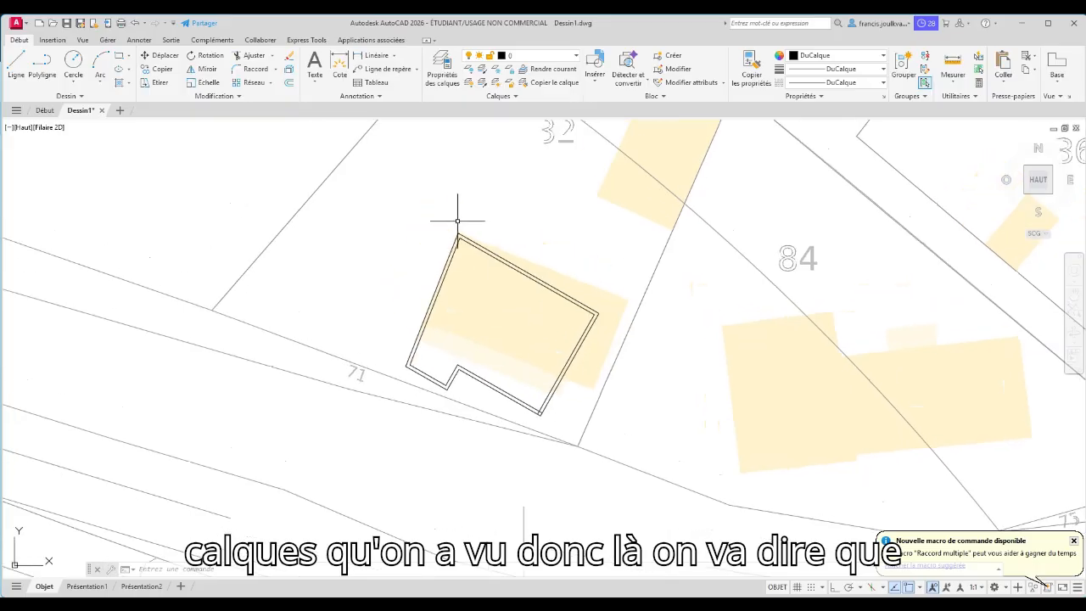
pyautogui.click(395, 213)
pyautogui.click(601, 502)
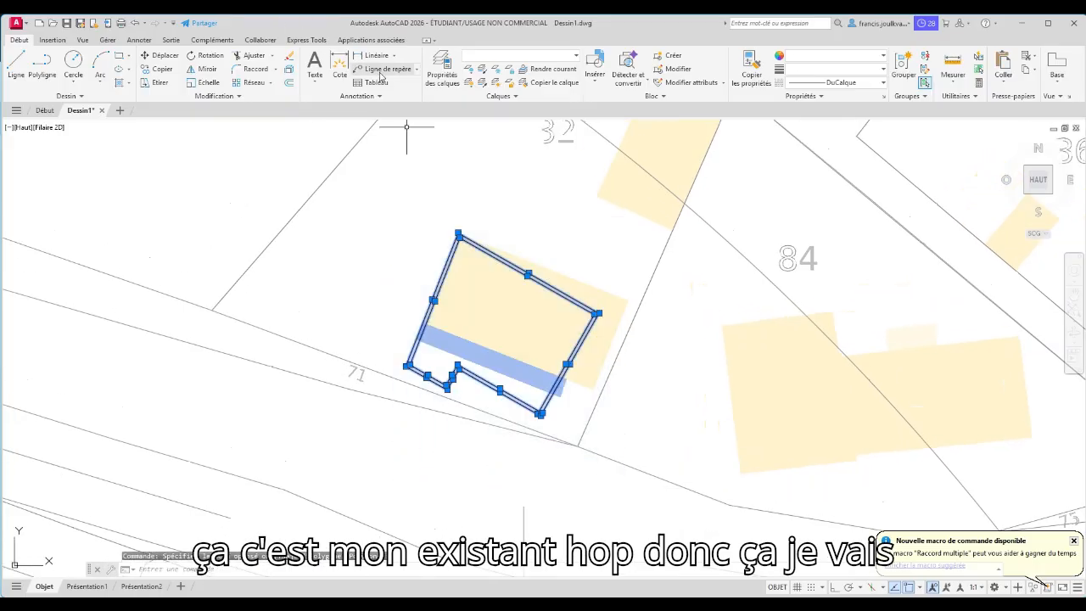
pyautogui.click(442, 74)
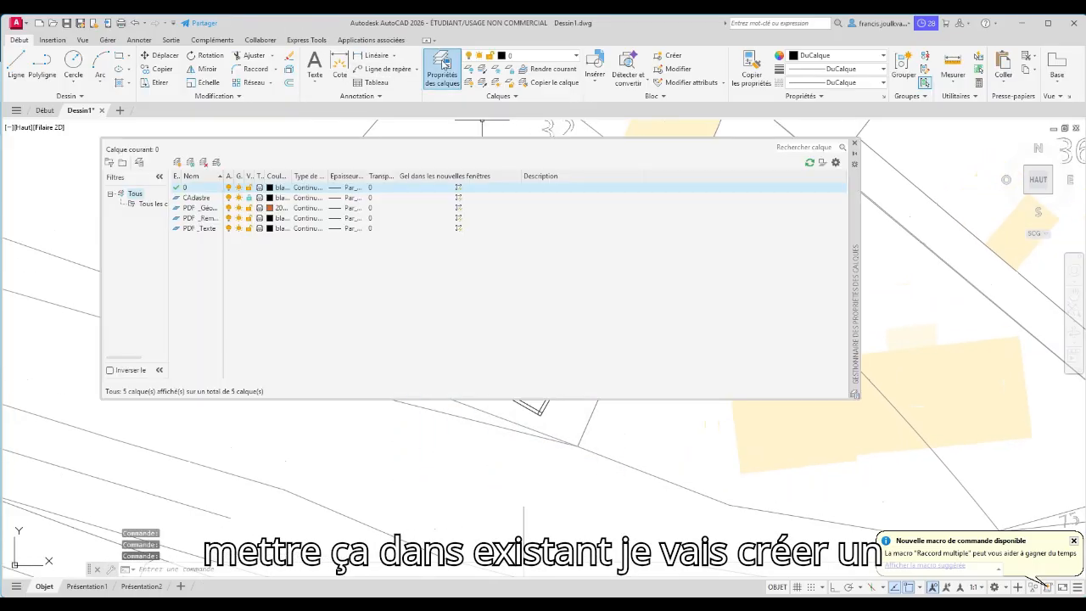
pyautogui.click(176, 162)
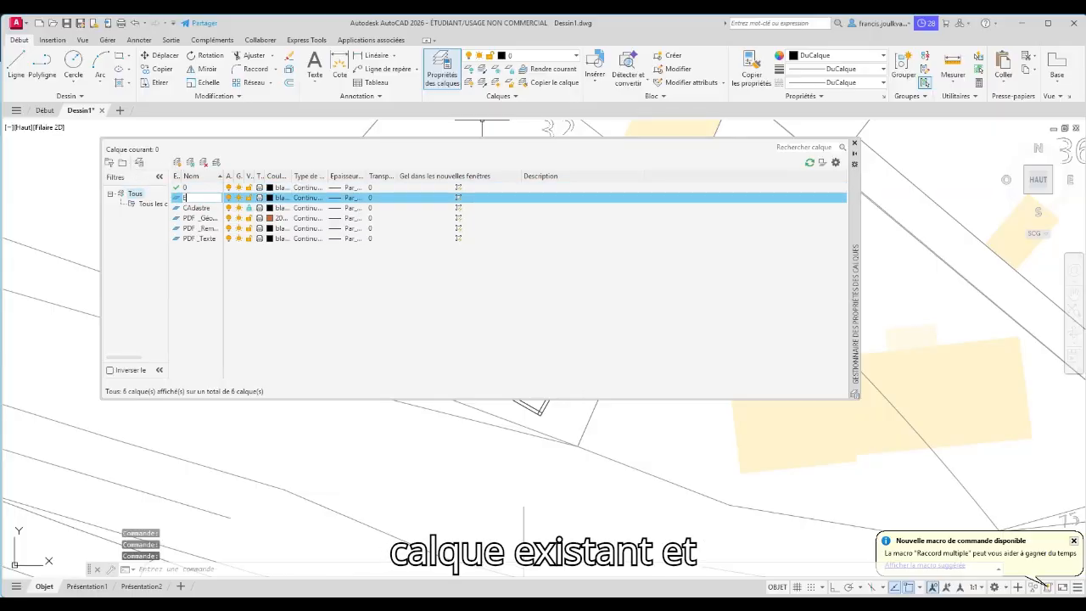
pyautogui.write('Existant')
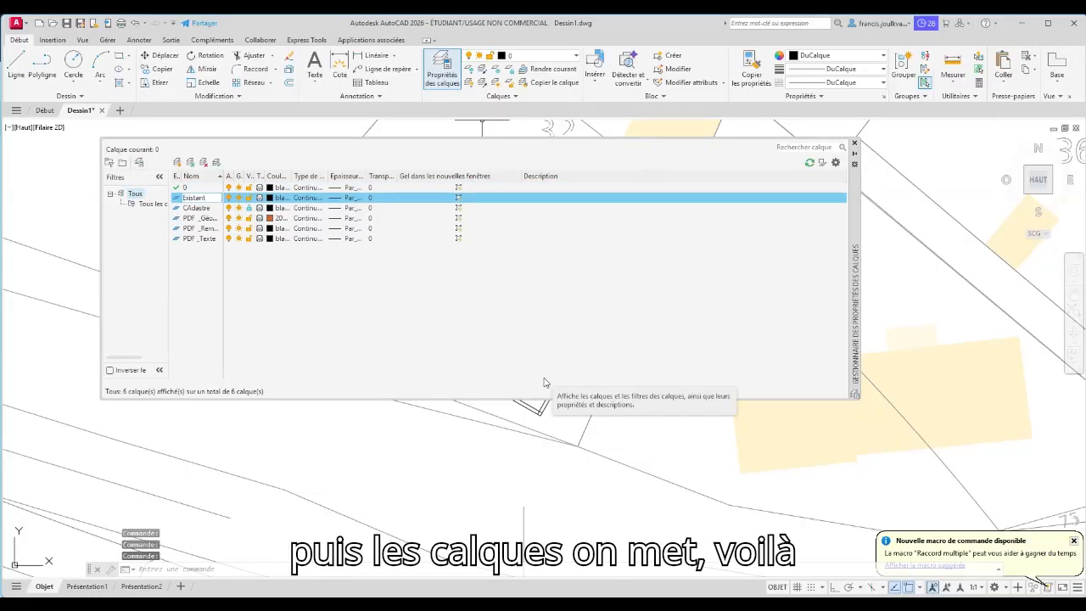
pyautogui.press('Return')
# Set the Existant layer's colour to blue and close the layer properties manager
pyautogui.click(270, 197)
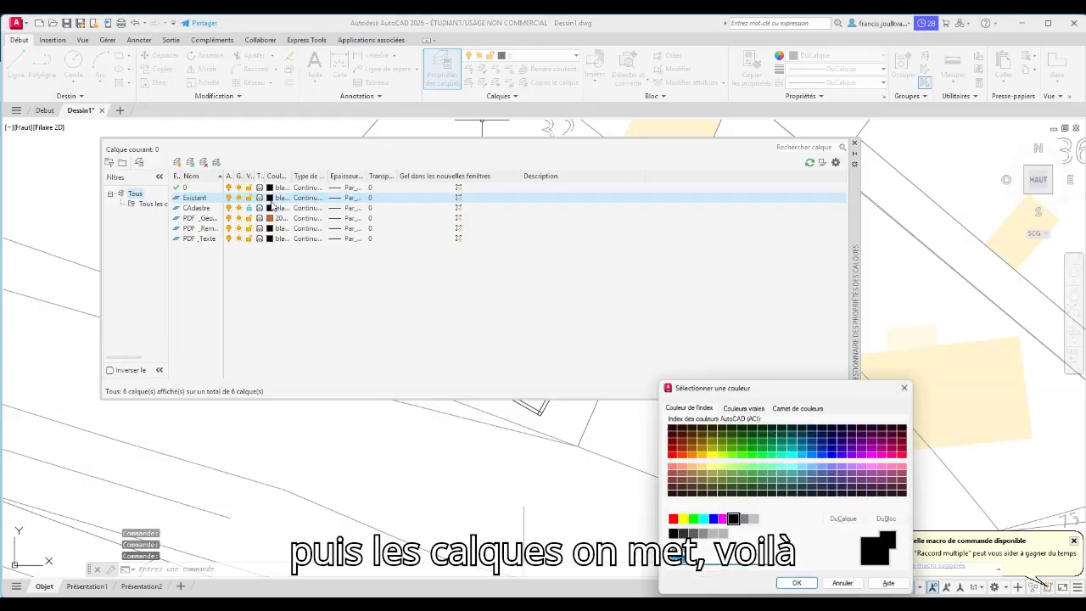
pyautogui.click(673, 519)
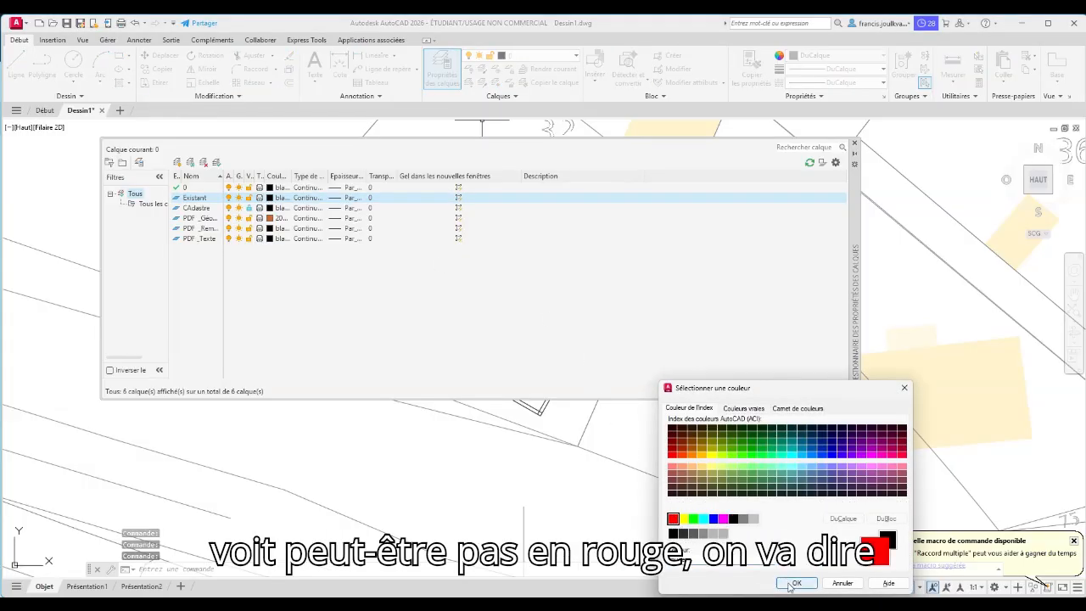
pyautogui.click(714, 518)
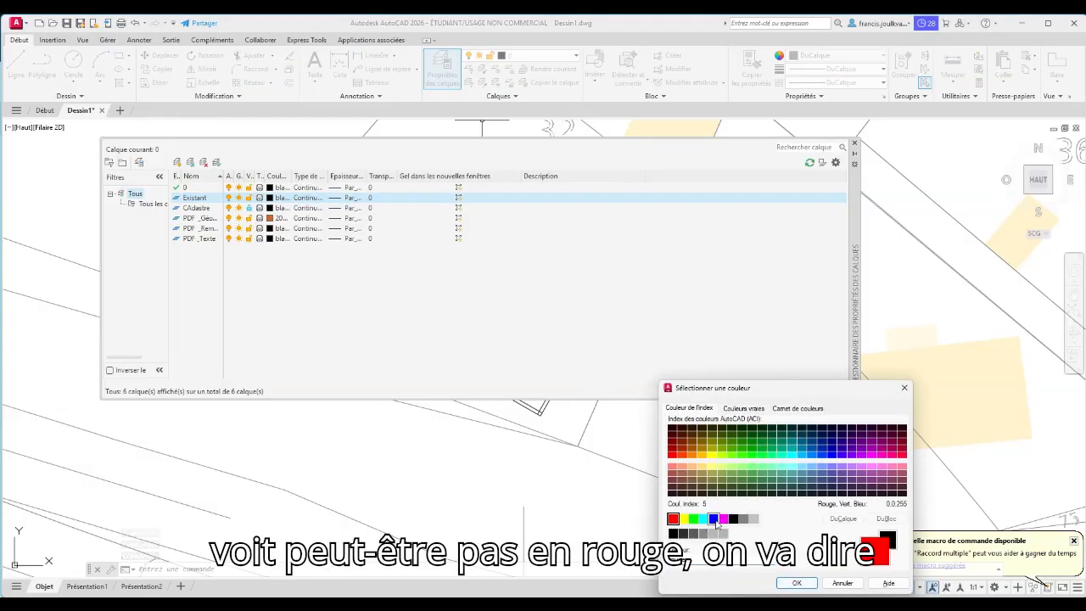
pyautogui.click(794, 584)
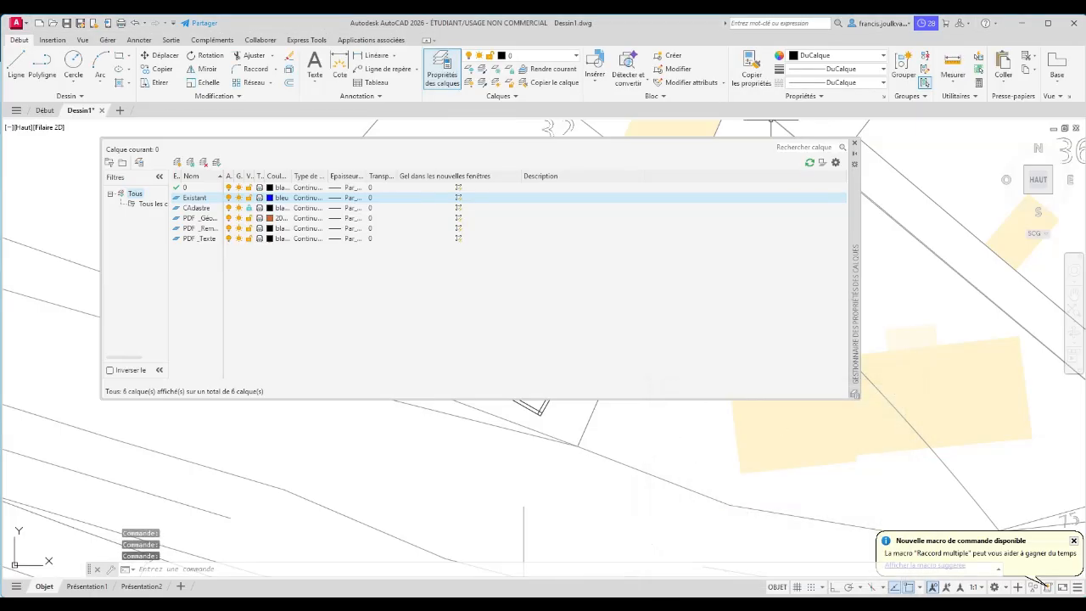
pyautogui.click(853, 144)
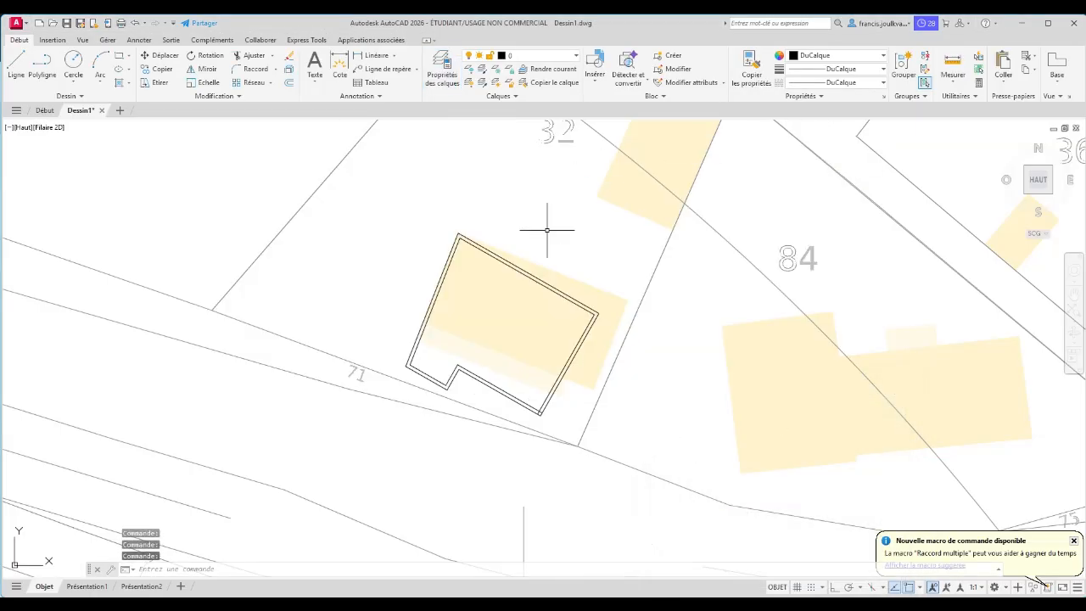
# Assign the whole house outline to the Existant layer and clear the selection
pyautogui.press('Escape')
pyautogui.click(378, 212)
pyautogui.click(647, 414)
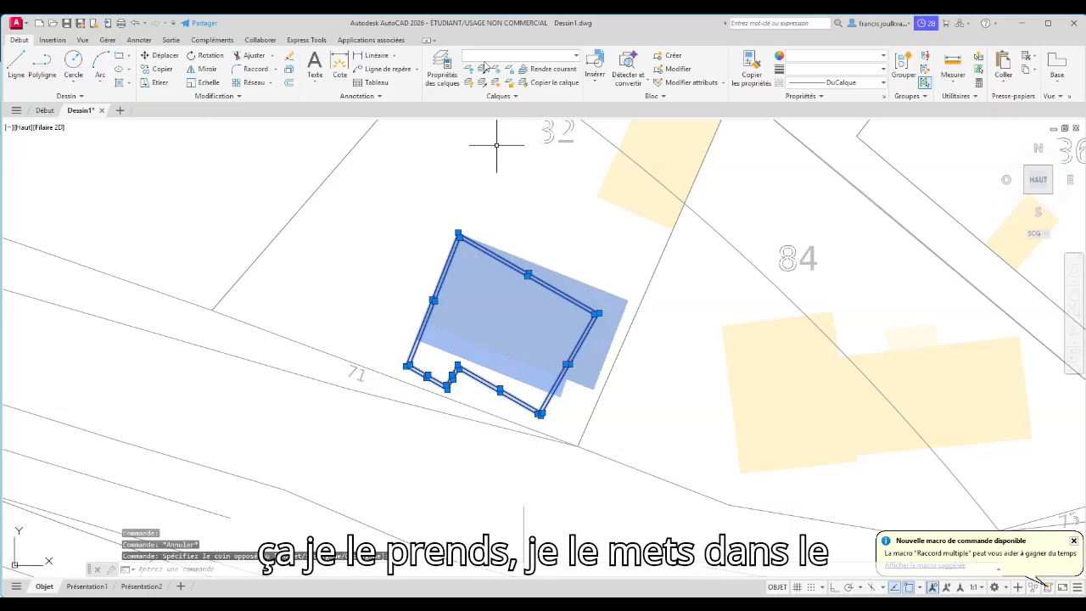
pyautogui.click(575, 56)
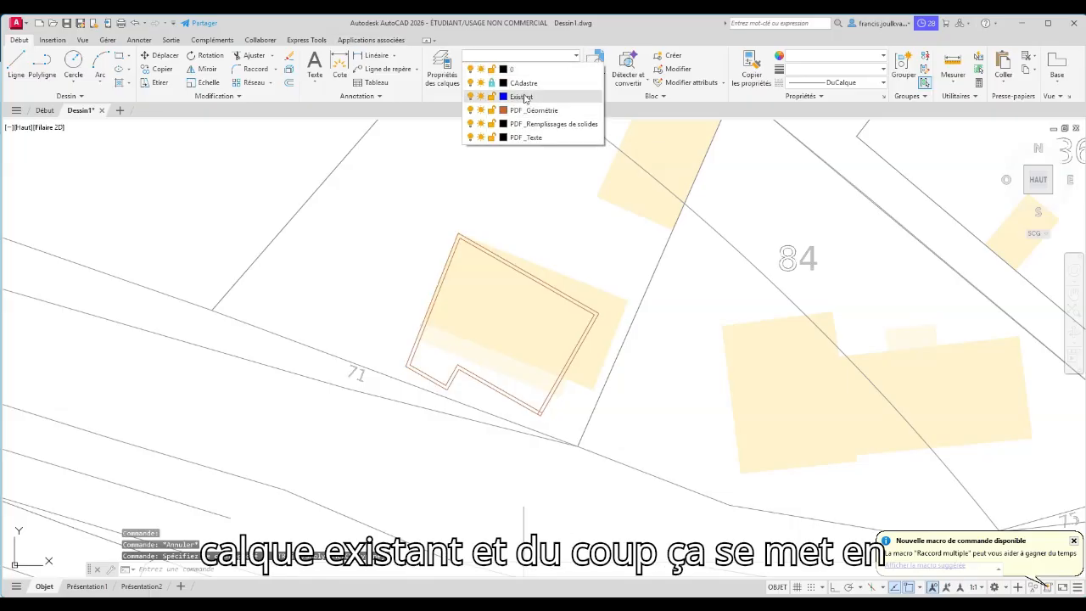
pyautogui.click(519, 129)
pyautogui.press('Escape')
pyautogui.press('Escape')
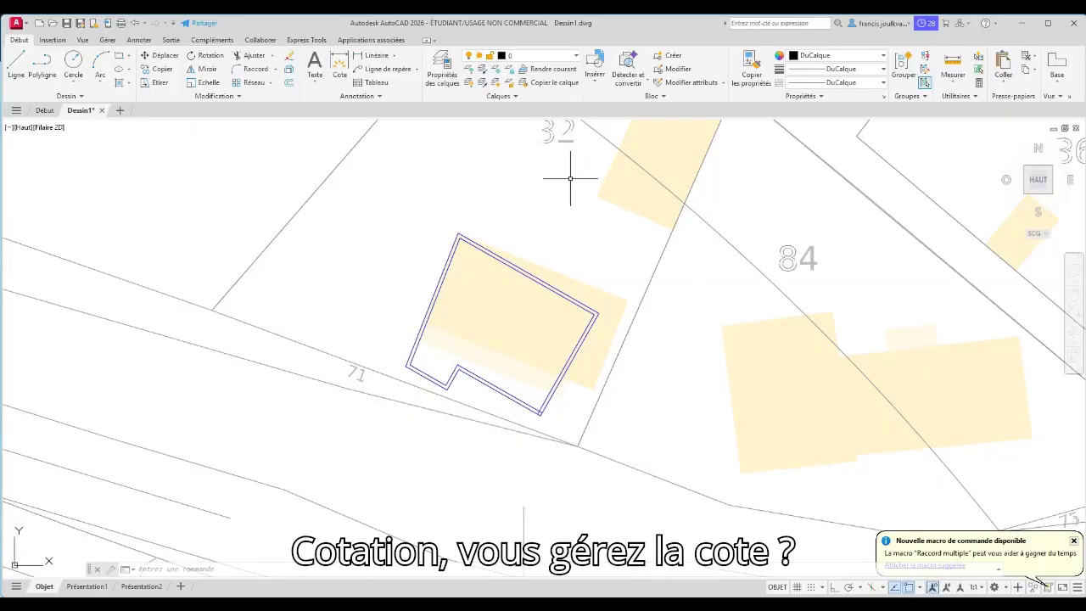
# Try a linear dimension between the ends of the house's outer west wall and undo it
pyautogui.click(373, 55)
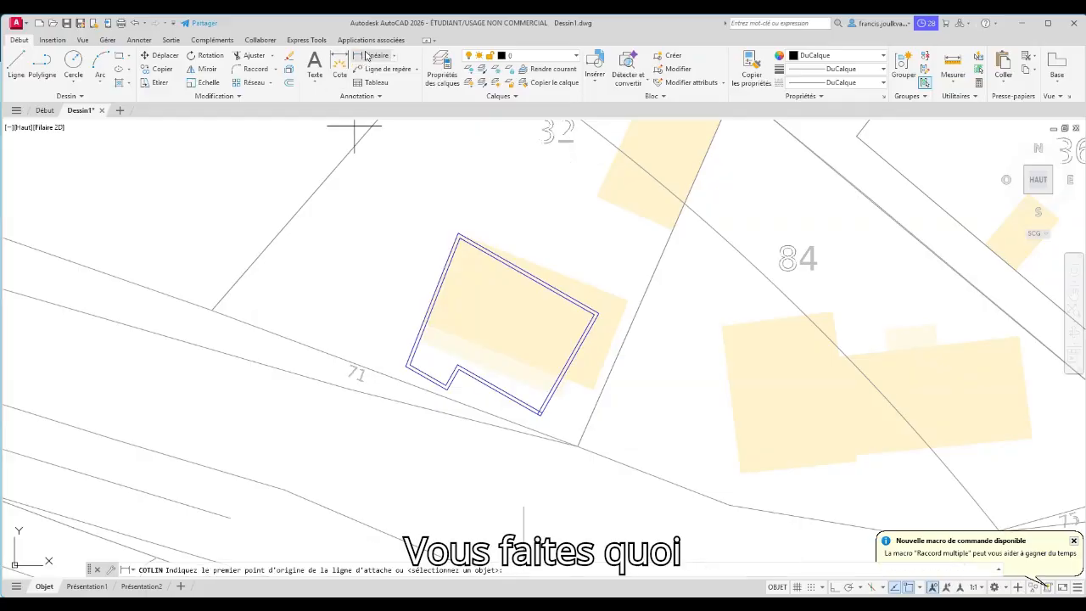
pyautogui.click(453, 233)
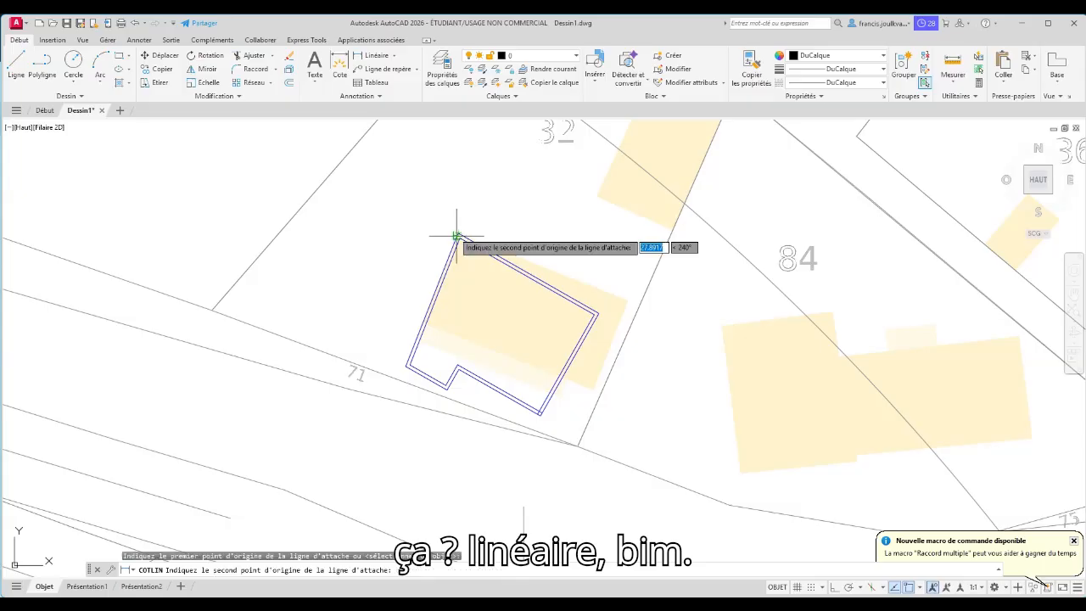
pyautogui.click(407, 366)
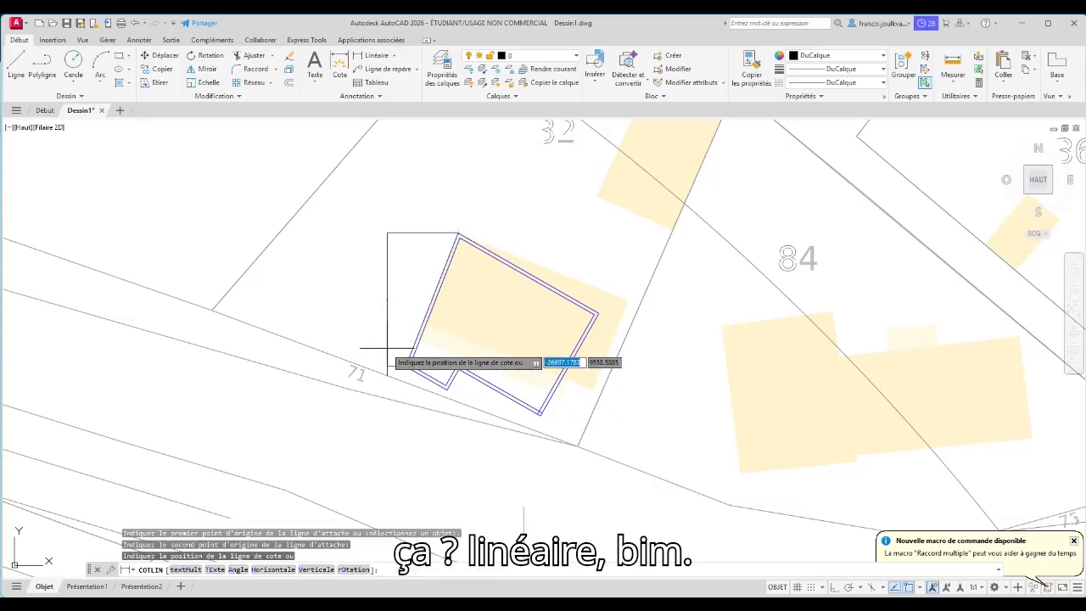
pyautogui.click(391, 264)
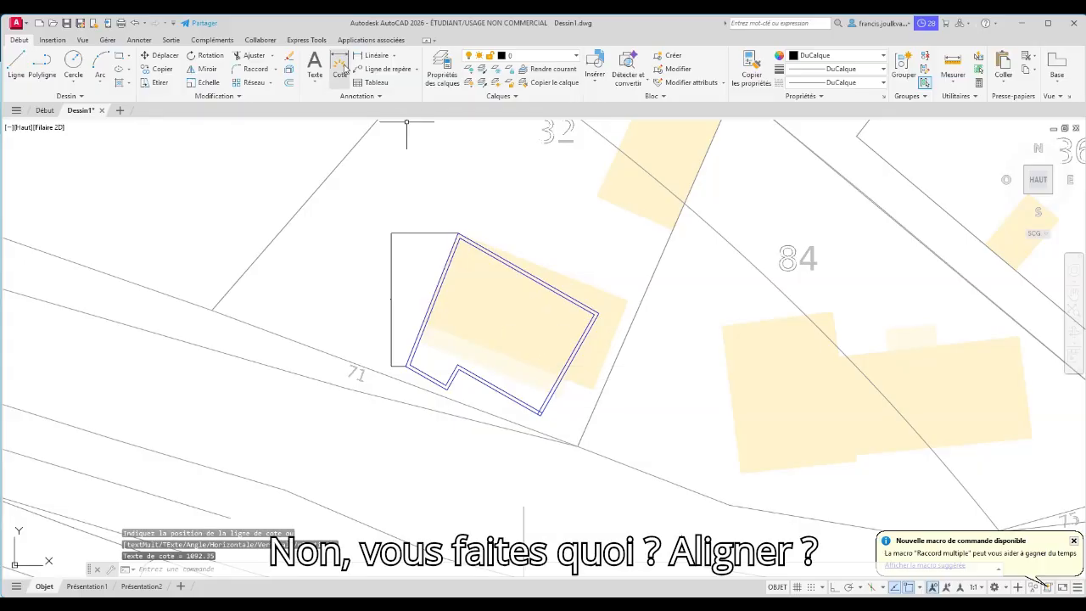
pyautogui.hotkey('ctrl', 'z')
# Add an aligned dimension along the house's outer west wall, placing the dimension line just outside it
pyautogui.click(394, 55)
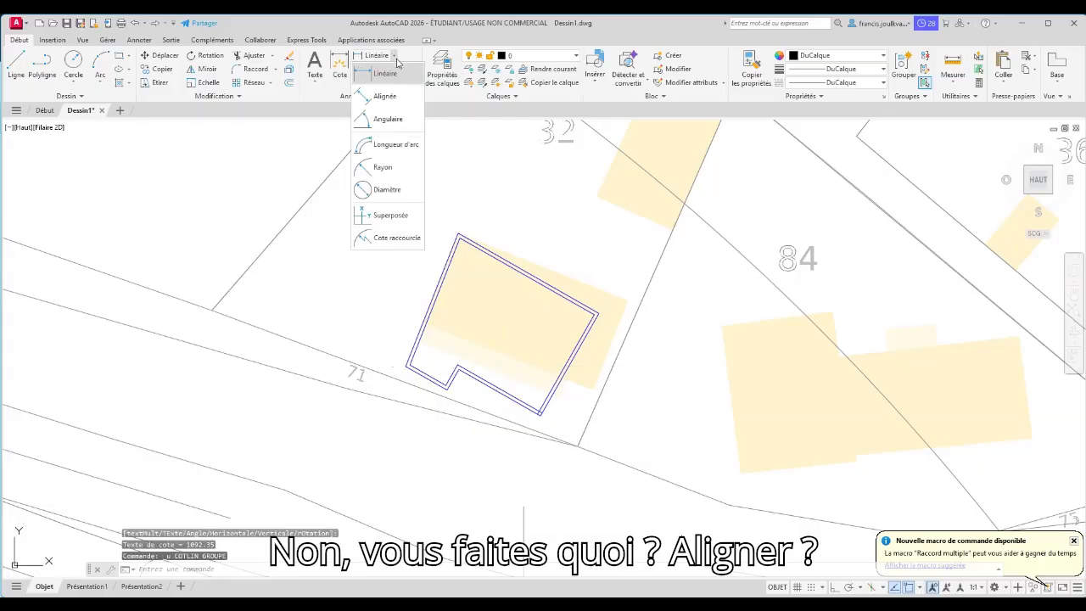
pyautogui.click(386, 127)
pyautogui.click(458, 233)
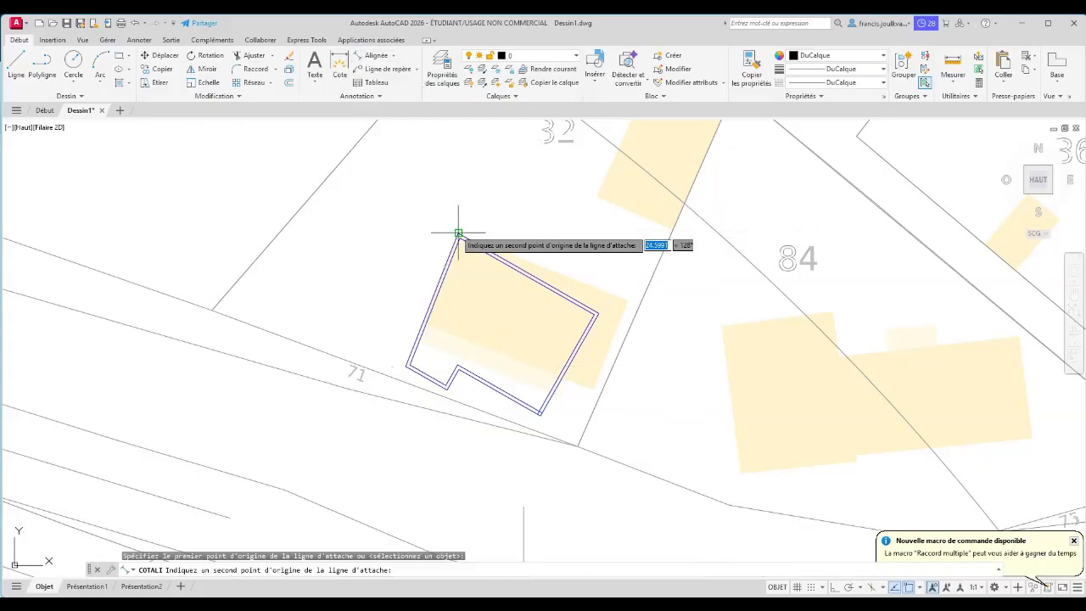
pyautogui.click(407, 366)
pyautogui.click(399, 322)
pyautogui.scroll(8, 396, 339)
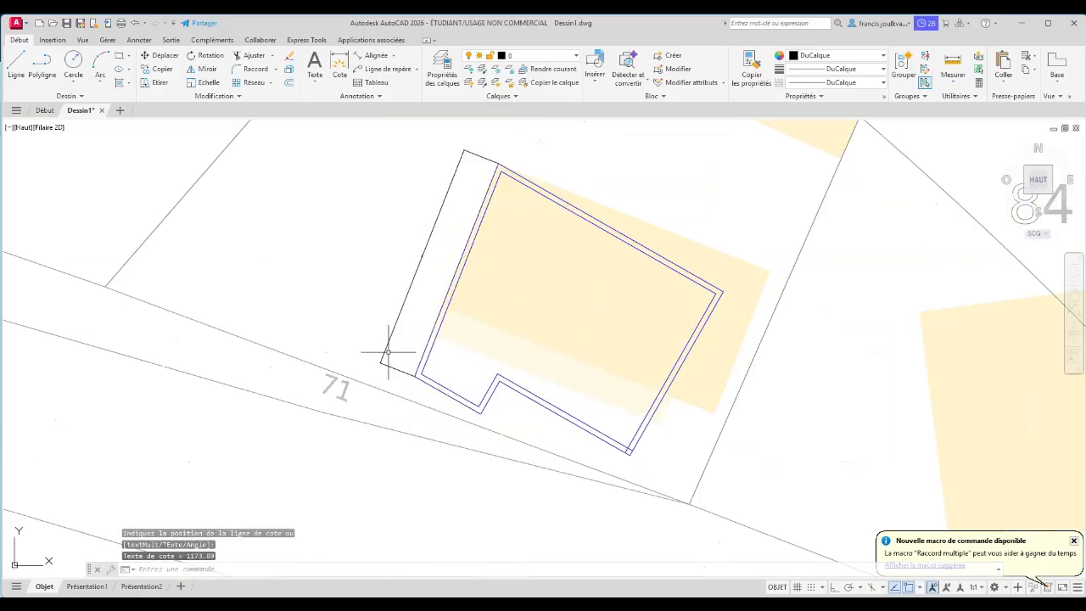
pyautogui.scroll(-8, 468, 255)
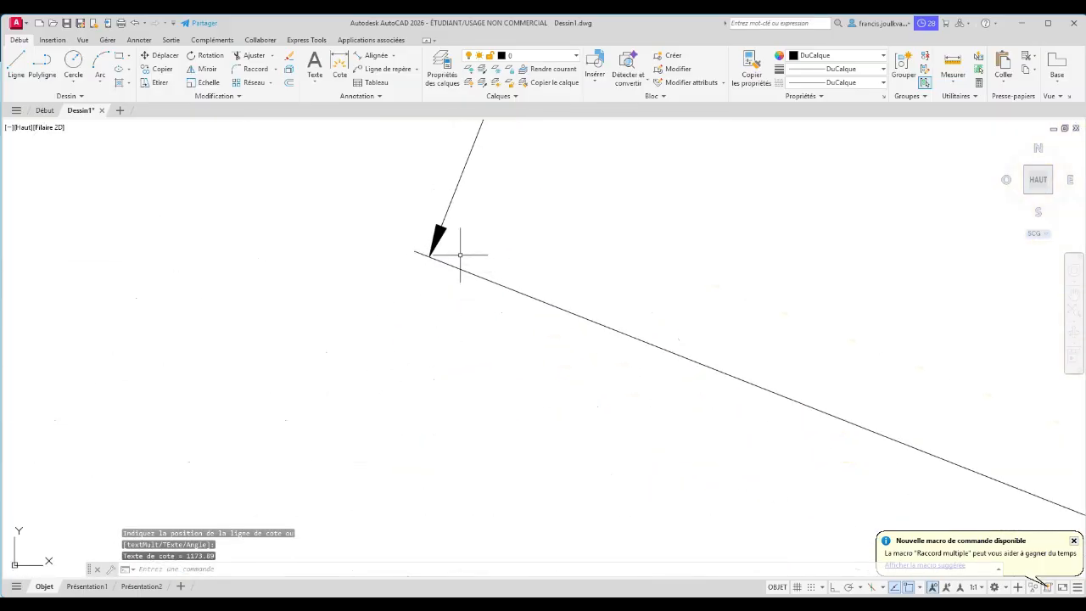
# Examine the properties of the aligned dimension along the house's west wall, then clear the selection and close the properties palette
pyautogui.moveTo(605, 187); pyautogui.dragTo(594, 231, button='middle')
pyautogui.click(611, 180)
pyautogui.click(600, 170)
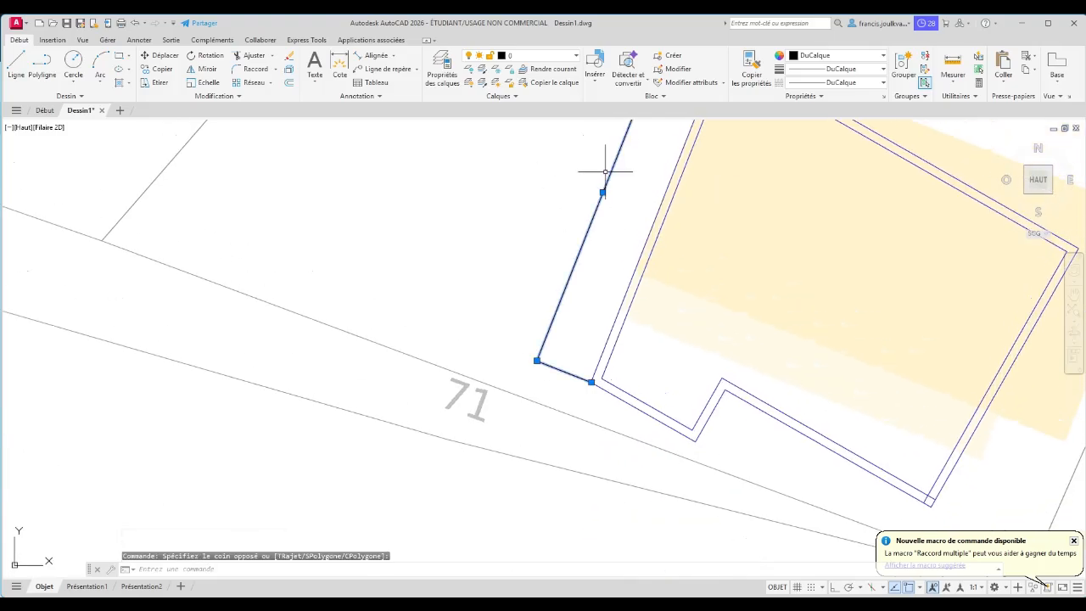
pyautogui.rightClick(613, 173)
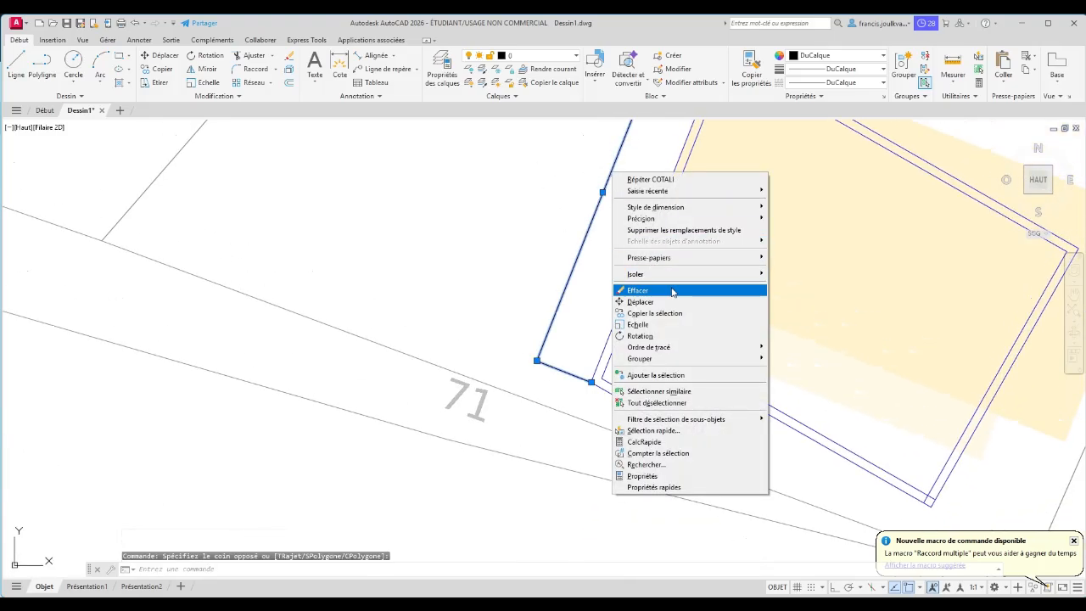
pyautogui.click(687, 487)
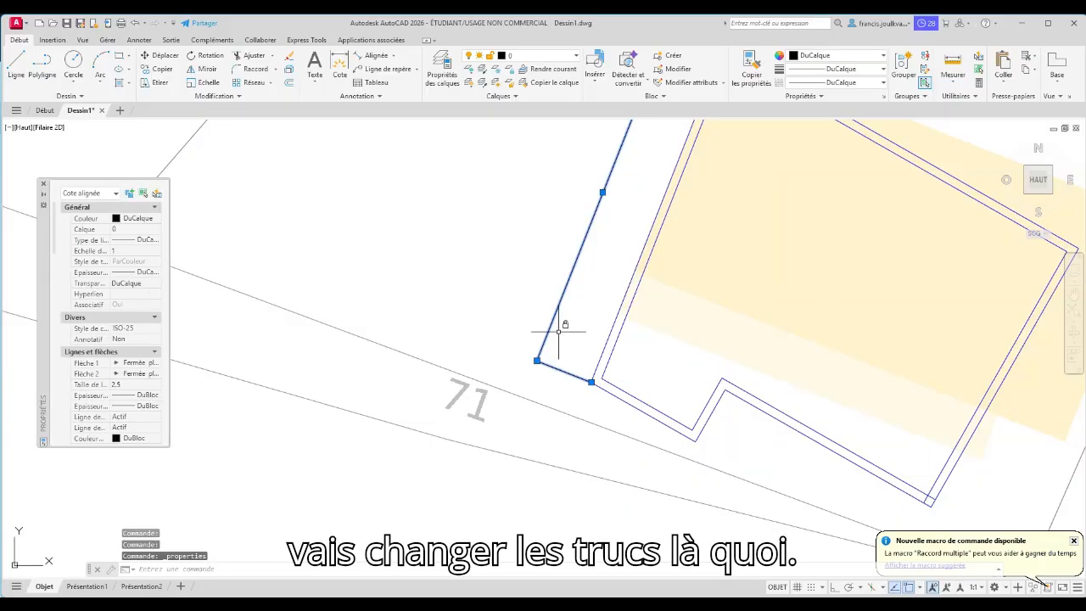
pyautogui.press('Escape')
pyautogui.scroll(-5, 667, 297)
pyautogui.press('Escape')
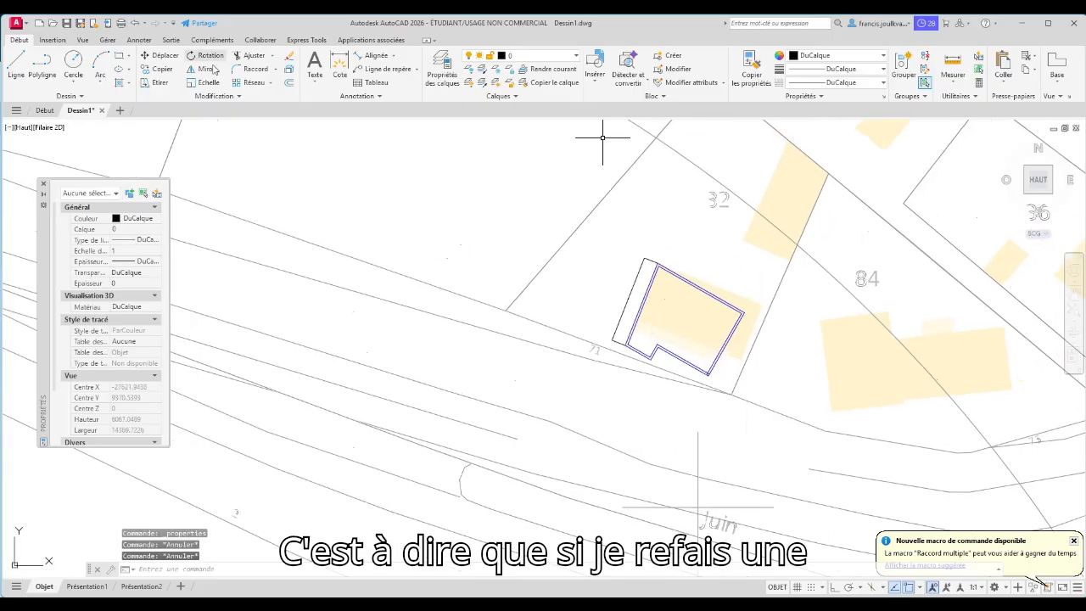
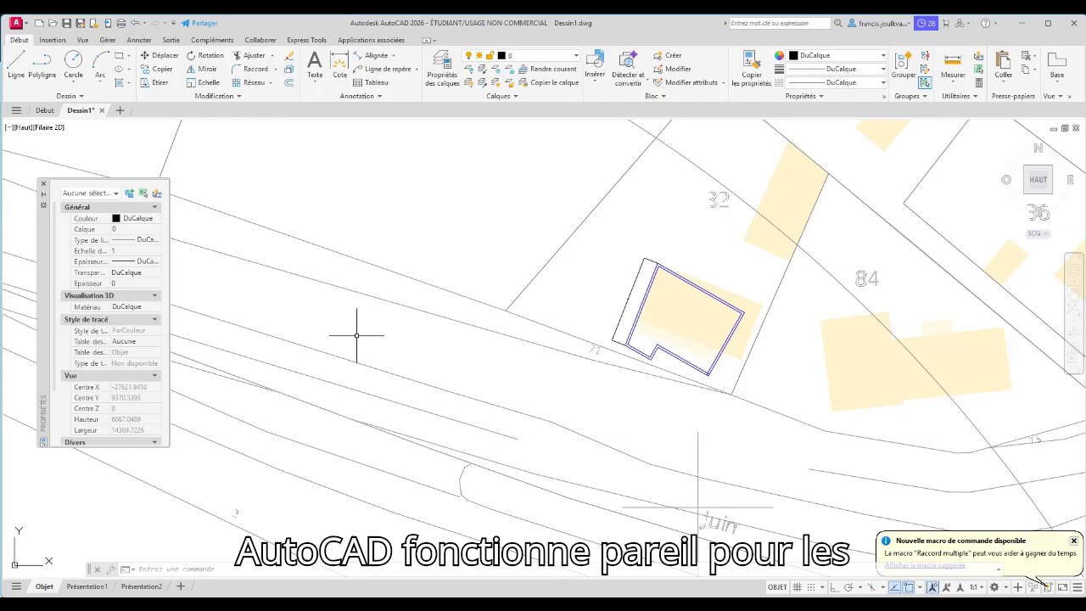
pyautogui.click(882, 71)
pyautogui.click(883, 77)
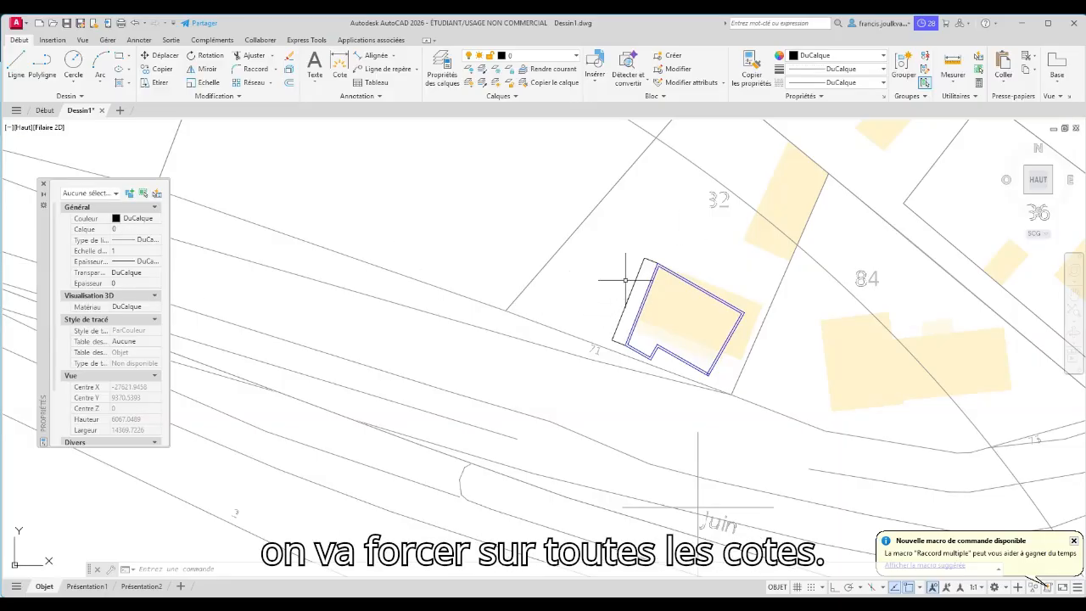
pyautogui.press('Escape')
pyautogui.press('Escape')
pyautogui.click(43, 183)
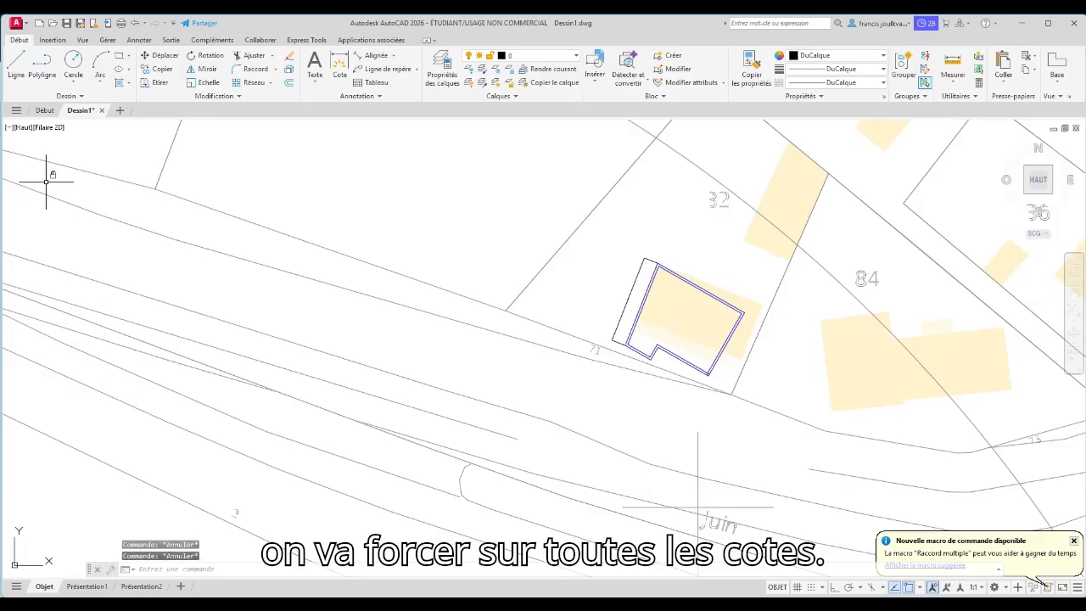
pyautogui.click(139, 40)
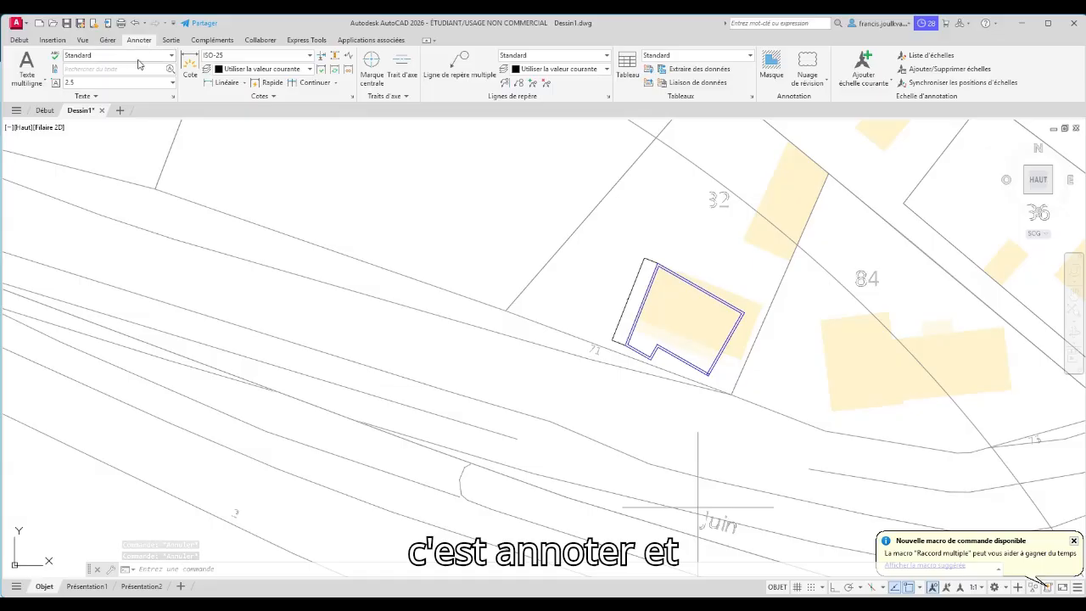
pyautogui.click(352, 101)
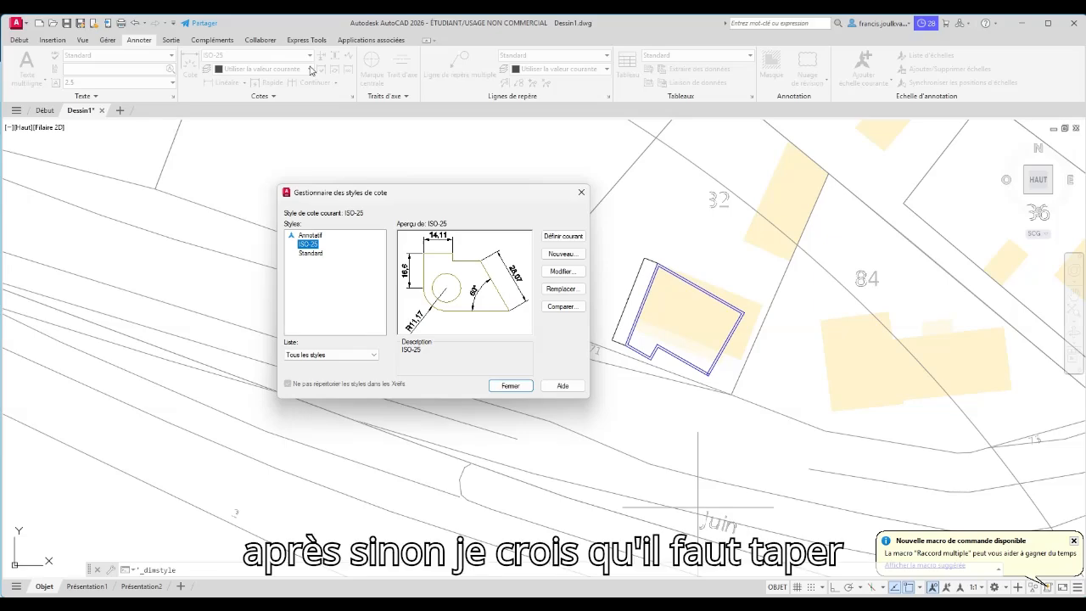
pyautogui.click(581, 192)
pyautogui.write('STY')
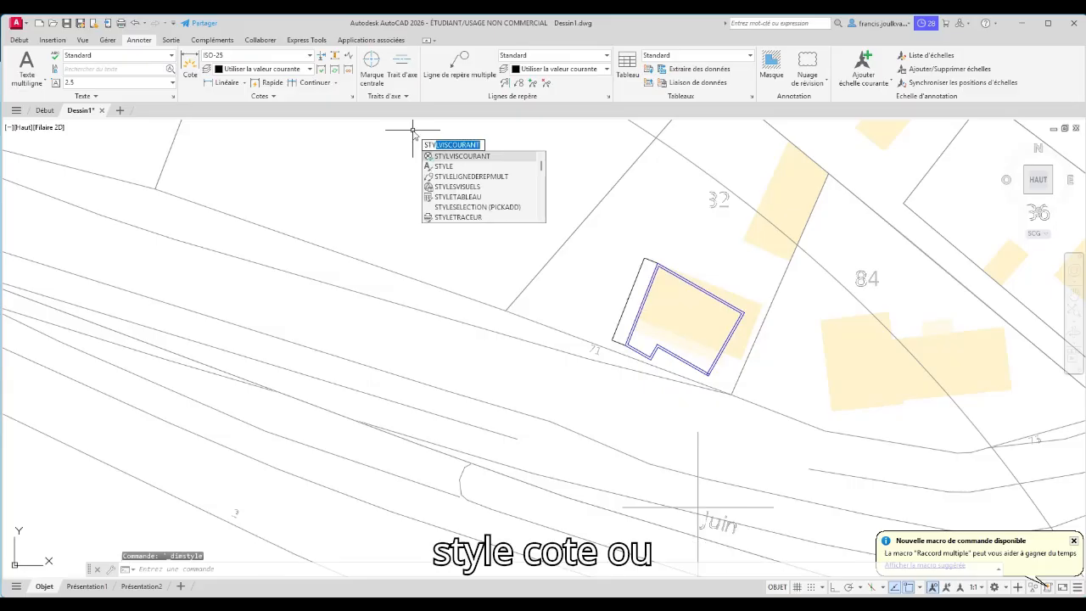
pyautogui.write('LEc')
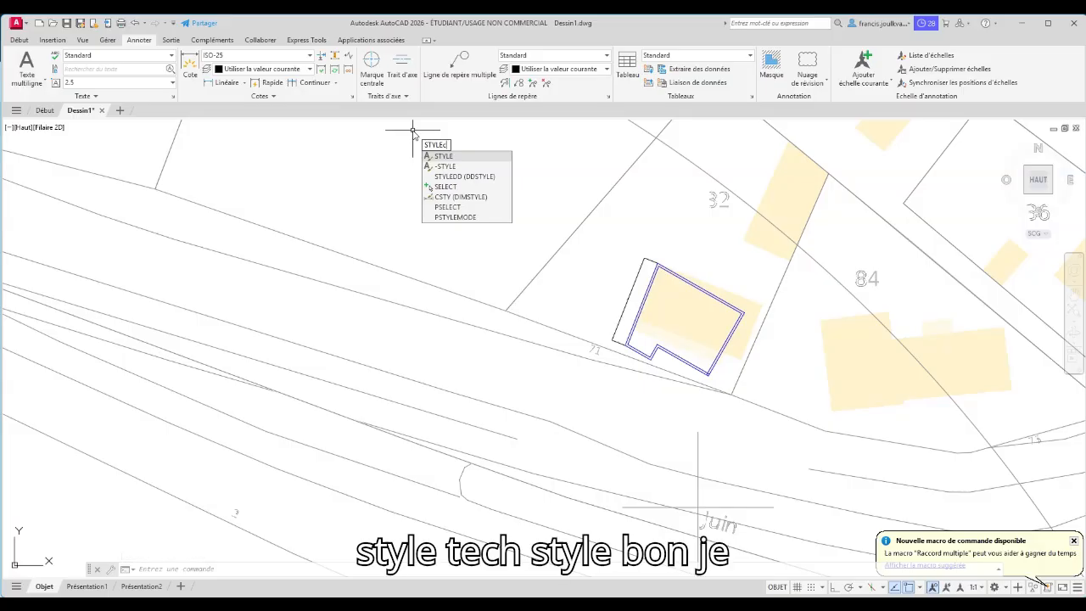
pyautogui.write('o')
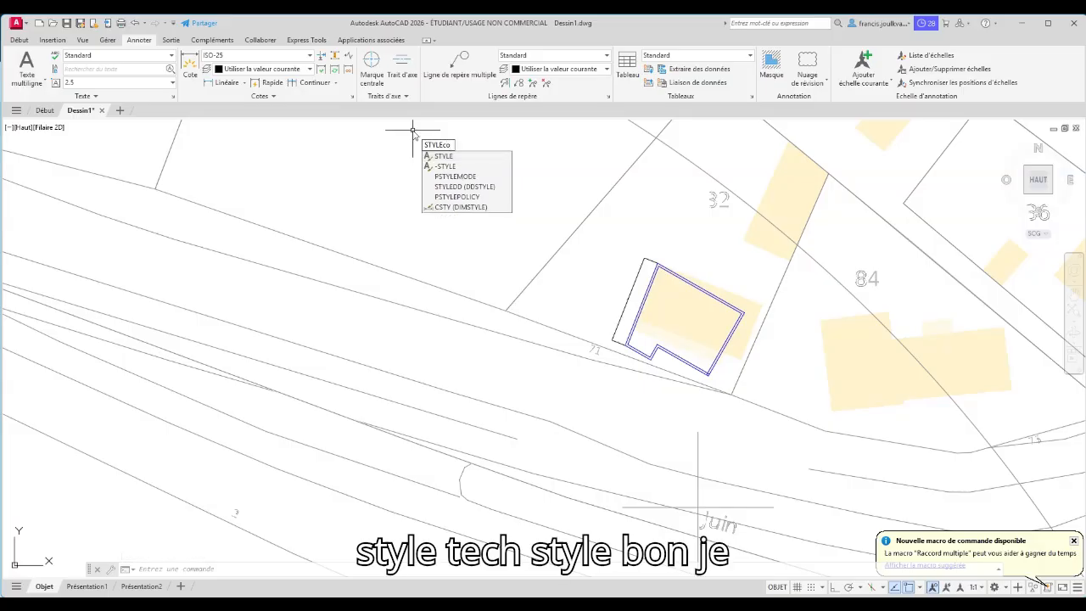
pyautogui.press('BackSpace')
pyautogui.press('BackSpace')
pyautogui.press('BackSpace')
pyautogui.press('BackSpace')
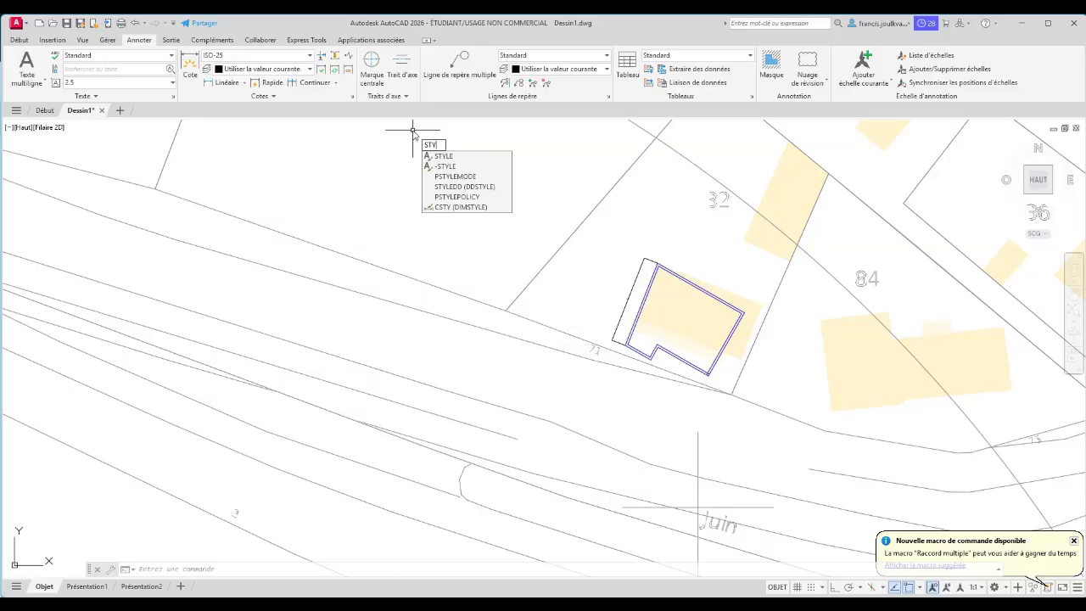
# Create a new dimension style named "en cm" based on ISO-25 and open its settings
pyautogui.write('co')
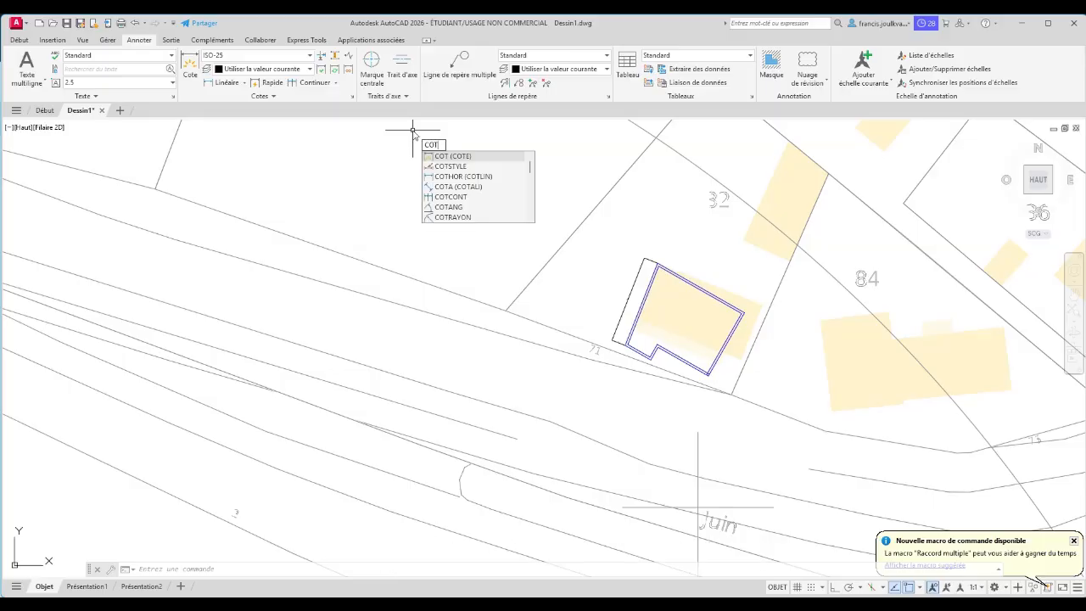
pyautogui.click(475, 167)
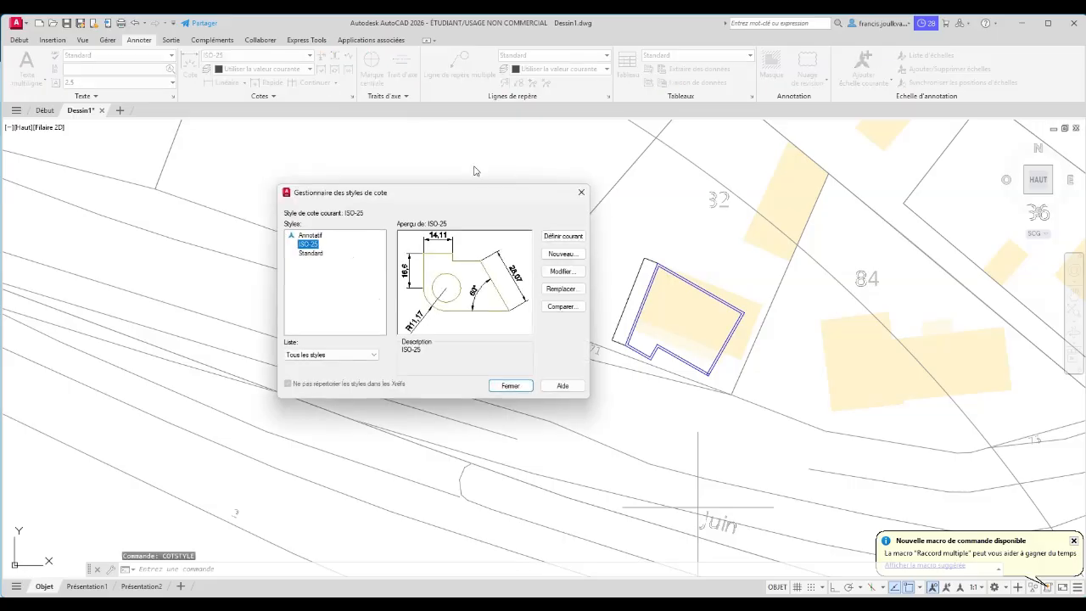
pyautogui.moveTo(430, 193); pyautogui.dragTo(511, 147)
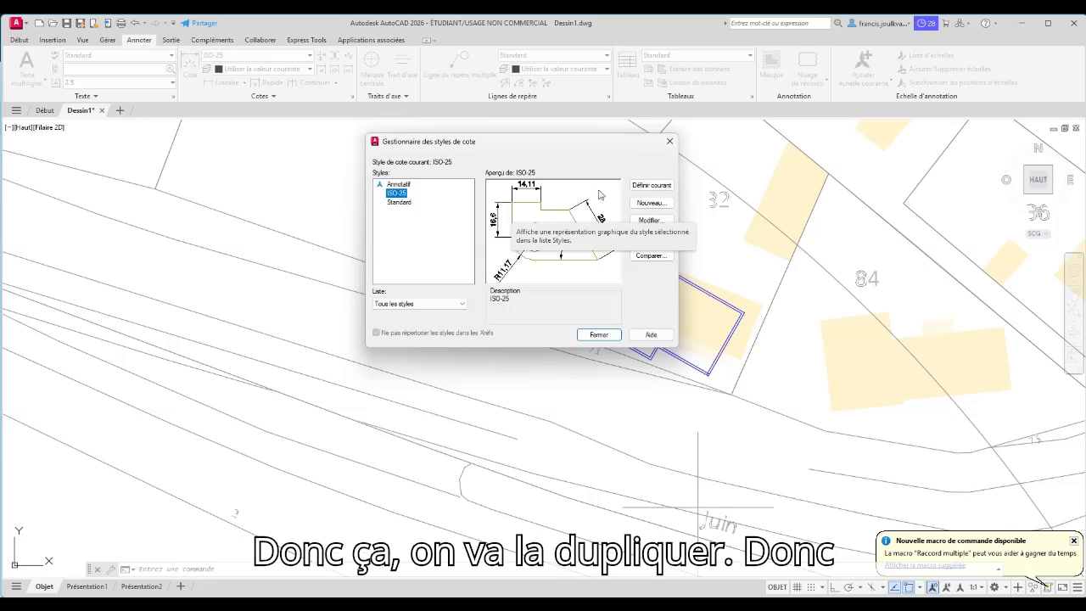
pyautogui.click(652, 204)
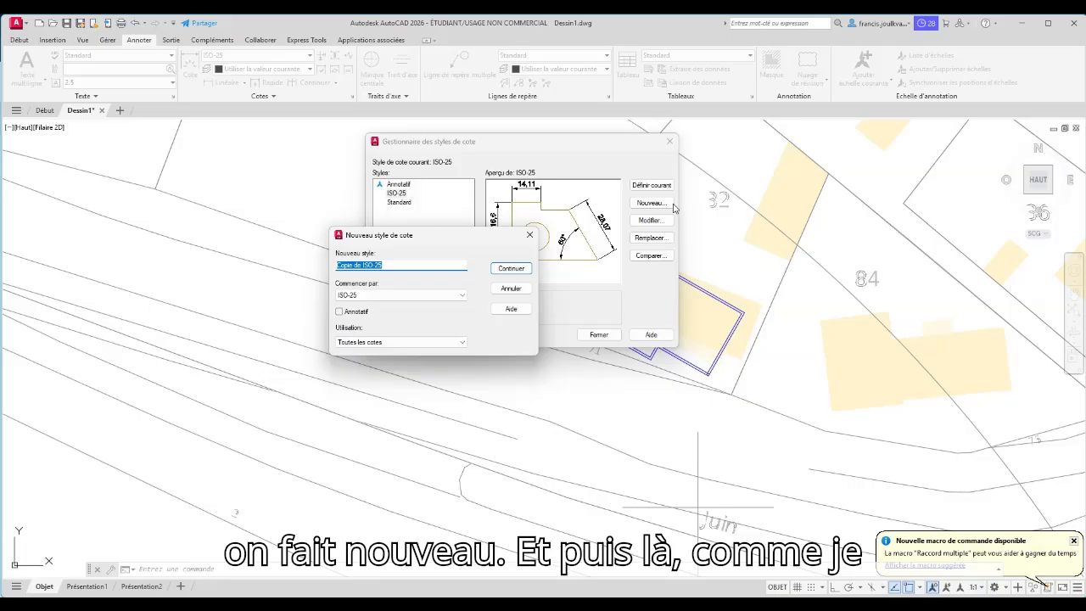
pyautogui.write('C')
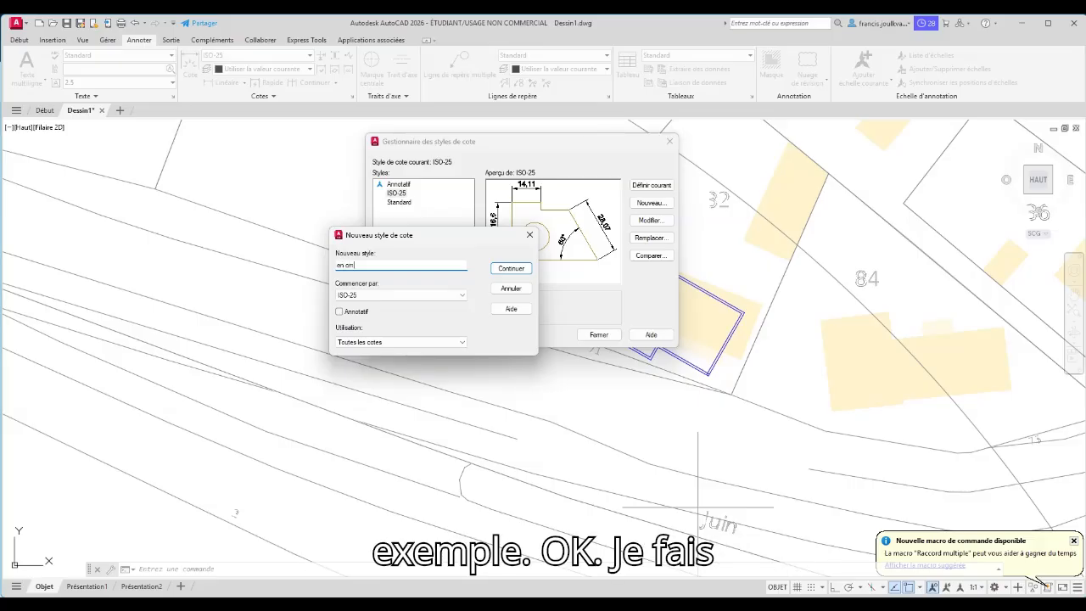
pyautogui.click(524, 272)
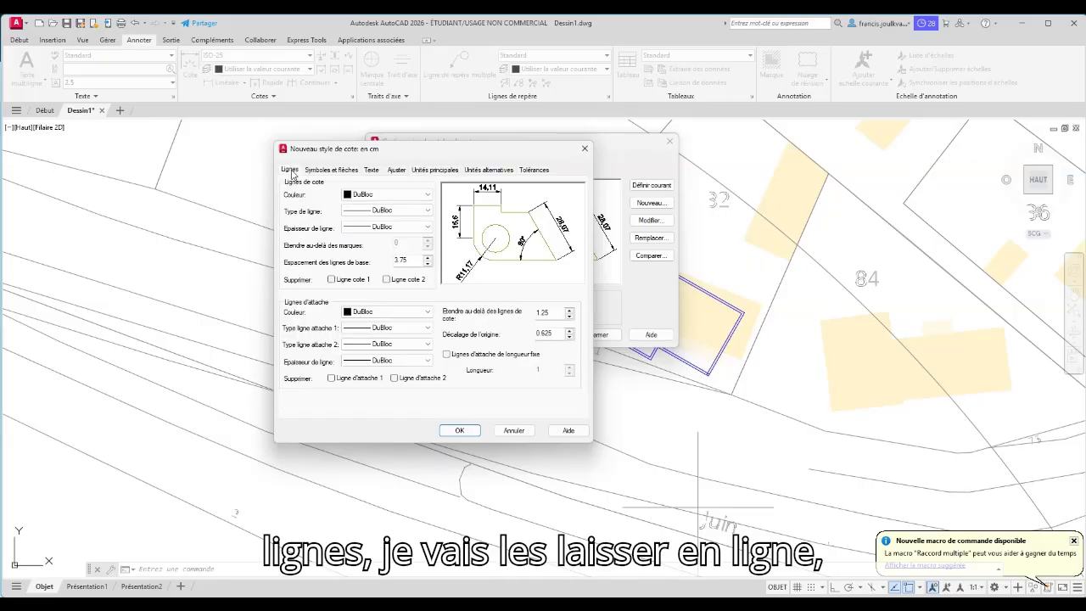
# Set both dimension arrowheads of the en cm style to Oblique with an arrow size of 15
pyautogui.click(331, 170)
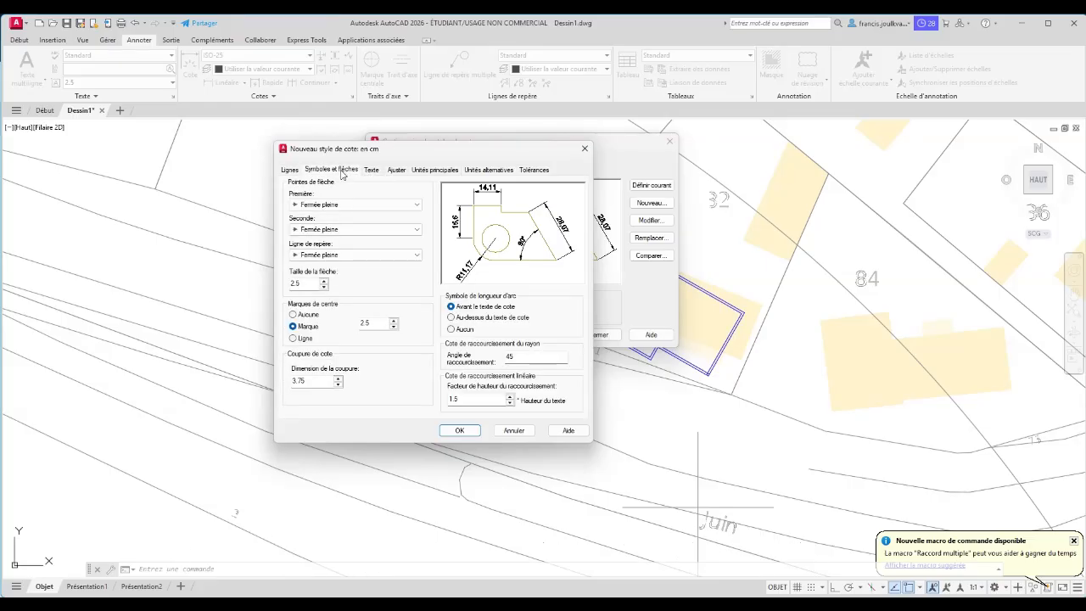
pyautogui.click(409, 206)
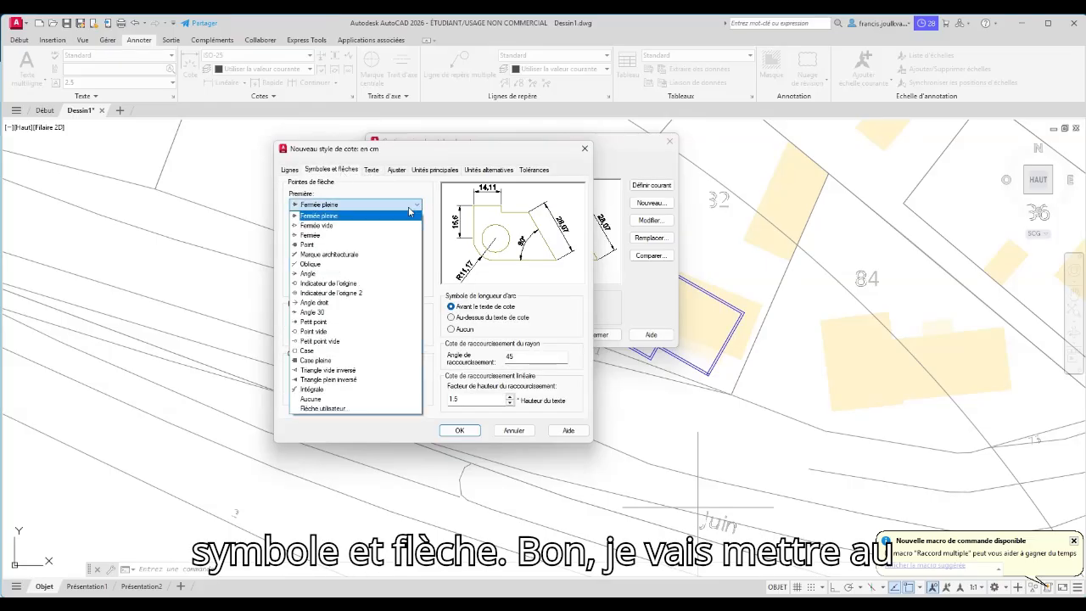
pyautogui.click(356, 264)
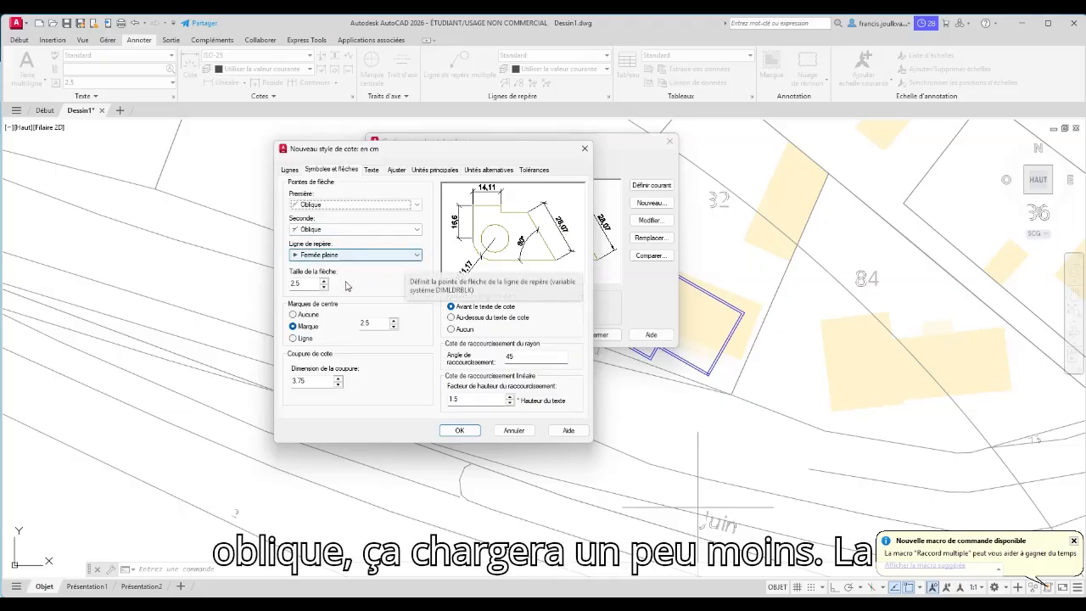
pyautogui.moveTo(306, 285); pyautogui.dragTo(256, 267)
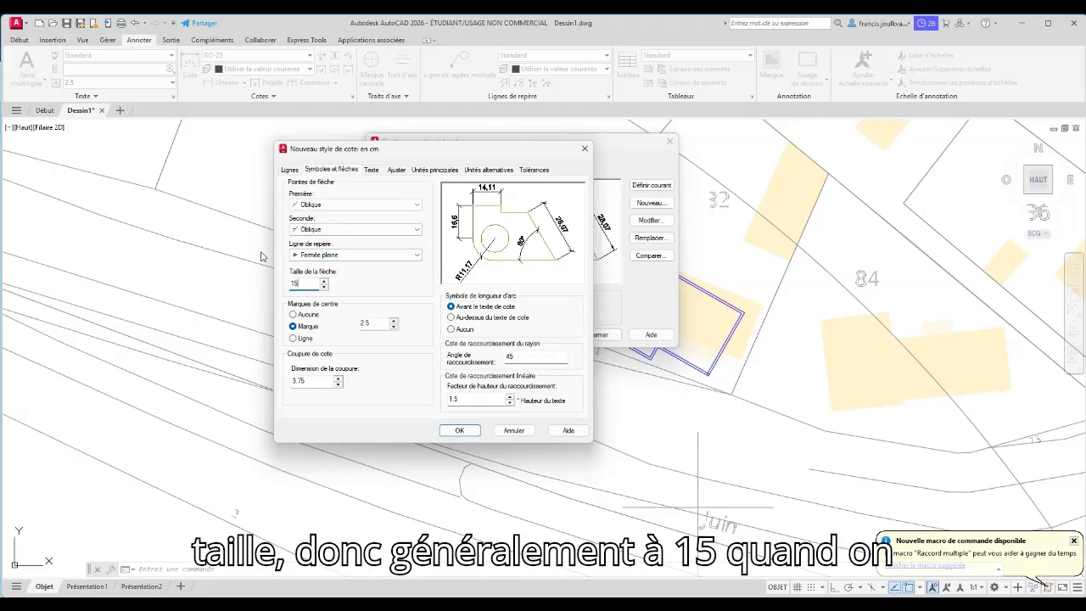
pyautogui.write('15')
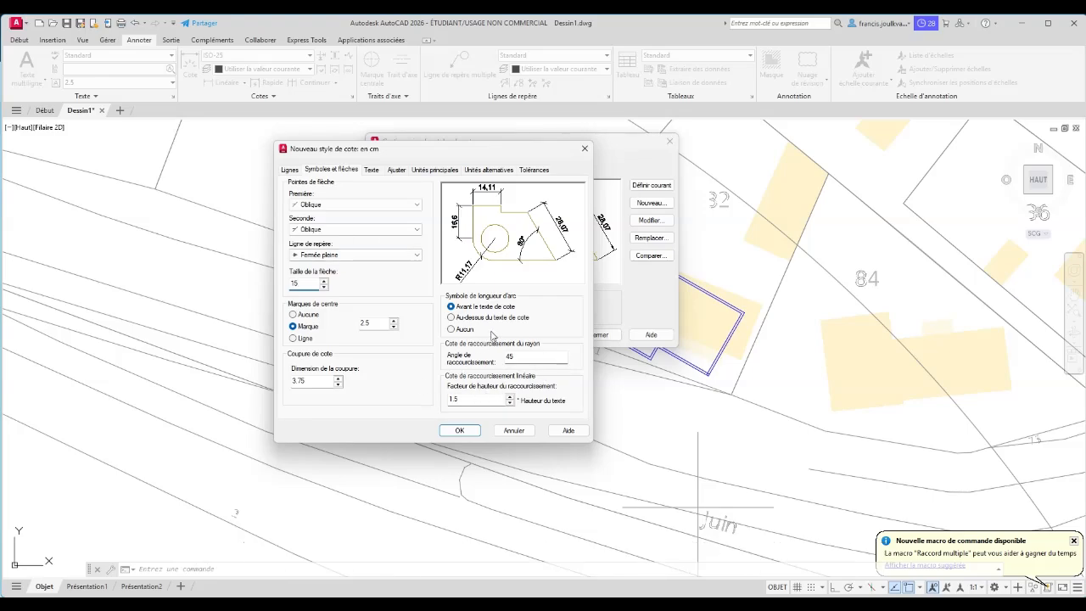
pyautogui.click(383, 324)
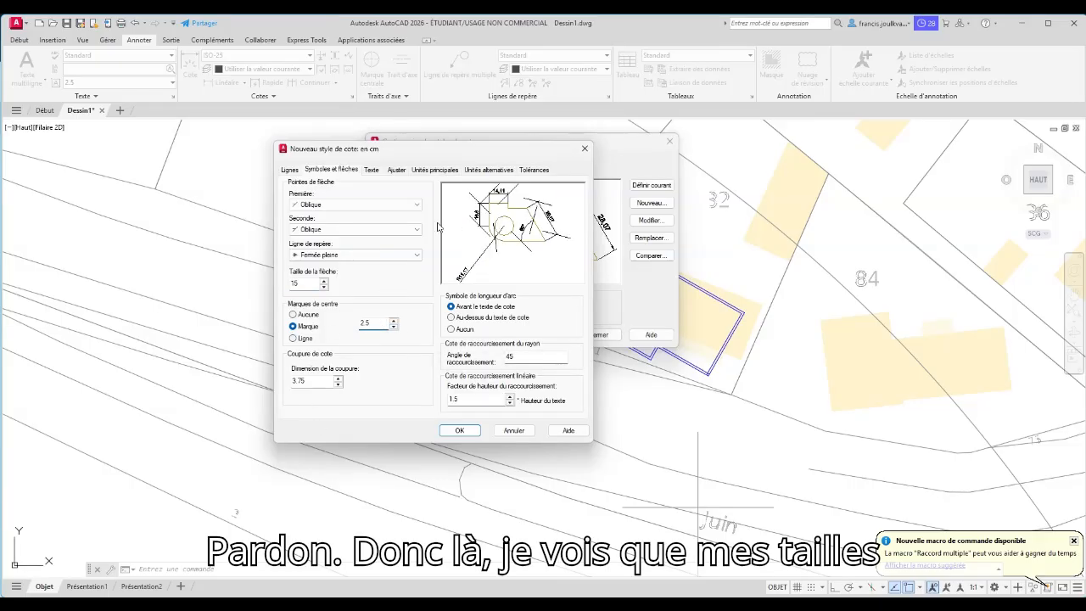
# Set the en cm style's text height to 15 and leave the text without a frame
pyautogui.click(371, 170)
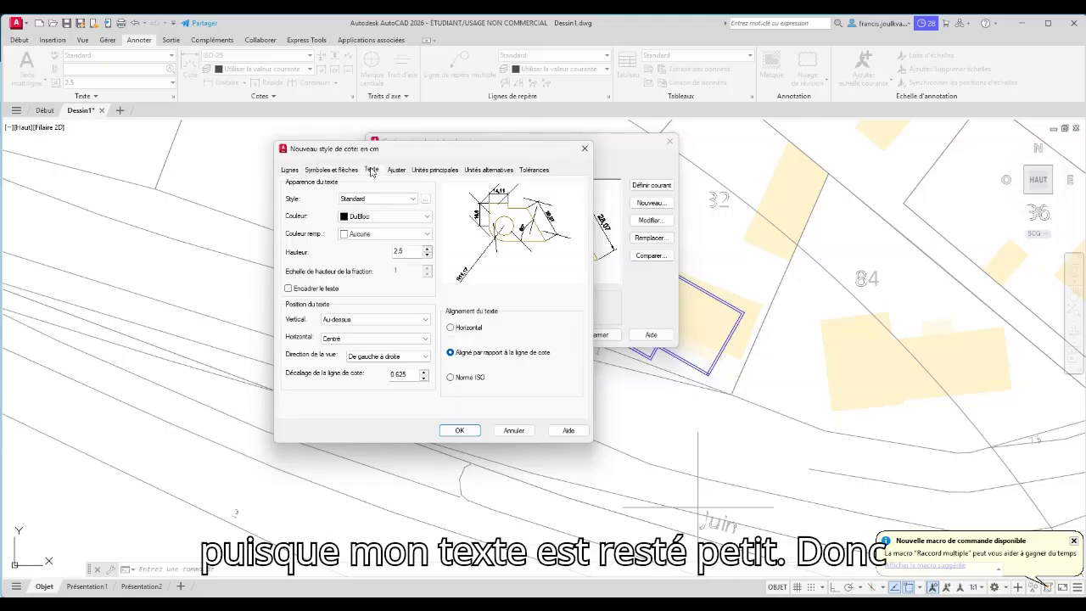
pyautogui.doubleClick(411, 250)
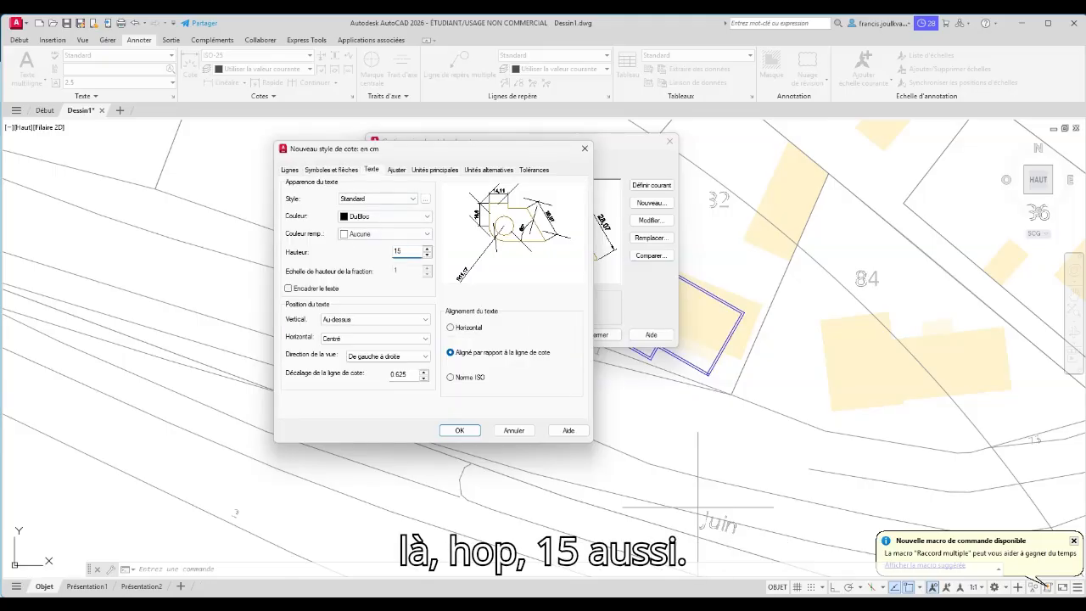
pyautogui.click(405, 294)
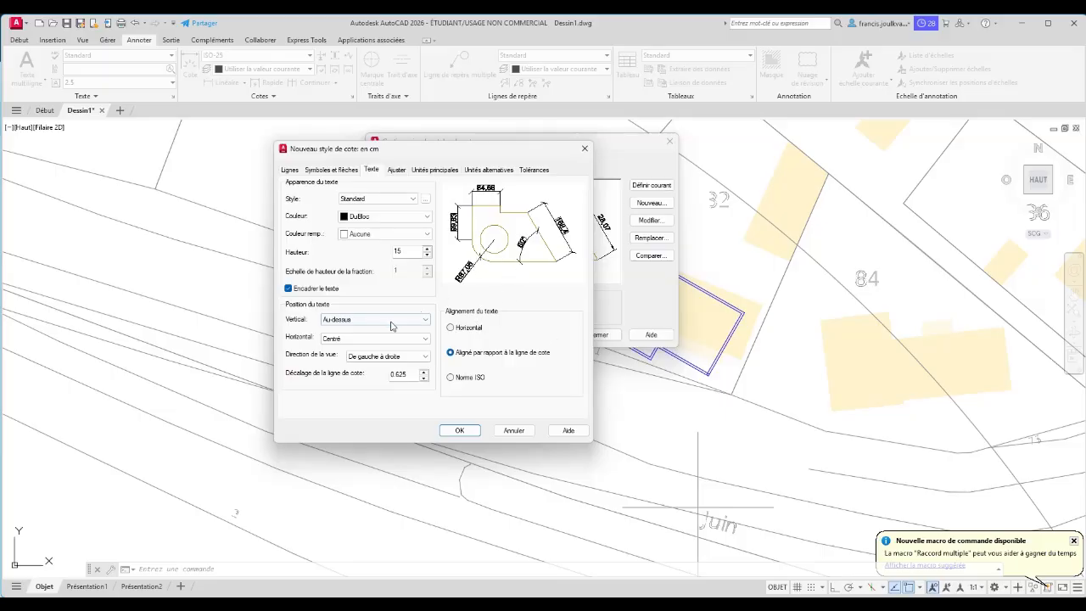
pyautogui.click(339, 289)
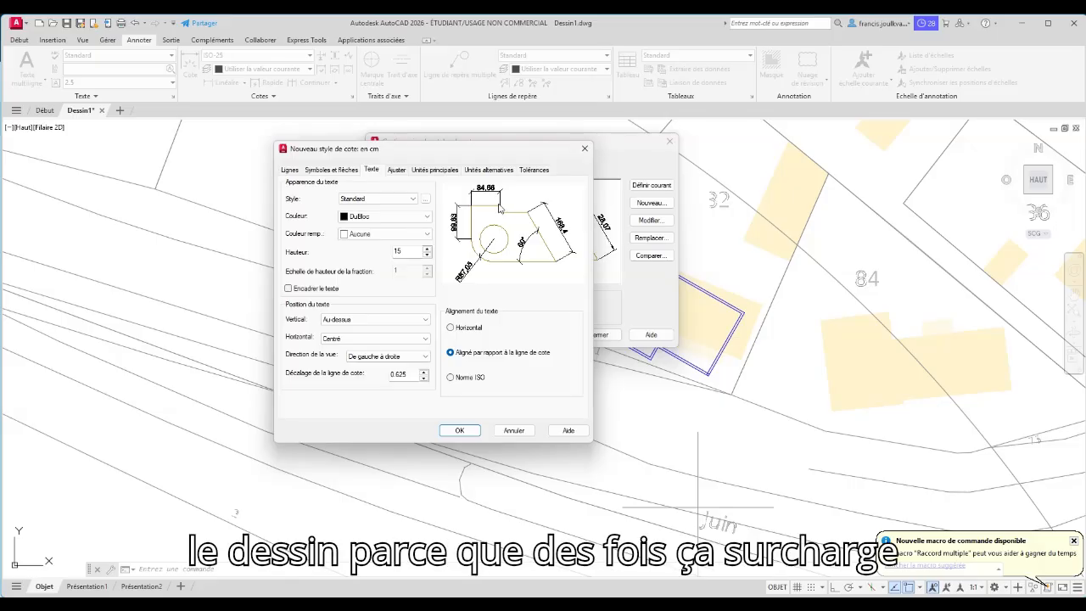
# Set the extension lines' origin offset to 15, confirm the en cm style and close the dimension style manager
pyautogui.click(291, 169)
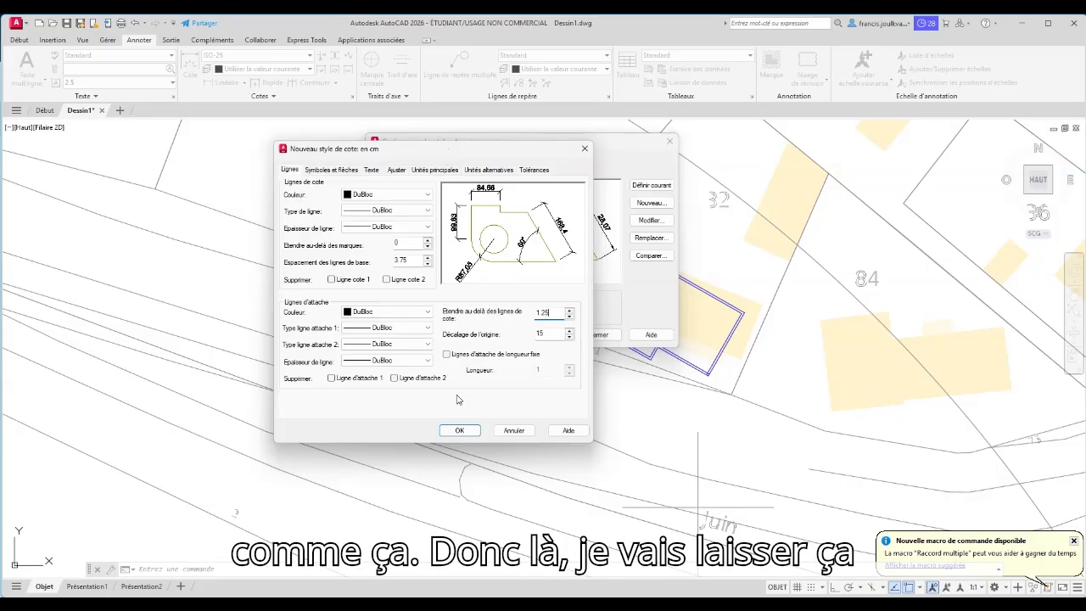
pyautogui.click(460, 431)
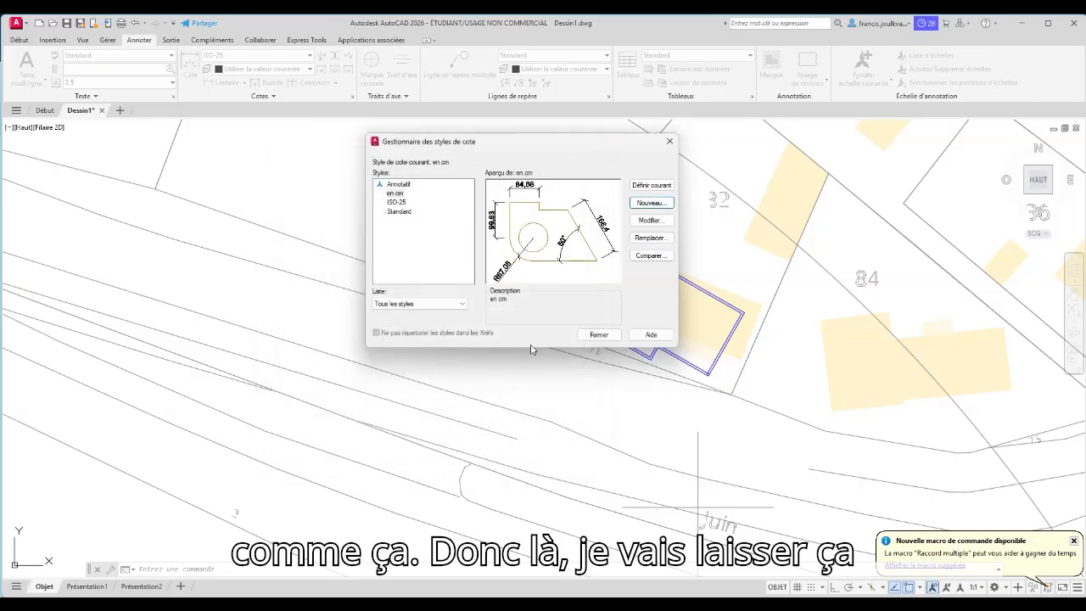
pyautogui.click(600, 334)
pyautogui.press('Escape')
# Apply the en cm dimension style to the aligned dimension along the house's west wall
pyautogui.click(628, 292)
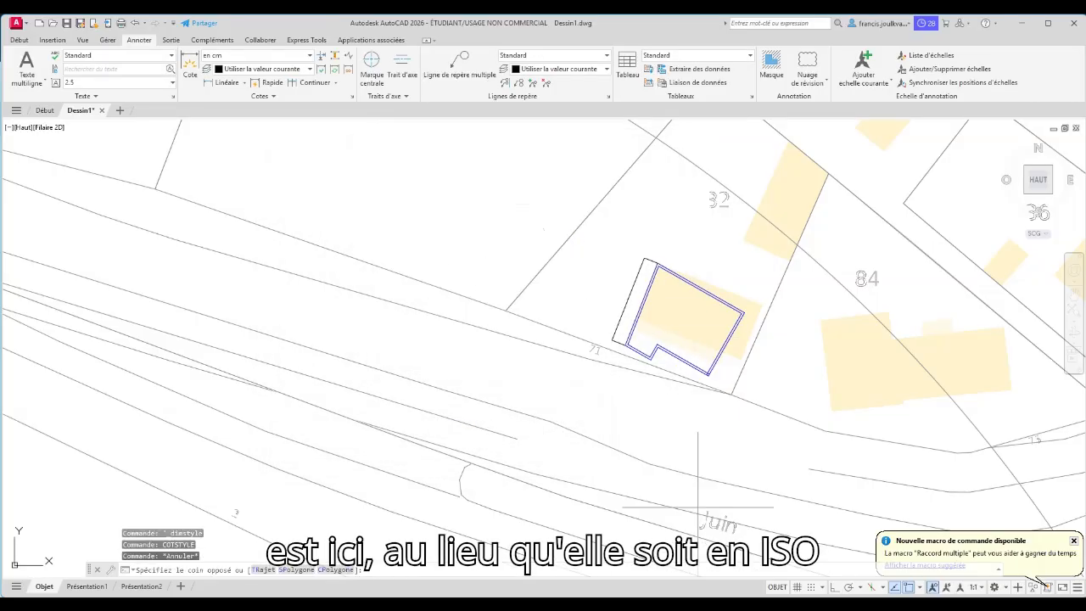
pyautogui.click(616, 311)
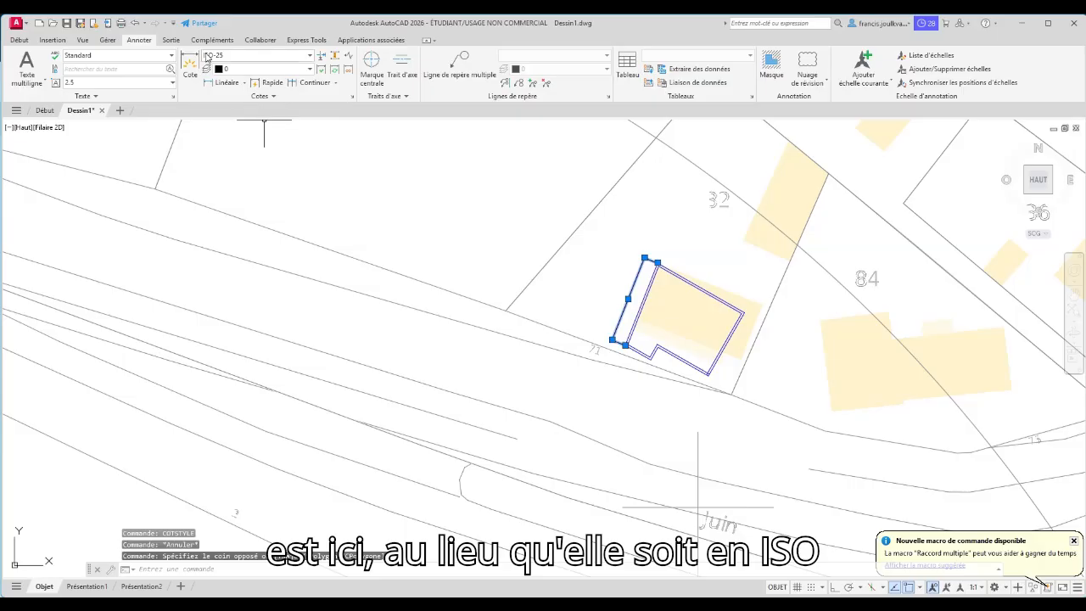
pyautogui.click(305, 55)
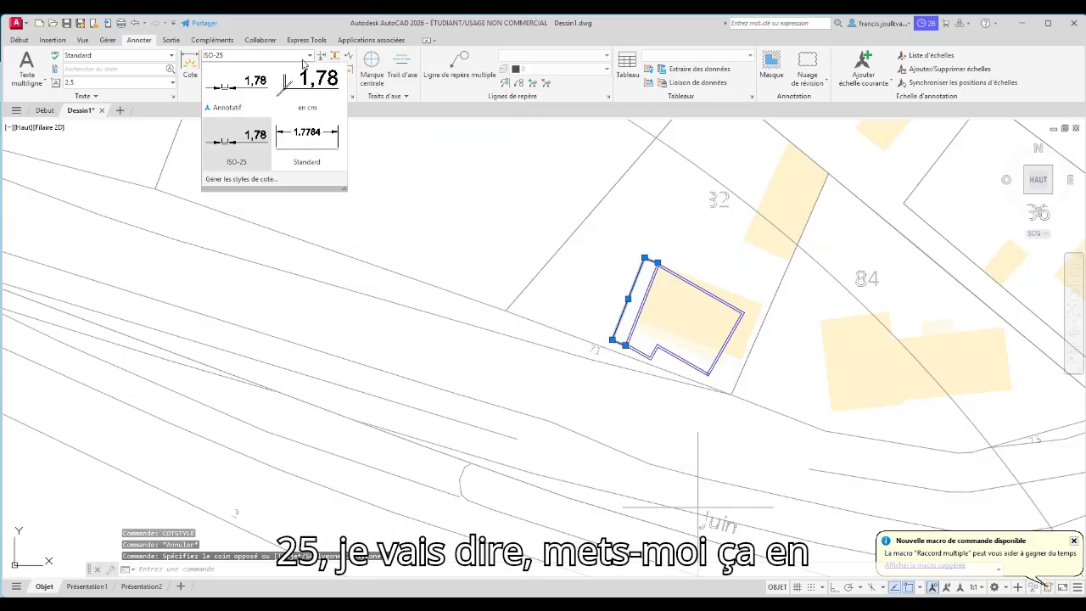
pyautogui.click(311, 111)
pyautogui.scroll(4, 567, 286)
pyautogui.moveTo(781, 357); pyautogui.dragTo(536, 252, button='middle')
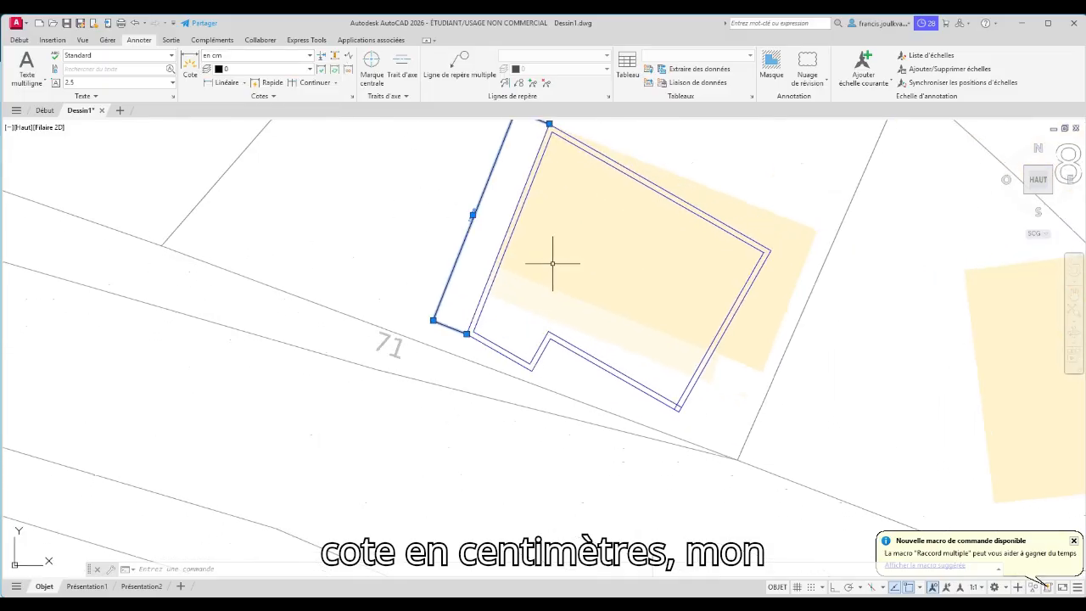
# Examine the restyled west wall dimension up close and check which layer it is on
pyautogui.press('Escape')
pyautogui.press('Escape')
pyautogui.moveTo(541, 214); pyautogui.dragTo(535, 220, button='middle')
pyautogui.scroll(3, 535, 219)
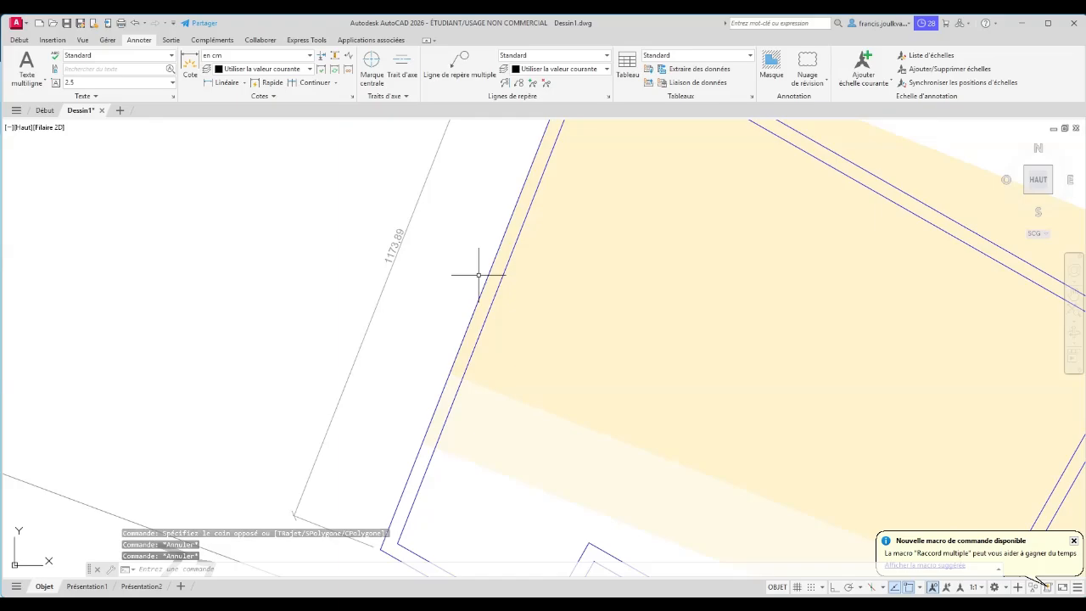
pyautogui.scroll(-3, 478, 274)
pyautogui.moveTo(478, 277)
pyautogui.mouseDown(button='middle')
pyautogui.moveTo(339, 257)
pyautogui.moveTo(315, 269)
pyautogui.moveTo(316, 325)
pyautogui.mouseUp(button='middle')
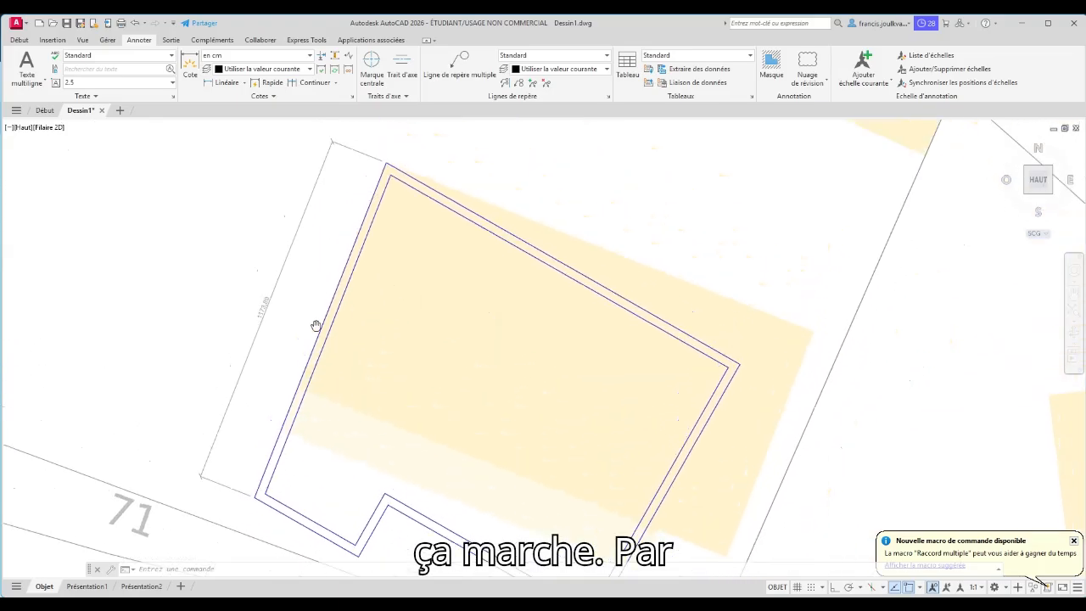
pyautogui.click(353, 148)
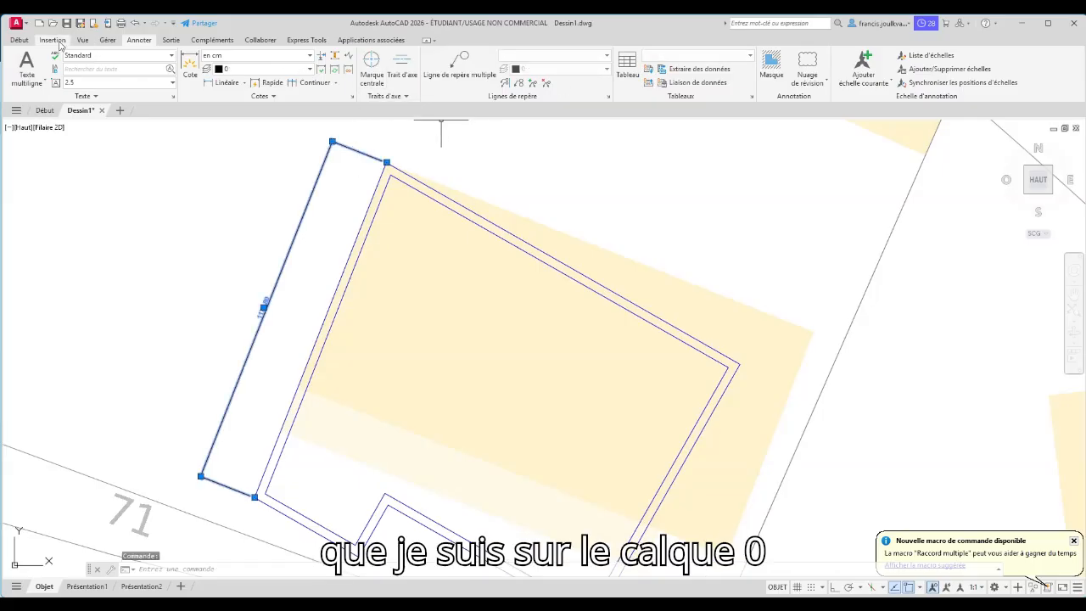
pyautogui.click(22, 40)
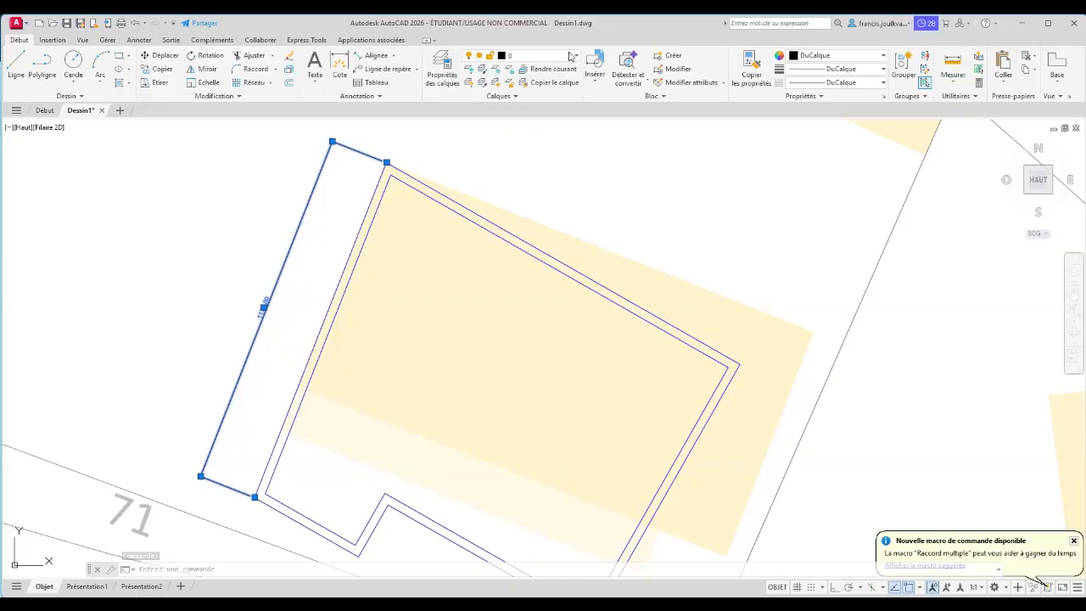
pyautogui.press('Escape')
pyautogui.moveTo(439, 183); pyautogui.dragTo(461, 196, button='middle')
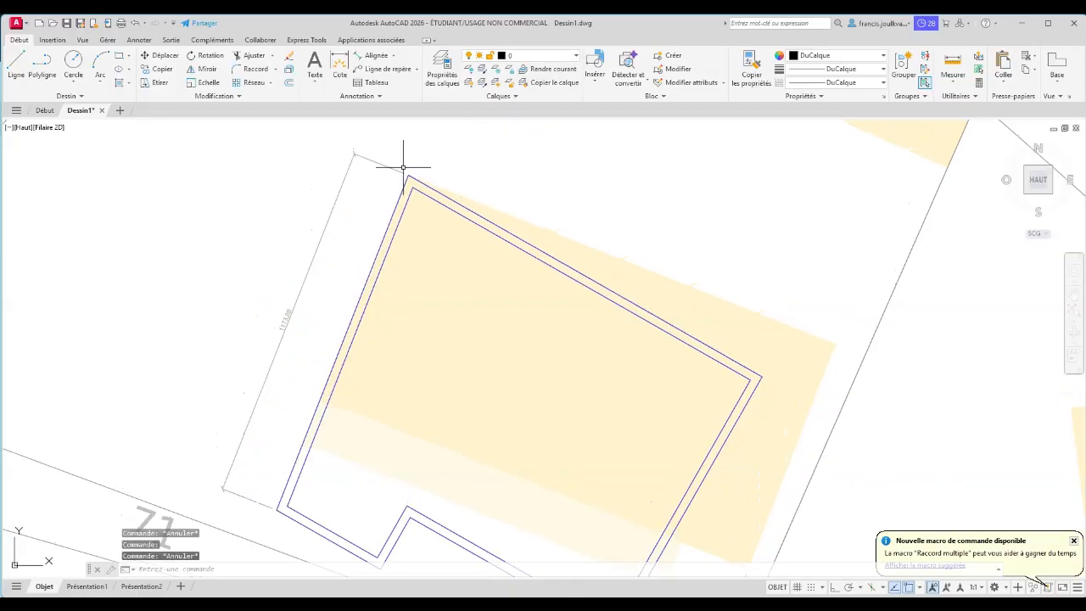
pyautogui.click(388, 168)
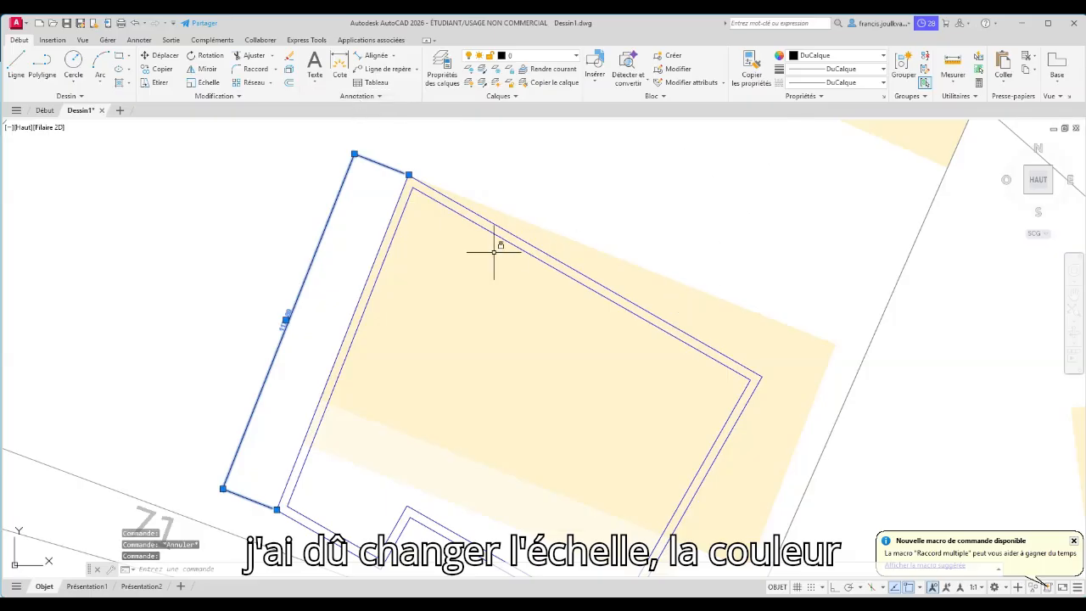
pyautogui.press('Escape')
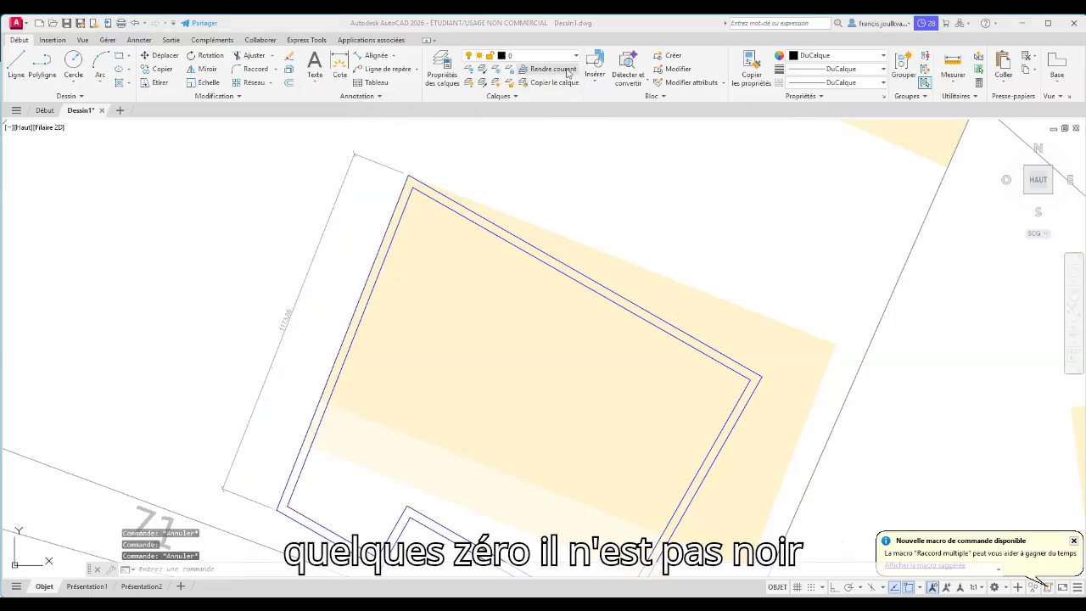
# Check the colour assigned to layer 0 in the layer properties manager
pyautogui.click(352, 160)
pyautogui.click(442, 68)
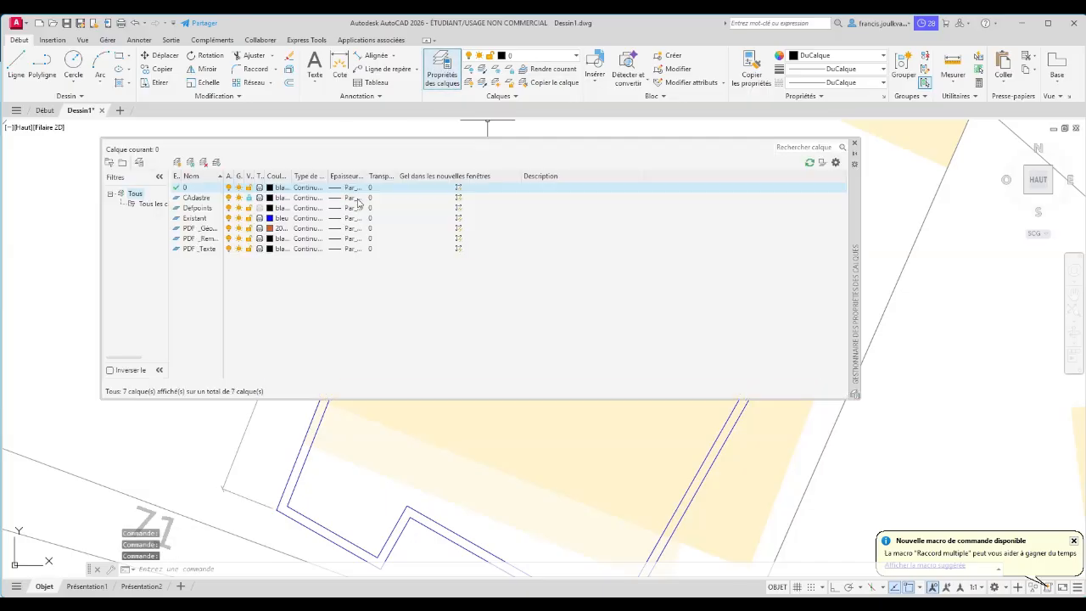
pyautogui.click(271, 187)
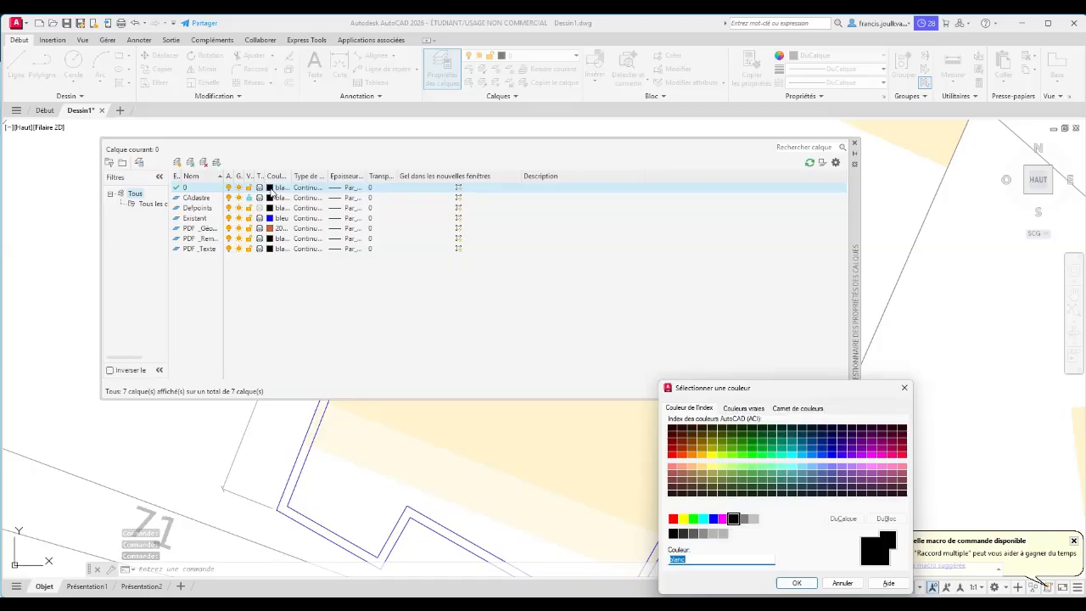
pyautogui.press('Escape')
pyautogui.press('Escape')
pyautogui.press('Escape')
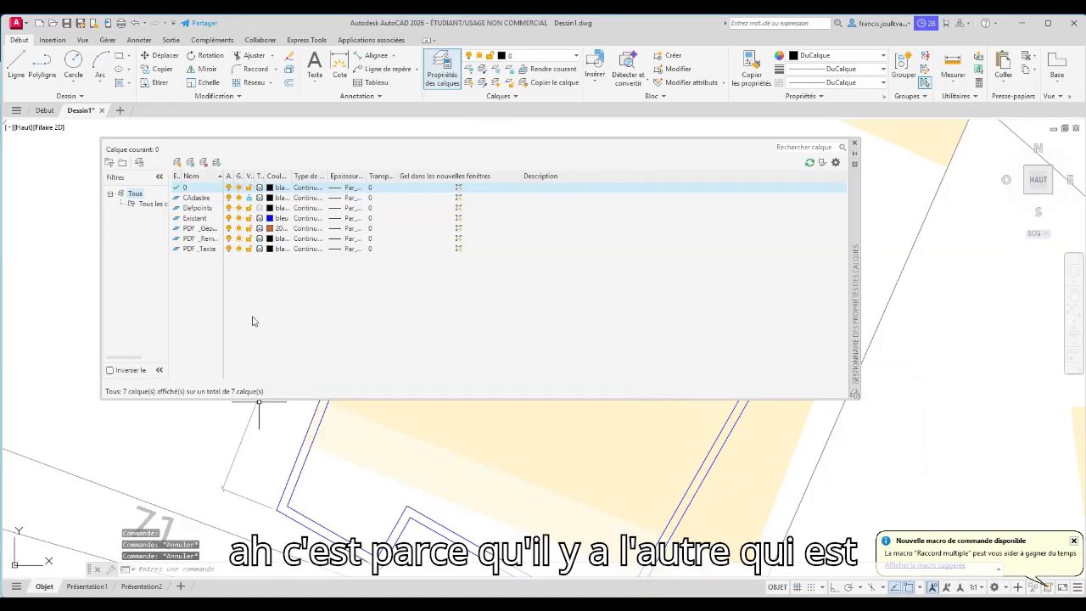
# Turn off the CAdastre layer and close the layer properties manager
pyautogui.click(229, 197)
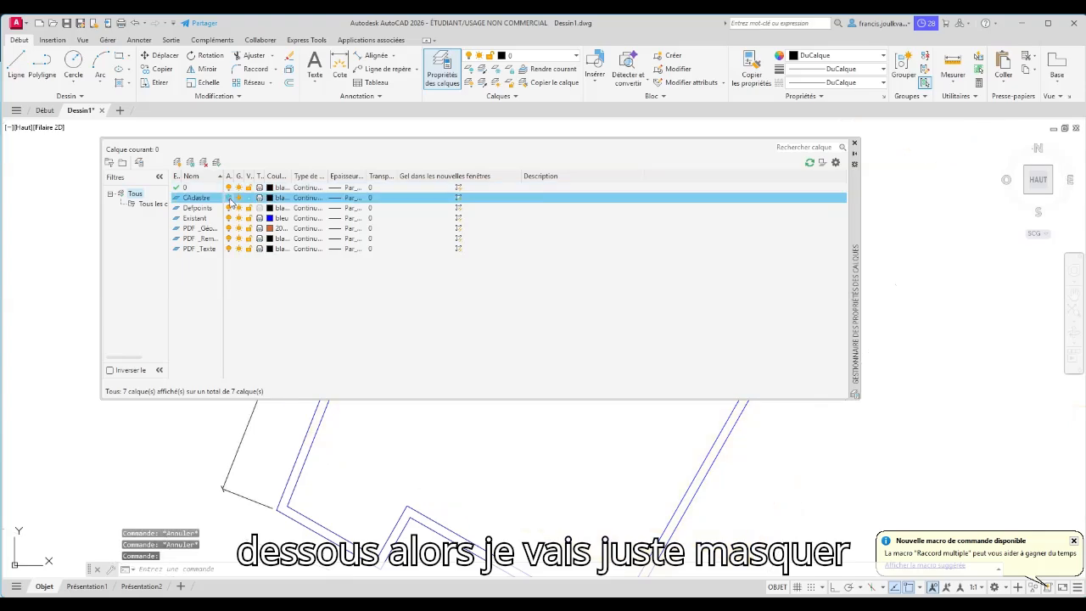
pyautogui.click(855, 142)
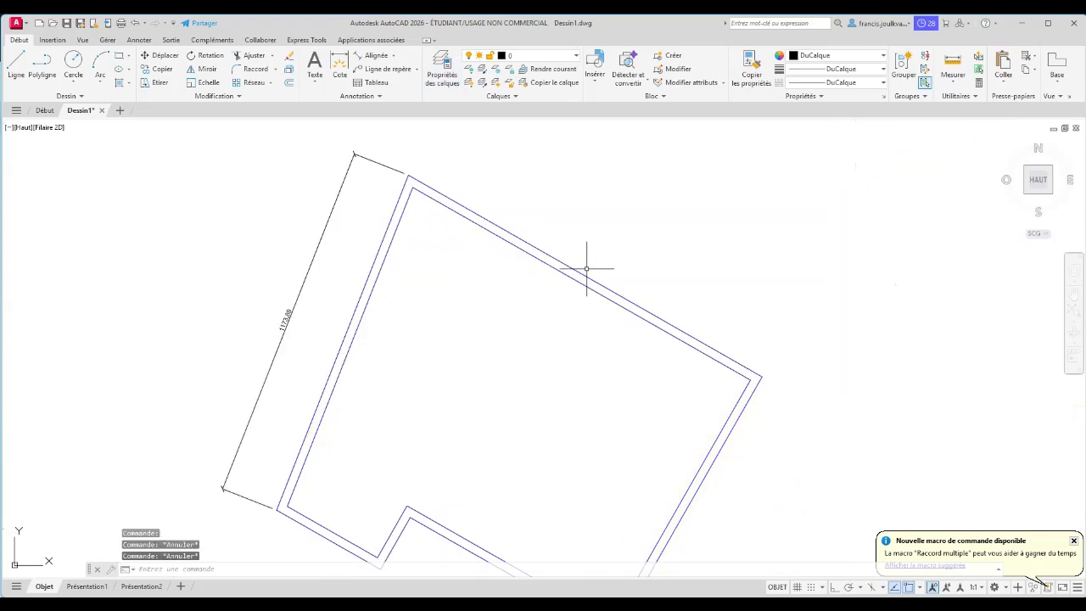
pyautogui.moveTo(458, 247)
pyautogui.mouseDown(button='middle')
pyautogui.moveTo(486, 239)
pyautogui.moveTo(450, 240)
pyautogui.moveTo(378, 204)
pyautogui.moveTo(403, 317)
pyautogui.mouseUp(button='middle')
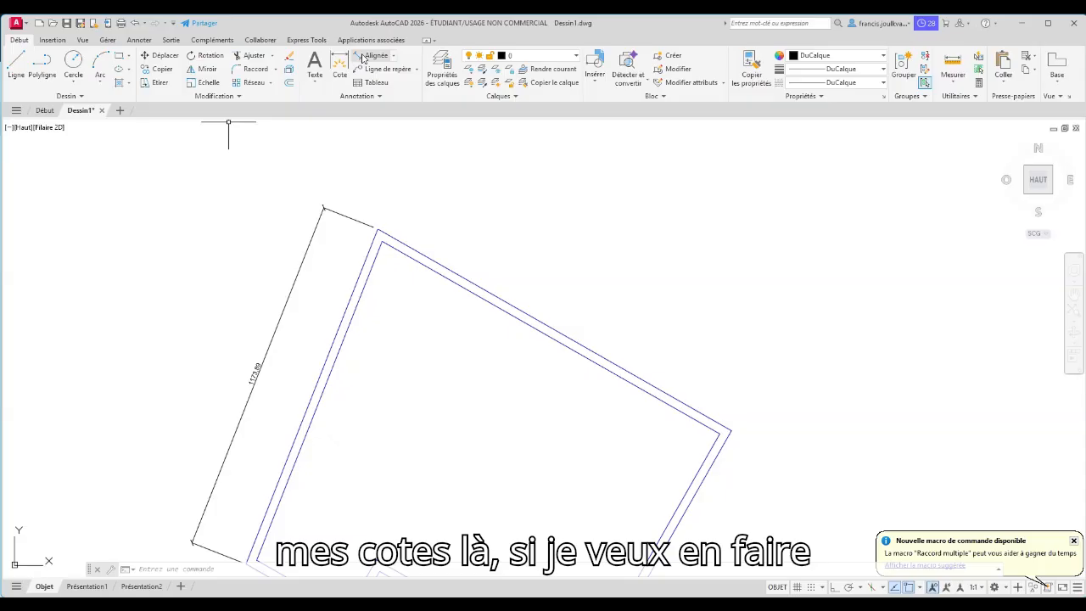
pyautogui.click(376, 57)
pyautogui.click(394, 55)
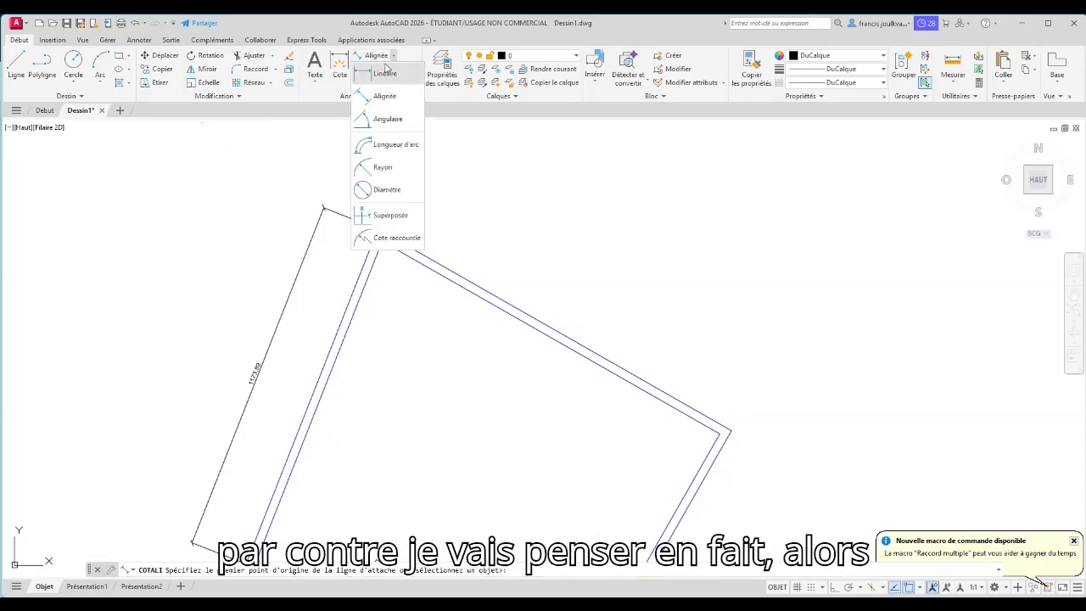
pyautogui.click(383, 145)
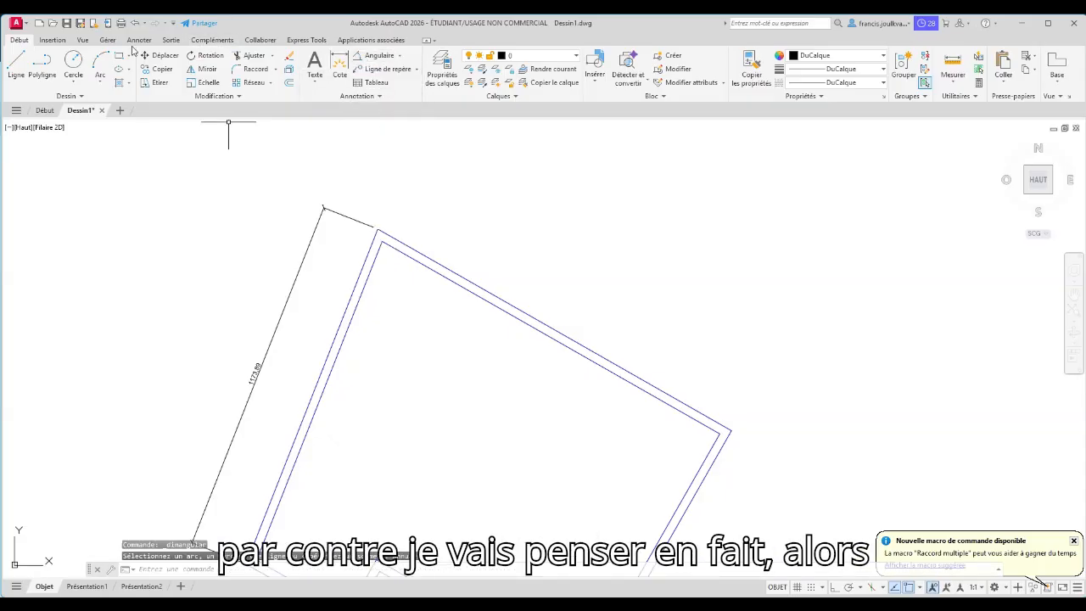
# Make sure en cm is chosen as the current dimension style
pyautogui.click(140, 42)
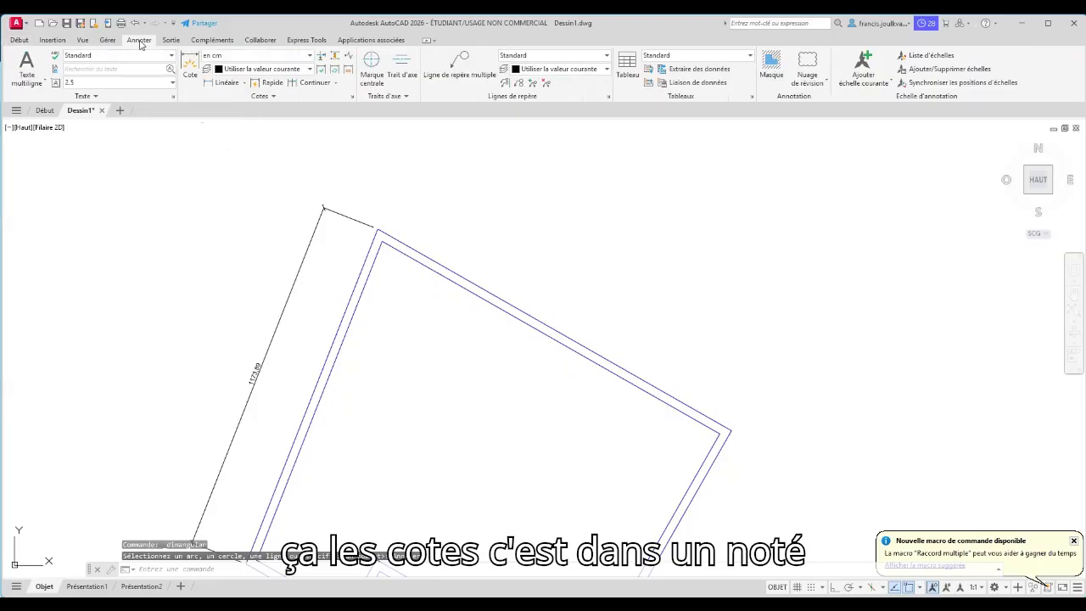
pyautogui.click(311, 57)
pyautogui.click(294, 51)
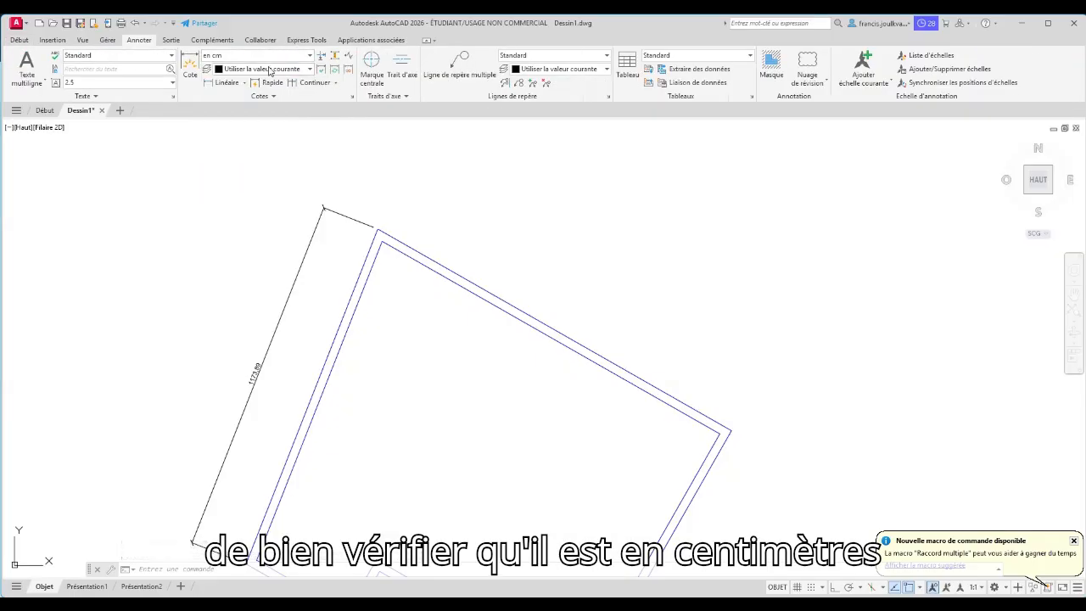
pyautogui.click(191, 66)
pyautogui.moveTo(372, 345); pyautogui.dragTo(360, 156, button='middle')
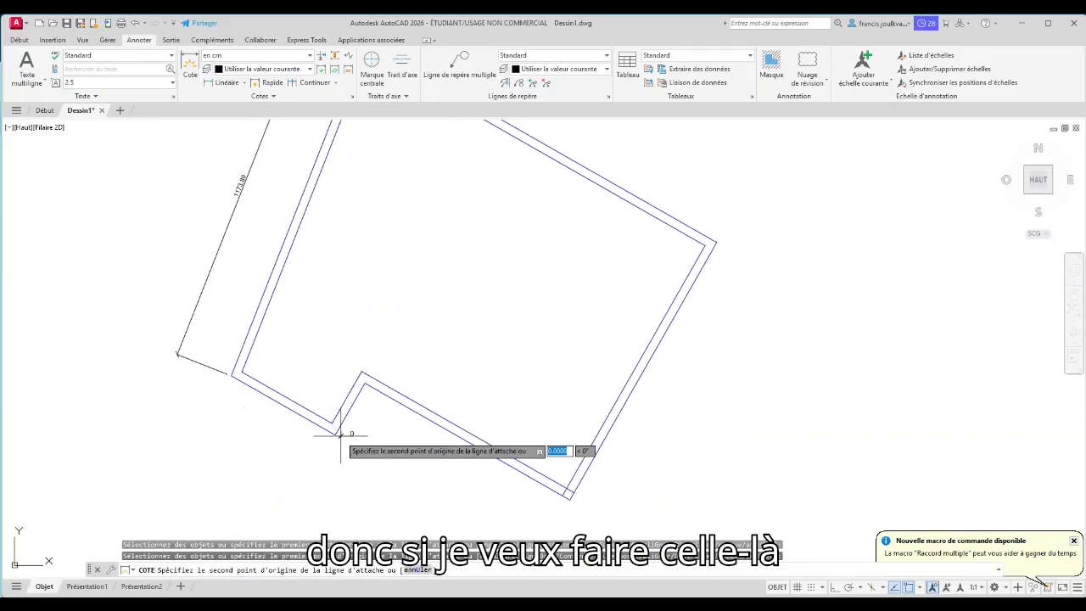
pyautogui.click(332, 426)
pyautogui.moveTo(398, 207); pyautogui.dragTo(342, 381, button='middle')
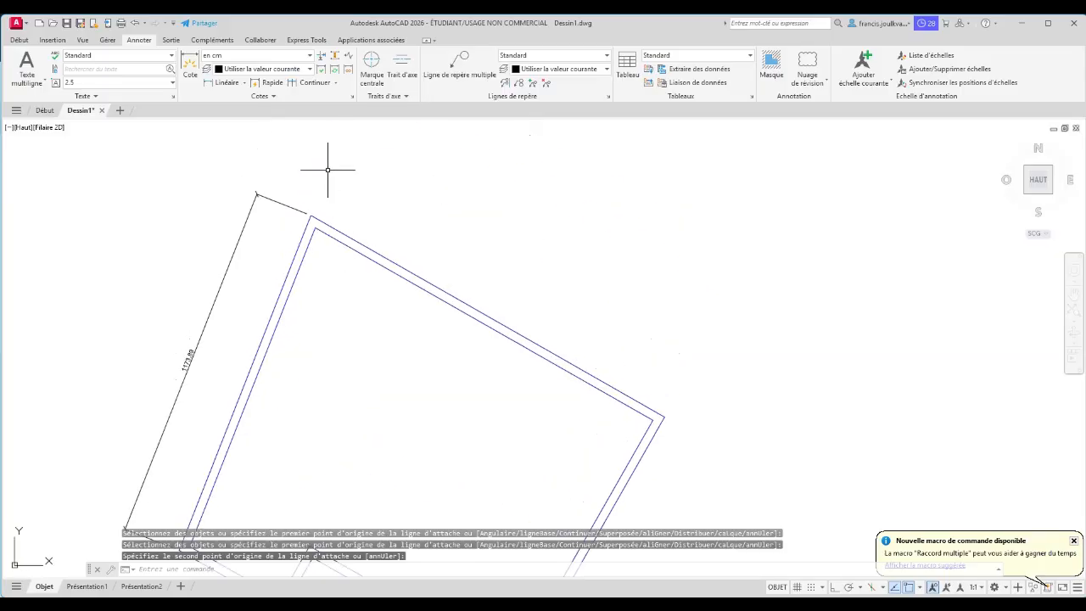
pyautogui.scroll(-3, 369, 217)
pyautogui.moveTo(370, 229); pyautogui.dragTo(383, 160, button='middle')
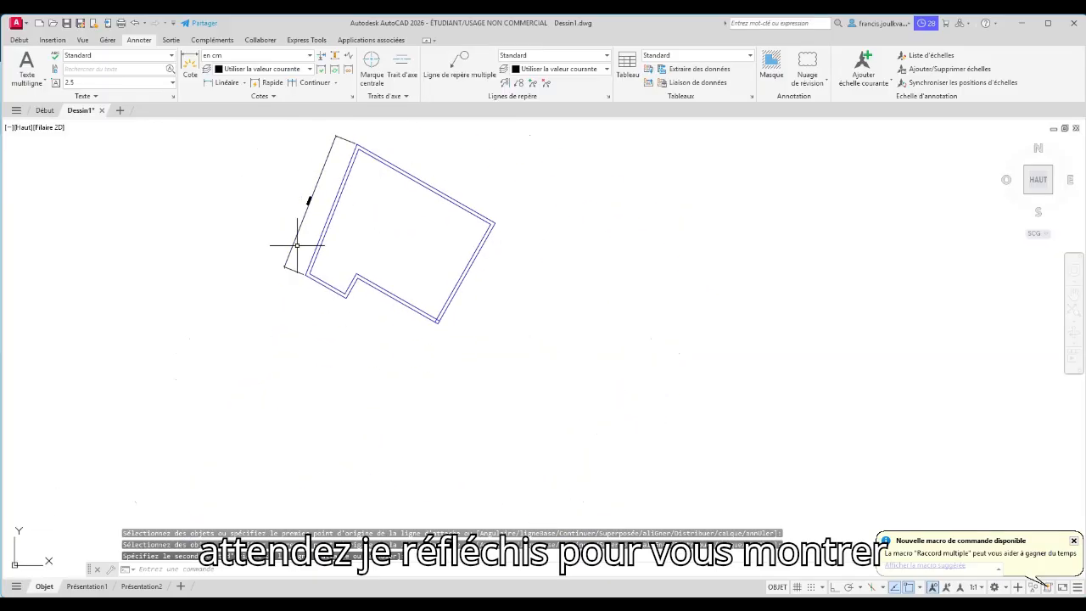
pyautogui.click(227, 82)
pyautogui.click(306, 274)
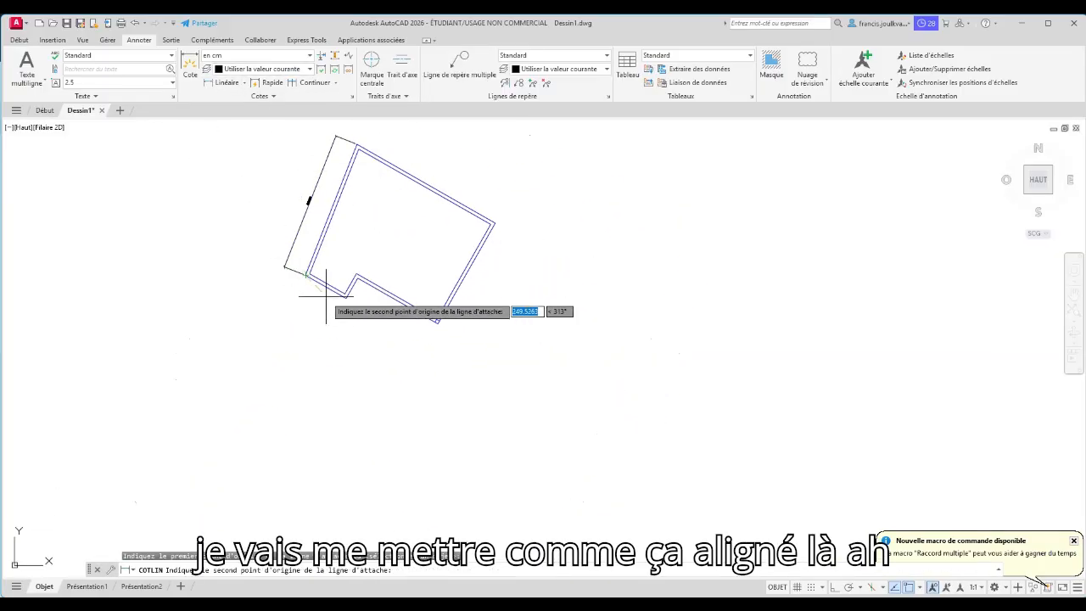
pyautogui.click(343, 296)
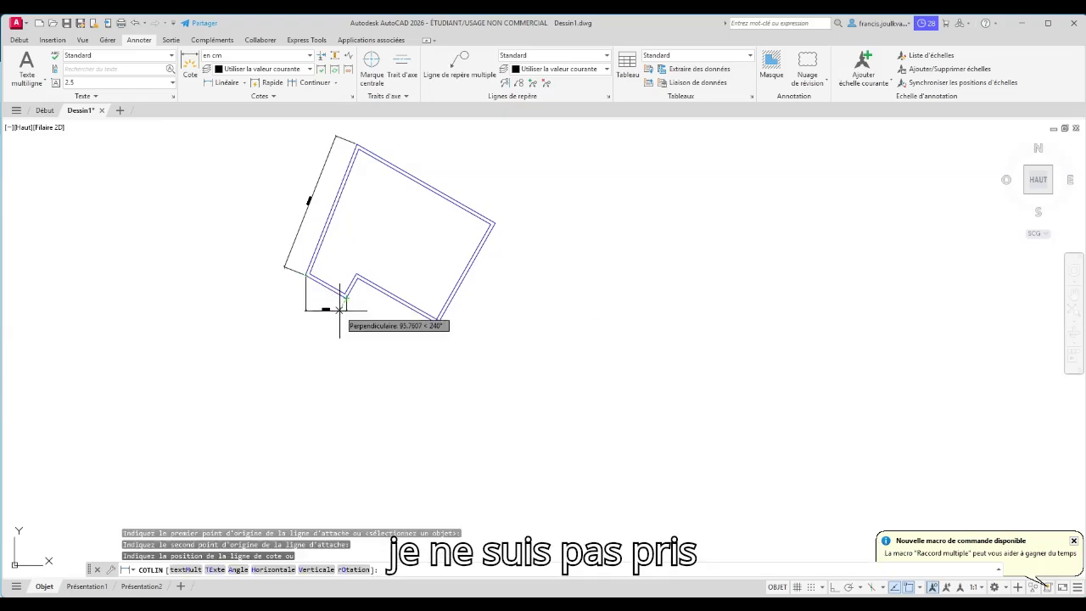
pyautogui.press('Escape')
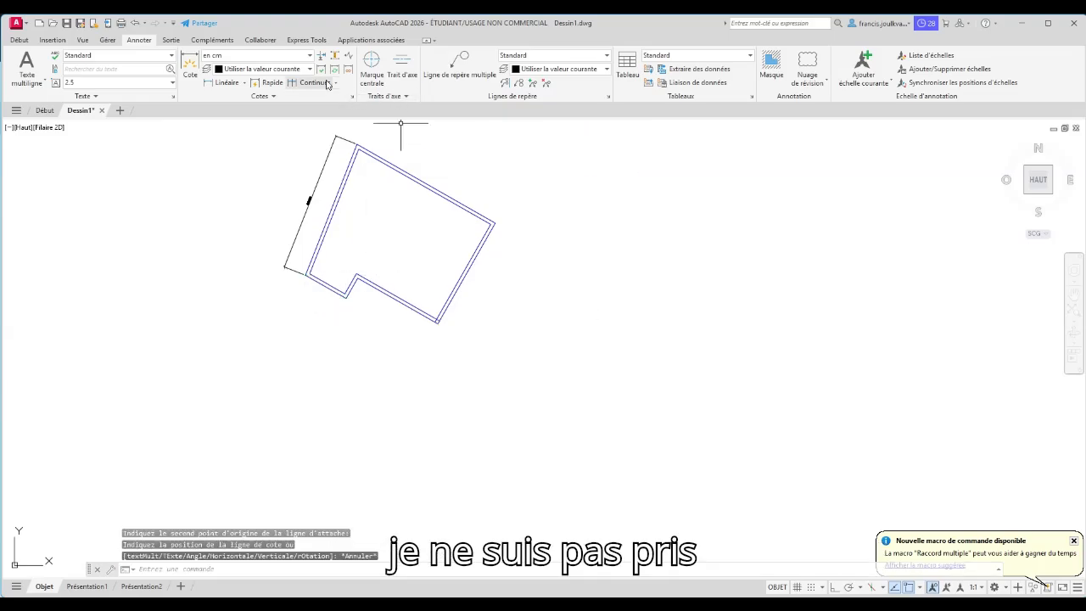
# Add an aligned dimension along the outer face of the short lower-left wall, between its two outer corners
pyautogui.click(244, 83)
pyautogui.click(235, 124)
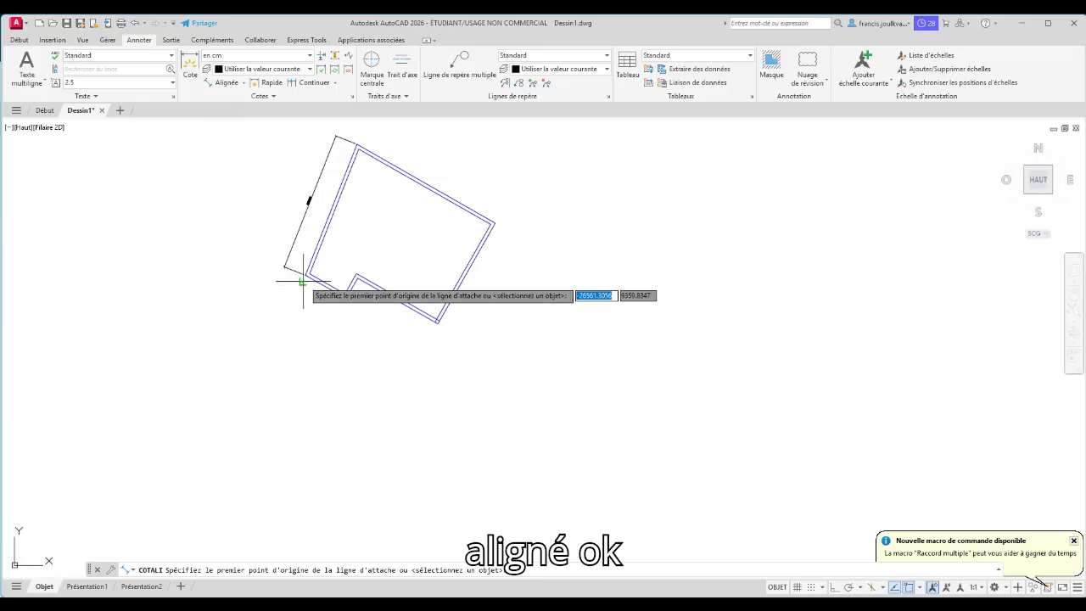
pyautogui.scroll(5, 304, 280)
pyautogui.click(304, 268)
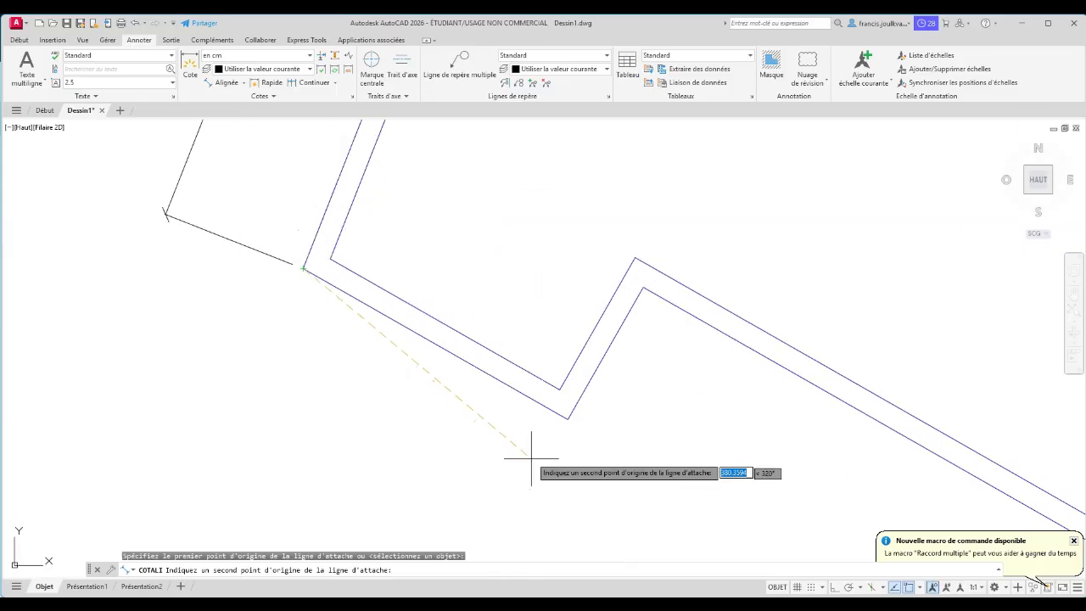
pyautogui.click(567, 418)
pyautogui.click(472, 470)
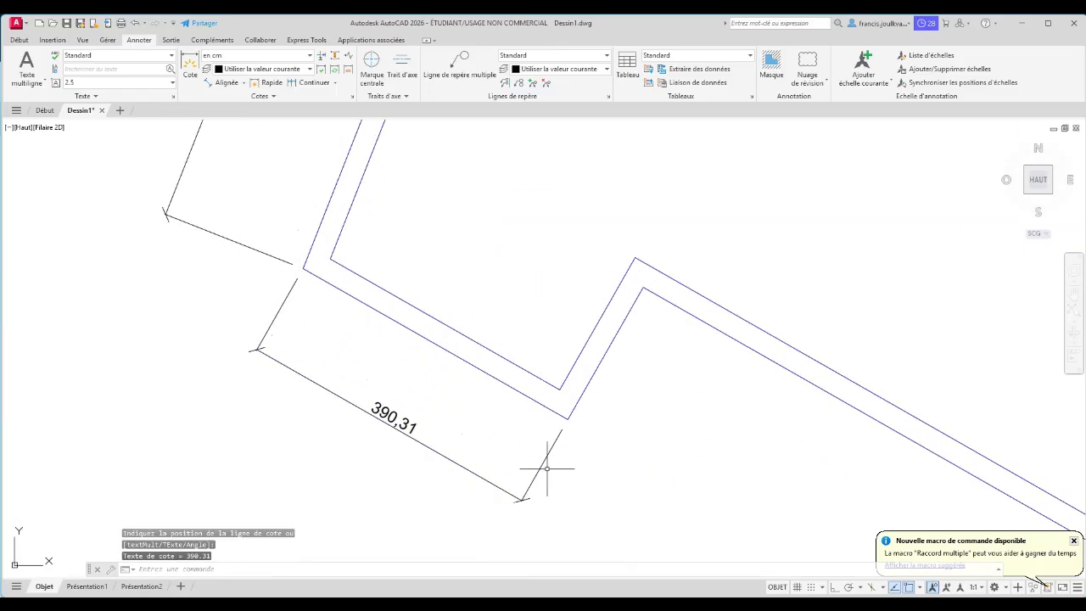
# Draw a short line across the thickness of the lower-right wall, perpendicular to it, just past the recessed corner
pyautogui.scroll(-3, 561, 449)
pyautogui.moveTo(567, 441); pyautogui.dragTo(390, 250, button='middle')
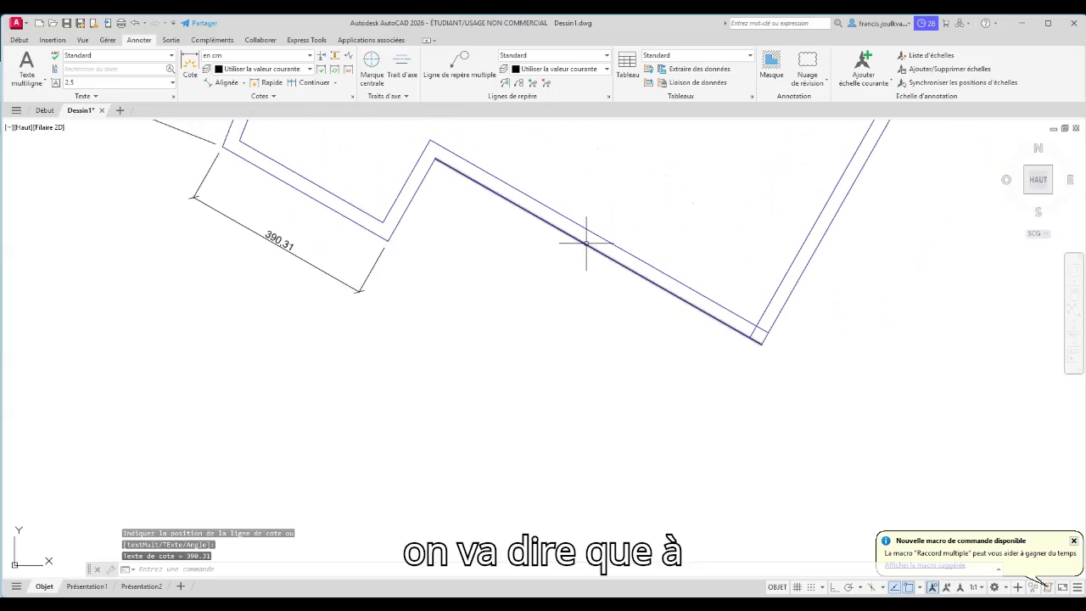
pyautogui.click(23, 41)
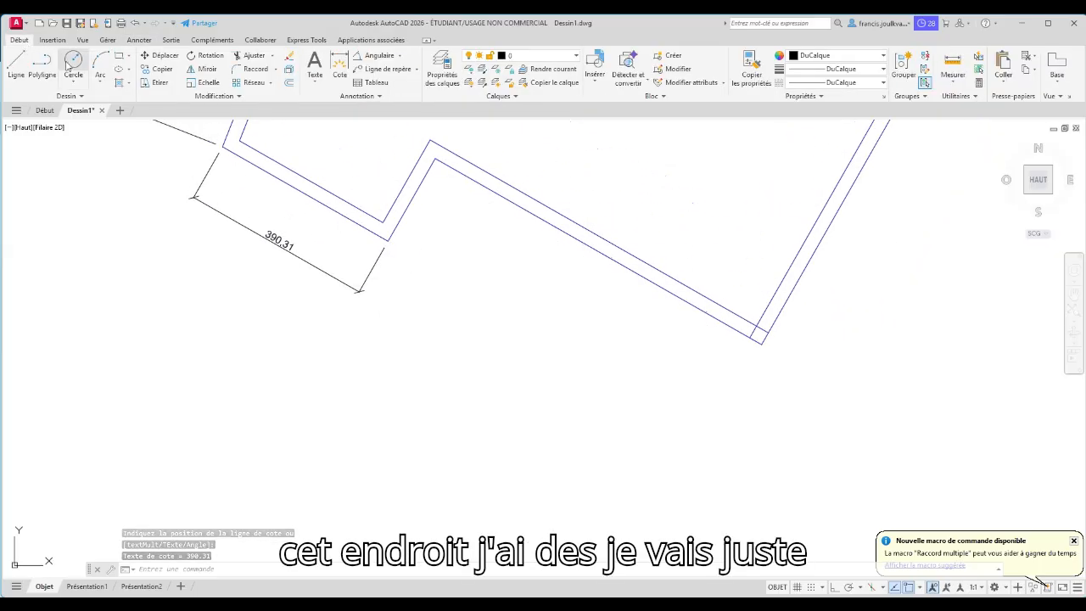
pyautogui.click(16, 64)
pyautogui.click(464, 175)
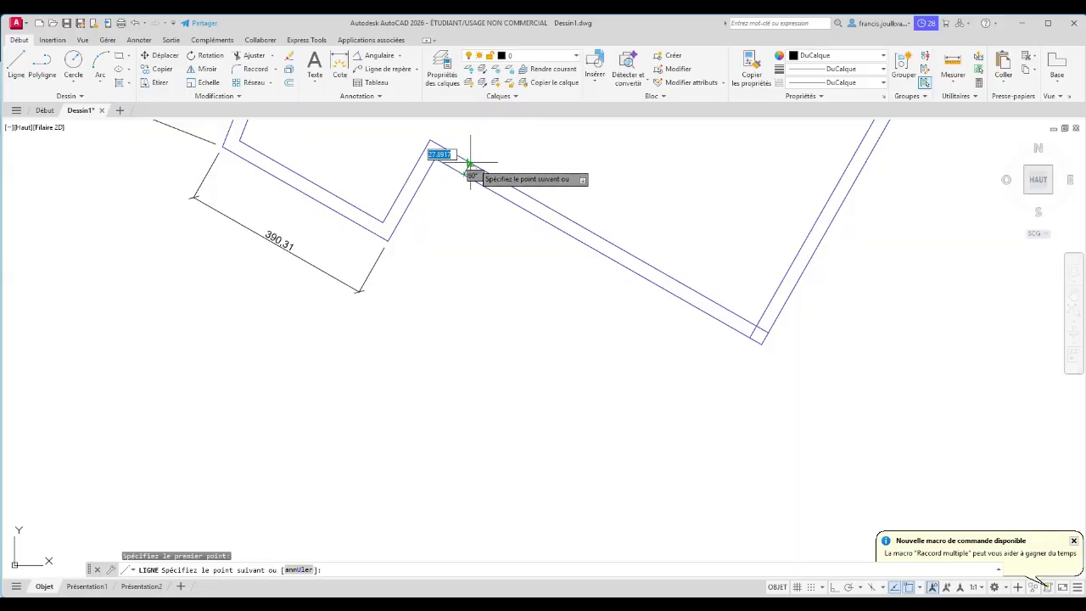
pyautogui.click(470, 164)
pyautogui.rightClick(472, 163)
pyautogui.click(492, 173)
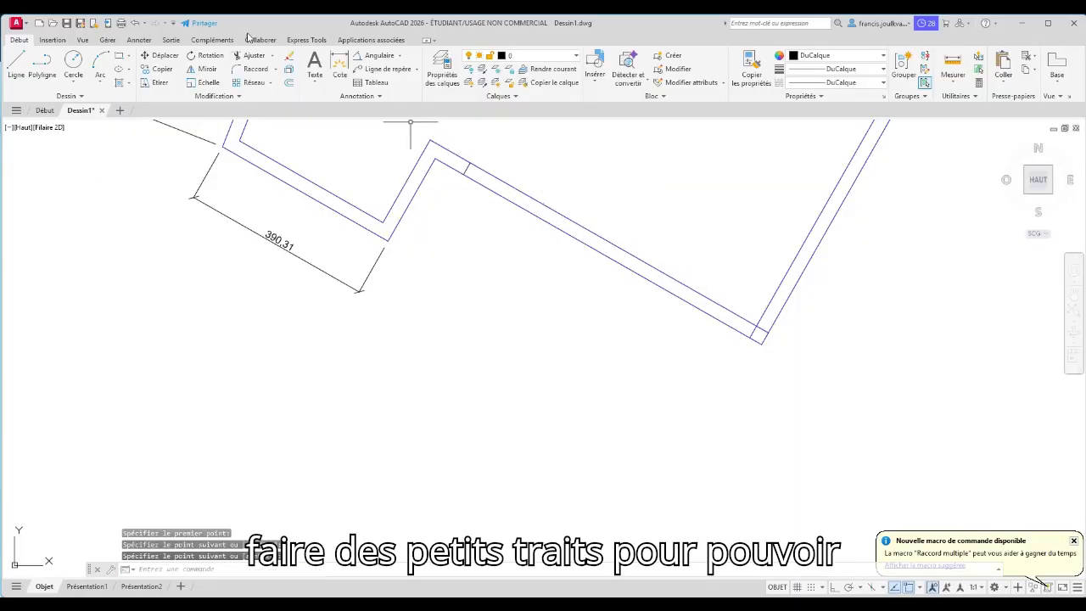
# Copy the short cross line to three further positions along the same wall, using its outer-face end as the base point
pyautogui.click(159, 68)
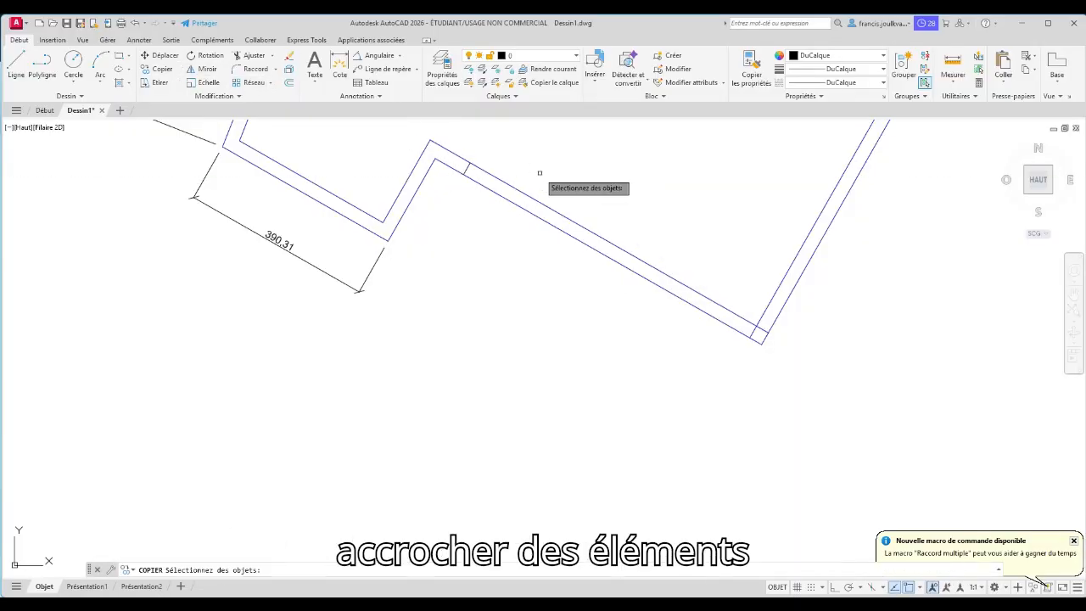
pyautogui.scroll(3, 538, 173)
pyautogui.click(351, 161)
pyautogui.press('Return')
pyautogui.click(344, 174)
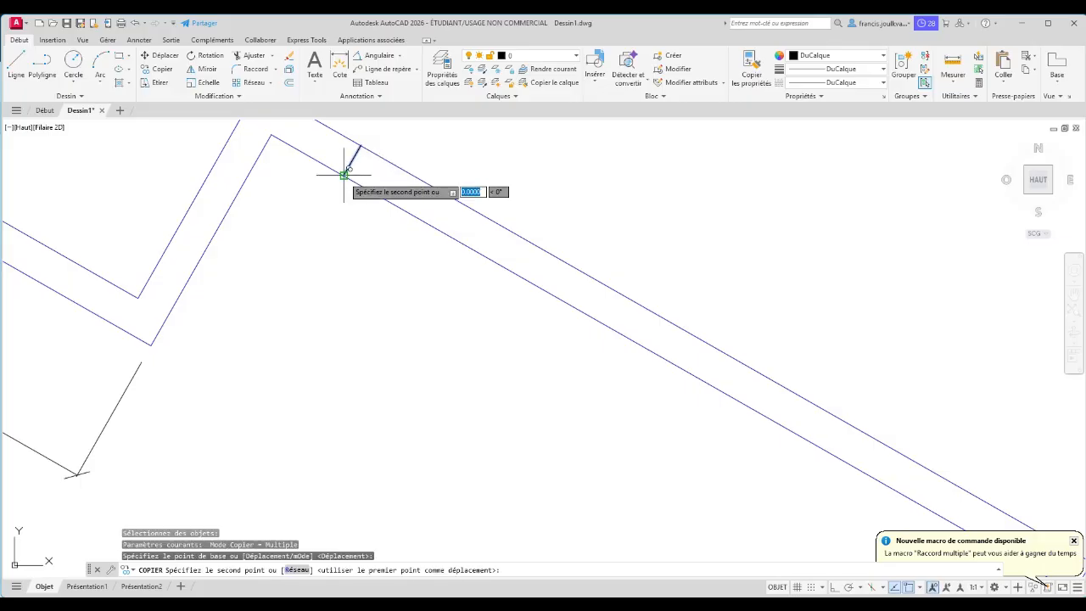
pyautogui.moveTo(635, 340); pyautogui.dragTo(758, 339, button='middle')
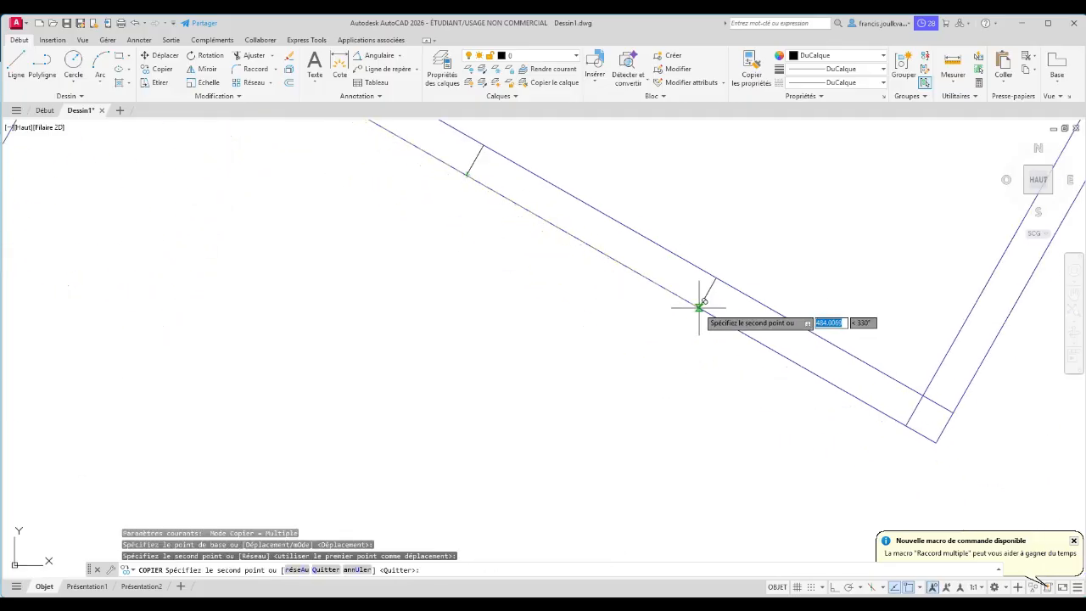
pyautogui.click(699, 307)
pyautogui.click(832, 381)
pyautogui.press('Escape')
pyautogui.rightClick(820, 181)
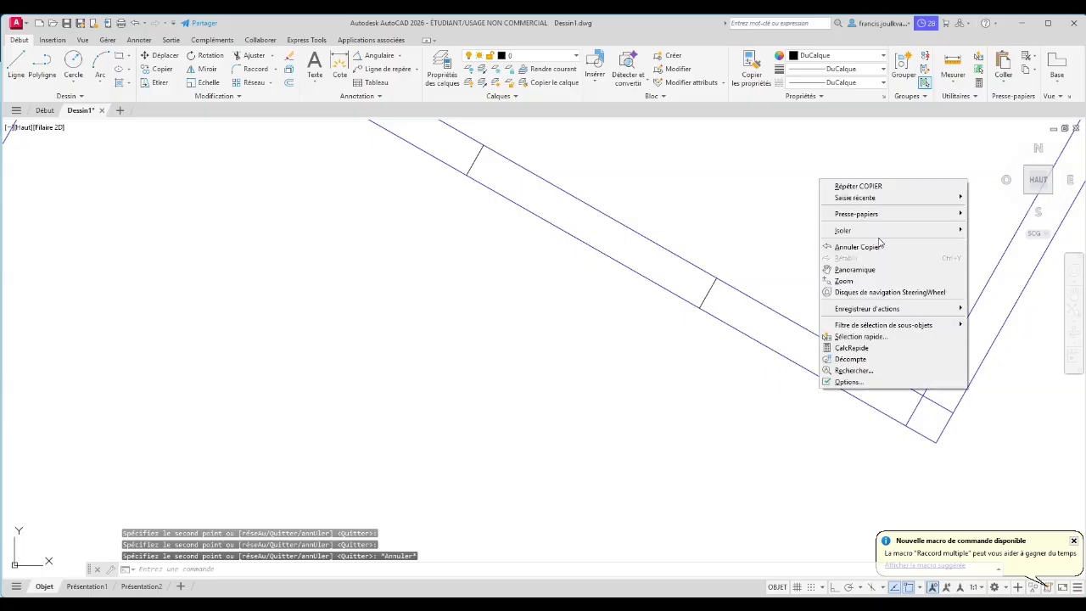
pyautogui.press('Escape')
# Continue the short wall's aligned dimension through the four cross lines to the building's lower outer corner
pyautogui.scroll(-4, 691, 226)
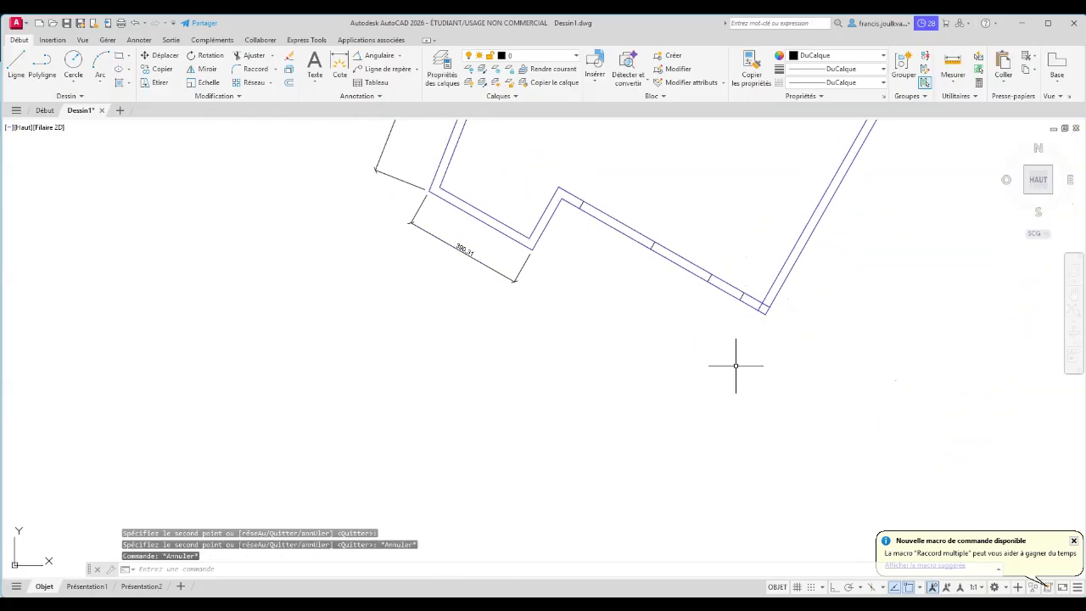
pyautogui.click(139, 40)
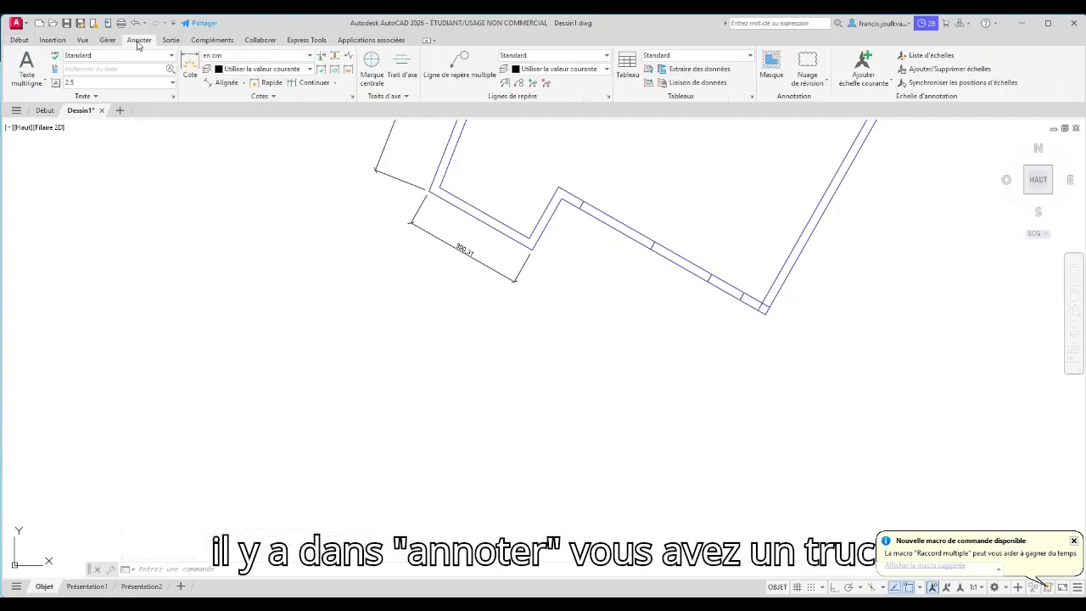
pyautogui.click(304, 83)
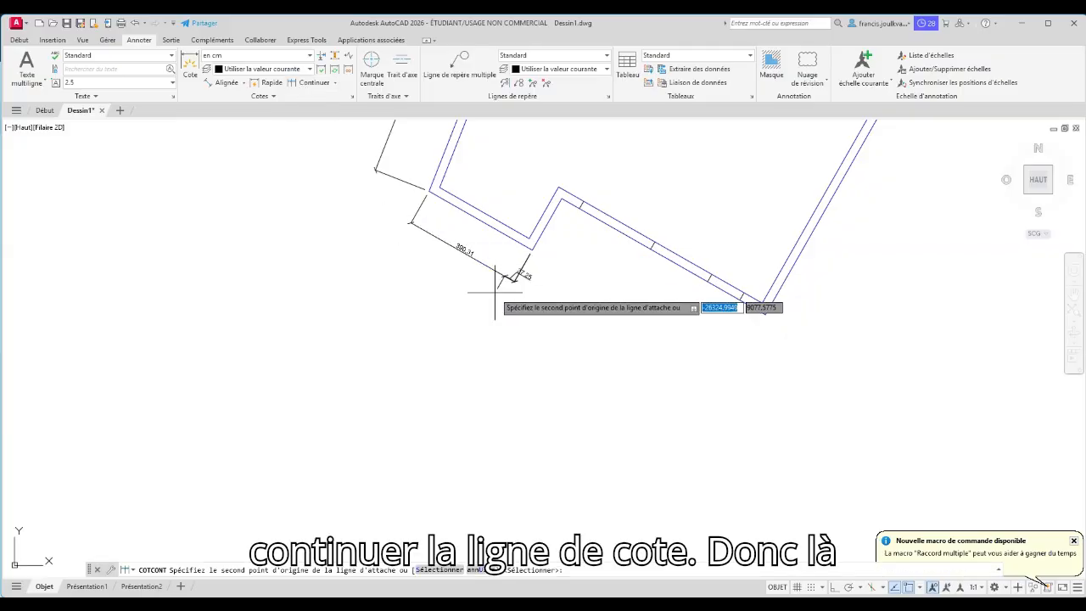
pyautogui.click(580, 206)
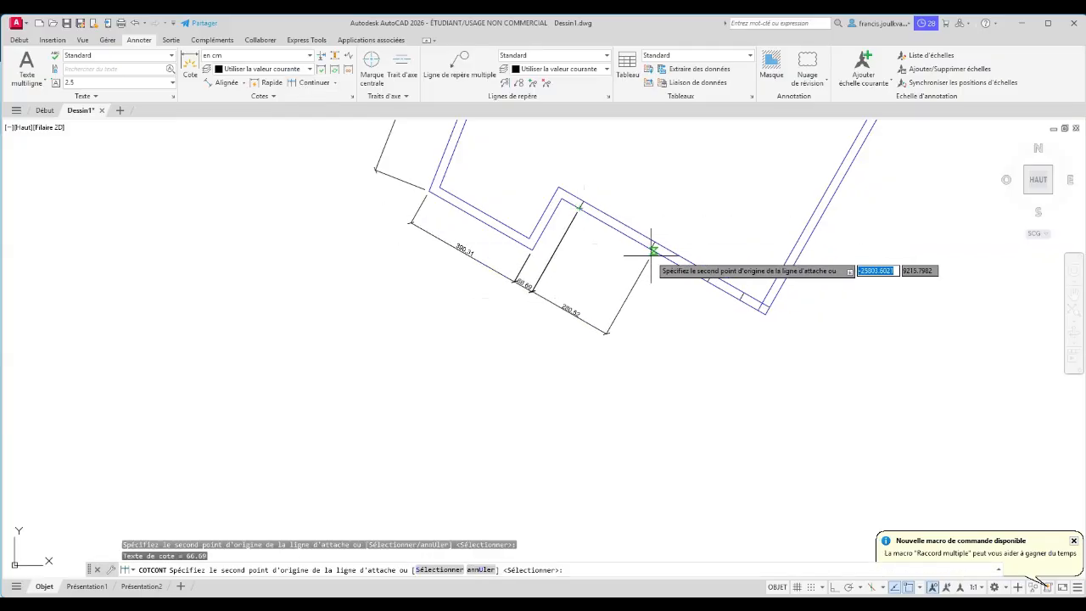
pyautogui.click(649, 250)
pyautogui.click(708, 282)
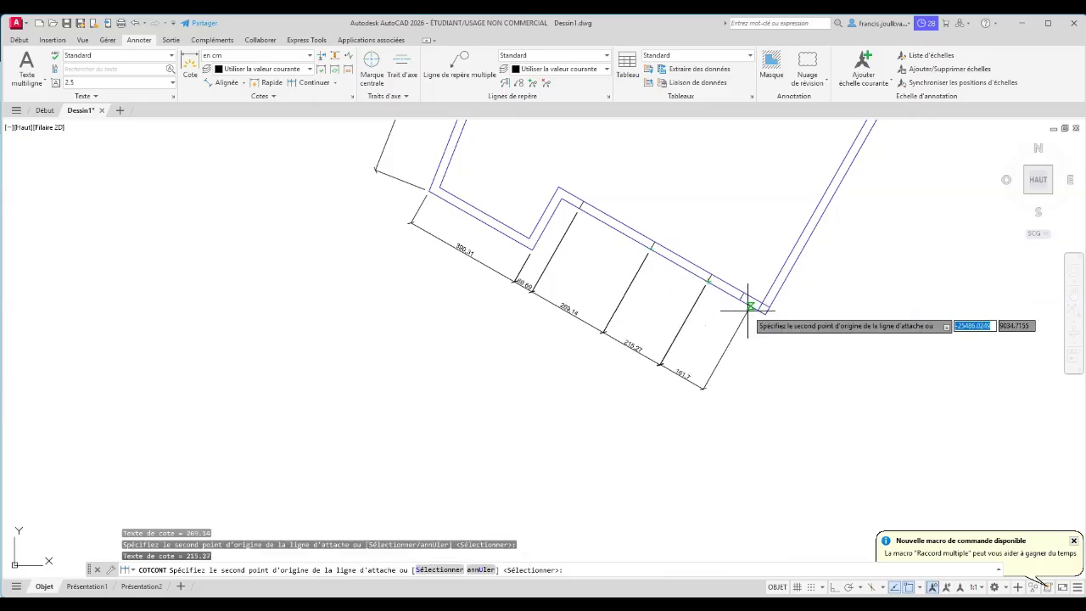
pyautogui.click(742, 302)
pyautogui.click(765, 315)
pyautogui.rightClick(745, 322)
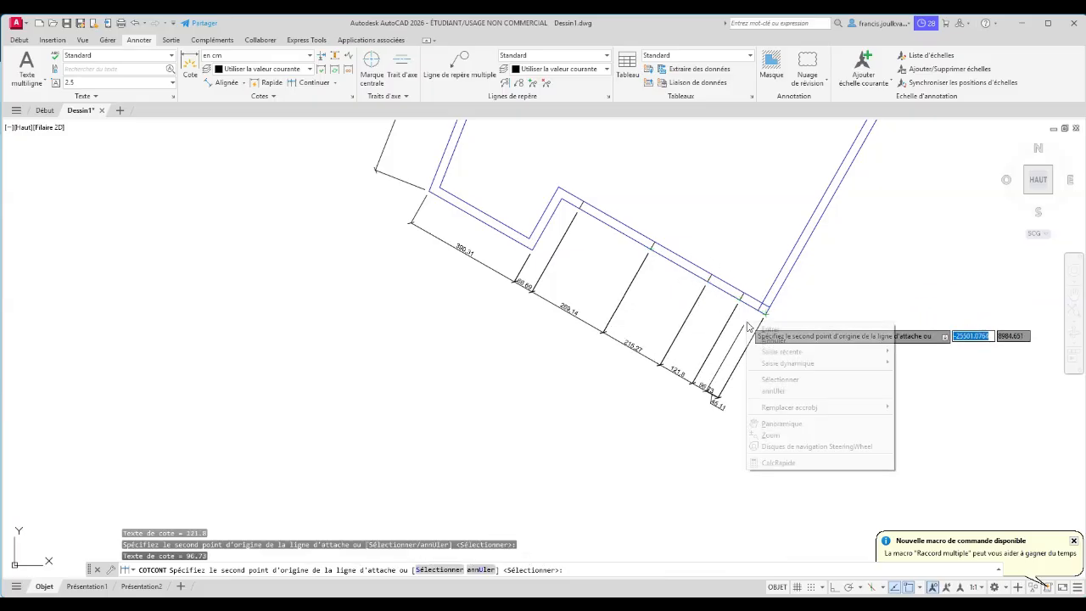
pyautogui.click(771, 337)
# Try to continue a dimension chain from the long left wall's existing dimension
pyautogui.scroll(-2, 735, 363)
pyautogui.moveTo(732, 357); pyautogui.dragTo(681, 501, button='middle')
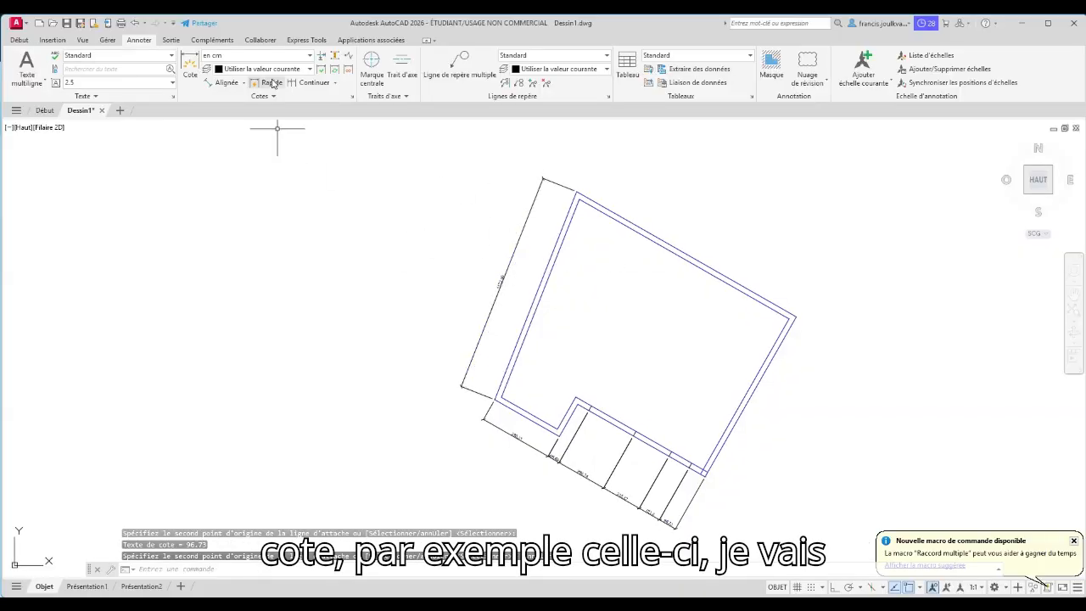
pyautogui.click(307, 82)
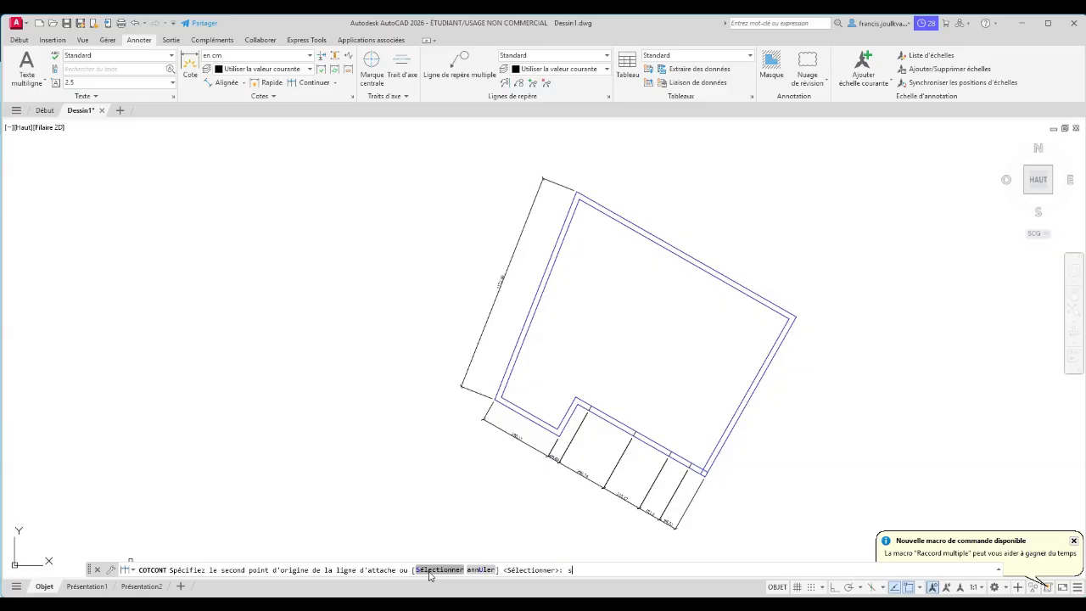
pyautogui.click(430, 571)
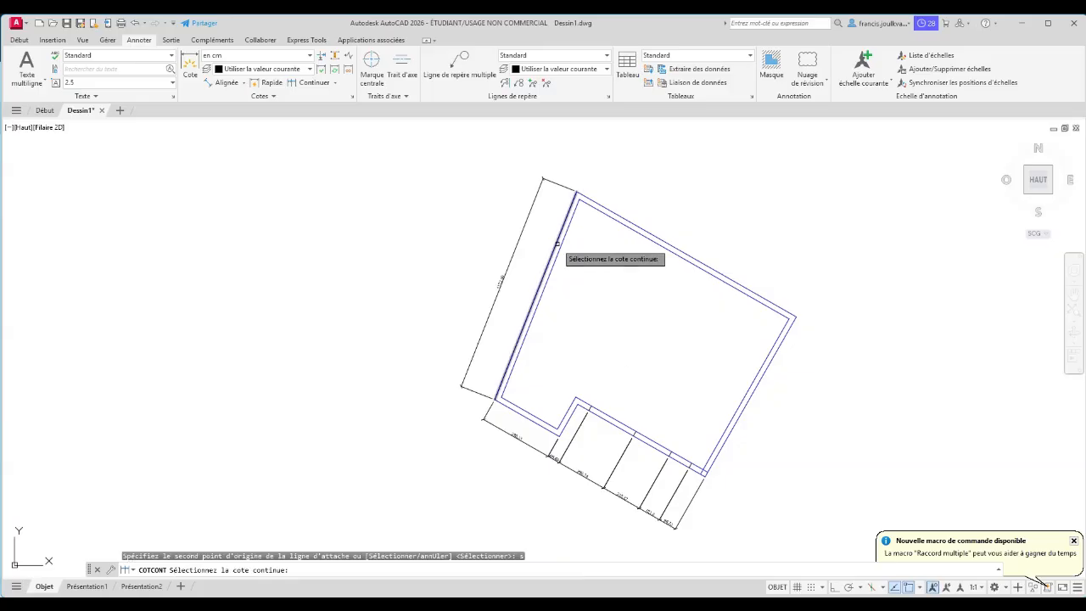
pyautogui.click(533, 206)
pyautogui.moveTo(547, 137); pyautogui.dragTo(560, 194, button='middle')
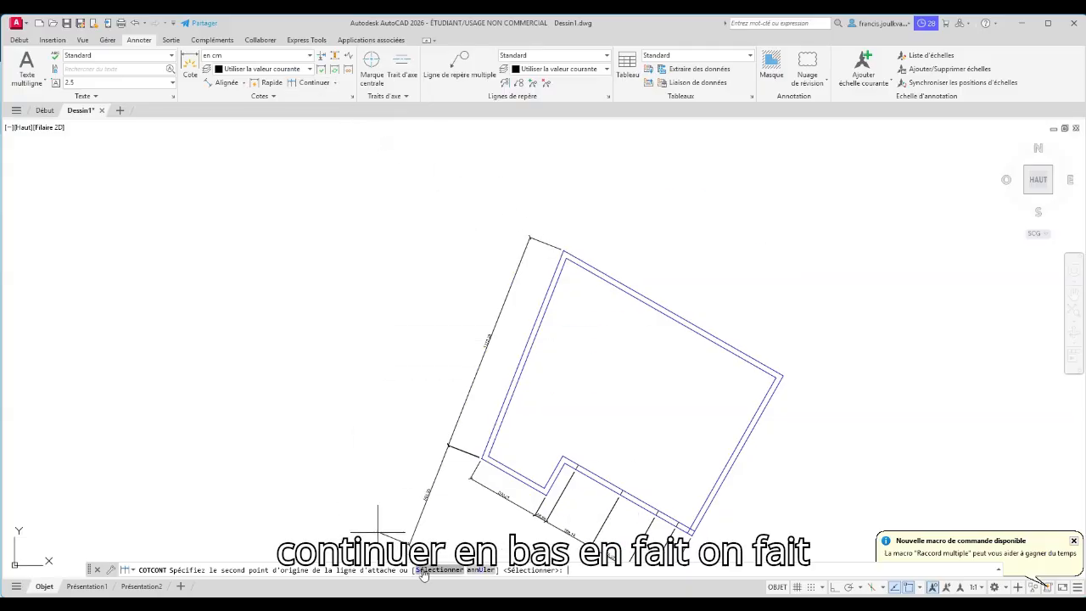
# Continue the lower dimension chain outward from the left end of the 390.31 dimension by about 660 cm
pyautogui.click(441, 571)
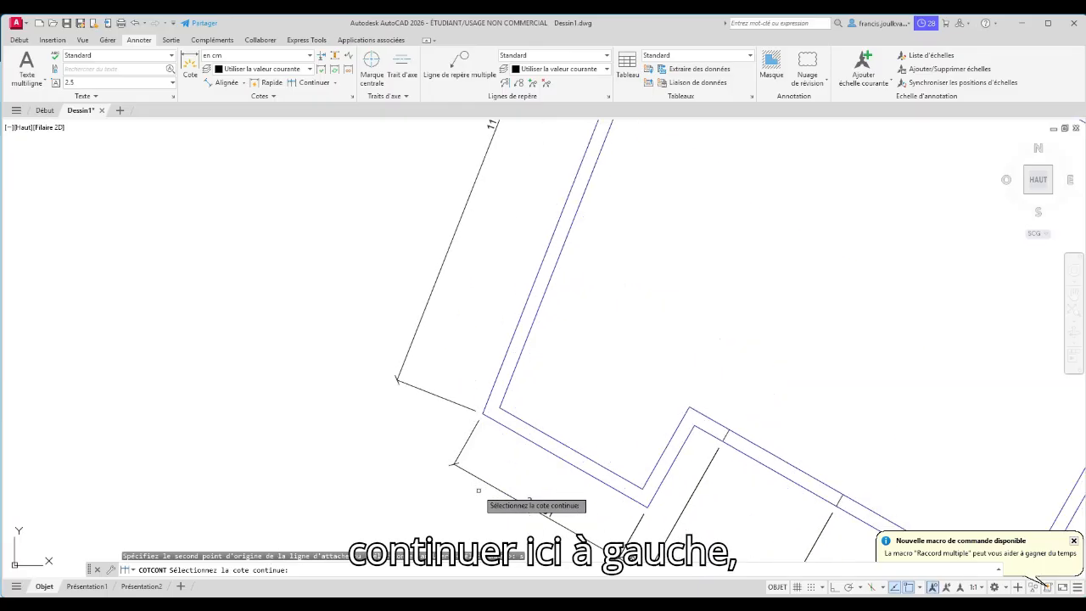
pyautogui.scroll(4, 482, 484)
pyautogui.click(472, 468)
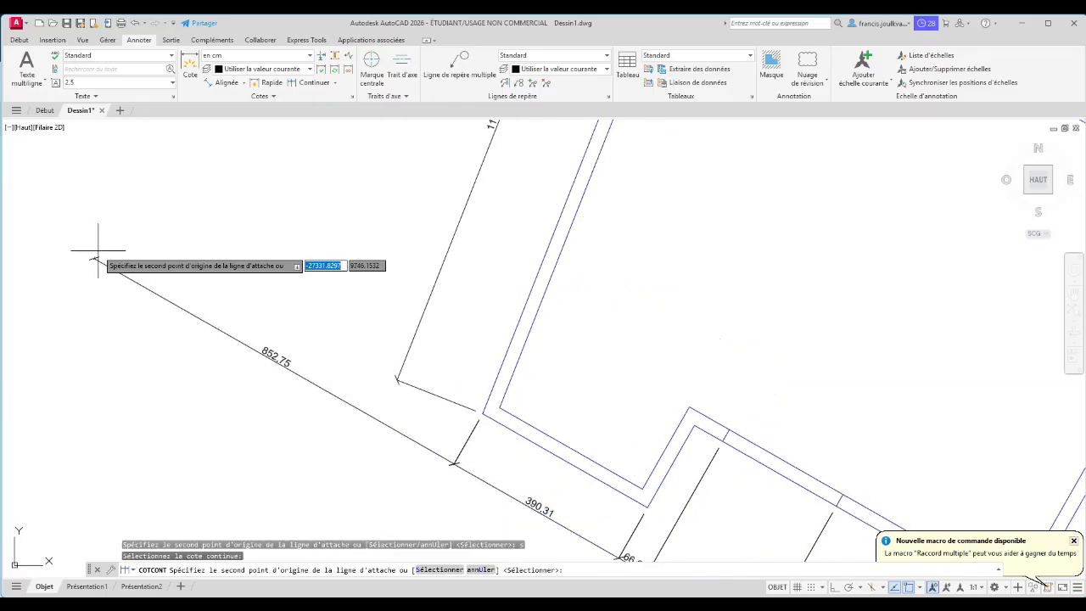
pyautogui.click(175, 303)
pyautogui.press('Return')
# Set the linear dimension precision of the "en cm" dimension style to 0
pyautogui.moveTo(294, 313); pyautogui.dragTo(168, 177, button='middle')
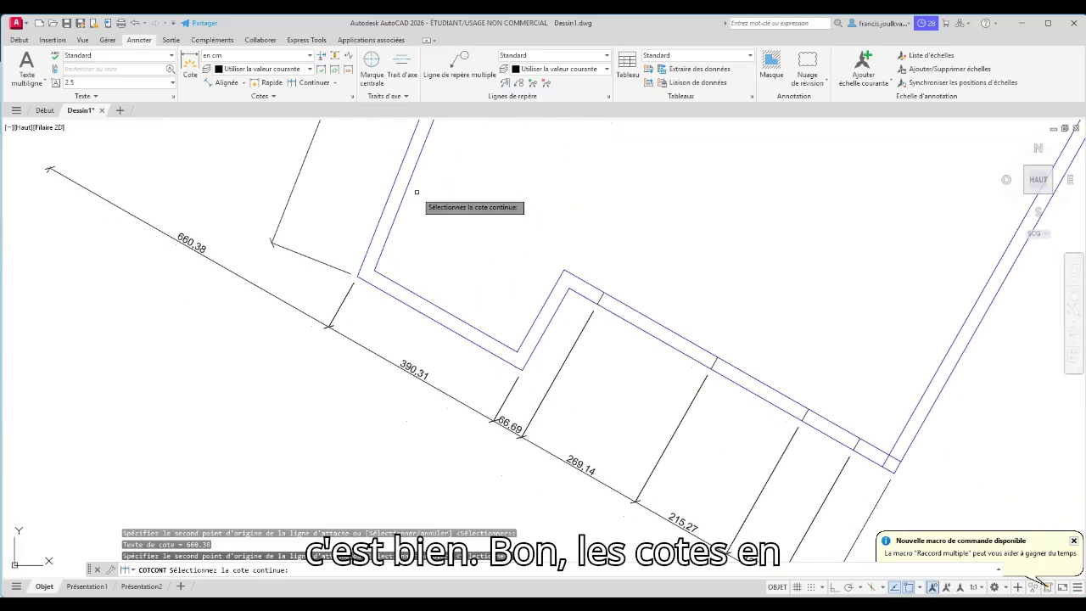
pyautogui.scroll(4, 417, 371)
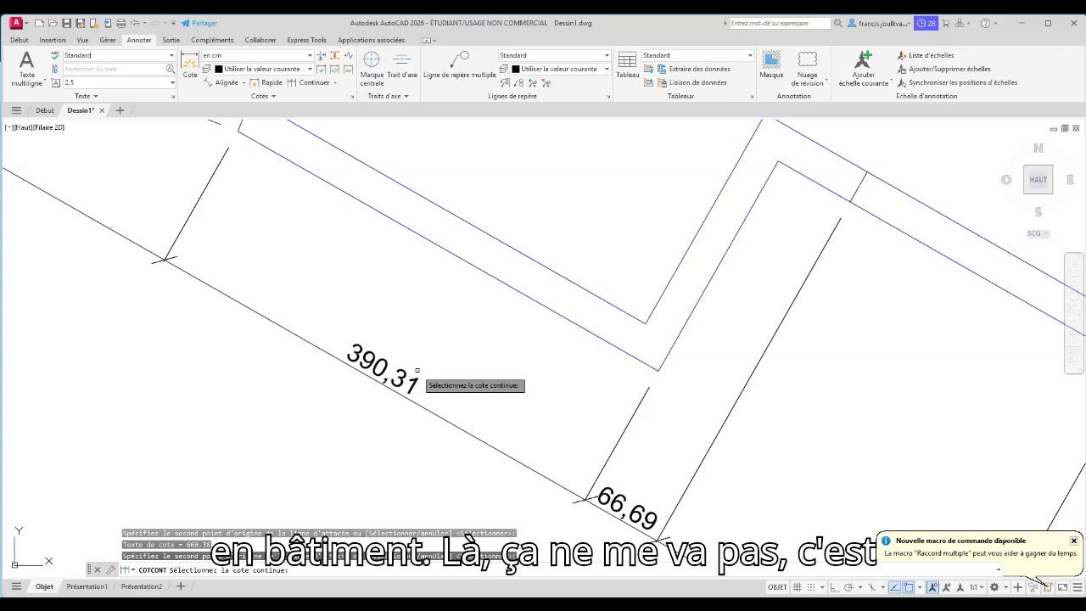
pyautogui.click(353, 100)
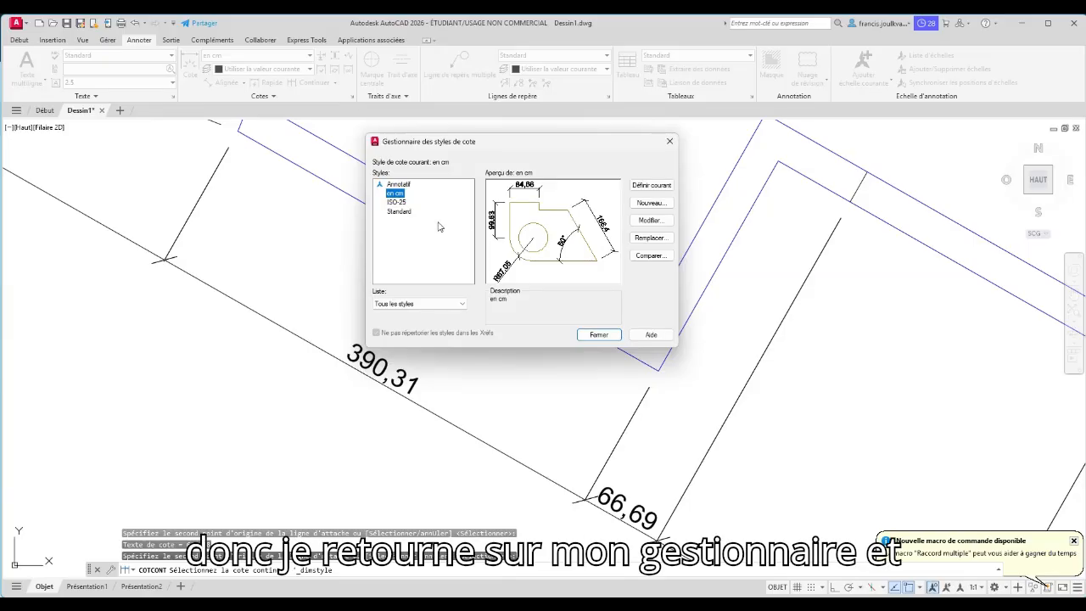
pyautogui.click(636, 223)
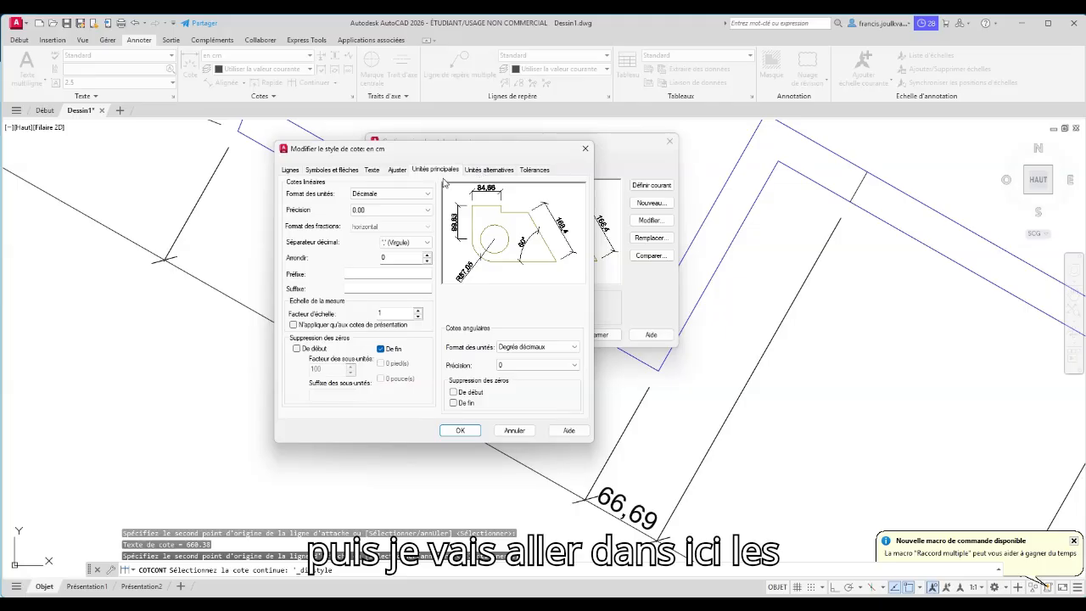
pyautogui.click(427, 212)
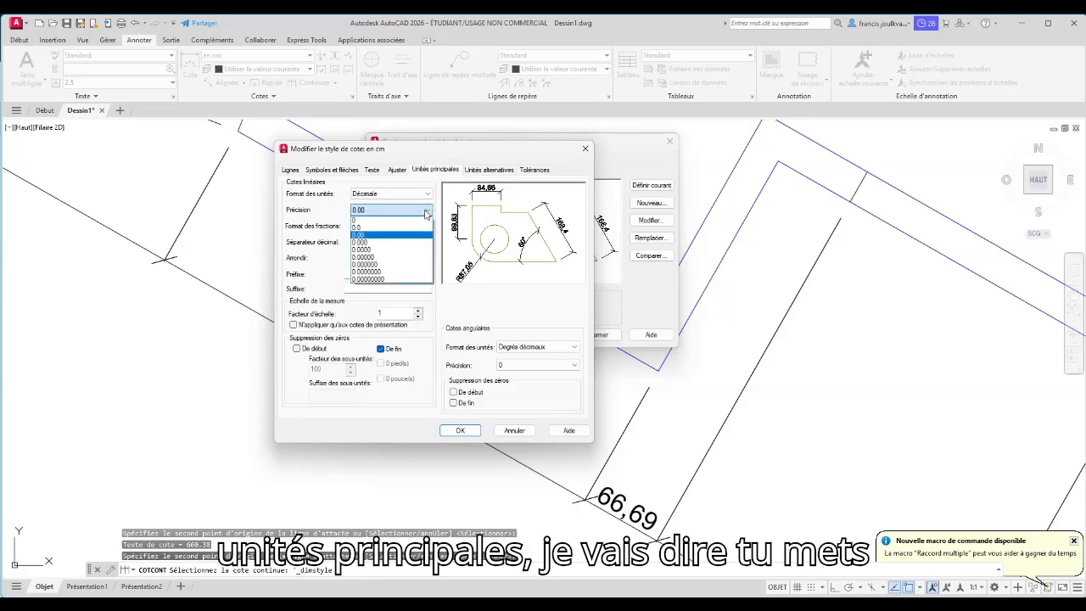
pyautogui.click(413, 217)
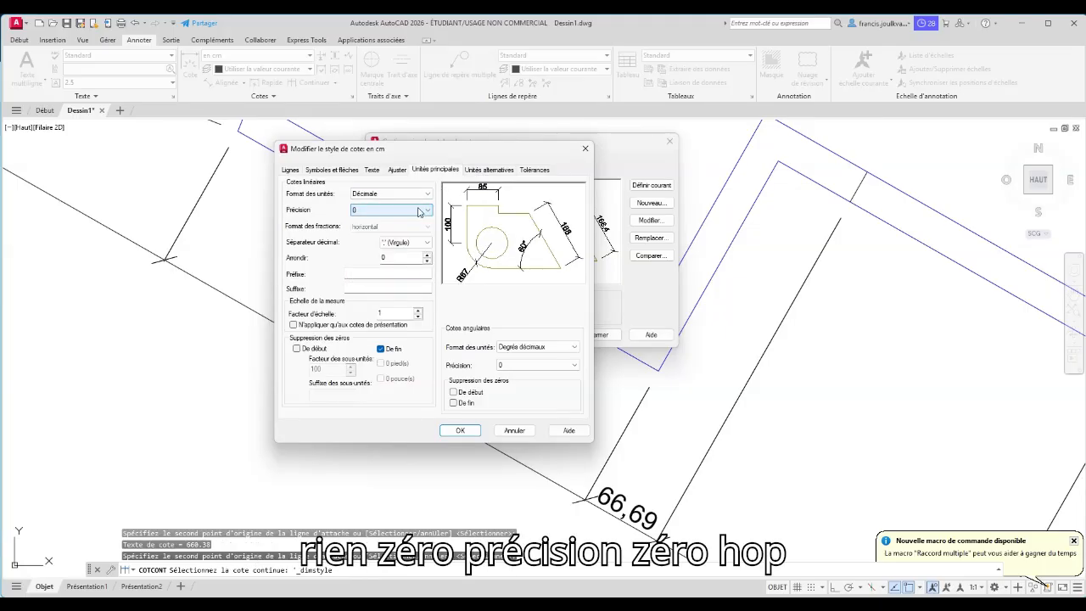
pyautogui.click(460, 430)
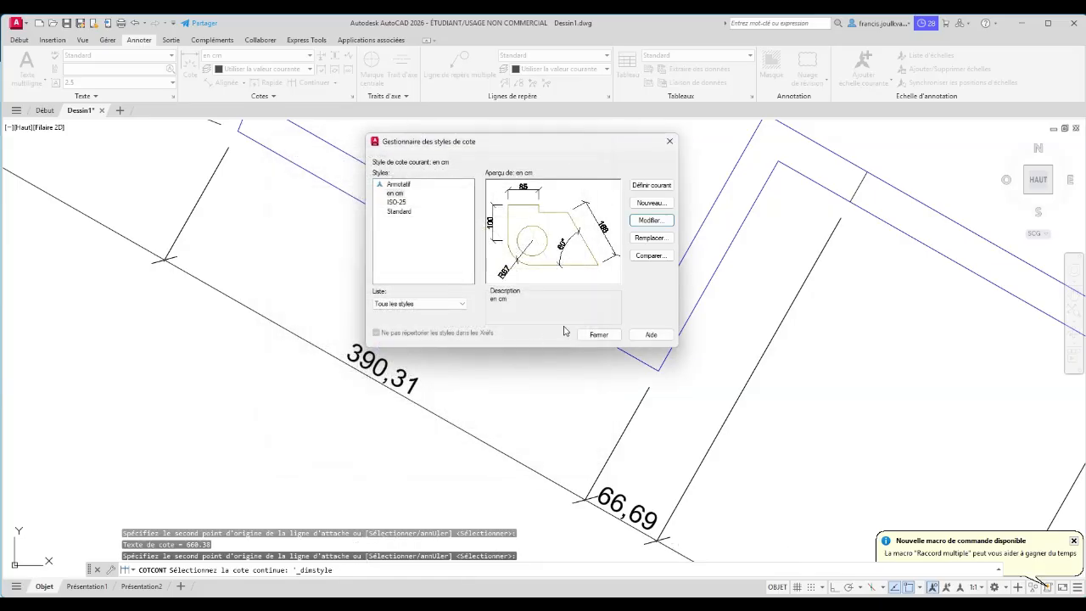
pyautogui.click(599, 334)
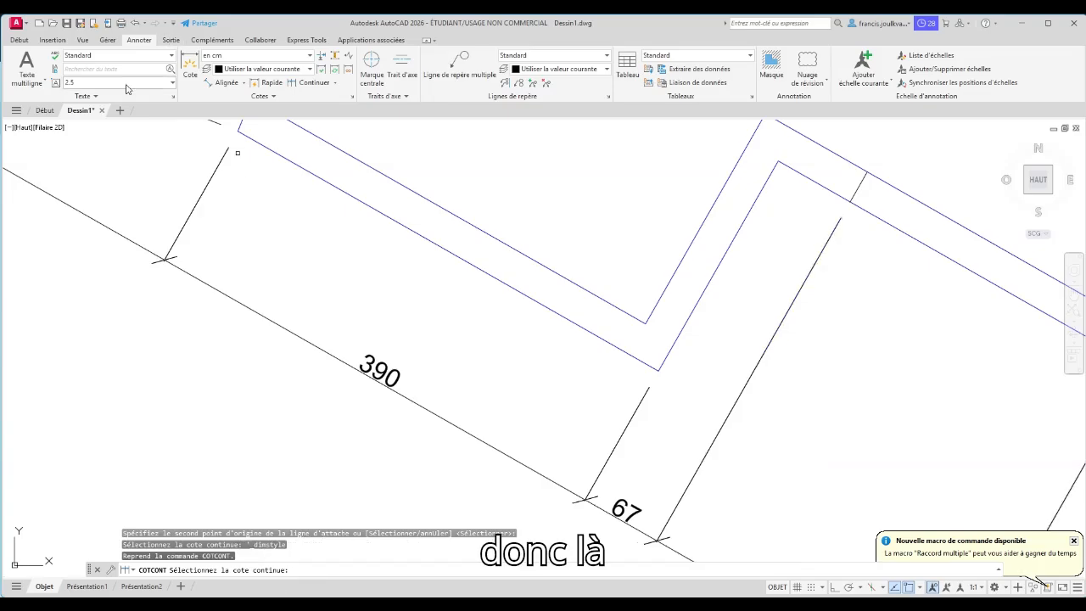
# Create a new dimension style named "en m" based on the "en cm" style
pyautogui.click(353, 99)
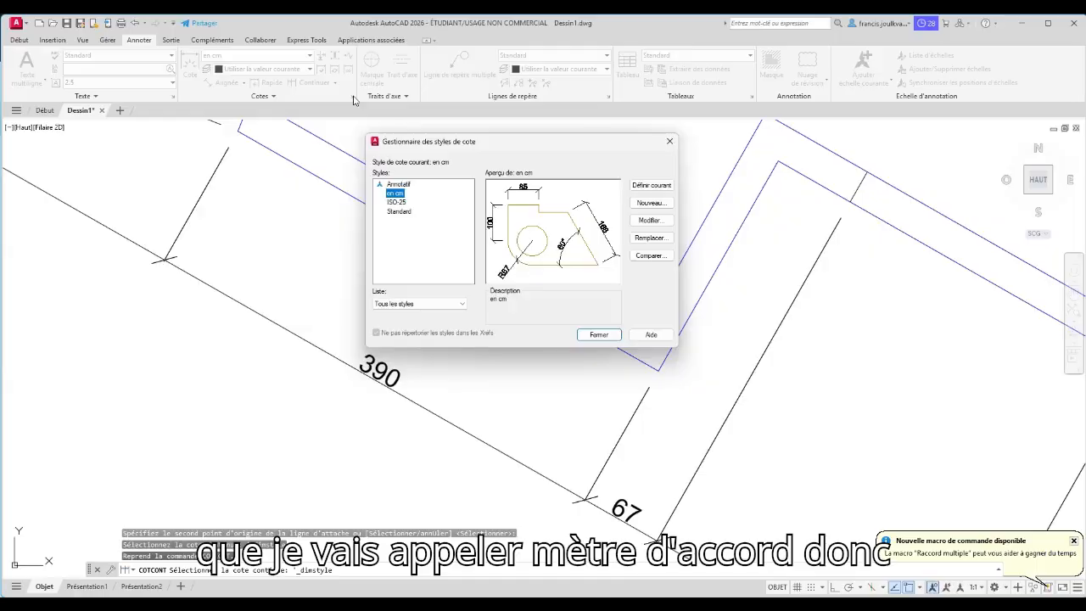
pyautogui.click(649, 203)
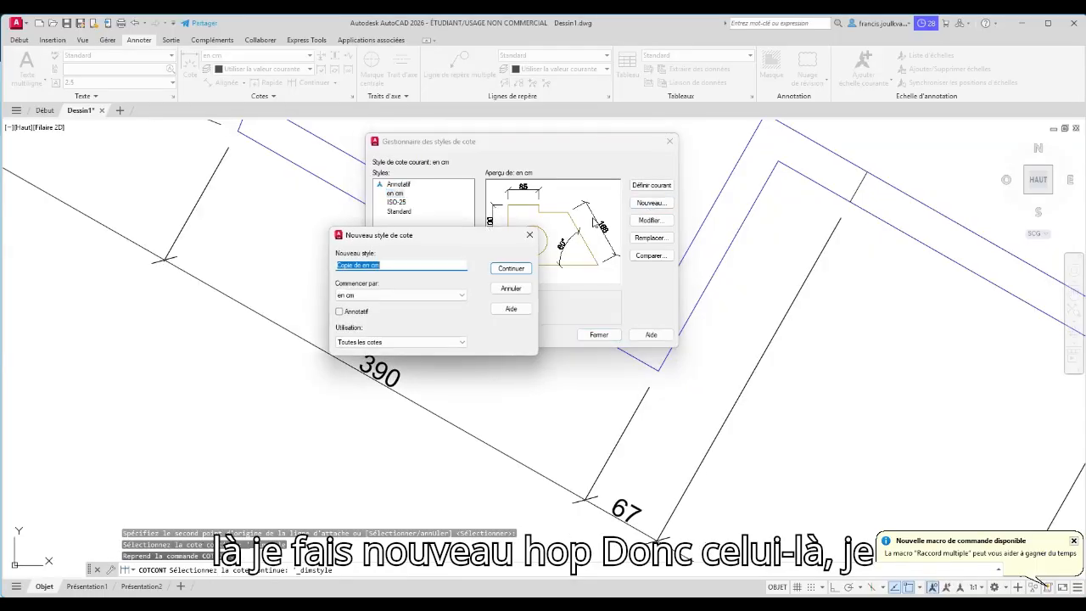
pyautogui.write('en m')
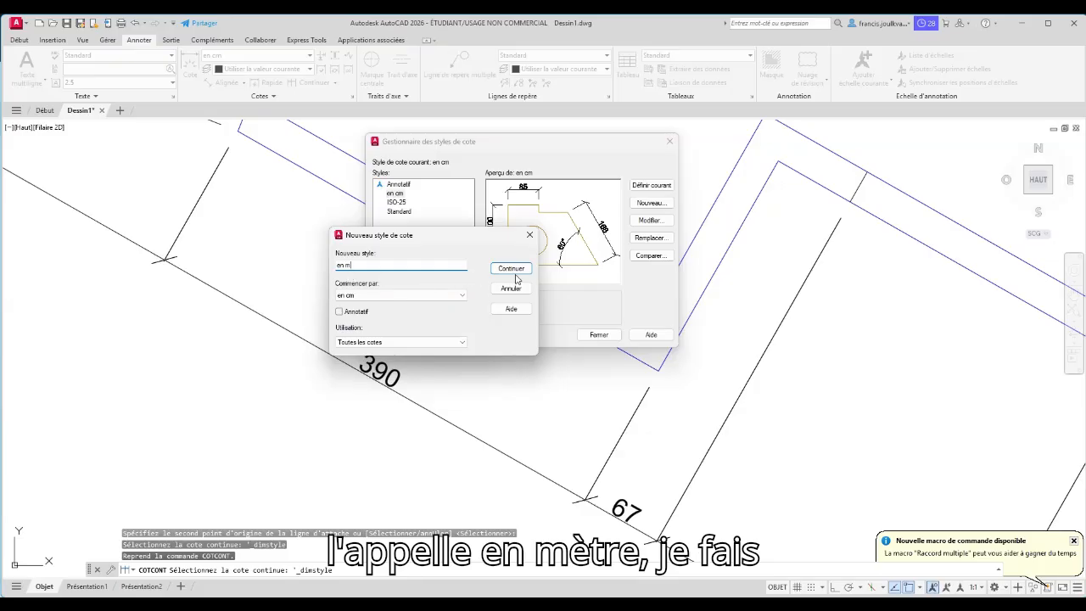
pyautogui.click(511, 269)
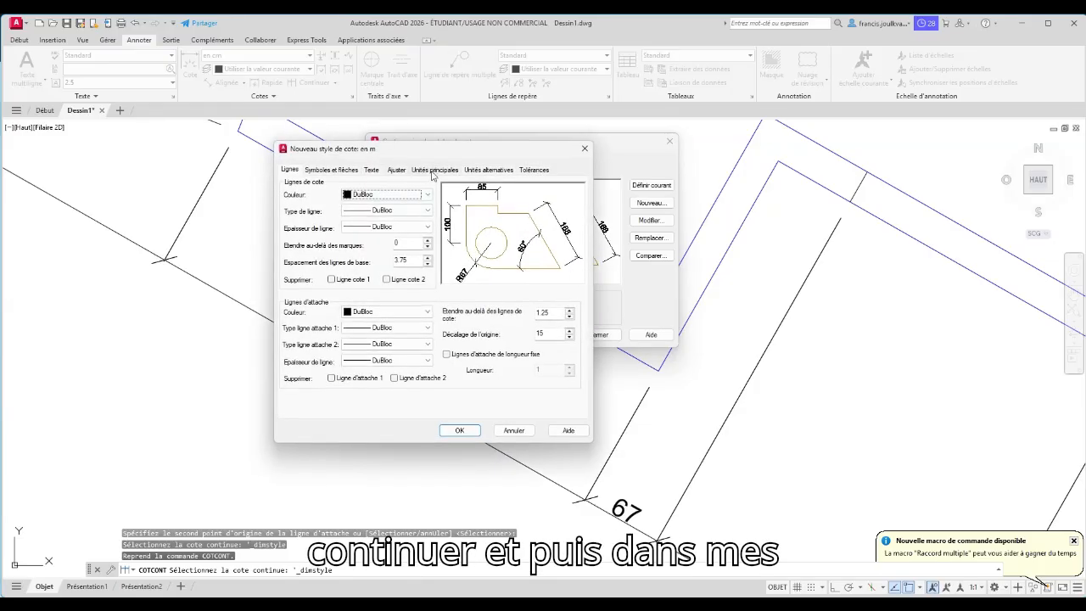
# Give the "en m" style a linear precision of 0.00 and a scale factor of 0.01, with trailing zero suppression off, and save it
pyautogui.click(435, 170)
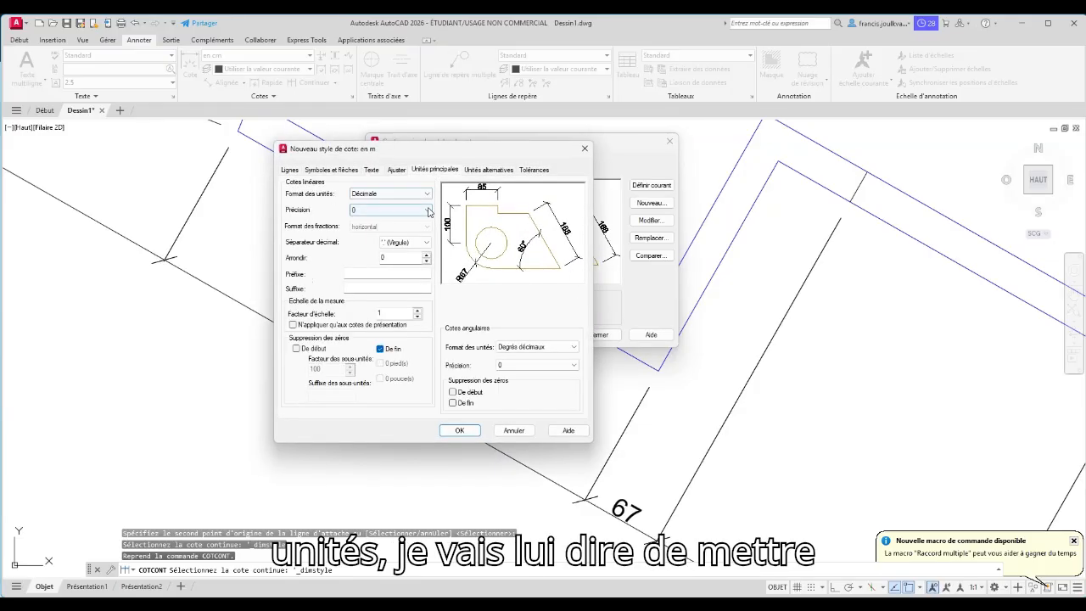
pyautogui.click(390, 209)
pyautogui.click(400, 233)
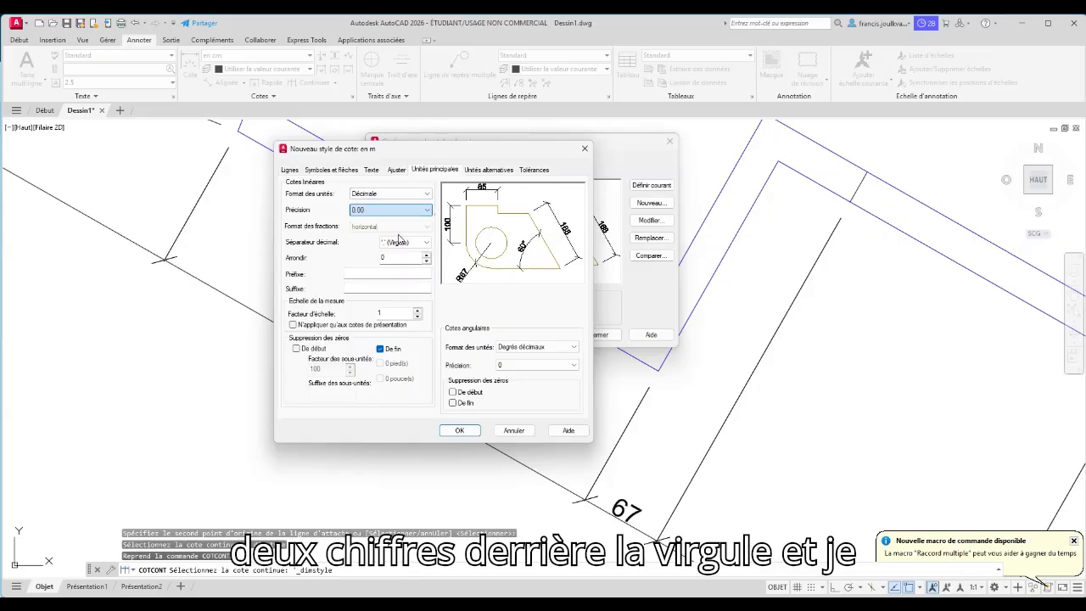
pyautogui.click(392, 313)
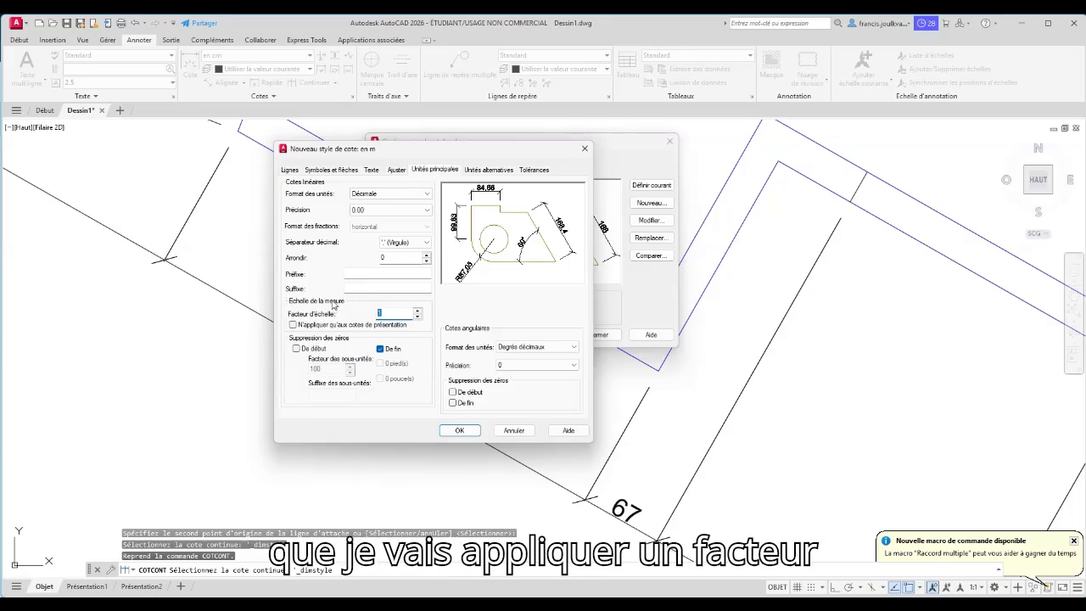
pyautogui.write('0.0')
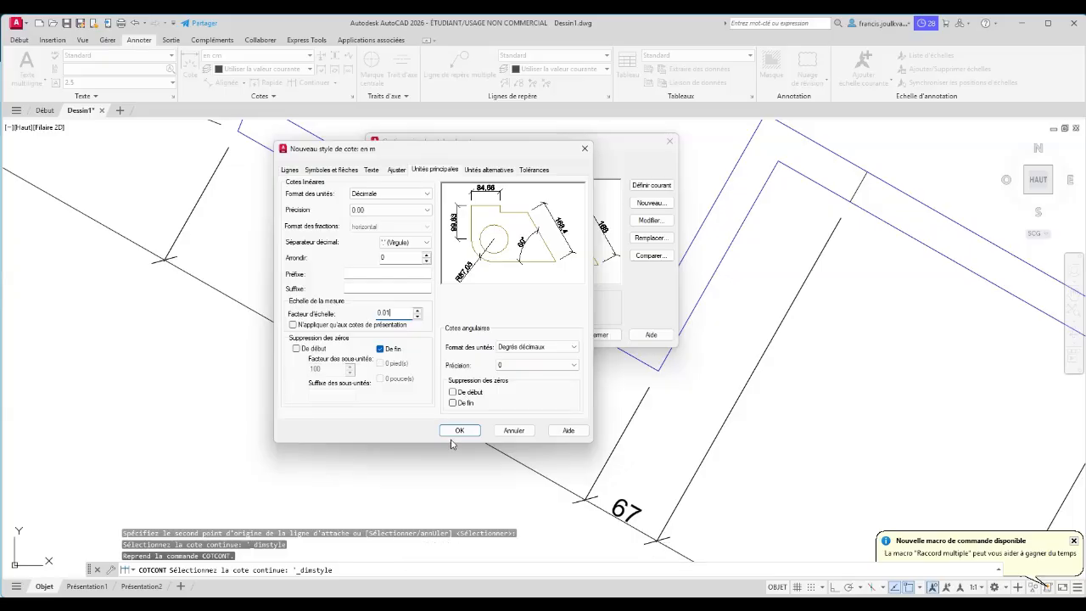
pyautogui.click(380, 349)
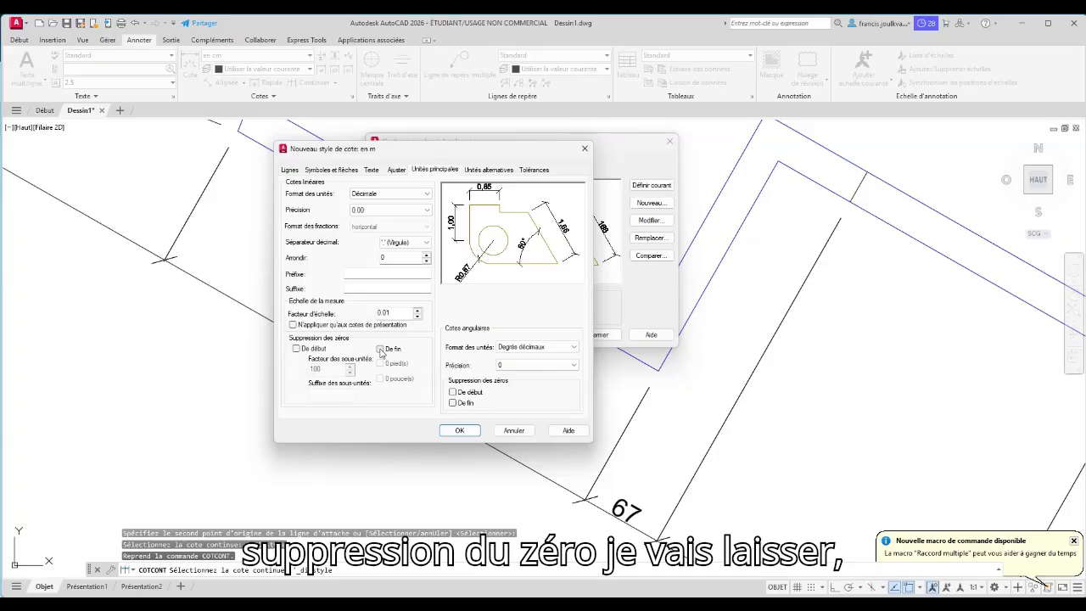
pyautogui.click(461, 431)
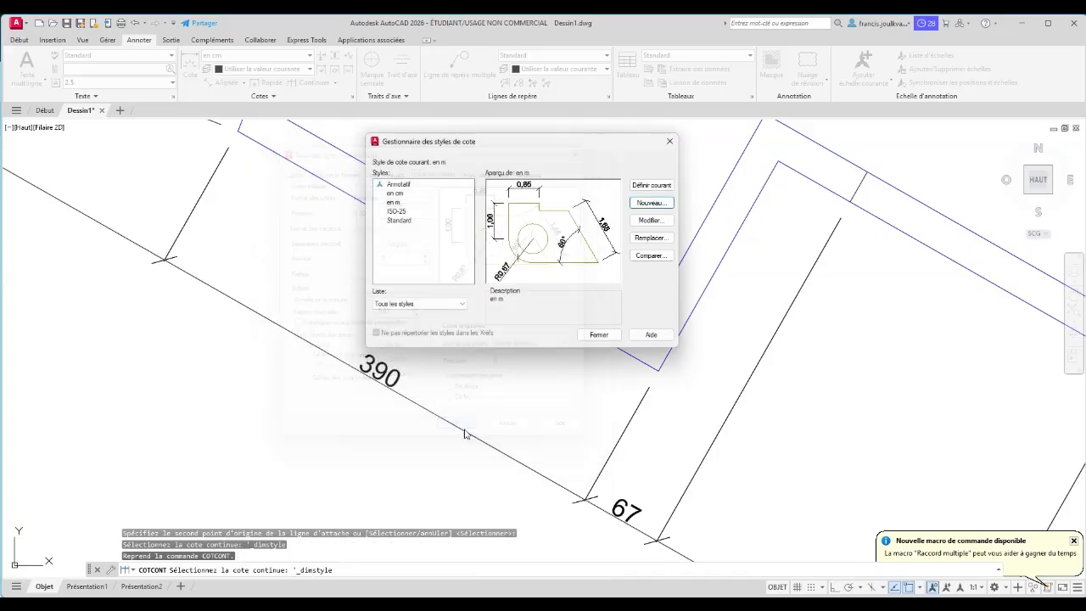
pyautogui.click(599, 334)
# Apply the "en m" dimension style to the existing 390 dimension in the lower chain
pyautogui.scroll(-3, 536, 335)
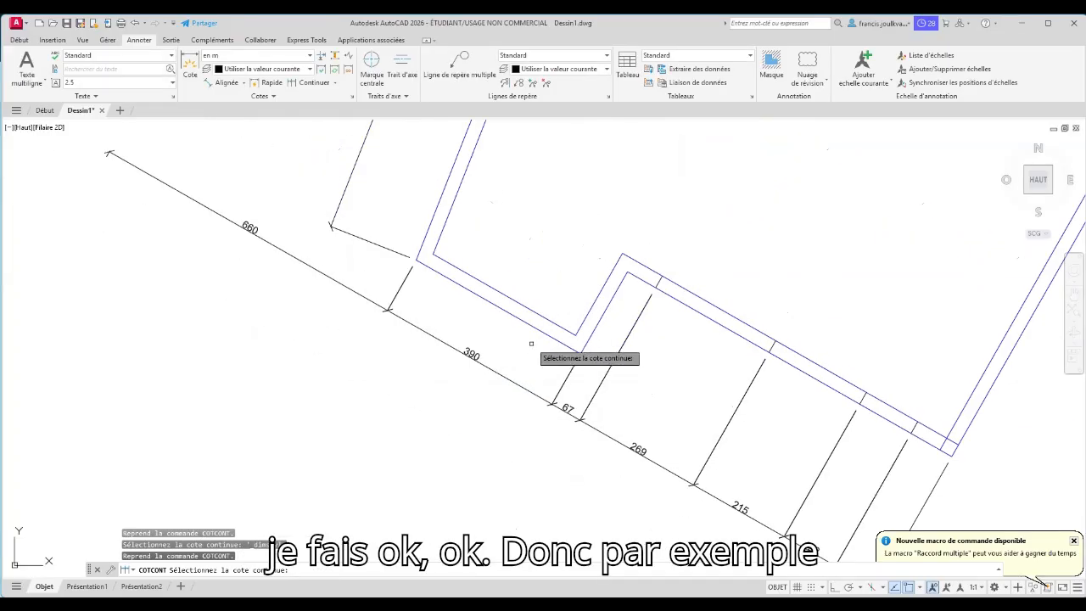
pyautogui.press('Escape')
pyautogui.click(482, 360)
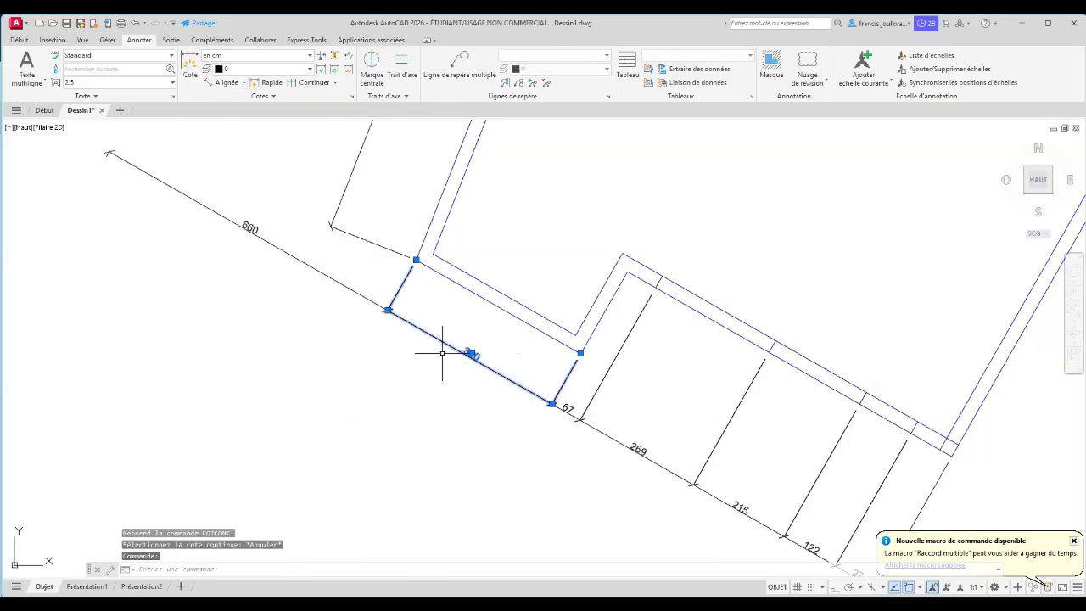
pyautogui.scroll(5, 465, 361)
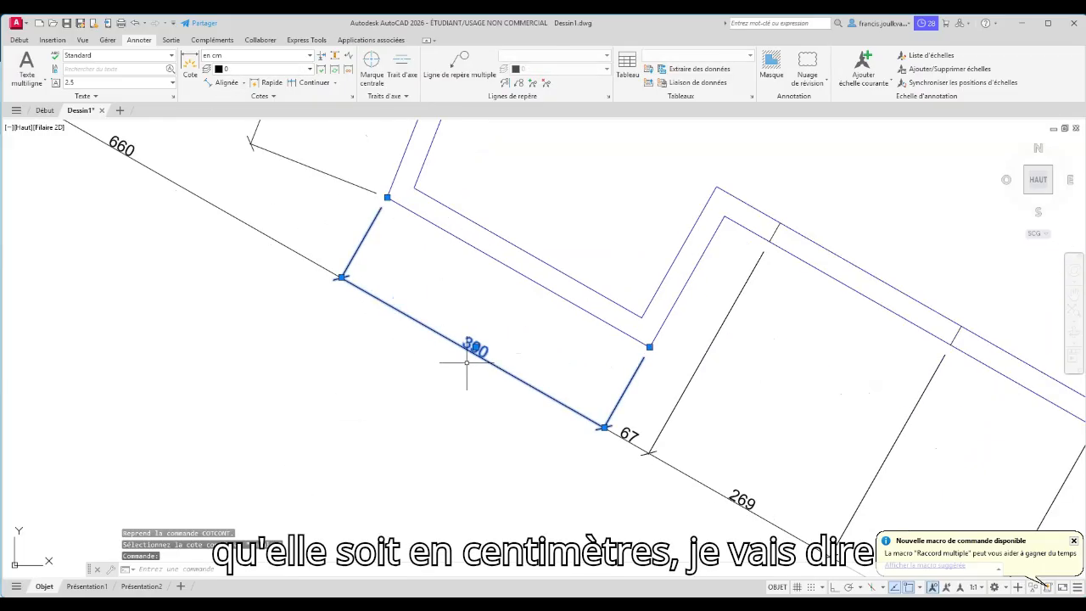
pyautogui.click(309, 55)
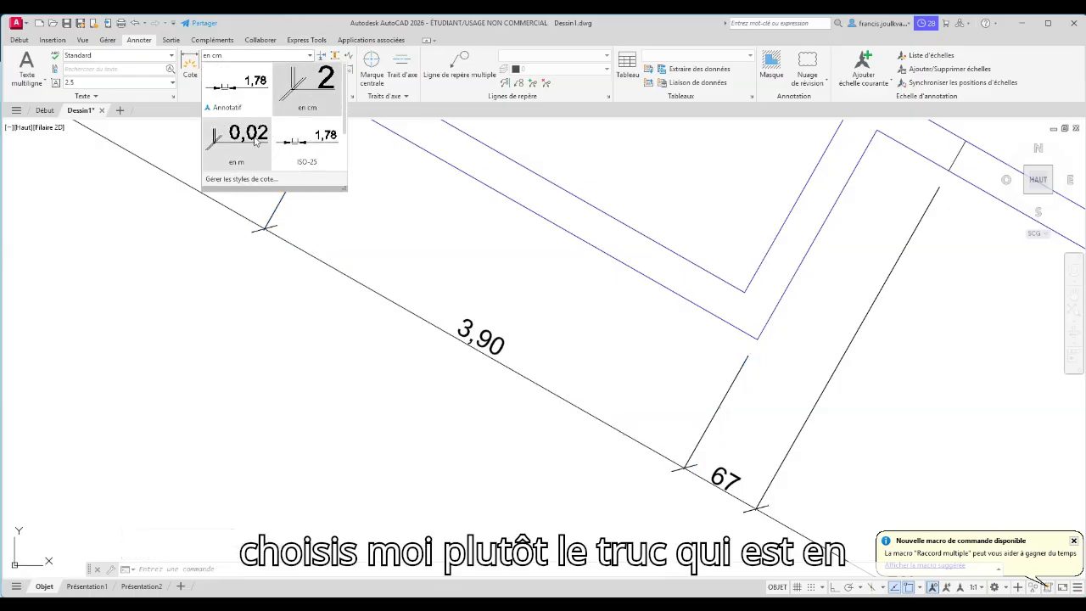
pyautogui.click(264, 135)
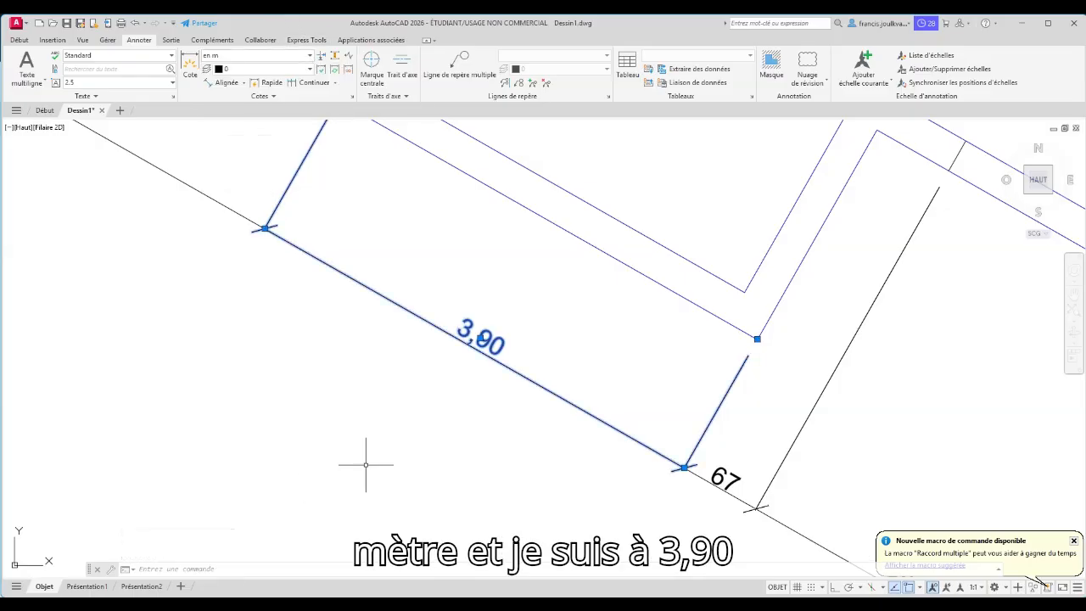
pyautogui.press('Escape')
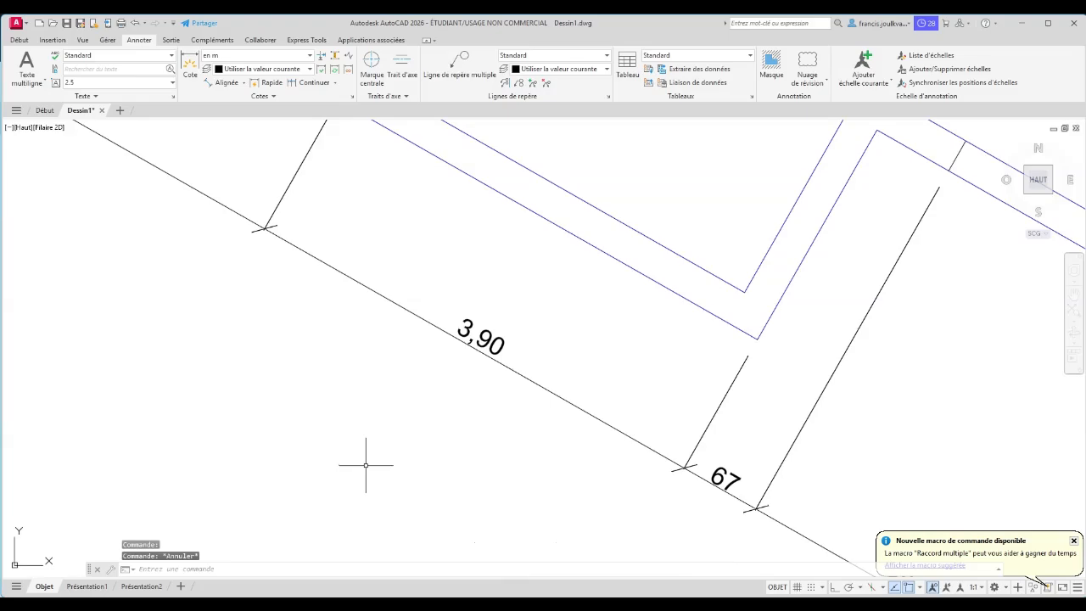
# Match the properties of the 3,90 dimension onto the 660 dimension at the outer end of the chain
pyautogui.scroll(-3, 365, 464)
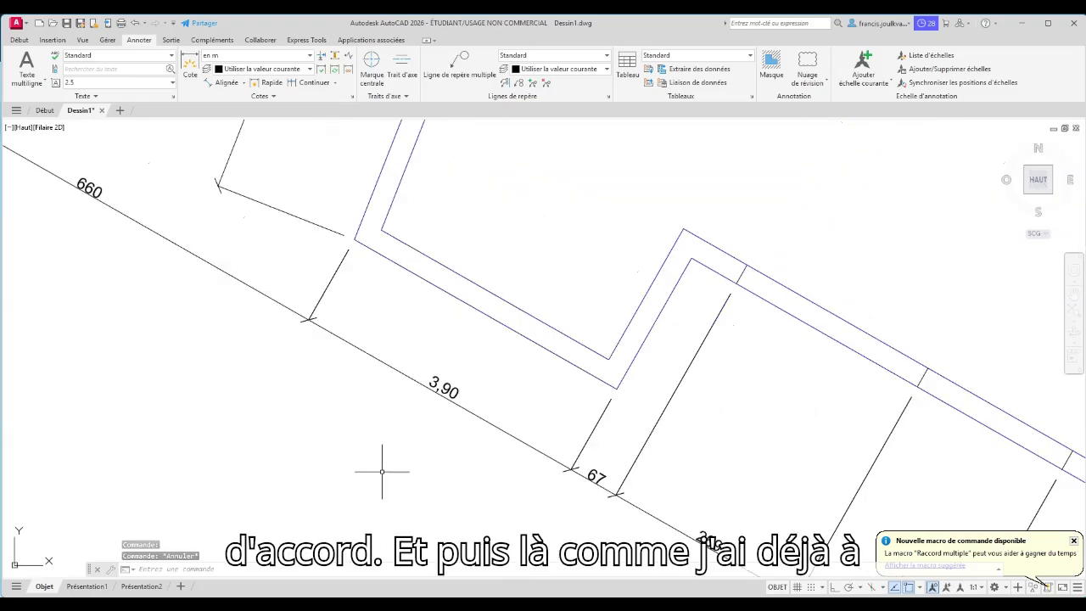
pyautogui.moveTo(381, 465)
pyautogui.mouseDown(button='middle')
pyautogui.moveTo(354, 381)
pyautogui.moveTo(317, 346)
pyautogui.mouseUp(button='middle')
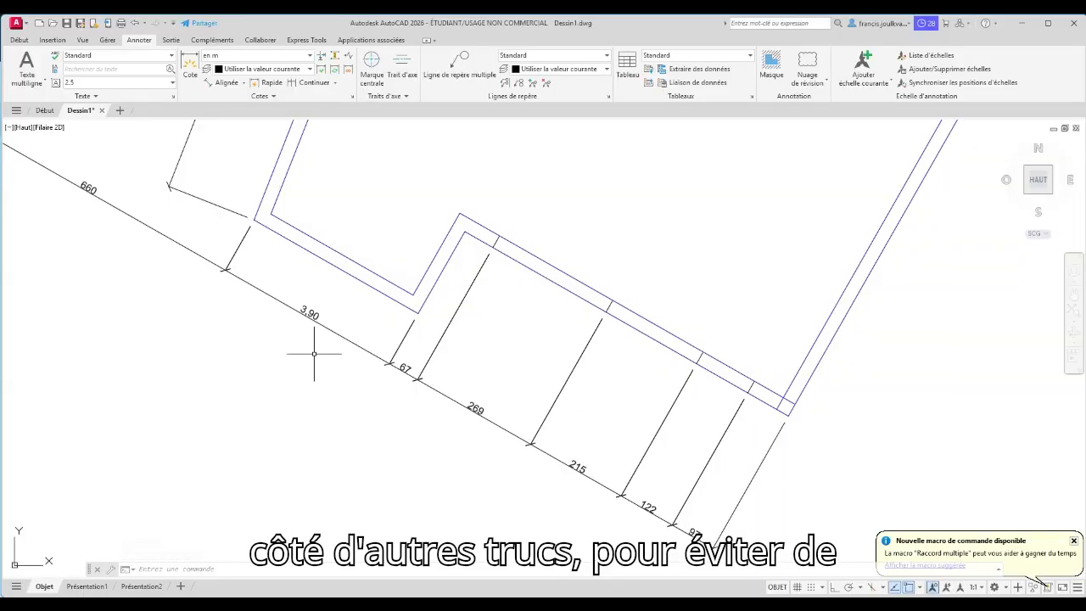
pyautogui.click(19, 40)
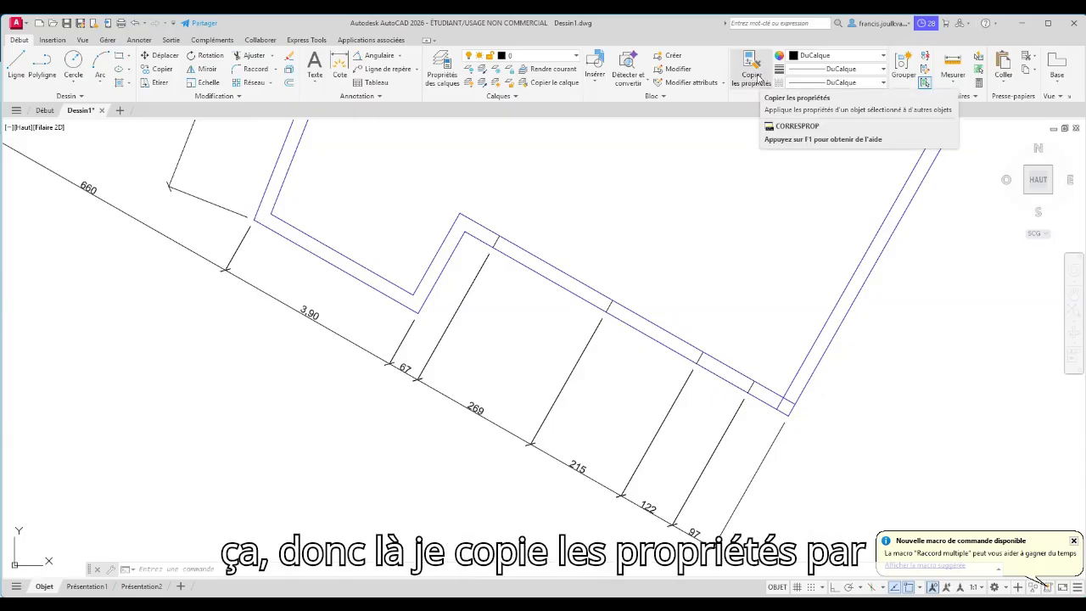
pyautogui.click(756, 68)
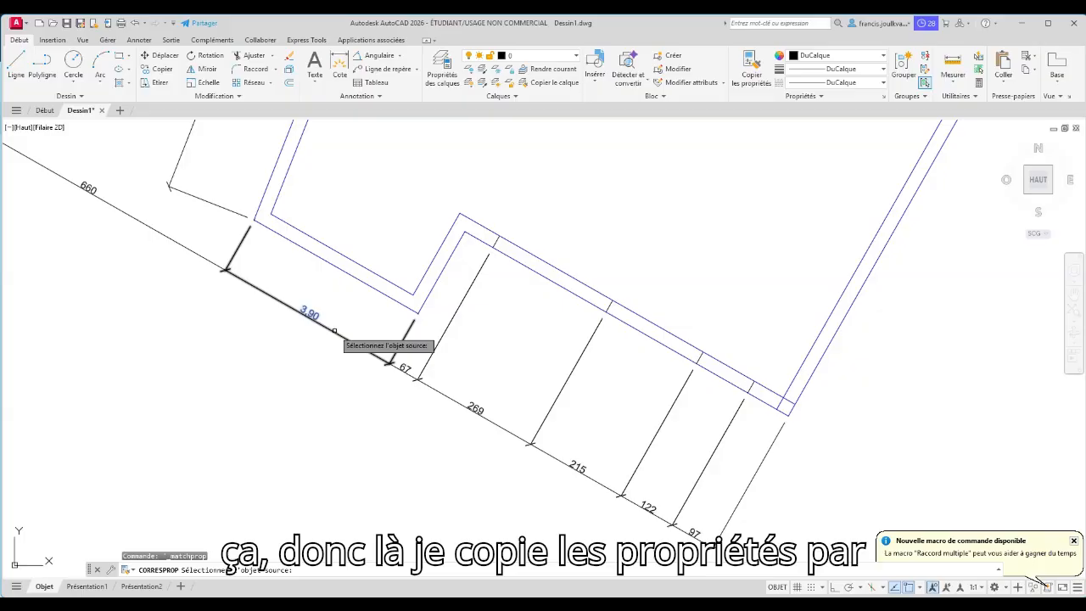
pyautogui.click(334, 332)
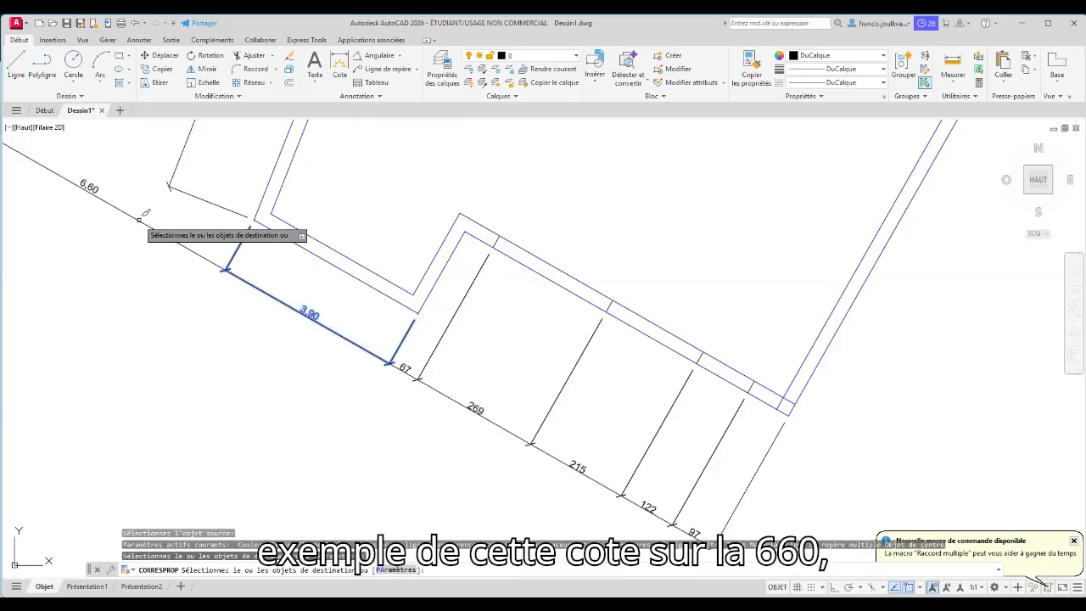
# Extend the property match to the 269 and 122 dimensions of the lower chain and finish the command
pyautogui.scroll(5, 465, 436)
pyautogui.moveTo(216, 230); pyautogui.dragTo(275, 294, button='middle')
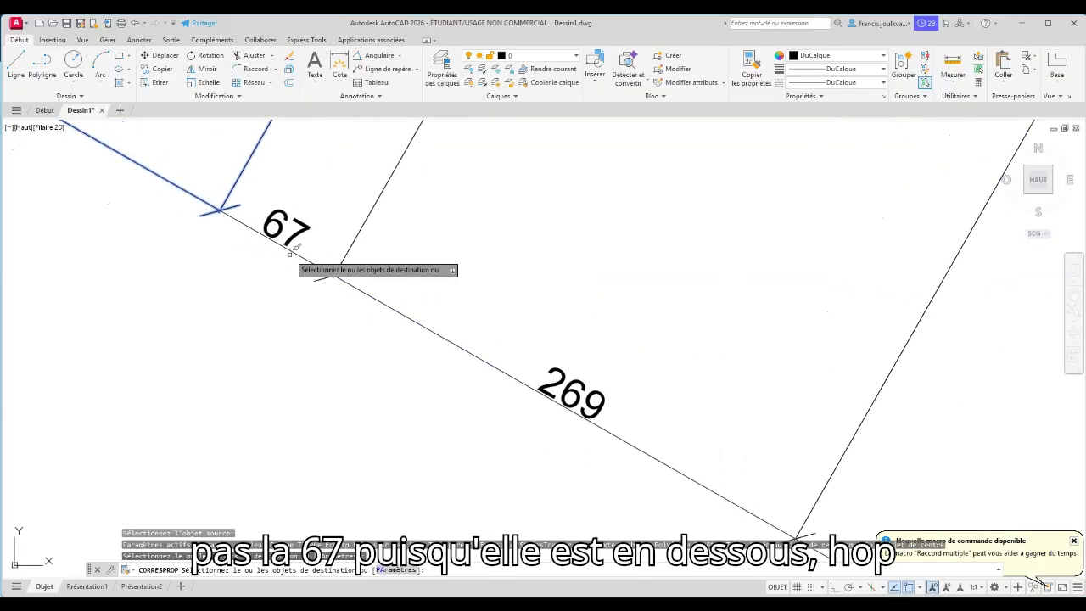
pyautogui.click(369, 296)
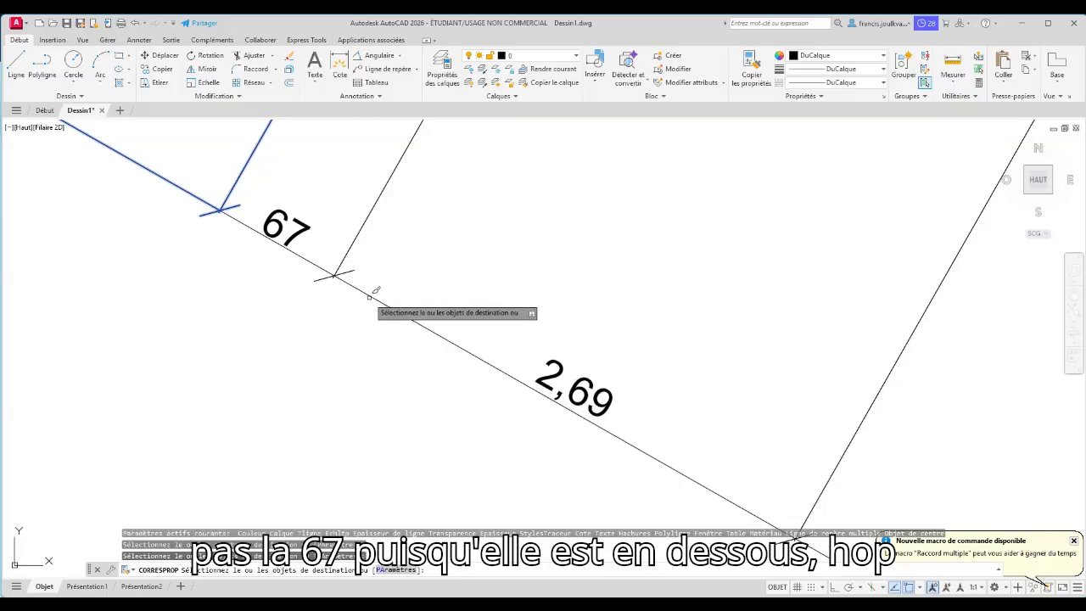
pyautogui.scroll(-4, 652, 402)
pyautogui.moveTo(676, 426); pyautogui.dragTo(463, 249, button='middle')
pyautogui.click(697, 396)
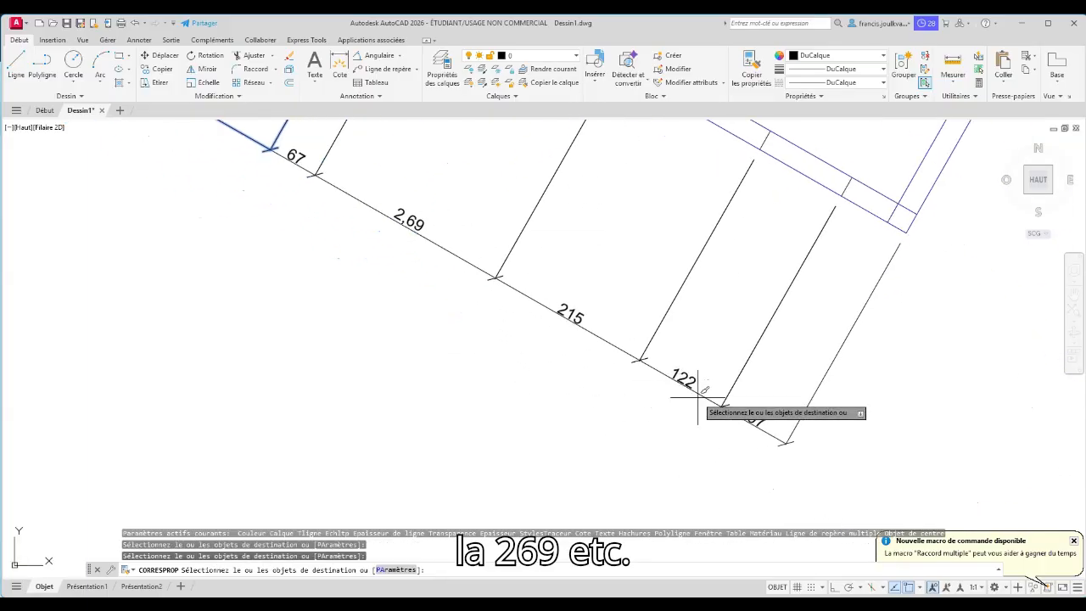
pyautogui.click(697, 396)
pyautogui.rightClick(707, 341)
pyautogui.click(717, 347)
# Select the building's upper-right and right-hand double walls with a crossing window, and clear the selection
pyautogui.scroll(-4, 697, 316)
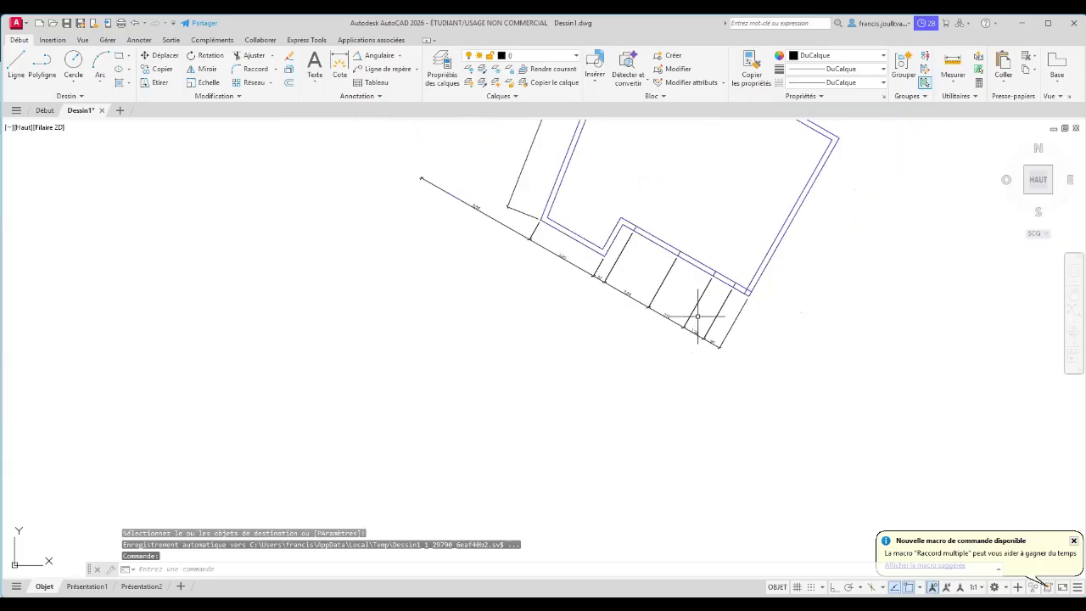
pyautogui.moveTo(698, 317); pyautogui.dragTo(674, 399, button='middle')
pyautogui.press('Escape')
pyautogui.press('Escape')
pyautogui.moveTo(725, 281); pyautogui.dragTo(642, 336, button='middle')
pyautogui.click(846, 162)
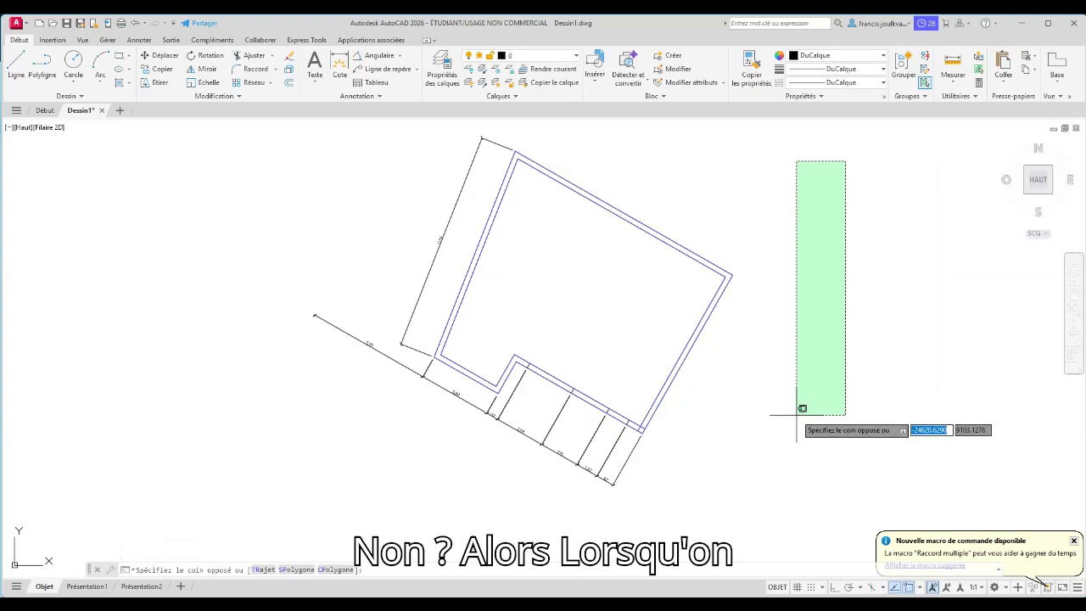
pyautogui.press('Escape')
pyautogui.click(892, 170)
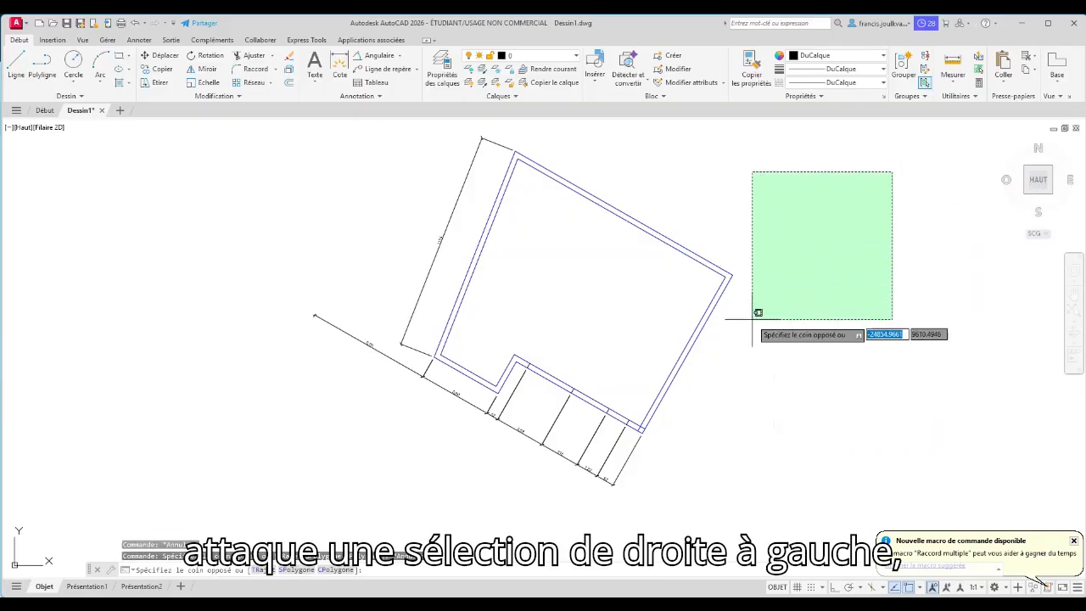
pyautogui.click(662, 359)
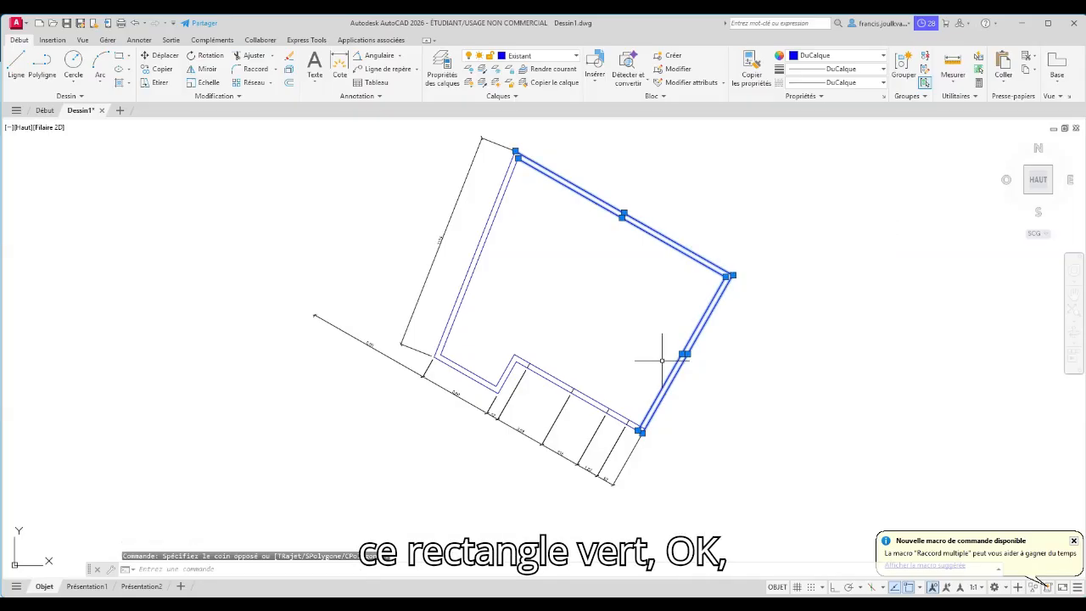
pyautogui.press('Escape')
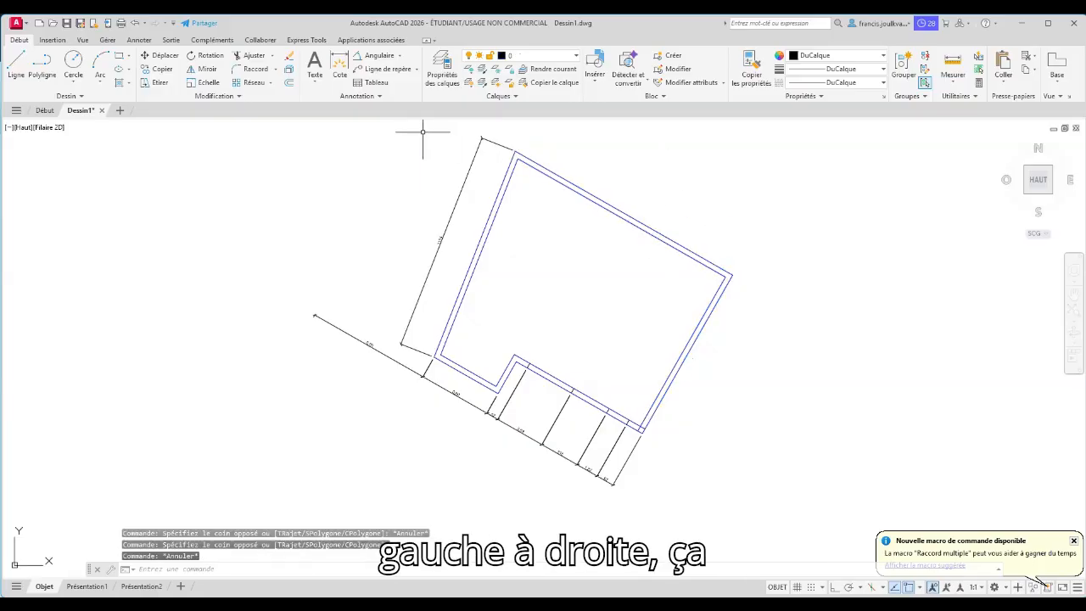
# Select the building's left-side walls with an enclosing window, try a lasso selection, and clear both
pyautogui.click(422, 132)
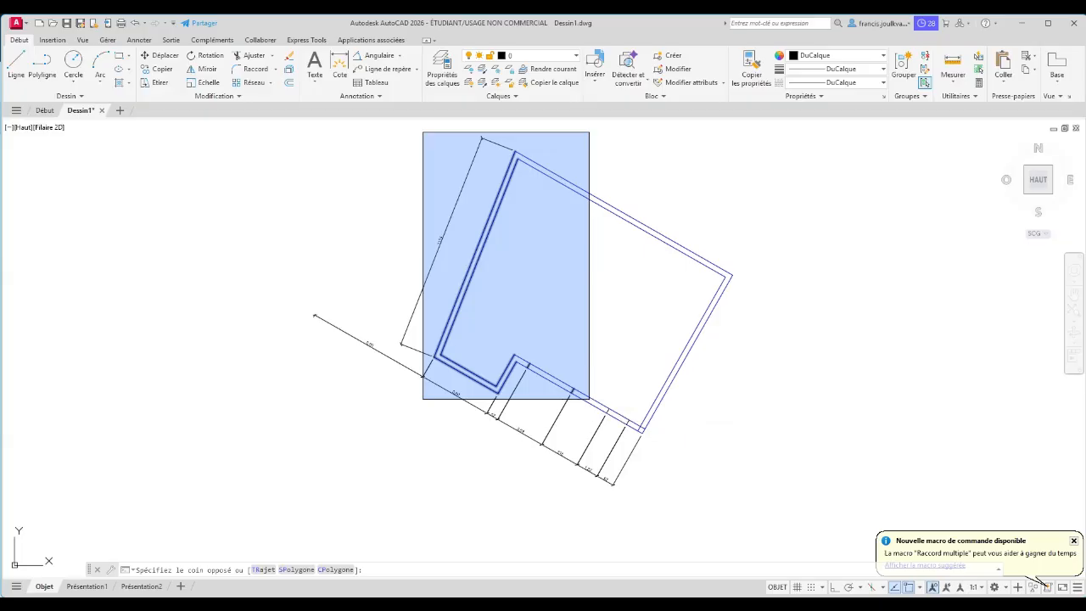
pyautogui.click(589, 399)
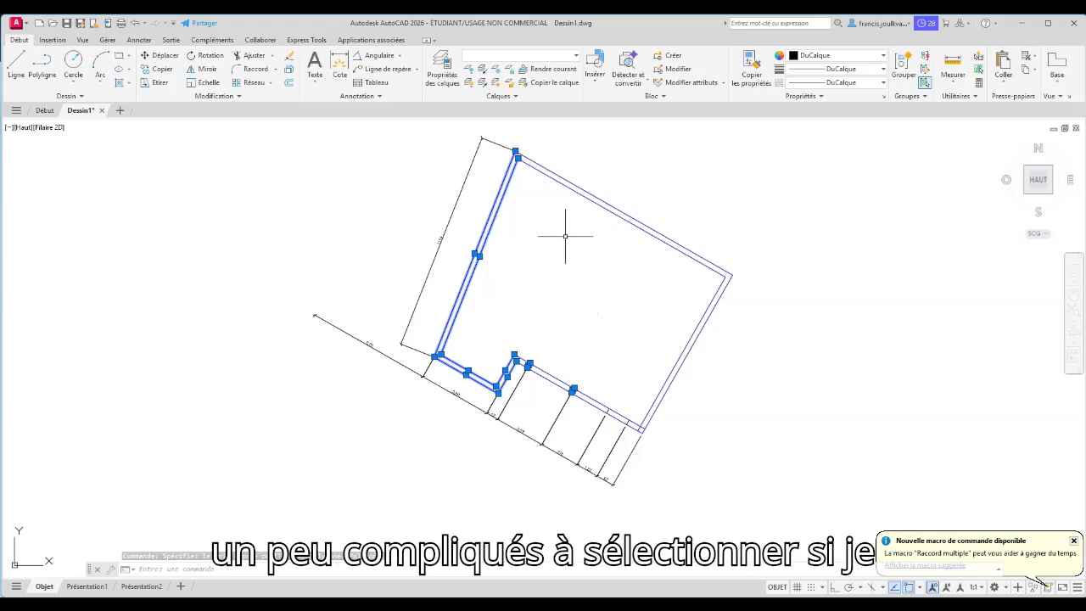
pyautogui.press('Escape')
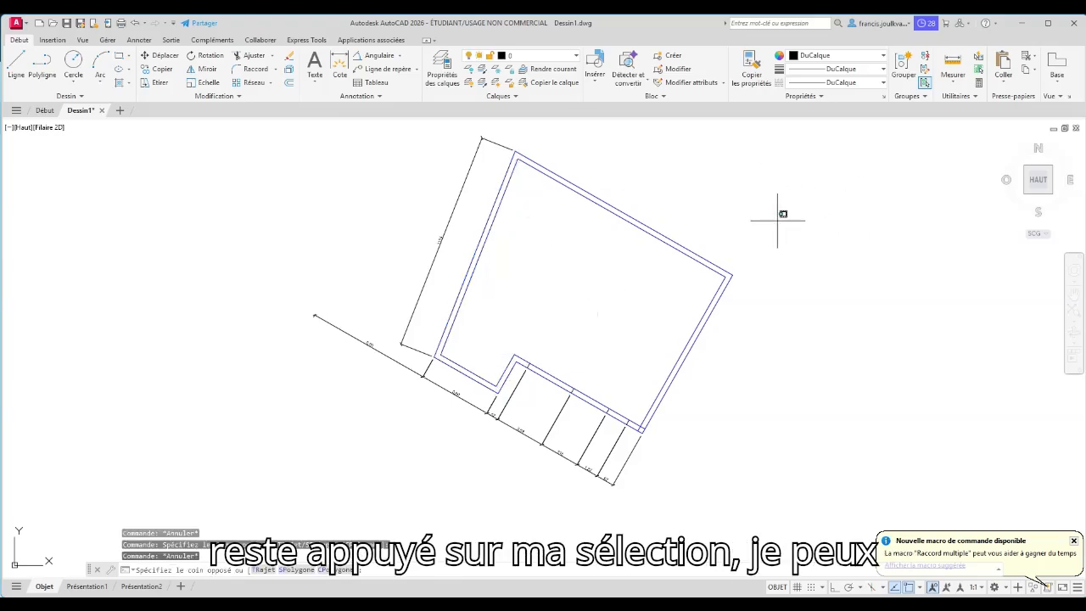
pyautogui.moveTo(776, 219)
pyautogui.mouseDown()
pyautogui.moveTo(749, 187)
pyautogui.moveTo(497, 132)
pyautogui.moveTo(391, 201)
pyautogui.moveTo(400, 359)
pyautogui.moveTo(506, 193)
pyautogui.moveTo(518, 146)
pyautogui.moveTo(574, 169)
pyautogui.mouseUp()
pyautogui.press('Escape')
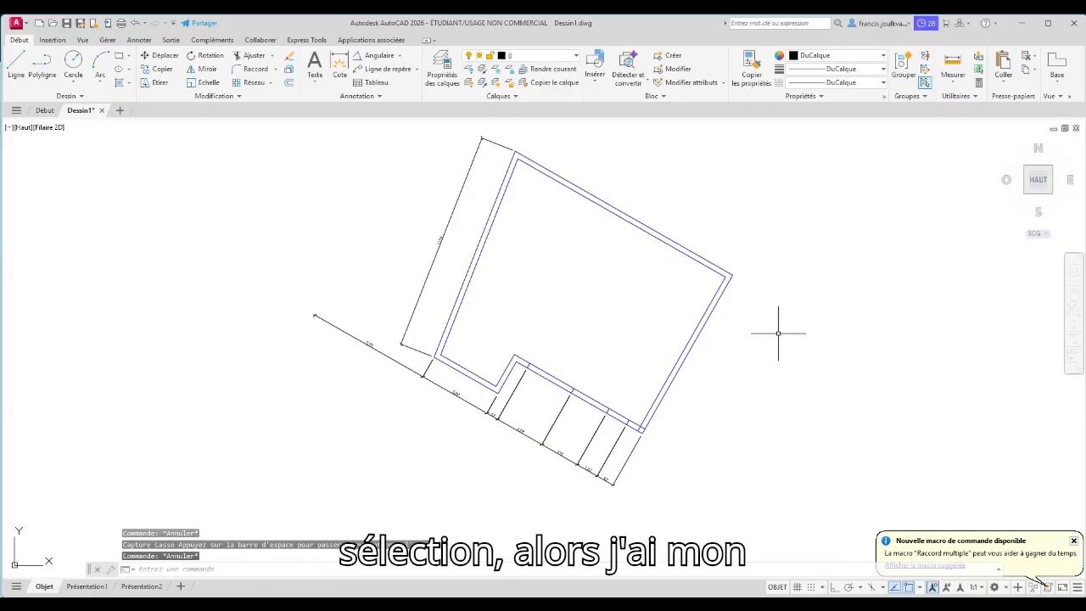
# Create a new layer named "nvl amenag" and set its colour to magenta
pyautogui.scroll(2, 606, 354)
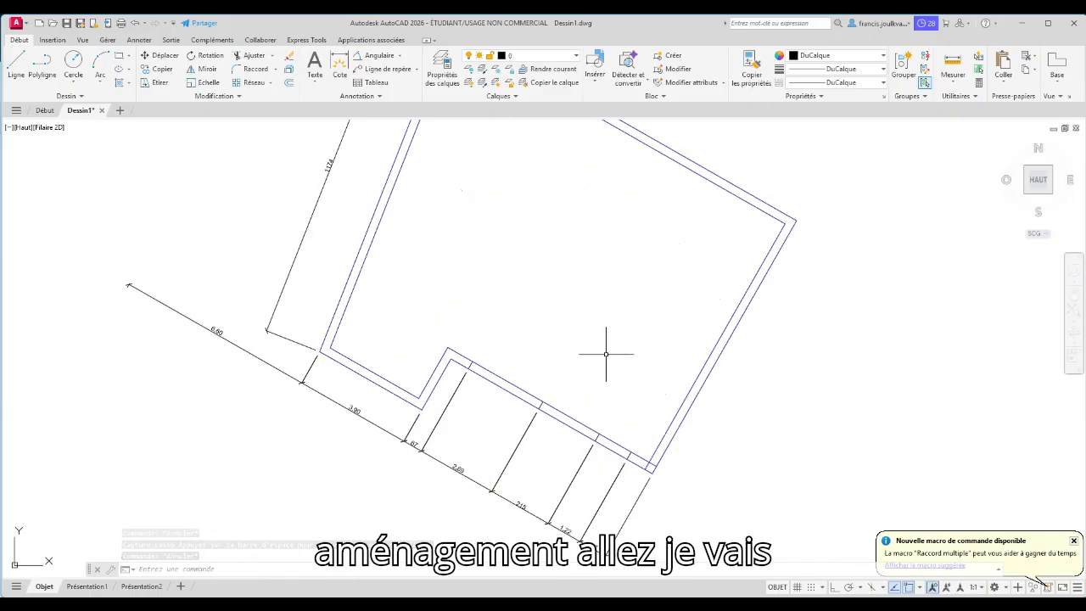
pyautogui.scroll(-2, 606, 354)
pyautogui.click(442, 68)
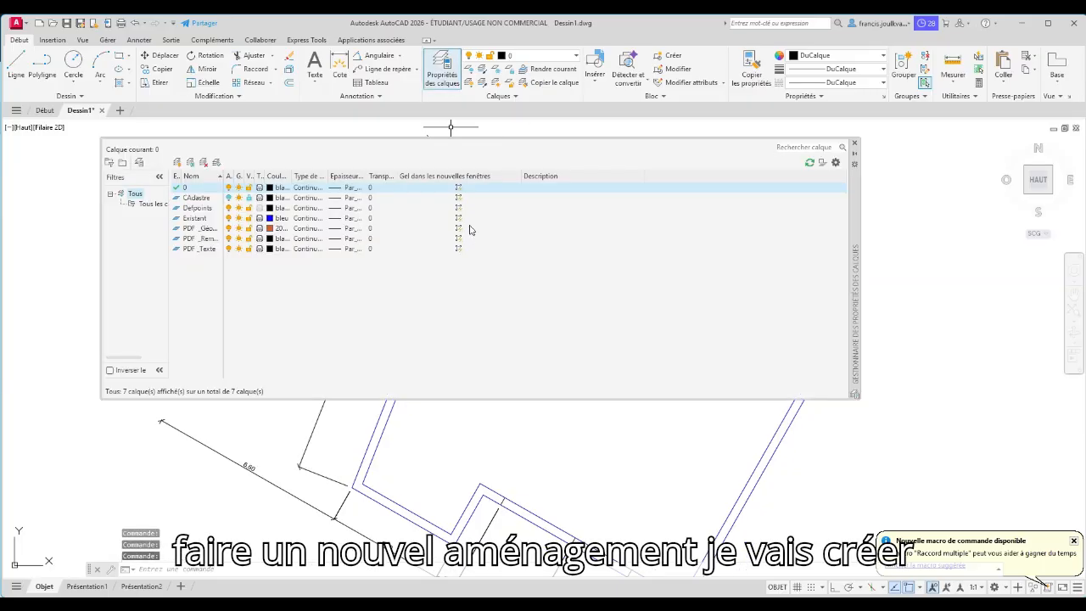
pyautogui.click(190, 162)
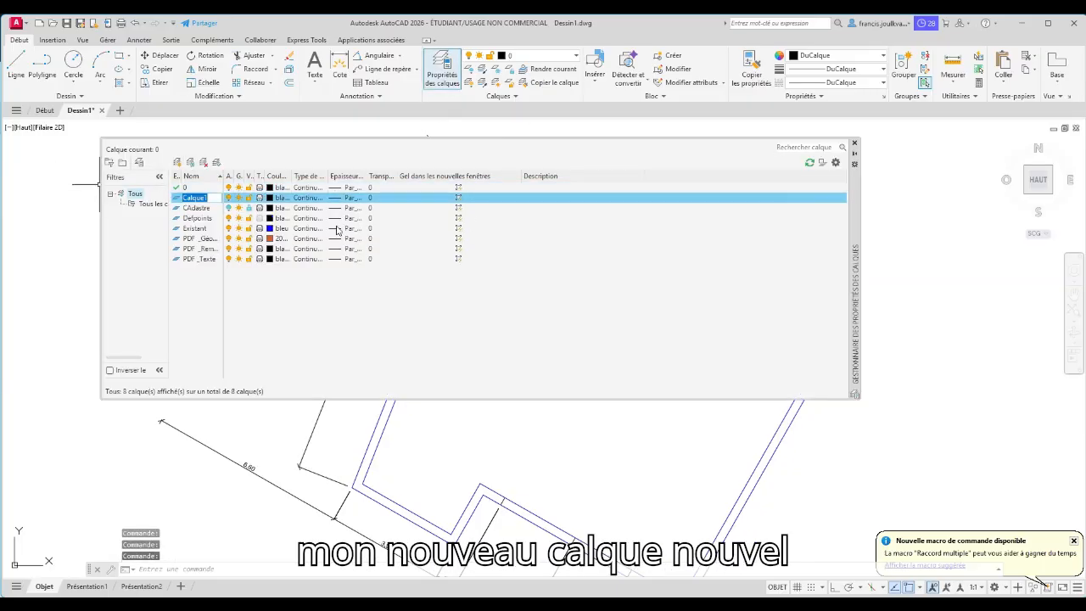
pyautogui.write('nvl amenag')
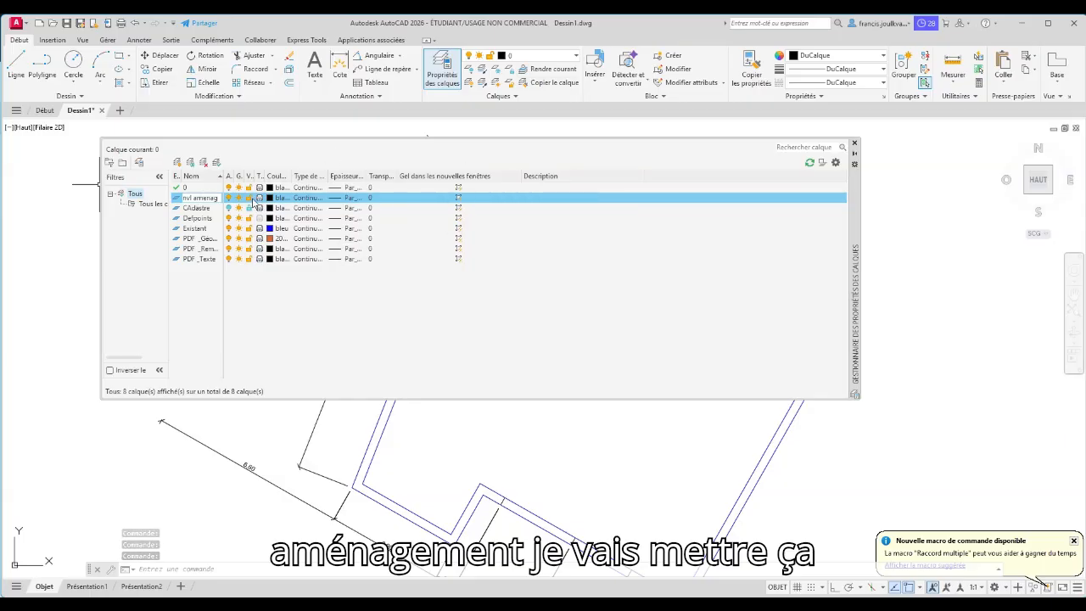
pyautogui.click(268, 198)
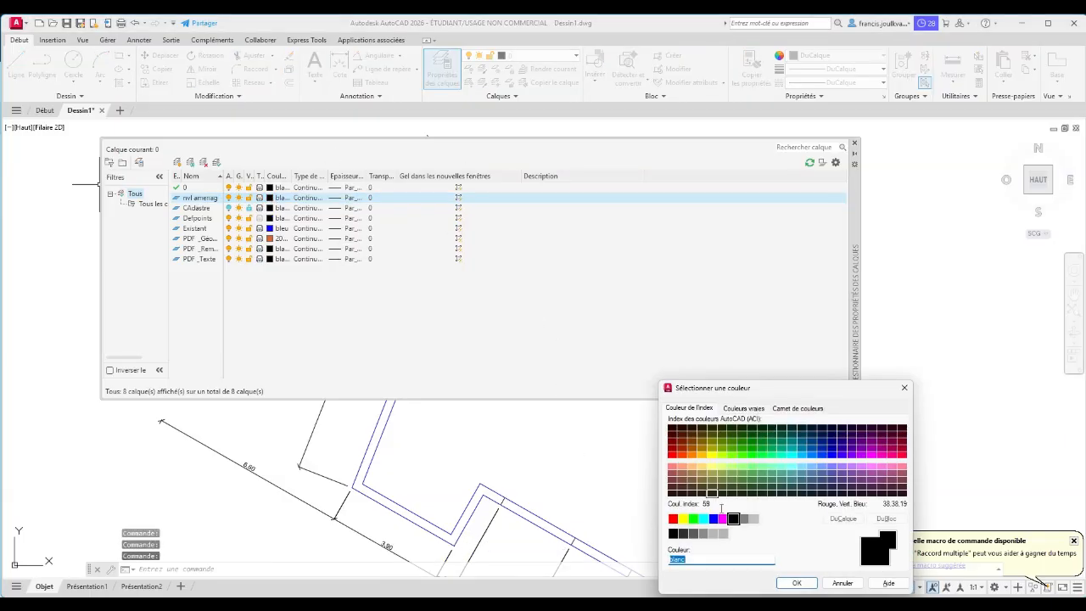
pyautogui.click(724, 519)
pyautogui.click(796, 583)
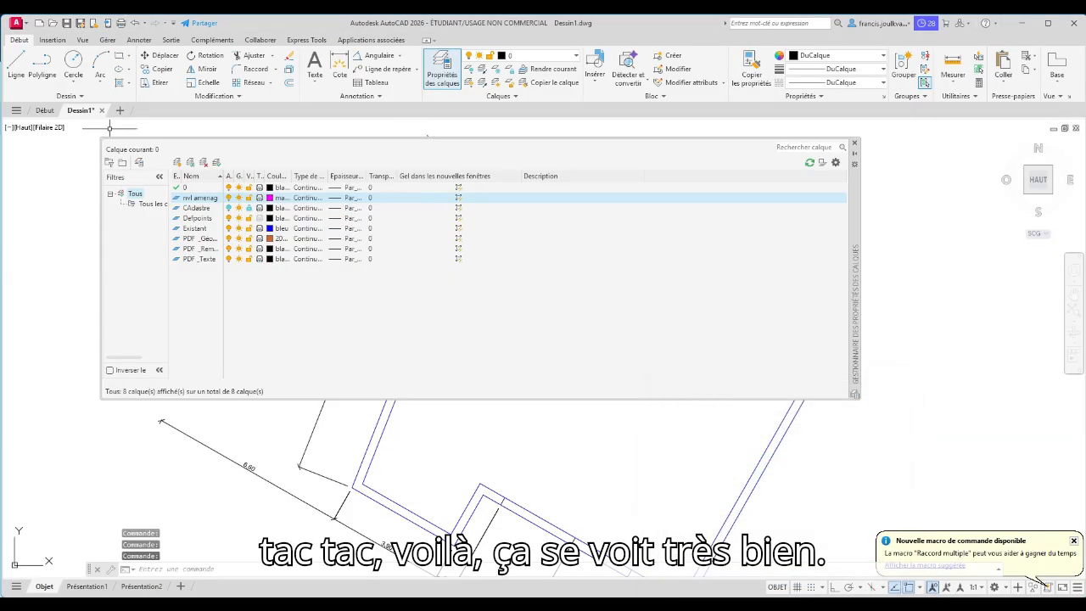
# Close the layer manager and make the "nvl amenag" layer current
pyautogui.click(854, 146)
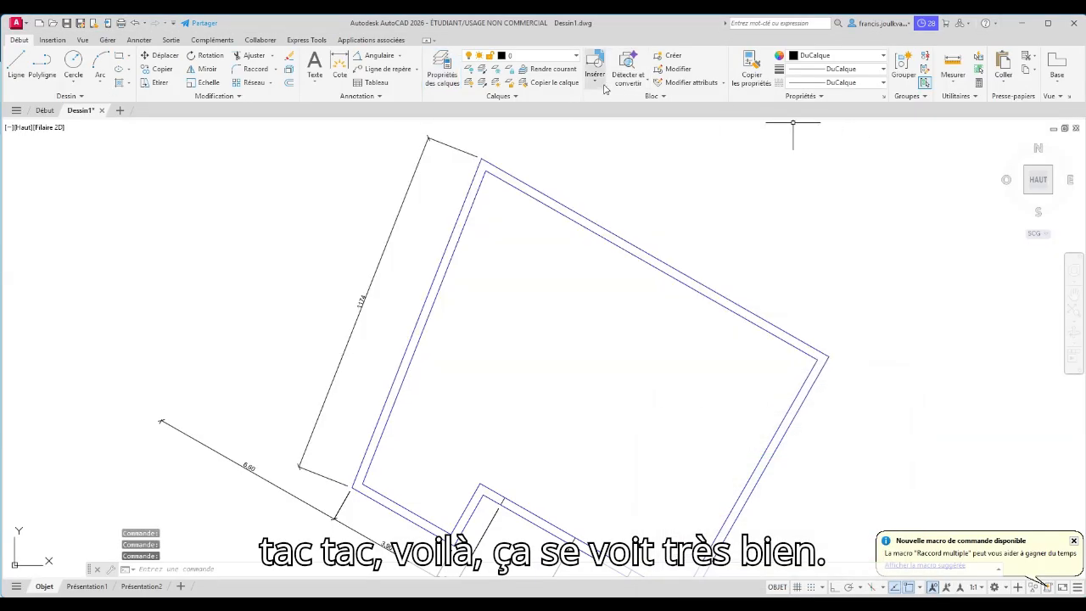
pyautogui.click(577, 56)
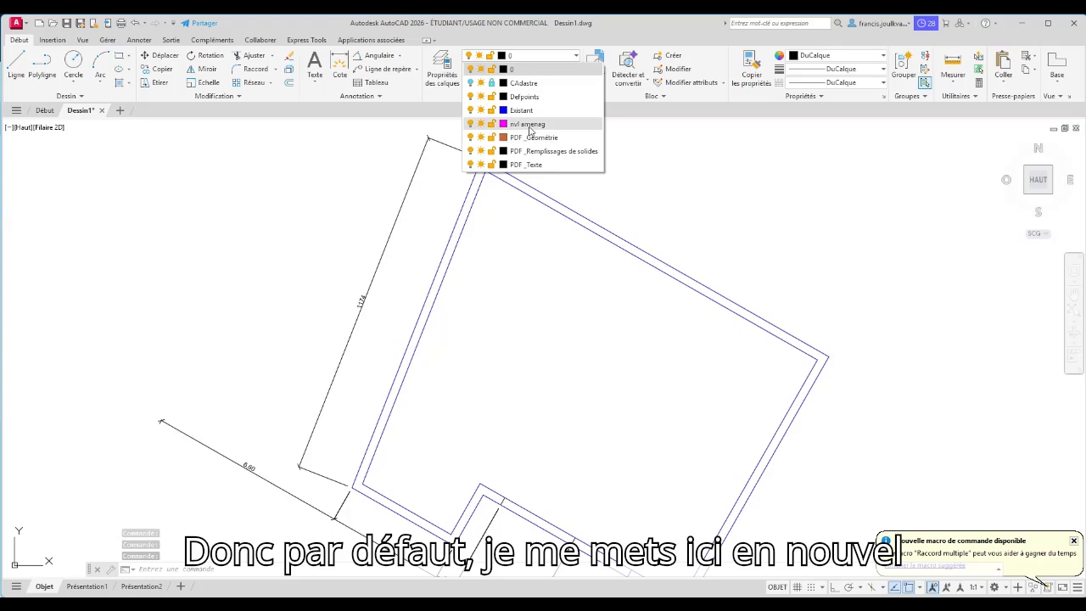
pyautogui.click(527, 124)
pyautogui.scroll(2, 576, 433)
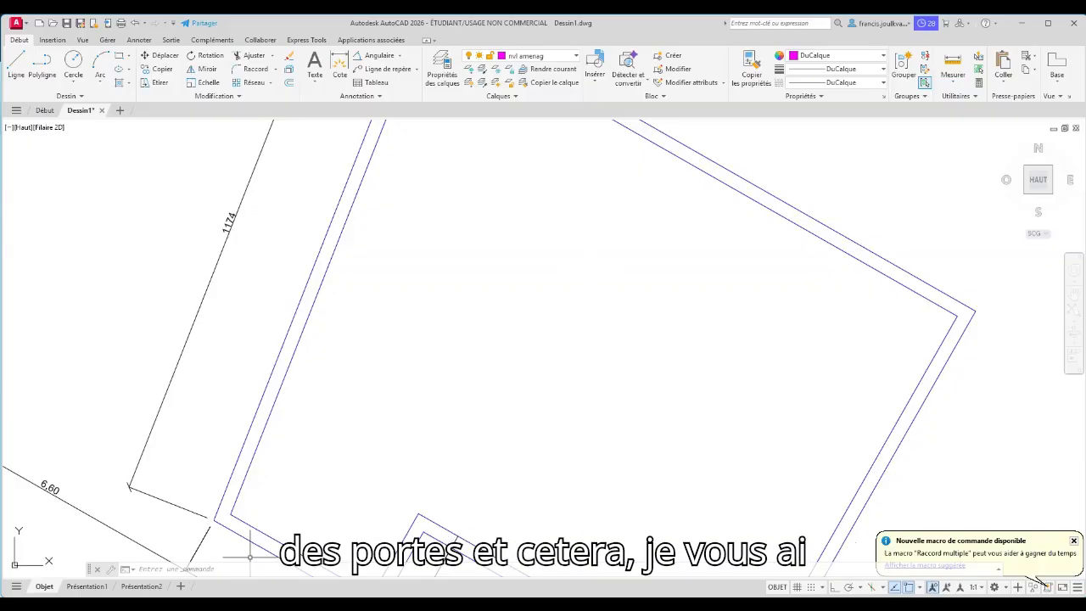
# Switch to the course page in the browser and download "(03) Blocs Autocad" from Ressources supplémentaires to the Desktop
pyautogui.click(293, 603)
pyautogui.click(261, 567)
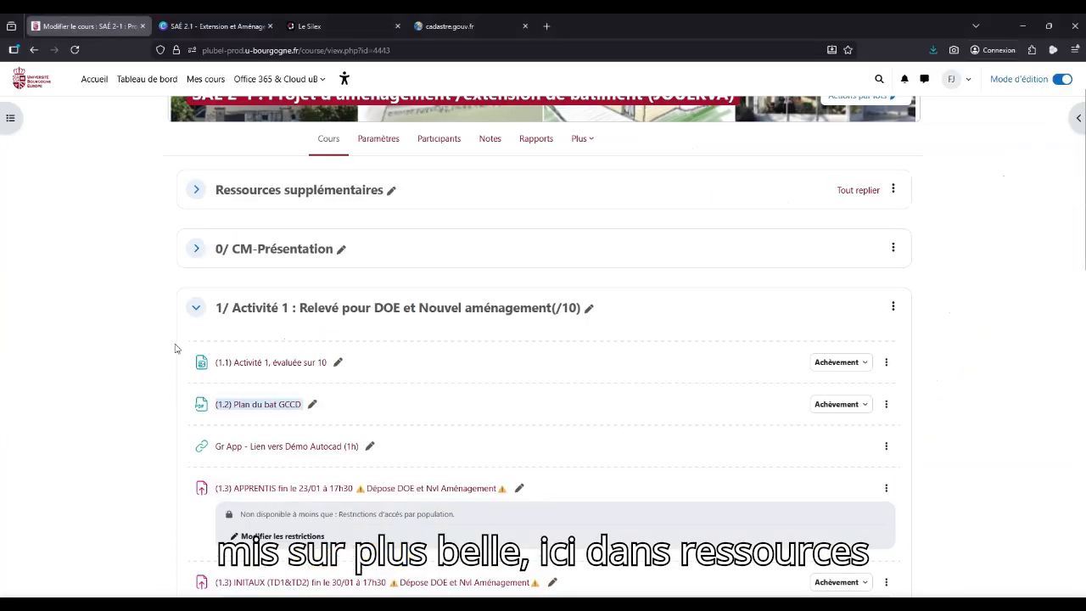
pyautogui.click(196, 189)
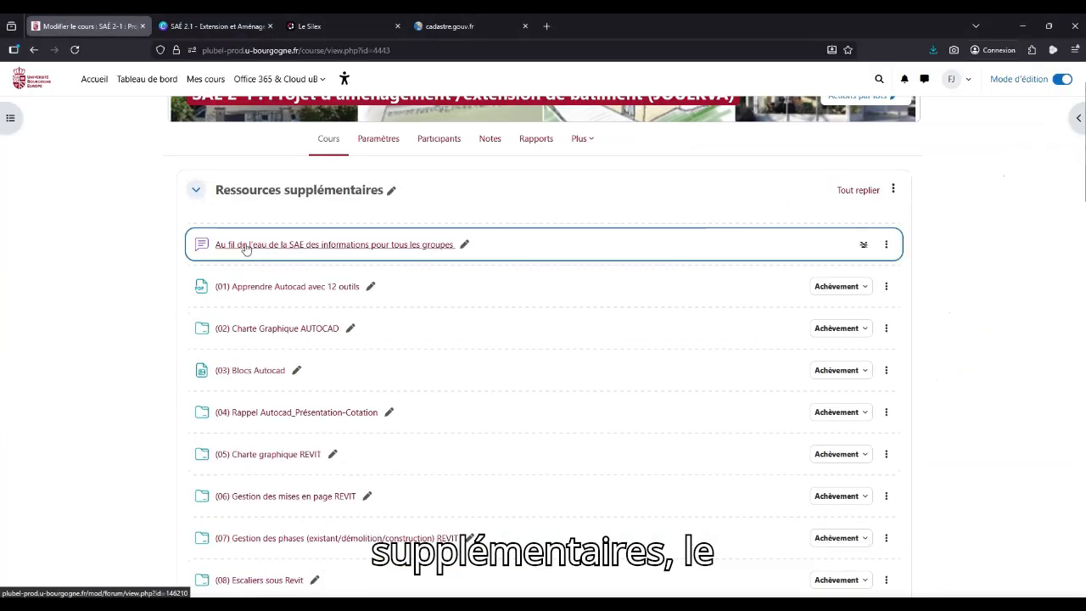
pyautogui.click(235, 374)
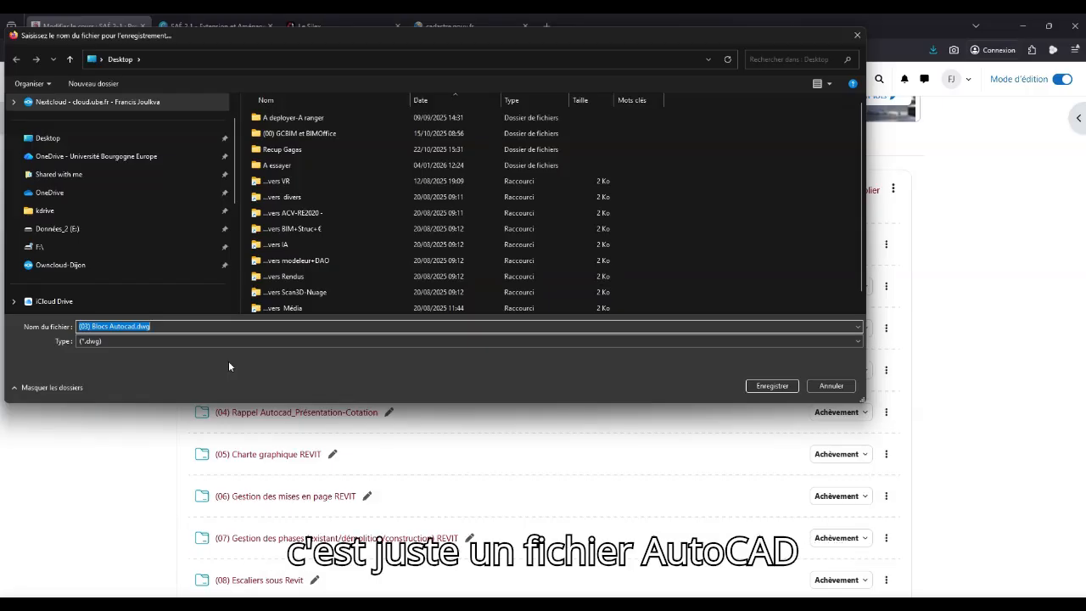
pyautogui.press('Return')
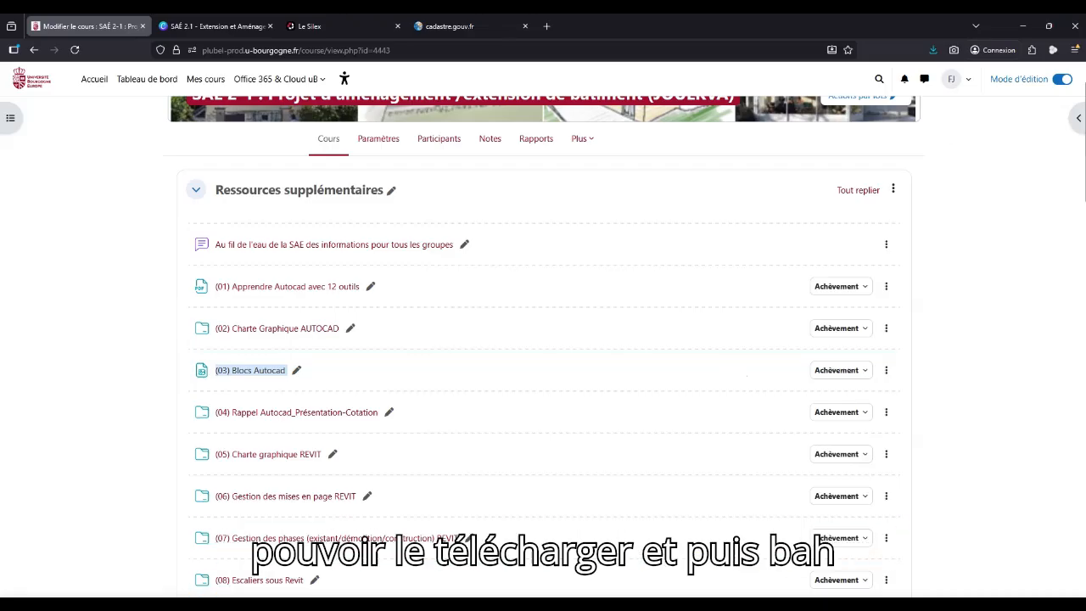
# Switch back to AutoCAD, open DesignCenter and select the Desktop file "(03) Blocs Autocad.dwg" to list its content categories
pyautogui.click(293, 604)
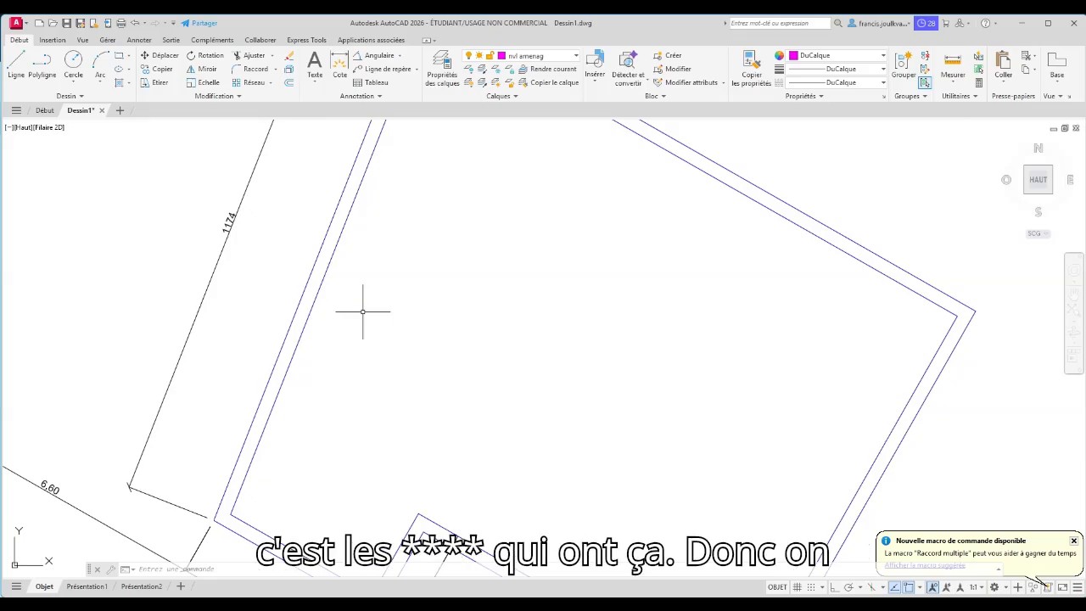
pyautogui.write('DESIGNCENTER')
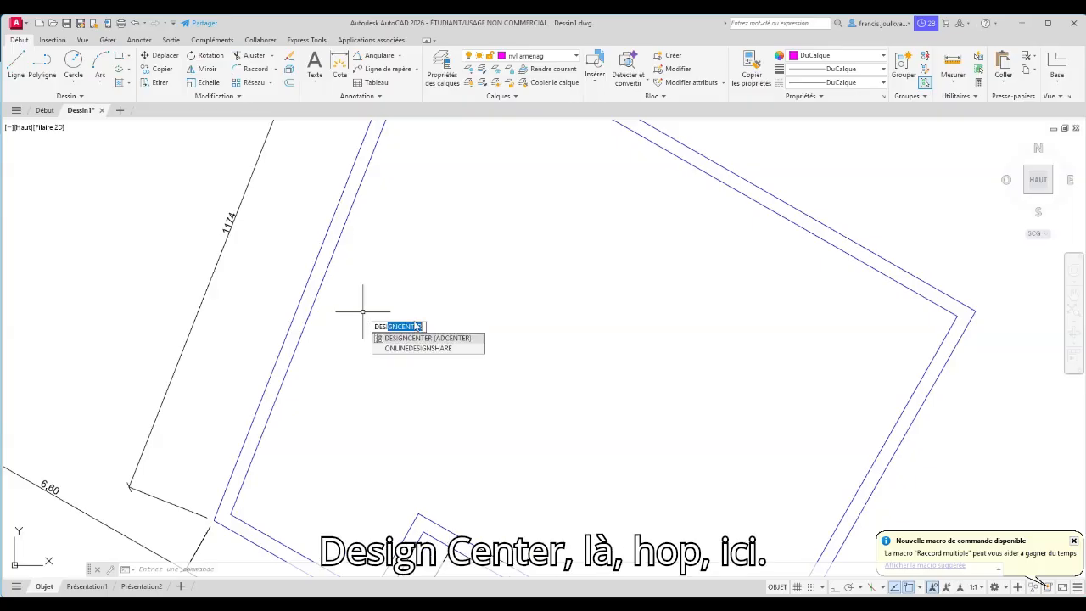
pyautogui.click(412, 338)
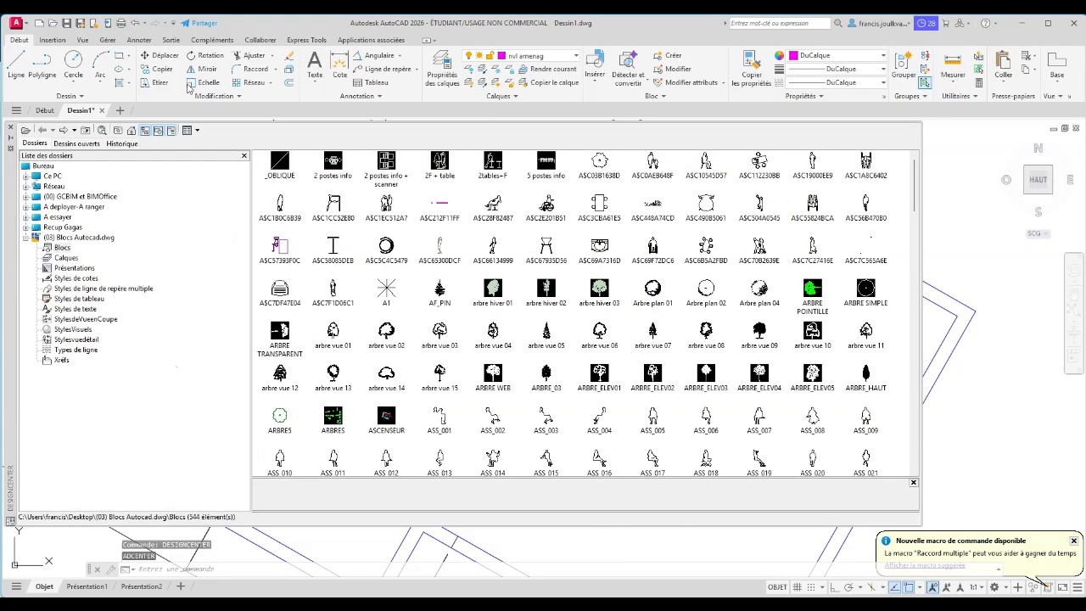
pyautogui.click(46, 228)
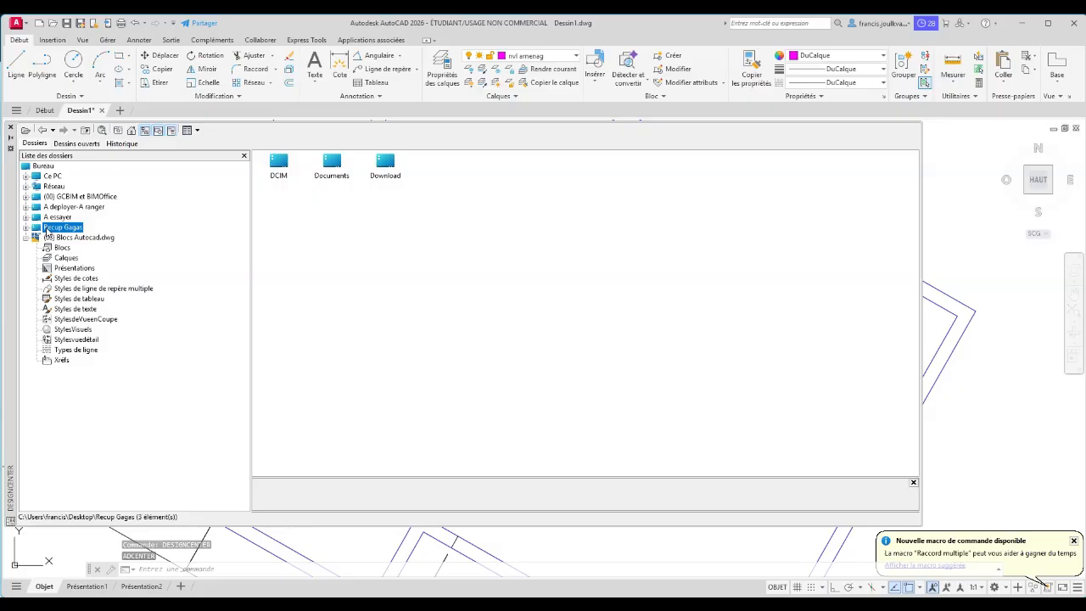
pyautogui.click(26, 238)
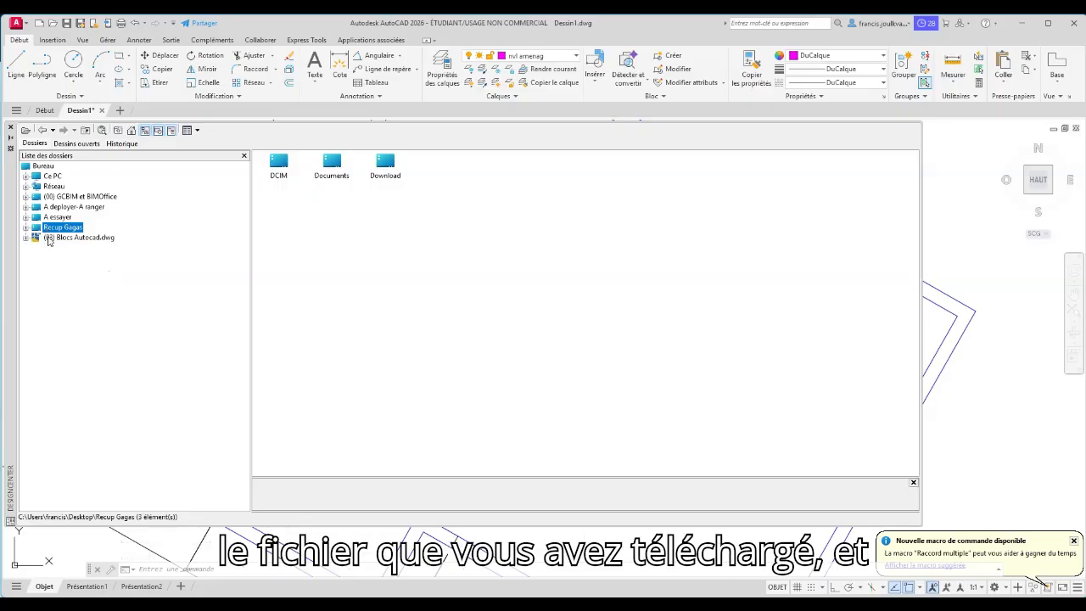
pyautogui.click(49, 239)
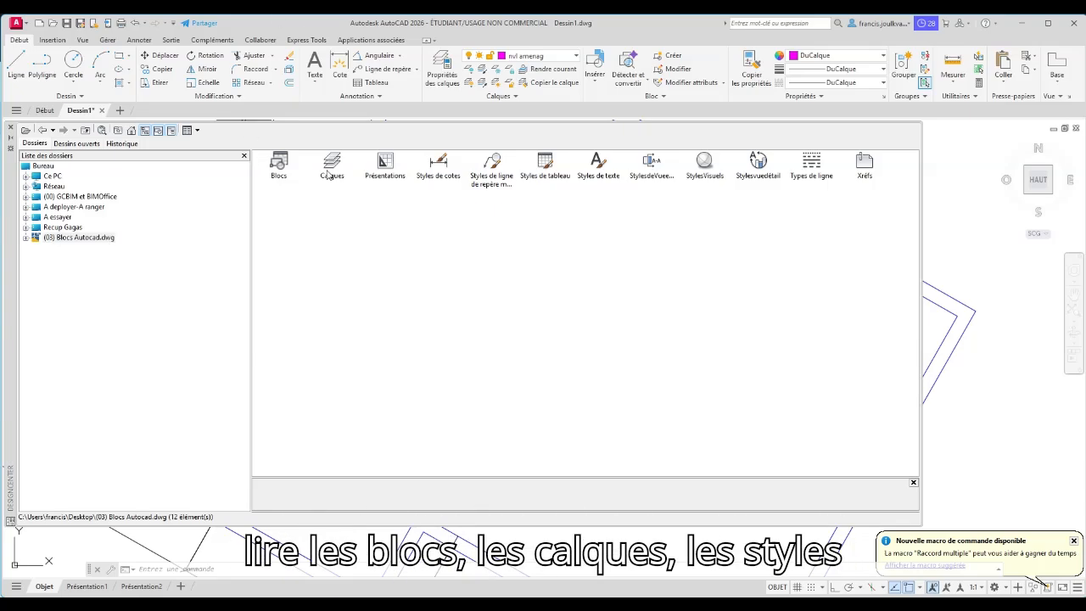
# Examine the dimension styles and layers stored in "(03) Blocs Autocad.dwg", returning to its content categories
pyautogui.doubleClick(446, 177)
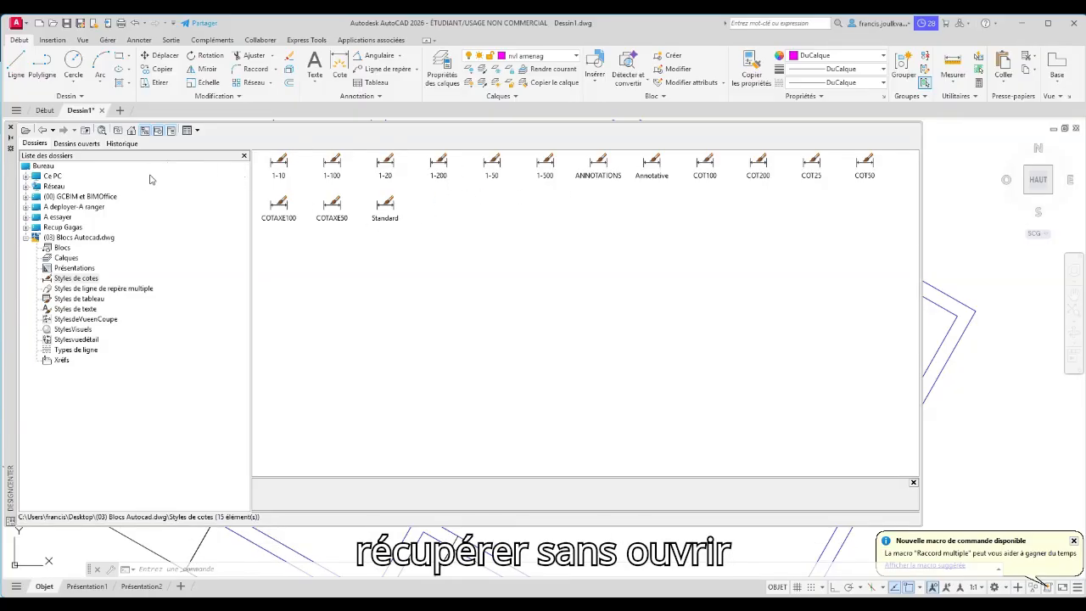
pyautogui.click(78, 237)
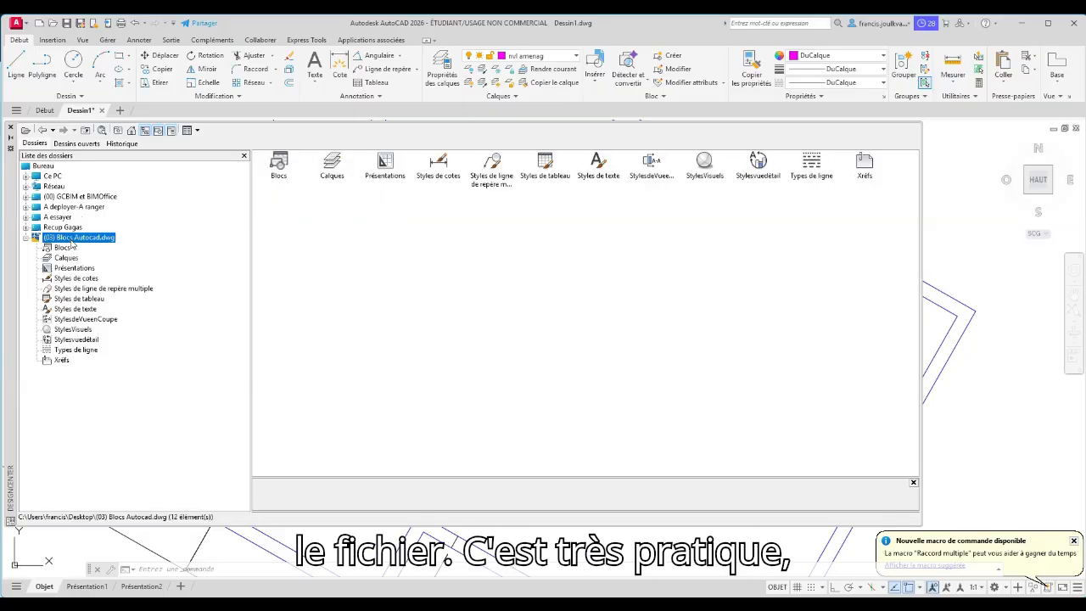
pyautogui.doubleClick(337, 173)
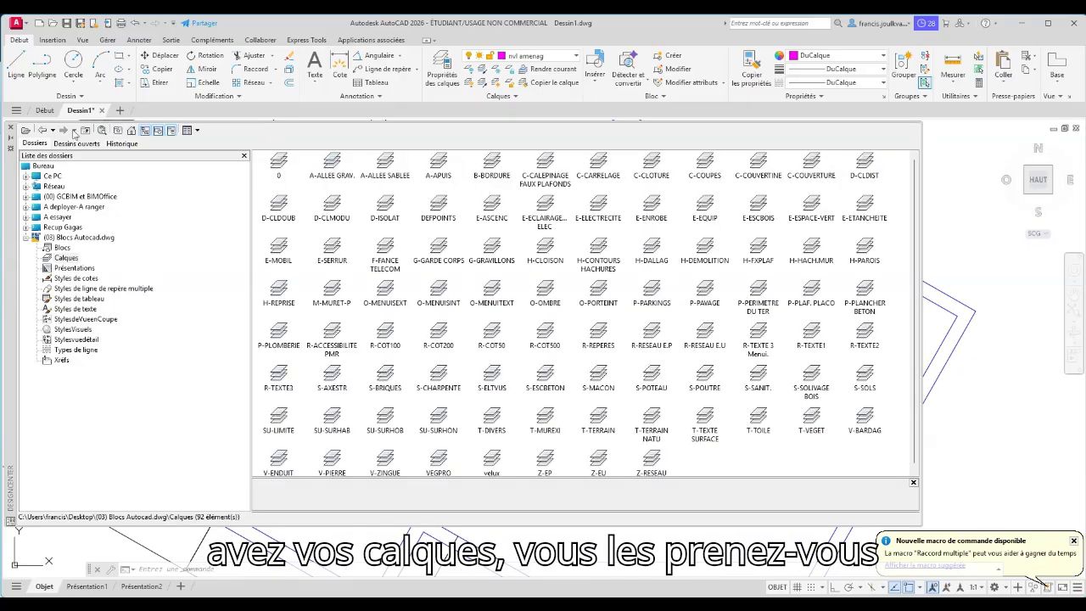
pyautogui.doubleClick(65, 240)
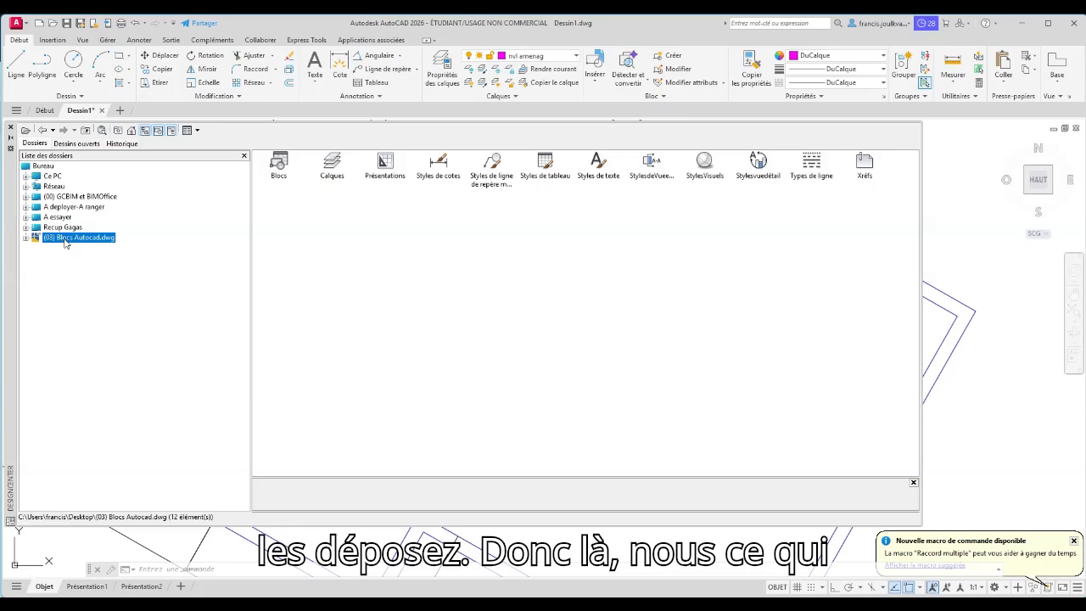
# Open the file's blocks, preview the double door Pint_Cloison10_93+93 and enlarge the preview area
pyautogui.click(280, 170)
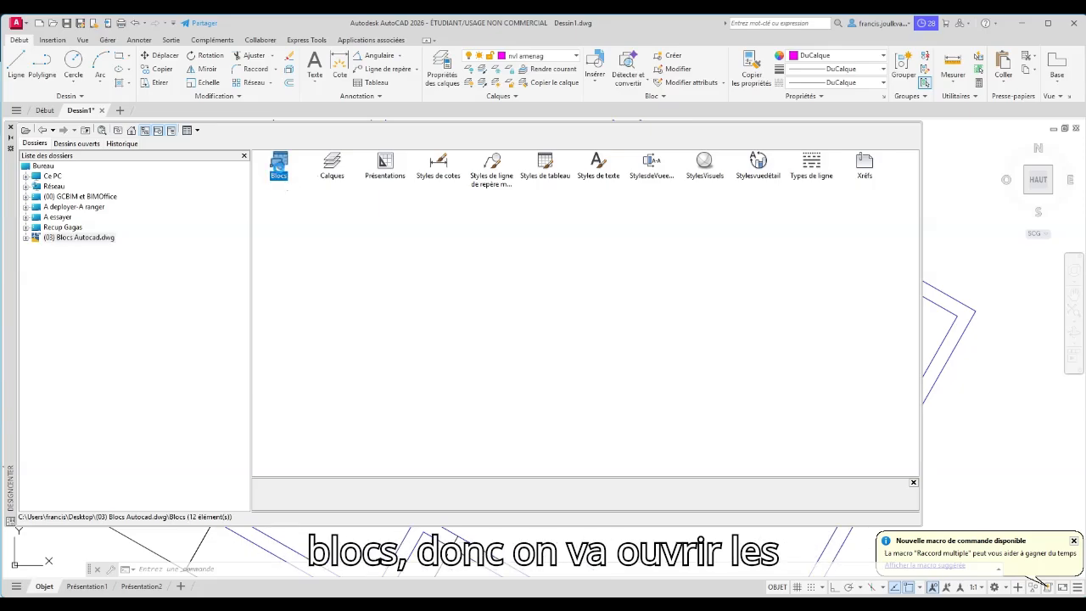
pyautogui.doubleClick(280, 168)
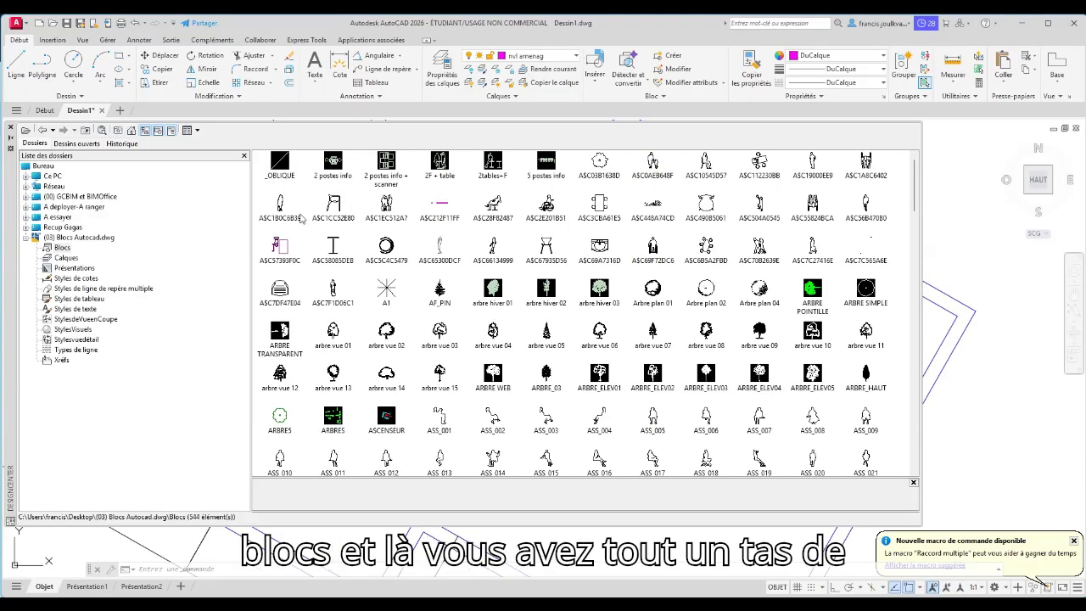
pyautogui.scroll(-10, 575, 263)
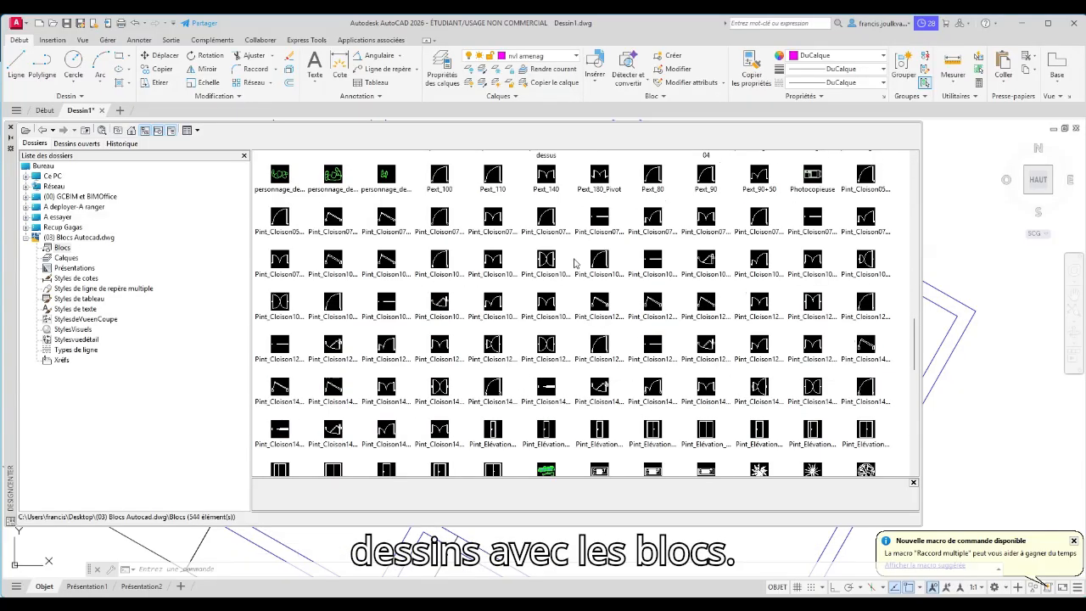
pyautogui.click(548, 305)
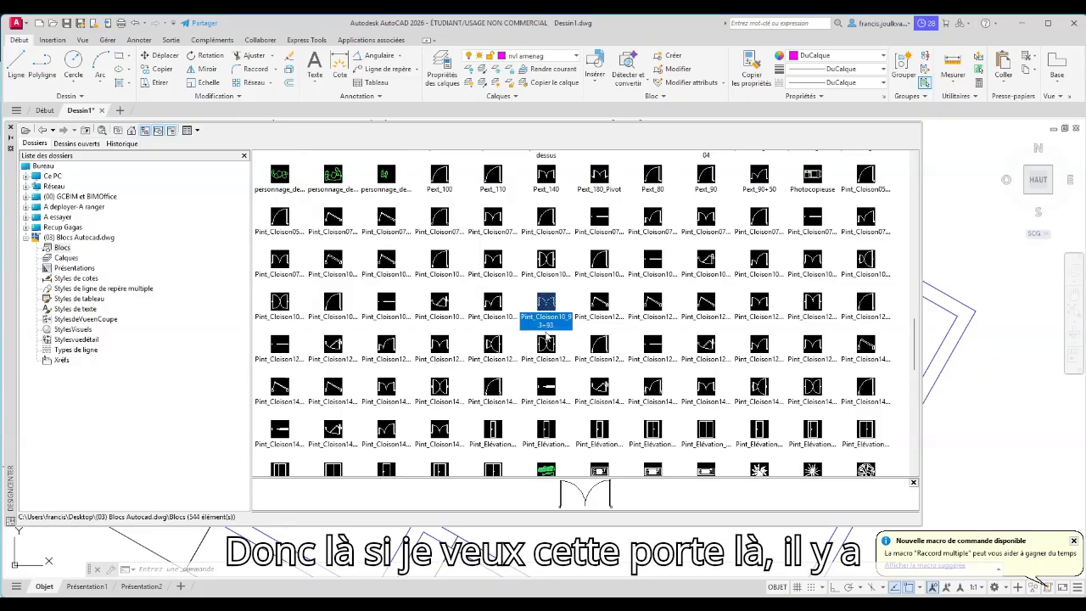
pyautogui.moveTo(580, 477); pyautogui.dragTo(607, 370)
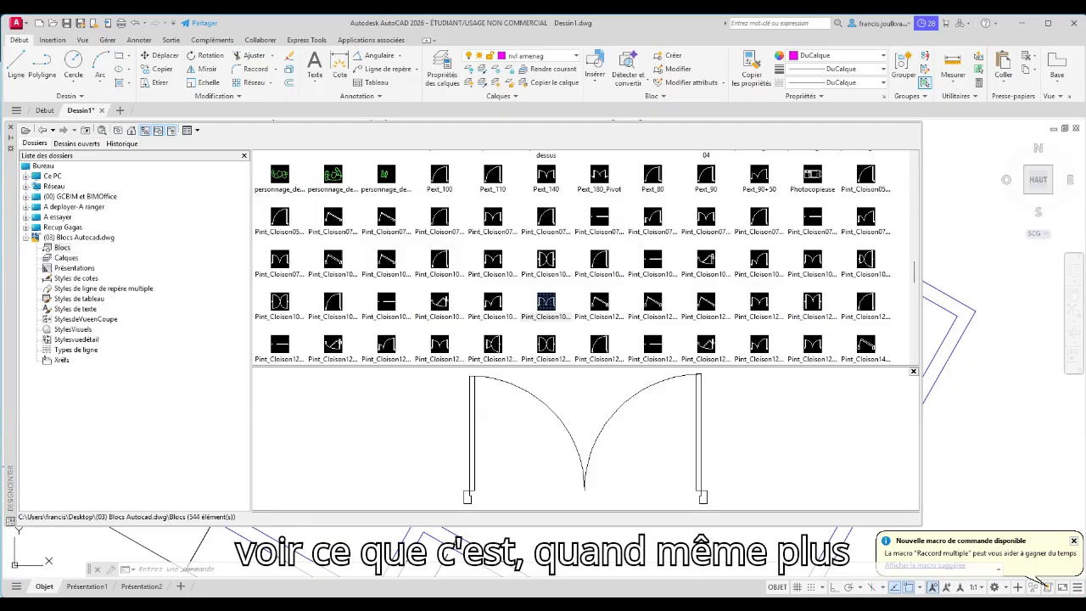
# Insert the single-leaf Pint_Cloison12 door block beside the building's right-hand corner and close DesignCenter
pyautogui.click(601, 348)
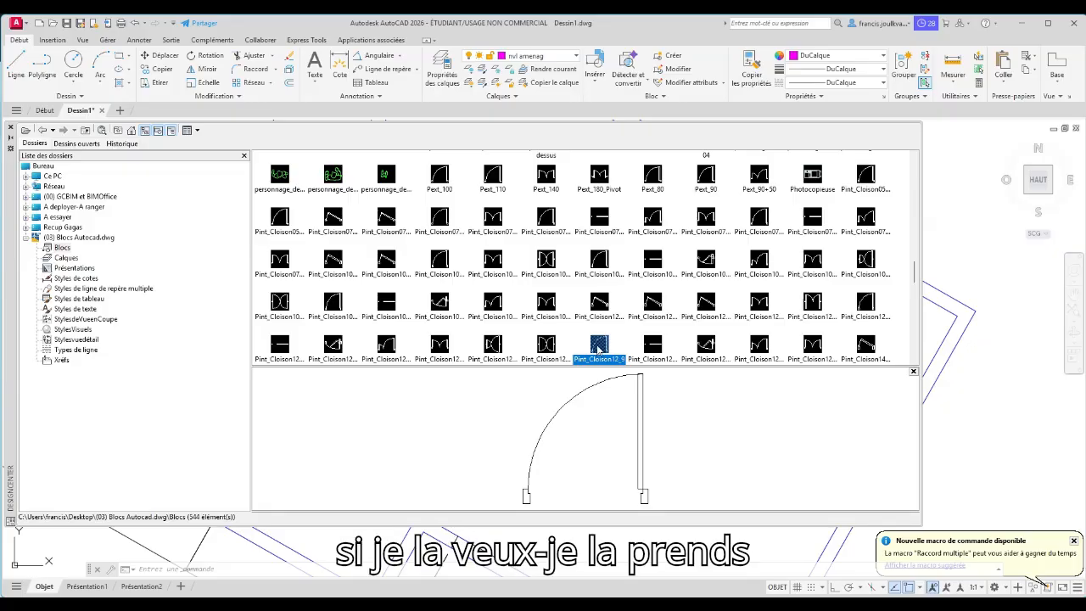
pyautogui.moveTo(599, 346); pyautogui.dragTo(1008, 314)
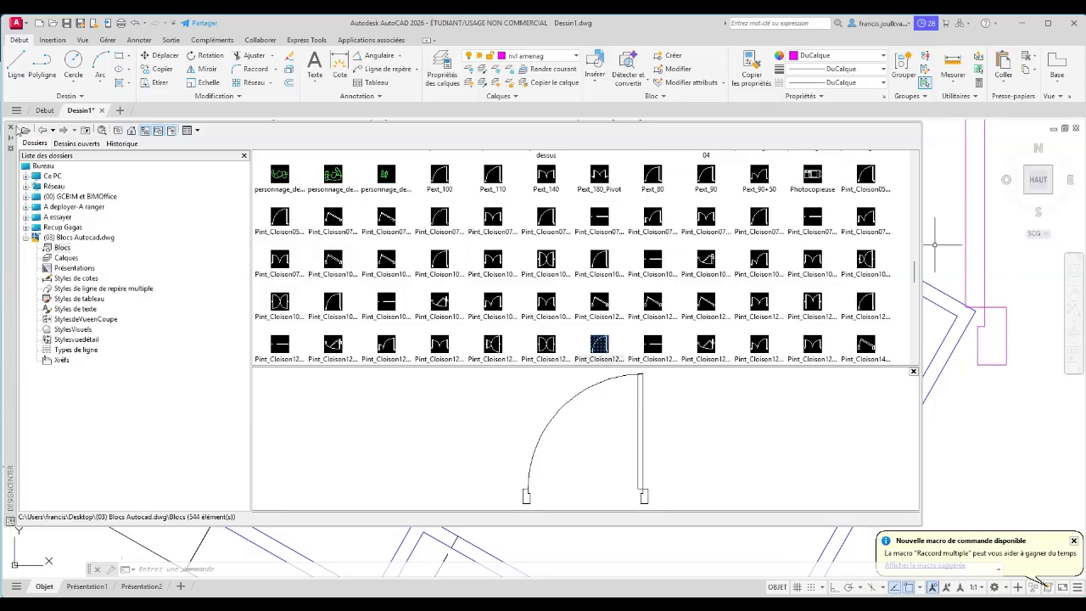
pyautogui.click(11, 126)
pyautogui.scroll(-5, 594, 400)
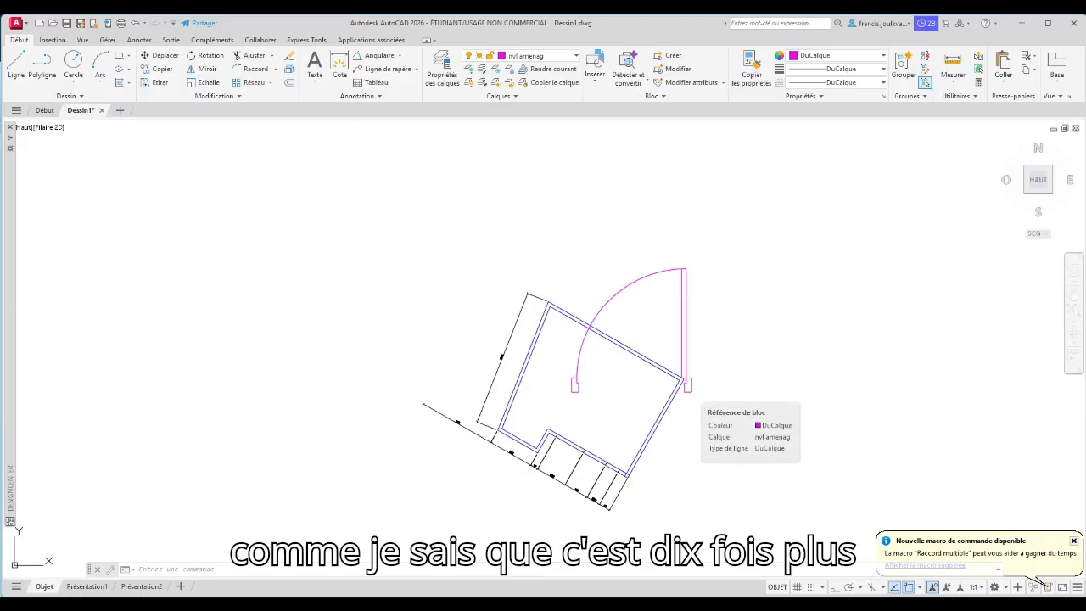
# Scale the inserted door block by a factor of 0.1 from a base point on the building's upper-right wall
pyautogui.click(689, 388)
pyautogui.click(208, 82)
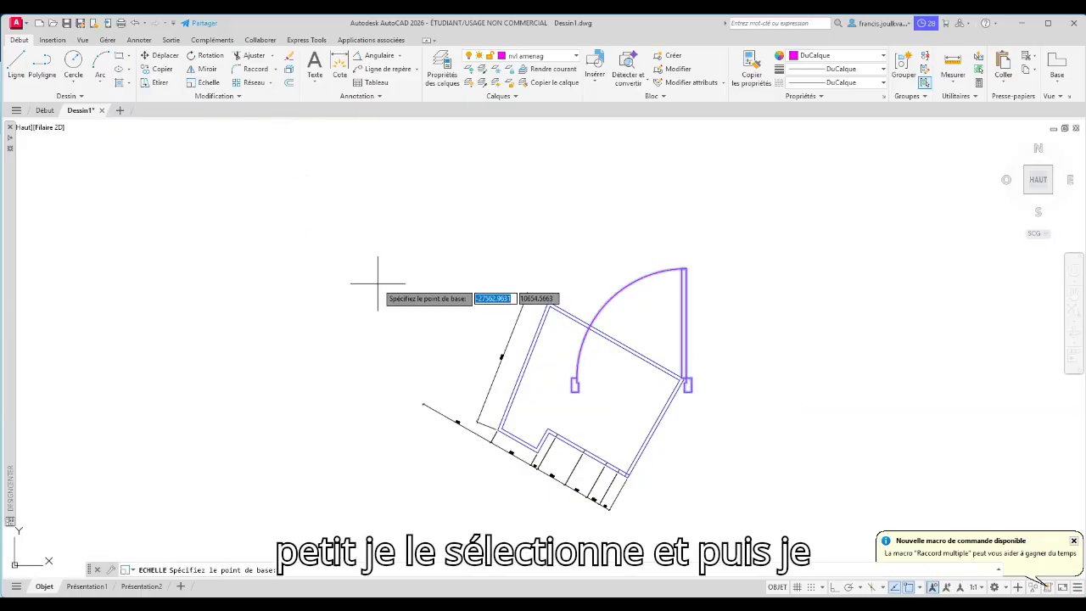
pyautogui.click(635, 349)
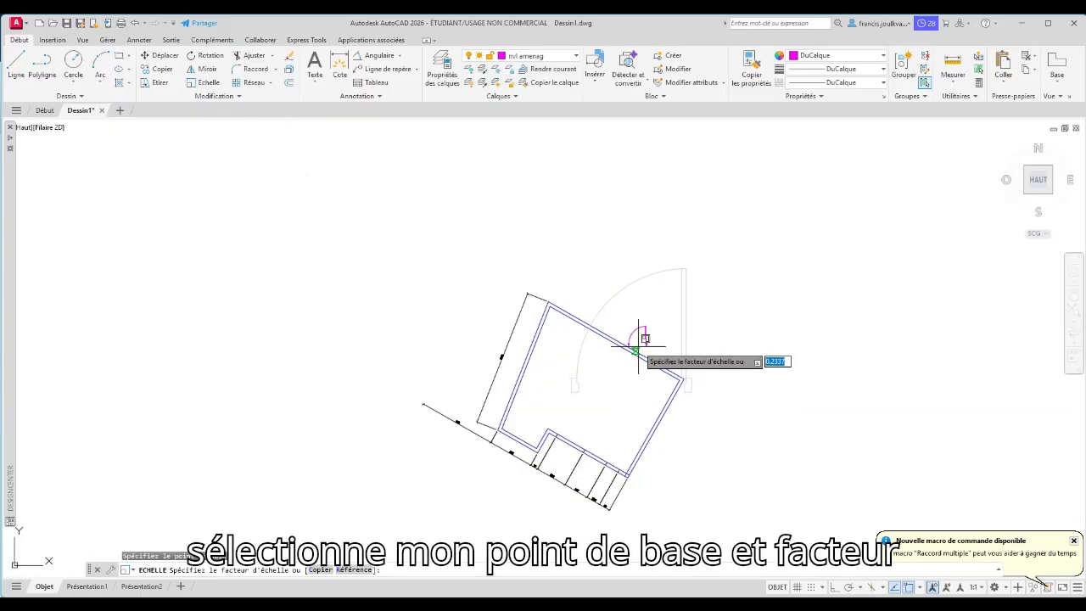
pyautogui.write('0.1')
pyautogui.press('Return')
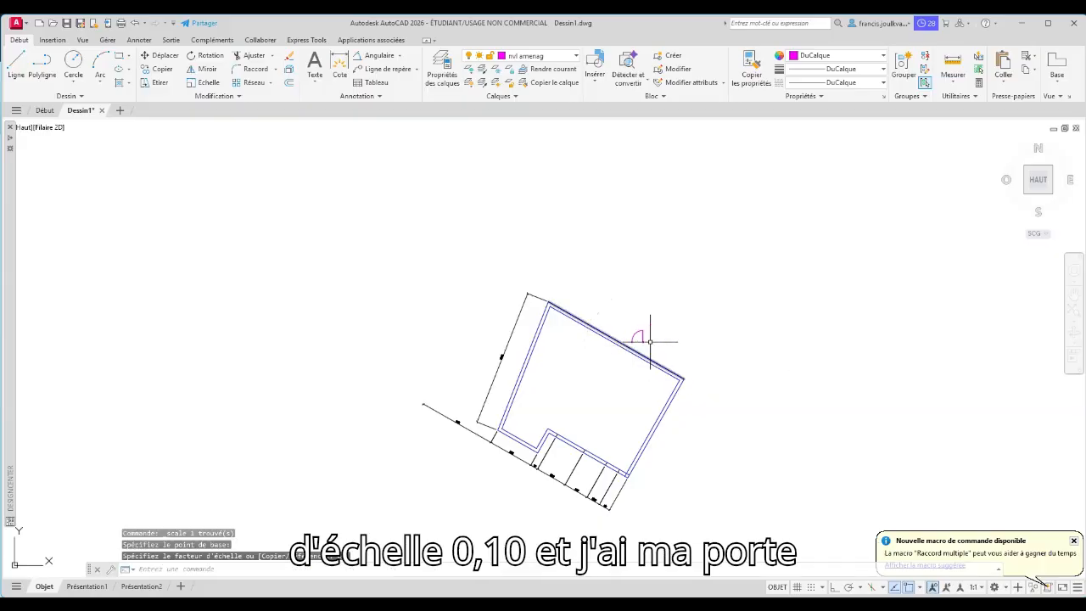
pyautogui.scroll(2, 662, 355)
pyautogui.moveTo(681, 378)
pyautogui.mouseDown(button='middle')
pyautogui.moveTo(516, 421)
pyautogui.moveTo(641, 277)
pyautogui.mouseUp(button='middle')
pyautogui.scroll(-1, 641, 278)
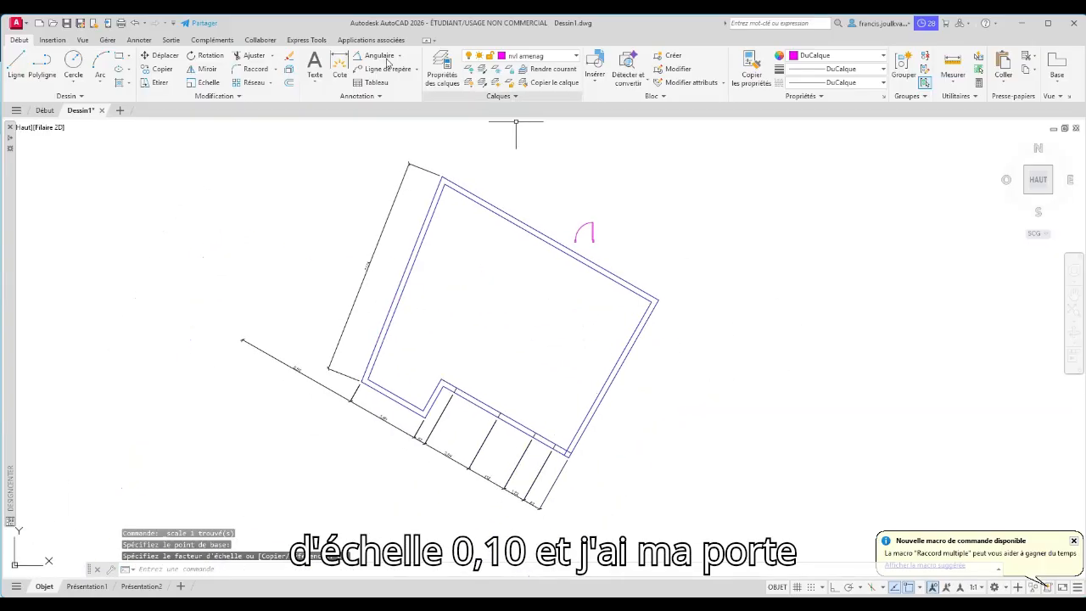
# Move the door block by its hinge-side frame corner onto the outer-face corner of the opening in the building's lower wall
pyautogui.click(166, 56)
pyautogui.click(588, 229)
pyautogui.press('Return')
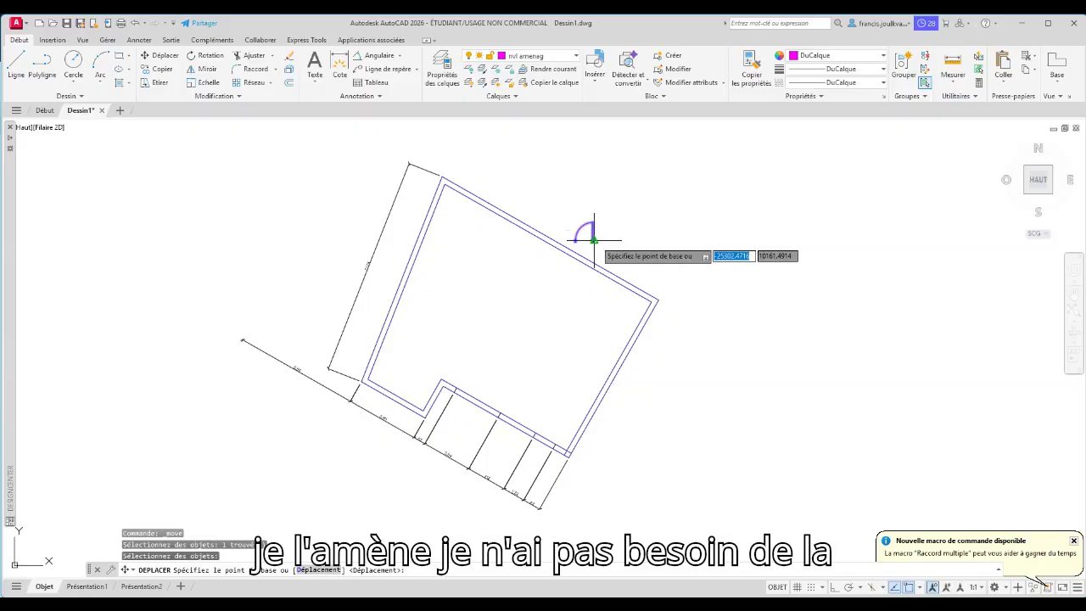
pyautogui.scroll(5, 594, 241)
pyautogui.click(580, 240)
pyautogui.scroll(-4, 545, 393)
pyautogui.moveTo(526, 441); pyautogui.dragTo(699, 133, button='middle')
pyautogui.scroll(4, 602, 370)
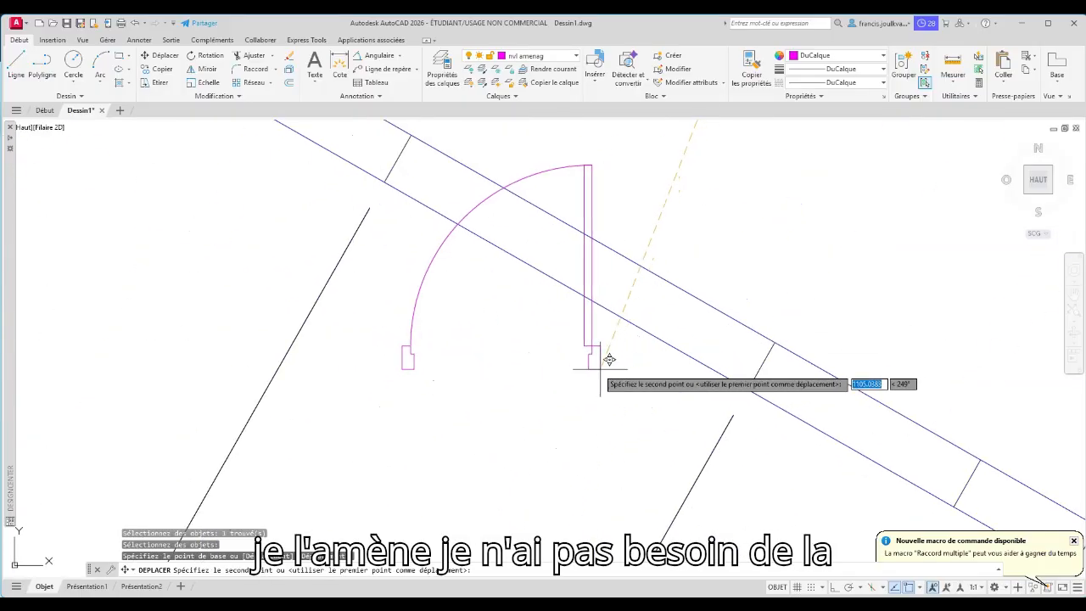
pyautogui.click(751, 388)
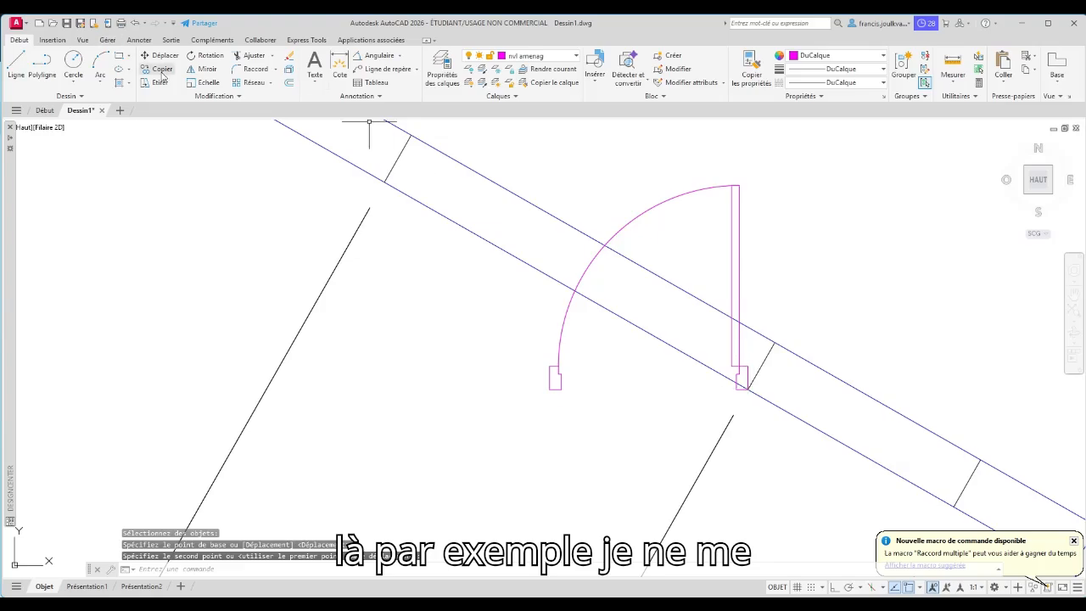
# Rotate the door block about its hinge-side frame corner, using the Reference option, to align its frame with the opening's jamb line
pyautogui.click(205, 55)
pyautogui.click(743, 386)
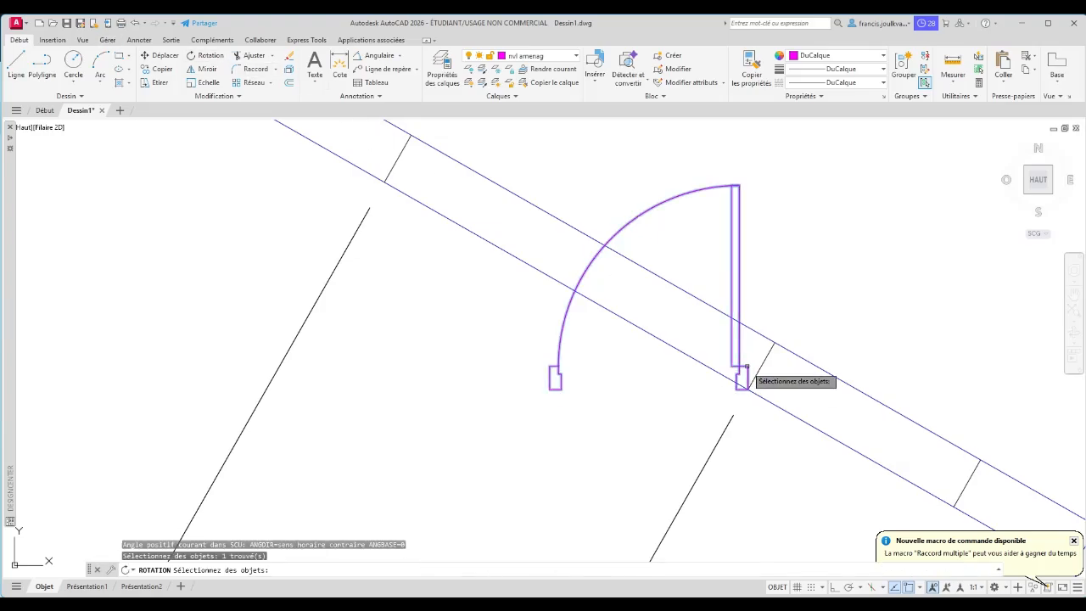
pyautogui.press('Return')
pyautogui.click(747, 388)
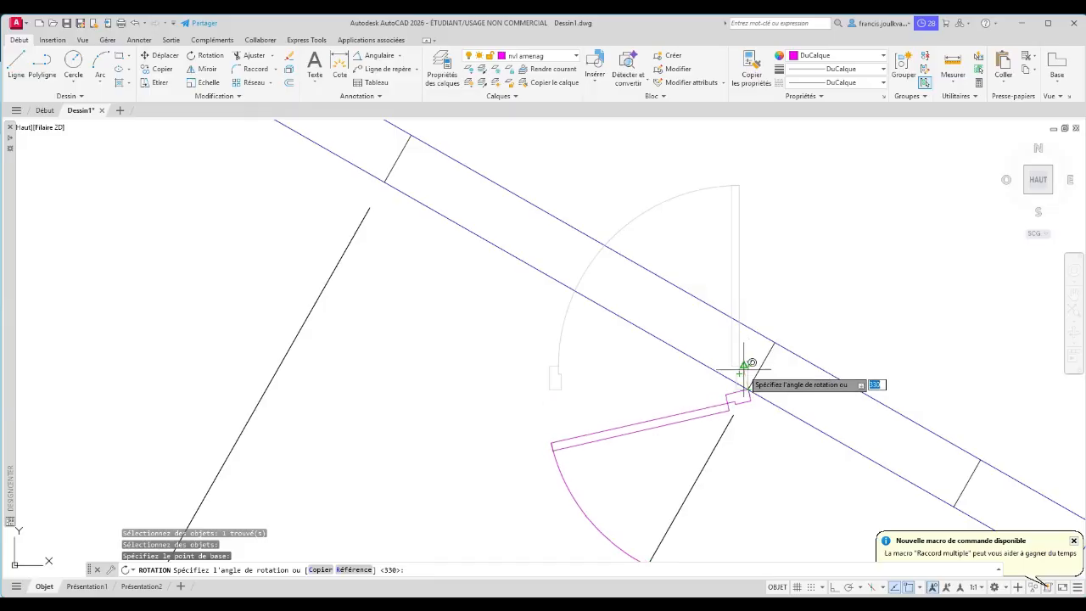
pyautogui.write('r')
pyautogui.press('Return')
pyautogui.click(749, 379)
pyautogui.click(746, 369)
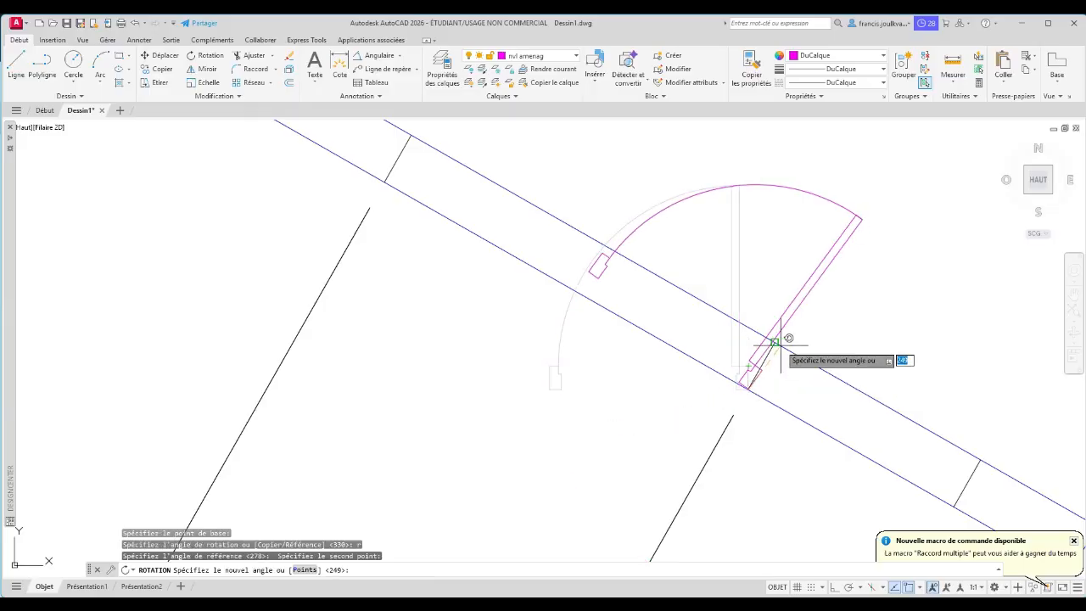
pyautogui.click(774, 340)
pyautogui.press('Escape')
# Insert the BURO_S desk block from the block library outside the building's right side and close DesignCenter
pyautogui.scroll(-6, 891, 323)
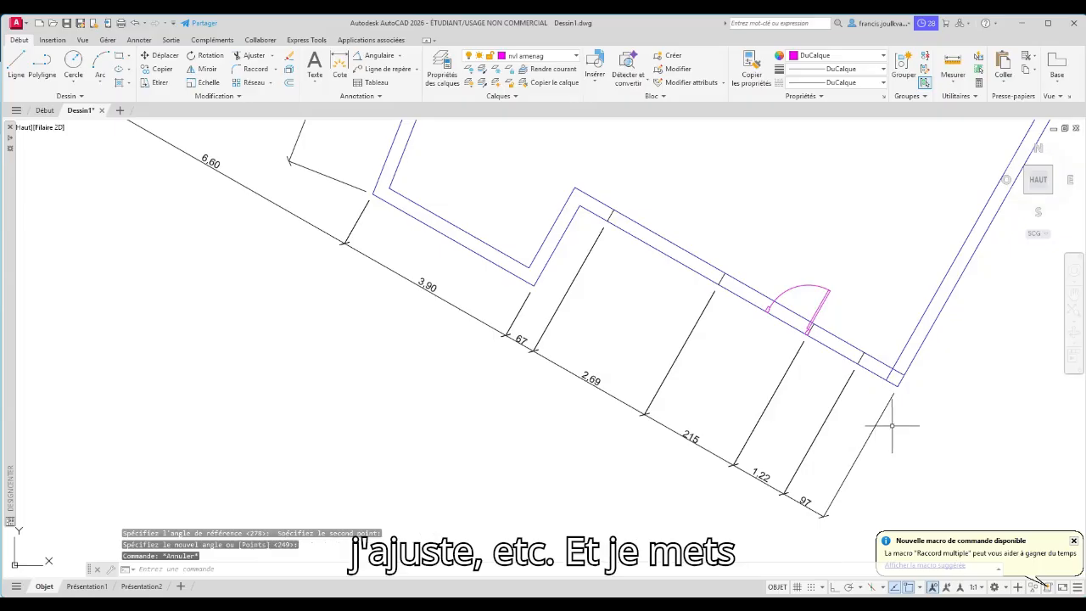
pyautogui.moveTo(892, 426); pyautogui.dragTo(579, 593, button='middle')
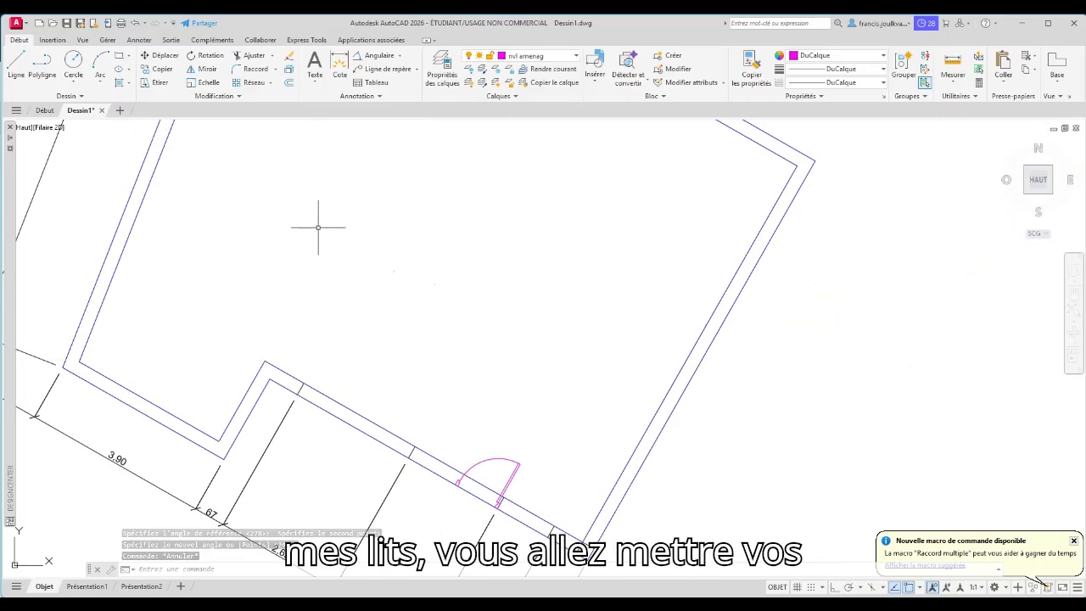
pyautogui.scroll(-3, 320, 230)
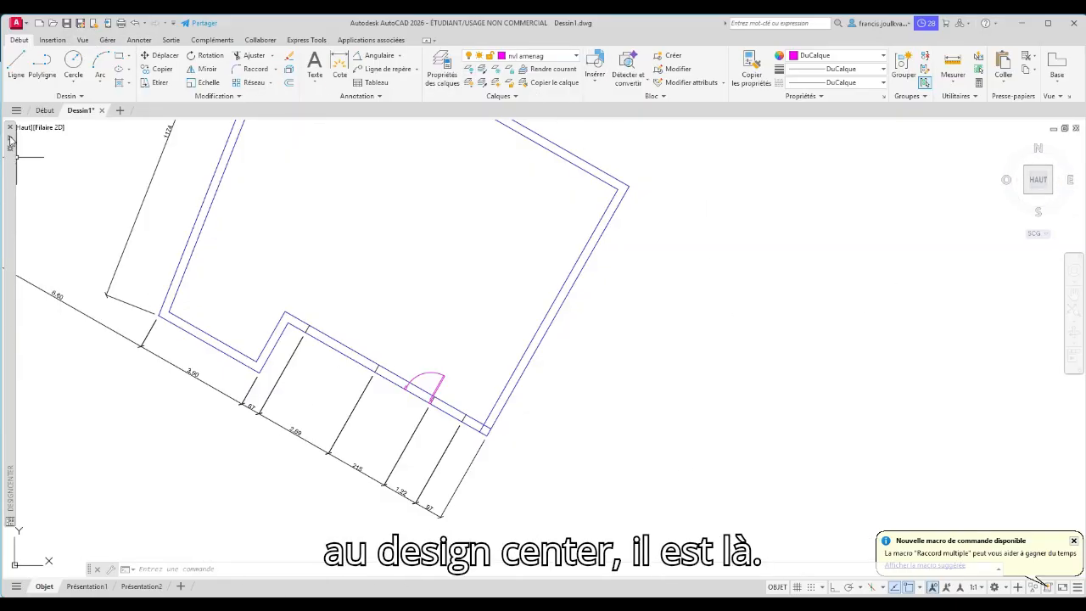
pyautogui.moveTo(10, 140)
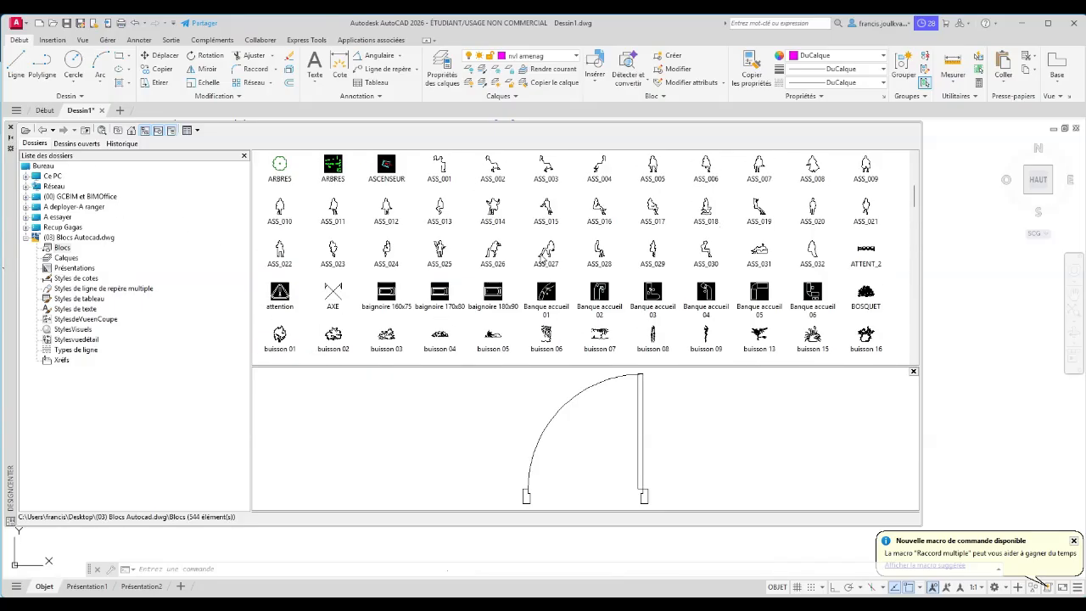
pyautogui.scroll(-4, 538, 272)
pyautogui.moveTo(662, 273); pyautogui.dragTo(995, 341)
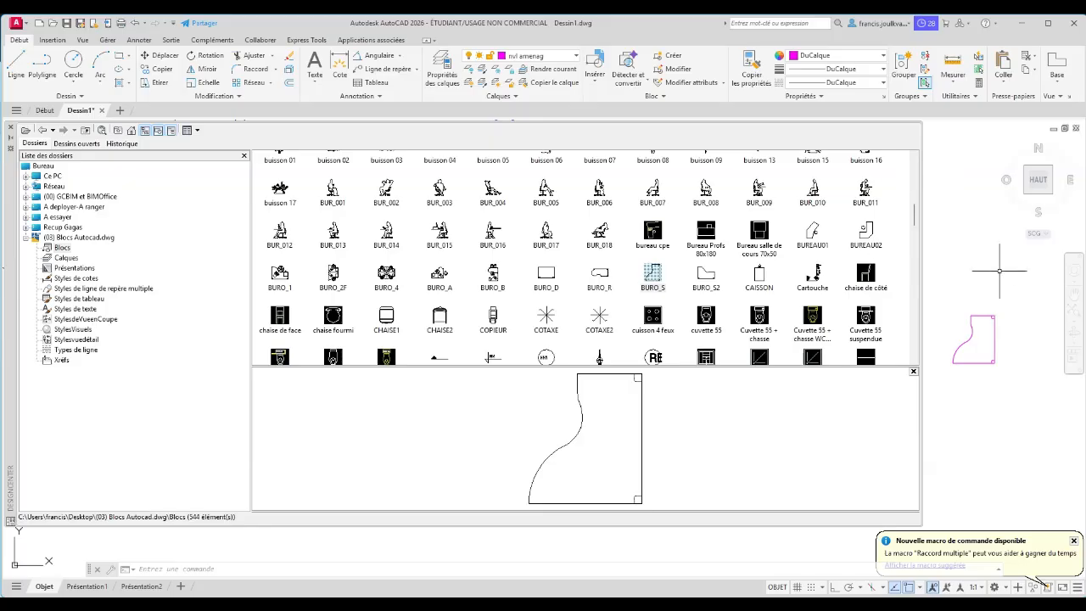
pyautogui.click(10, 127)
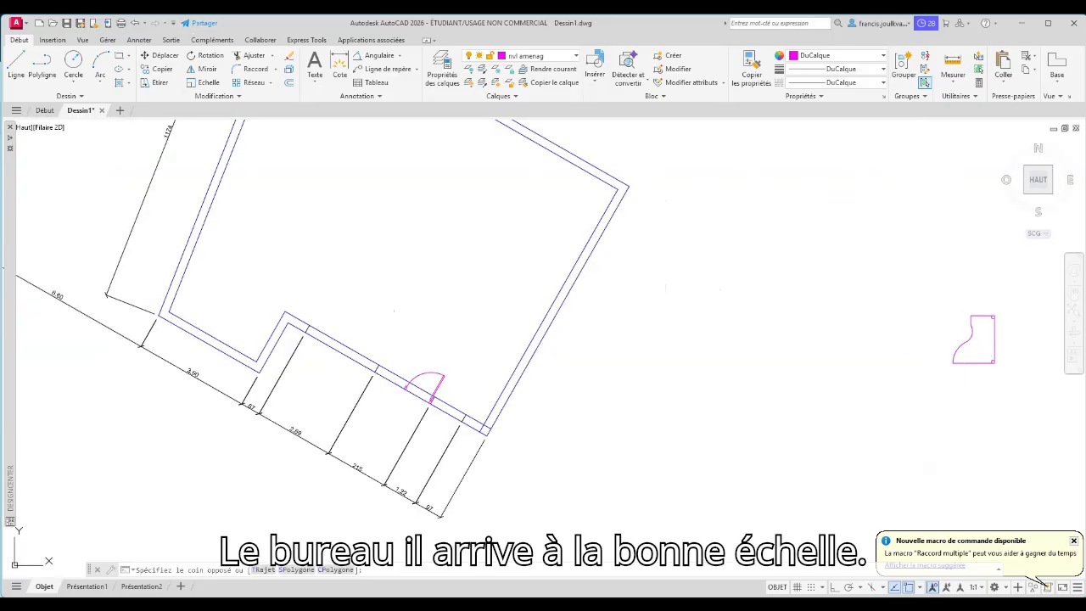
# Move the desk block from outside the building into the middle of the interior
pyautogui.click(972, 348)
pyautogui.click(161, 55)
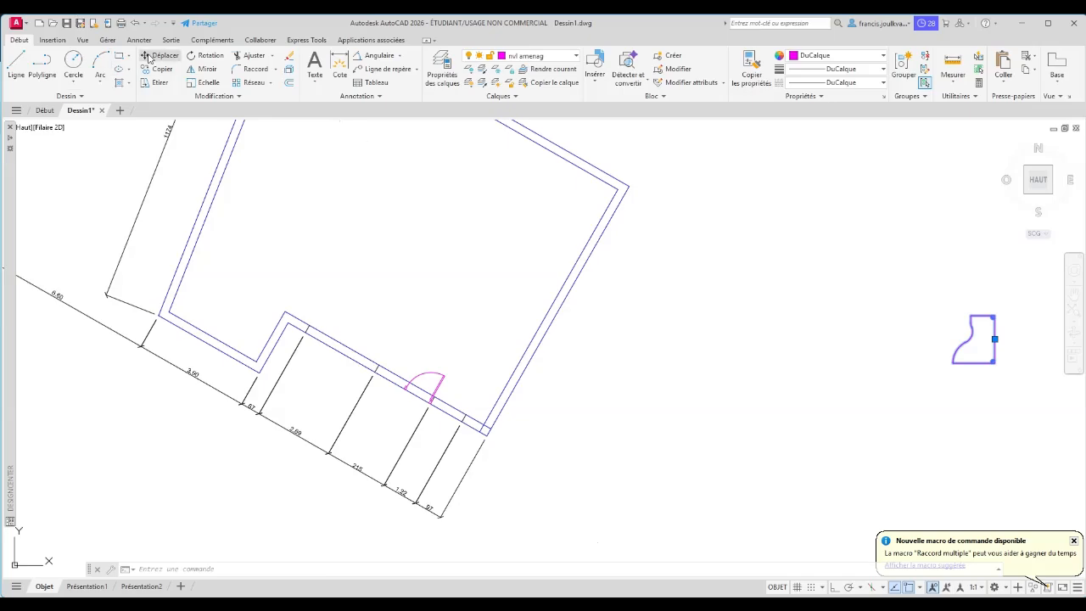
pyautogui.click(937, 345)
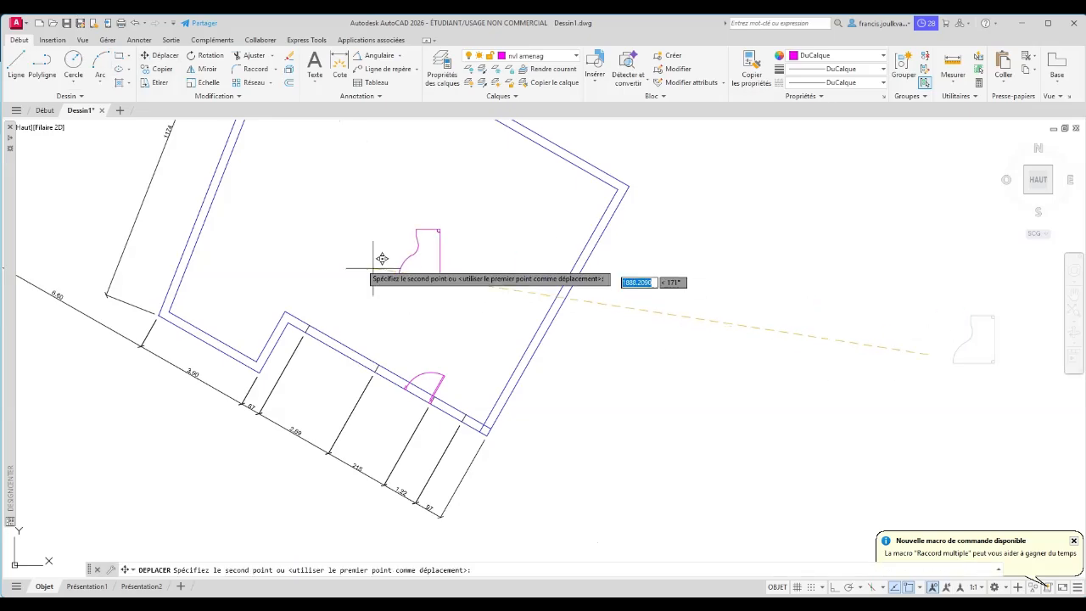
pyautogui.click(337, 244)
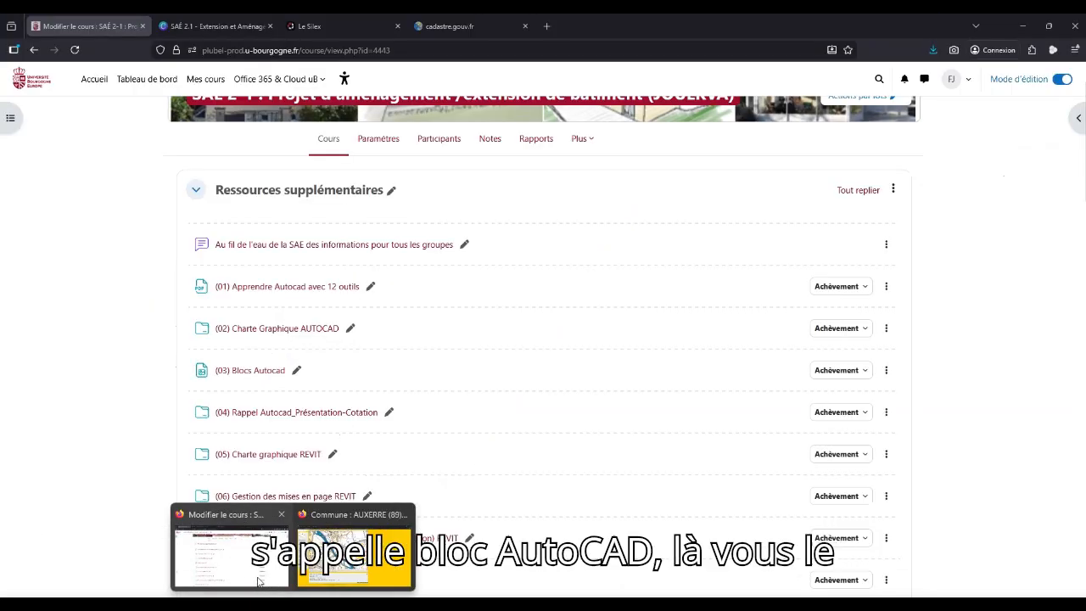
# Look up the "(03) Blocs Autocad" resource on the course page in the browser and return to the AutoCAD drawing
pyautogui.click(226, 552)
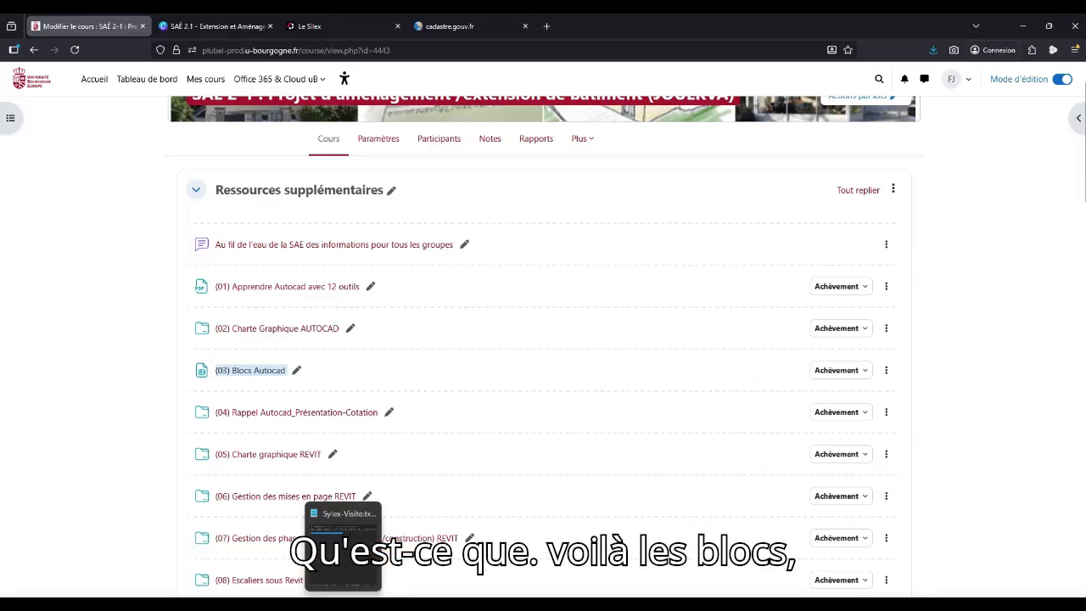
pyautogui.hotkey('alt', 'Tab')
pyautogui.scroll(-2, 439, 303)
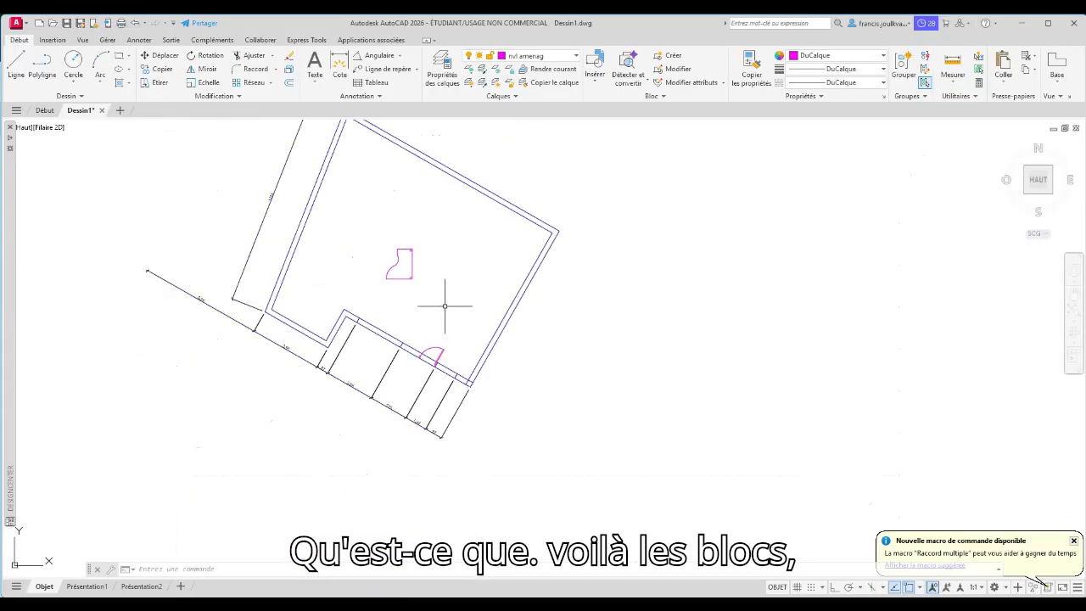
pyautogui.moveTo(454, 308); pyautogui.dragTo(460, 311, button='middle')
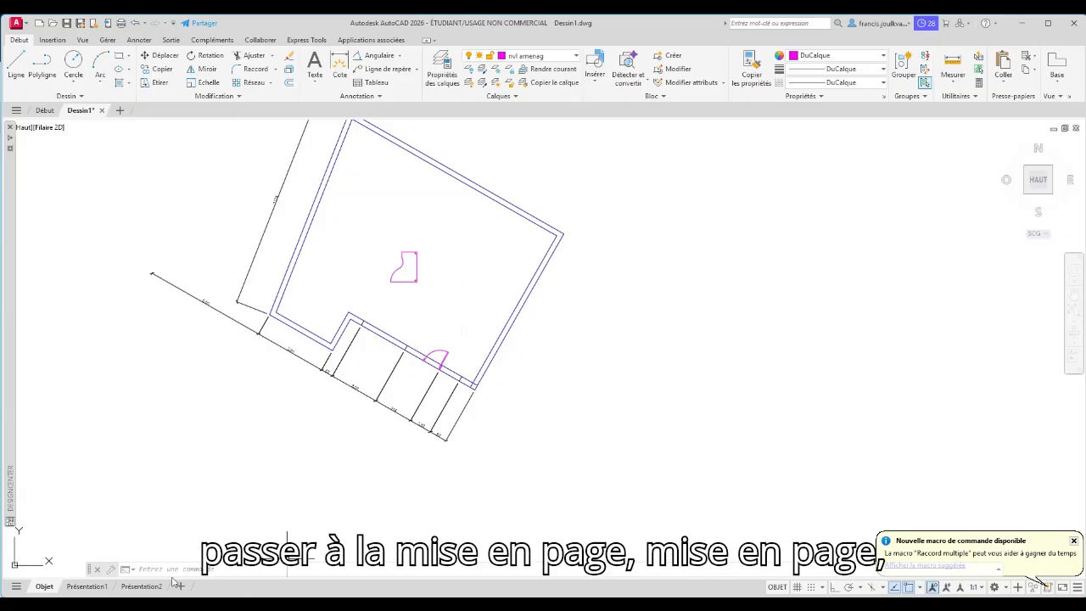
# Open the Présentation1 layout and delete its default viewport
pyautogui.click(106, 586)
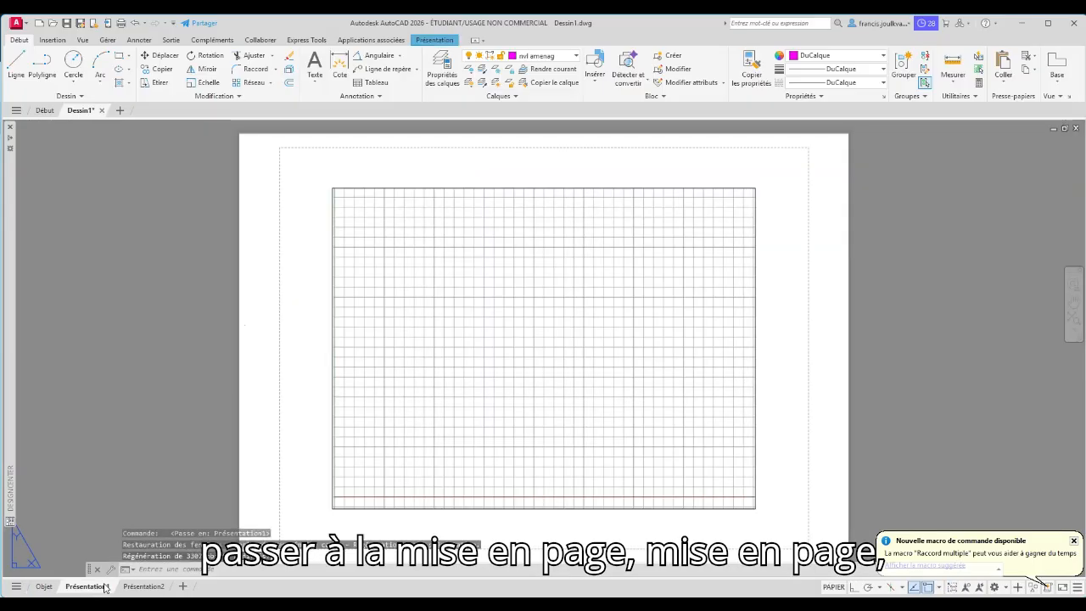
pyautogui.click(333, 509)
pyautogui.press('Delete')
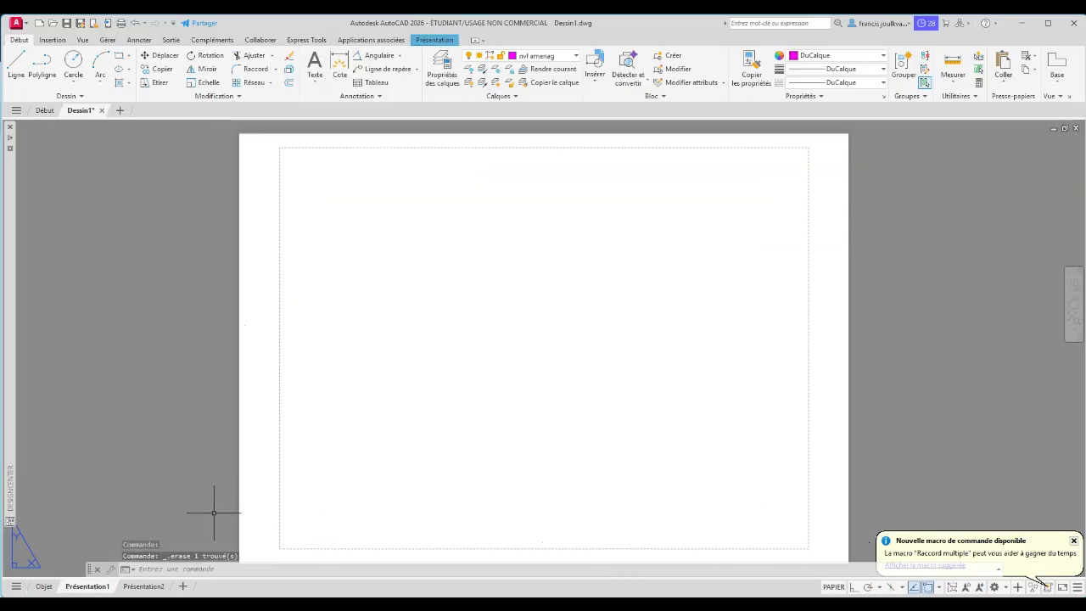
pyautogui.moveTo(429, 370)
pyautogui.mouseDown(button='middle')
pyautogui.moveTo(434, 333)
pyautogui.moveTo(414, 370)
pyautogui.mouseUp(button='middle')
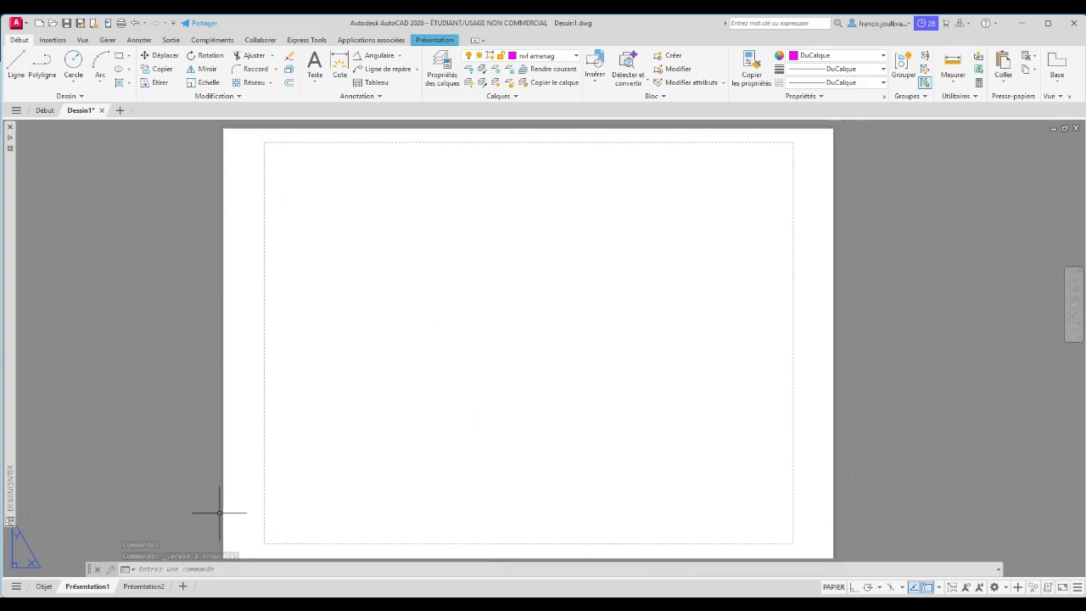
# Open the Présentation2 layout and delete its default viewport
pyautogui.click(141, 587)
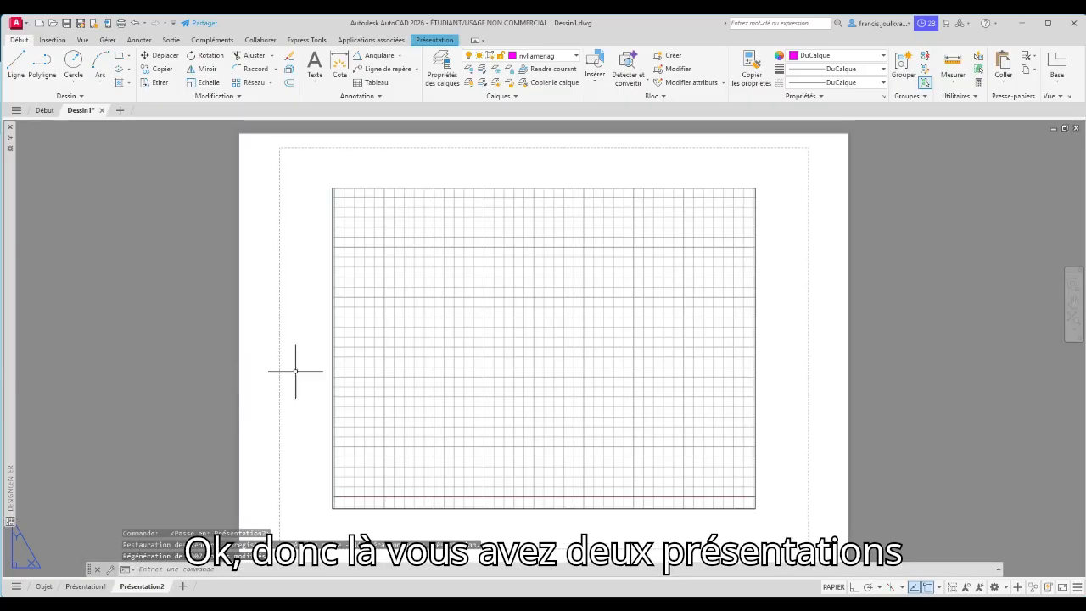
pyautogui.scroll(-6, 545, 322)
pyautogui.scroll(4, 551, 315)
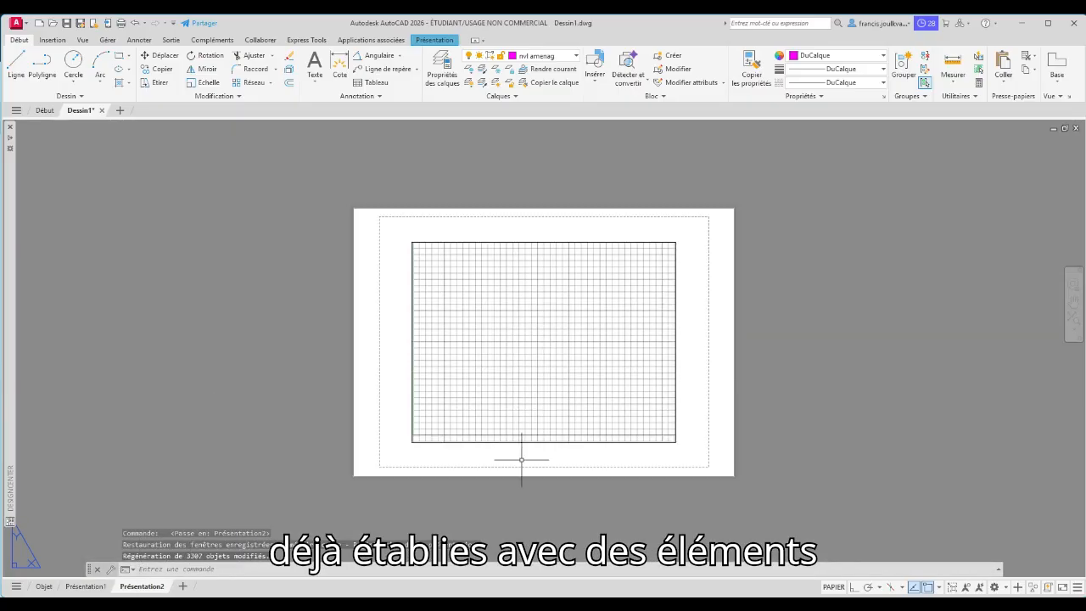
pyautogui.click(683, 448)
pyautogui.click(611, 343)
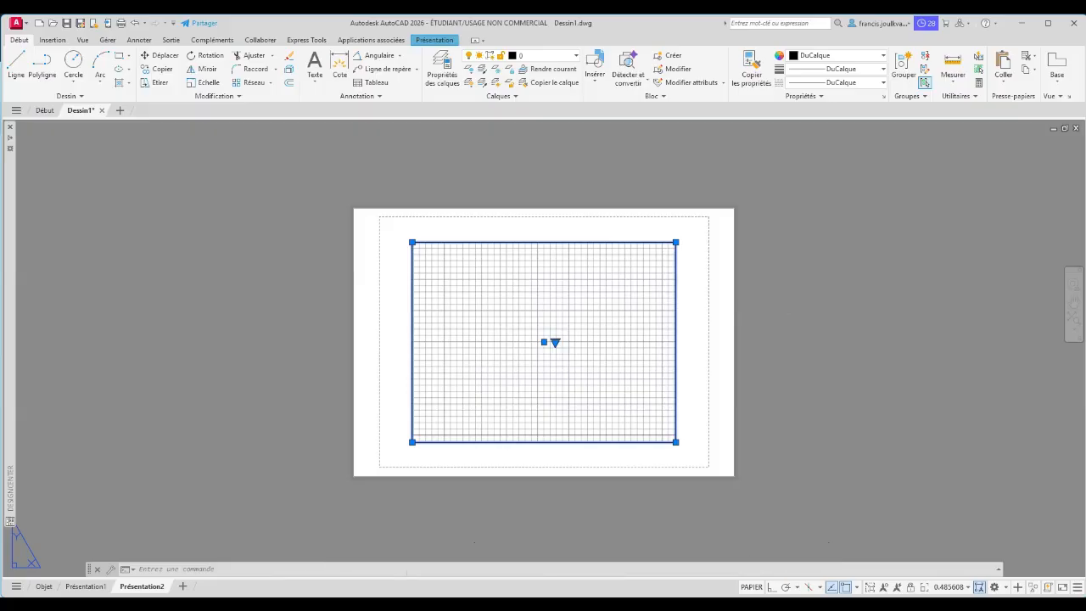
pyautogui.press('Delete')
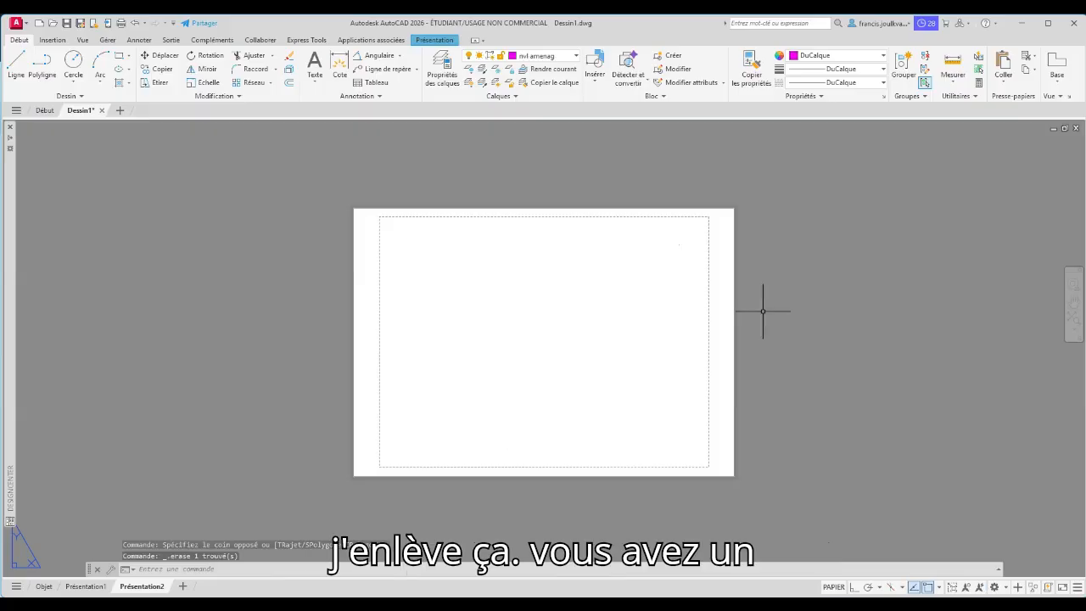
# Draw two rectangular viewports on the sheet: a small one in the upper-left corner and a larger one at lower right
pyautogui.click(431, 41)
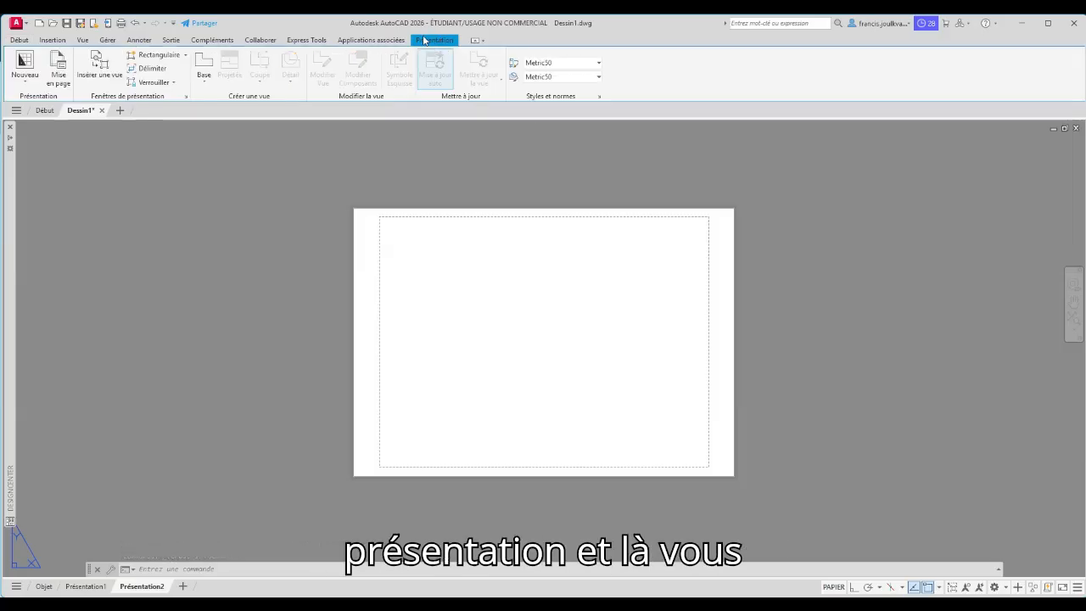
pyautogui.click(181, 55)
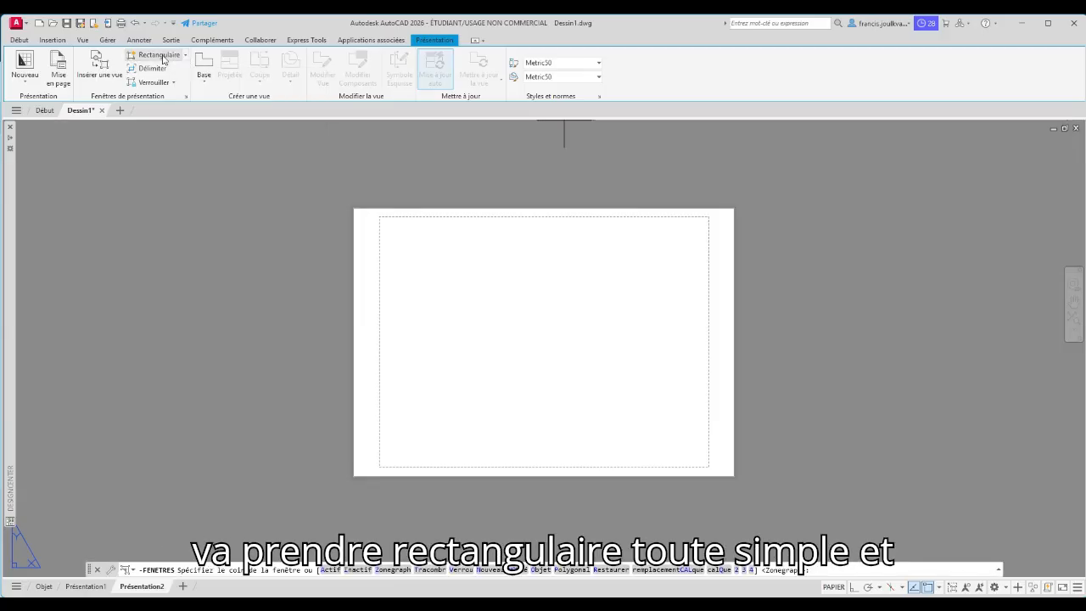
pyautogui.click(401, 228)
pyautogui.click(461, 281)
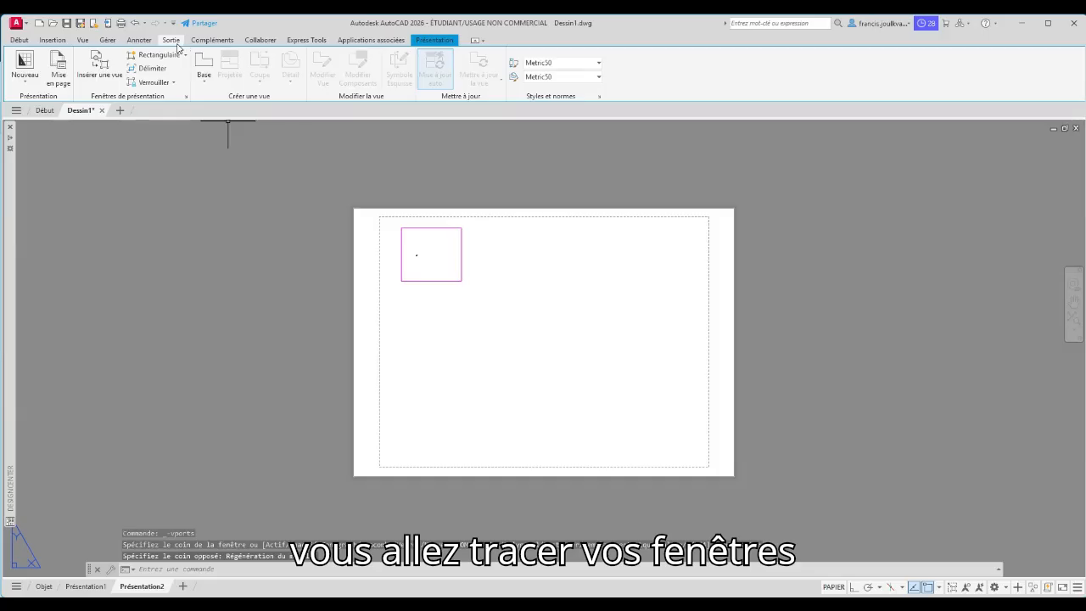
pyautogui.click(143, 55)
pyautogui.click(521, 322)
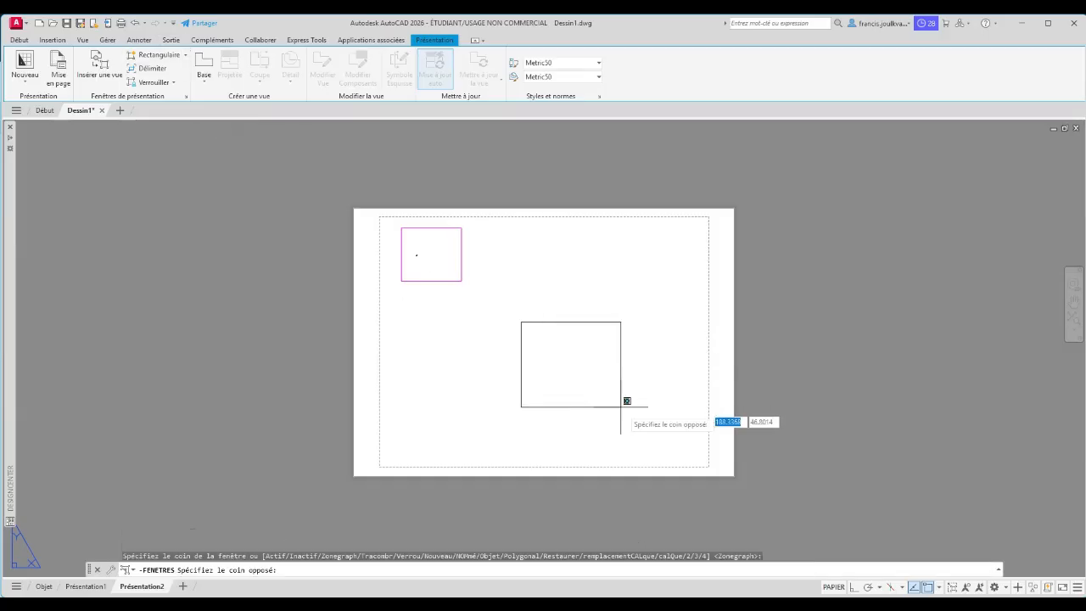
pyautogui.click(672, 439)
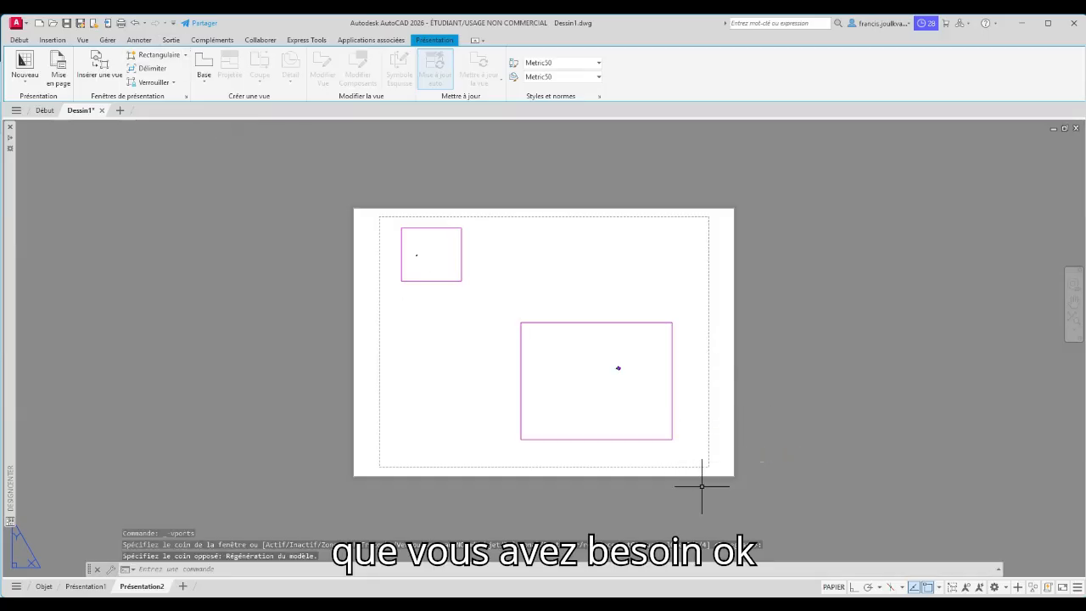
# Turn on the hidden layer holding the cadastral plan in model space and return to the Présentation2 layout
pyautogui.click(44, 586)
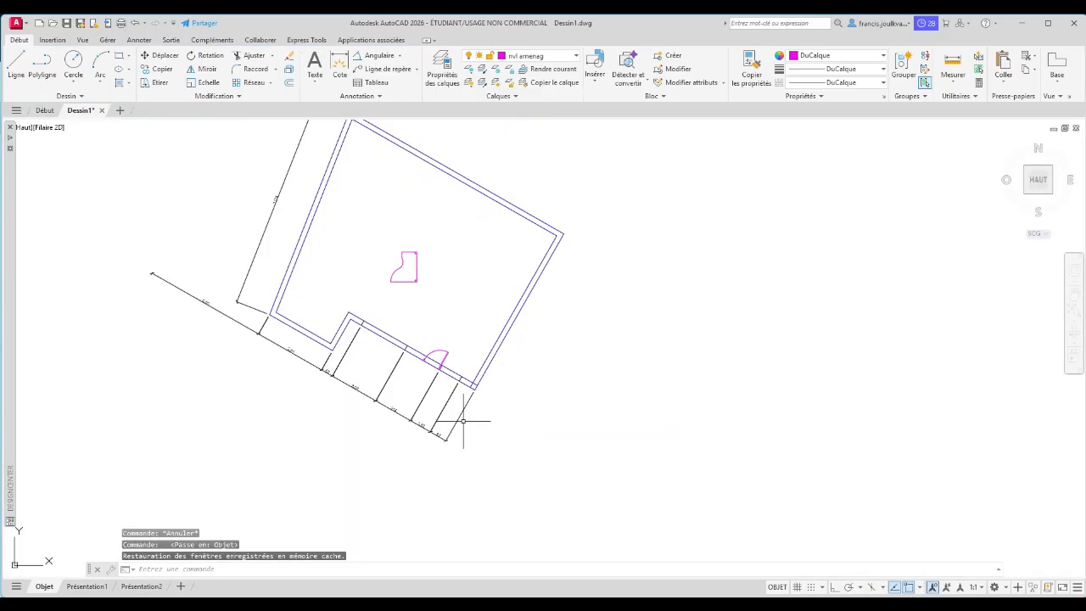
pyautogui.scroll(-6, 567, 366)
pyautogui.middleClick(569, 365)
pyautogui.middleClick(568, 366)
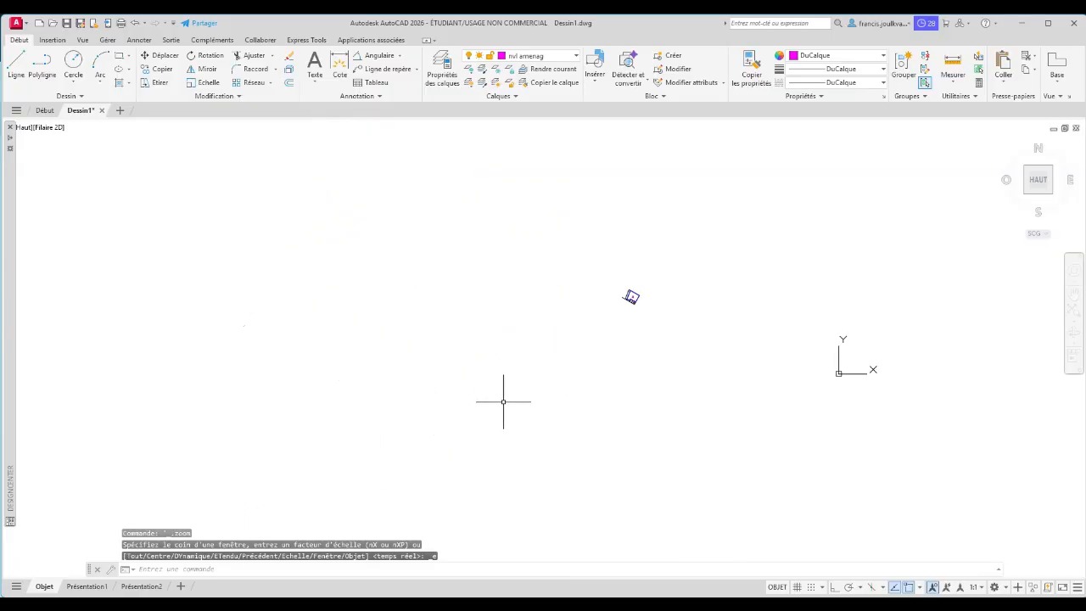
pyautogui.click(555, 57)
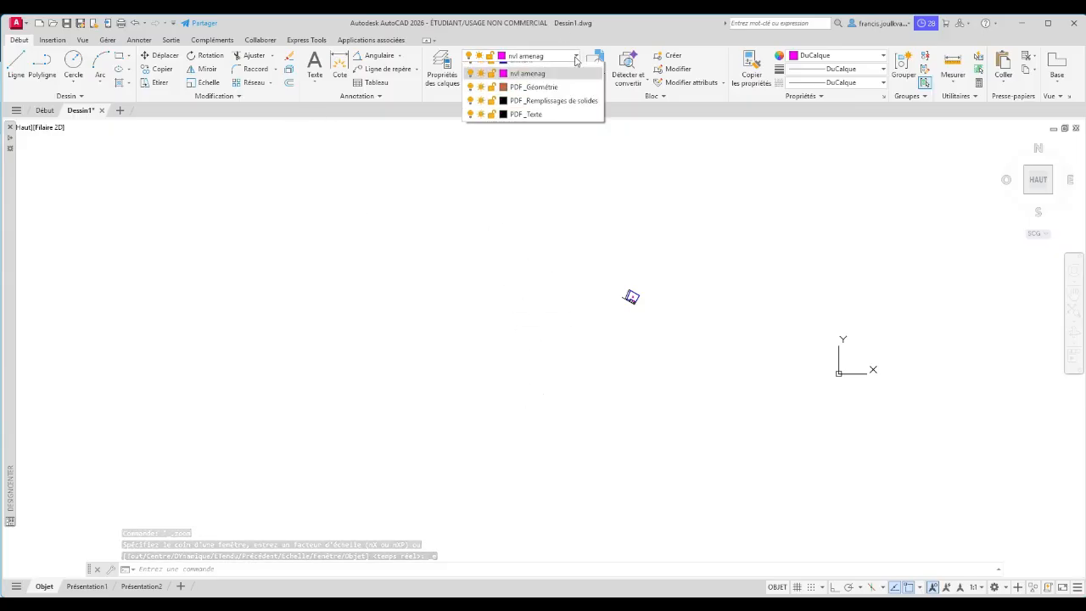
pyautogui.click(470, 83)
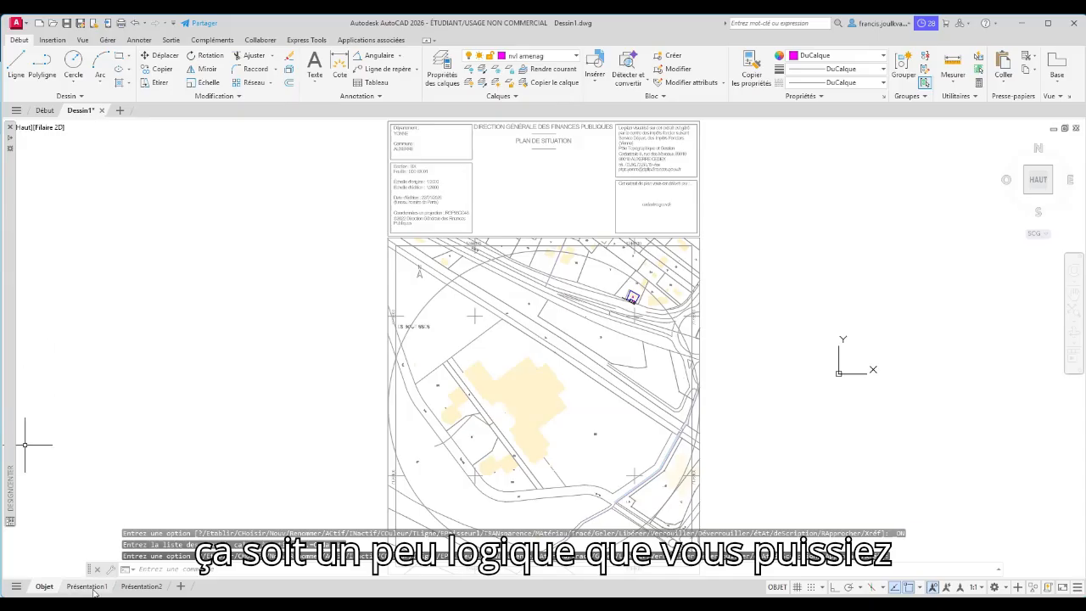
pyautogui.click(136, 586)
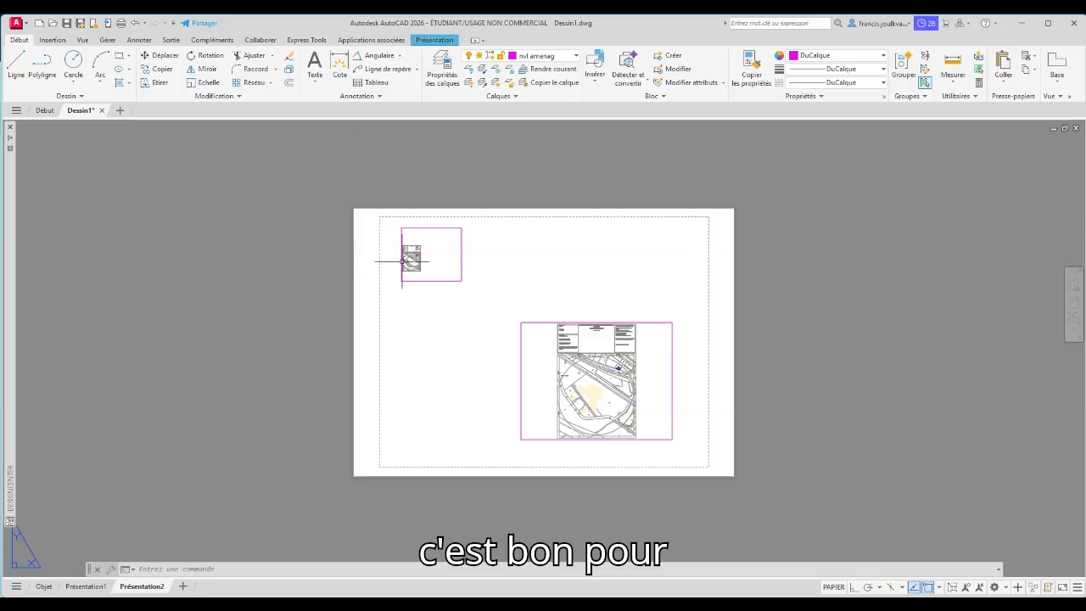
# Set the larger viewport's scale to 1:100 and bring the building to the middle of its view
pyautogui.click(544, 322)
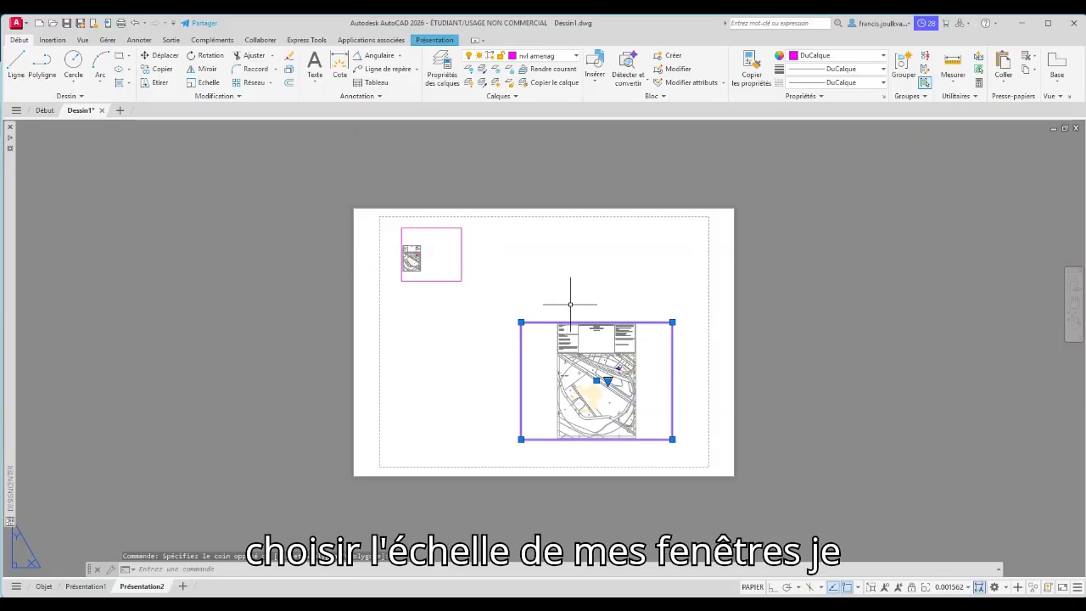
pyautogui.click(963, 588)
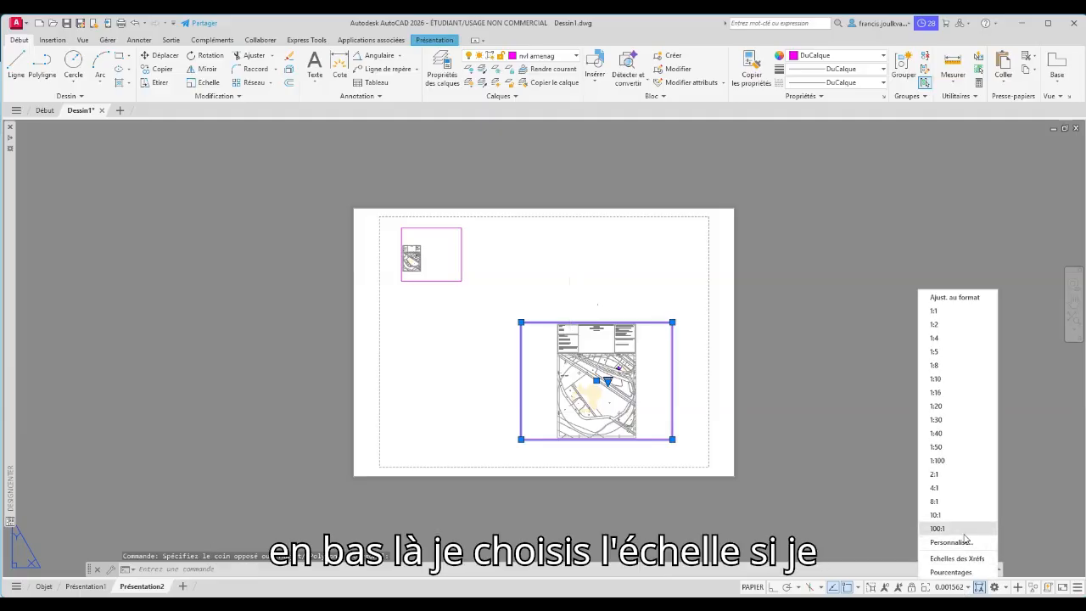
pyautogui.click(936, 460)
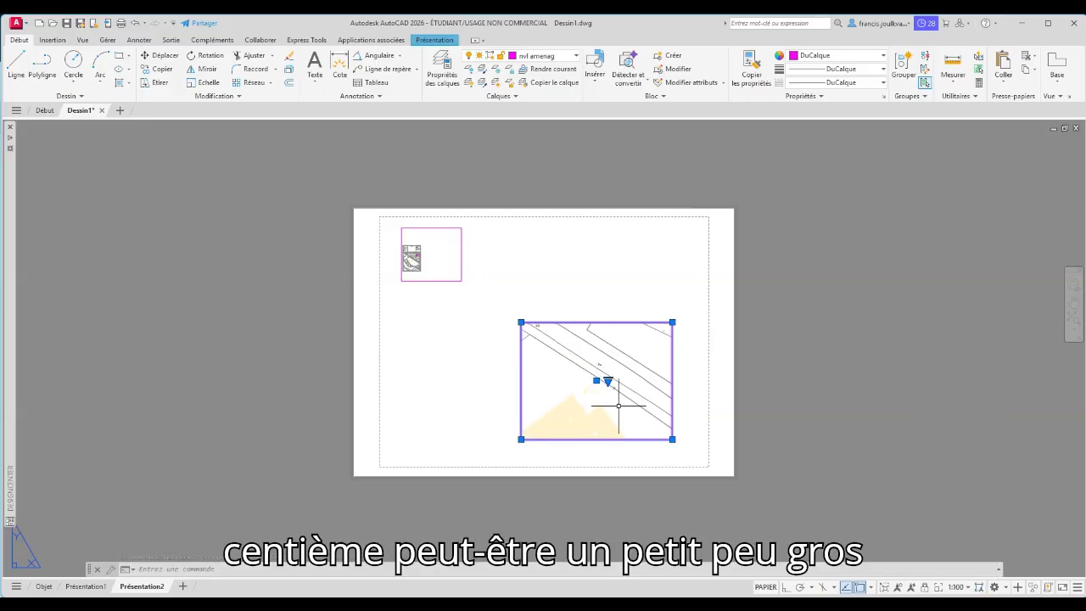
pyautogui.doubleClick(650, 361)
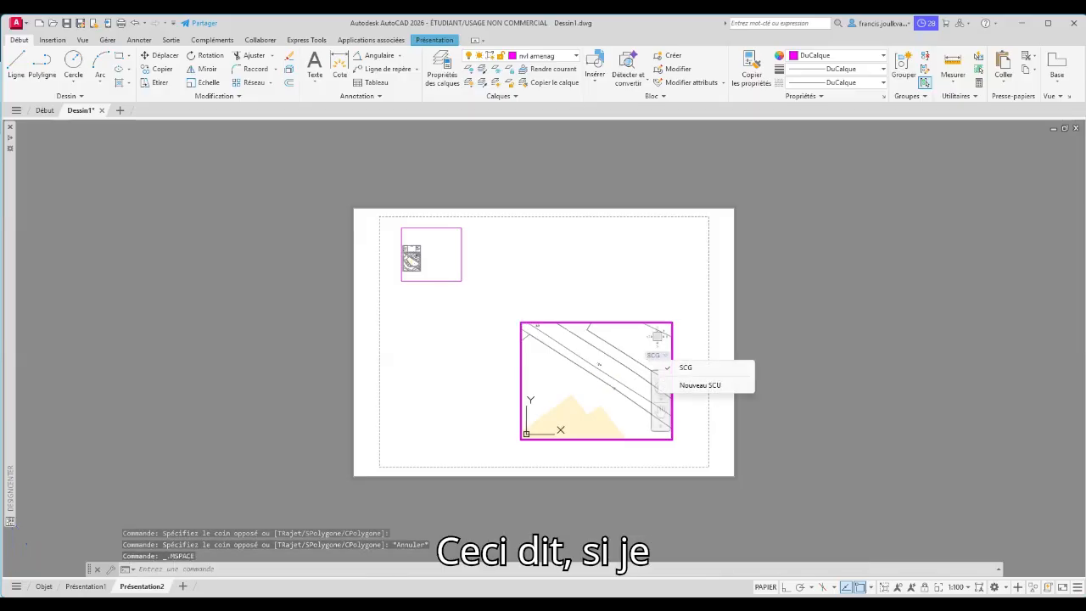
pyautogui.click(603, 391)
pyautogui.scroll(-5, 604, 379)
pyautogui.moveTo(606, 360); pyautogui.dragTo(600, 406, button='middle')
pyautogui.doubleClick(622, 290)
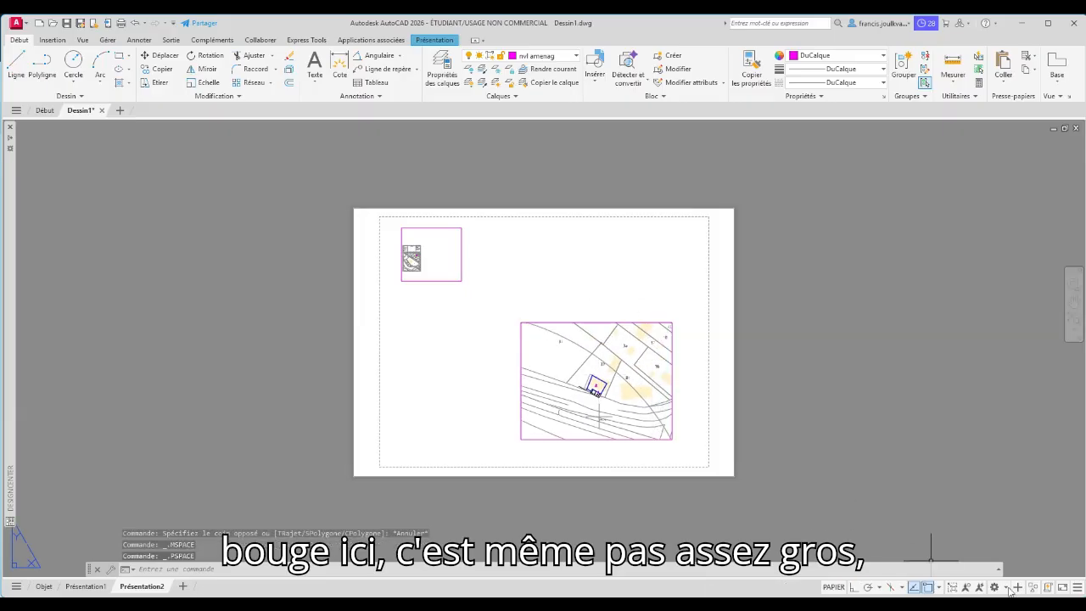
# Set the larger viewport's scale to 1:50, then zoom its view out to show the whole cadastral plan
pyautogui.click(662, 439)
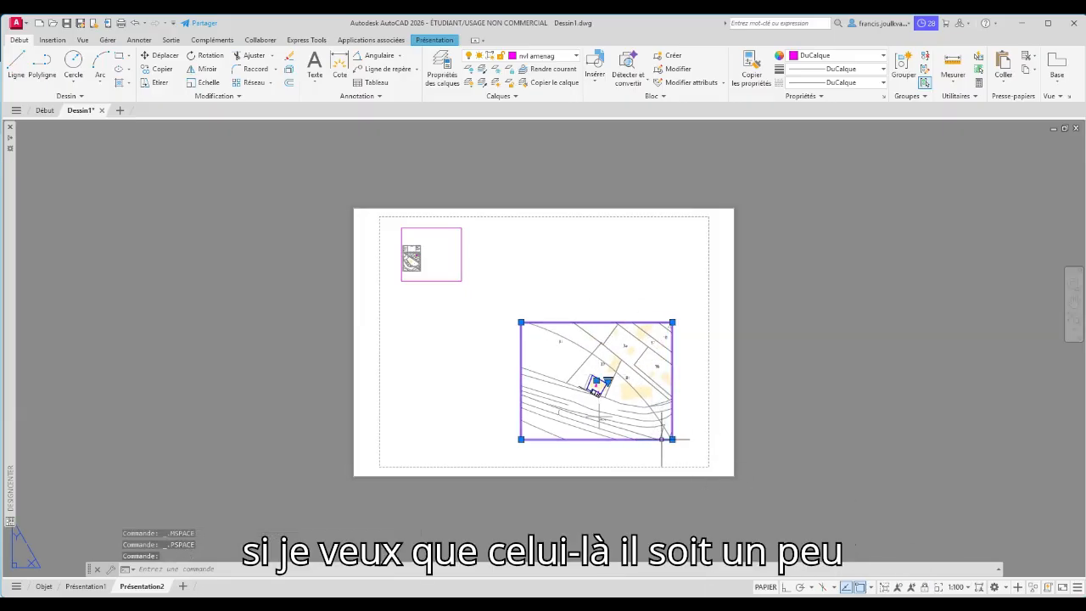
pyautogui.click(962, 588)
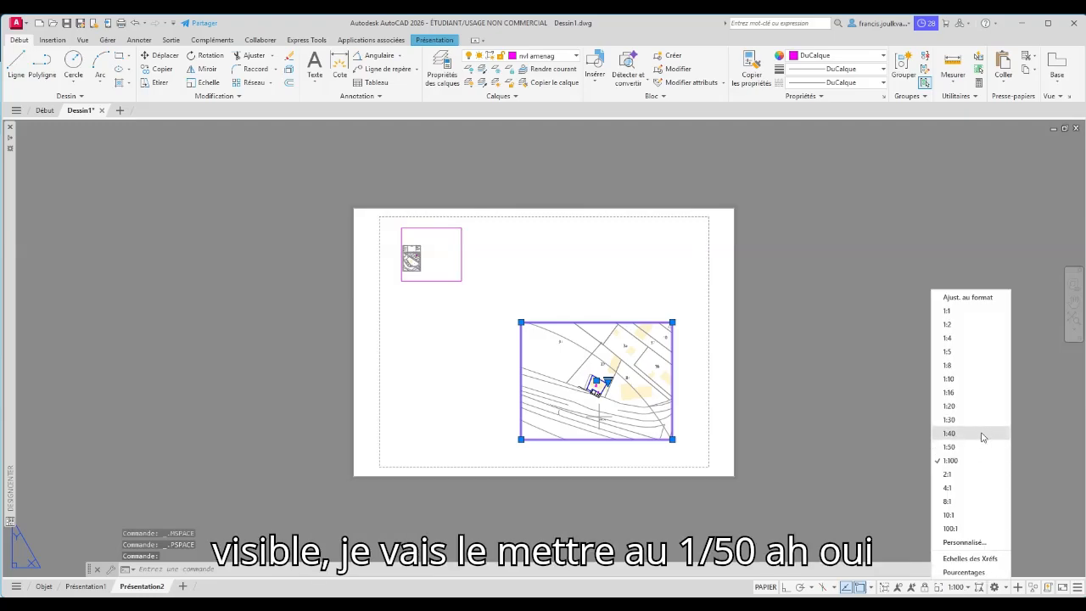
pyautogui.click(980, 434)
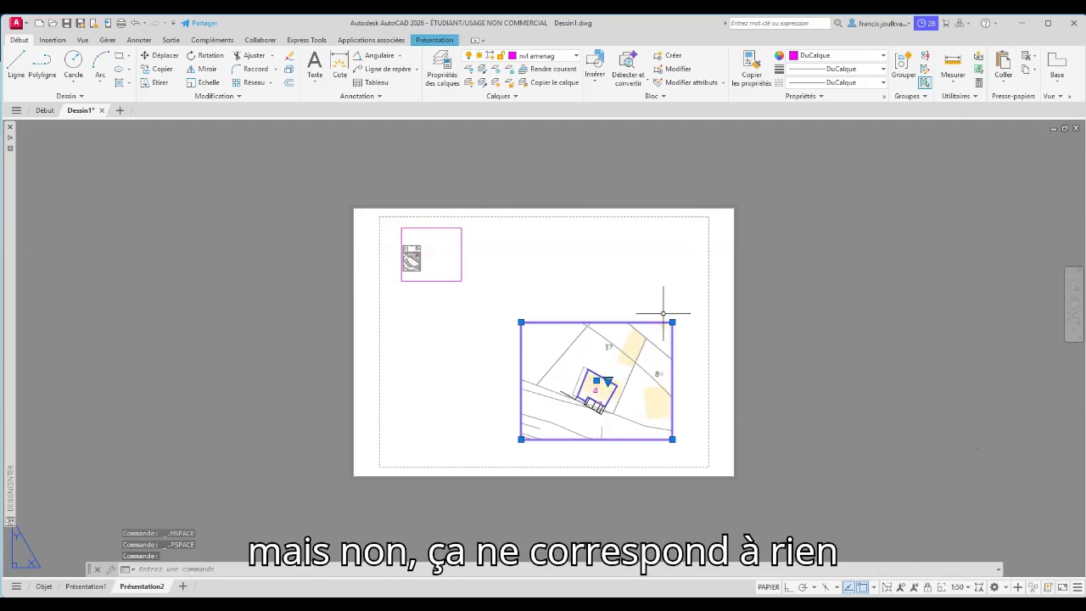
pyautogui.press('Escape')
pyautogui.press('Escape')
pyautogui.doubleClick(615, 360)
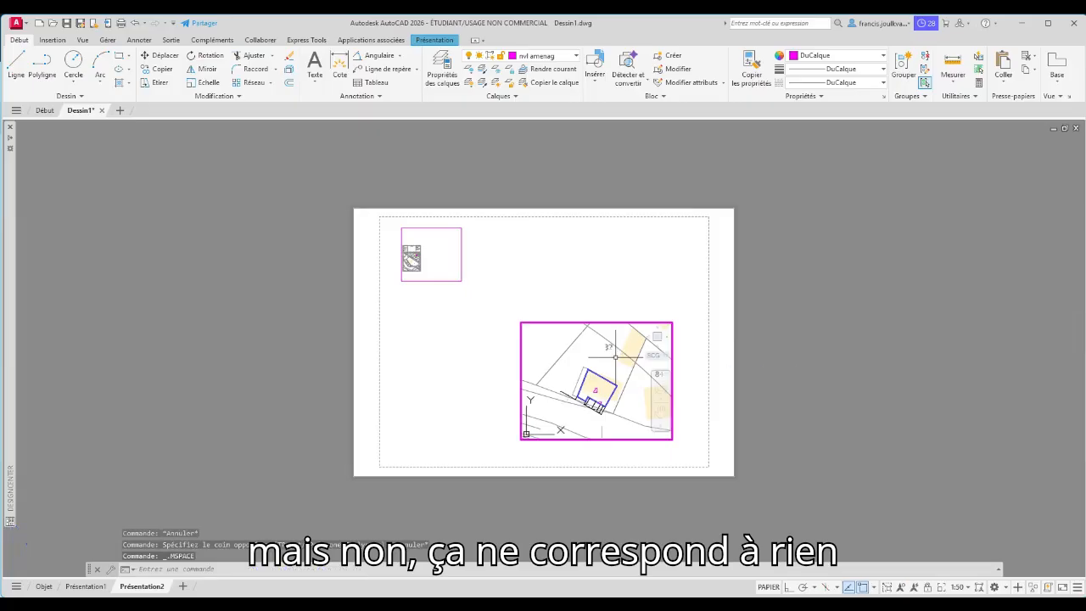
pyautogui.scroll(-5, 613, 362)
pyautogui.moveTo(613, 361)
pyautogui.mouseDown(button='middle')
pyautogui.moveTo(636, 342)
pyautogui.moveTo(616, 373)
pyautogui.mouseUp(button='middle')
pyautogui.doubleClick(709, 349)
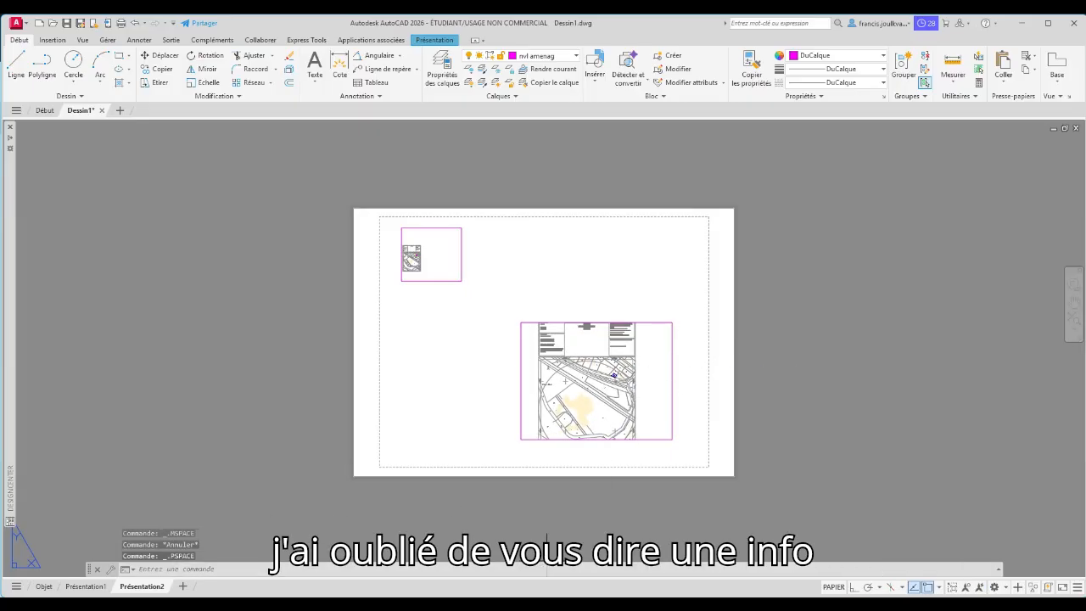
# Delete the Présentation2 layout and confirm its permanent removal
pyautogui.rightClick(161, 588)
pyautogui.click(250, 320)
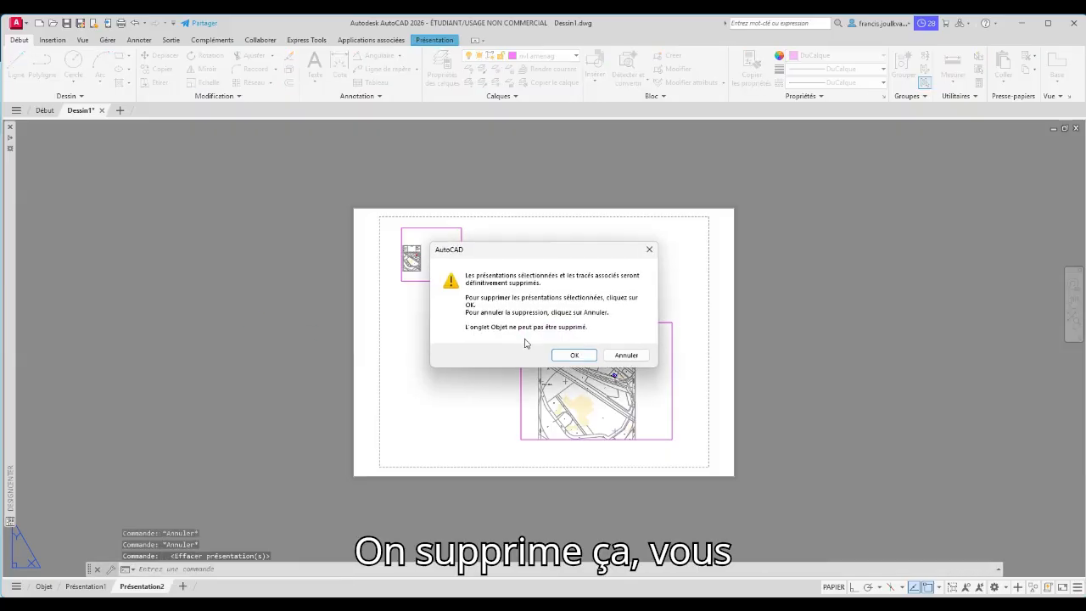
pyautogui.click(574, 354)
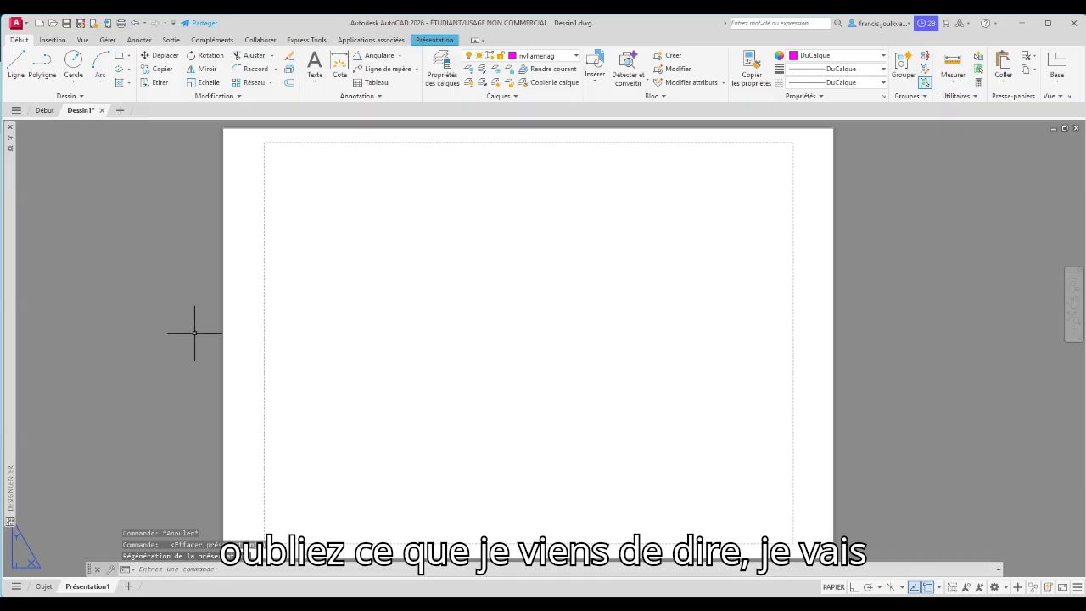
pyautogui.scroll(-2, 289, 323)
pyautogui.moveTo(304, 319); pyautogui.dragTo(337, 297, button='middle')
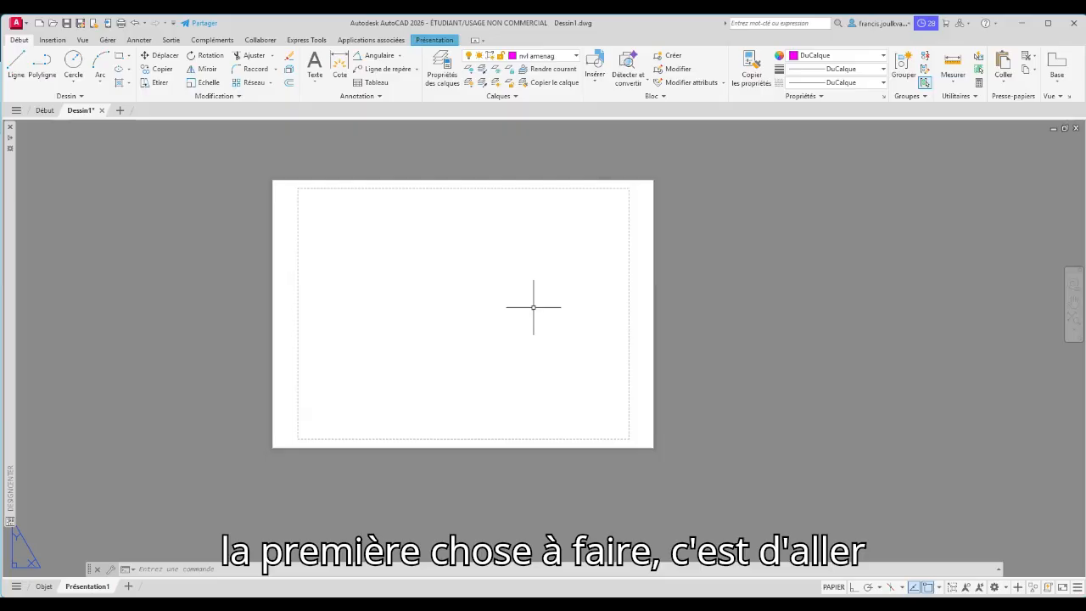
# Modify the page setup of Présentation1 to portrait orientation with a plot scale of 10 mm to 1 unit
pyautogui.rightClick(83, 587)
pyautogui.click(150, 434)
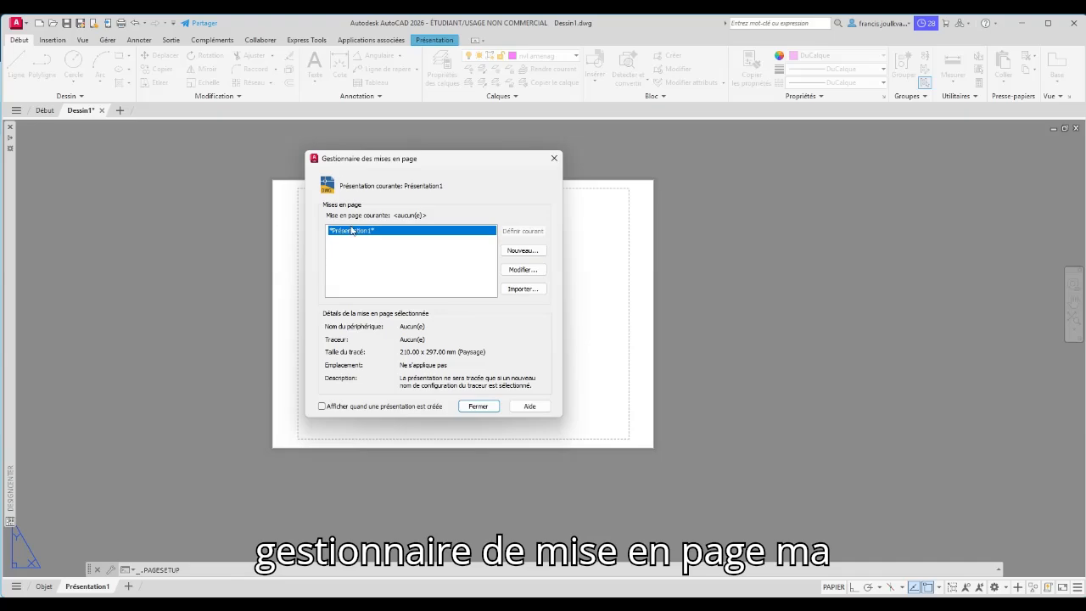
pyautogui.click(521, 270)
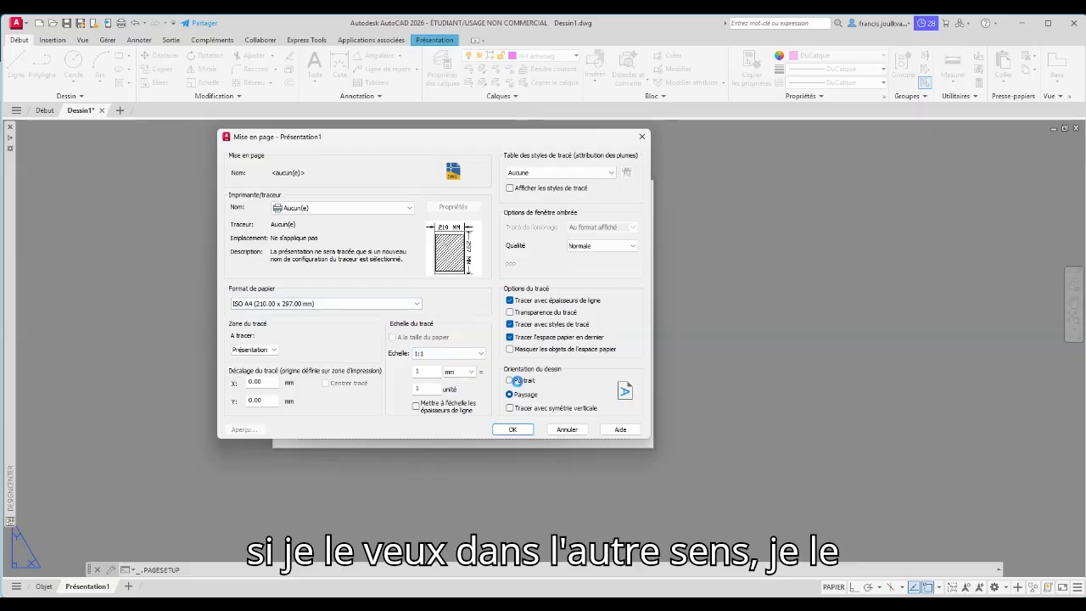
pyautogui.click(512, 382)
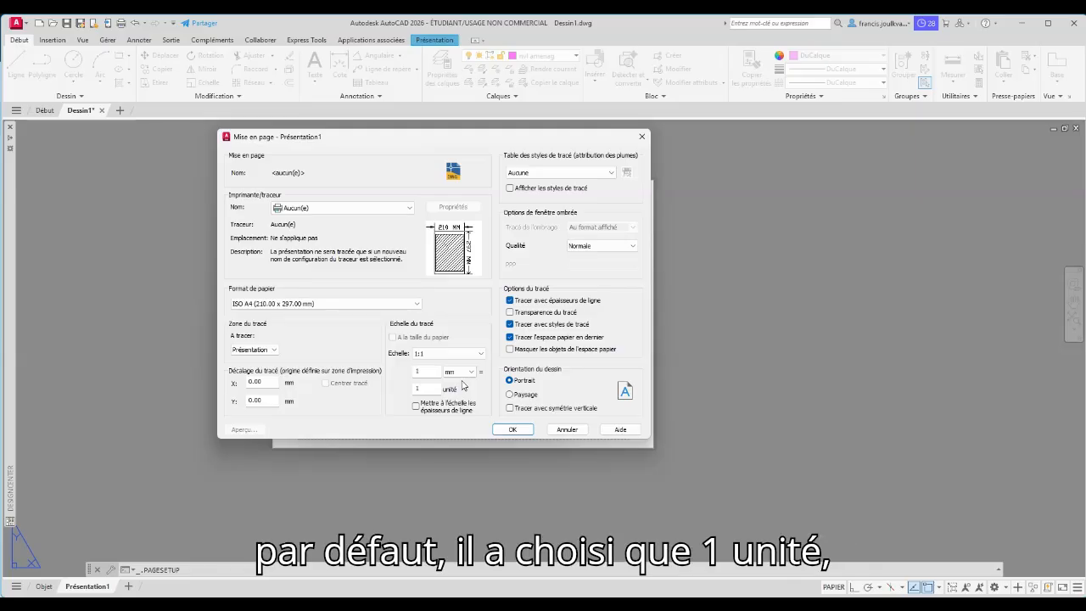
pyautogui.click(431, 388)
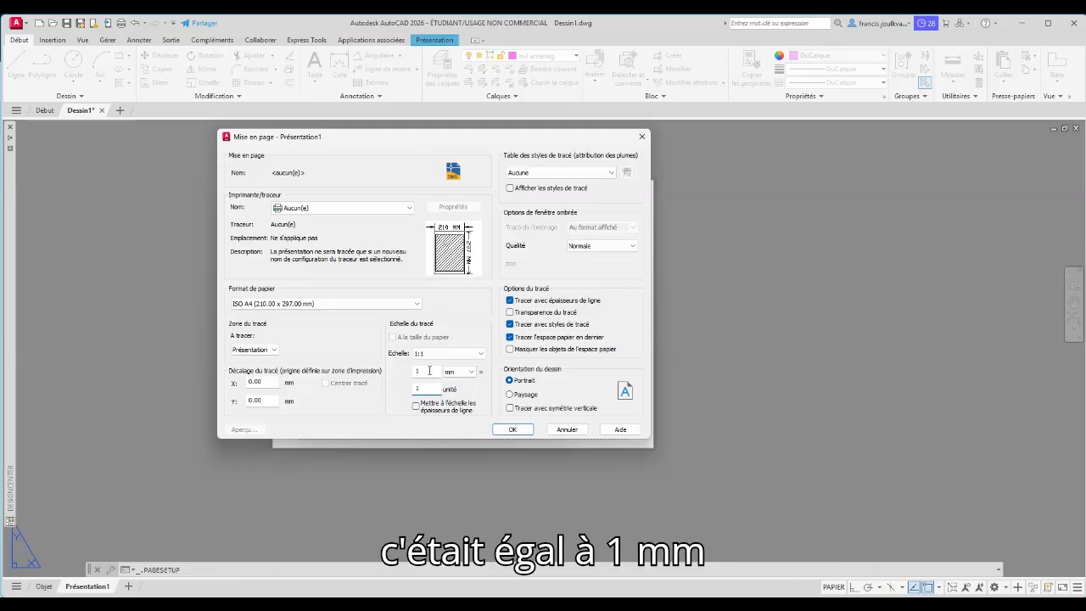
pyautogui.click(429, 370)
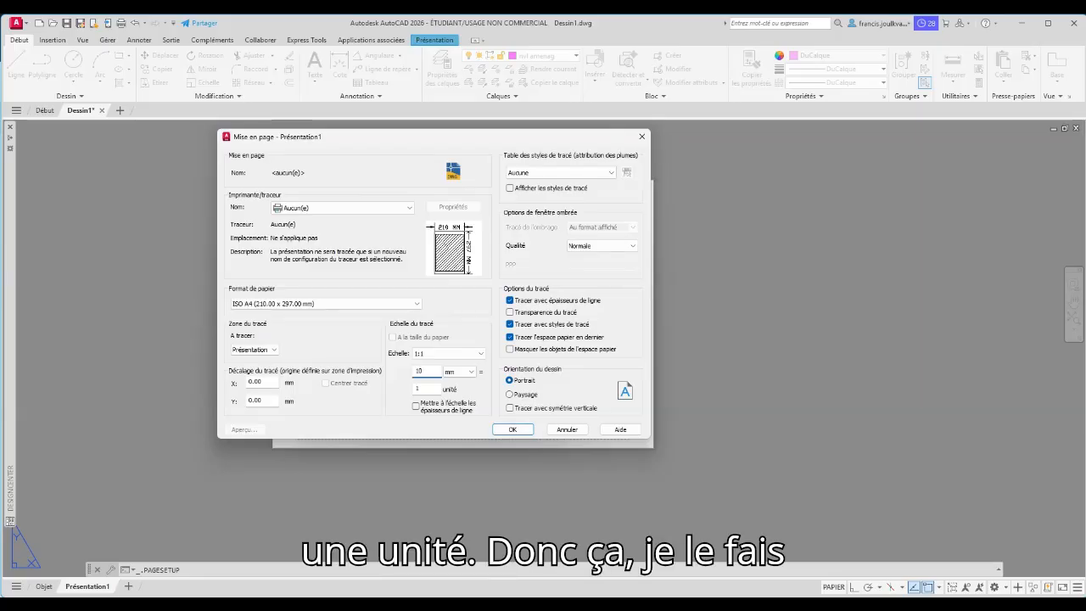
pyautogui.click(513, 430)
pyautogui.click(479, 406)
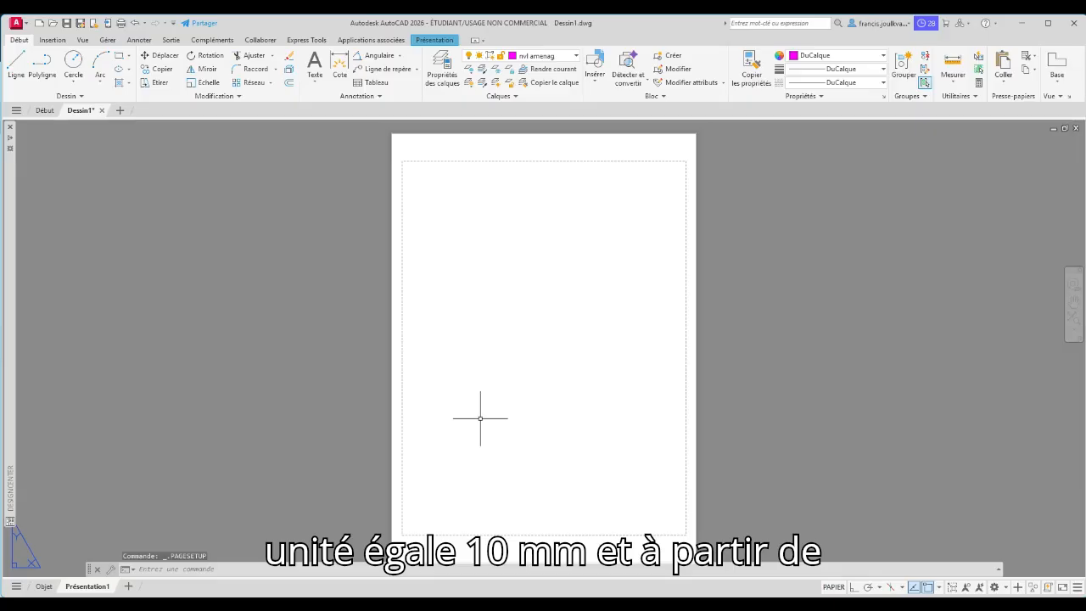
# Draw two rectangular viewports on the portrait sheet: a small one at upper left and a taller one at lower right
pyautogui.moveTo(481, 420); pyautogui.dragTo(426, 391, button='middle')
pyautogui.click(428, 40)
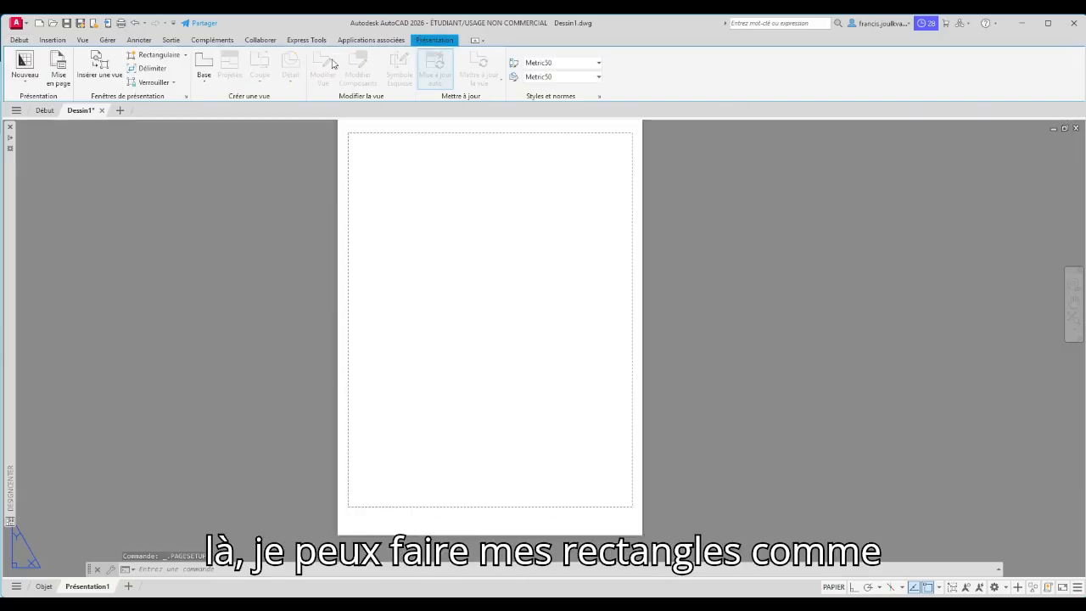
pyautogui.click(168, 55)
pyautogui.click(370, 148)
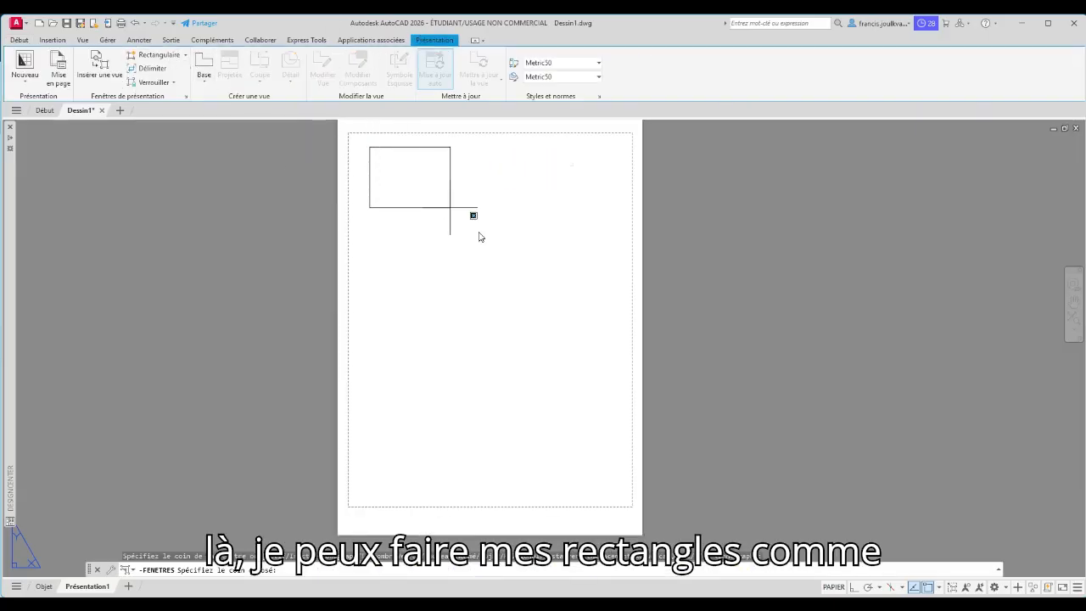
pyautogui.click(464, 278)
pyautogui.click(156, 55)
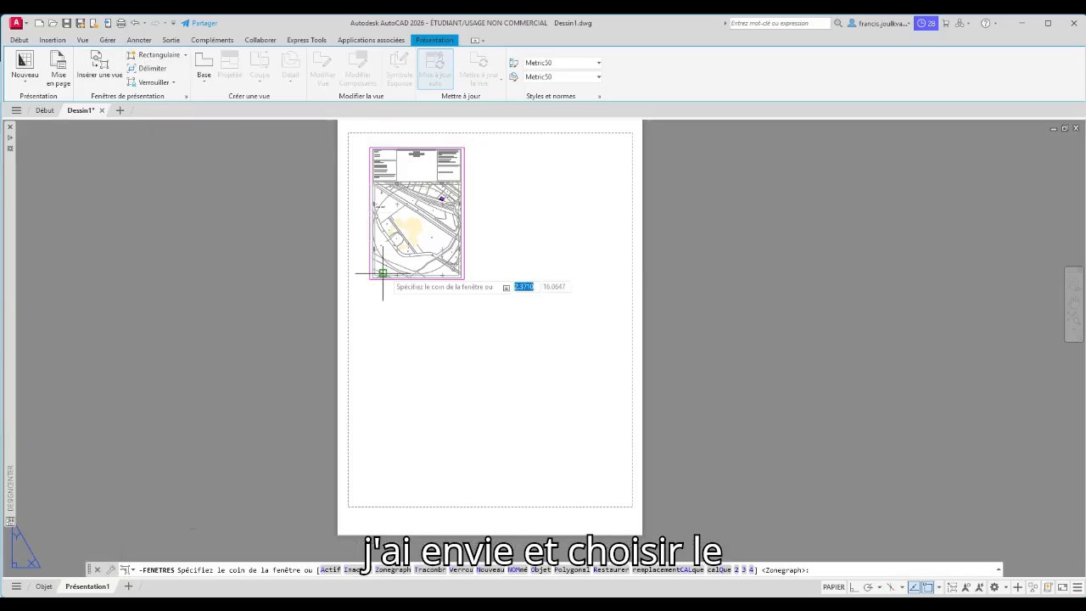
pyautogui.click(493, 264)
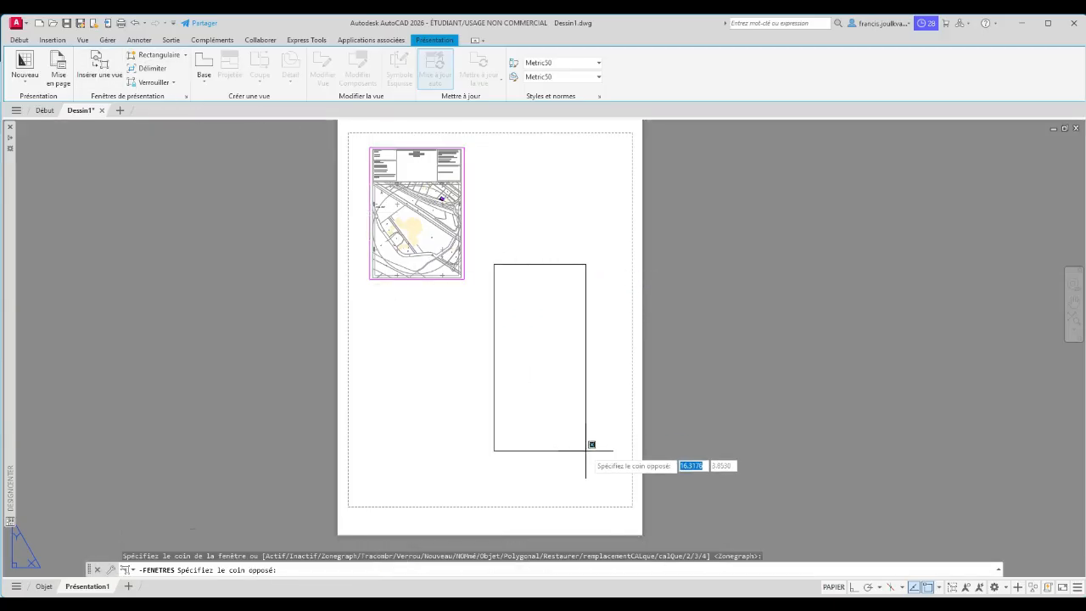
pyautogui.click(625, 493)
# Stretch the upper-left corner of the lower viewport down and outward so it spans most of the sheet's width
pyautogui.click(495, 264)
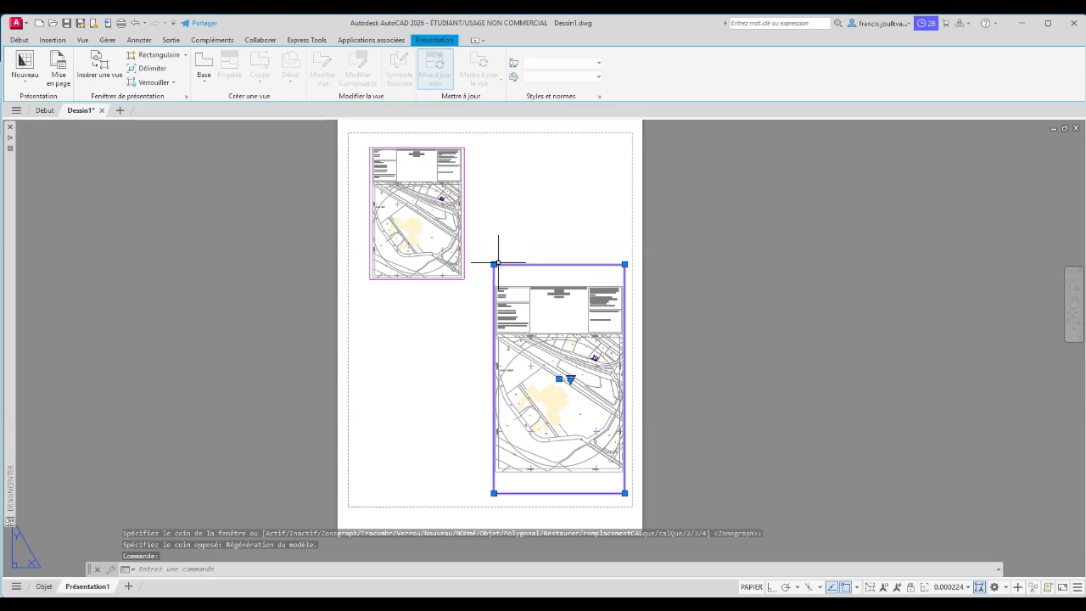
pyautogui.click(494, 264)
pyautogui.click(379, 305)
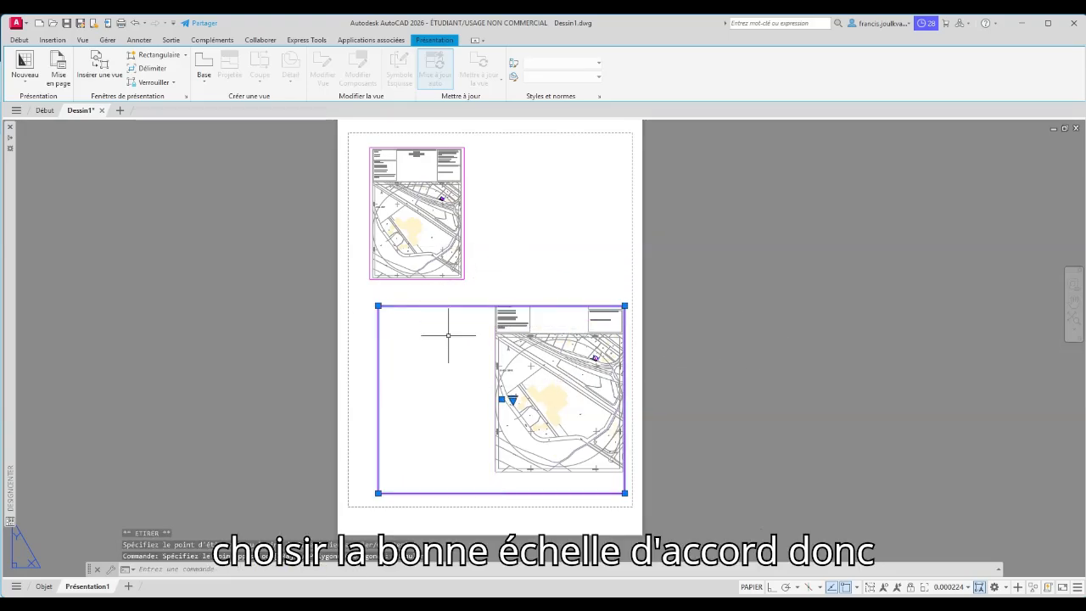
pyautogui.press('Escape')
pyautogui.click(460, 257)
pyautogui.press('Escape')
pyautogui.click(469, 347)
pyautogui.click(466, 349)
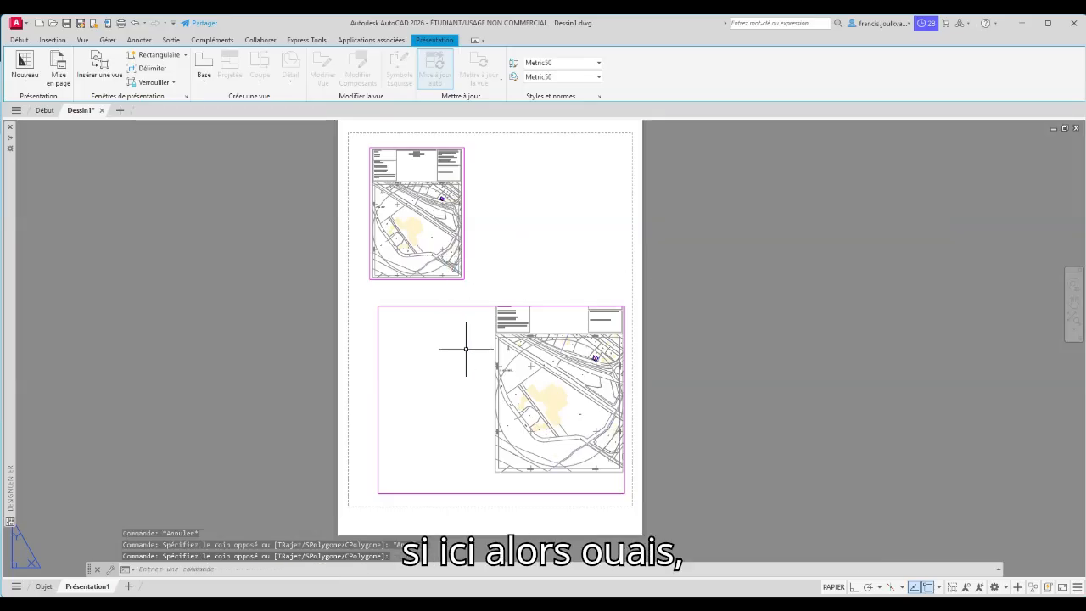
pyautogui.moveTo(556, 383); pyautogui.dragTo(577, 367, button='middle')
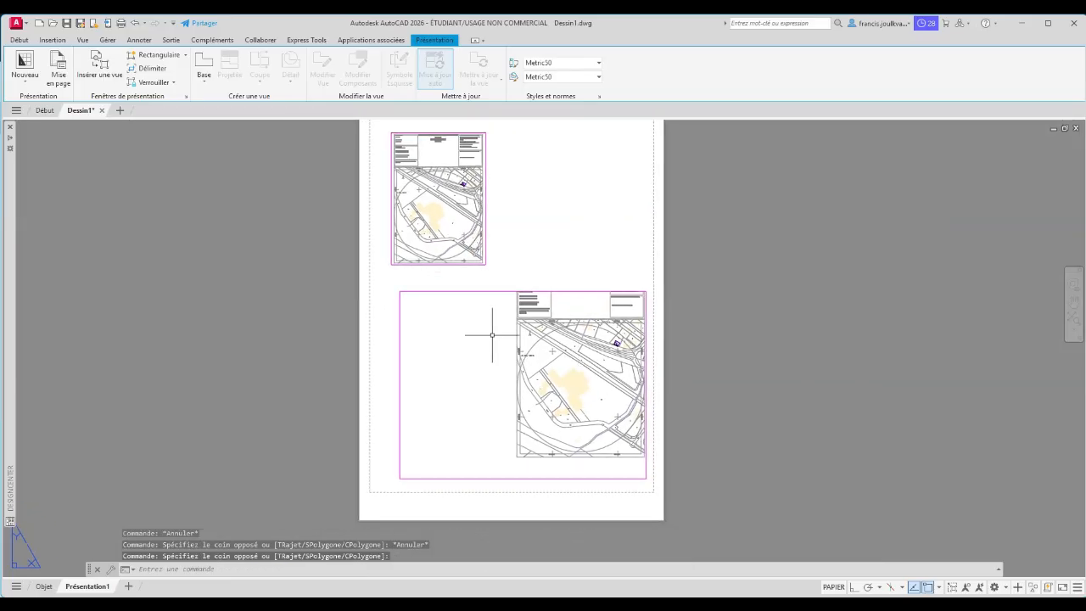
# Visit model space, return to Présentation1, and enter and leave the lower viewport's model space
pyautogui.click(43, 587)
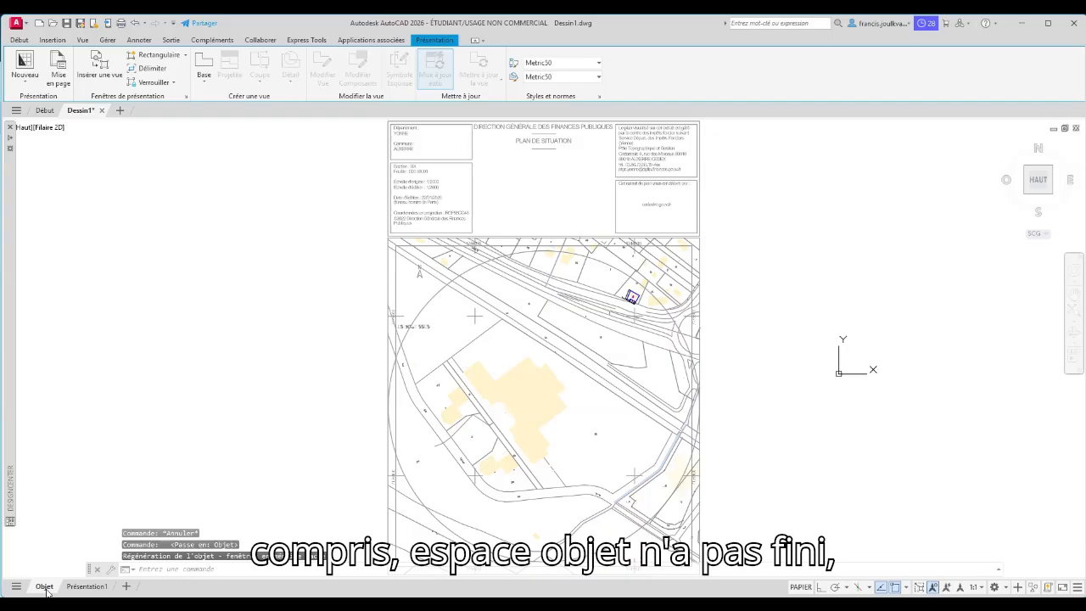
pyautogui.click(85, 586)
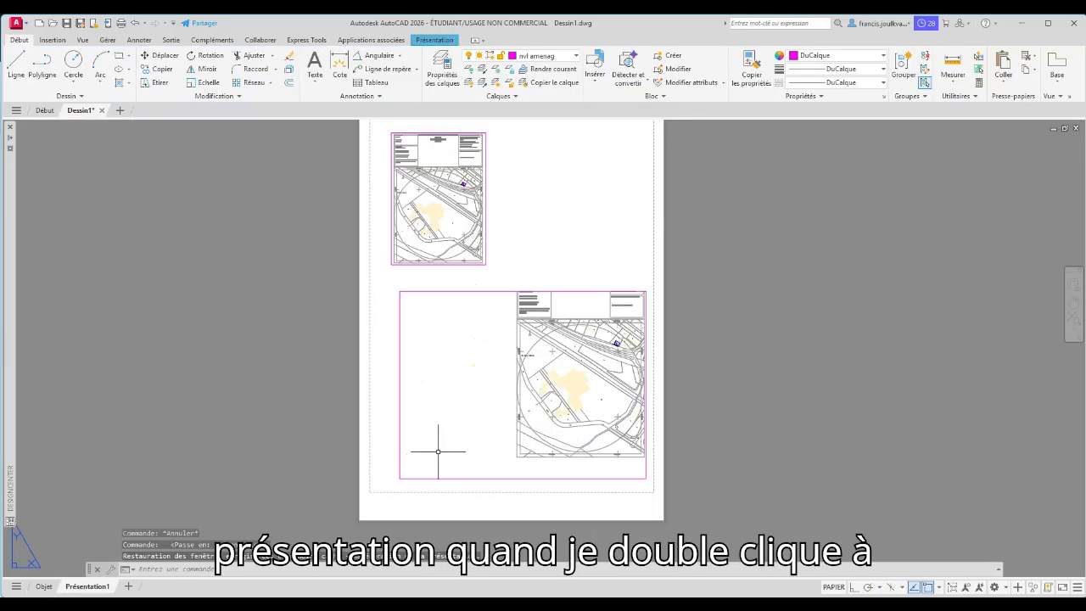
pyautogui.doubleClick(438, 451)
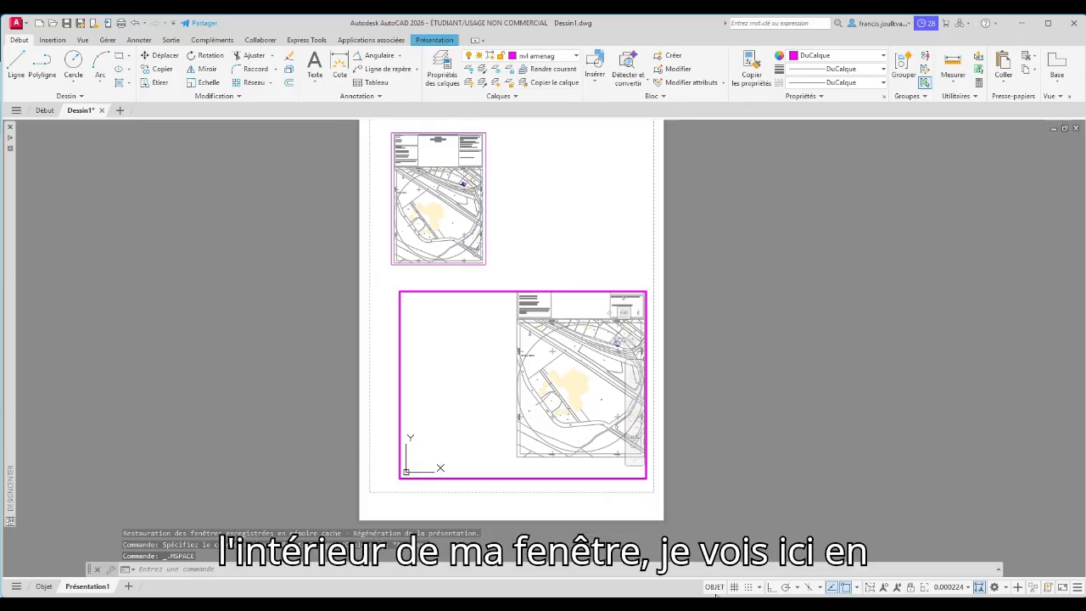
pyautogui.click(715, 587)
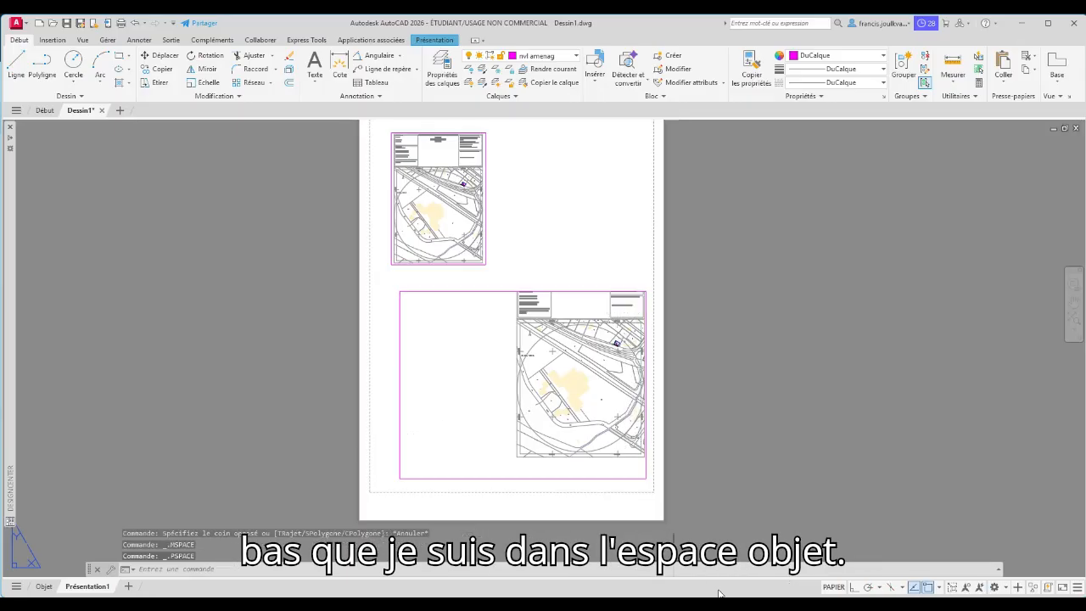
# Activate the lower viewport, zoom in on the building and set the viewport scale to 1:100
pyautogui.click(834, 587)
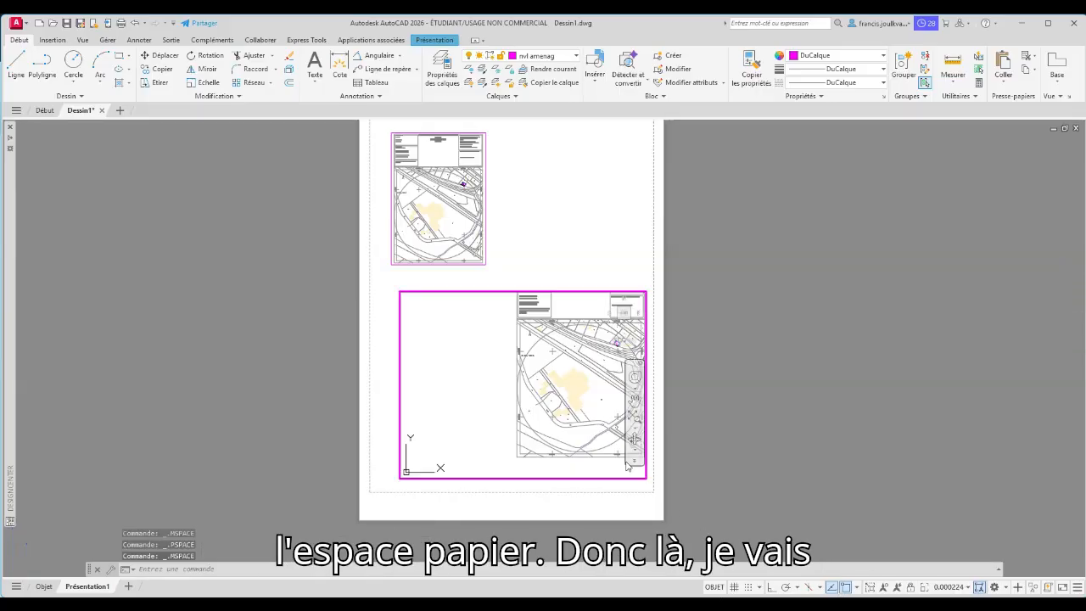
pyautogui.scroll(2, 572, 388)
pyautogui.scroll(5, 488, 374)
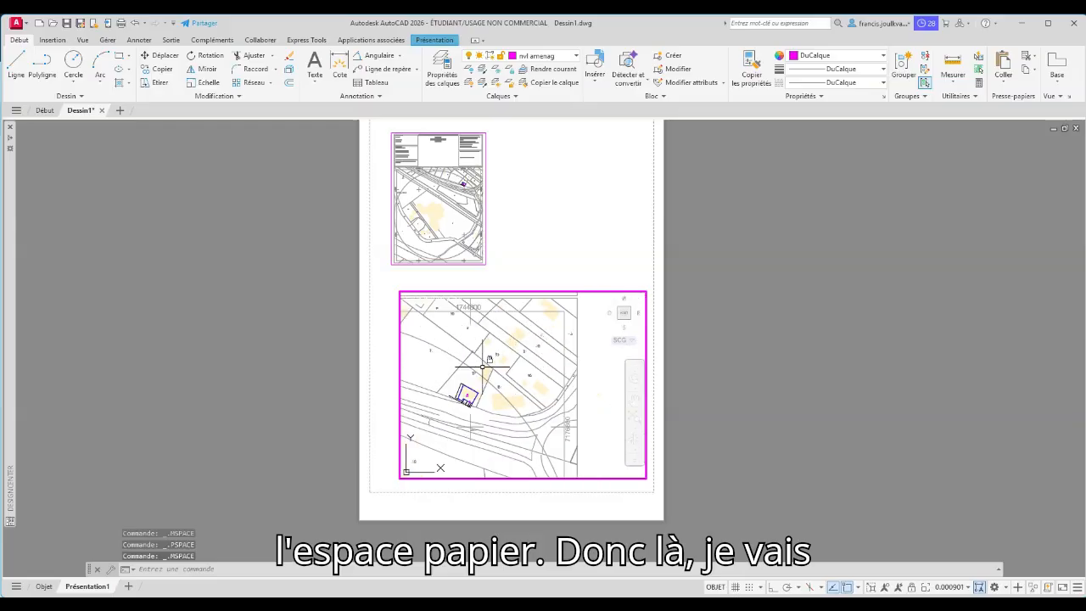
pyautogui.click(957, 586)
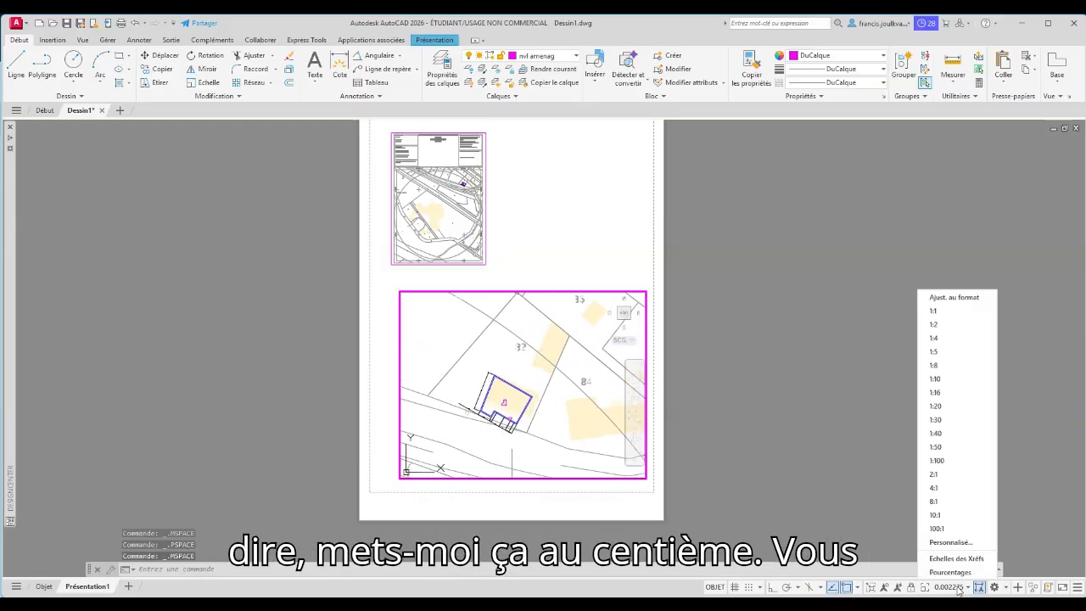
pyautogui.click(952, 460)
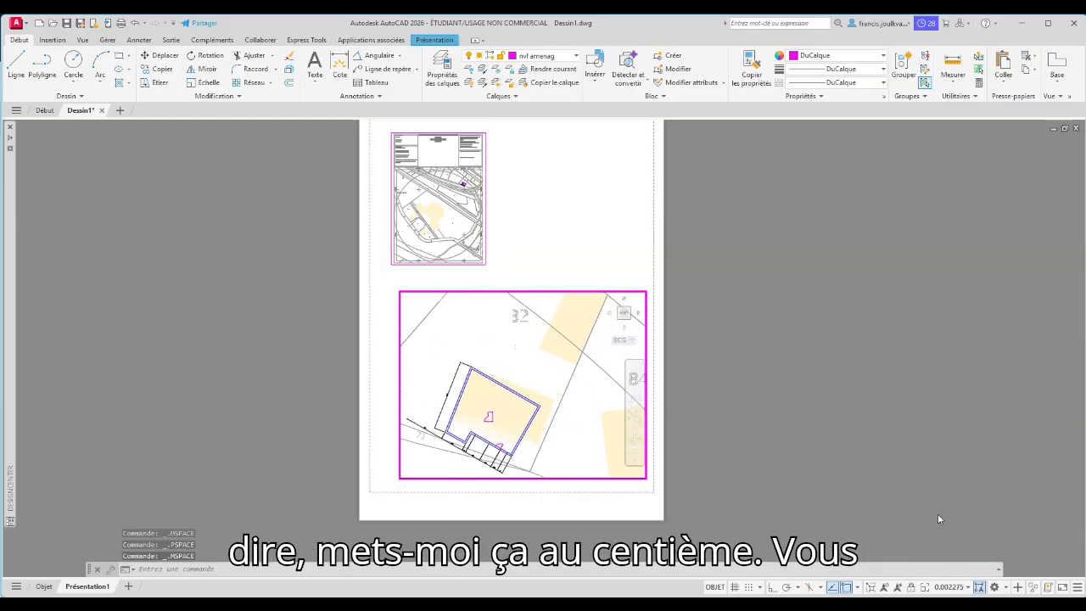
# Reposition the building in the lower viewport, return to paper space, and stretch the viewport's upper-left corner up and outward
pyautogui.moveTo(507, 374); pyautogui.dragTo(600, 302, button='middle')
pyautogui.doubleClick(733, 255)
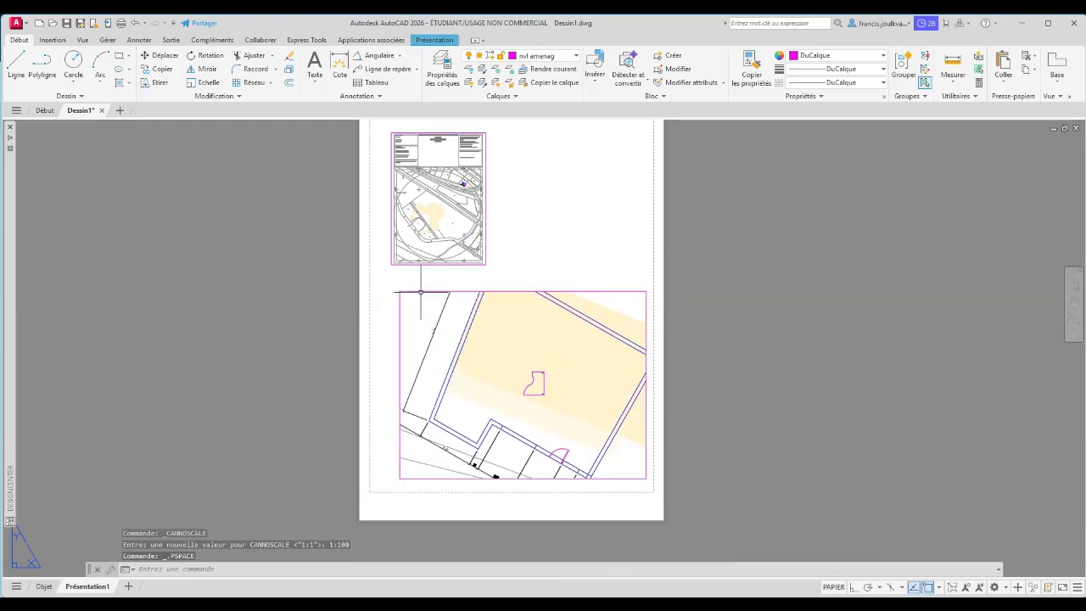
pyautogui.click(421, 291)
pyautogui.click(400, 291)
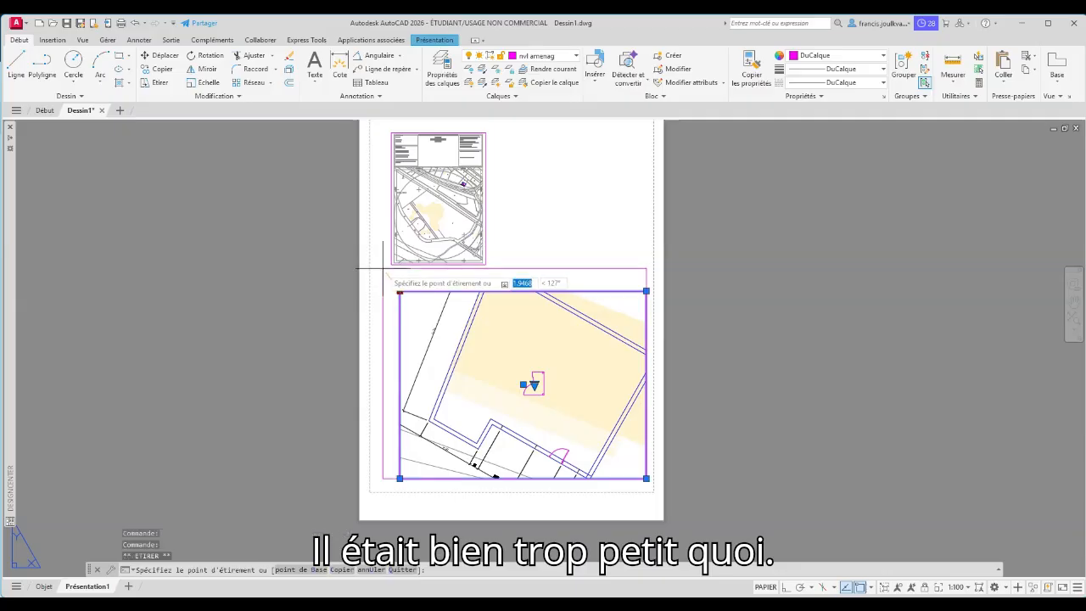
pyautogui.click(383, 268)
pyautogui.press('Escape')
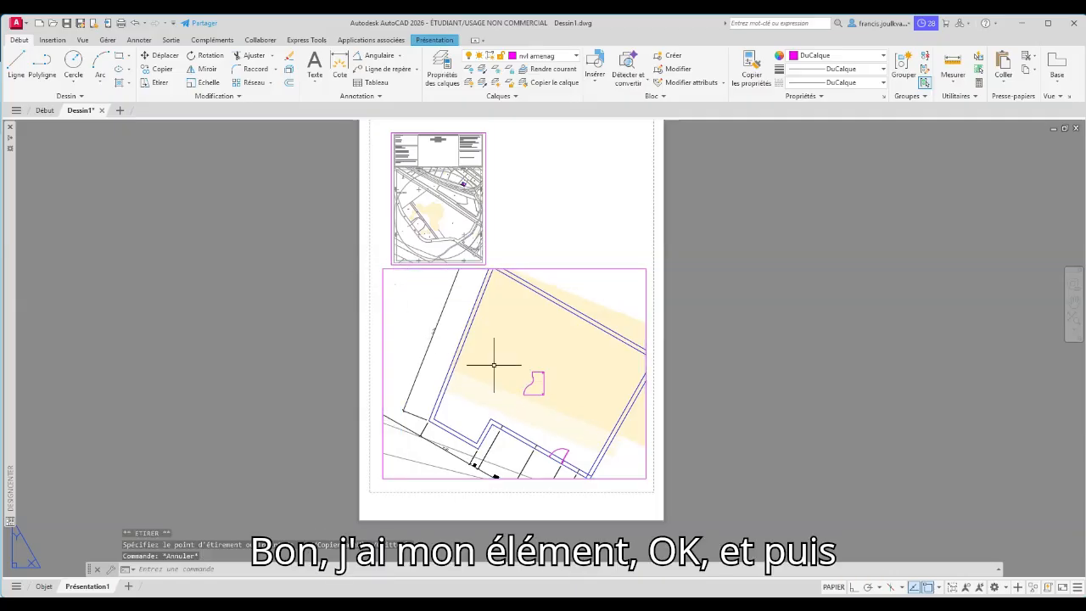
# Add a custom scale named 1:5000 to the drawing's scale list, with 1 paper unit equal to 5000 drawing units
pyautogui.moveTo(585, 364); pyautogui.dragTo(569, 372, button='middle')
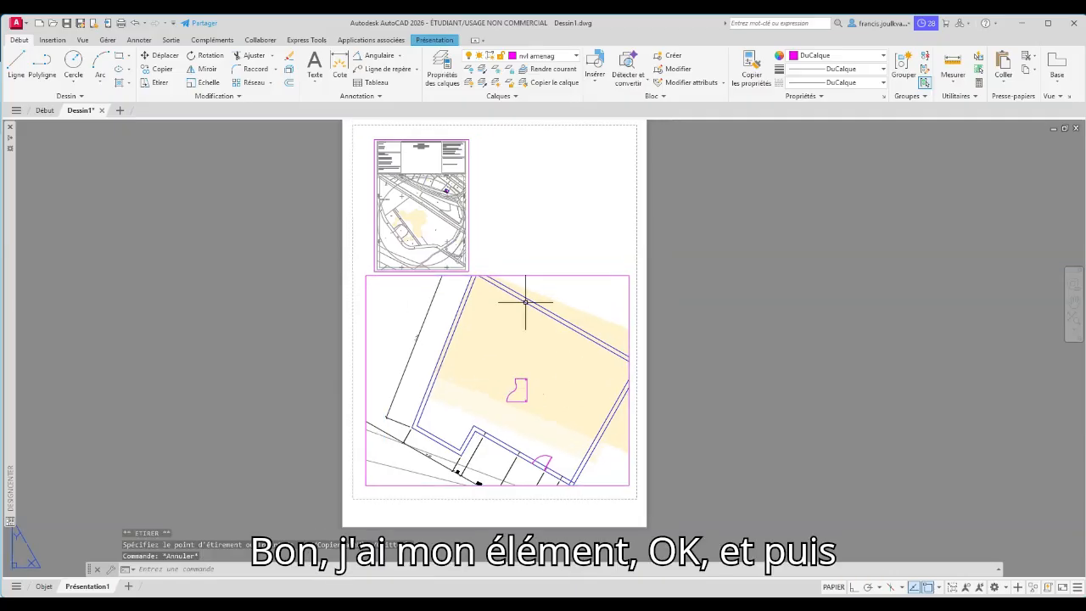
pyautogui.moveTo(484, 205); pyautogui.dragTo(501, 223, button='middle')
pyautogui.click(485, 212)
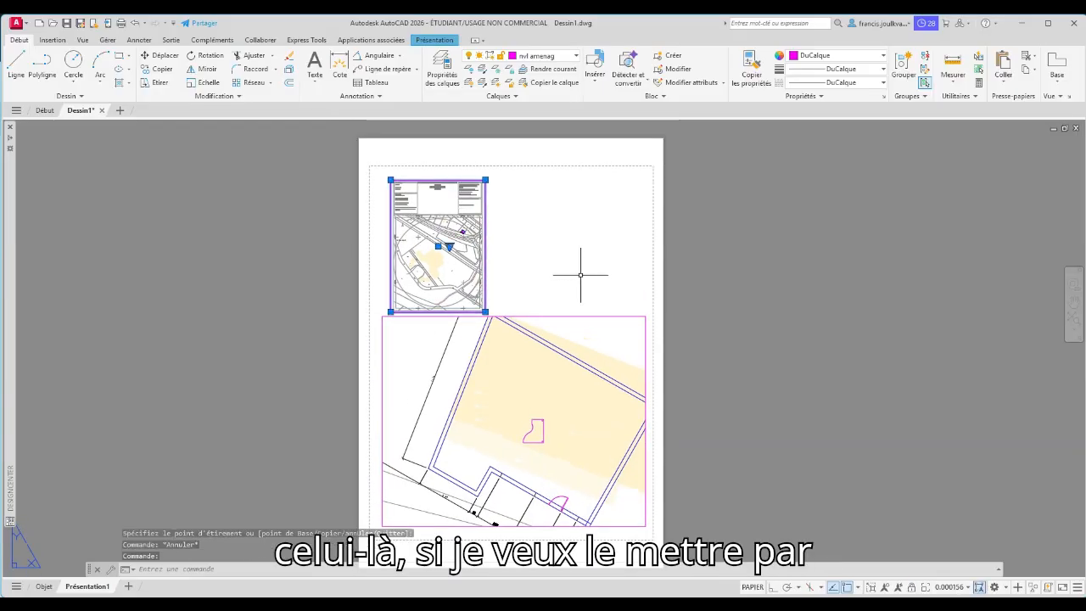
pyautogui.click(967, 586)
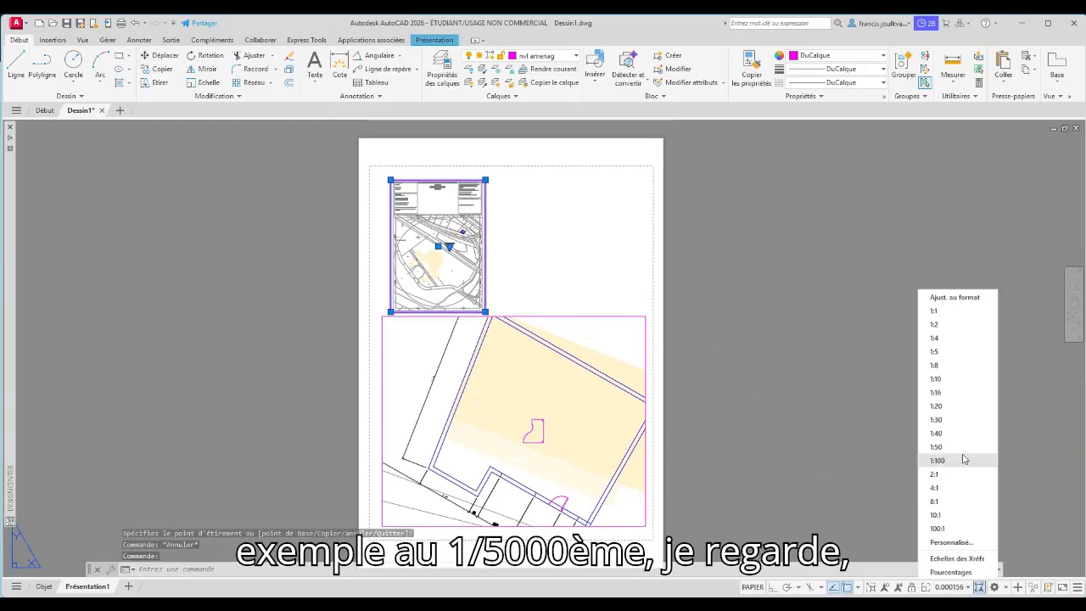
pyautogui.click(953, 543)
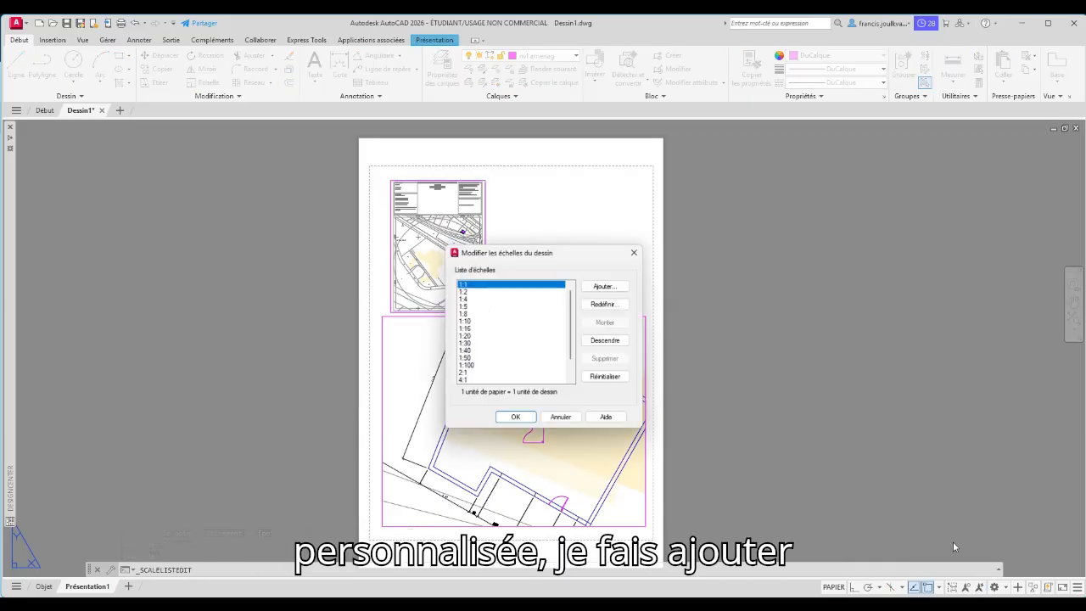
pyautogui.click(604, 287)
pyautogui.write('1')
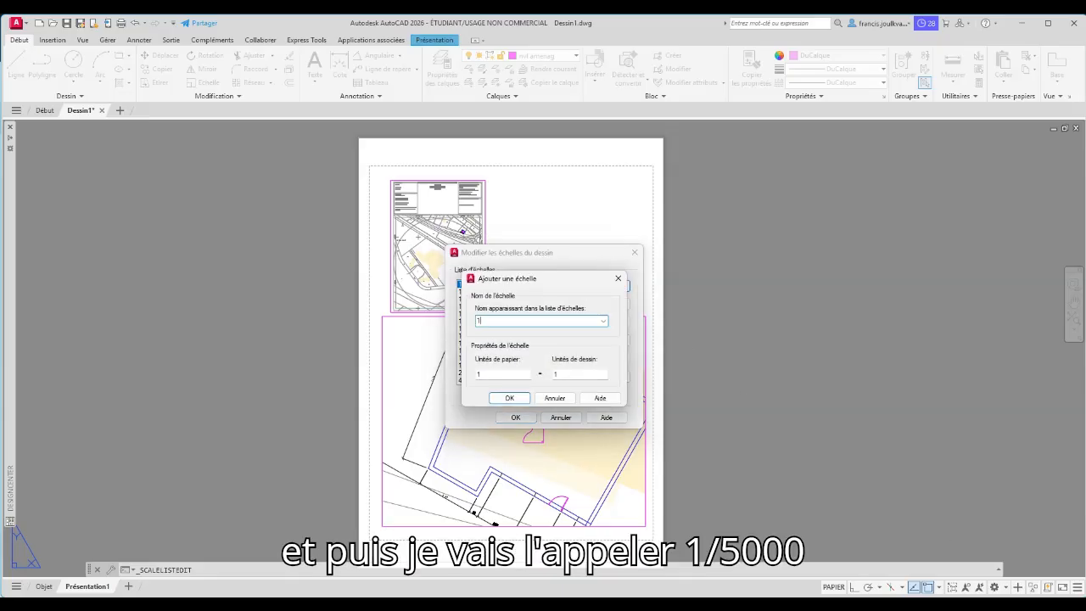
pyautogui.write(':5000')
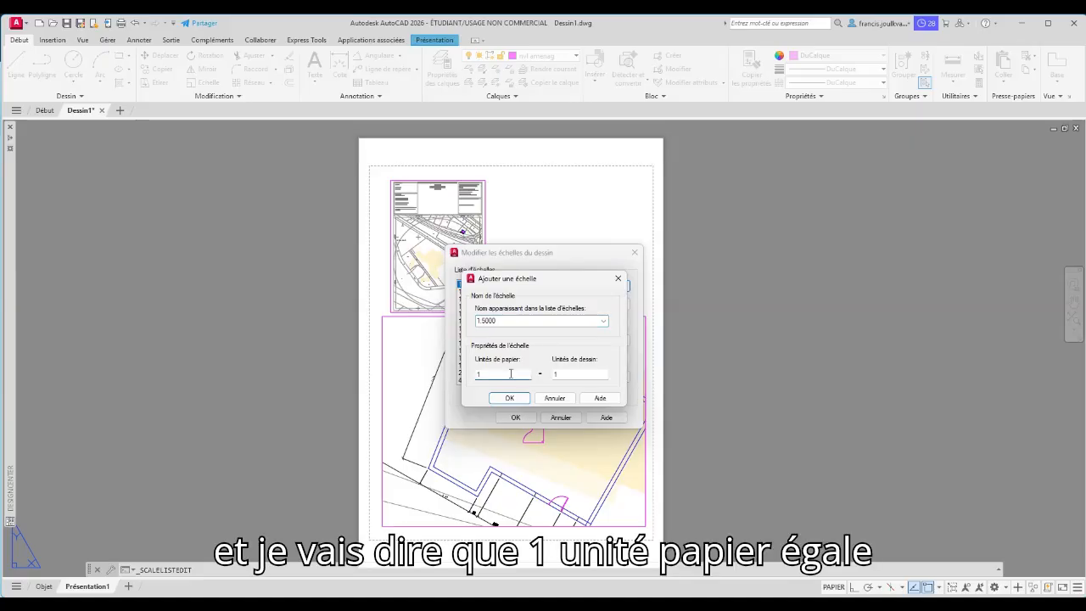
pyautogui.doubleClick(577, 376)
pyautogui.write('50')
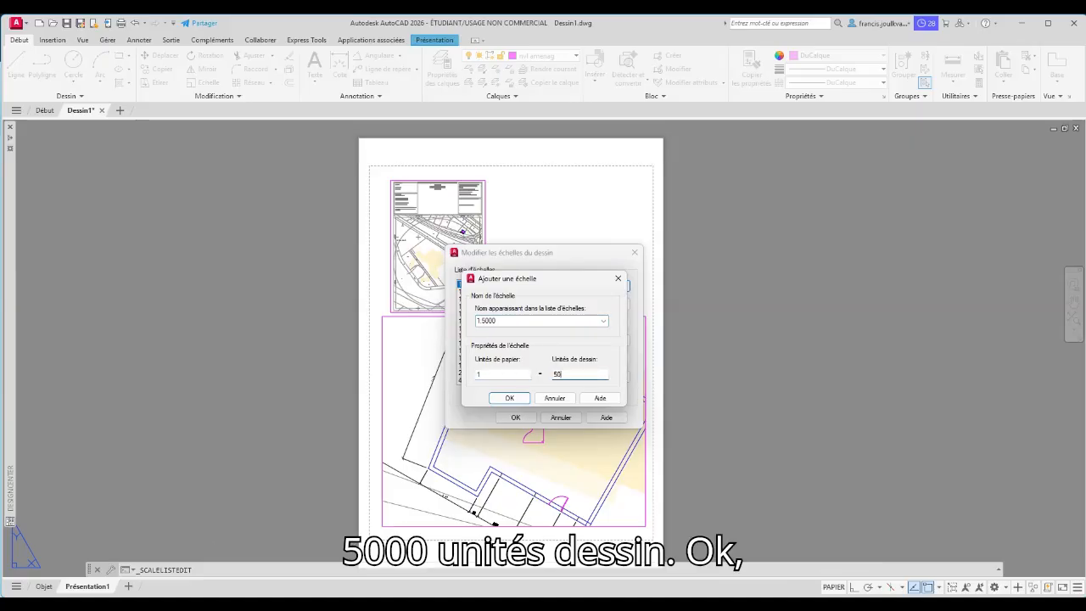
pyautogui.write('00')
pyautogui.click(509, 398)
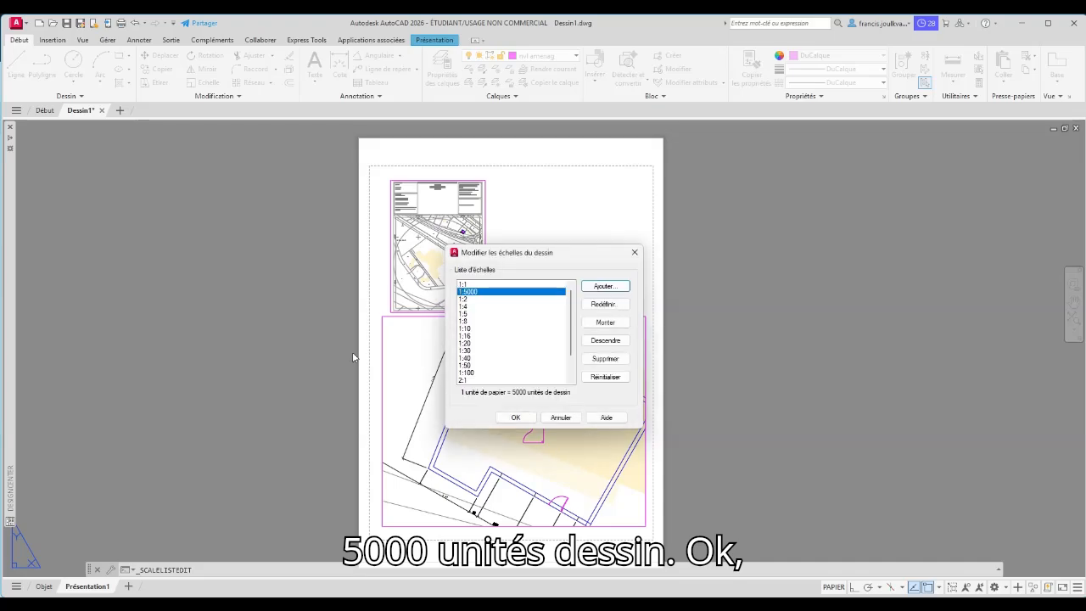
pyautogui.click(515, 417)
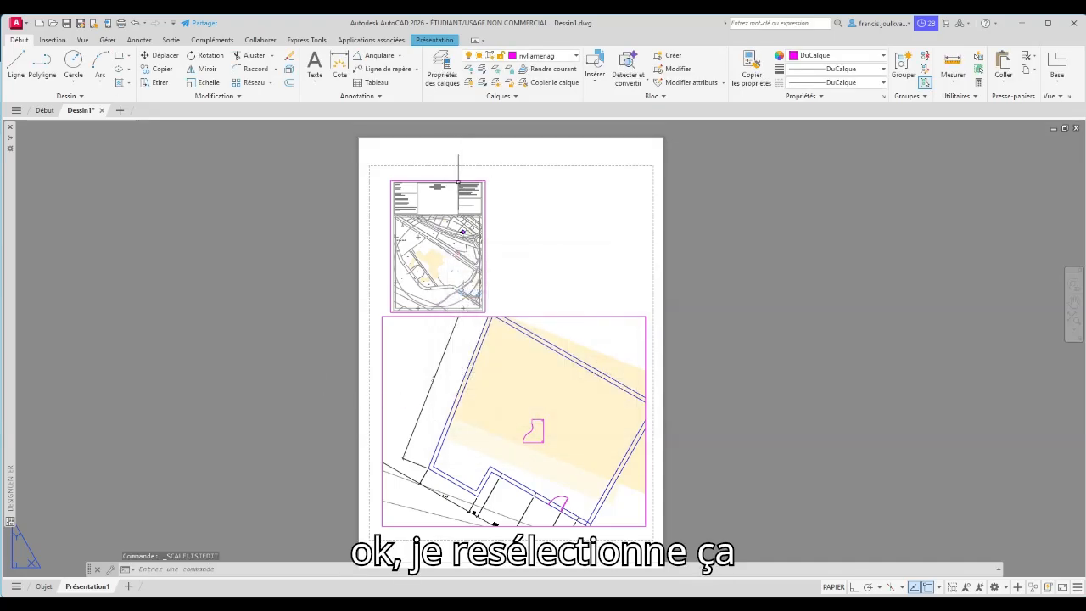
# Set the scale of the upper cadastral-plan viewport to 1:5000
pyautogui.click(454, 180)
pyautogui.click(959, 586)
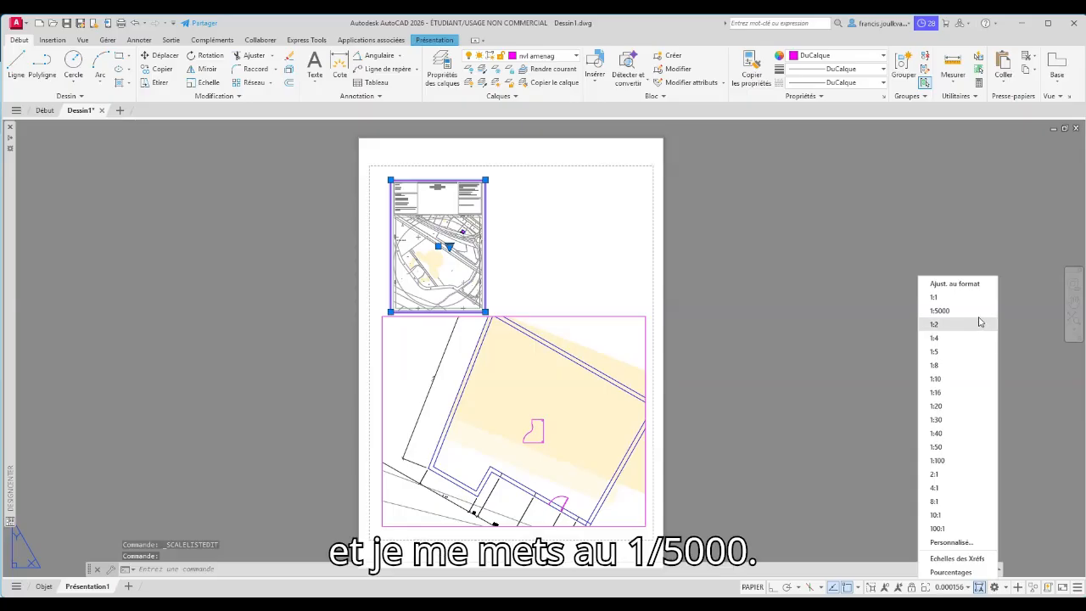
pyautogui.click(978, 315)
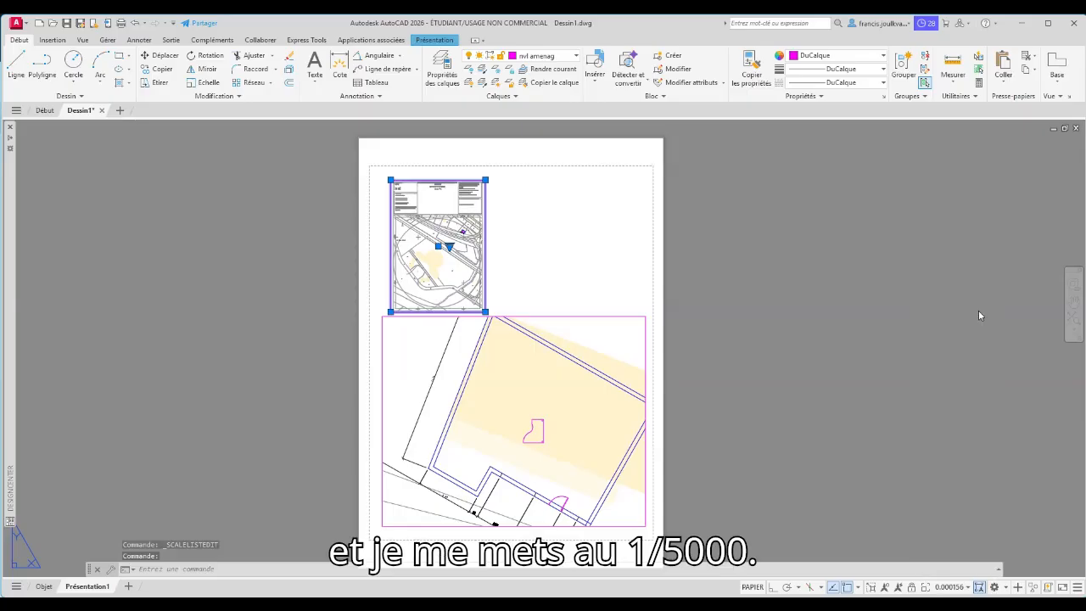
# Enlarge the upper viewport by stretching its upper-right and lower-left corners outward so that it frames the cadastral plan
pyautogui.click(485, 180)
pyautogui.click(502, 144)
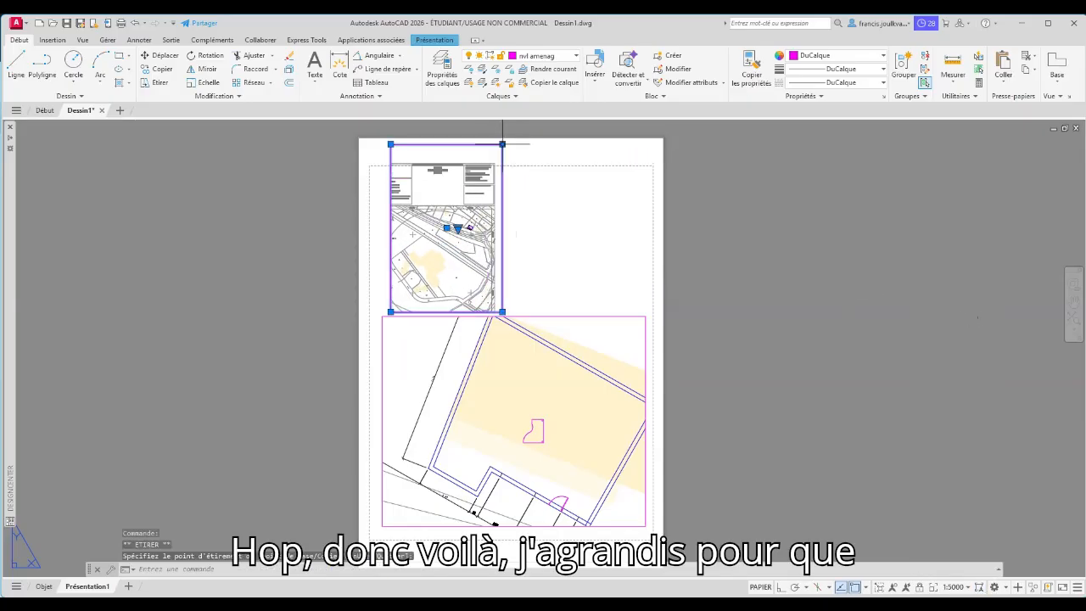
pyautogui.click(390, 311)
pyautogui.click(371, 318)
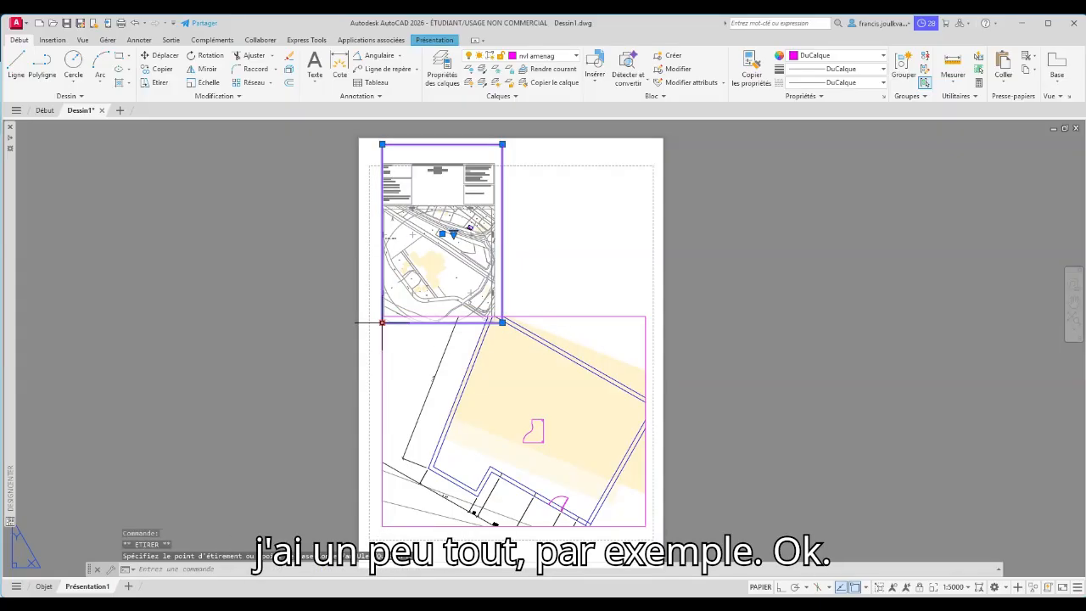
pyautogui.press('Escape')
pyautogui.press('Escape')
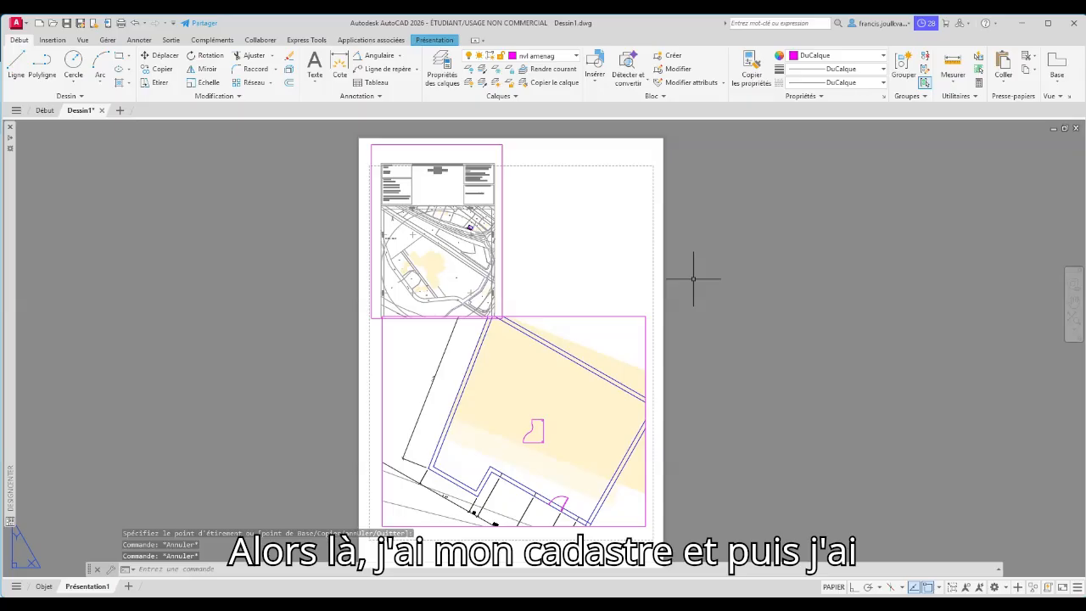
# Lower the top edge of the lower viewport to leave a gap beneath the upper viewport
pyautogui.moveTo(461, 425); pyautogui.dragTo(498, 322, button='middle')
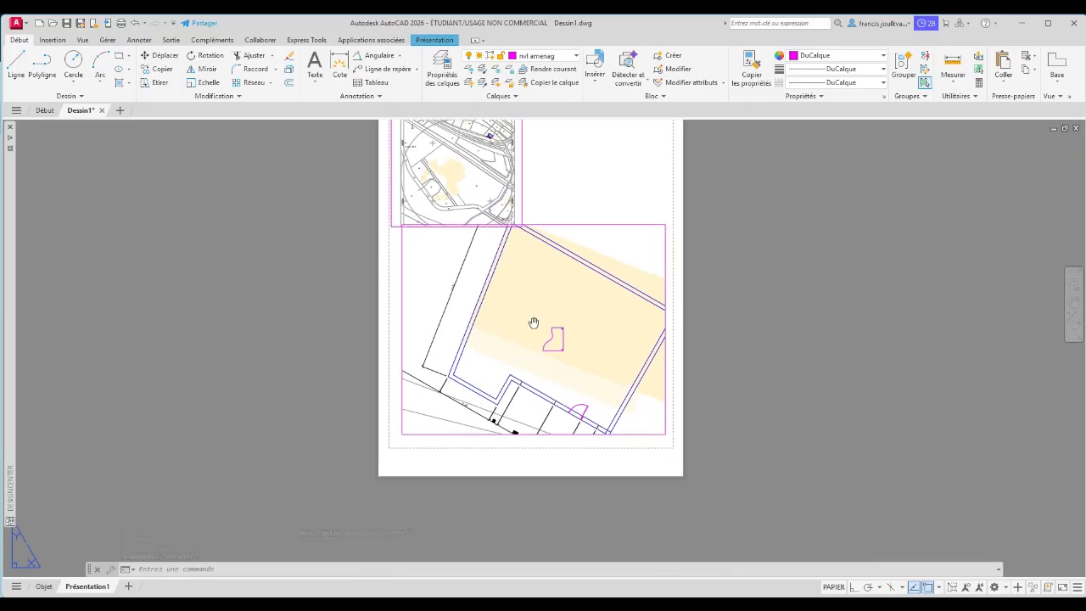
pyautogui.moveTo(531, 315); pyautogui.dragTo(517, 331, button='middle')
pyautogui.click(560, 238)
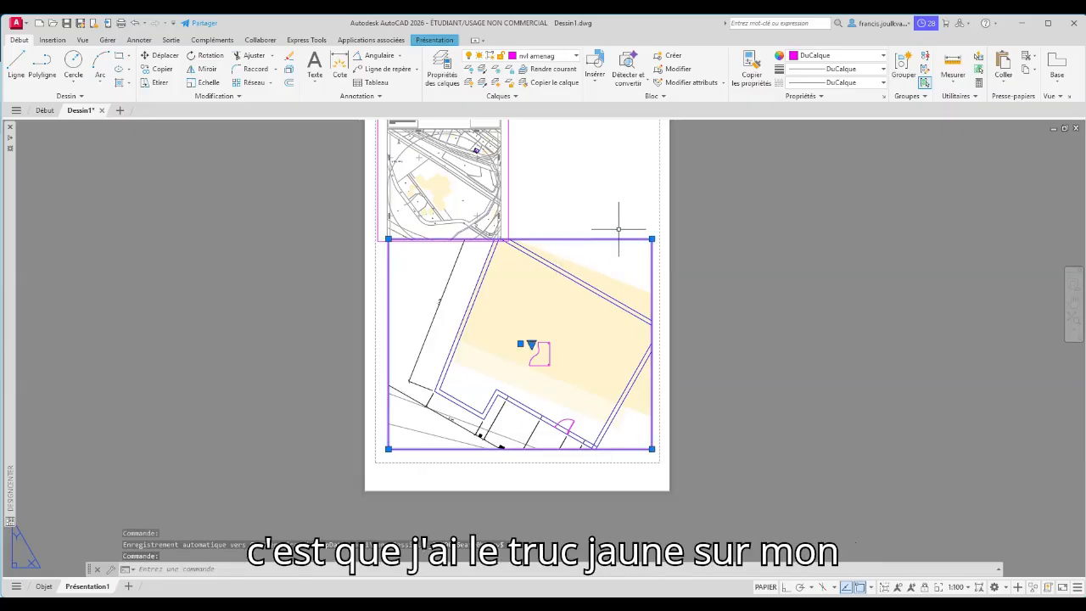
pyautogui.click(651, 239)
pyautogui.click(652, 257)
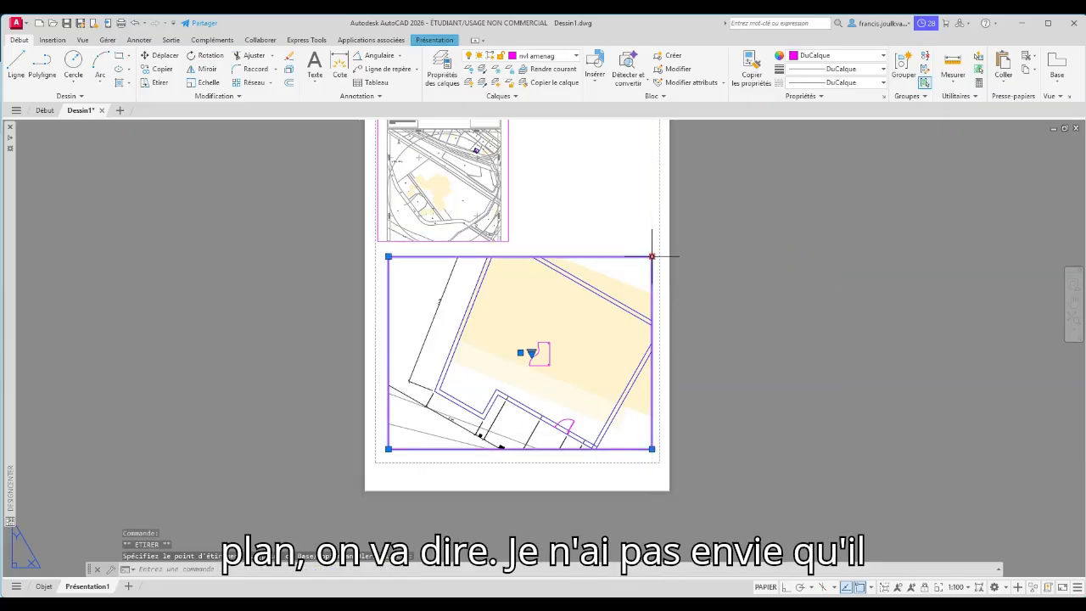
pyautogui.press('Escape')
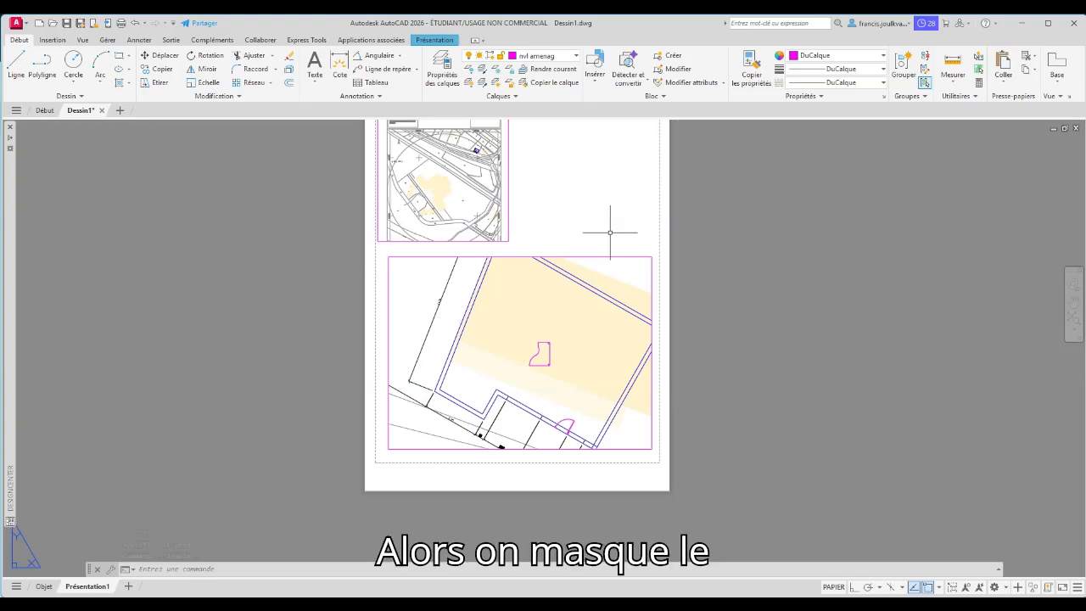
# Turn off the CAdastre layer in model space and return to Présentation1 to check both viewports
pyautogui.click(44, 586)
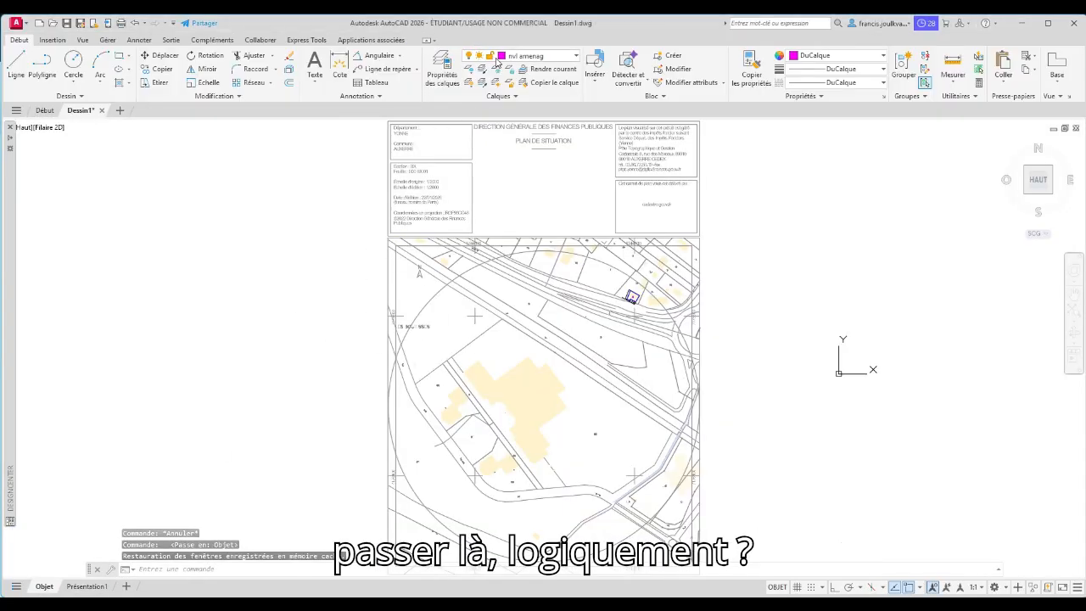
pyautogui.click(576, 56)
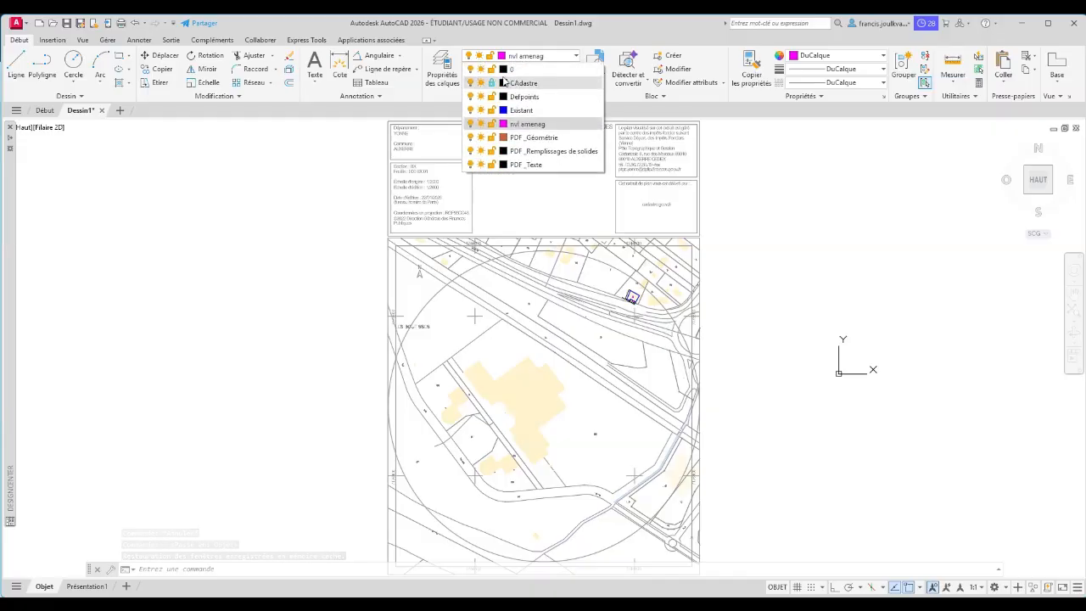
pyautogui.click(471, 83)
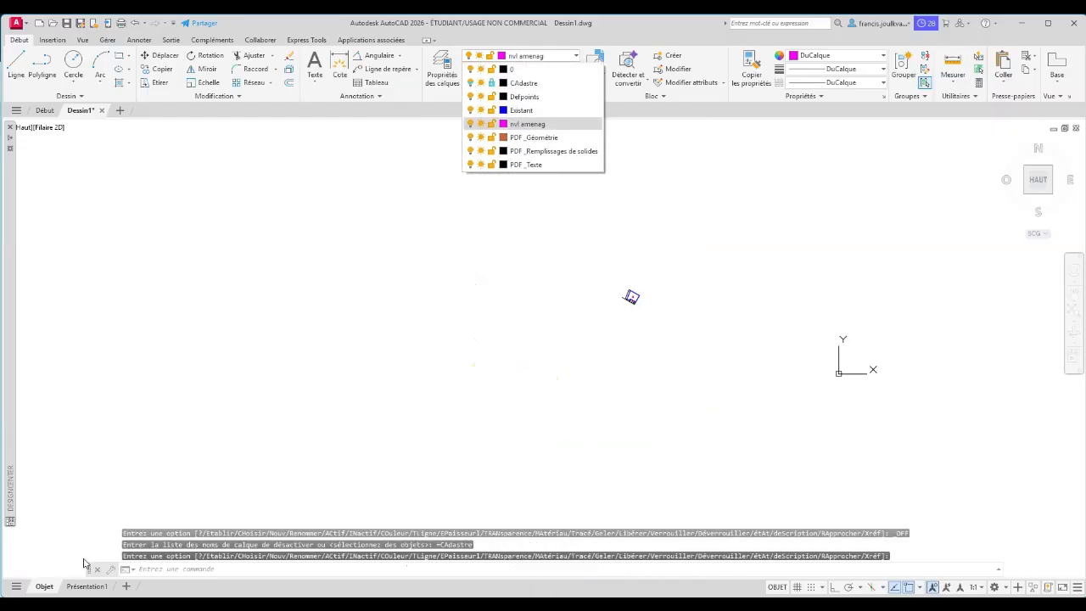
pyautogui.click(85, 586)
pyautogui.click(86, 586)
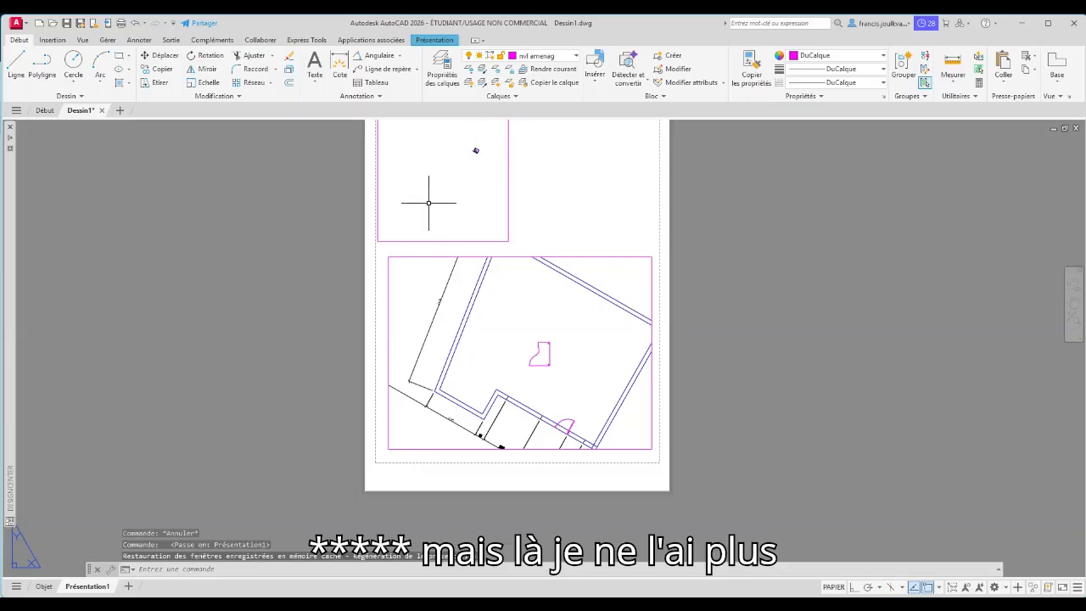
# Undo turning off the CAdastre layer and return to Présentation1
pyautogui.click(43, 587)
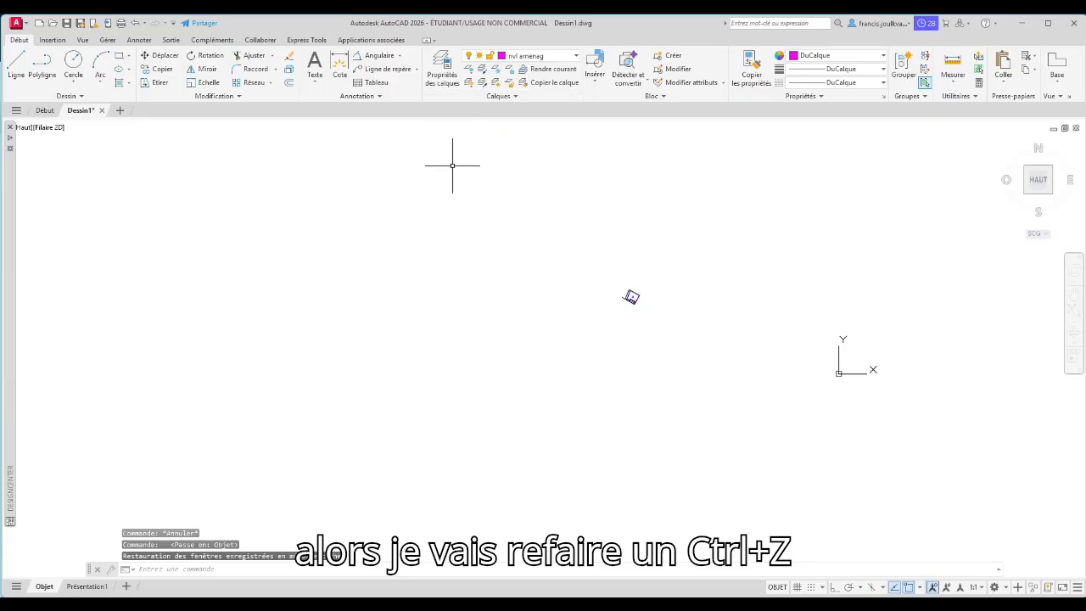
pyautogui.hotkey('ctrl', 'z')
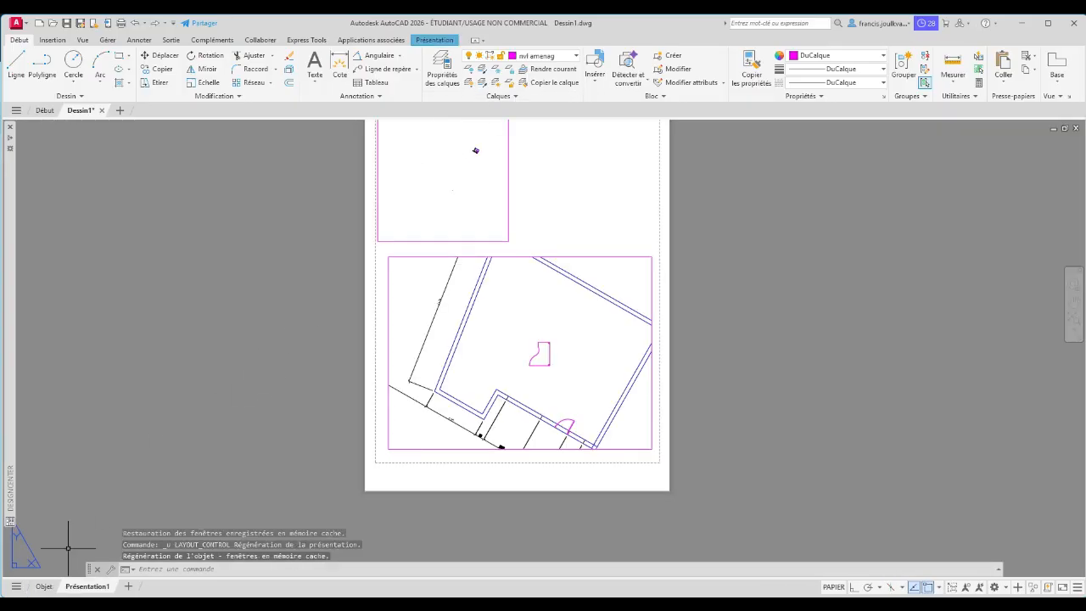
pyautogui.hotkey('ctrl', 'z')
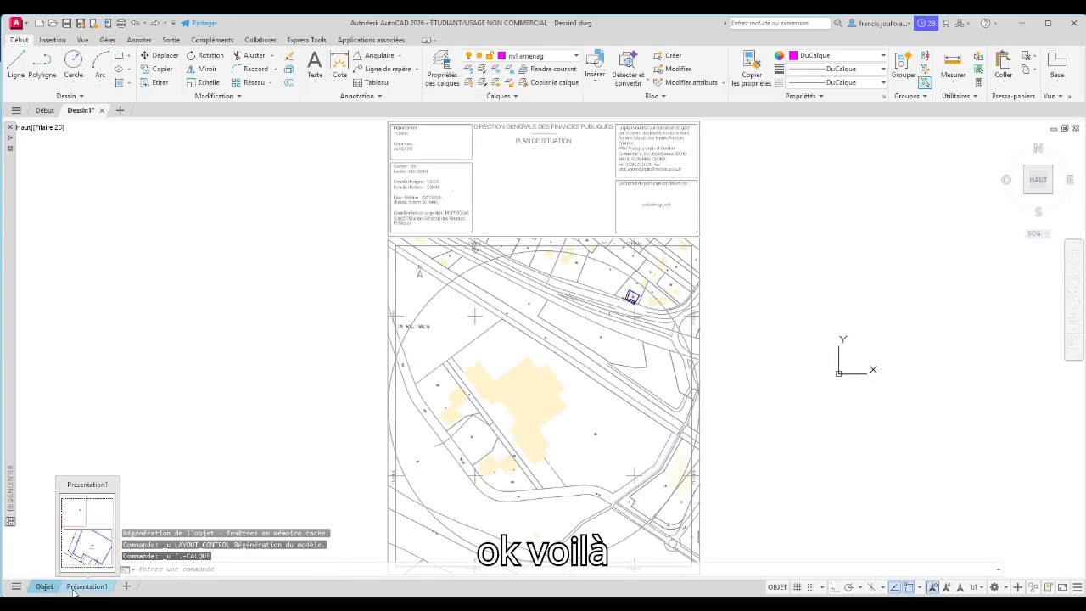
pyautogui.click(75, 588)
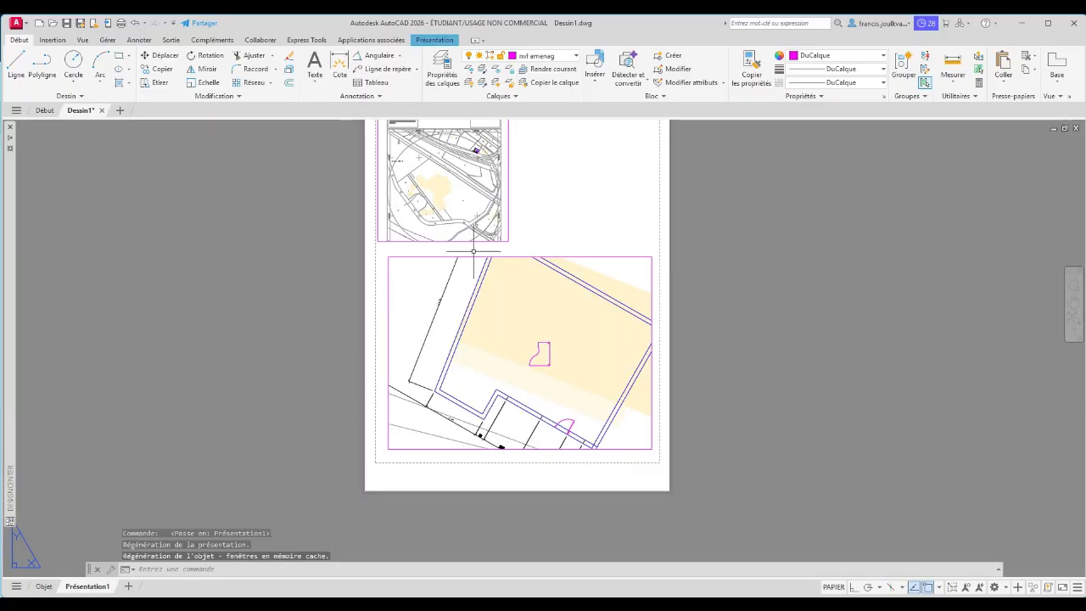
# Activate model space inside the lower viewport and select the CAdastre layer in the layer properties manager
pyautogui.click(466, 257)
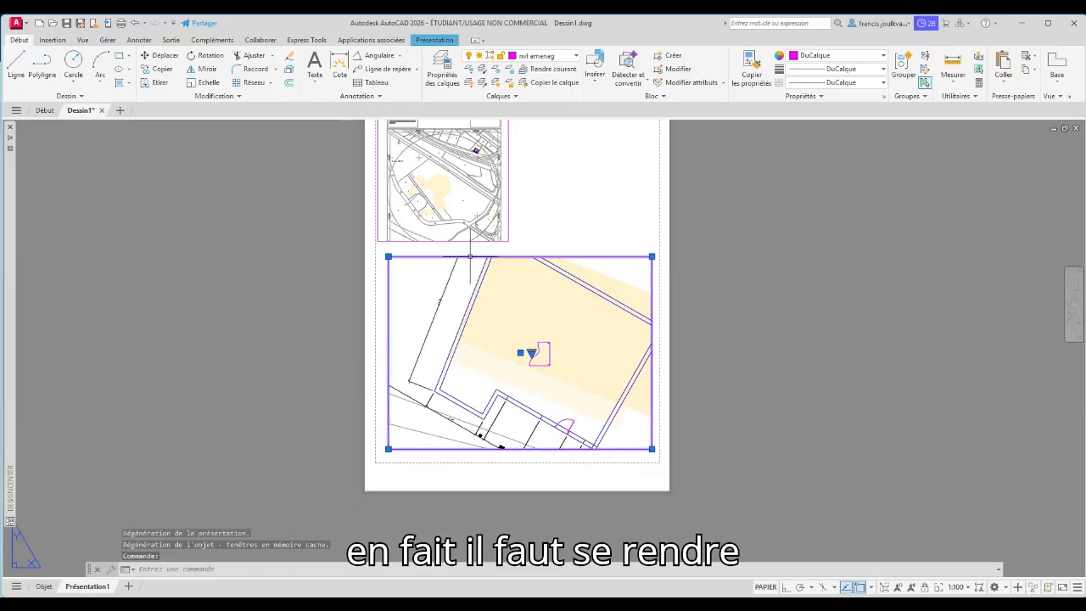
pyautogui.doubleClick(443, 271)
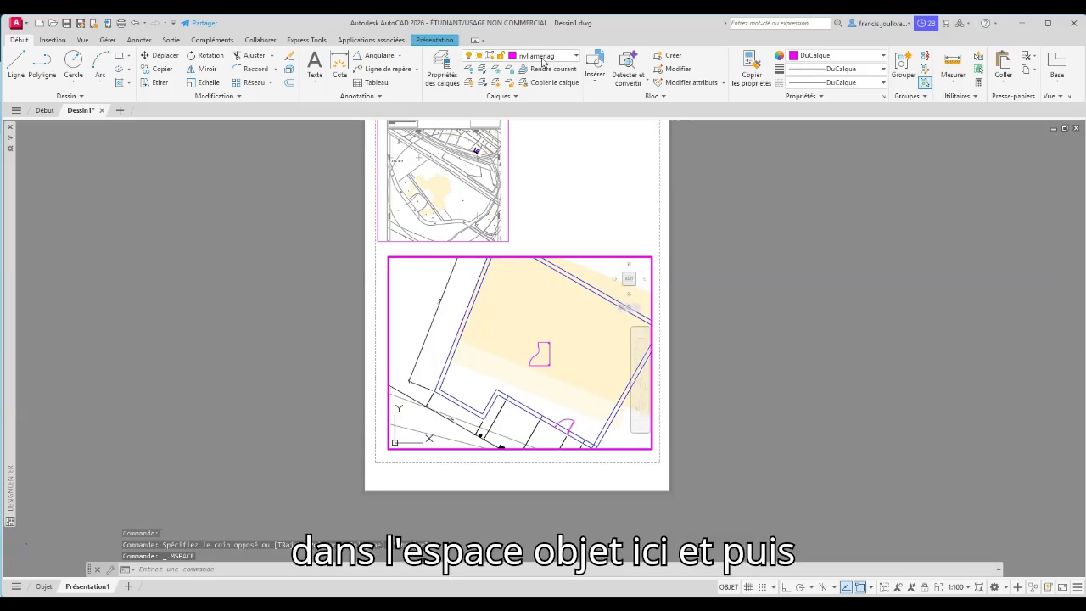
pyautogui.click(576, 56)
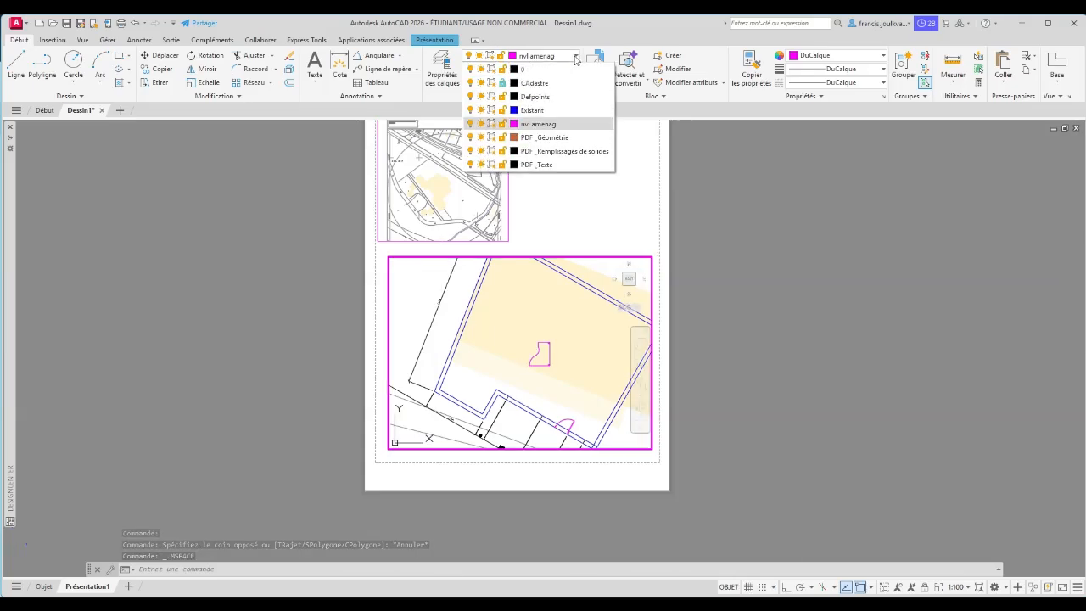
pyautogui.click(452, 66)
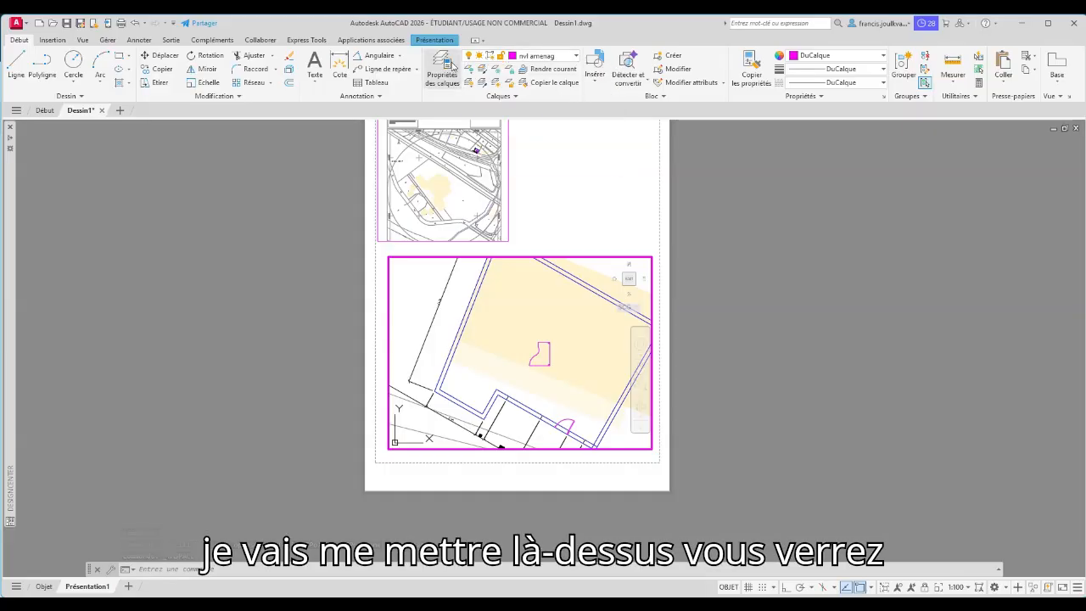
pyautogui.click(453, 67)
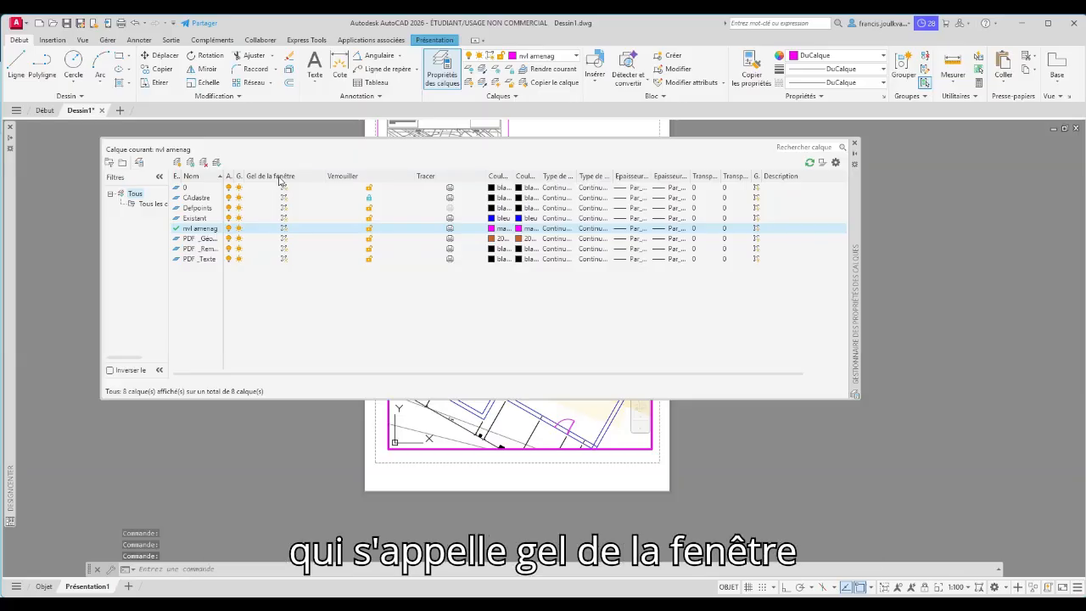
pyautogui.click(284, 230)
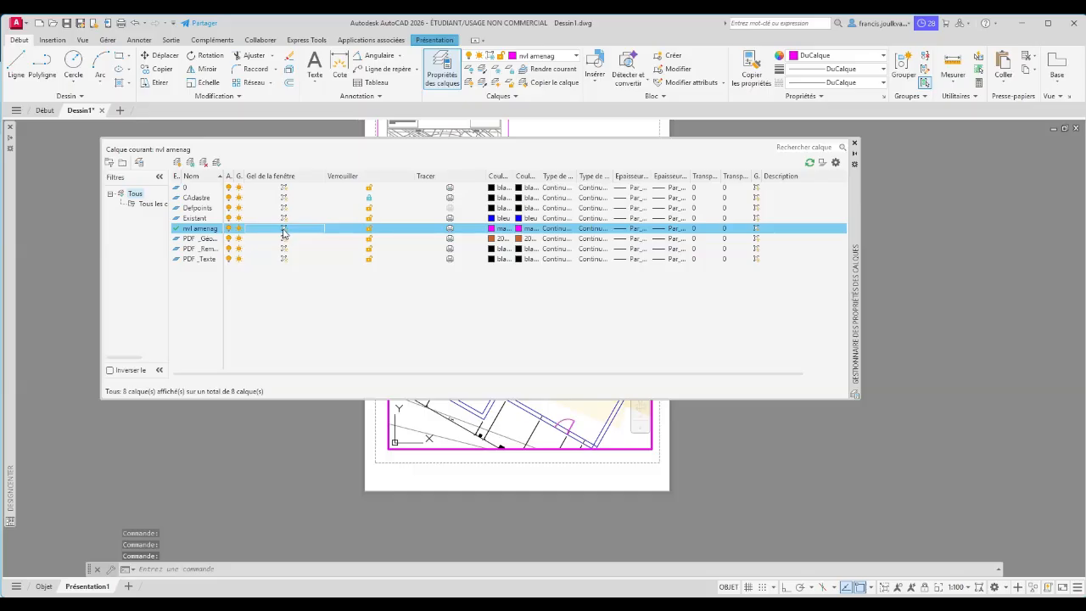
pyautogui.click(209, 199)
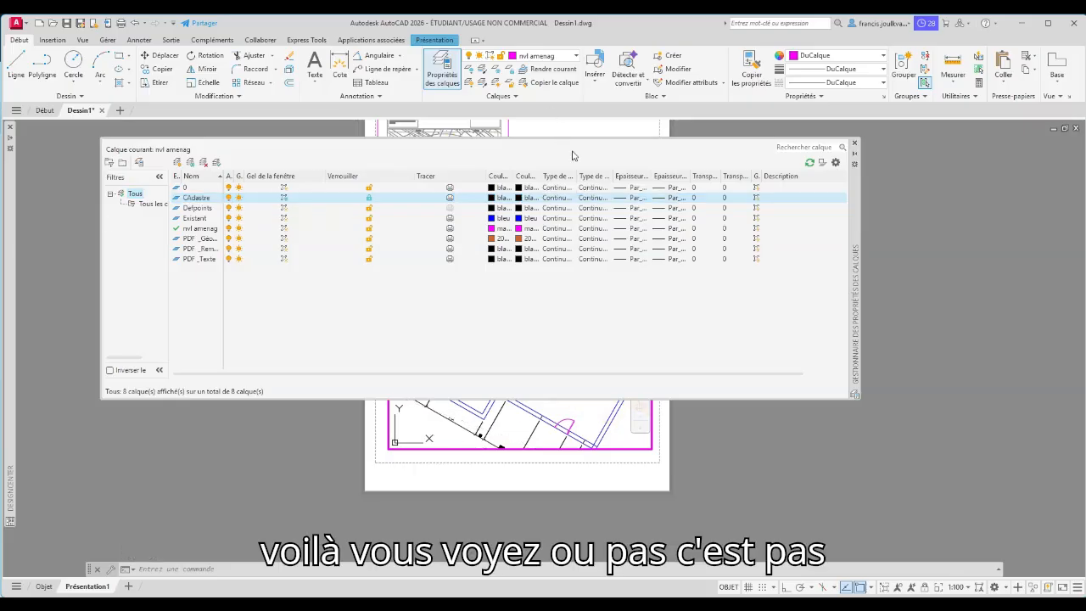
# Move and narrow the layer manager so it clears the sheet, and freeze the CAdastre layer in the lower viewport only
pyautogui.moveTo(856, 218)
pyautogui.mouseDown()
pyautogui.moveTo(769, 165)
pyautogui.moveTo(981, 196)
pyautogui.moveTo(1072, 368)
pyautogui.moveTo(403, 328)
pyautogui.moveTo(366, 158)
pyautogui.moveTo(370, 108)
pyautogui.moveTo(344, 243)
pyautogui.moveTo(614, 266)
pyautogui.mouseUp()
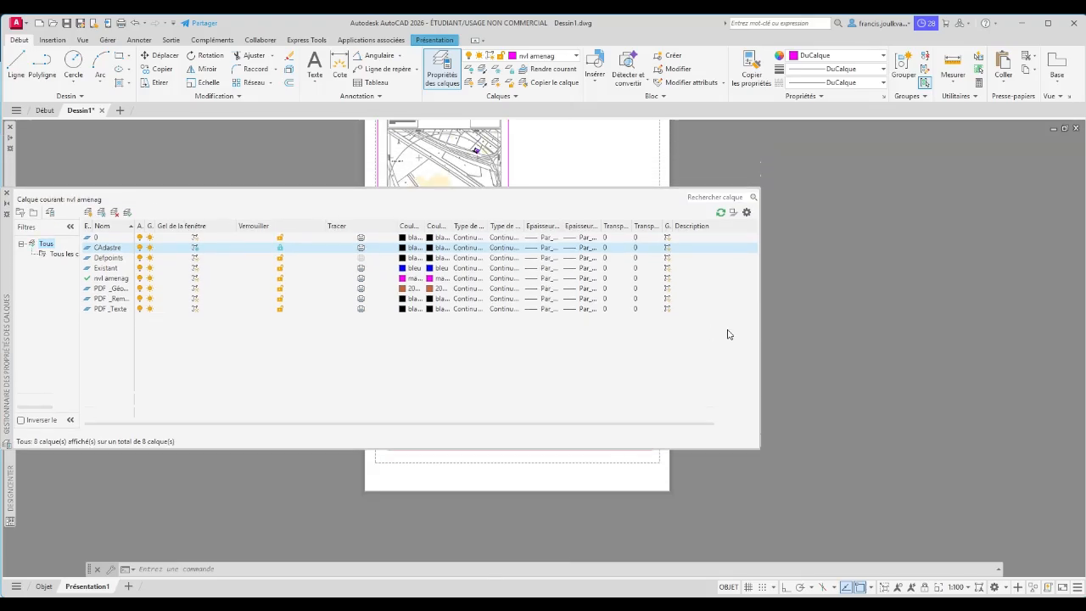
pyautogui.moveTo(760, 331); pyautogui.dragTo(316, 307)
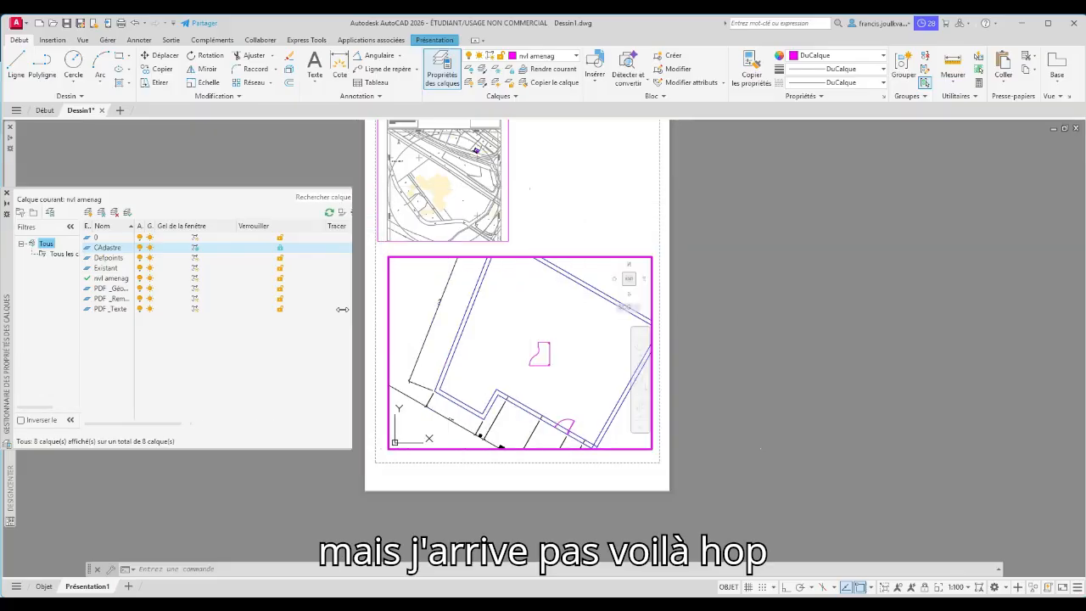
pyautogui.click(196, 247)
pyautogui.click(196, 248)
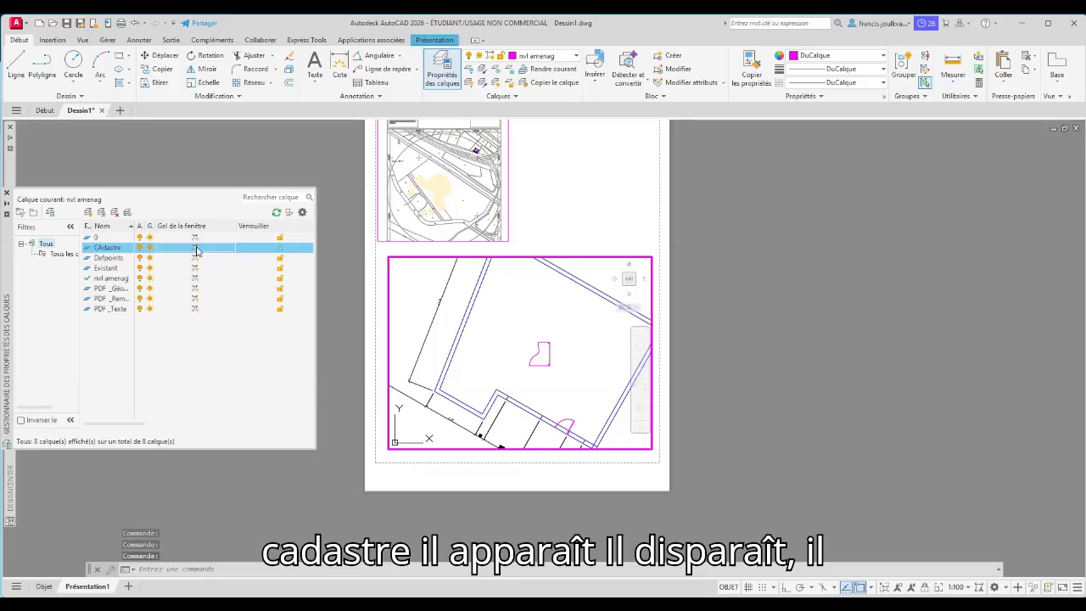
pyautogui.click(196, 247)
pyautogui.click(196, 248)
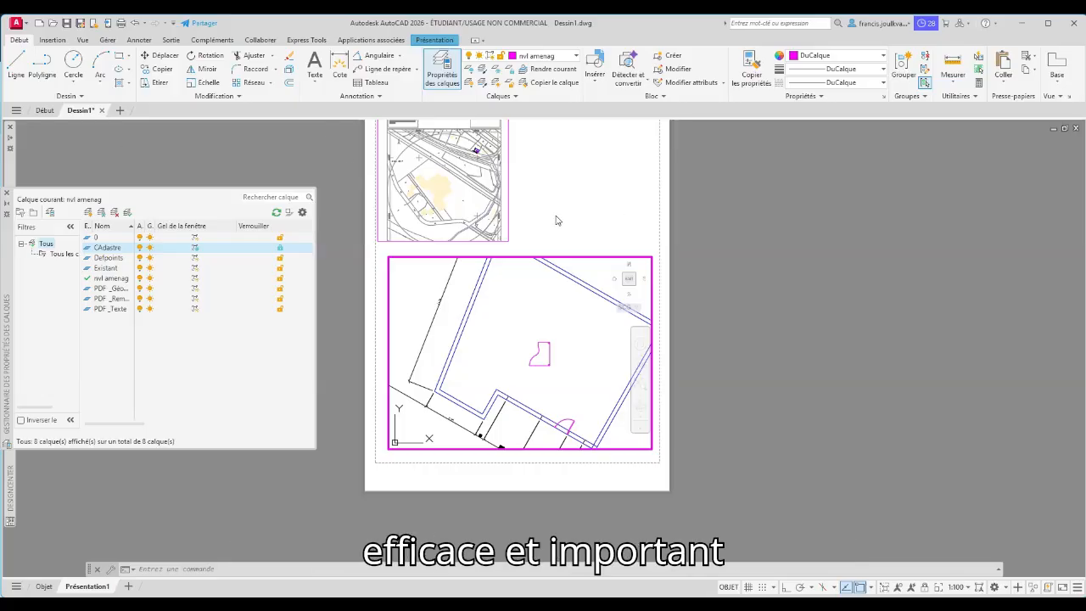
# Close the layer manager and DesignCenter palettes, and return from the lower viewport to paper space
pyautogui.click(7, 194)
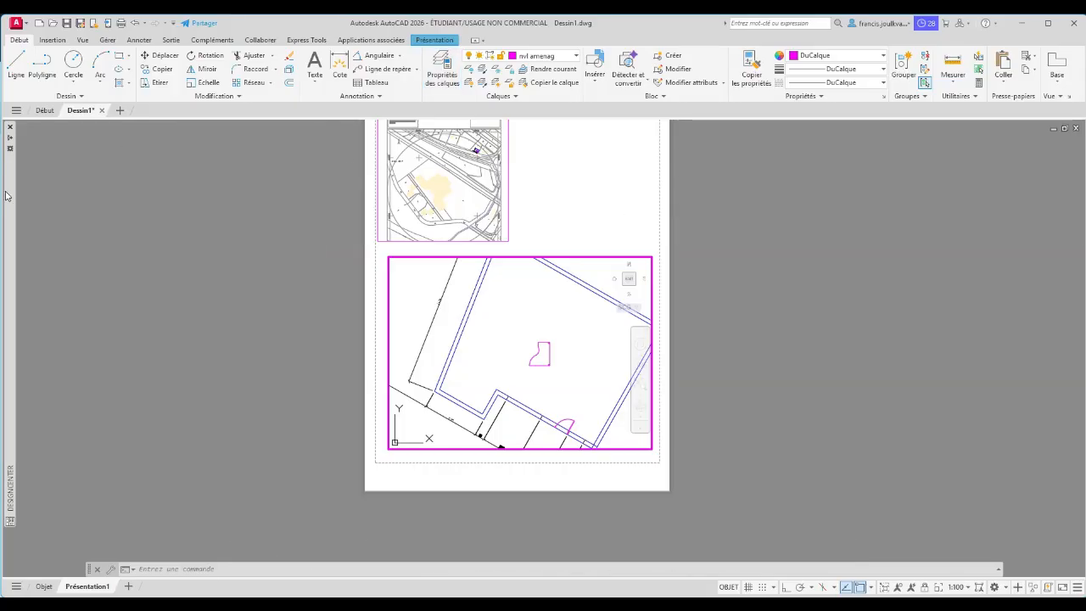
pyautogui.moveTo(7, 195)
pyautogui.click(10, 128)
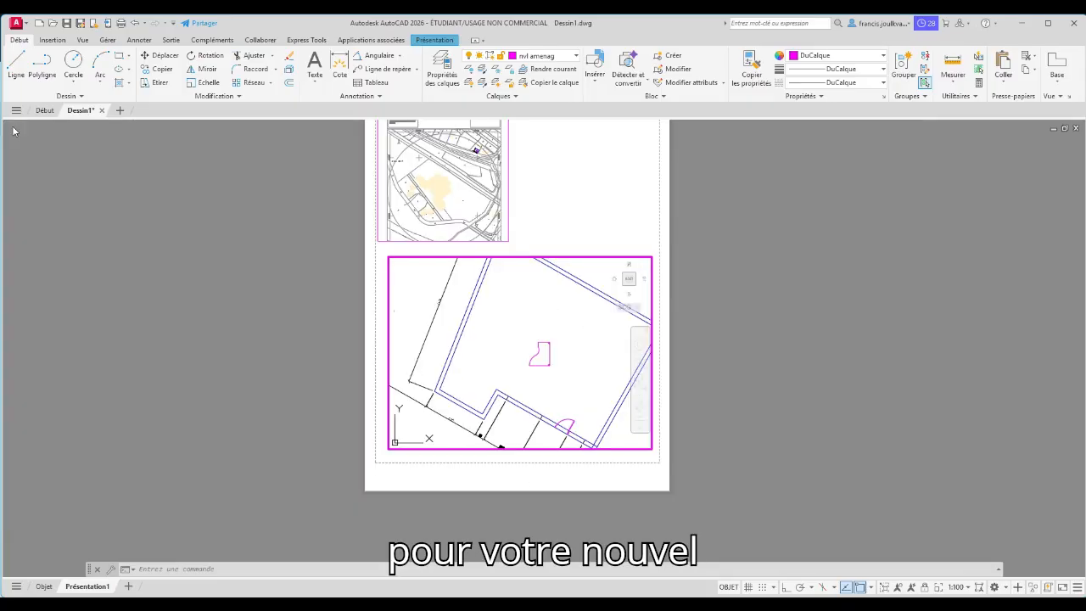
pyautogui.doubleClick(337, 235)
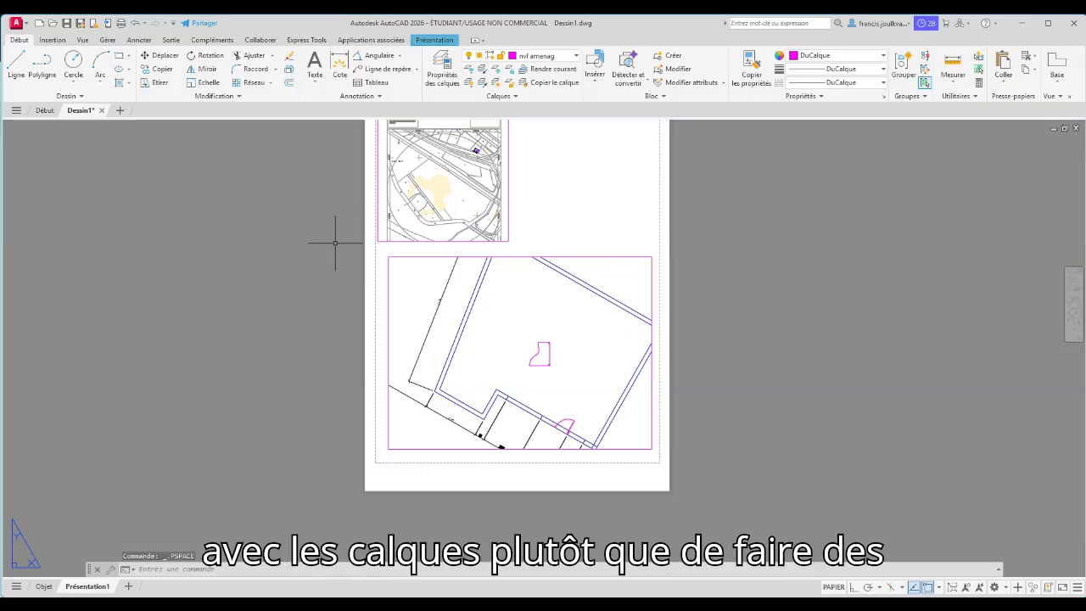
# Inspect the building on the cadastral plan in model space and return to Présentation1
pyautogui.click(43, 586)
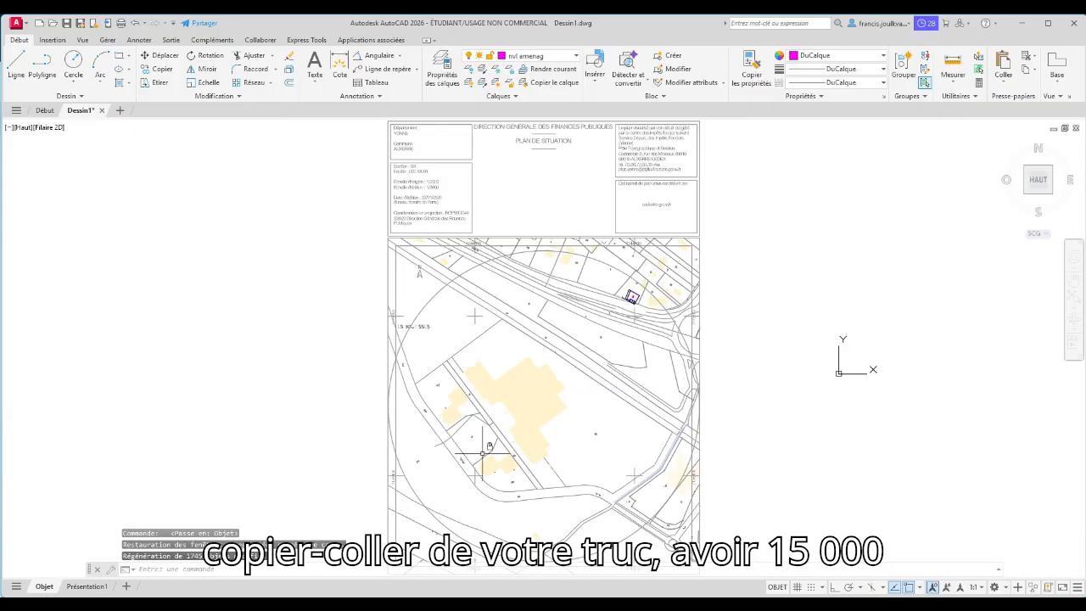
pyautogui.scroll(3, 628, 284)
pyautogui.scroll(4, 628, 297)
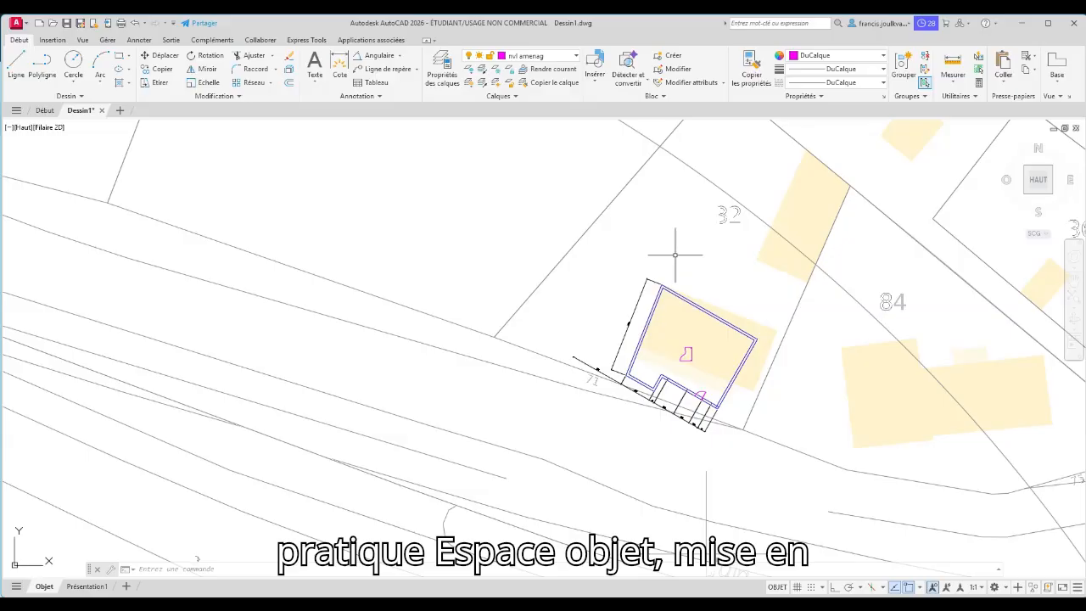
pyautogui.scroll(-5, 424, 337)
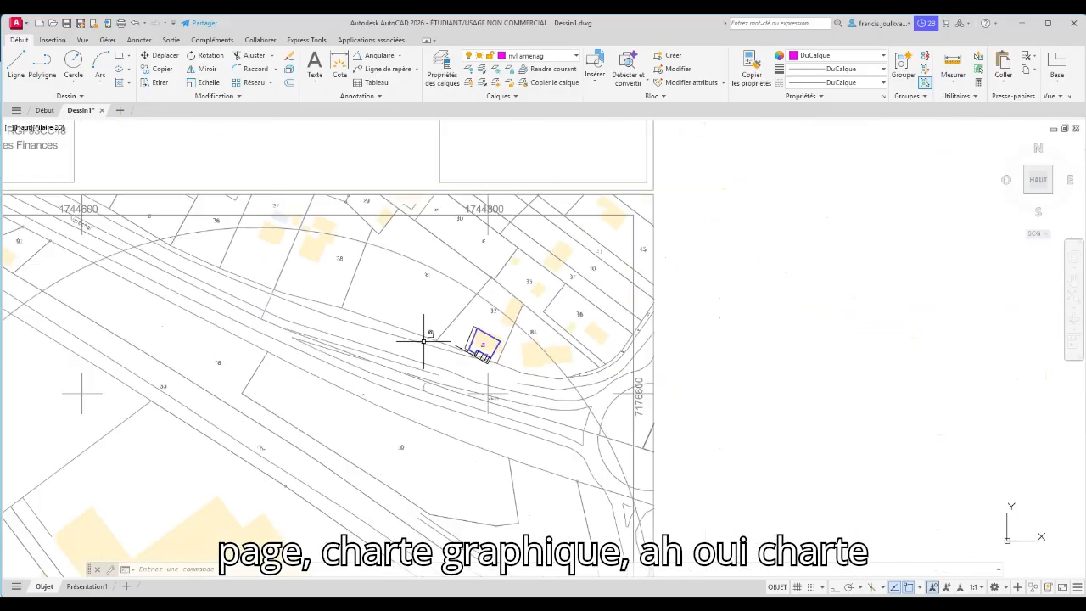
pyautogui.click(85, 586)
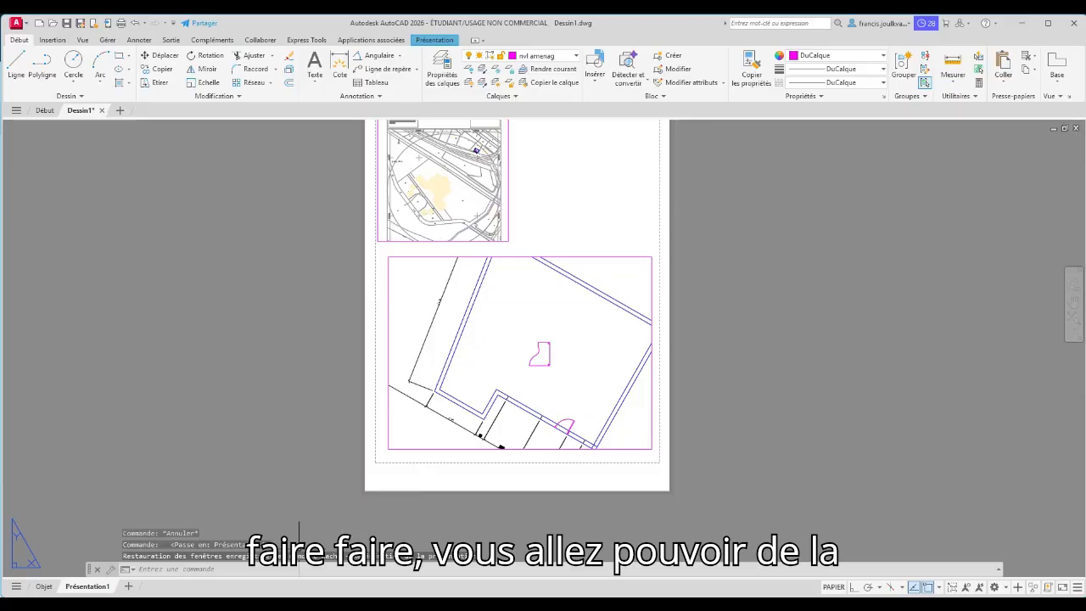
# Switch to the browser, open the course folder "(02) Charte Graphique AUTOCAD" and save Cartouches Autocad_Charte graphique.dwg to the Desktop
pyautogui.click(229, 543)
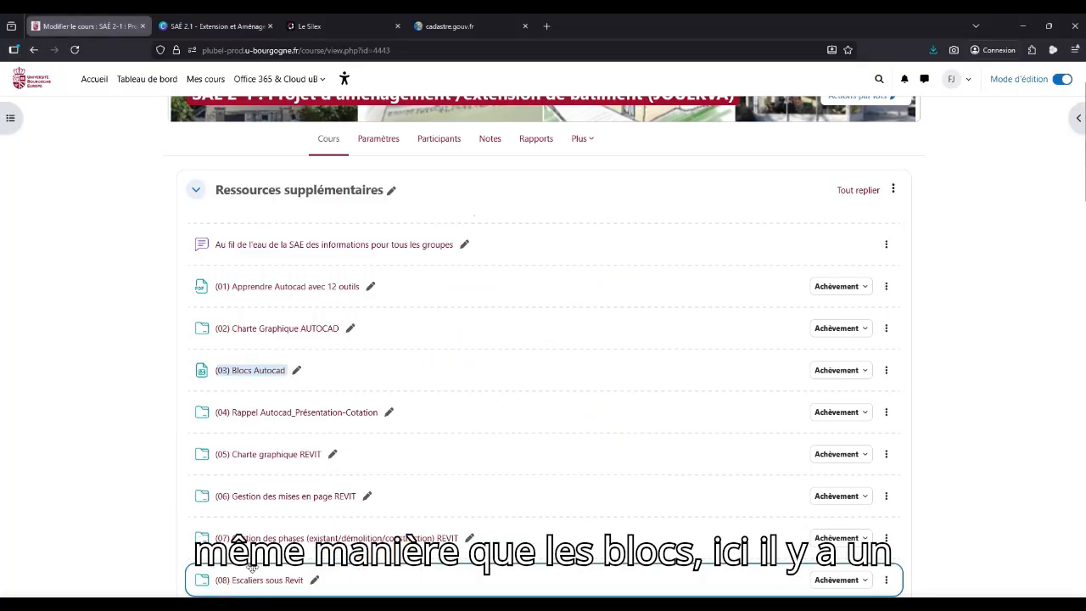
pyautogui.click(272, 333)
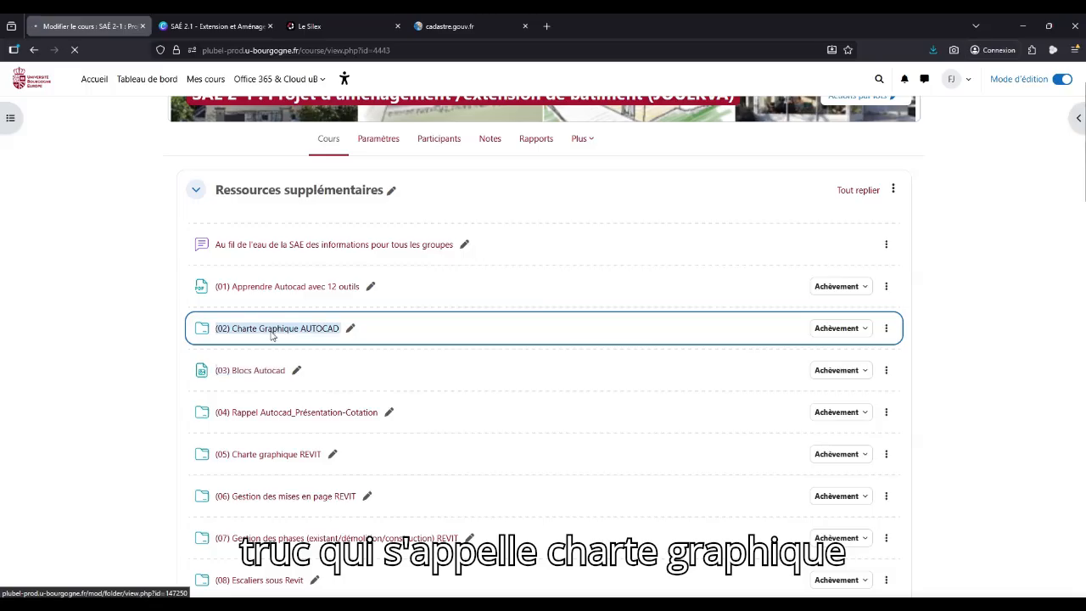
pyautogui.click(345, 335)
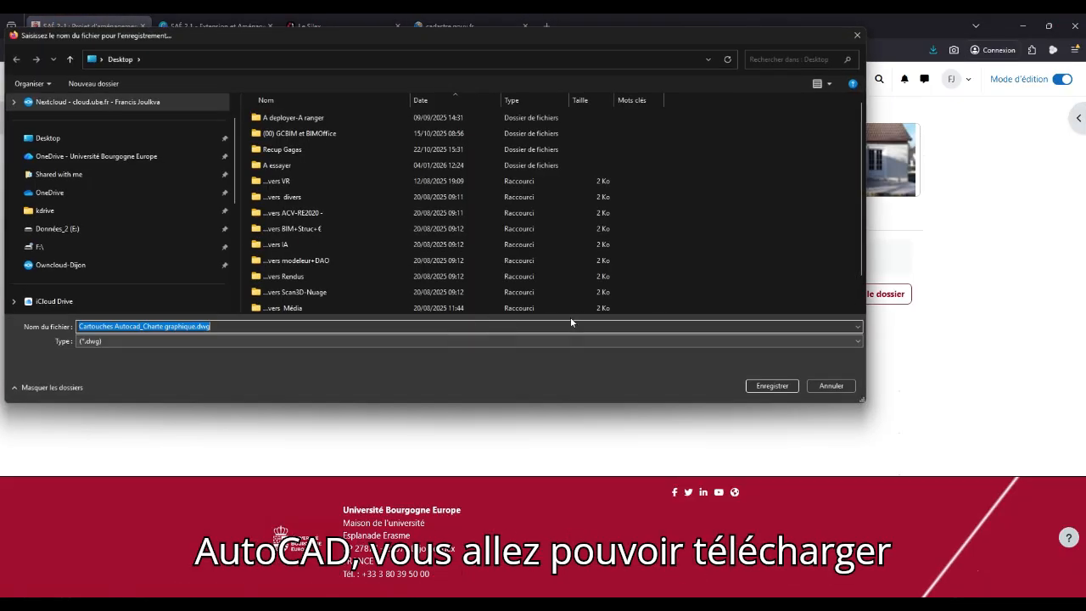
pyautogui.click(772, 384)
# Save LOGO_iut_dijon_auxerre_nevers_gccd.jpg and LOGO_projet_etudiant_gccd.png to the Desktop, replacing the existing copies
pyautogui.click(249, 354)
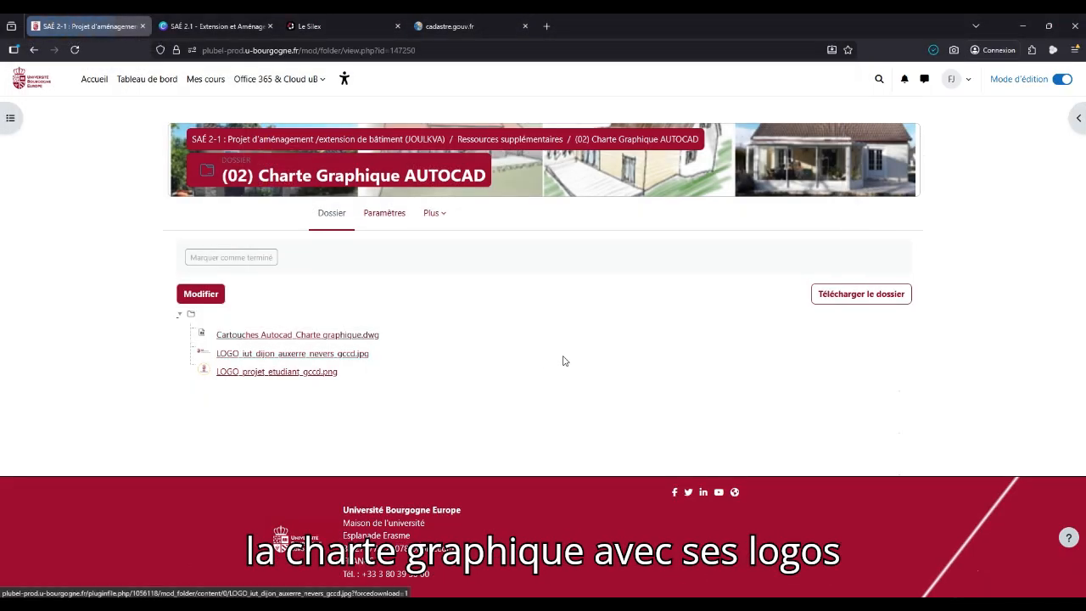
pyautogui.click(772, 385)
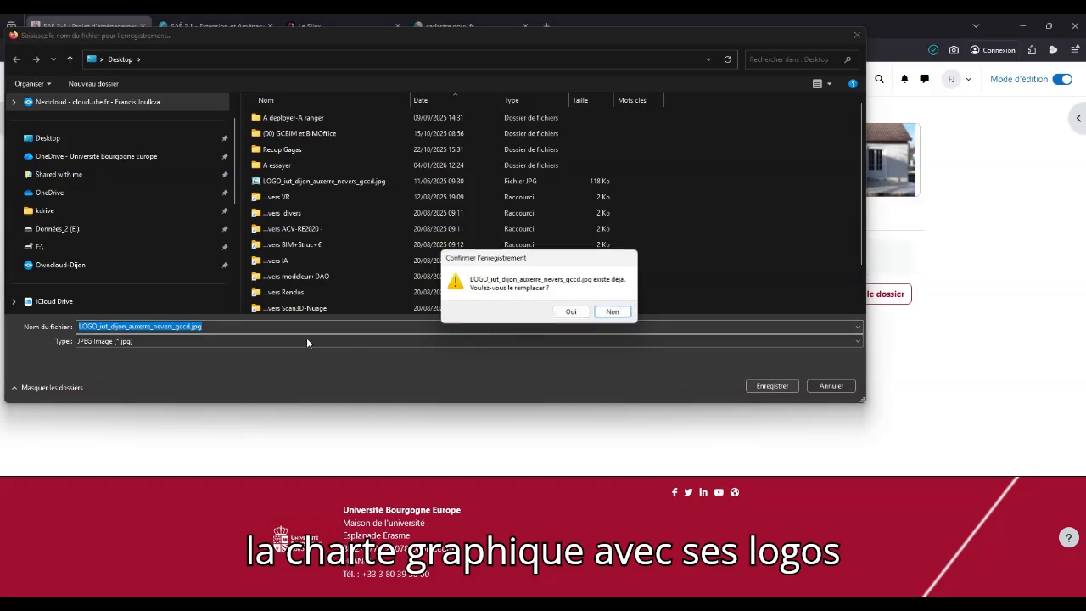
pyautogui.click(570, 312)
pyautogui.click(272, 374)
pyautogui.click(773, 385)
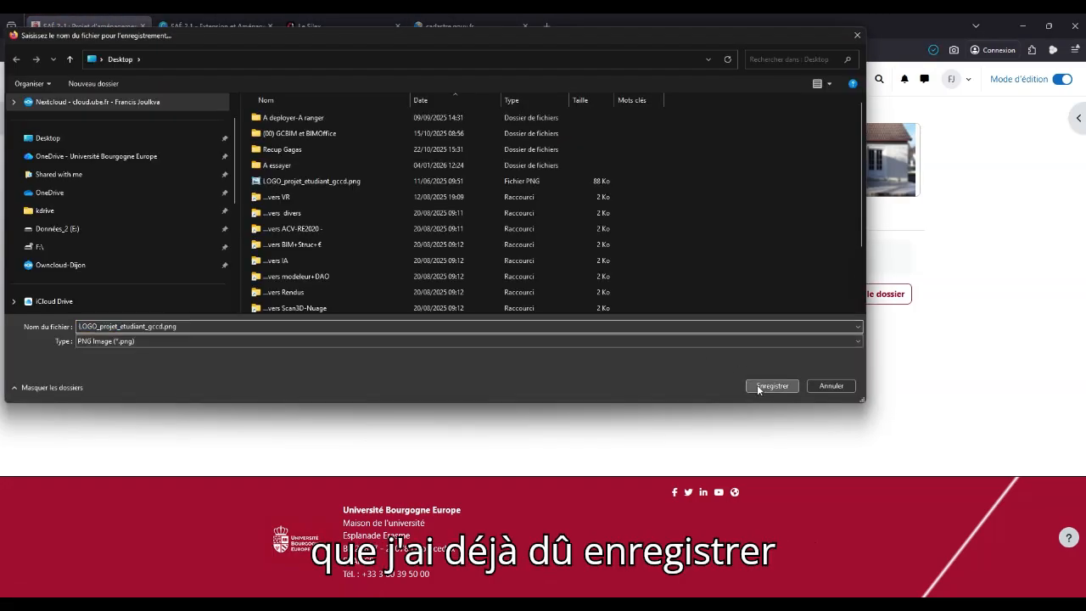
pyautogui.click(571, 311)
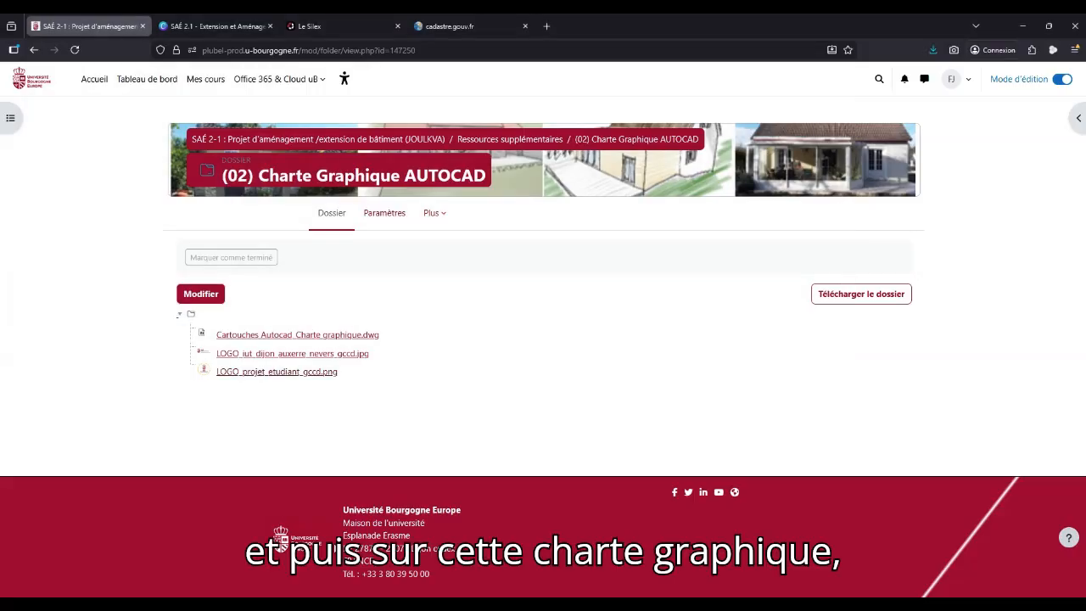
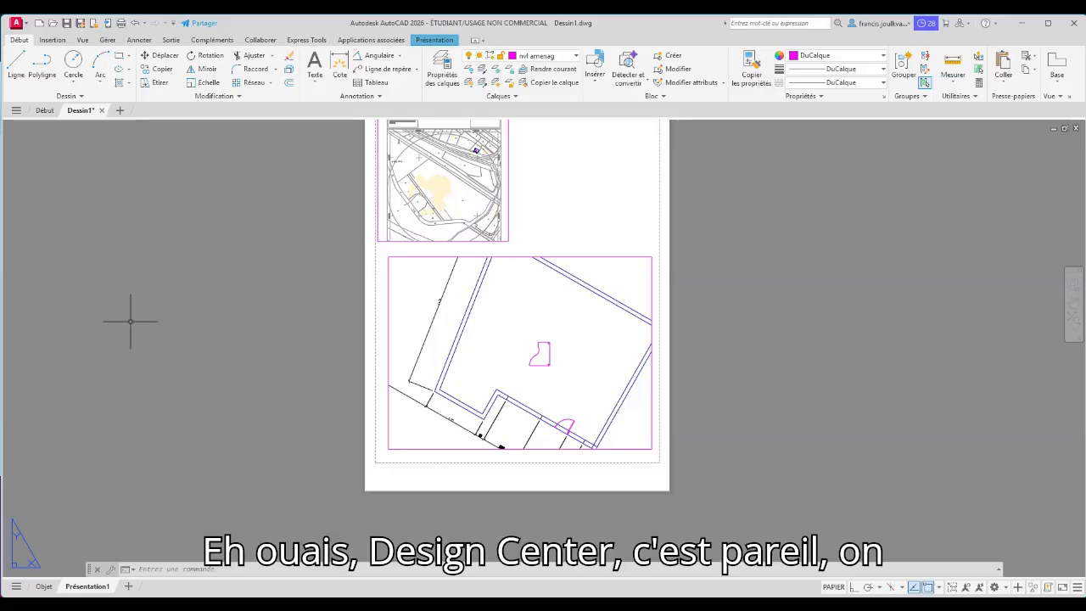
# Reopen DesignCenter in AutoCAD, collapse (03) Blocs Autocad.dwg and list the contents of the Bureau folder
pyautogui.write('DESIGNCENTER')
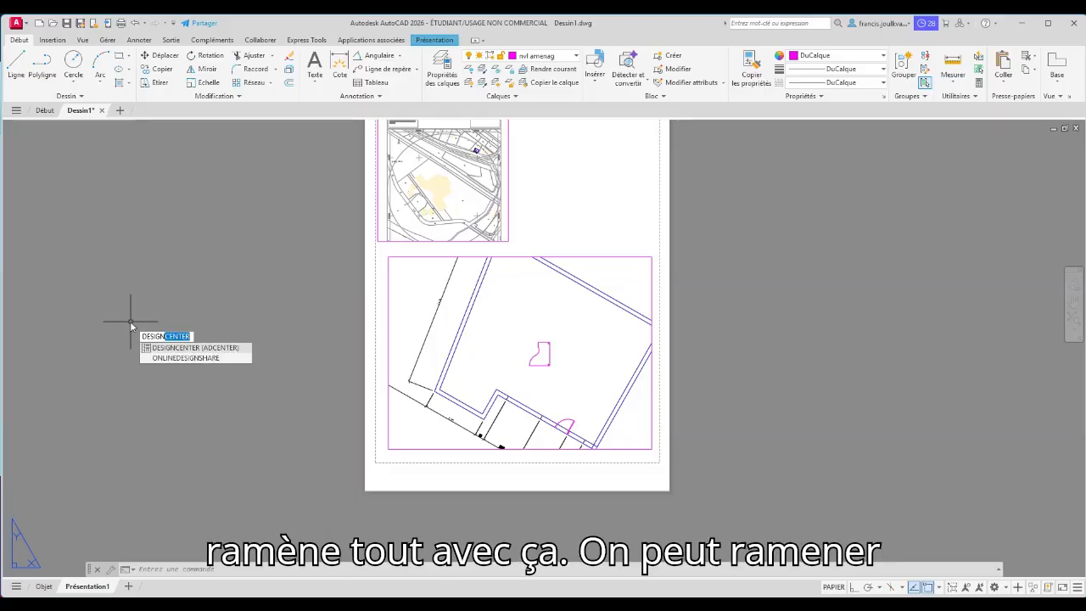
pyautogui.press('Return')
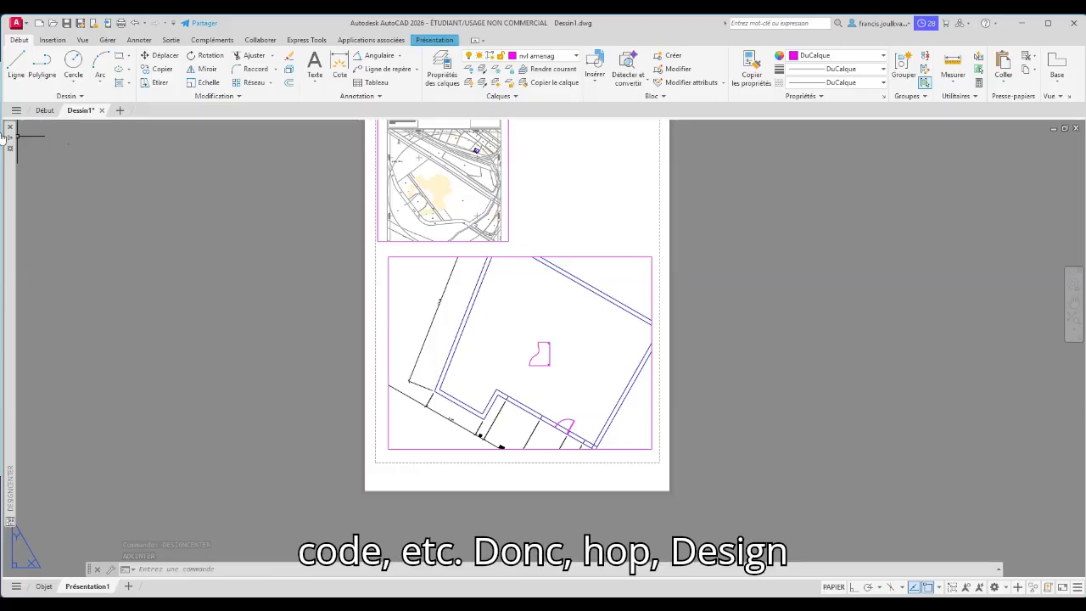
pyautogui.moveTo(8, 138)
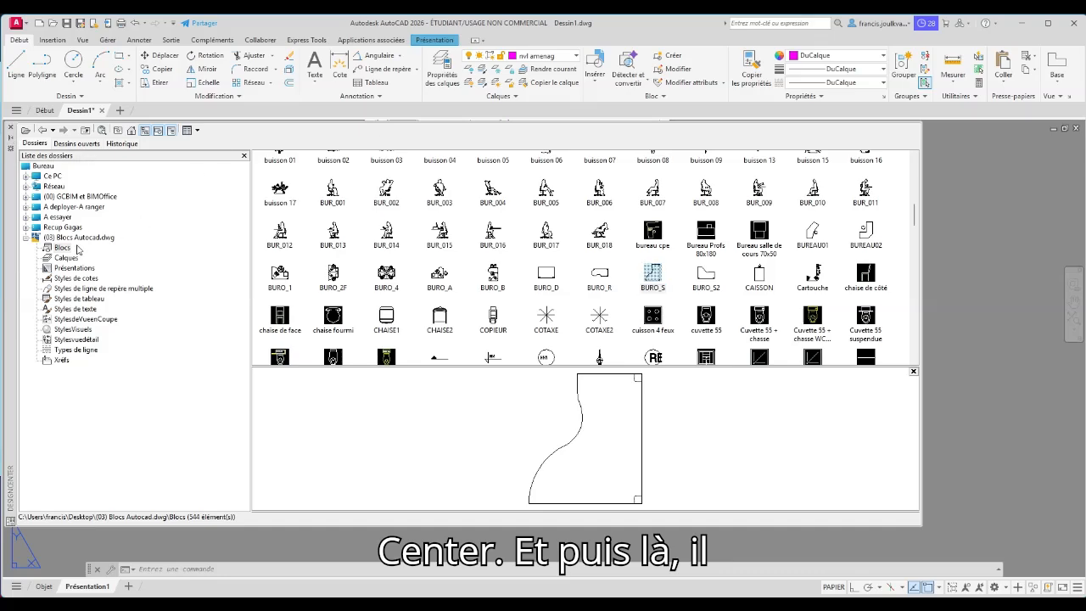
pyautogui.click(28, 238)
pyautogui.click(44, 166)
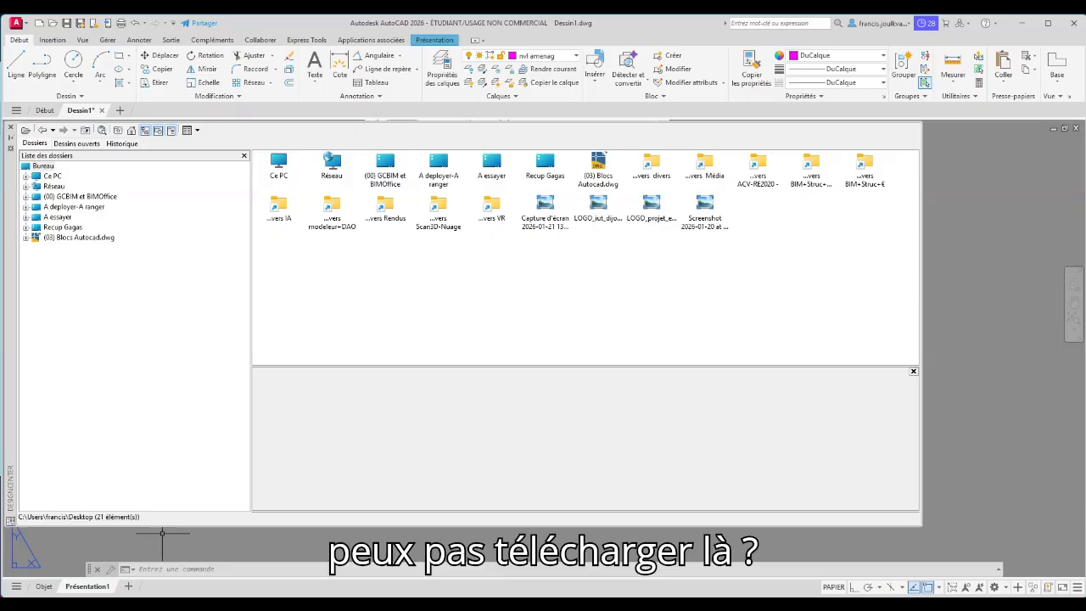
# Switch to the browser and download Cartouches Autocad_Charte graphique.dwg to the Desktop again, replacing the existing file
pyautogui.click(293, 604)
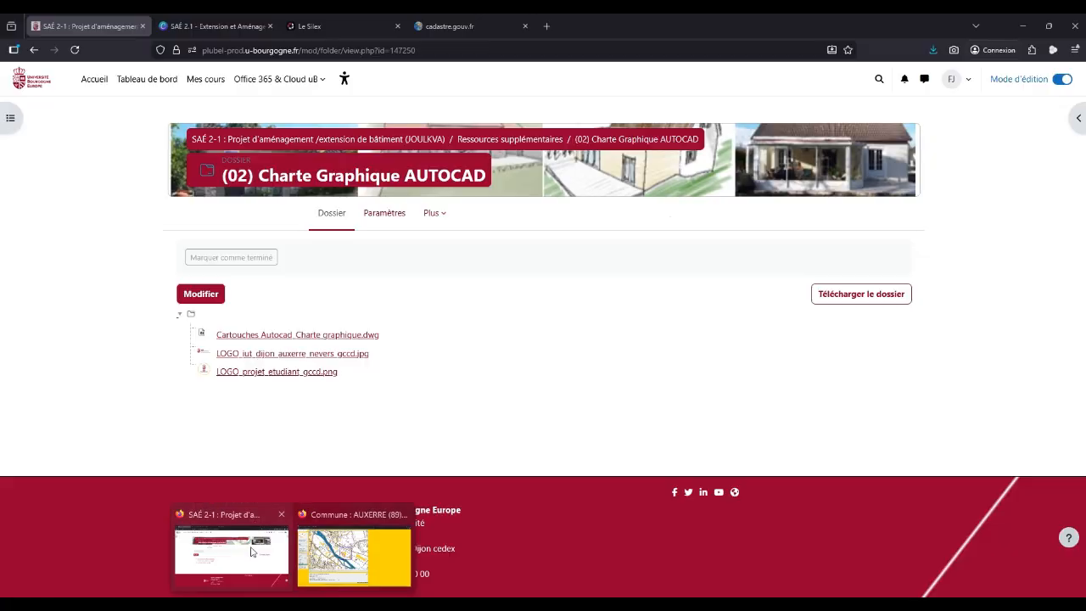
pyautogui.click(252, 552)
pyautogui.click(294, 339)
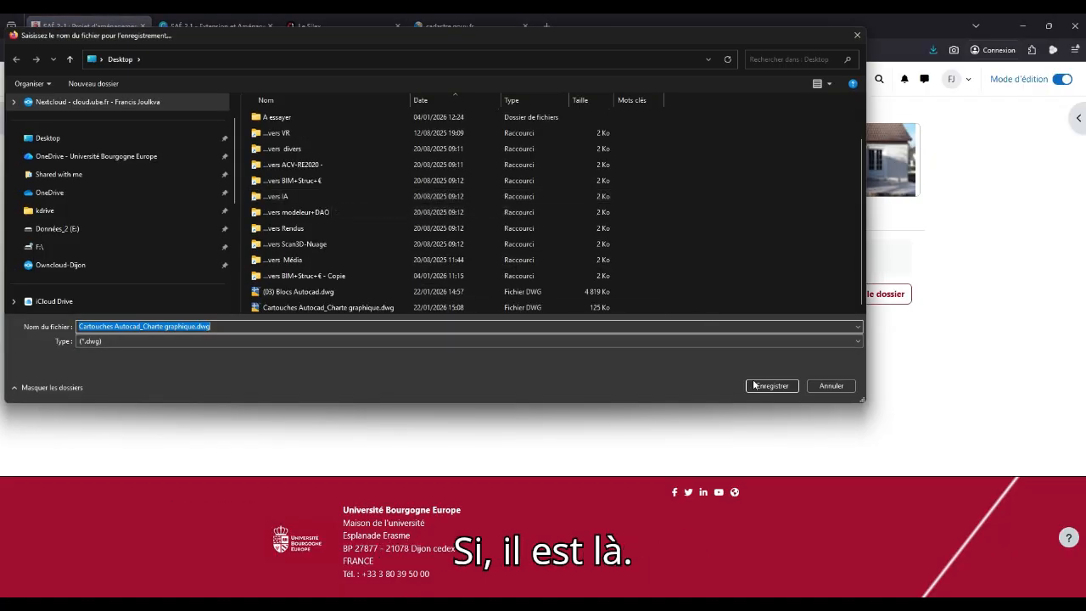
pyautogui.click(768, 385)
pyautogui.click(576, 315)
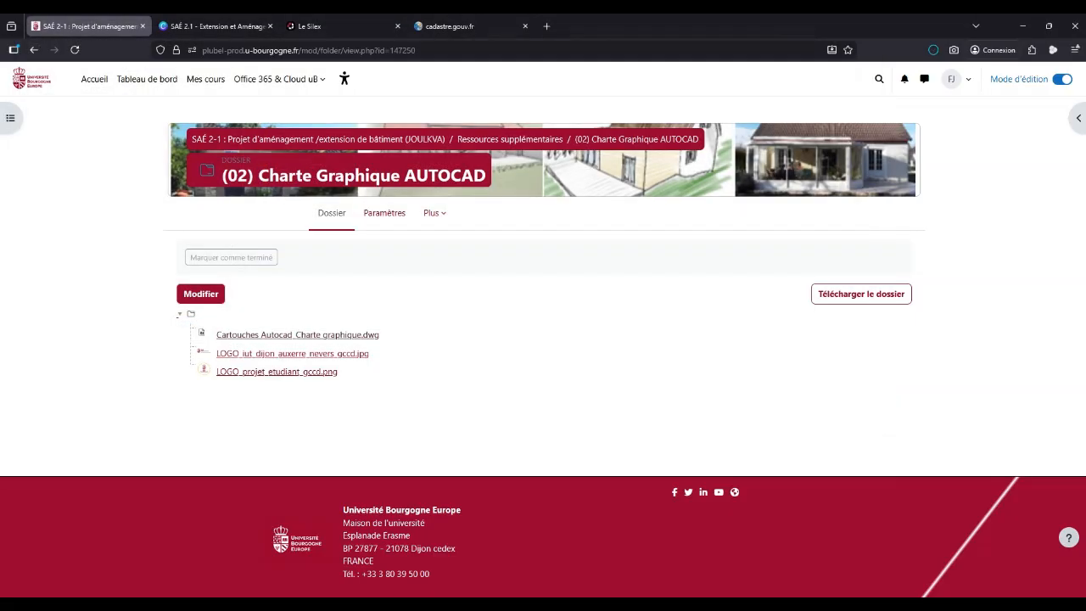
# Switch back to AutoCAD and browse DesignCenter from Ce PC through OS (C:) and Users to the current profile's Desktop folder
pyautogui.click(280, 604)
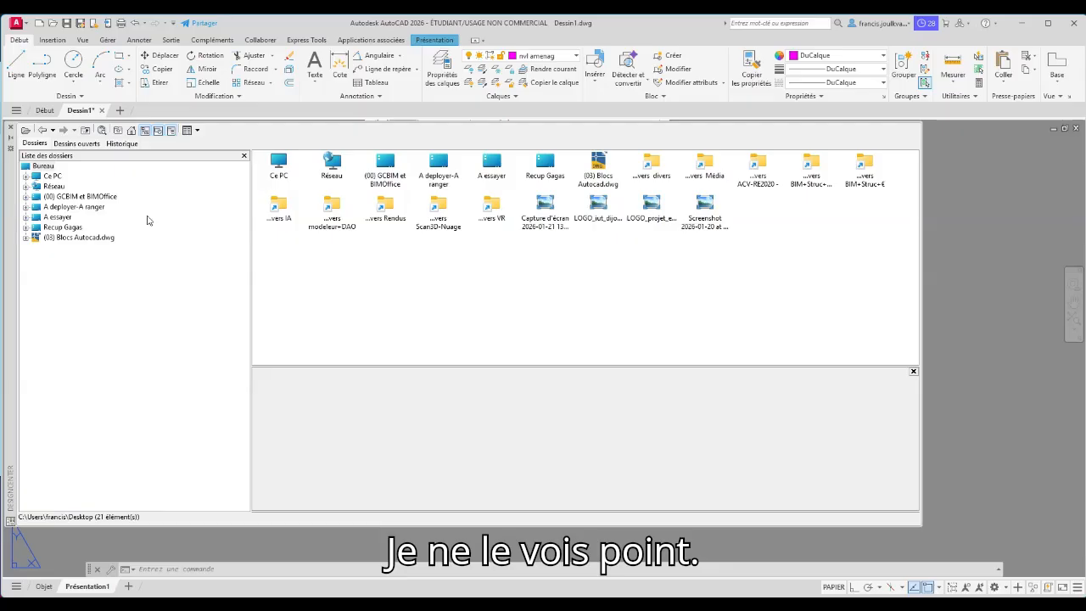
pyautogui.click(26, 176)
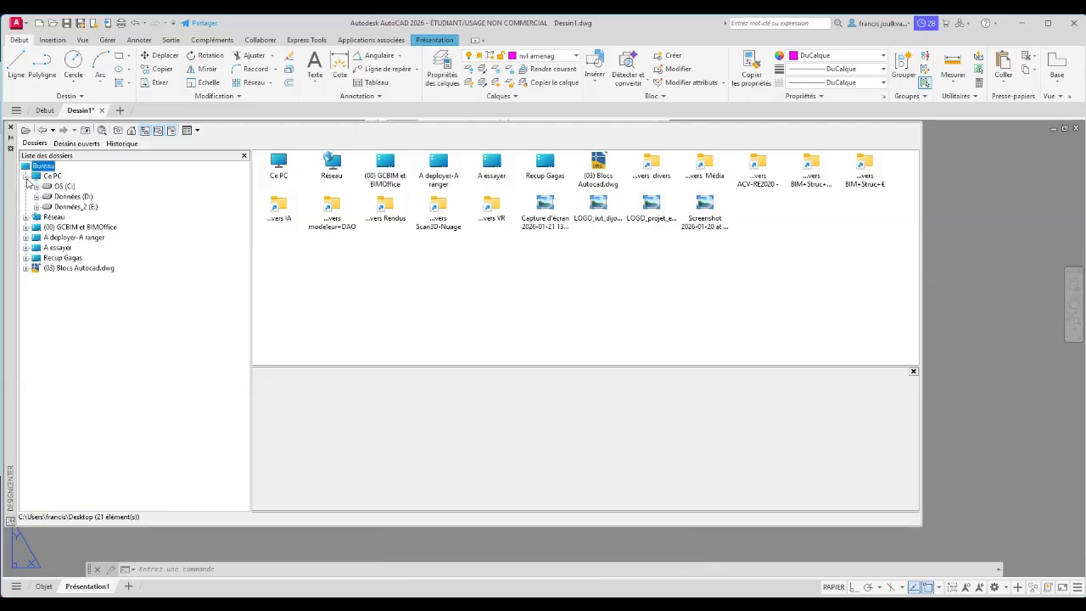
pyautogui.click(36, 187)
pyautogui.scroll(-3, 81, 405)
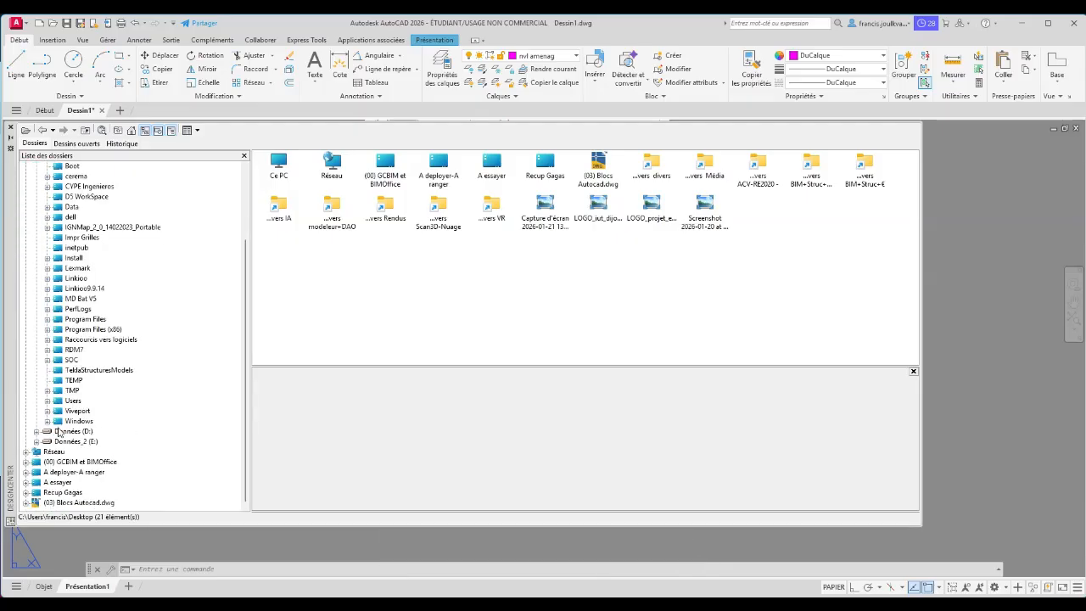
pyautogui.click(48, 401)
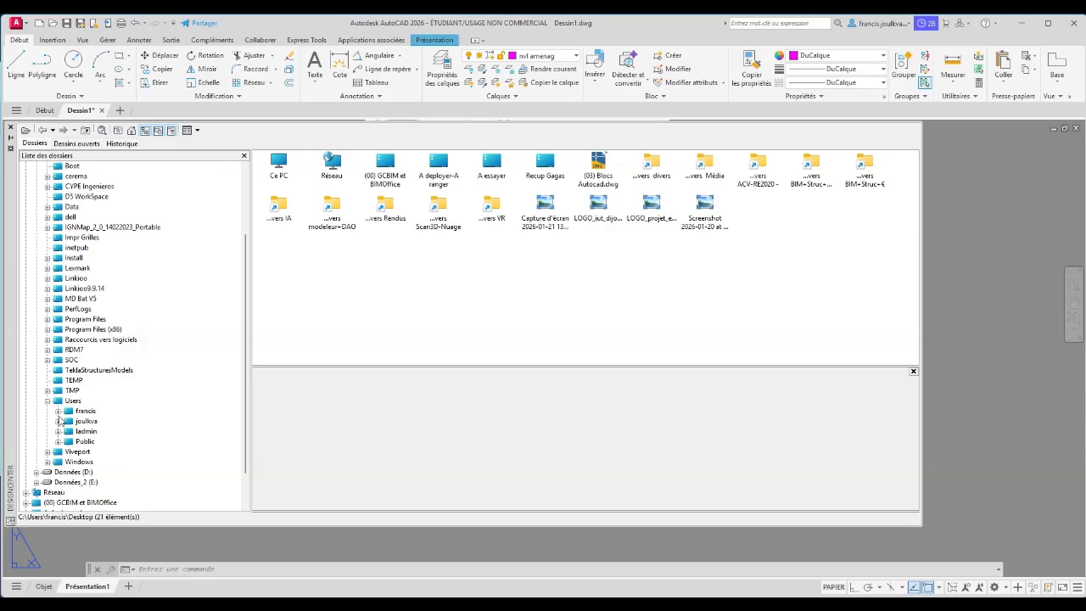
pyautogui.click(58, 412)
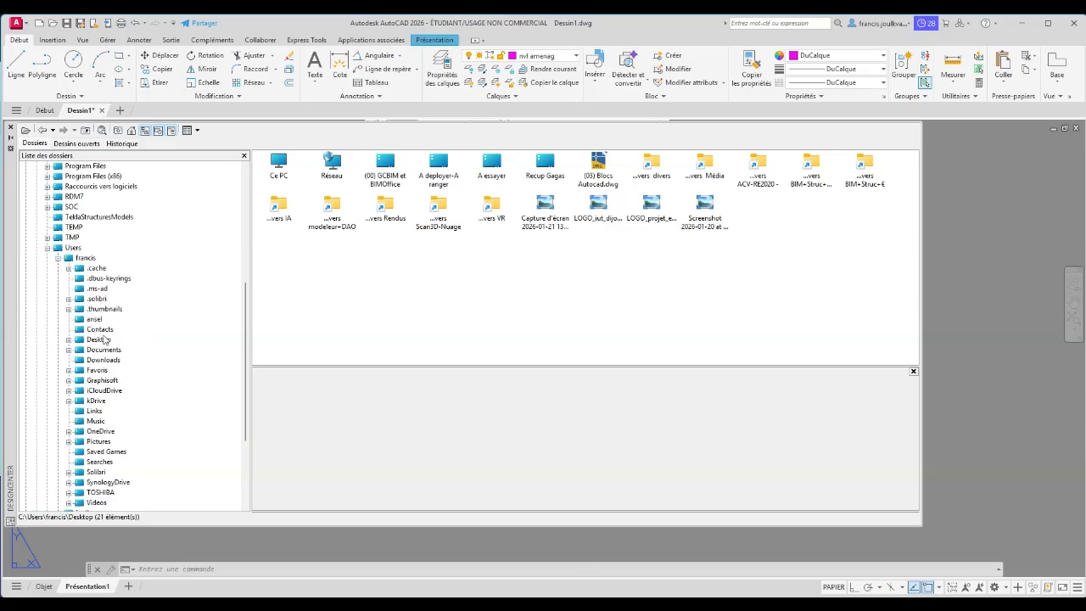
pyautogui.scroll(-2, 104, 340)
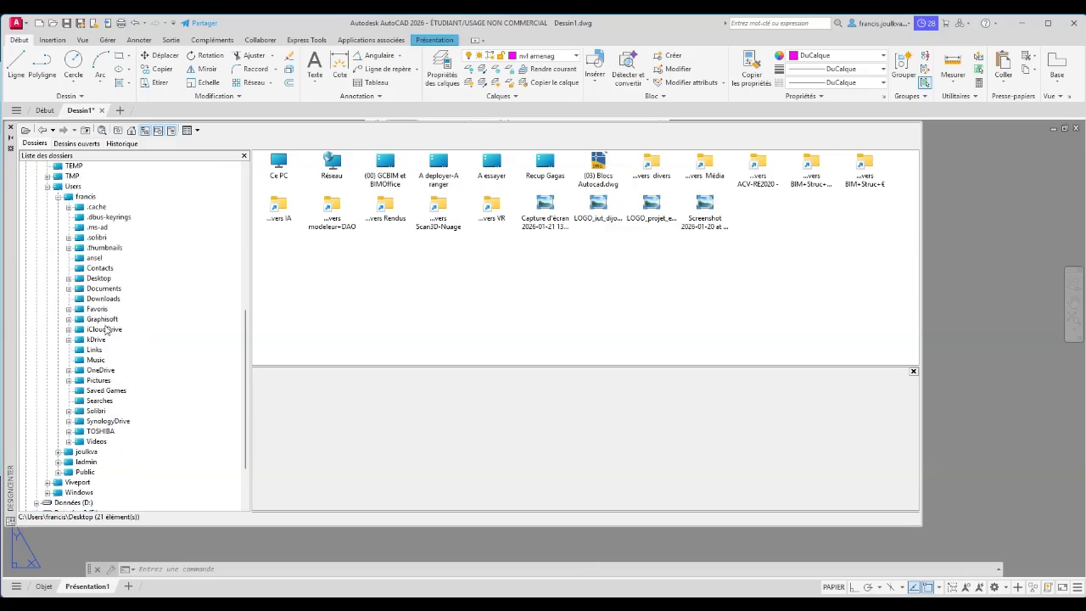
pyautogui.click(95, 280)
# Open Cartouches Autocad_Charte graphique.dwg in DesignCenter and list its Présentations
pyautogui.click(472, 225)
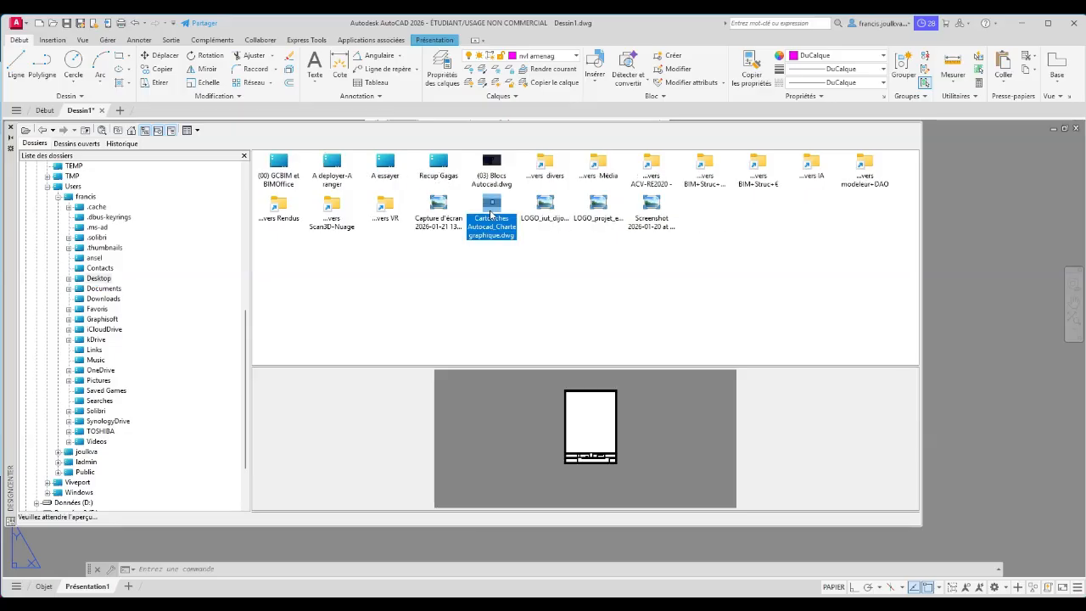
pyautogui.click(492, 169)
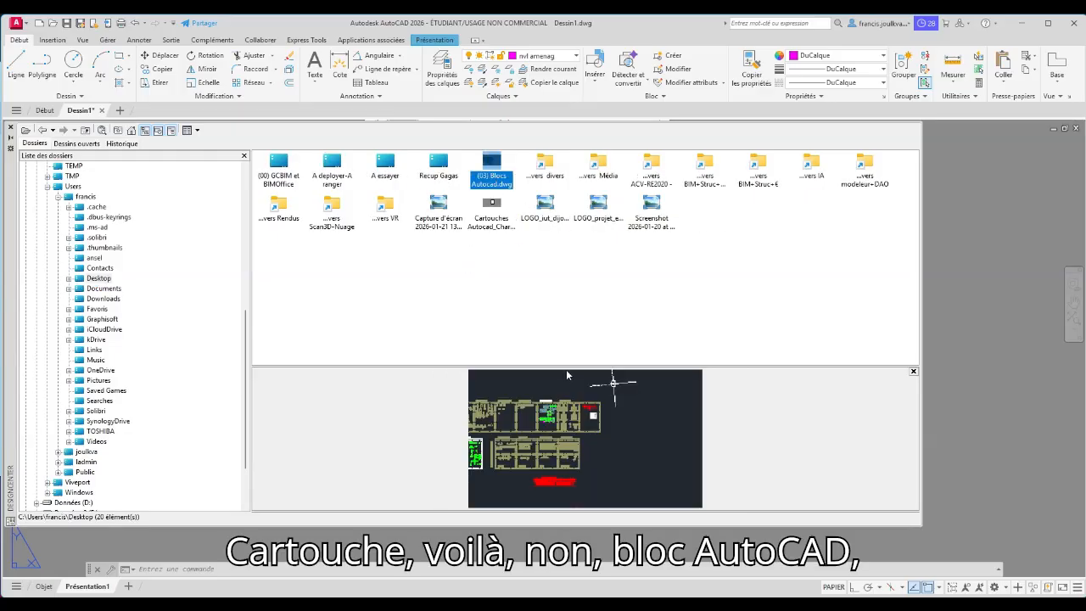
pyautogui.click(501, 231)
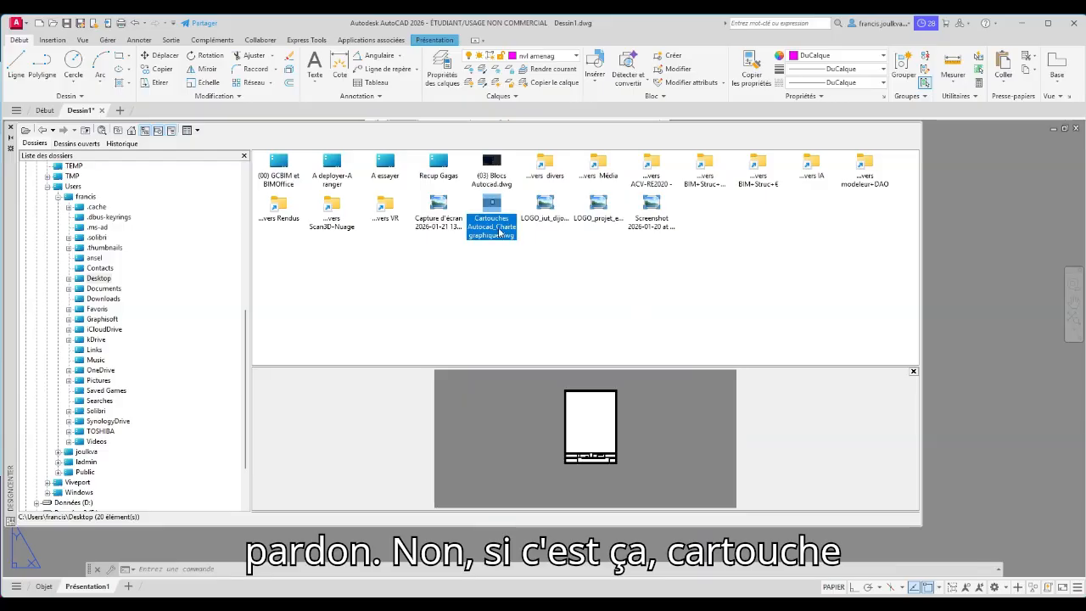
pyautogui.doubleClick(498, 220)
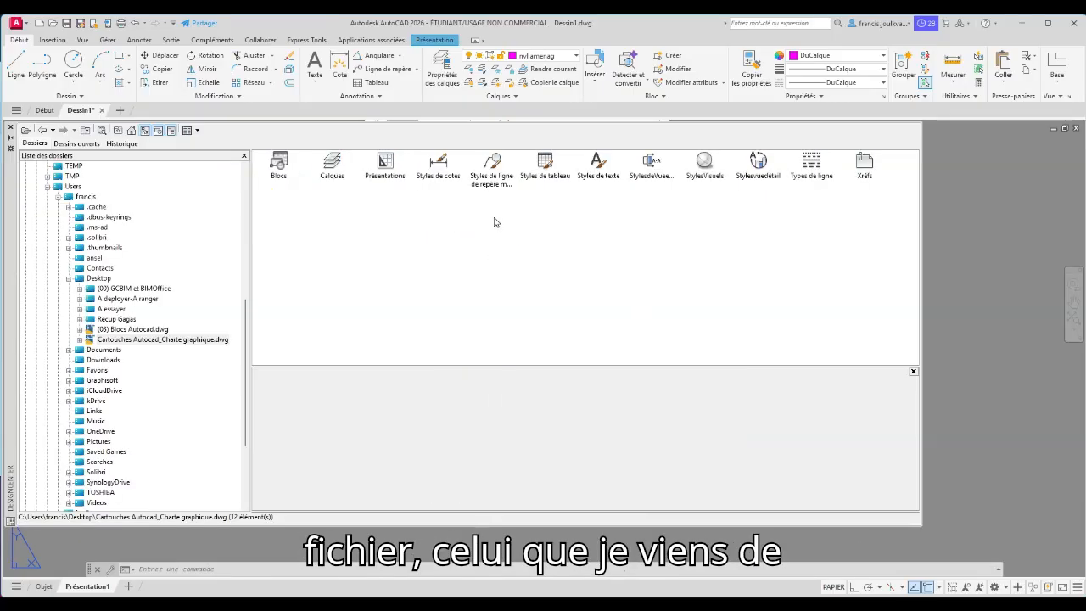
pyautogui.doubleClick(384, 166)
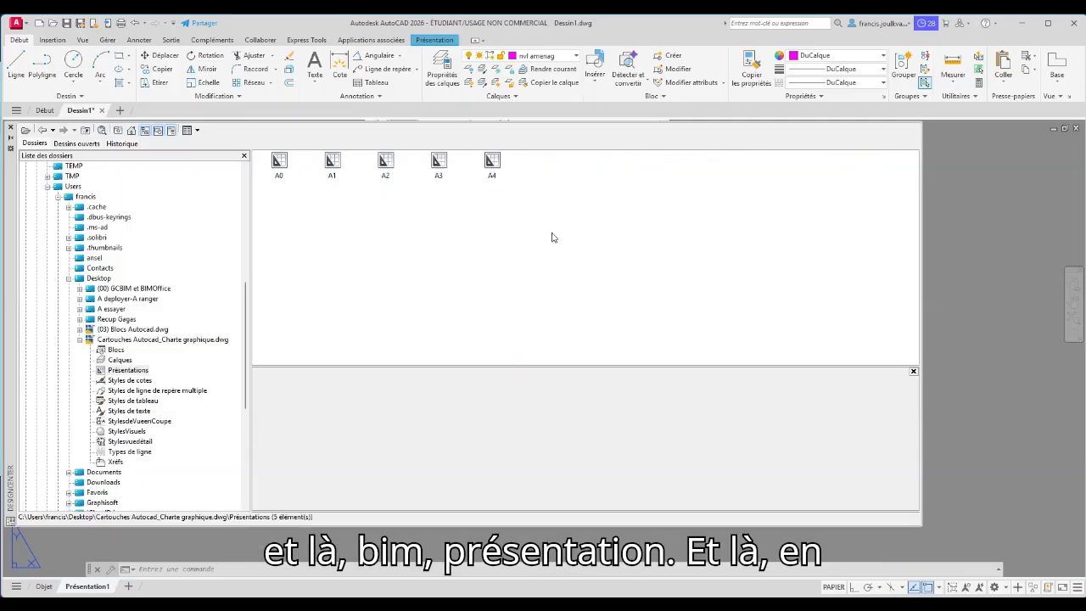
# Try to bring only the A4 layout from the title-block file into the current drawing
pyautogui.moveTo(560, 233); pyautogui.dragTo(269, 151)
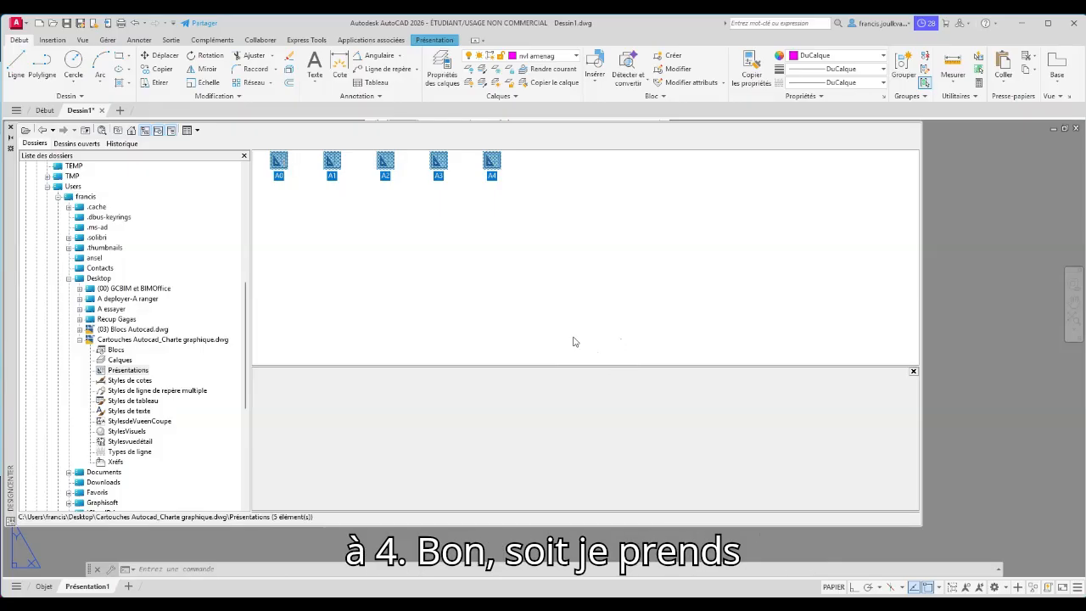
pyautogui.click(458, 258)
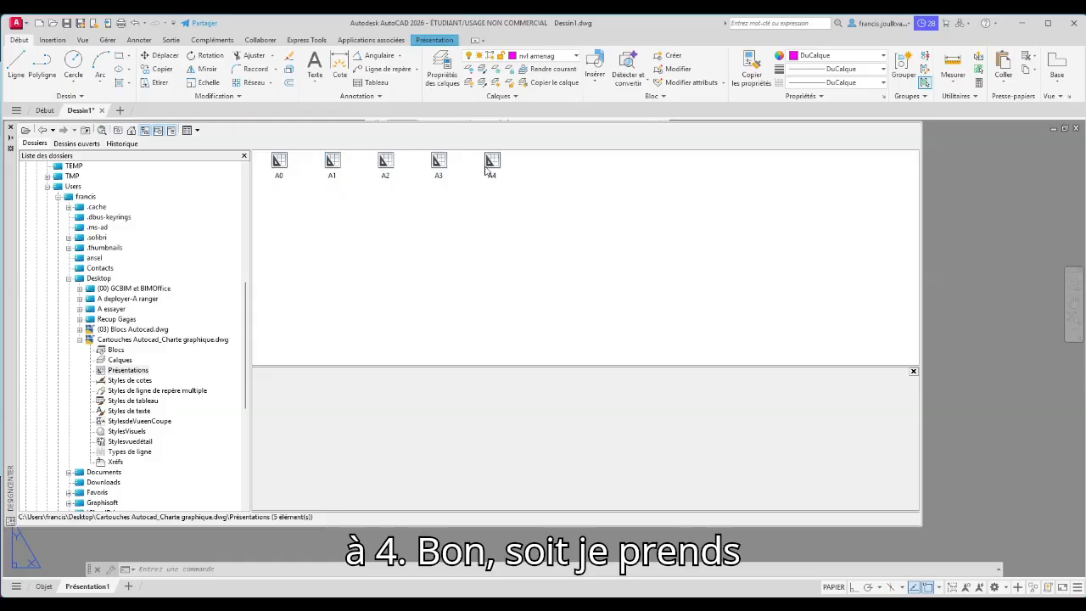
pyautogui.moveTo(487, 169); pyautogui.dragTo(400, 576)
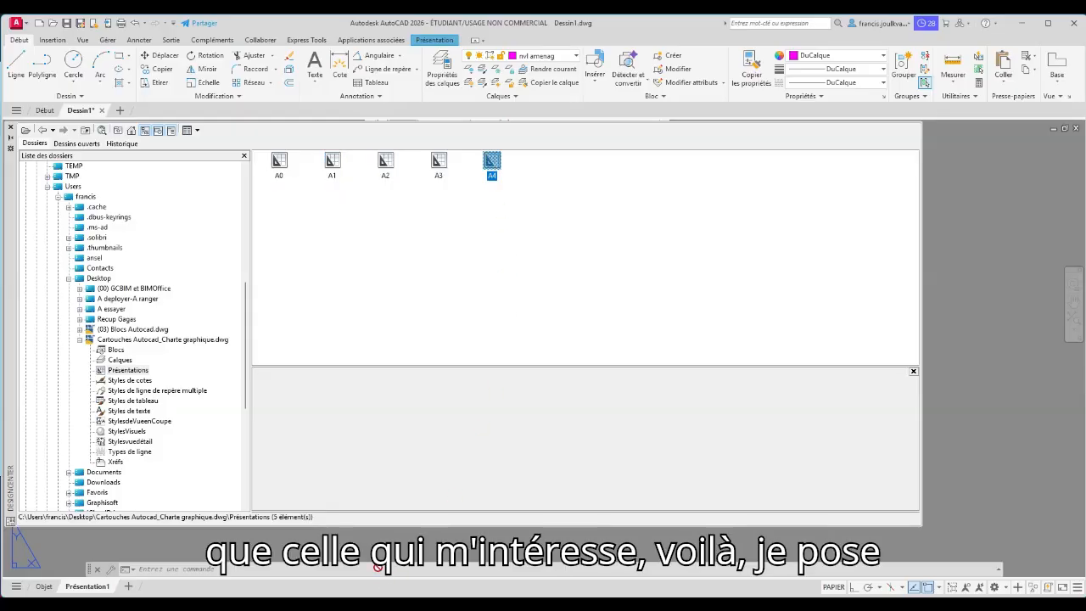
pyautogui.moveTo(158, 592); pyautogui.dragTo(158, 586)
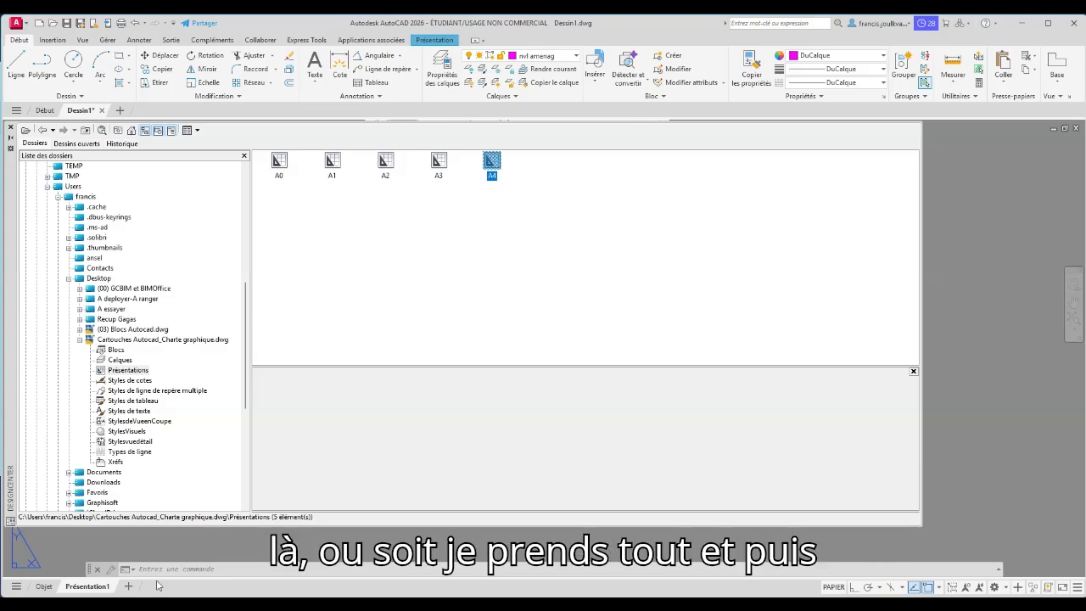
# Add all the layouts A0 to A4 from the title-block file to the current drawing and close DesignCenter
pyautogui.moveTo(551, 195); pyautogui.dragTo(122, 552)
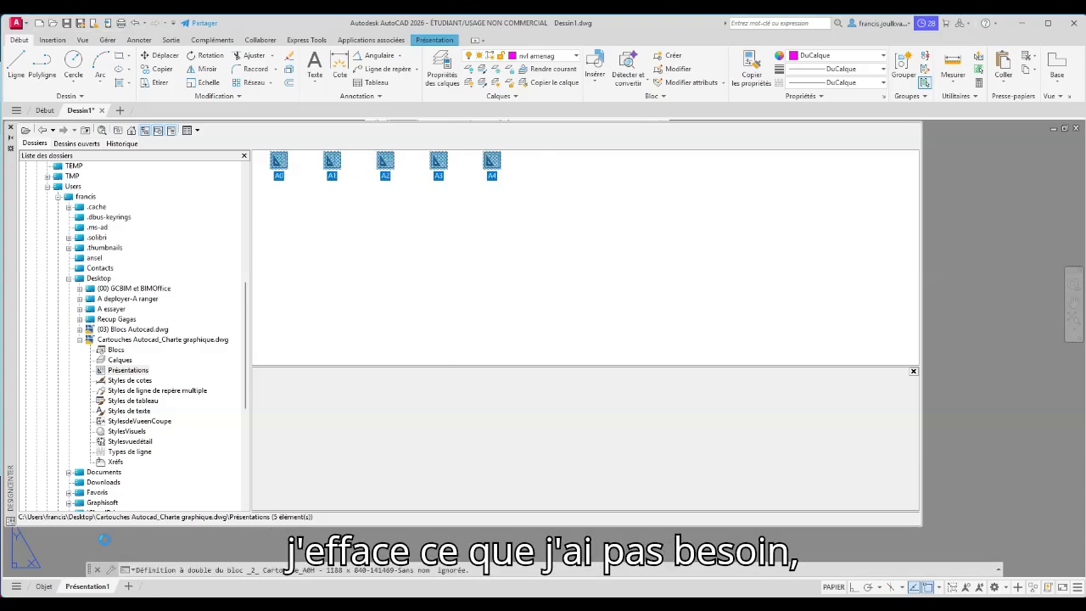
pyautogui.click(9, 129)
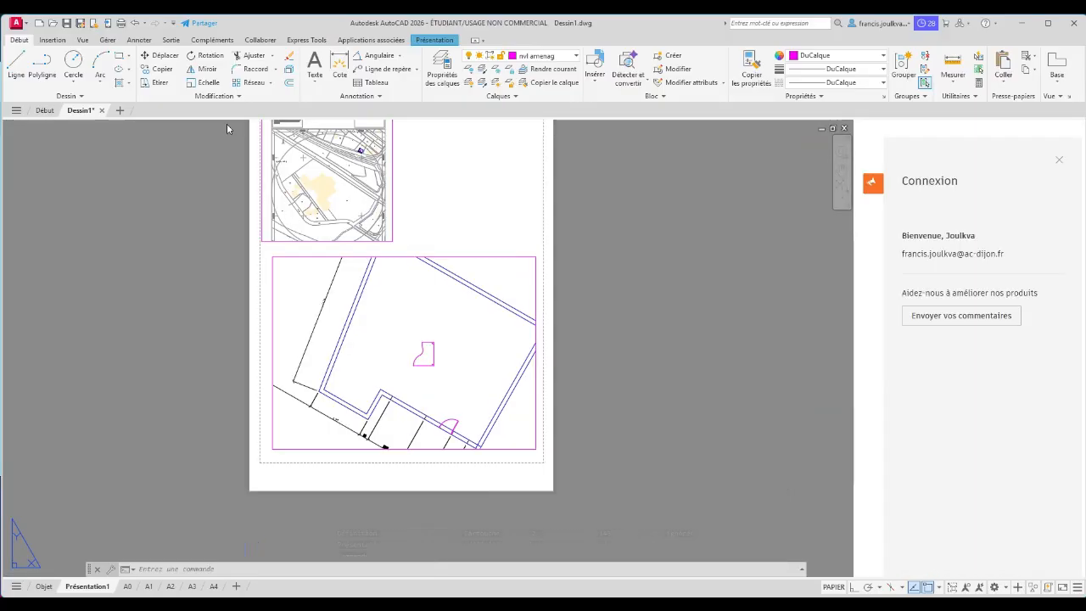
pyautogui.click(224, 125)
# Examine the title block on each imported layout, from A0 through A1, A2 and A3 to A4
pyautogui.click(127, 586)
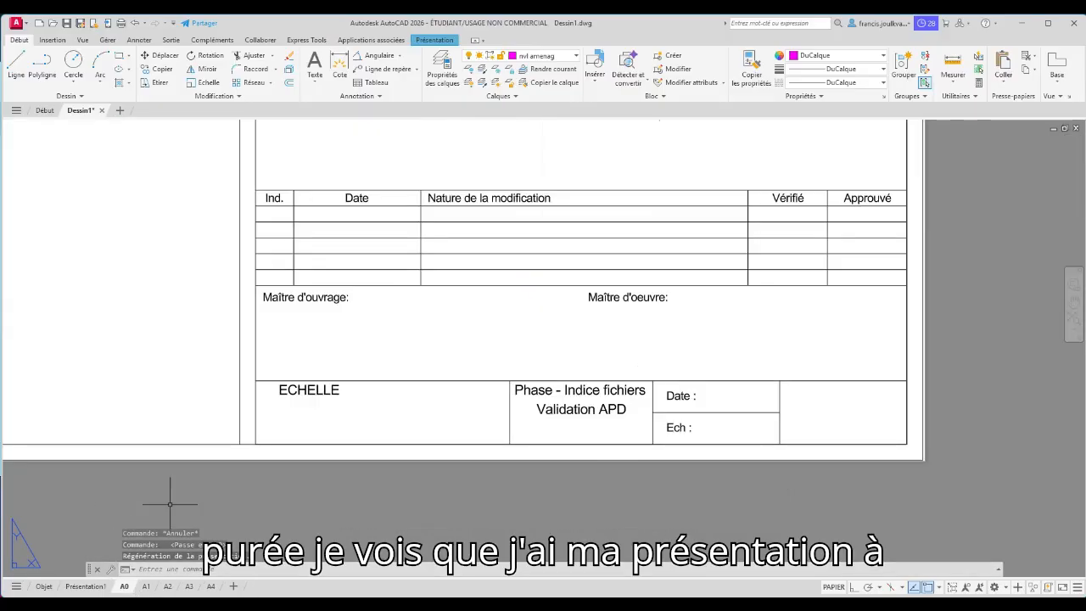
pyautogui.scroll(-5, 271, 405)
pyautogui.moveTo(272, 405); pyautogui.dragTo(431, 417, button='middle')
pyautogui.click(146, 587)
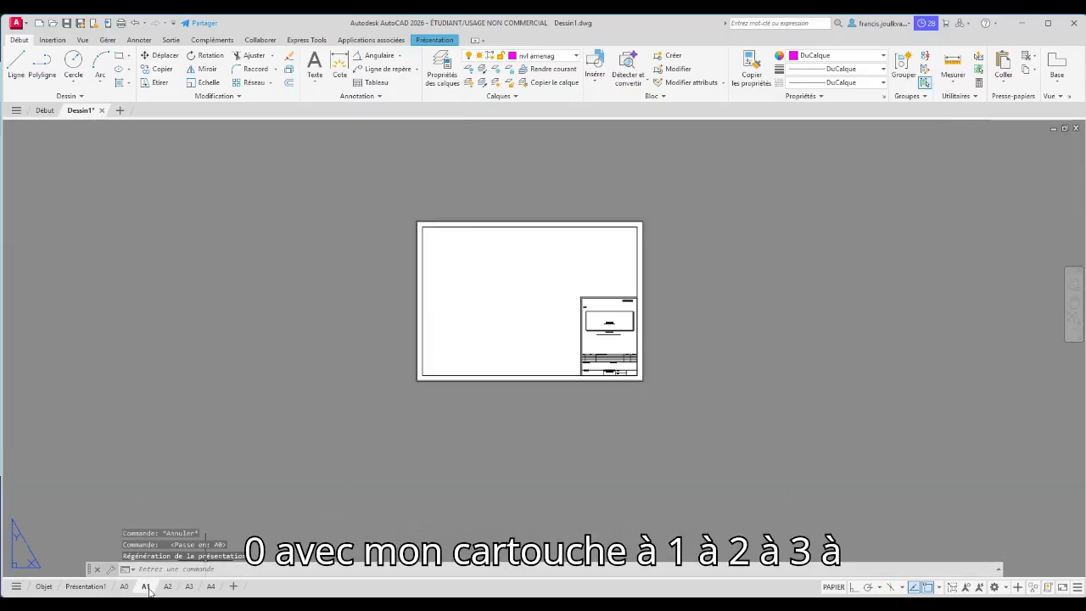
pyautogui.click(168, 587)
pyautogui.click(189, 586)
pyautogui.click(211, 586)
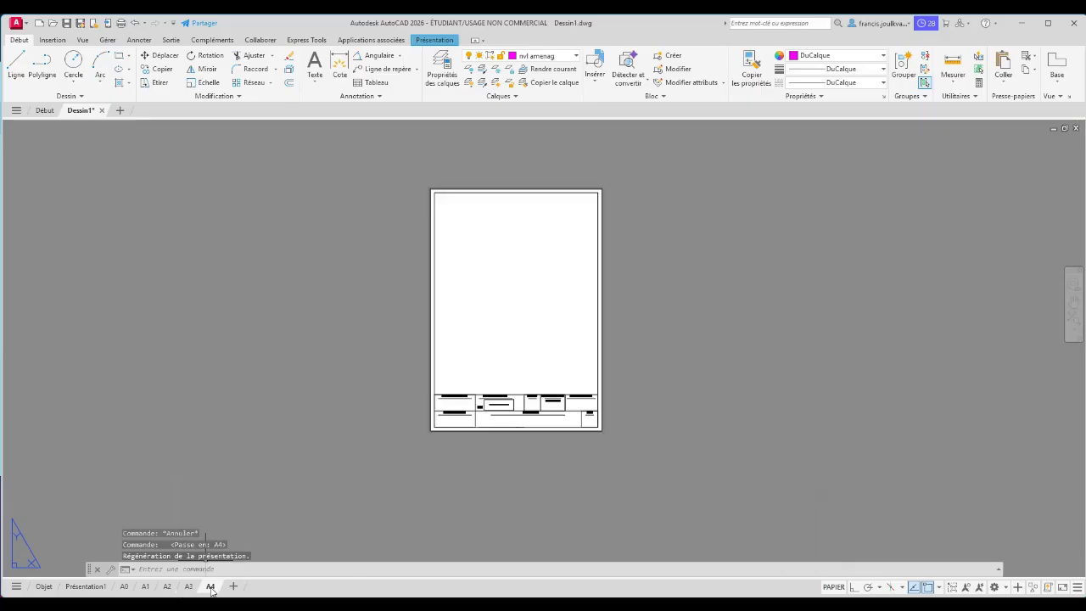
# Cut both viewports, the cadastral plan and the building plan, from the Présentation1 layout
pyautogui.click(85, 586)
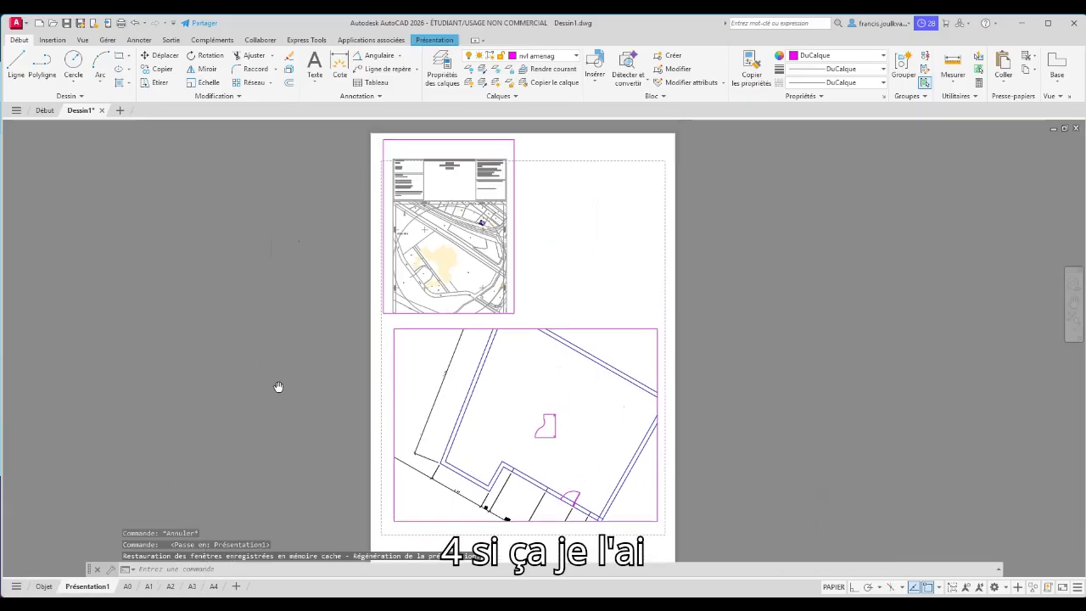
pyautogui.scroll(-2, 265, 280)
pyautogui.moveTo(287, 173); pyautogui.dragTo(512, 440)
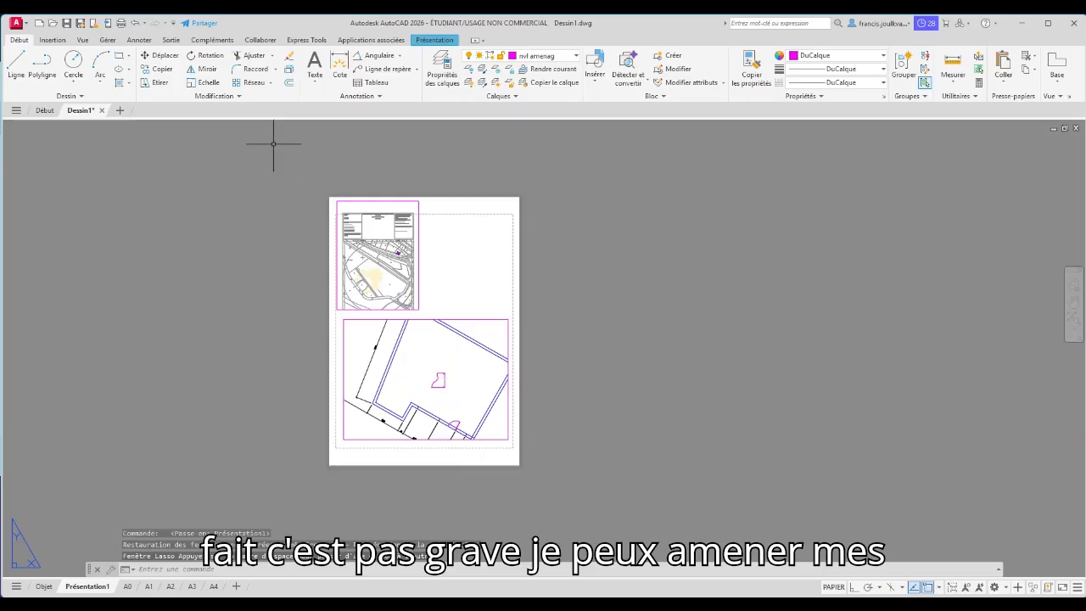
pyautogui.click(272, 143)
pyautogui.click(552, 479)
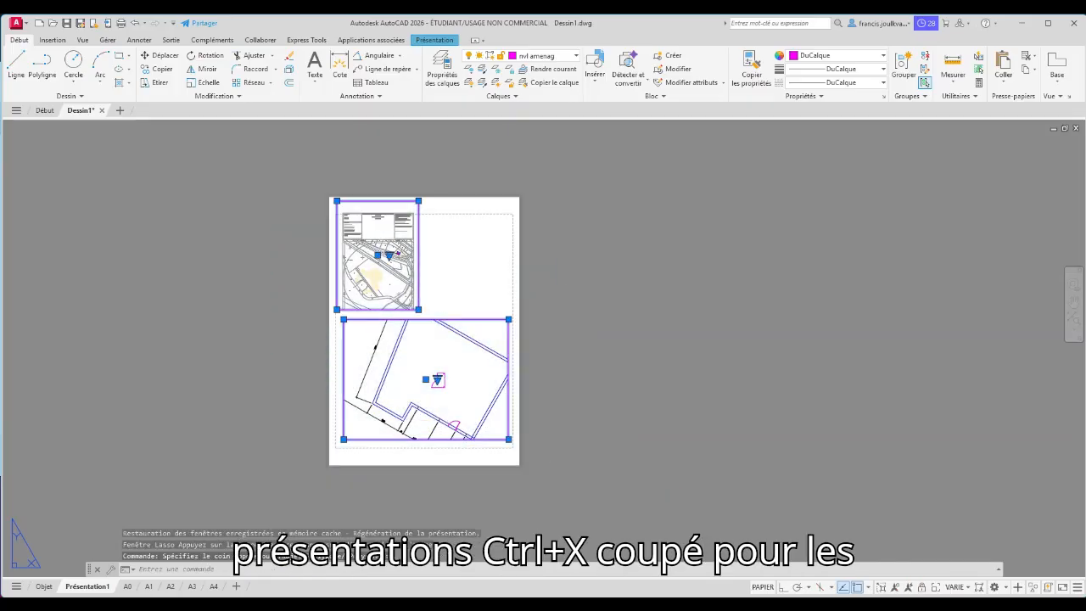
pyautogui.hotkey('ctrl', 'x')
# Paste the two cut viewports onto the A4 layout, inside the sheet frame
pyautogui.click(210, 586)
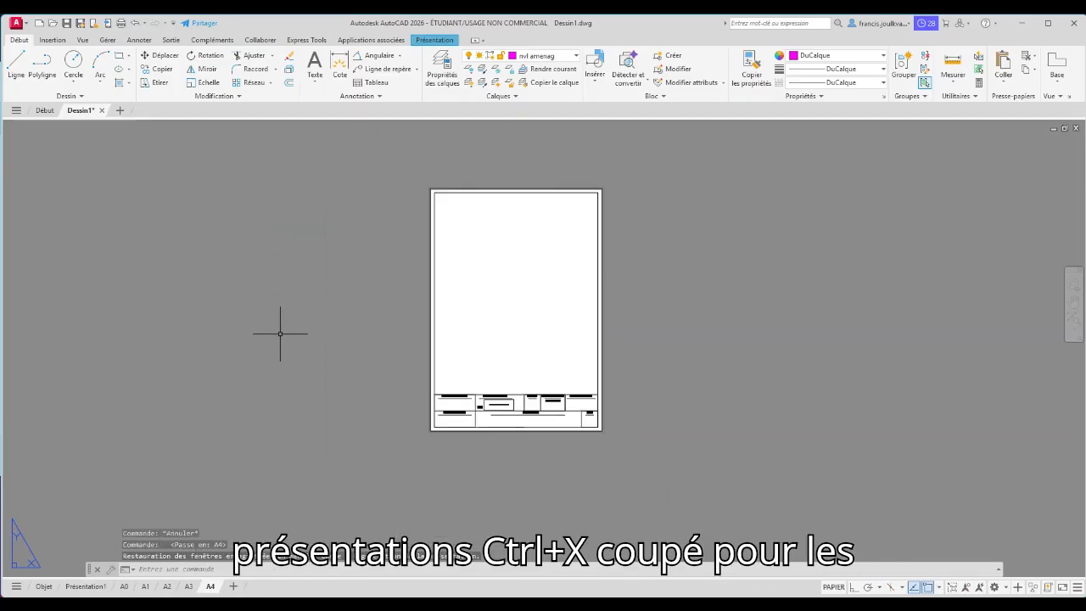
pyautogui.hotkey('ctrl', 'v')
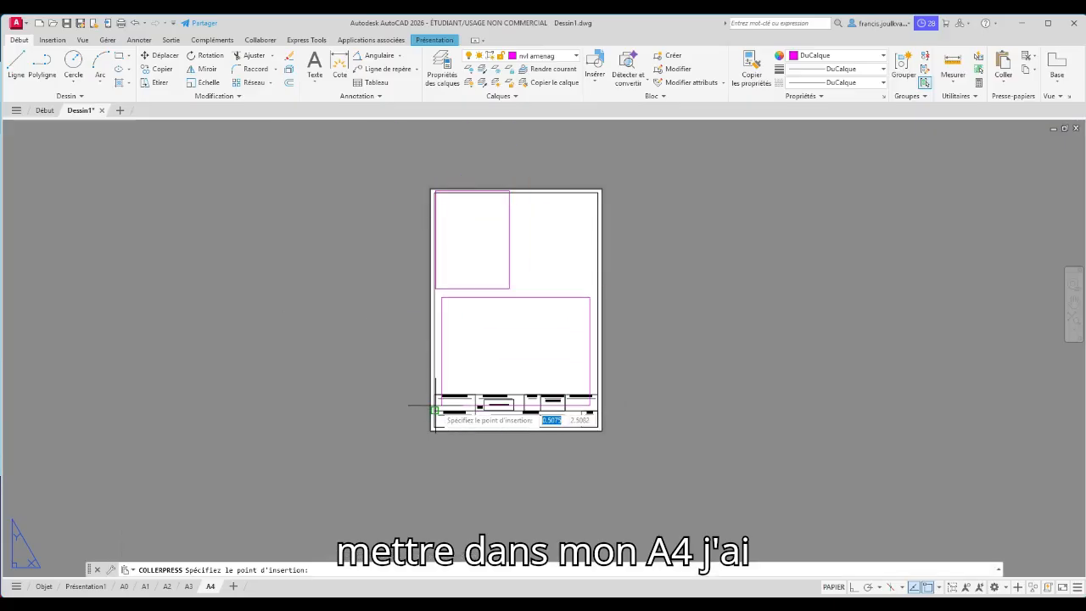
pyautogui.click(435, 414)
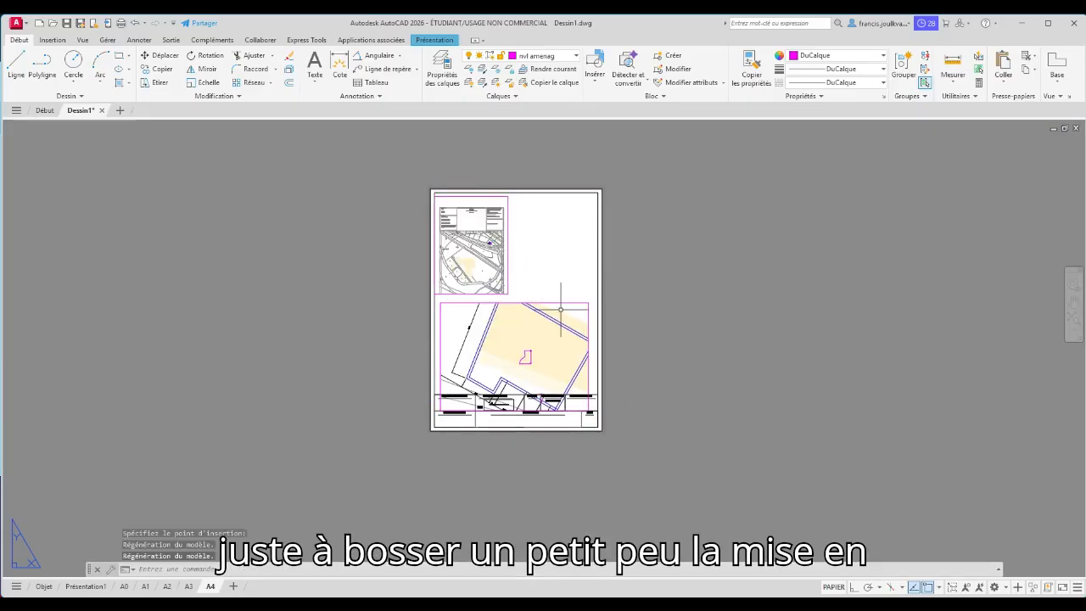
pyautogui.press('Escape')
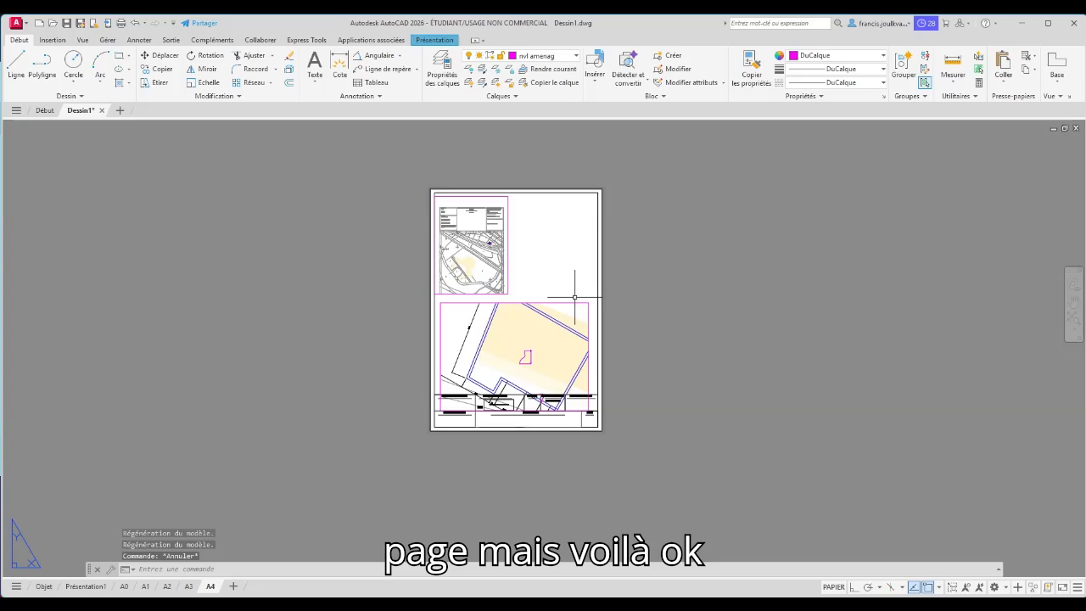
pyautogui.moveTo(339, 543); pyautogui.dragTo(339, 487, button='middle')
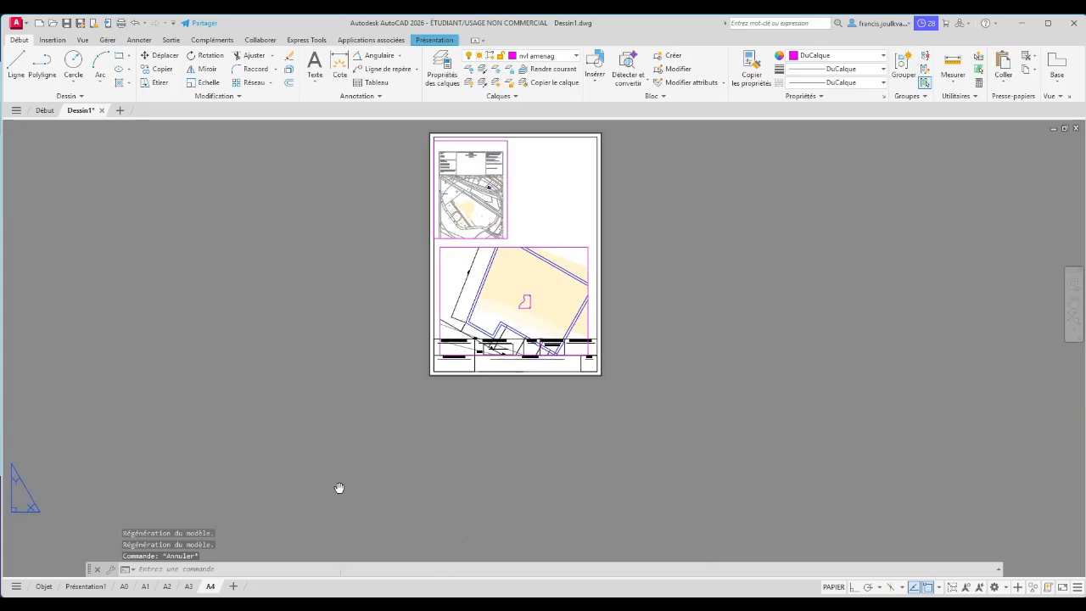
# Paste the viewports onto the A3 layout and delete the cadastral one, keeping only the building-plan viewport
pyautogui.click(188, 586)
pyautogui.scroll(2, 438, 314)
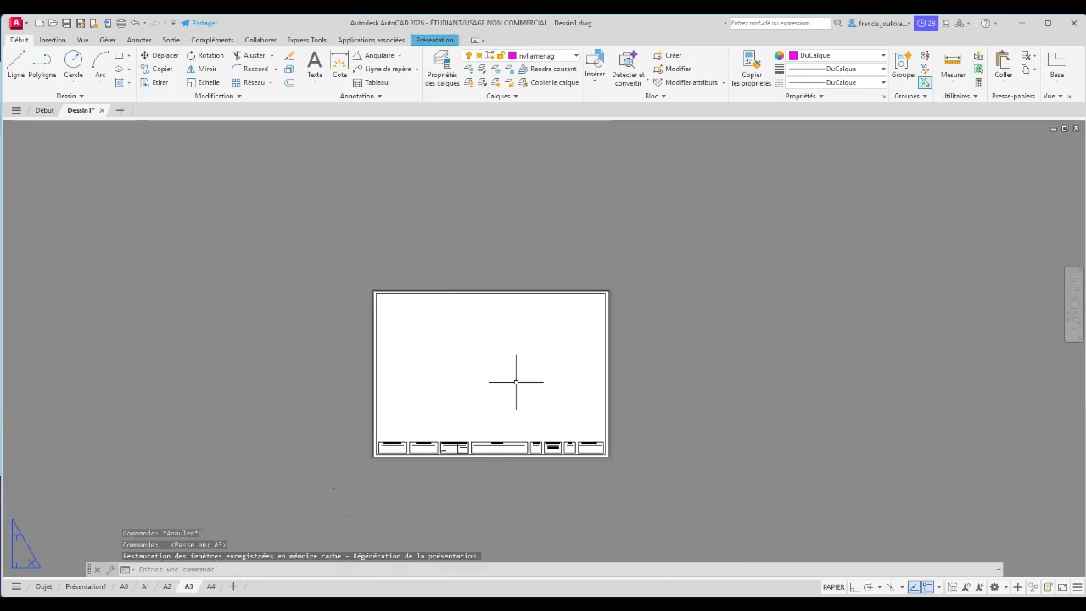
pyautogui.hotkey('ctrl', 'v')
pyautogui.click(455, 235)
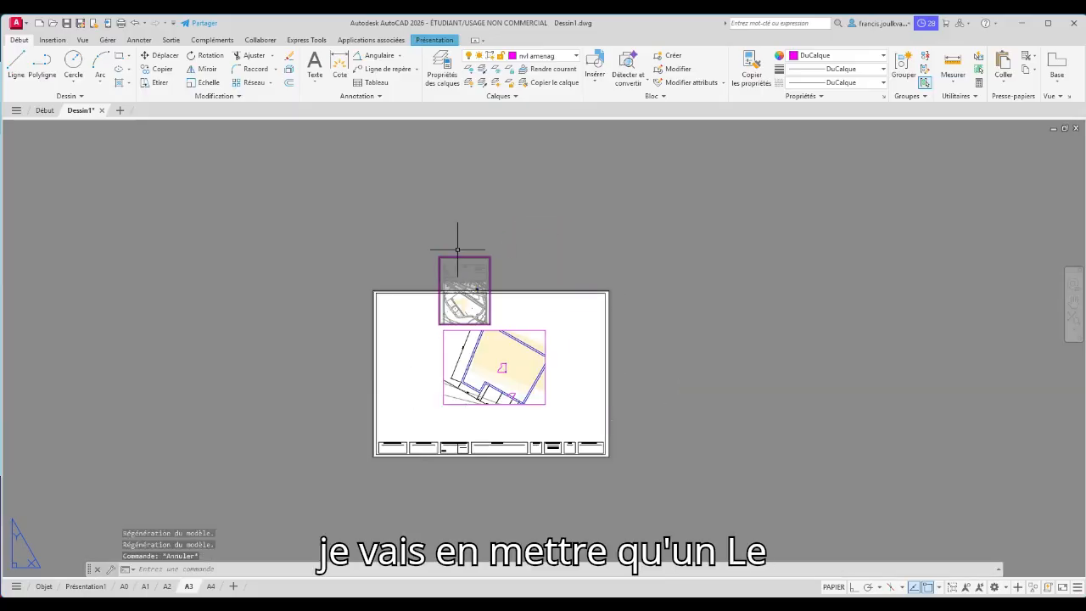
pyautogui.click(420, 285)
pyautogui.press('Delete')
pyautogui.press('Escape')
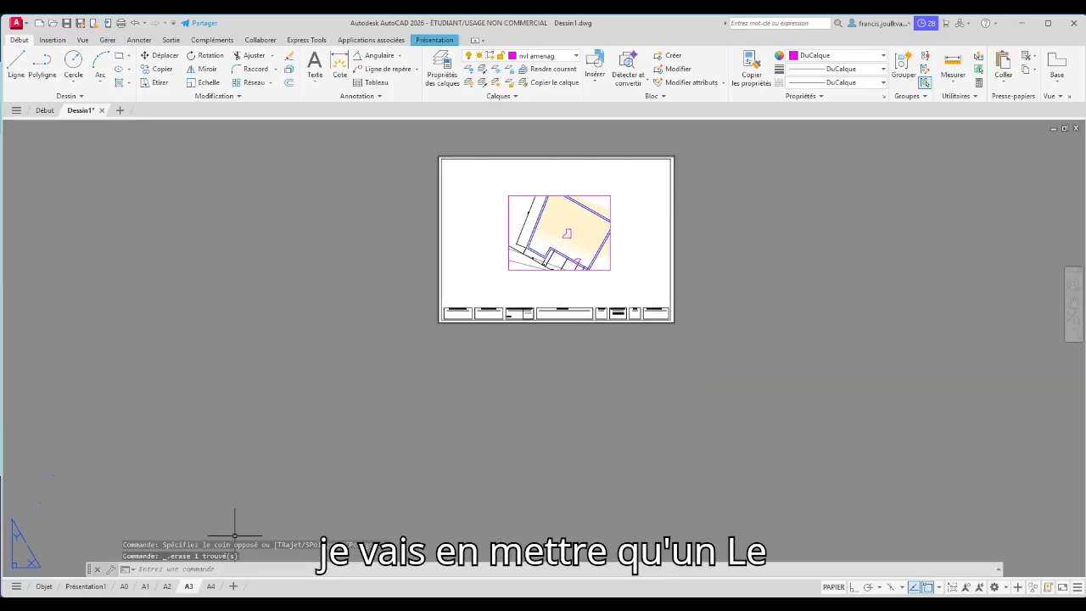
# Delete the unneeded layouts Présentation1, A0, A1 and A2 from the drawing
pyautogui.click(167, 586)
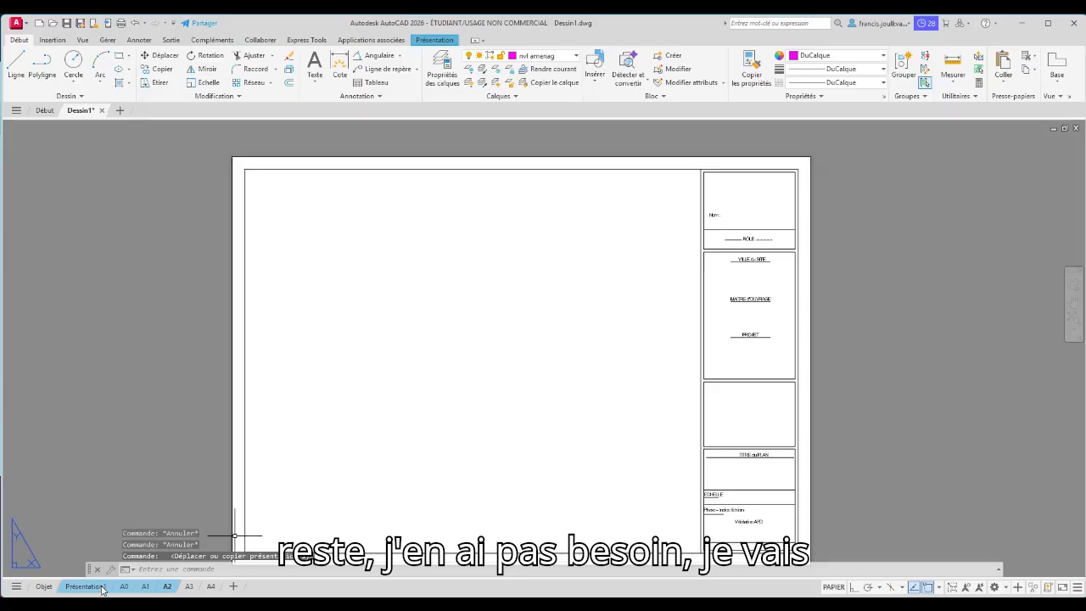
pyautogui.rightClick(111, 586)
pyautogui.click(182, 320)
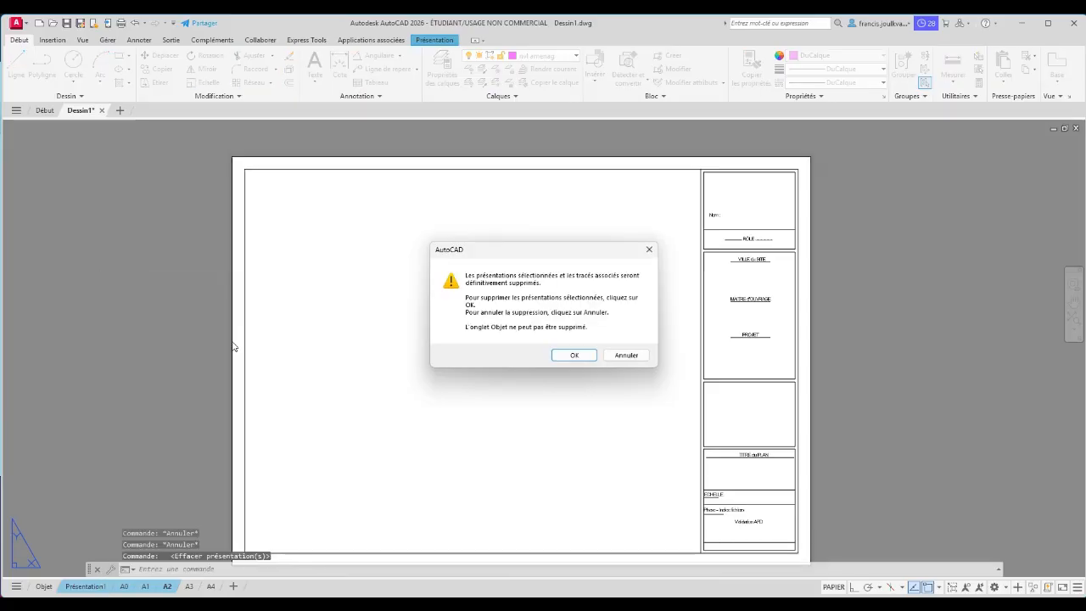
pyautogui.click(573, 354)
# On the A3 layout, start attaching an image reference and choose the photo 20220322_184749.jpg from the Xref folder
pyautogui.scroll(10, 511, 364)
pyautogui.moveTo(409, 310); pyautogui.dragTo(933, 387, button='middle')
pyautogui.scroll(-5, 933, 388)
pyautogui.moveTo(831, 396); pyautogui.dragTo(511, 519, button='middle')
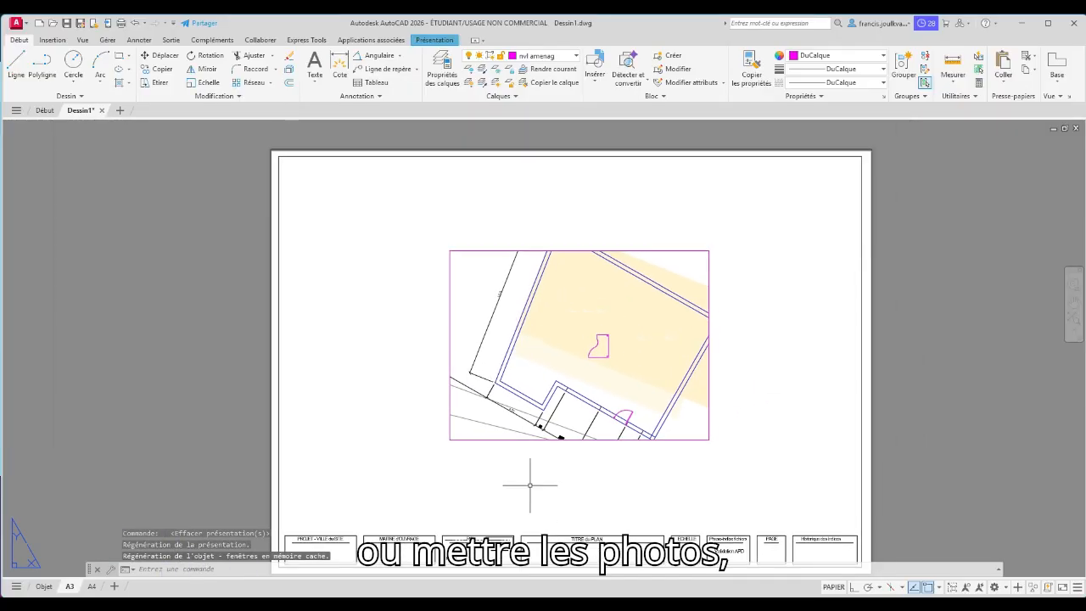
pyautogui.click(51, 40)
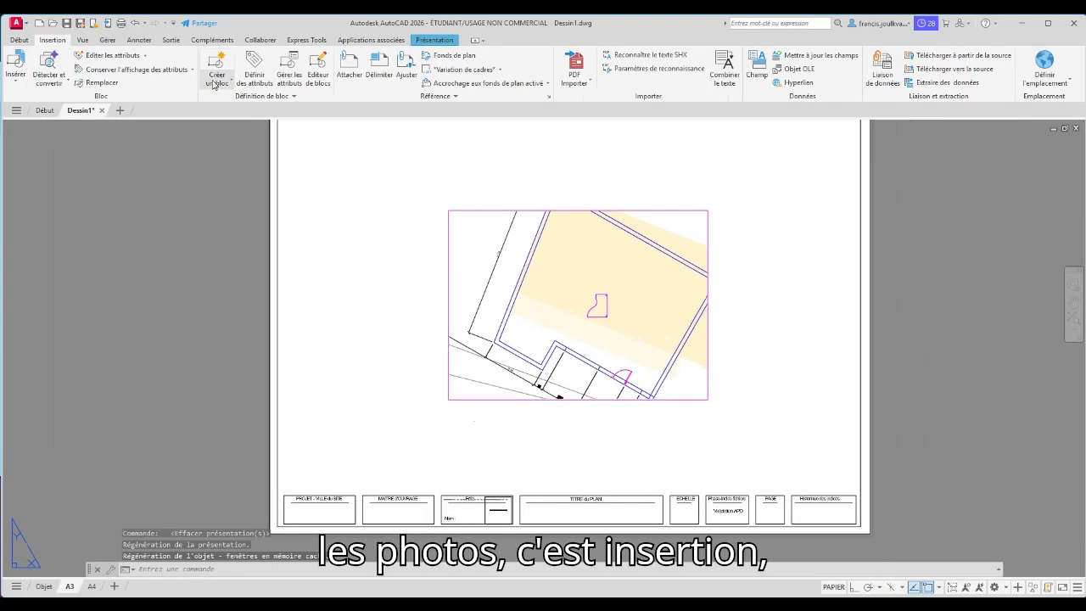
pyautogui.click(345, 74)
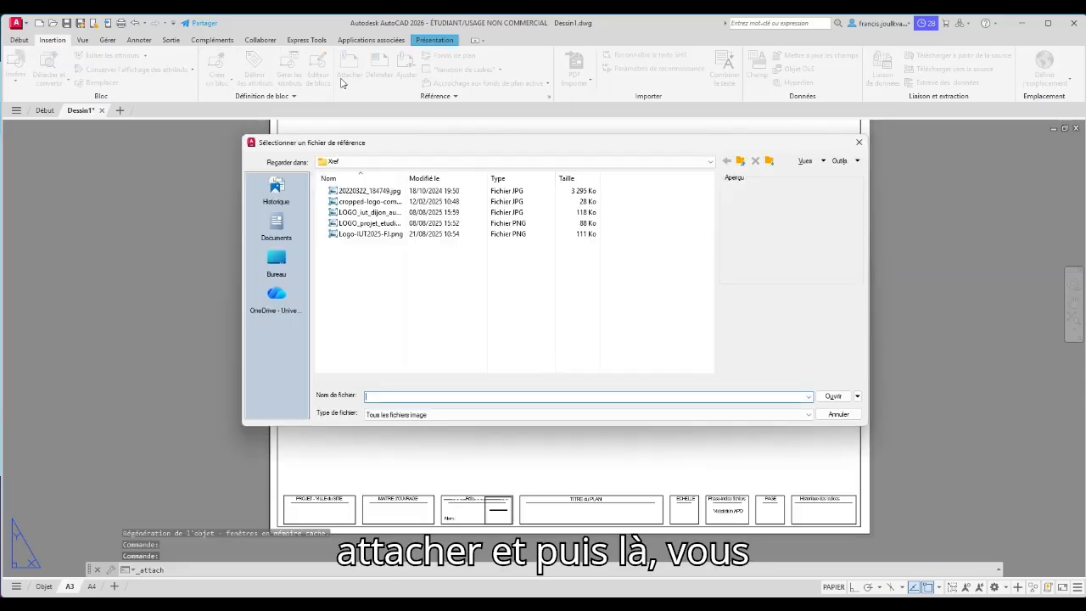
pyautogui.click(333, 202)
pyautogui.click(350, 215)
pyautogui.click(346, 224)
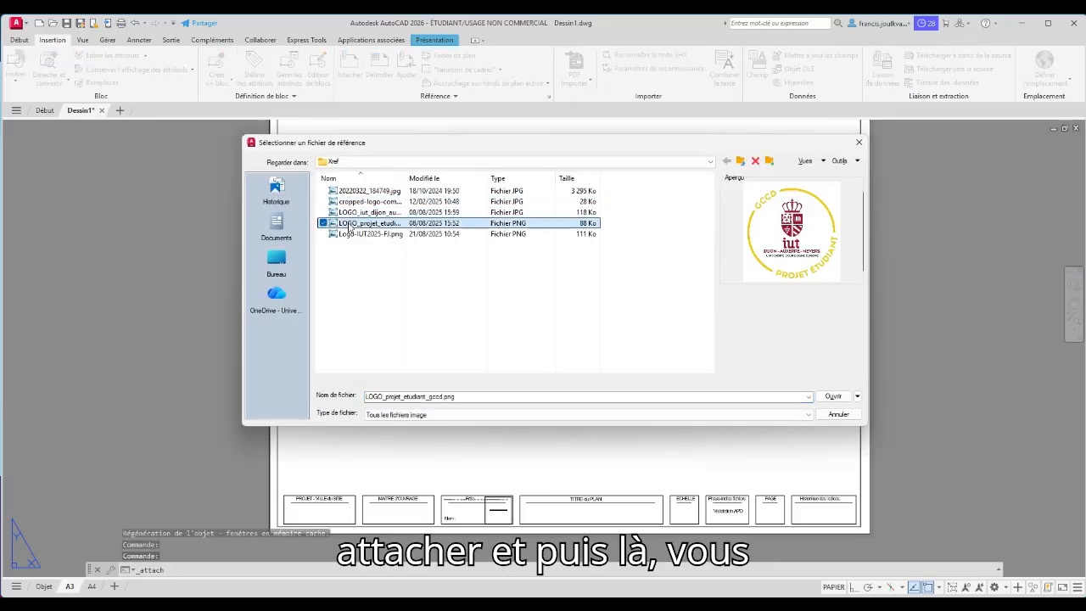
pyautogui.click(349, 235)
pyautogui.click(357, 225)
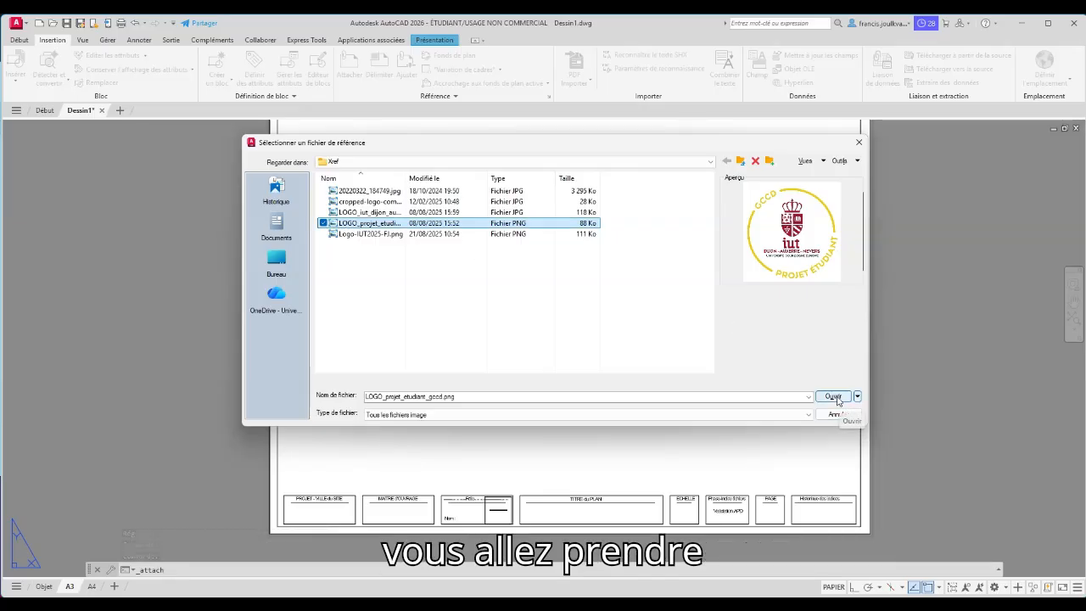
pyautogui.click(365, 191)
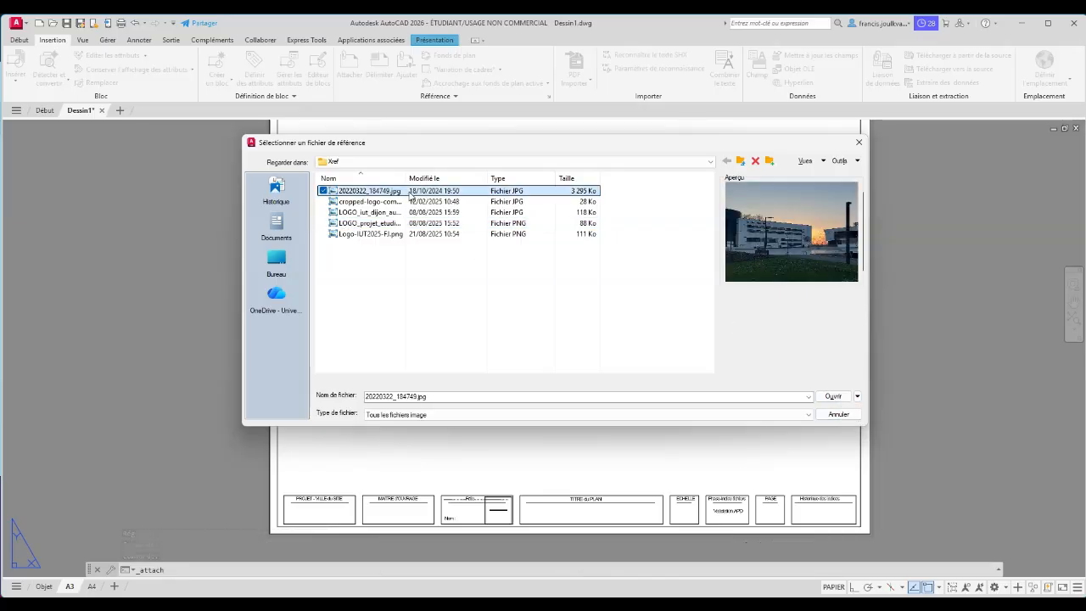
pyautogui.click(829, 395)
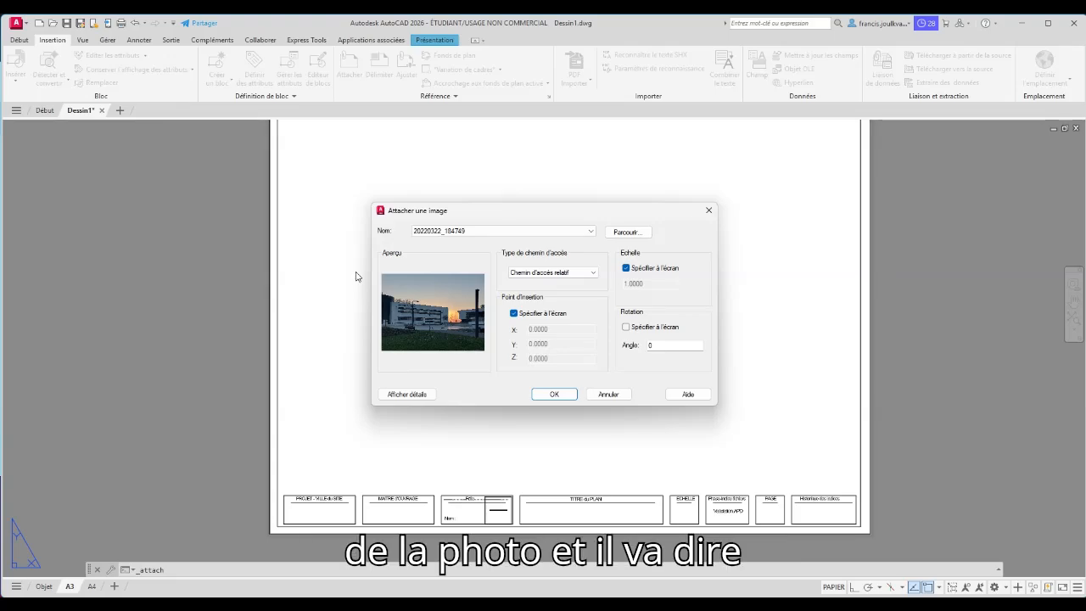
# Set the photo's path type to "Aucun chemin d'accès" in the image attachment settings
pyautogui.click(552, 273)
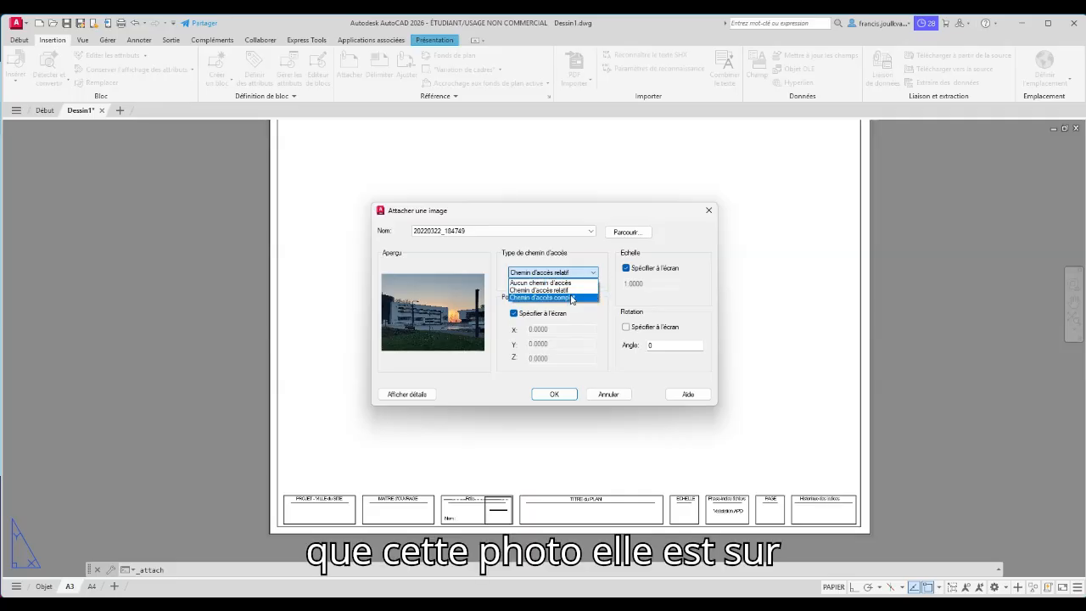
pyautogui.click(571, 300)
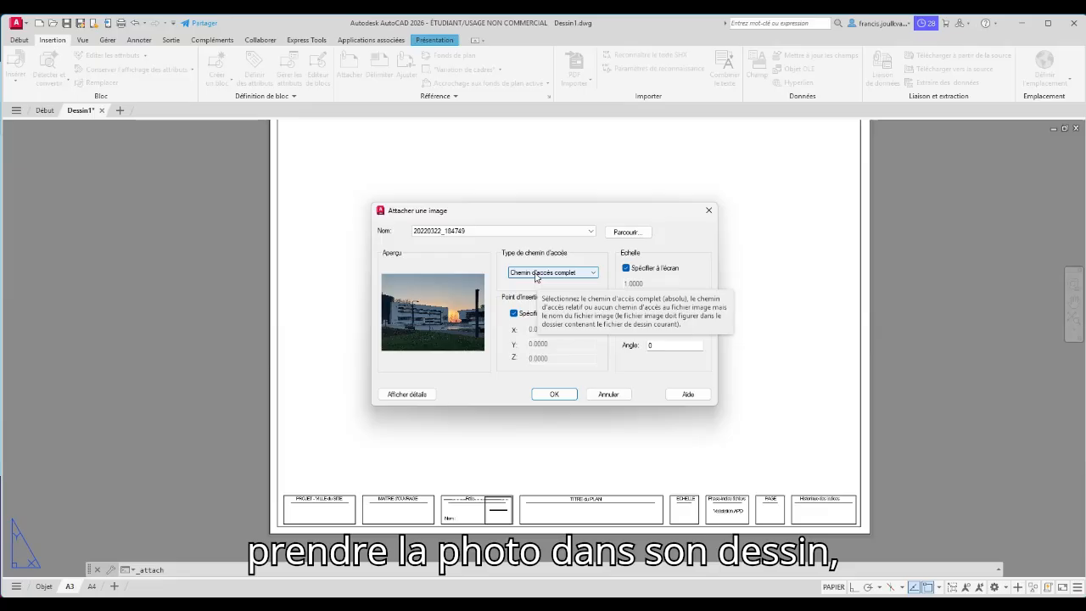
pyautogui.click(595, 273)
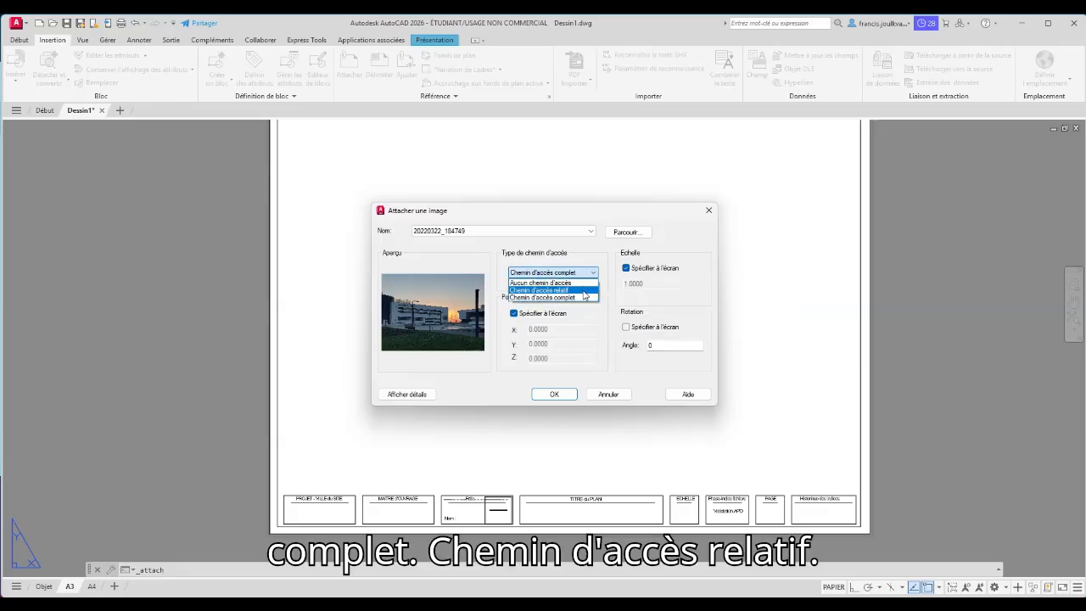
pyautogui.click(584, 290)
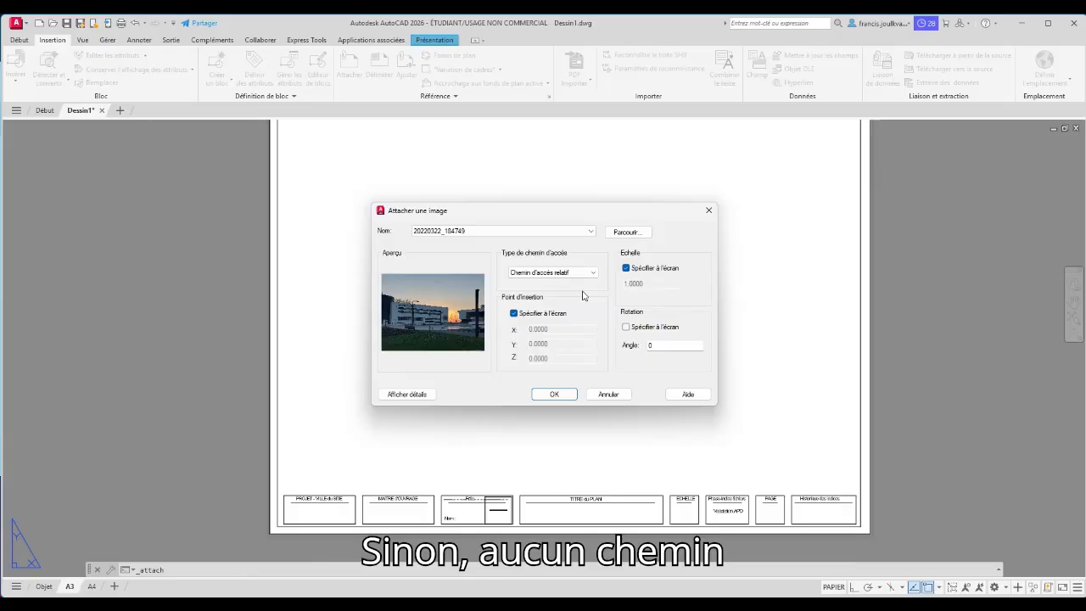
pyautogui.click(583, 272)
pyautogui.click(581, 296)
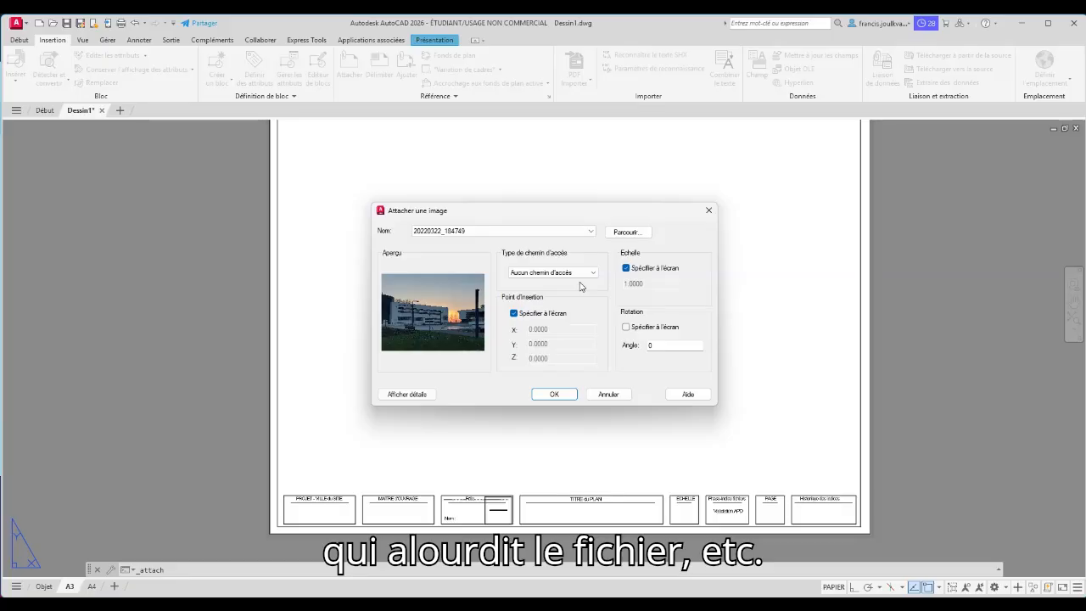
# Place the photo on the A3 sheet beside the building-plan viewport's lower-left corner, above the title block, picking its insertion point and scale on screen
pyautogui.click(551, 393)
pyautogui.click(345, 436)
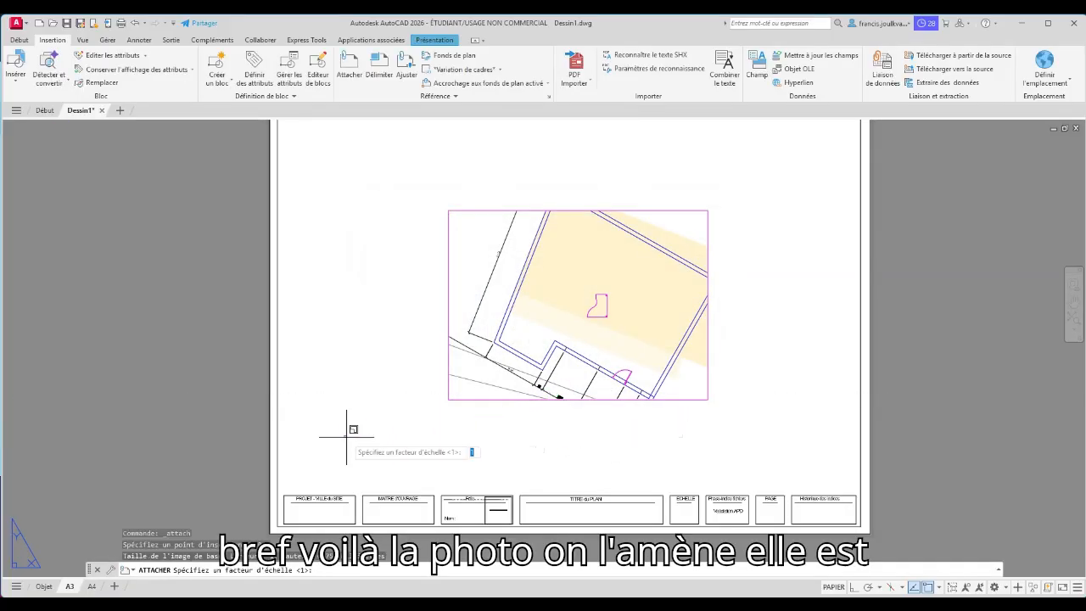
pyautogui.click(437, 397)
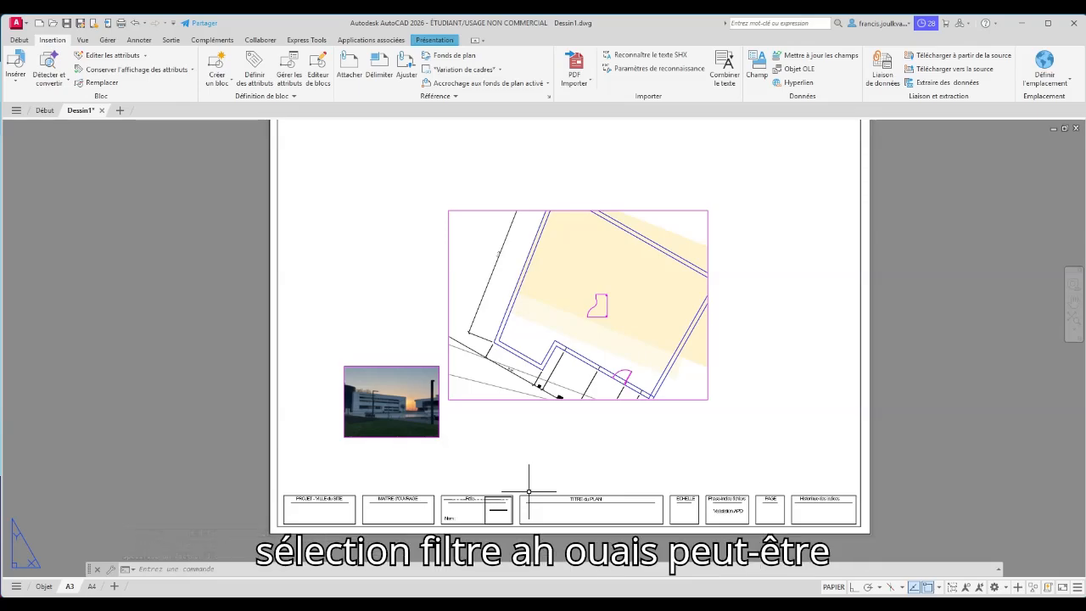
# Switch to model space and bring the whole building with its dimensions into view
pyautogui.click(43, 586)
pyautogui.scroll(6, 475, 348)
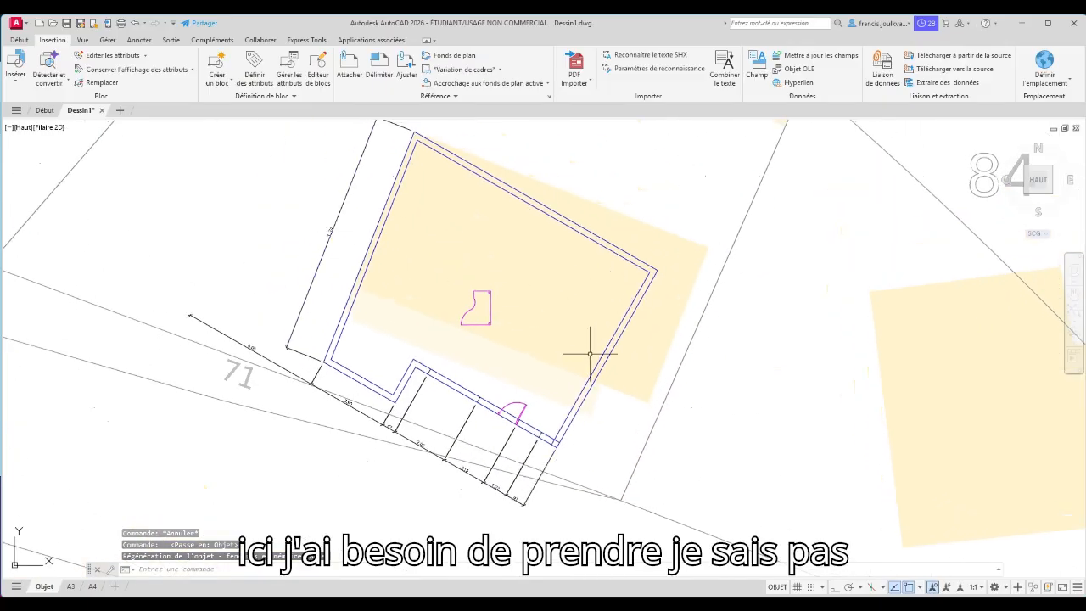
pyautogui.scroll(-3, 454, 415)
pyautogui.moveTo(454, 415)
pyautogui.mouseDown(button='middle')
pyautogui.moveTo(479, 461)
pyautogui.moveTo(487, 422)
pyautogui.mouseUp(button='middle')
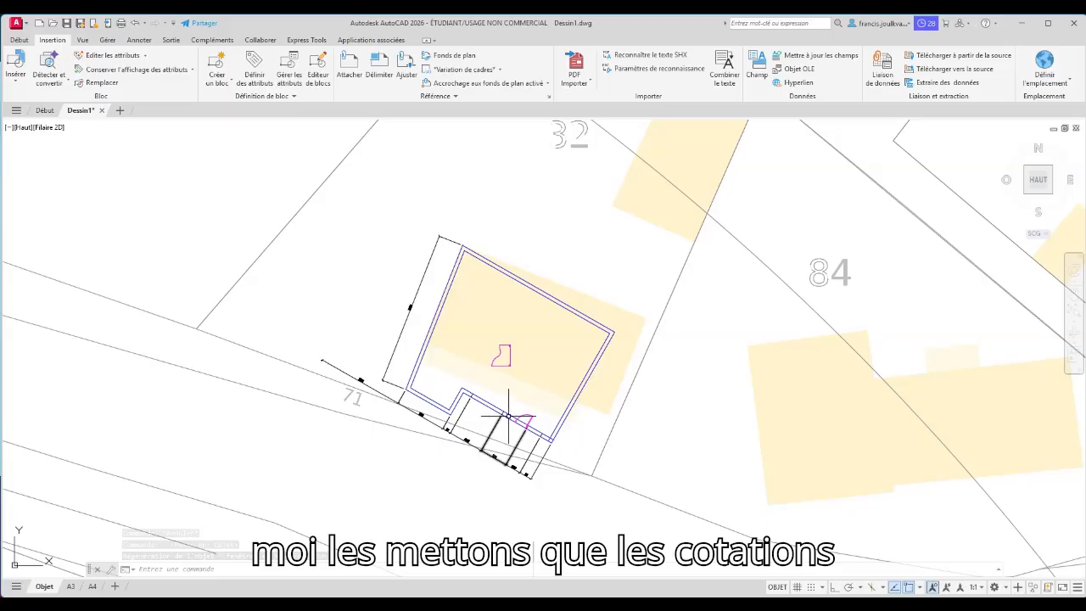
pyautogui.click(399, 340)
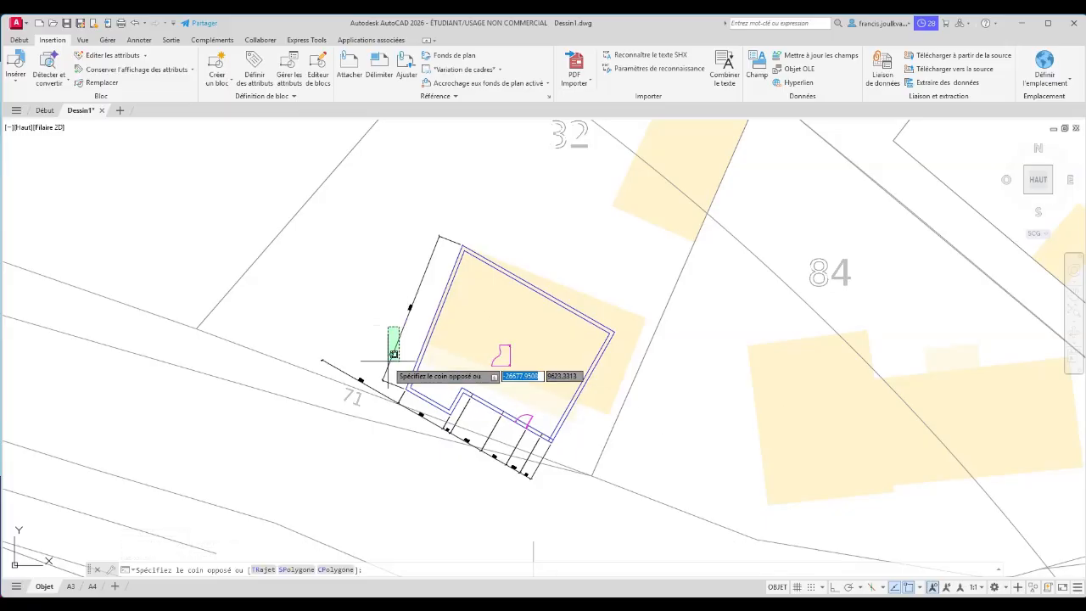
pyautogui.click(381, 377)
pyautogui.click(386, 388)
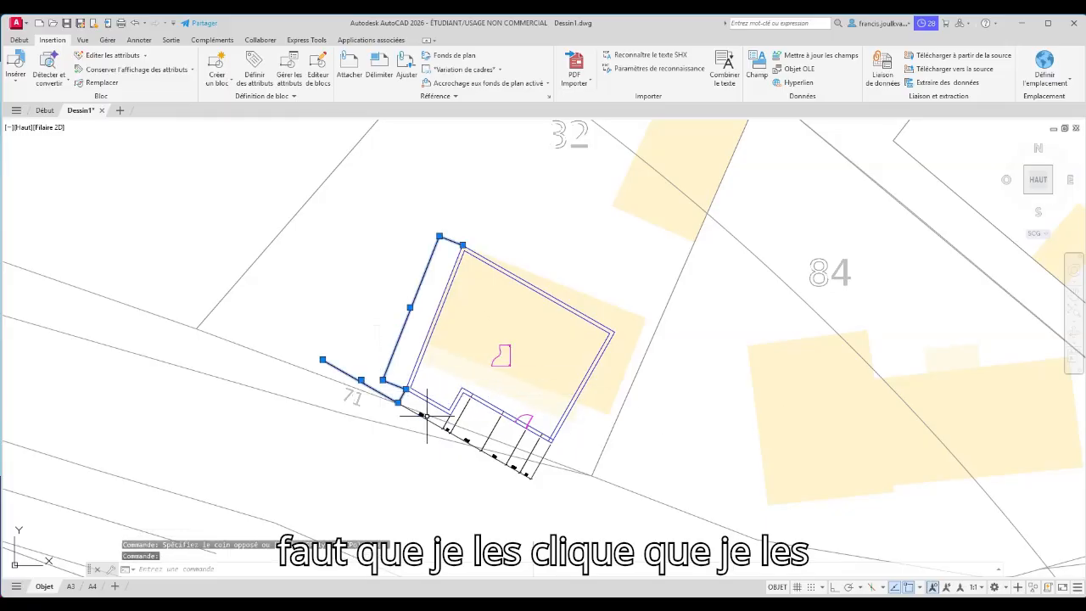
pyautogui.press('Escape')
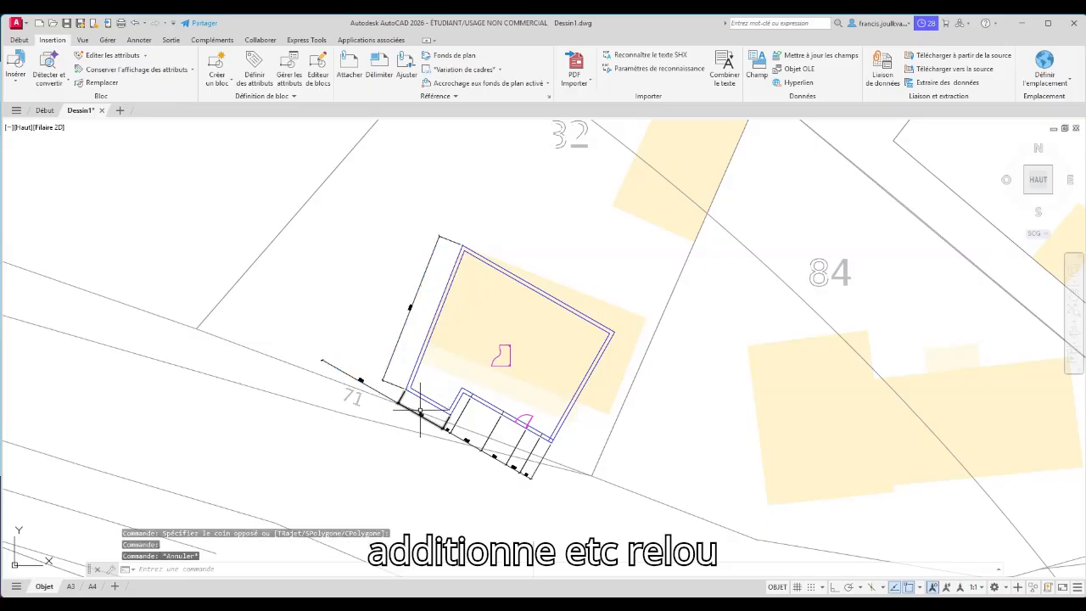
pyautogui.hotkey('ctrl', 'a')
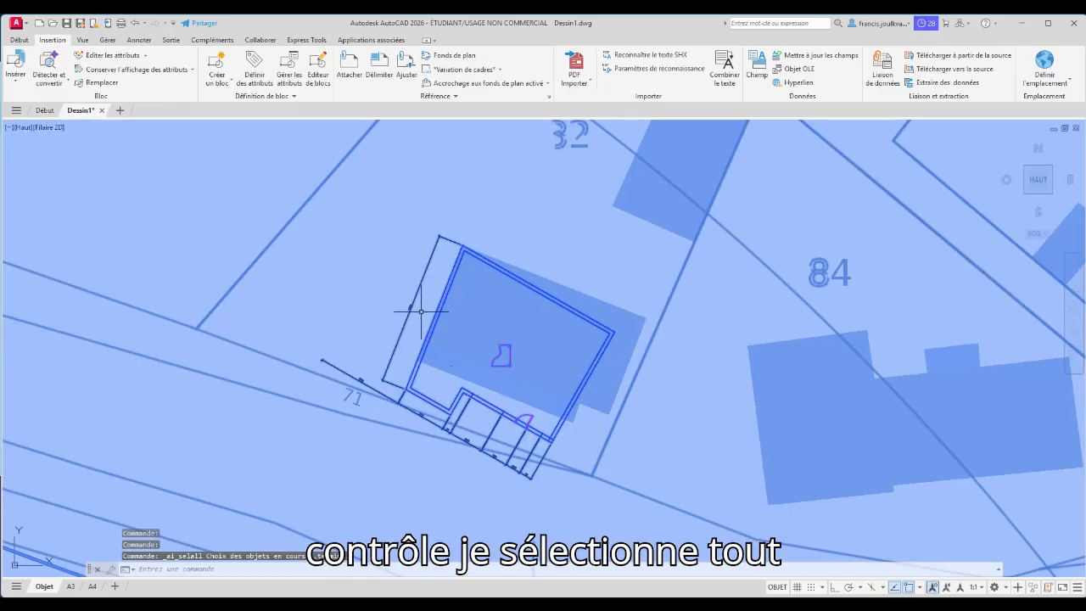
pyautogui.press('Escape')
pyautogui.press('Escape')
# Window-select the building with all its dimensions, open the selection's properties and filter them to the rotated dimensions (Cotes pivotées)
pyautogui.click(313, 216)
pyautogui.click(711, 545)
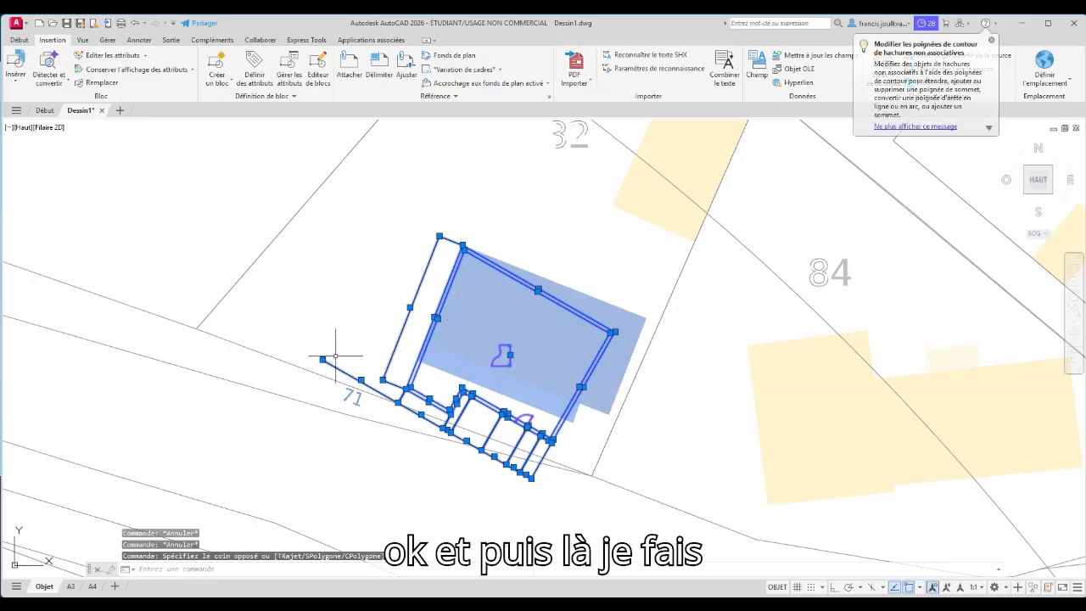
pyautogui.rightClick(405, 327)
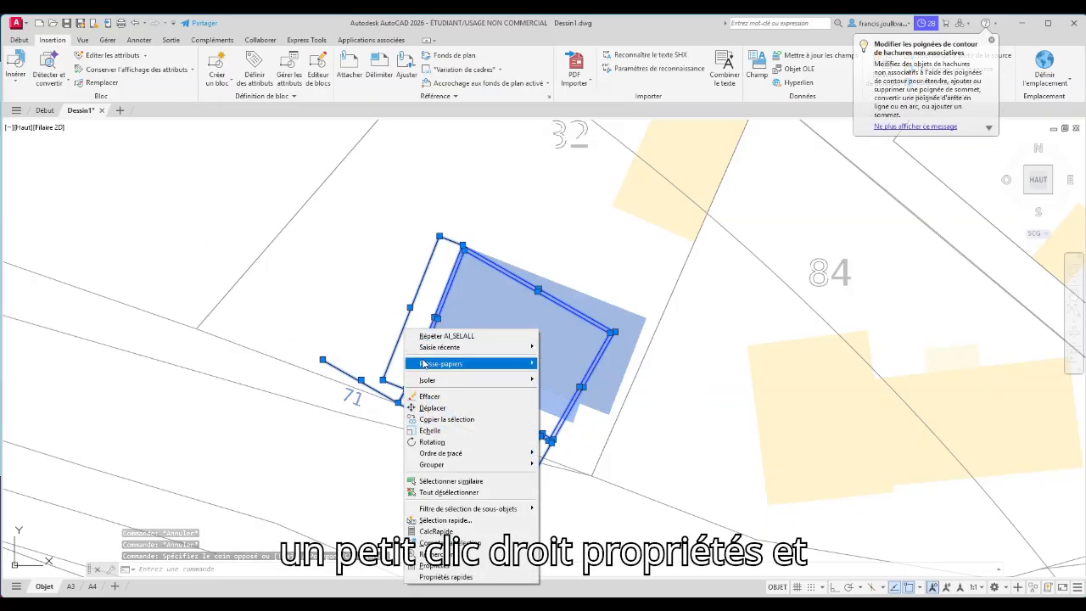
pyautogui.click(435, 566)
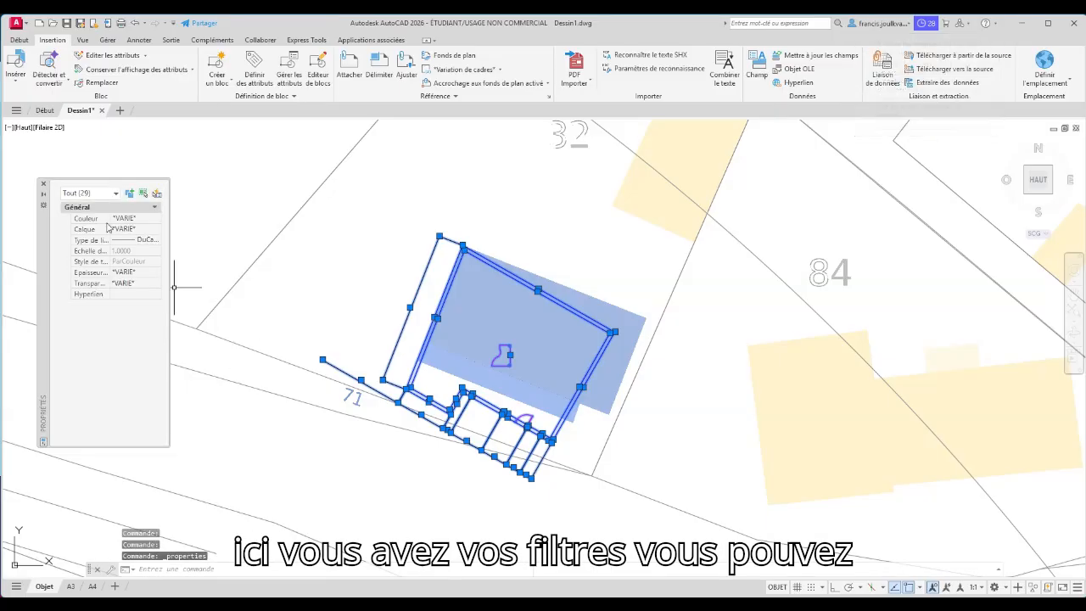
pyautogui.click(116, 194)
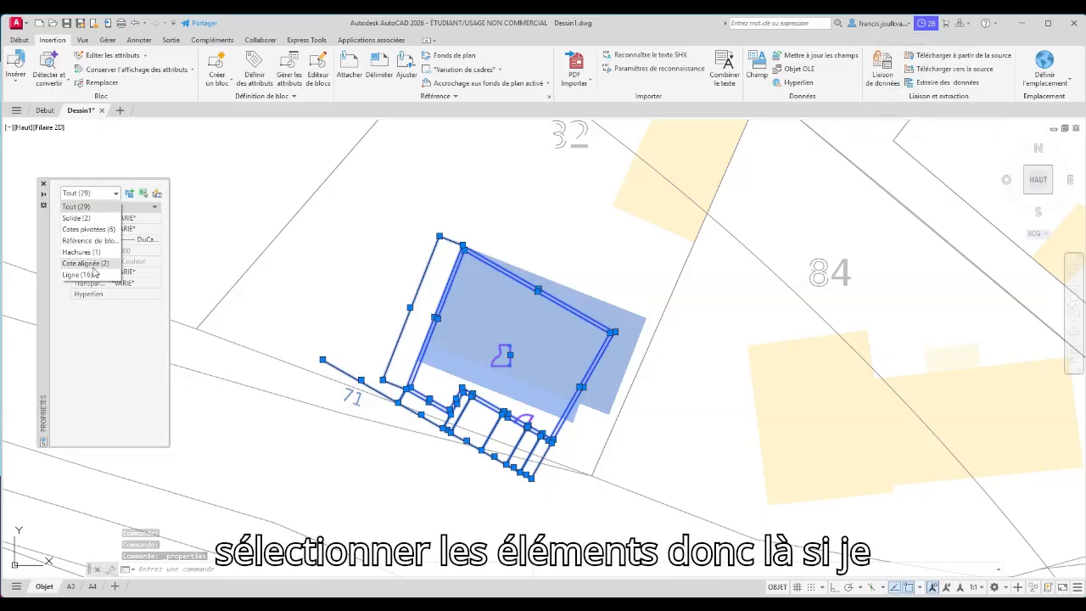
pyautogui.click(98, 230)
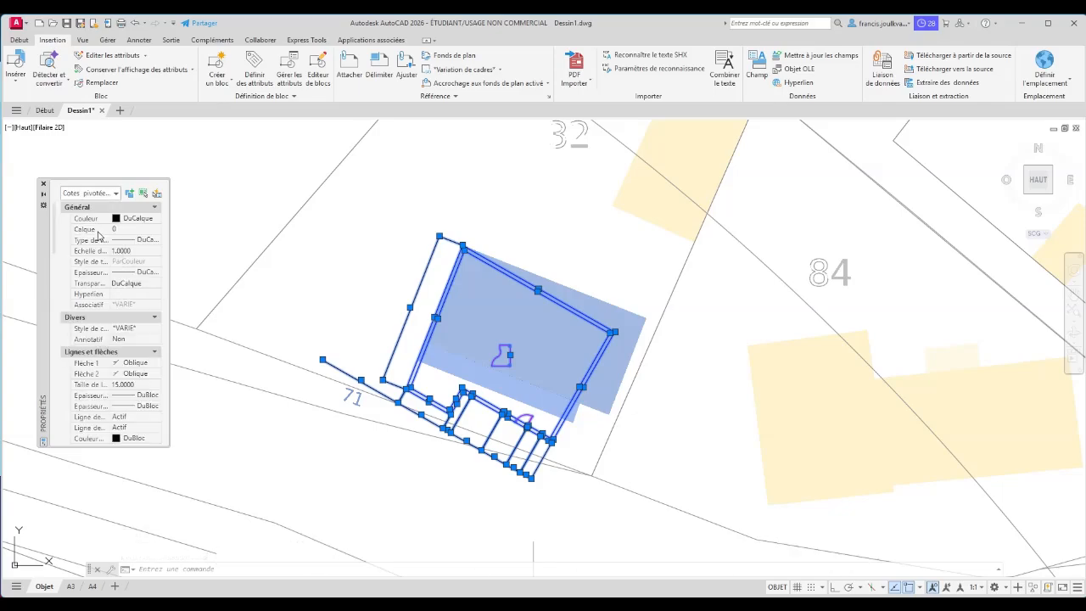
# Set the colour of the rotated dimensions to Rouge and clear the selection
pyautogui.scroll(-5, 121, 424)
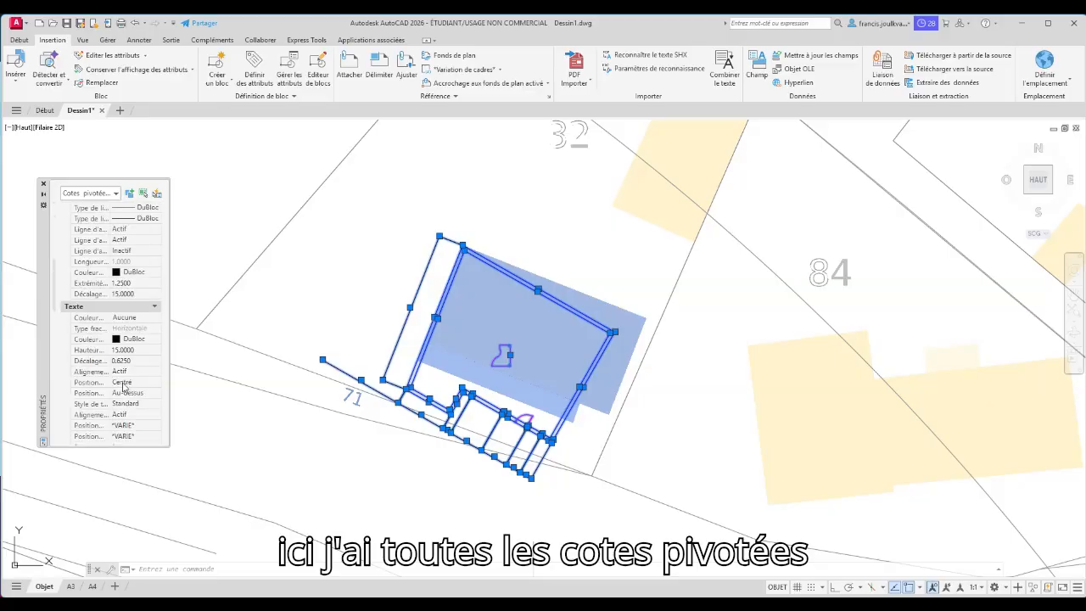
pyautogui.scroll(5, 123, 386)
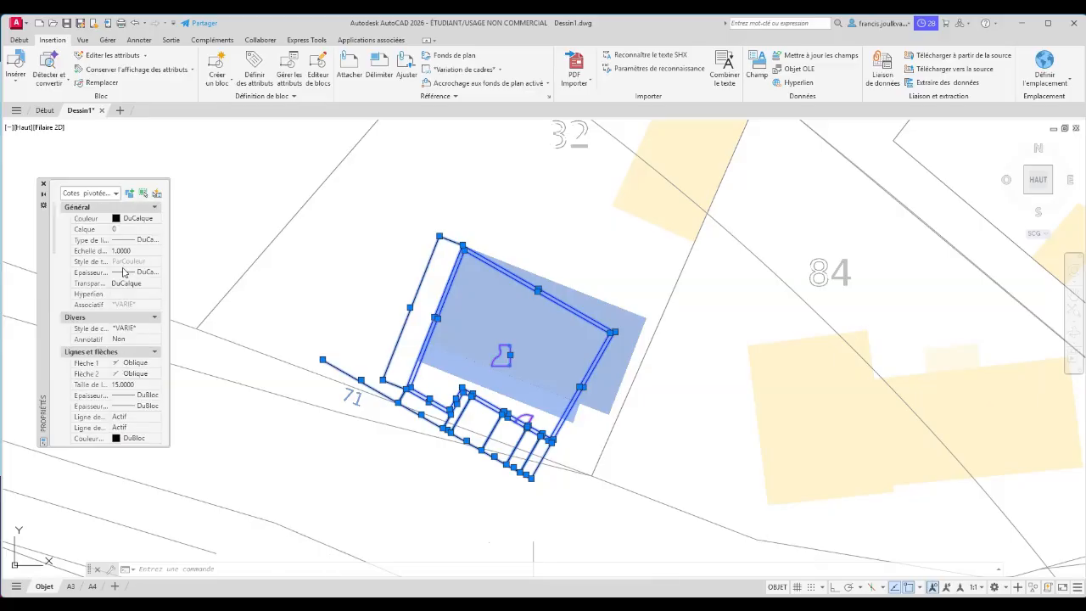
pyautogui.click(154, 220)
pyautogui.click(156, 221)
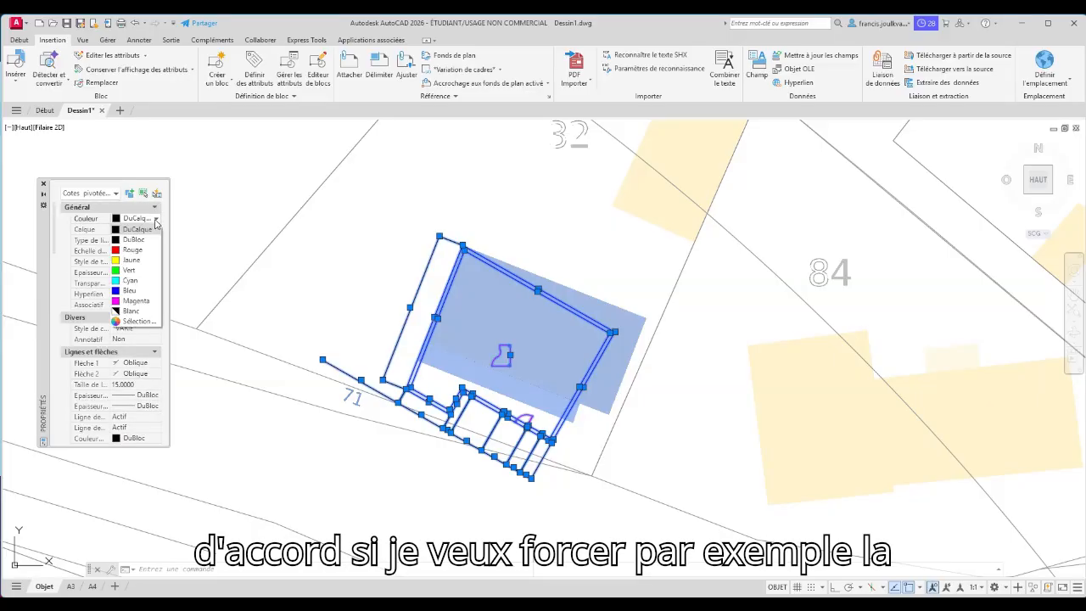
pyautogui.click(133, 250)
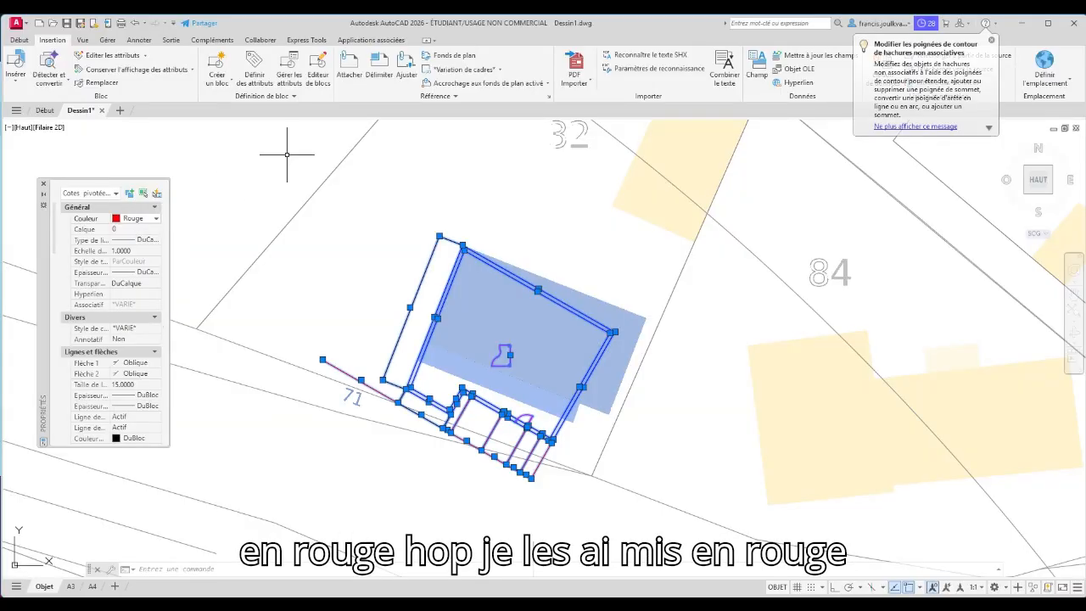
pyautogui.press('Escape')
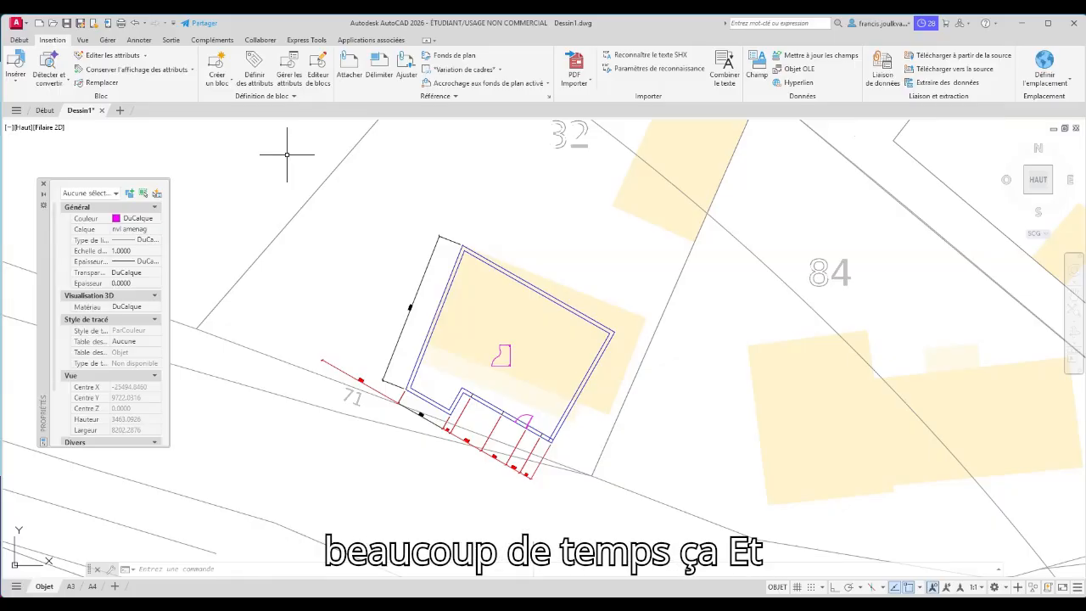
# Hatch the space between the two lines of the building's outer walls with the HONEY pattern
pyautogui.moveTo(287, 154); pyautogui.dragTo(262, 216, button='middle')
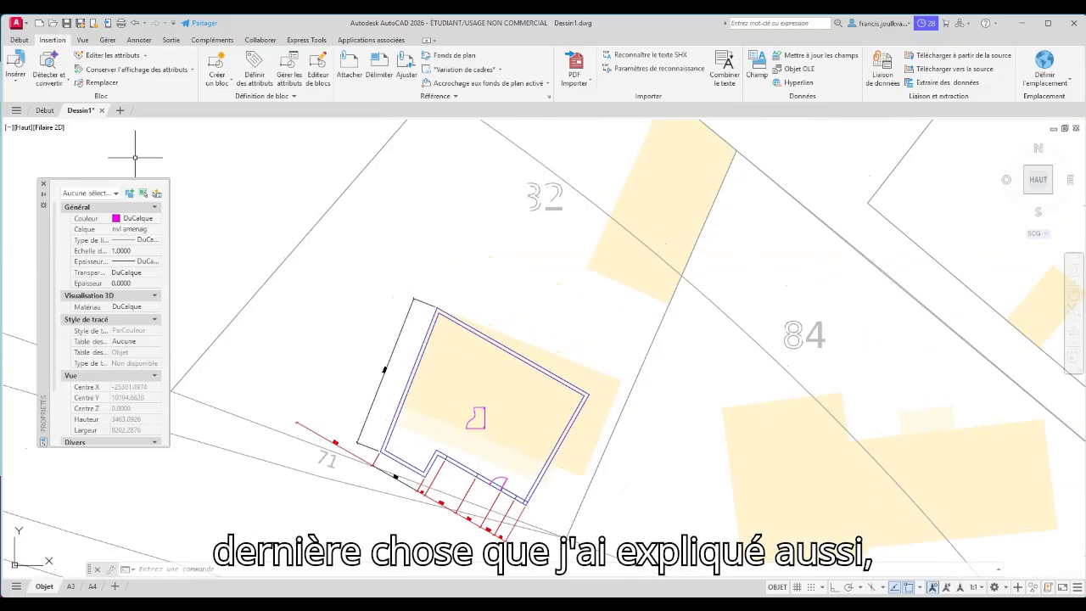
pyautogui.click(26, 41)
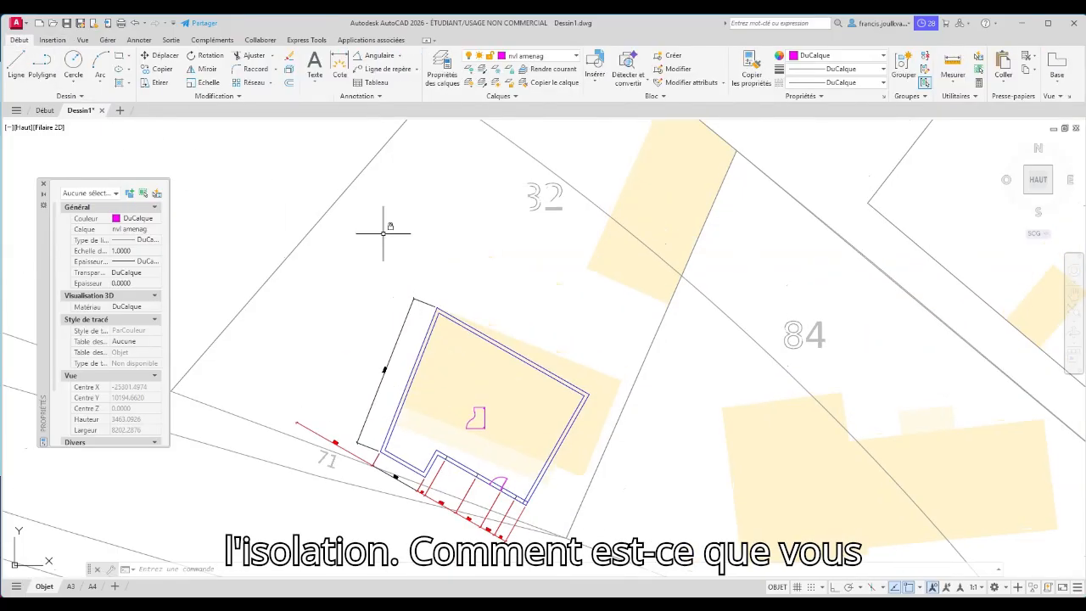
pyautogui.scroll(4, 467, 303)
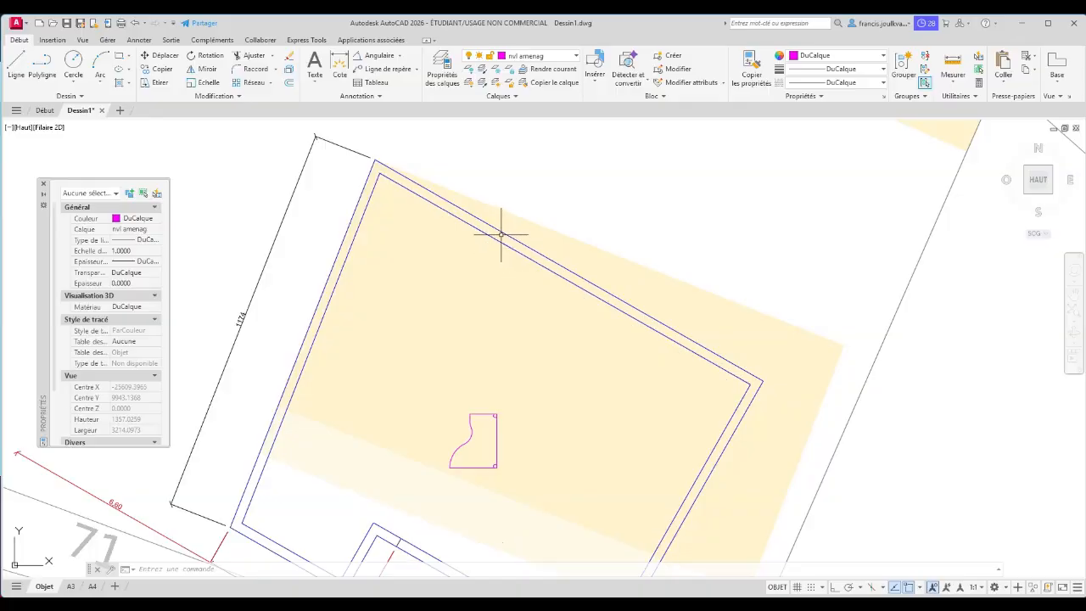
pyautogui.click(119, 84)
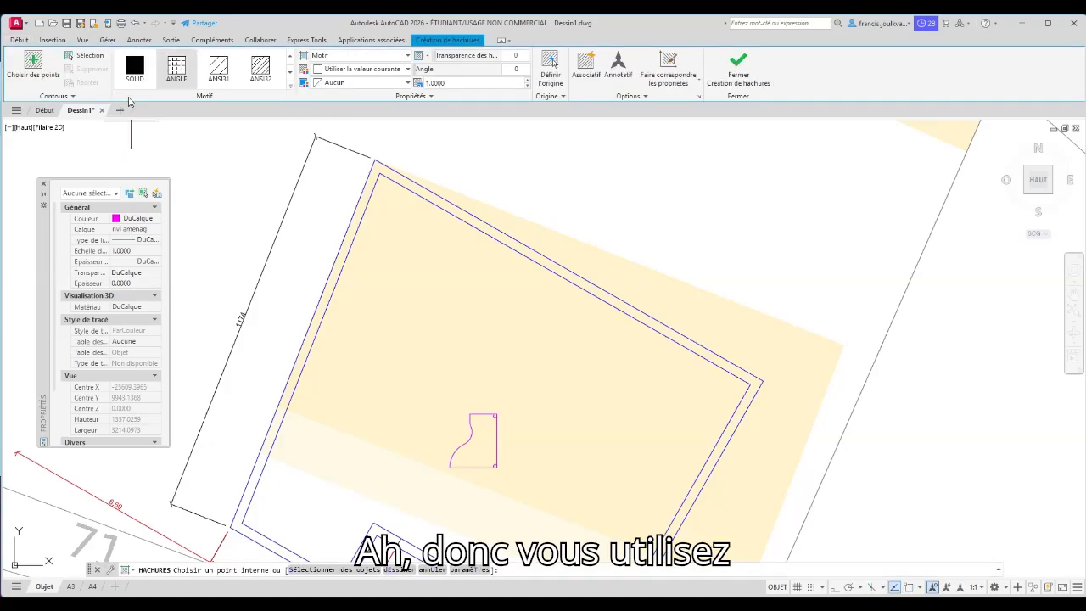
pyautogui.click(288, 87)
pyautogui.scroll(-2, 190, 146)
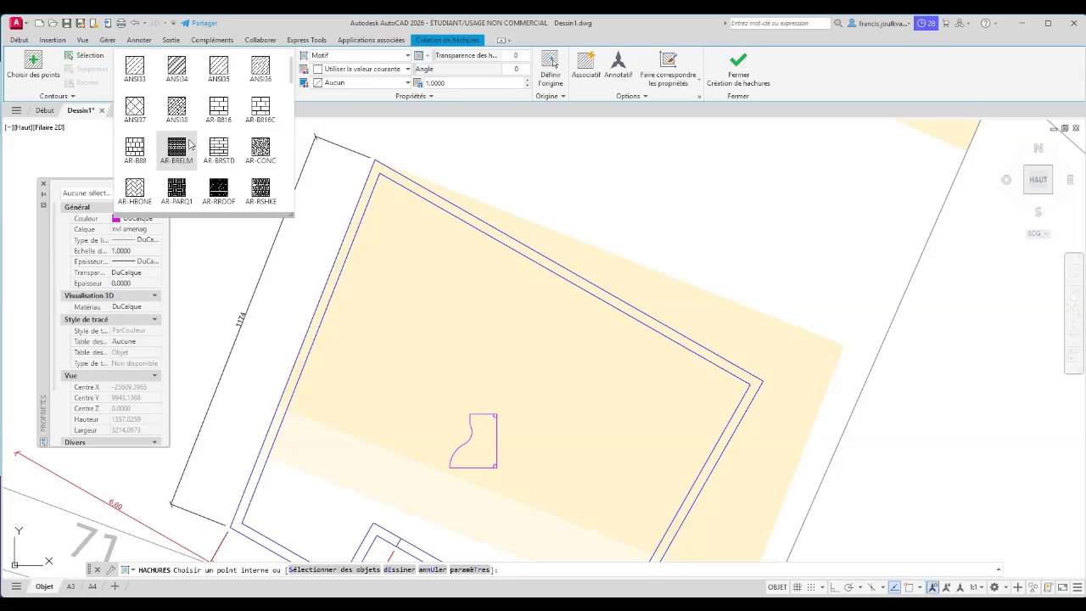
pyautogui.scroll(-7, 191, 147)
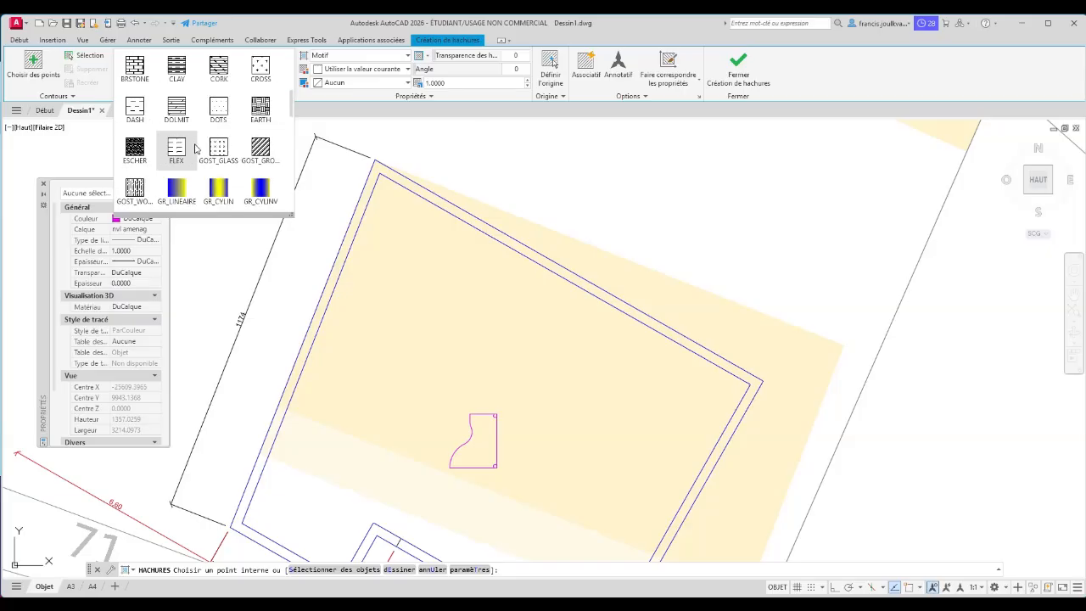
pyautogui.scroll(-1, 199, 148)
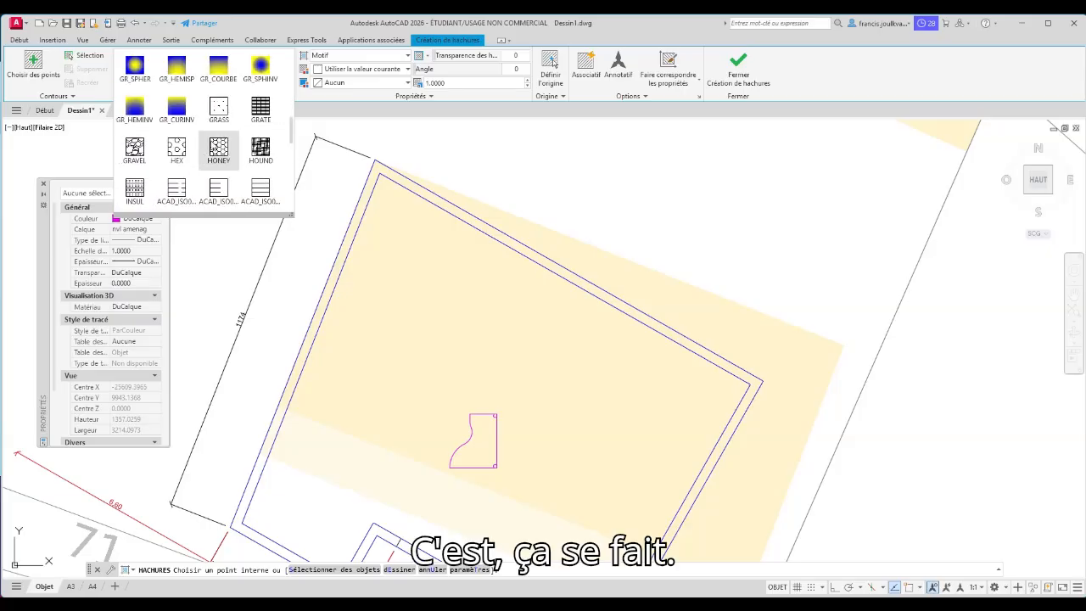
pyautogui.click(215, 148)
pyautogui.click(364, 190)
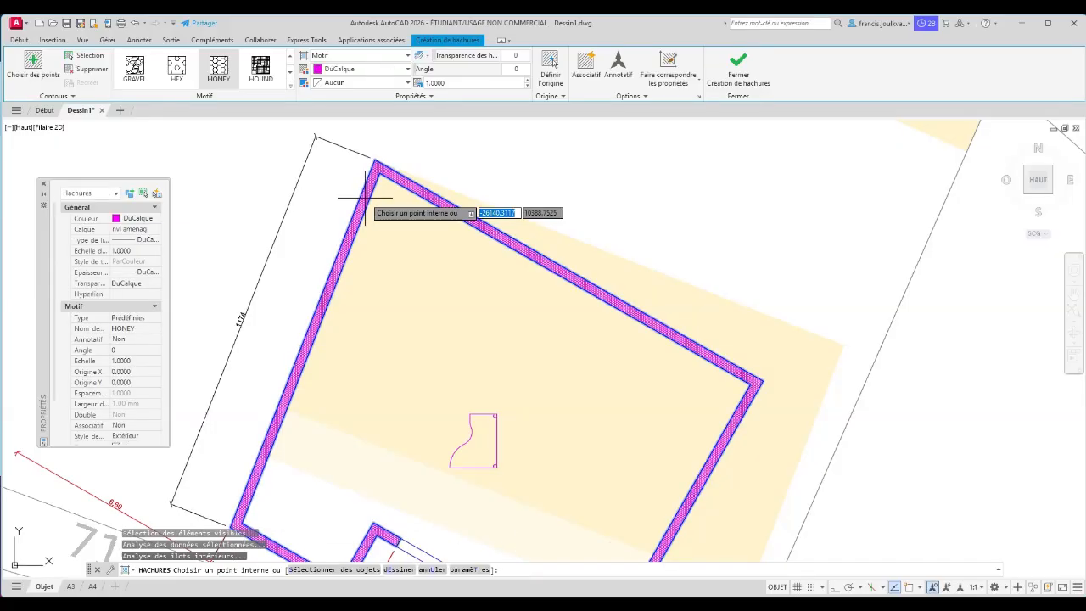
pyautogui.scroll(3, 382, 170)
pyautogui.press('Return')
pyautogui.rightClick(319, 191)
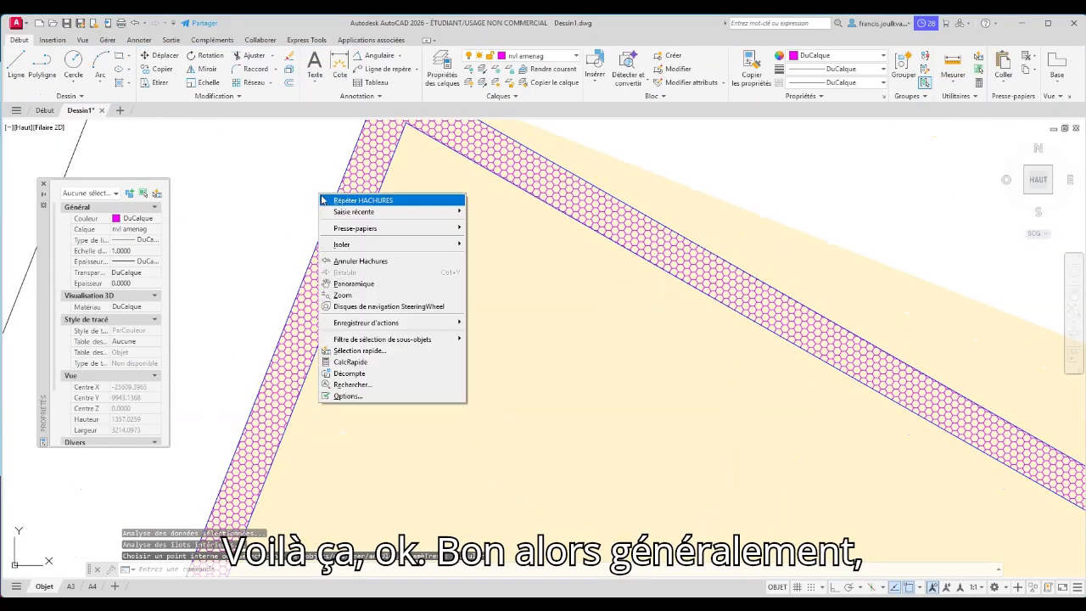
pyautogui.click(322, 197)
pyautogui.scroll(-4, 326, 204)
pyautogui.moveTo(328, 206)
pyautogui.mouseDown(button='middle')
pyautogui.moveTo(327, 216)
pyautogui.moveTo(427, 223)
pyautogui.mouseUp(button='middle')
pyautogui.scroll(-2, 428, 212)
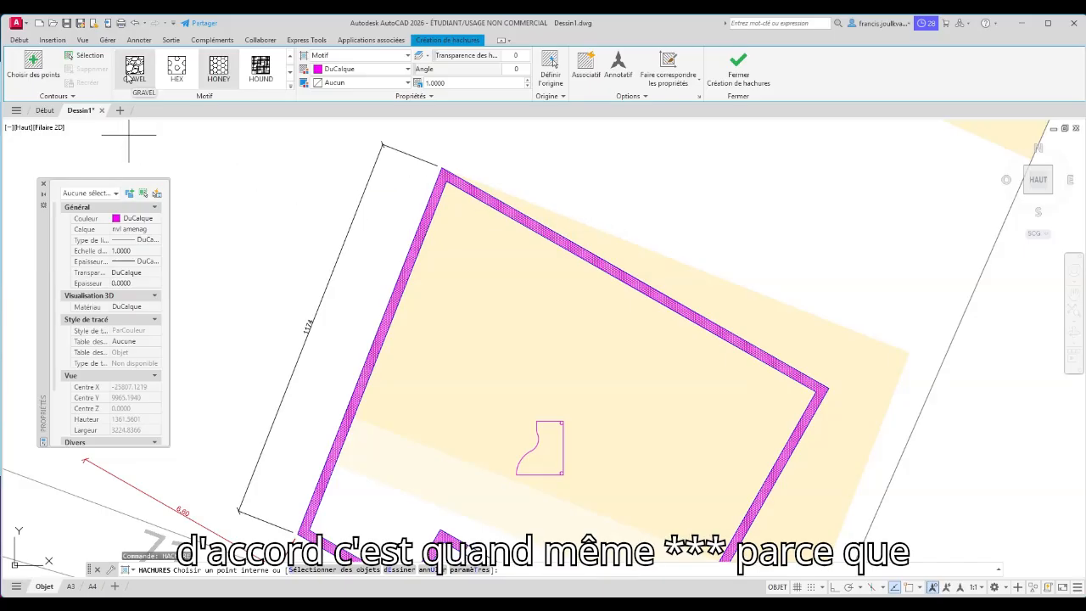
# Load the ISOLATION linetype from the acadiso.lin file in the linetype manager
pyautogui.click(18, 40)
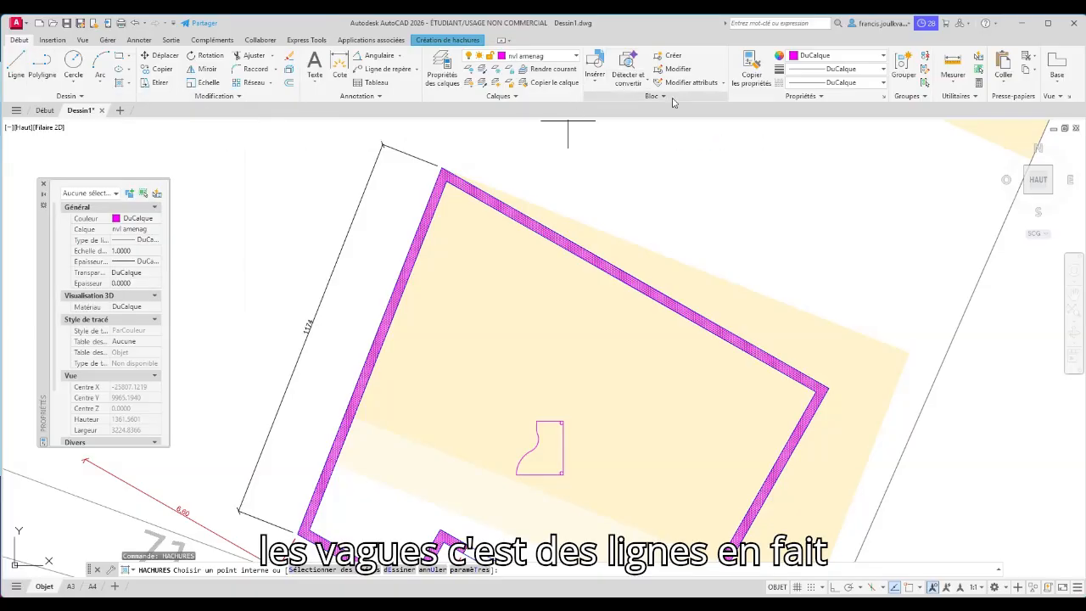
pyautogui.click(856, 83)
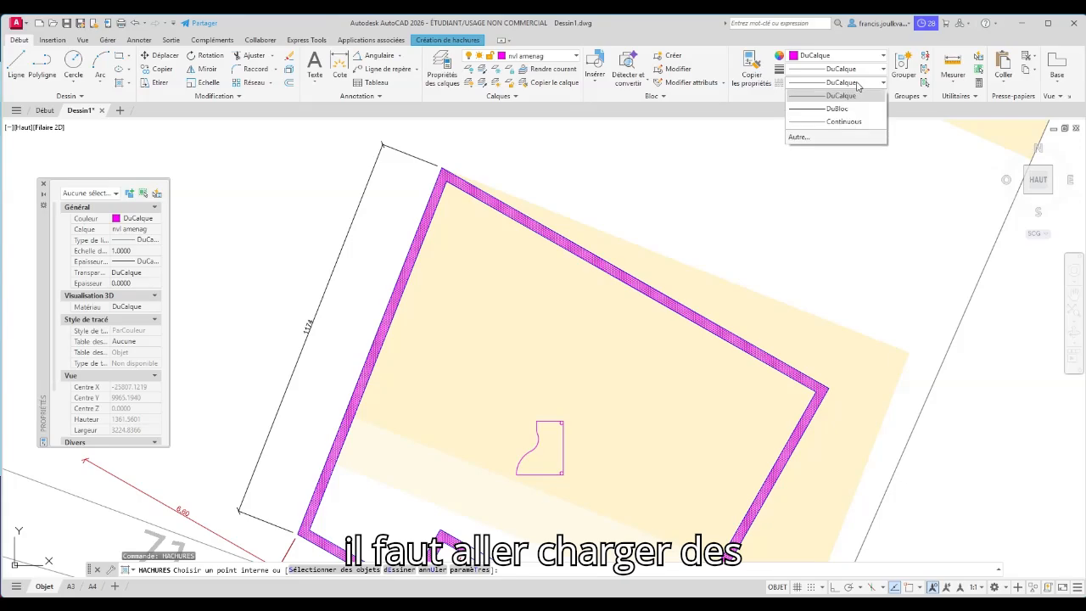
pyautogui.click(799, 137)
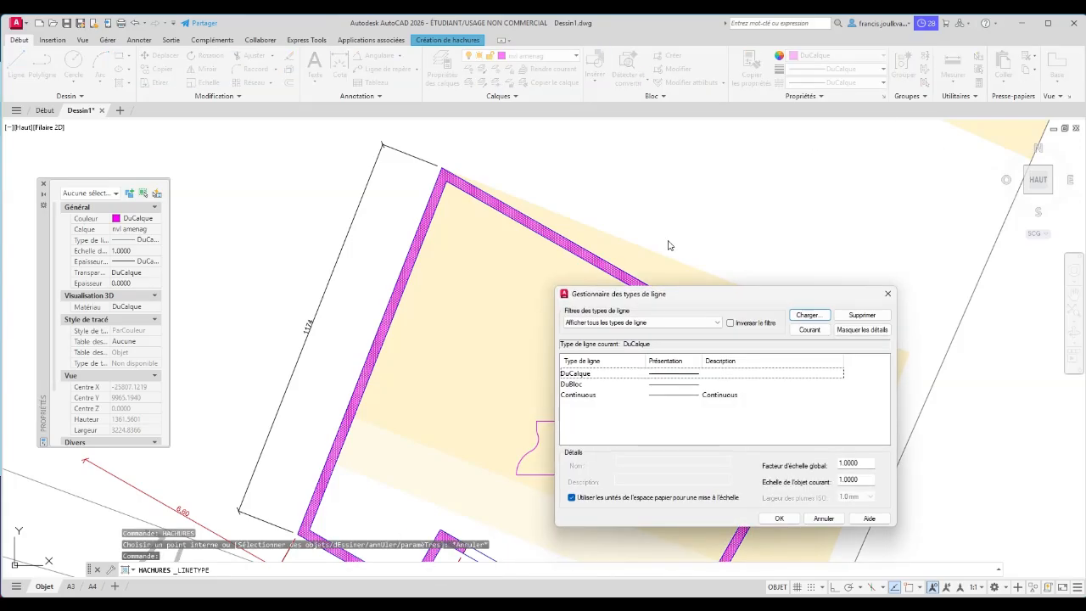
pyautogui.moveTo(632, 293); pyautogui.dragTo(571, 139)
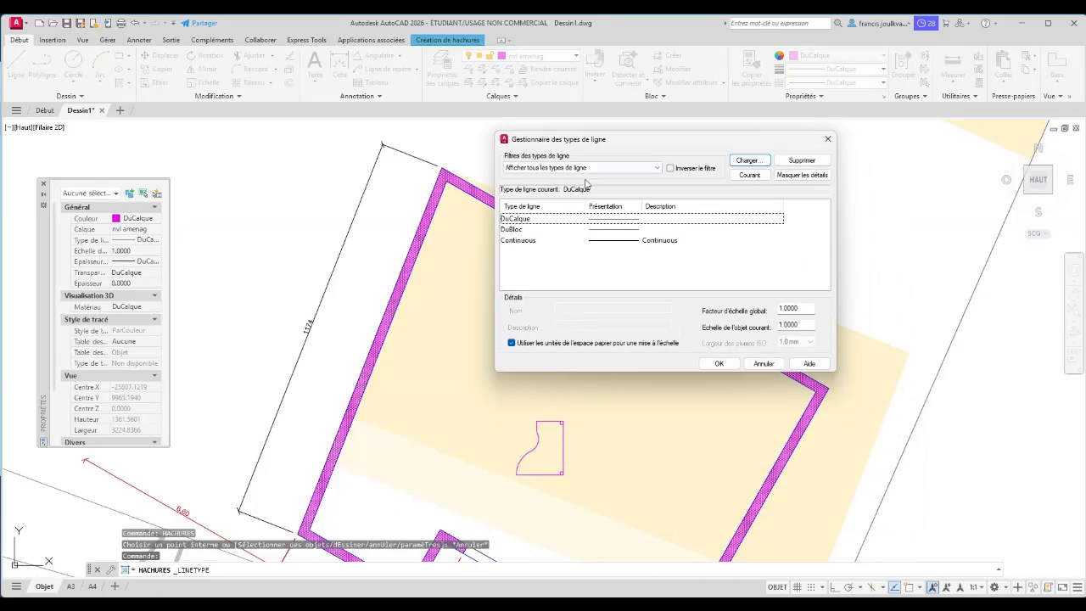
pyautogui.click(748, 161)
pyautogui.scroll(-10, 774, 398)
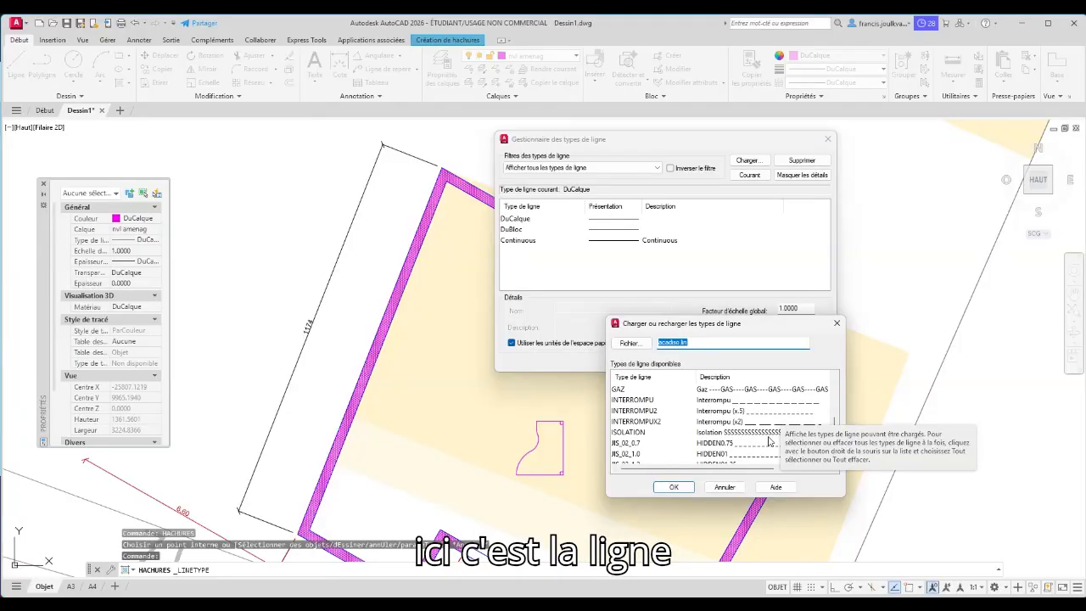
pyautogui.click(637, 434)
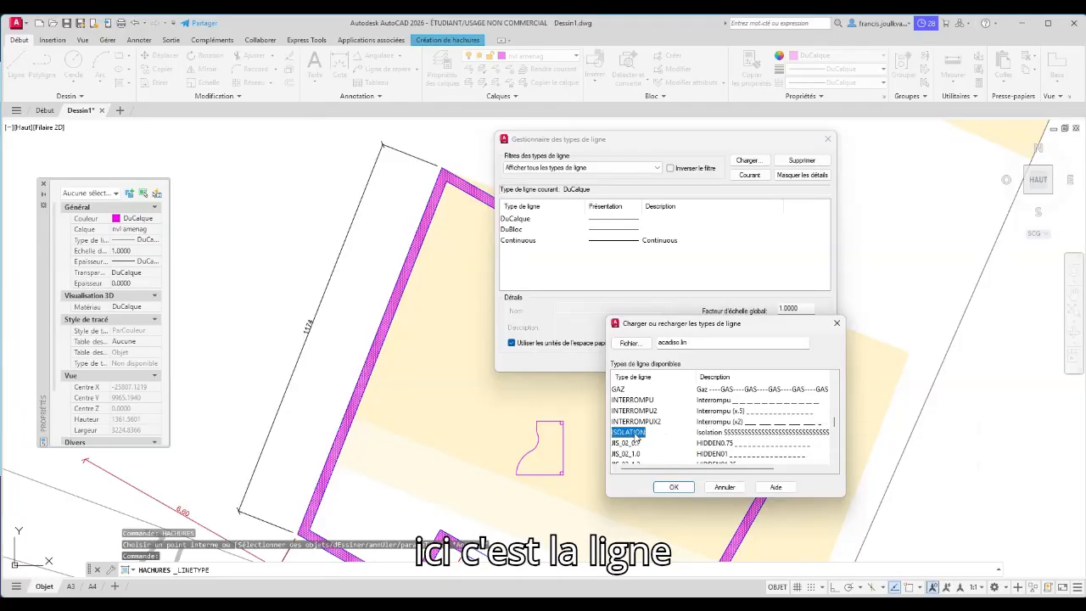
pyautogui.click(674, 487)
pyautogui.click(718, 363)
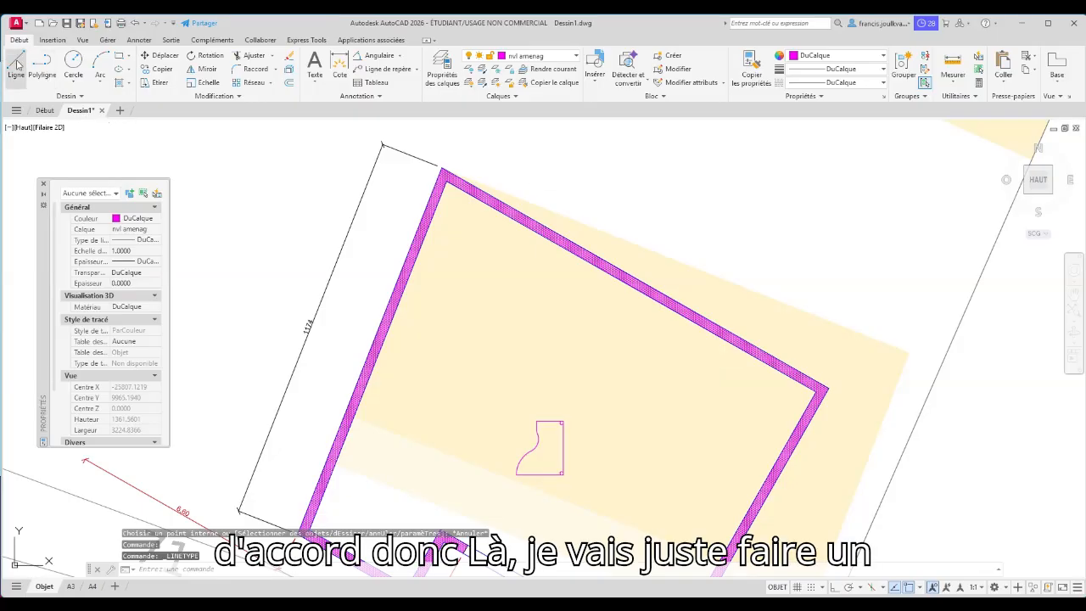
# Draw a nearly horizontal line about 200 units long in the empty area above the building
pyautogui.click(17, 64)
pyautogui.scroll(6, 557, 249)
pyautogui.click(471, 264)
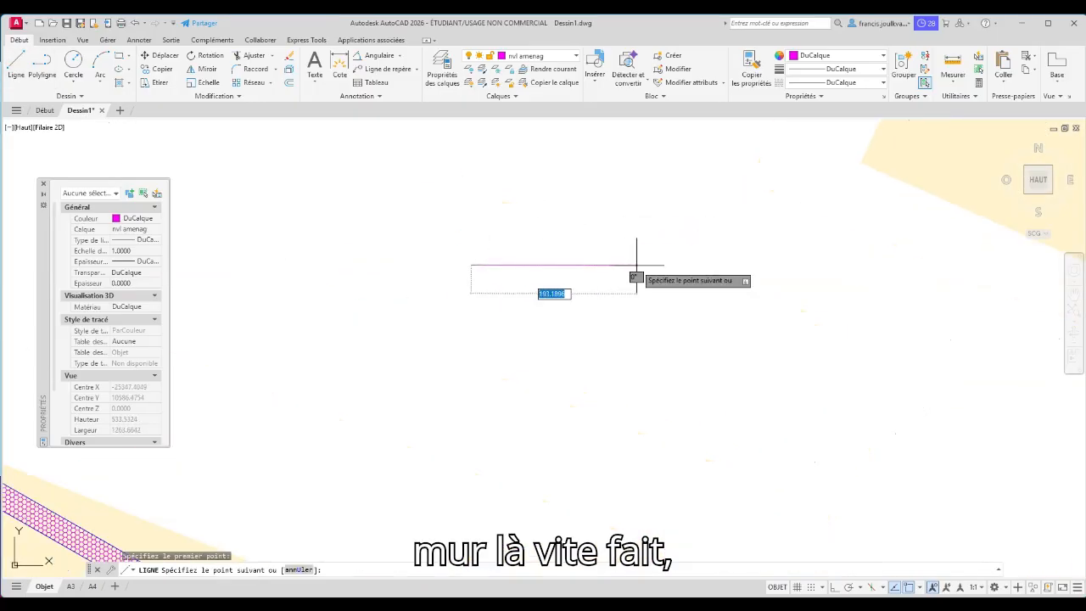
pyautogui.click(646, 263)
pyautogui.press('Escape')
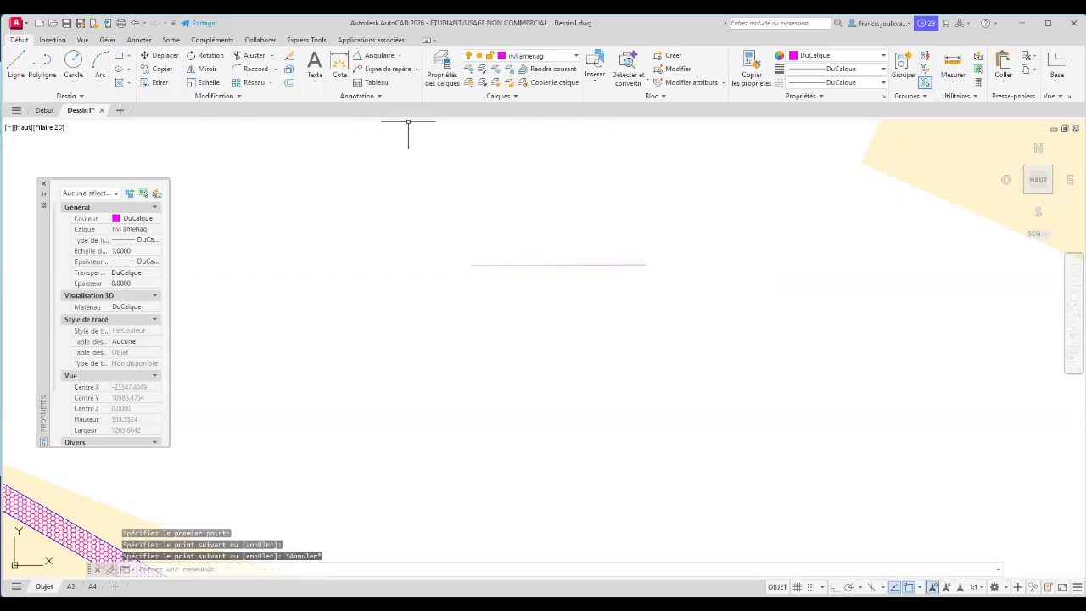
# Offset the new line downwards by 20 to form the second face of a sample wall
pyautogui.click(289, 83)
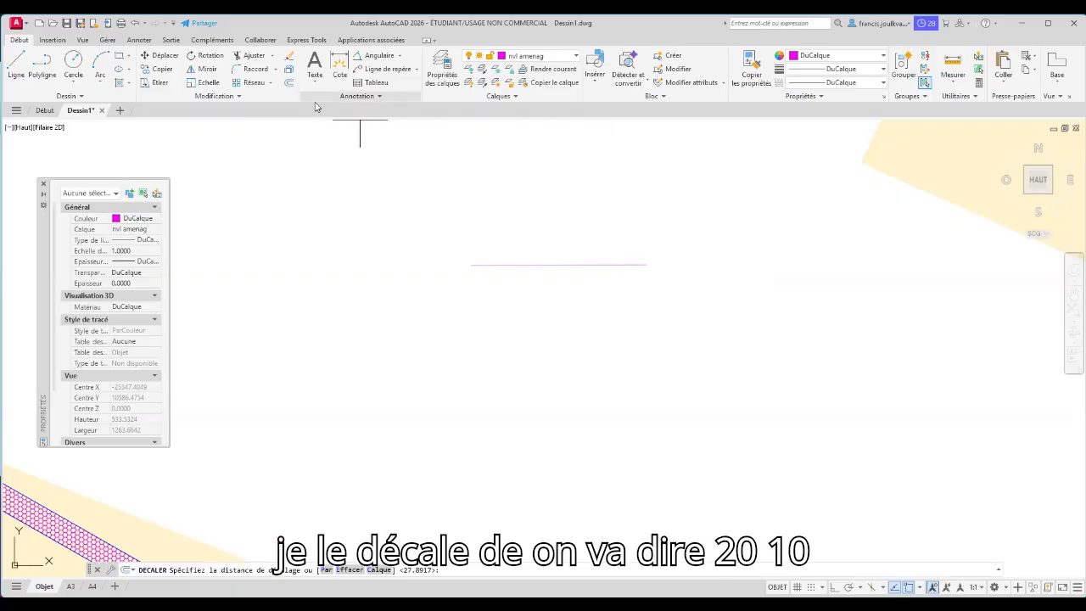
pyautogui.write('20')
pyautogui.press('Return')
pyautogui.click(512, 264)
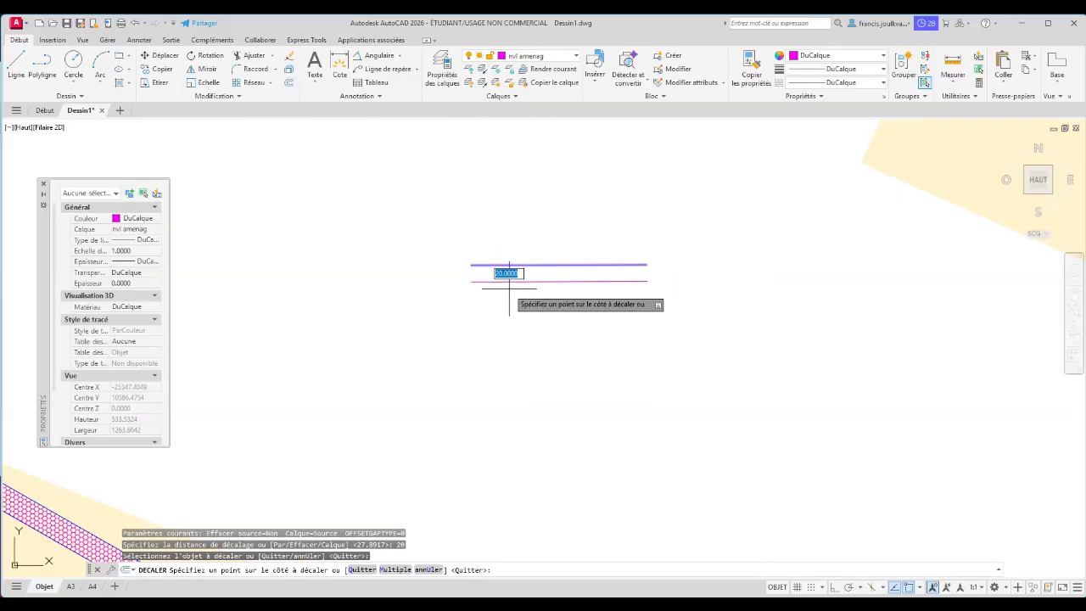
pyautogui.click(510, 294)
pyautogui.press('Escape')
pyautogui.scroll(6, 507, 280)
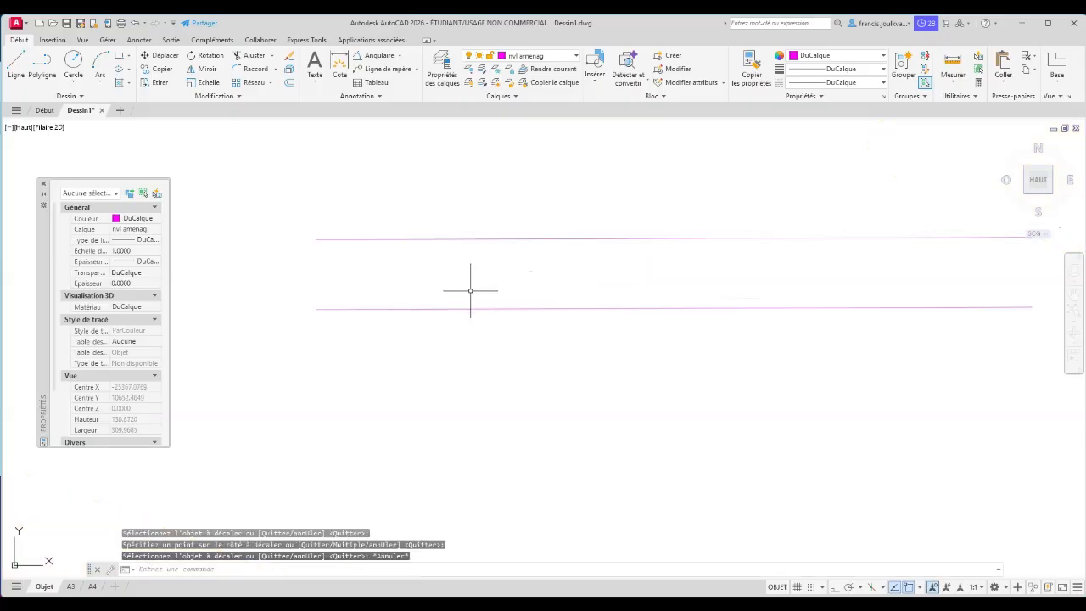
# Move the lower wall line straight up by 10 with Ortho active
pyautogui.click(289, 82)
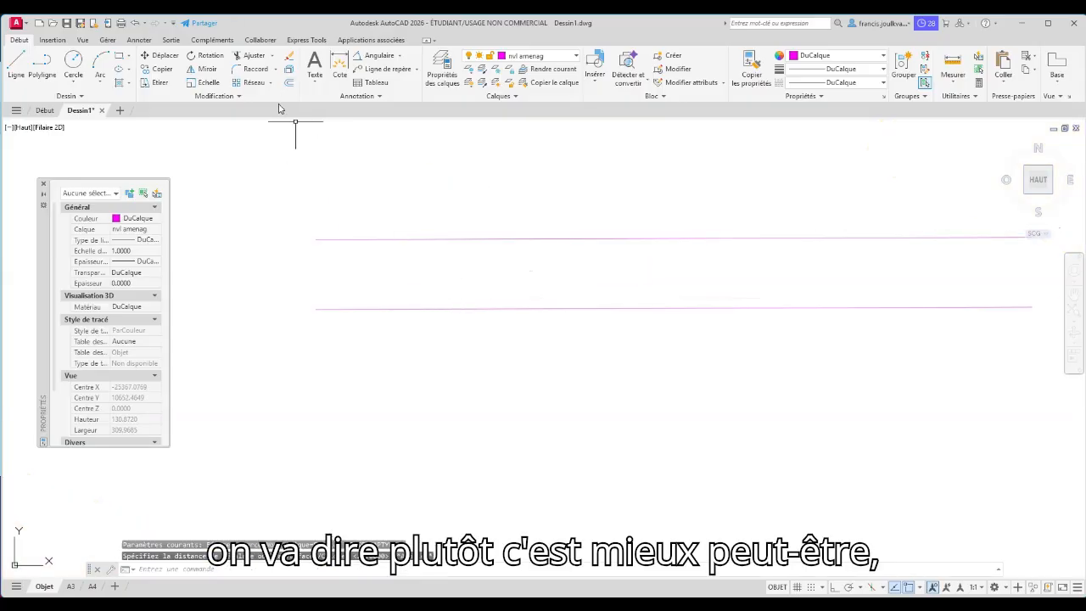
pyautogui.click(161, 55)
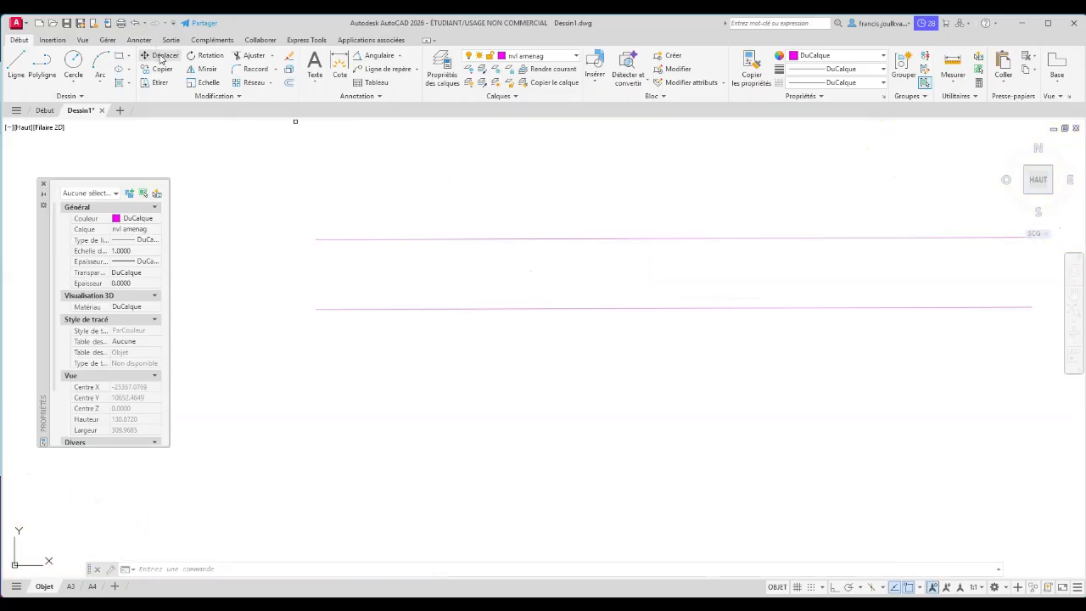
pyautogui.click(355, 308)
pyautogui.press('Return')
pyautogui.click(354, 280)
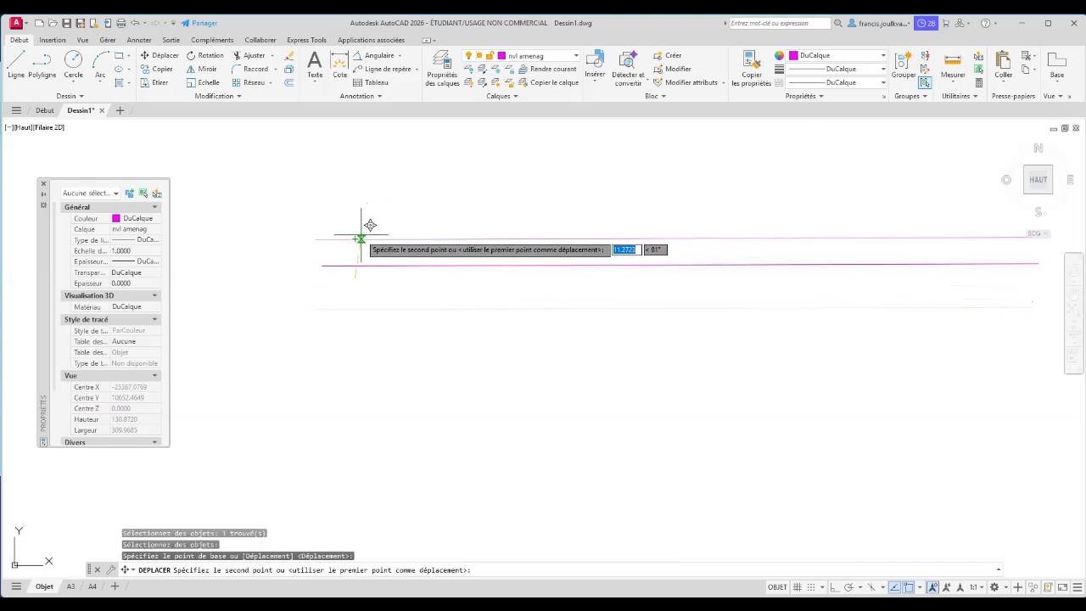
pyautogui.press('Return')
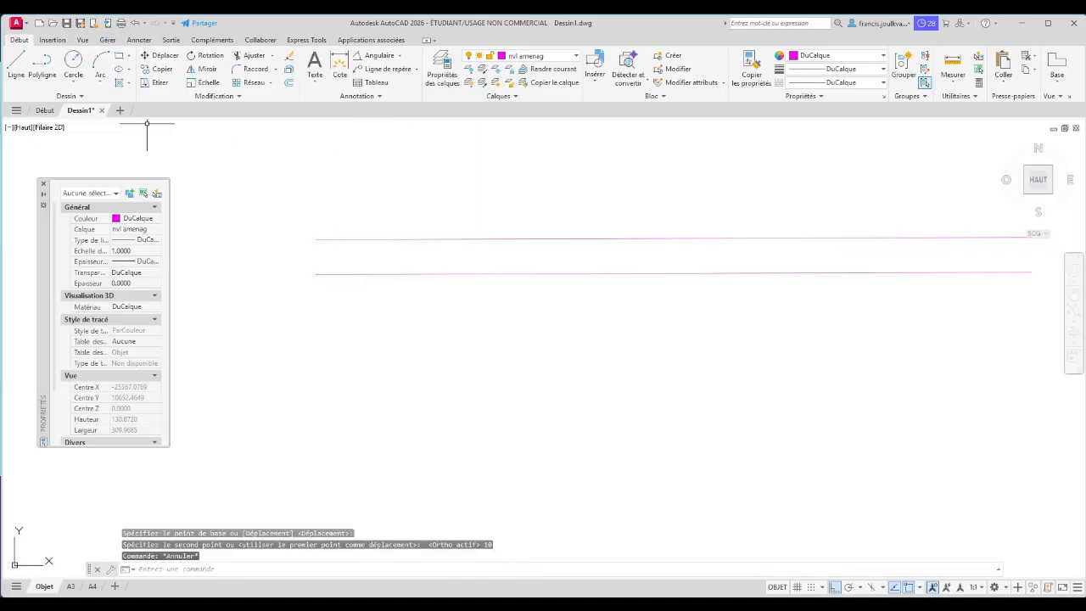
# Close the left end of the sample wall with a vertical line joining the two parallel lines' endpoints
pyautogui.click(16, 64)
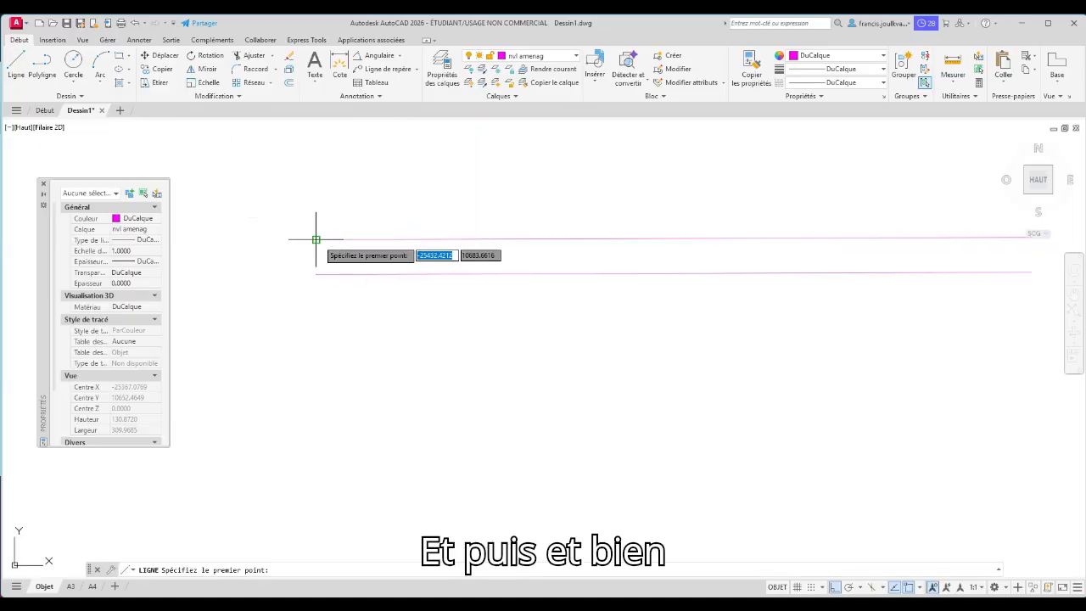
pyautogui.click(316, 238)
pyautogui.rightClick(317, 274)
pyautogui.click(331, 280)
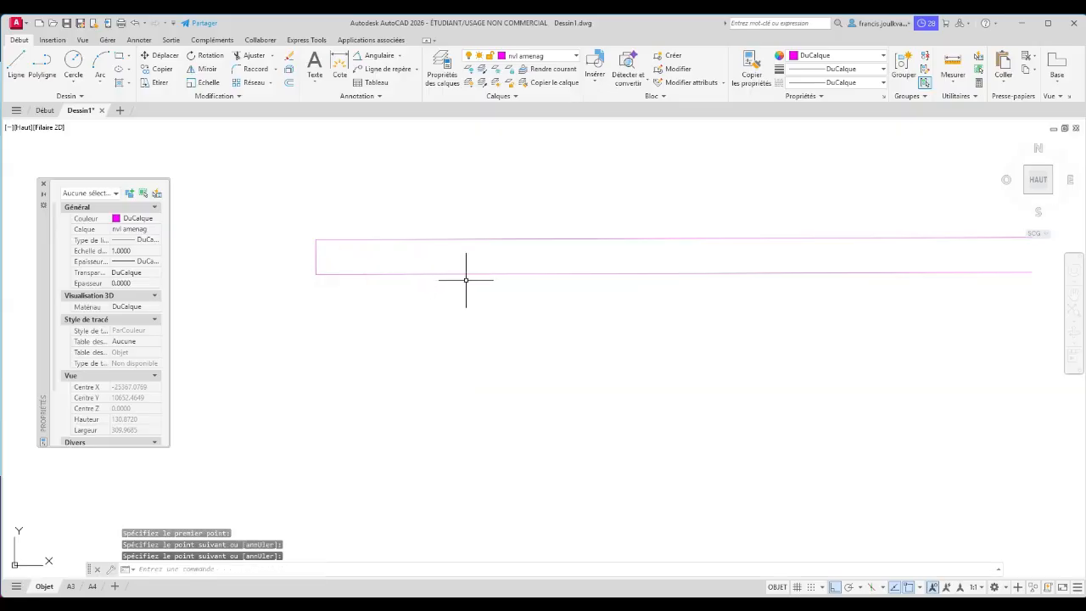
# Draw a horizontal line about 281 units long from the midpoint of the wall's closed end, extending beyond its open end
pyautogui.scroll(-2, 378, 262)
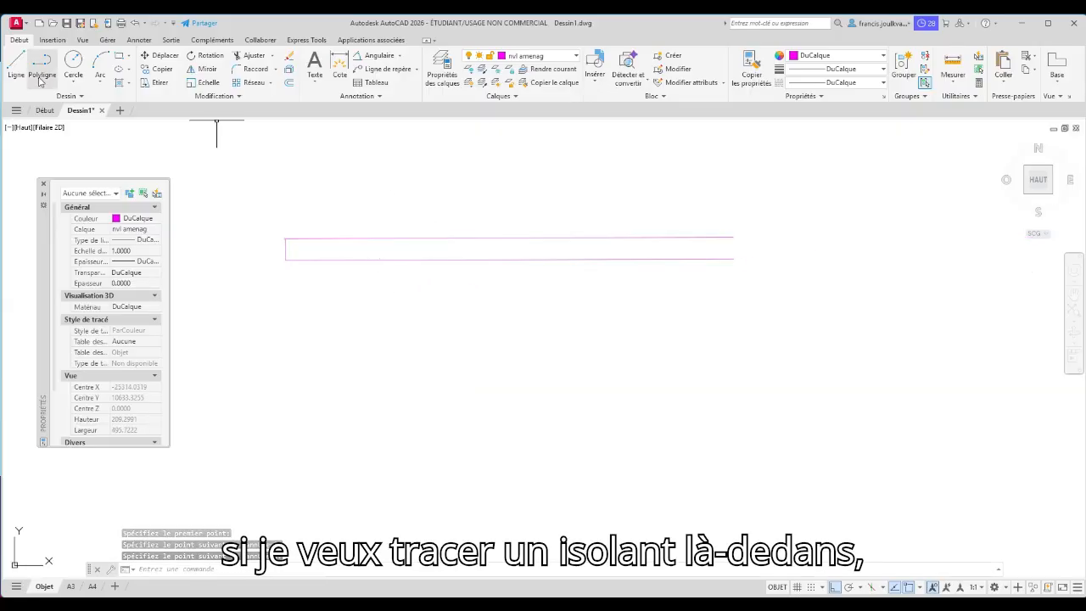
pyautogui.click(15, 66)
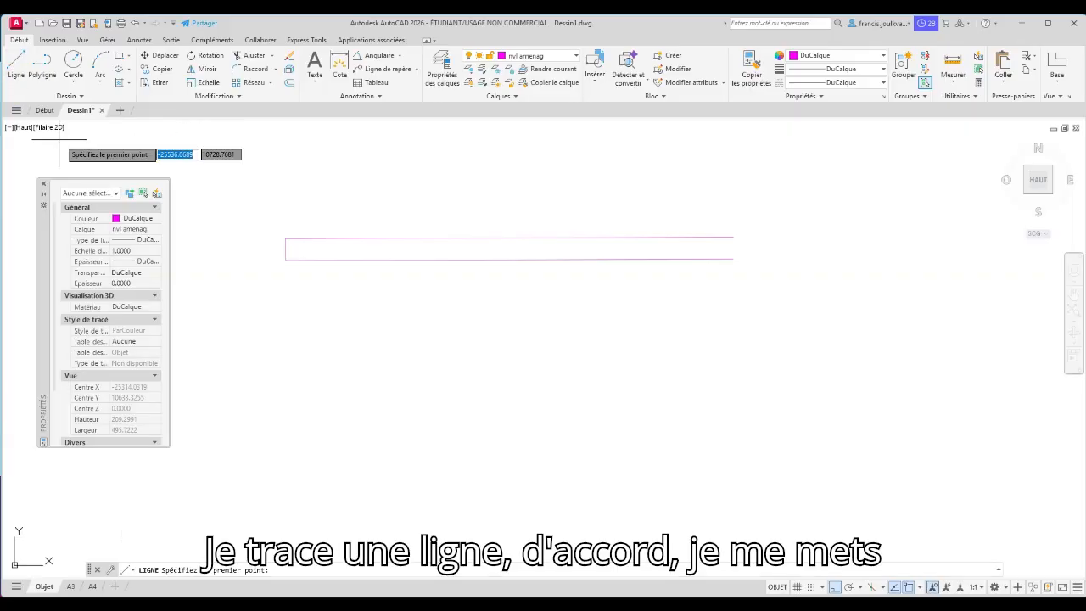
pyautogui.click(286, 248)
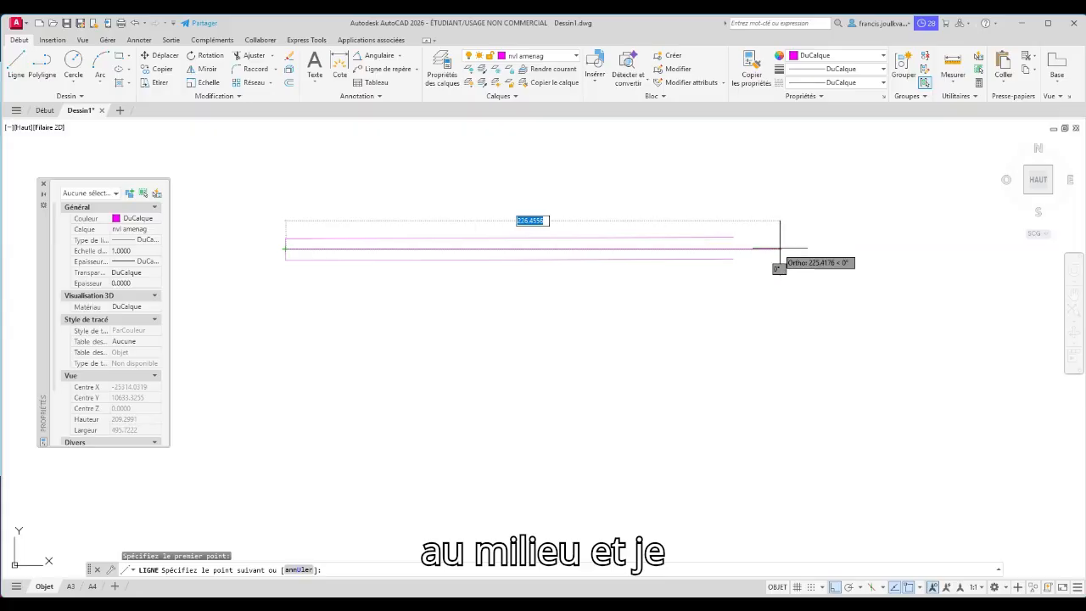
pyautogui.rightClick(900, 246)
pyautogui.click(905, 247)
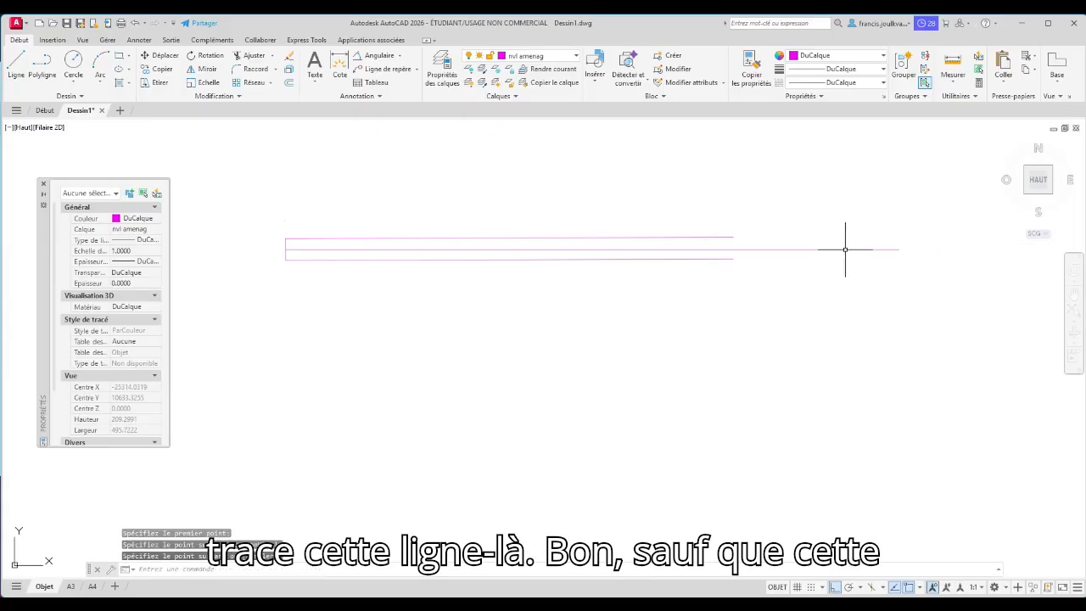
# Select the wall's centre line and change its linetype to ISOLATION
pyautogui.click(796, 244)
pyautogui.click(795, 250)
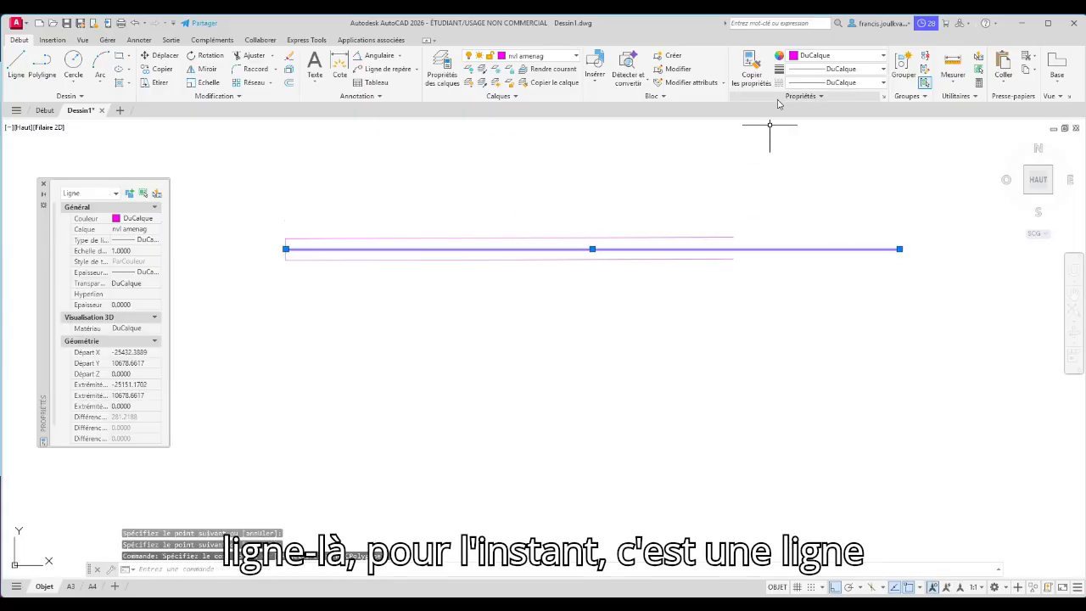
pyautogui.click(882, 84)
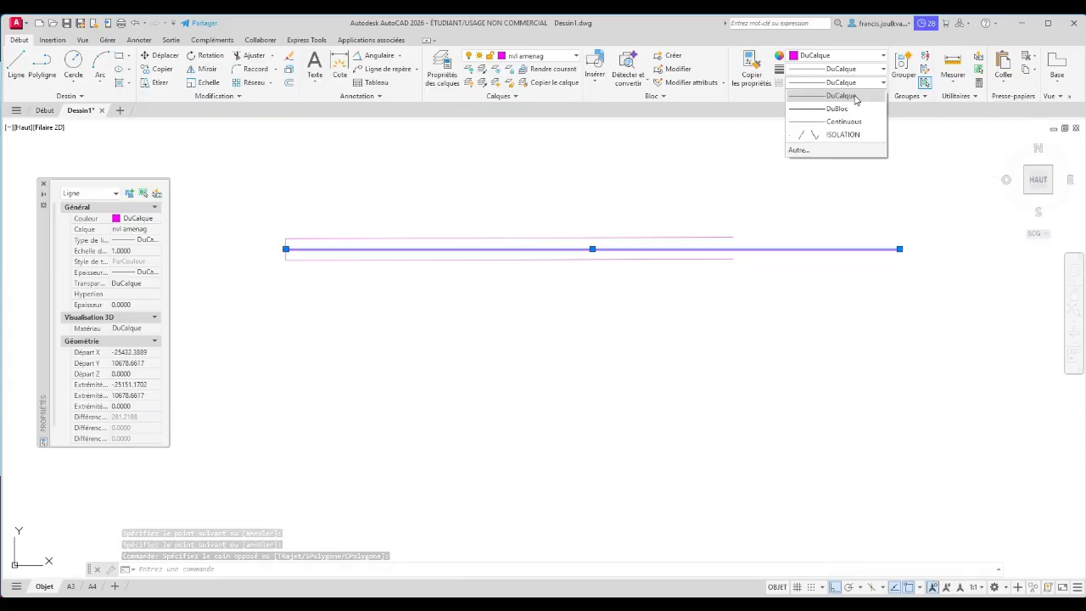
pyautogui.click(843, 135)
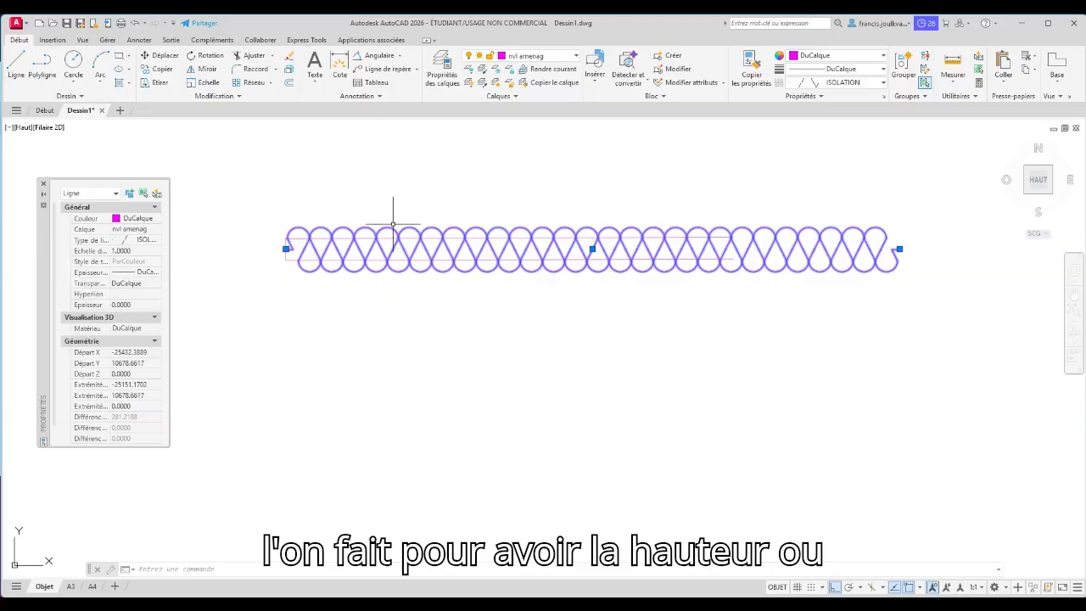
# Set the linetype scale of the wall's ISOLATION centre line to 0.5 and deselect it
pyautogui.scroll(5, 292, 246)
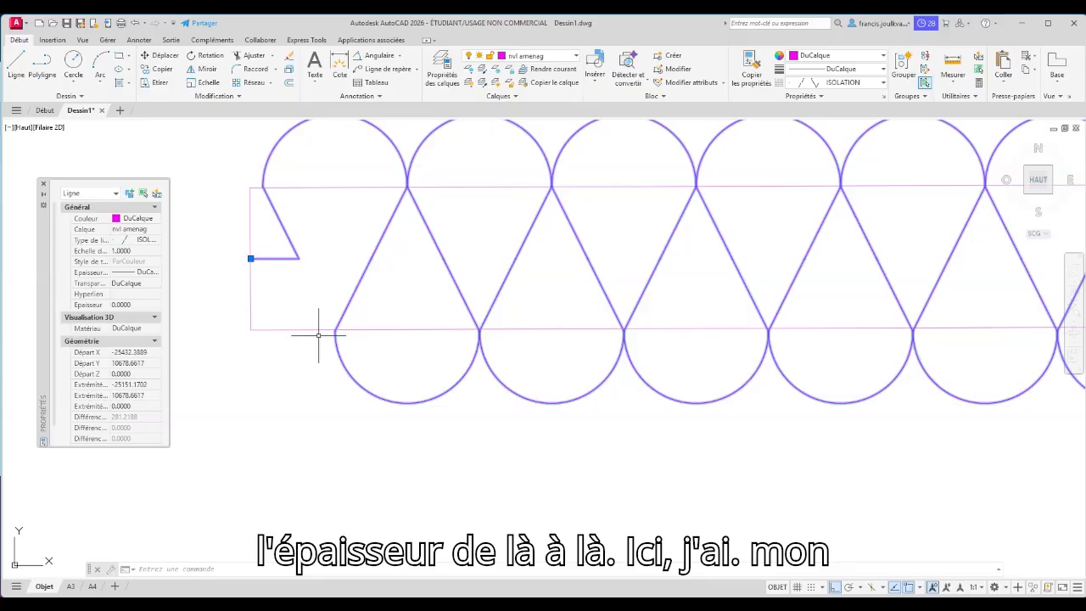
pyautogui.click(132, 252)
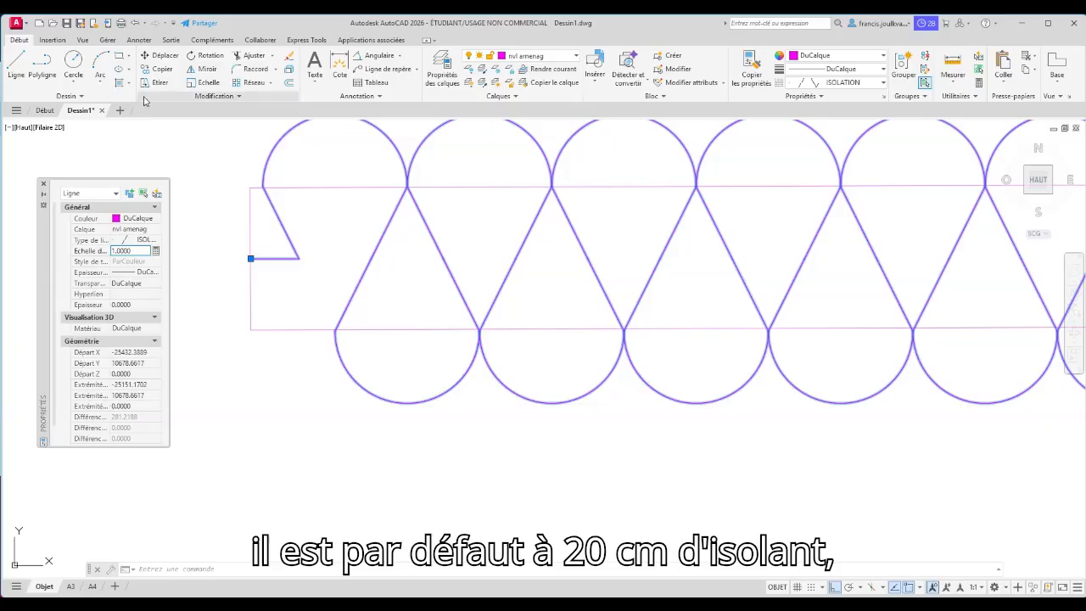
pyautogui.write('0.5')
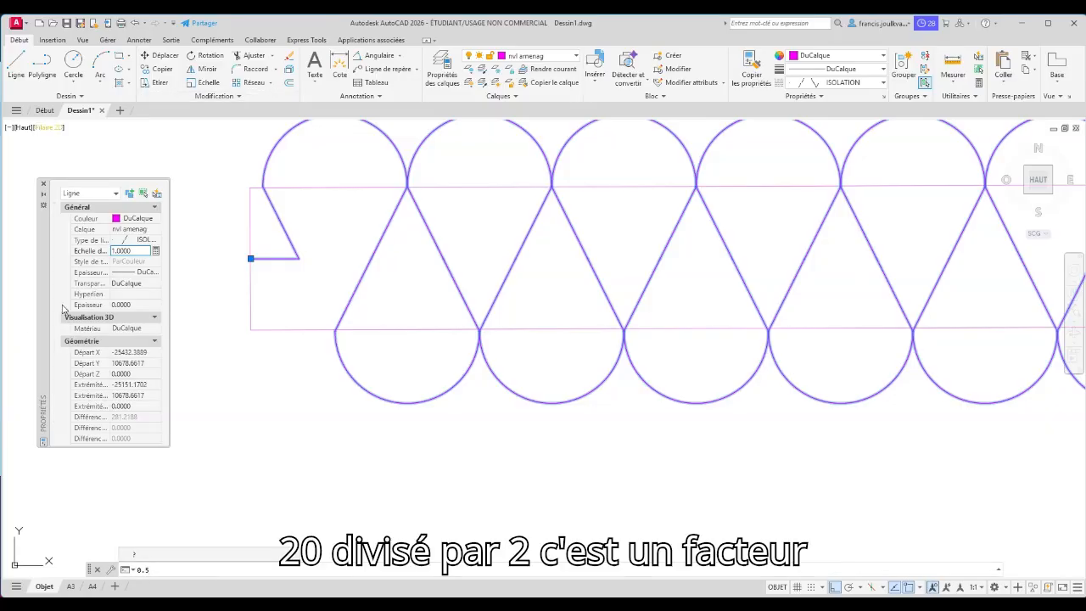
pyautogui.click(142, 252)
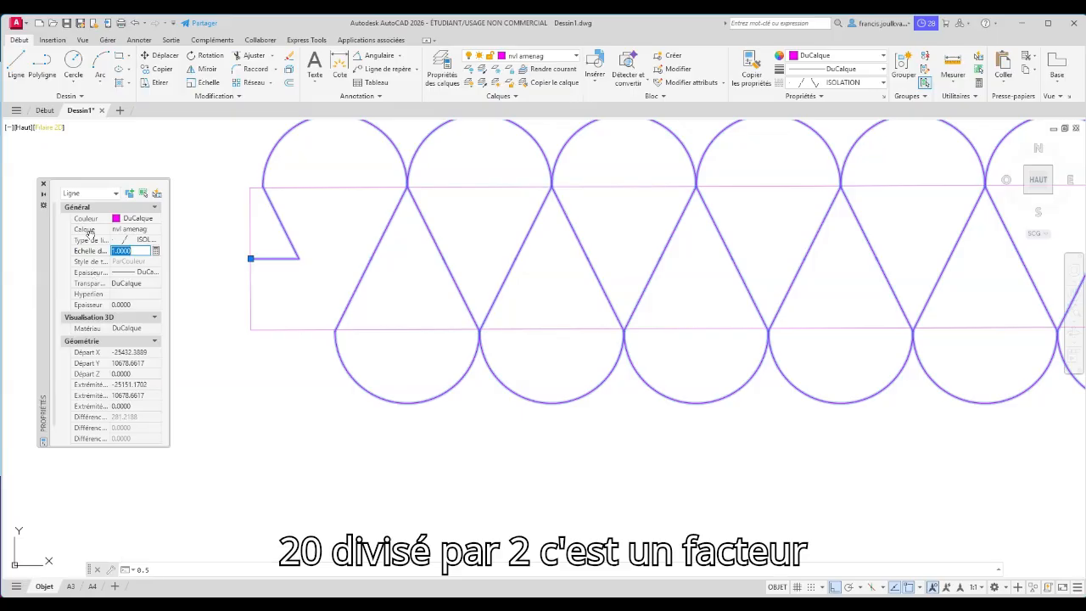
pyautogui.press('Return')
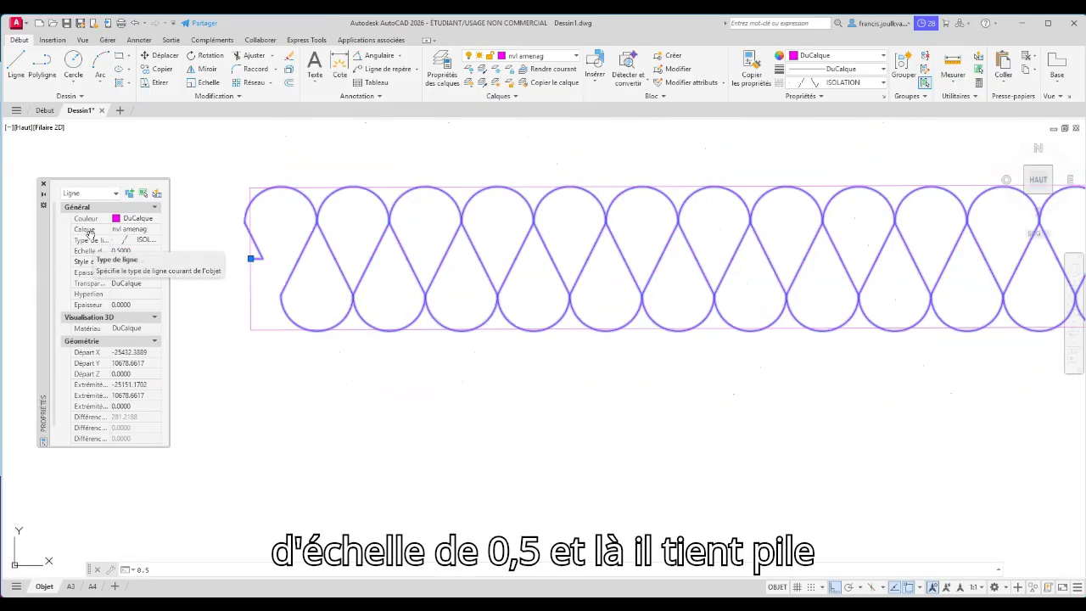
pyautogui.press('Escape')
pyautogui.scroll(-4, 436, 432)
pyautogui.scroll(-2, 606, 371)
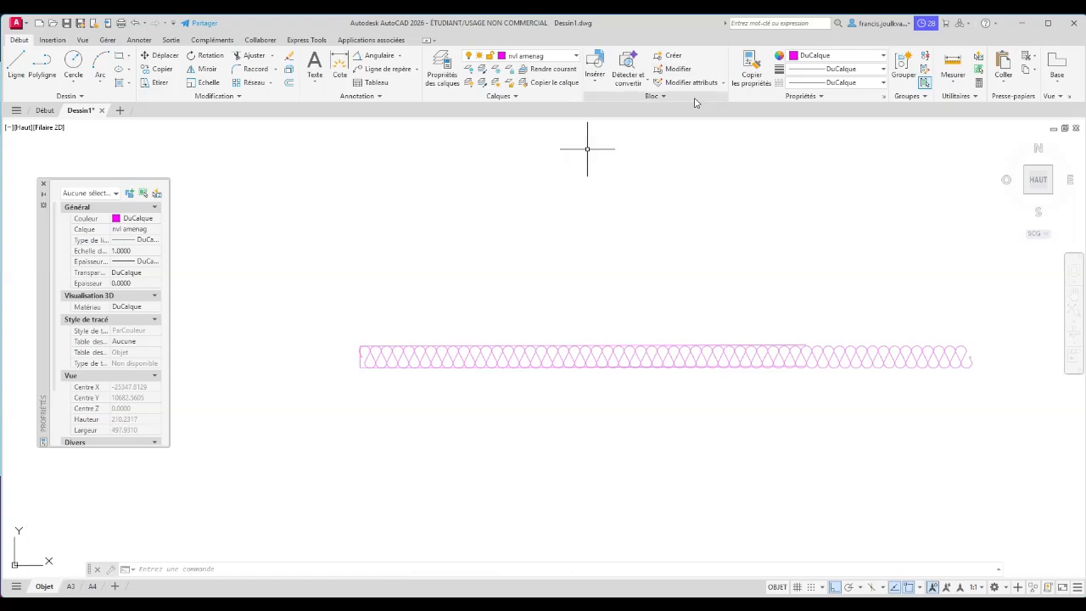
# Bring the sample wall into view in the A4 layout's lower viewport and inspect its insulation line on the sheet
pyautogui.click(92, 586)
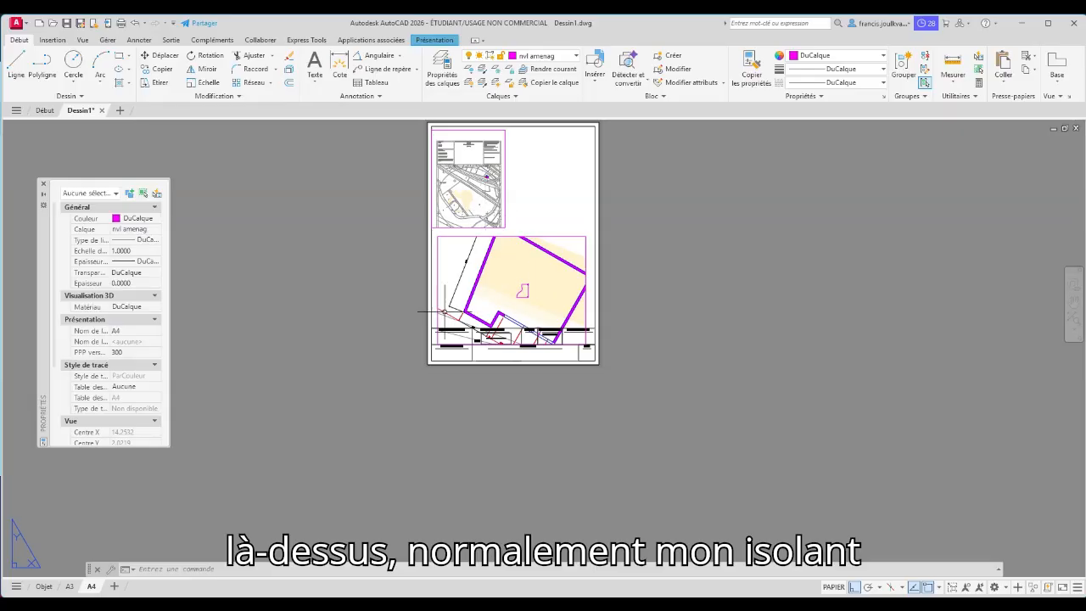
pyautogui.doubleClick(573, 265)
pyautogui.scroll(5, 573, 265)
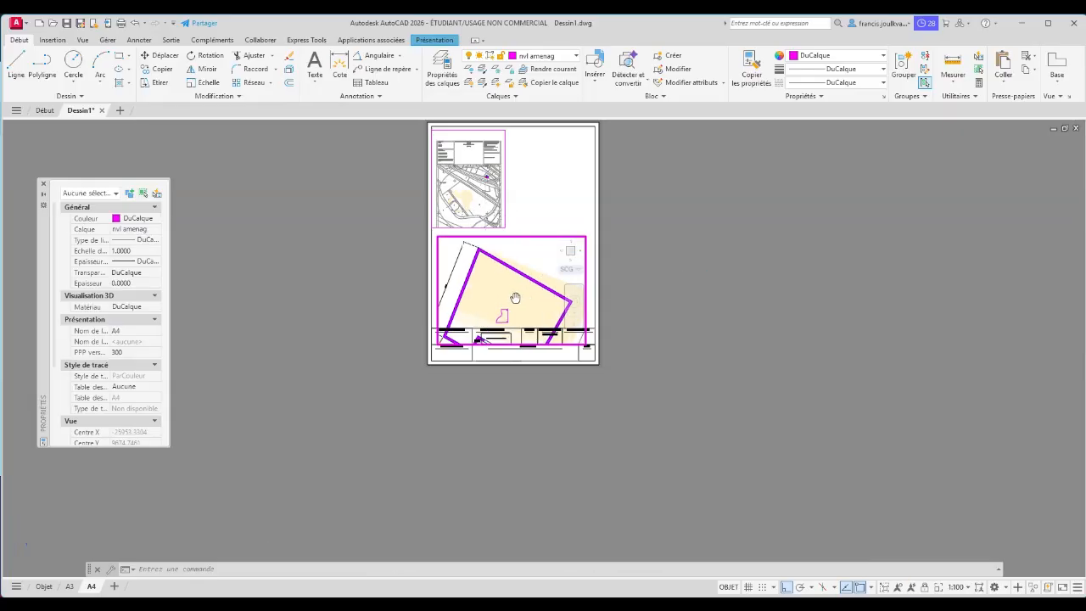
pyautogui.doubleClick(653, 282)
pyautogui.click(578, 194)
pyautogui.click(525, 181)
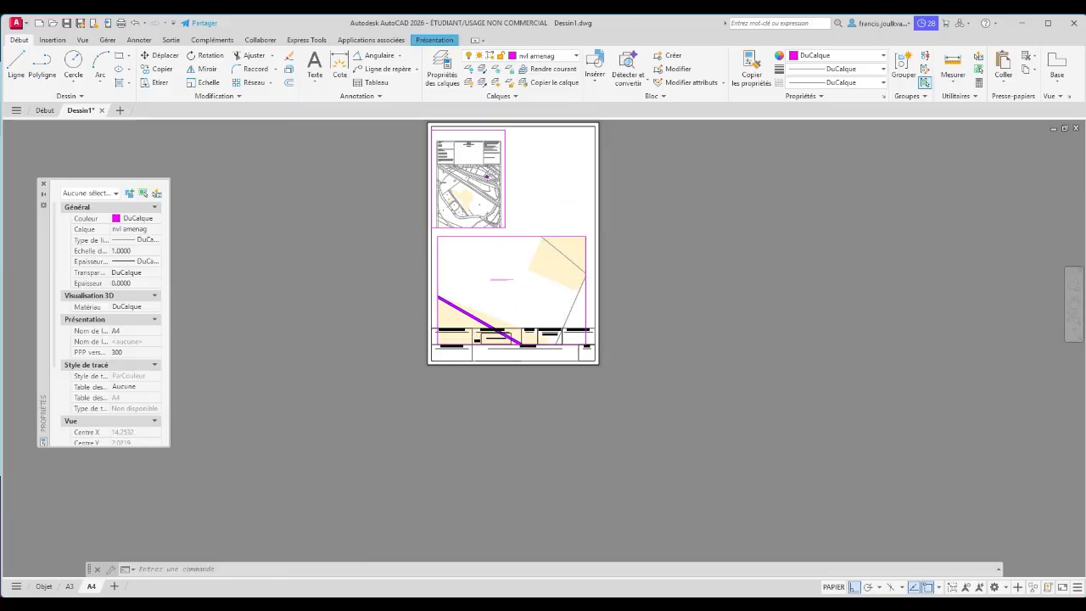
pyautogui.scroll(4, 490, 303)
pyautogui.scroll(1, 535, 171)
pyautogui.moveTo(535, 170); pyautogui.dragTo(478, 289, button='middle')
pyautogui.scroll(-1, 638, 266)
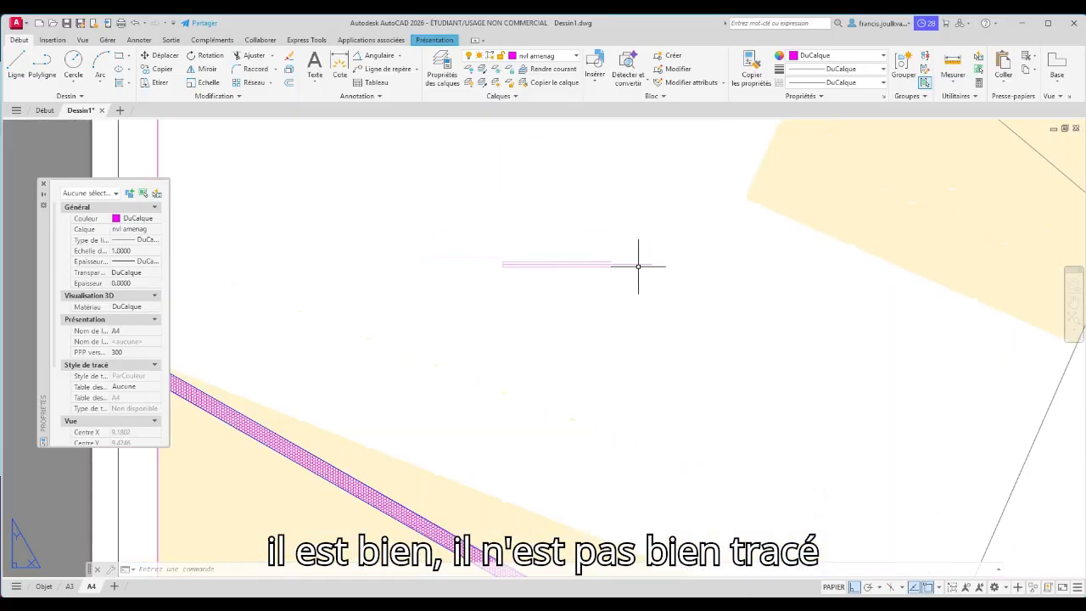
pyautogui.scroll(-5, 638, 267)
pyautogui.moveTo(636, 271); pyautogui.dragTo(654, 272, button='middle')
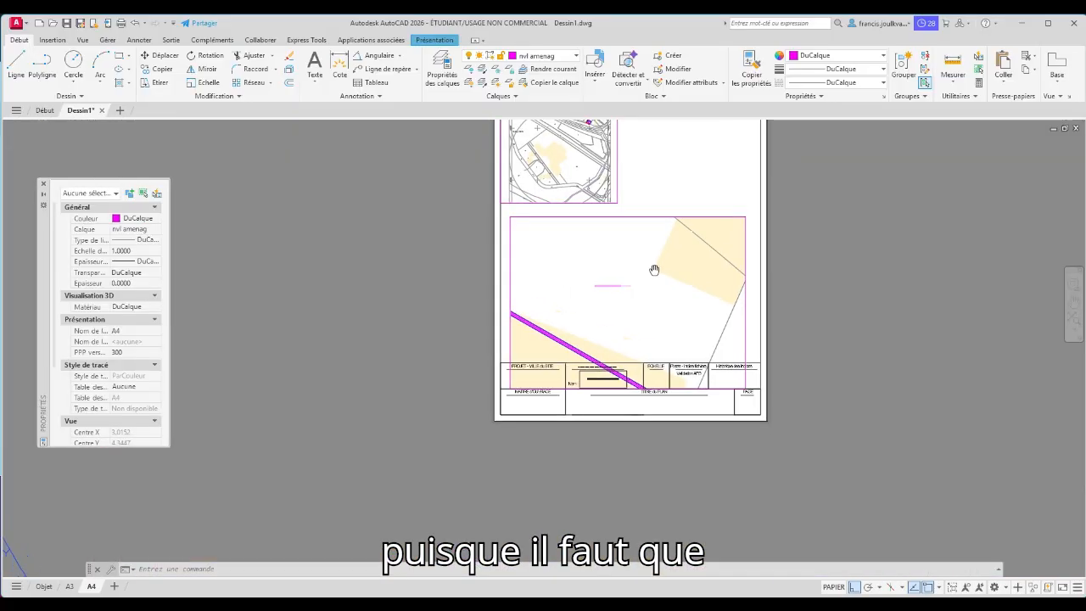
# Turn off the use of paper space units for scaling in the linetype manager and check the insulation line on the A4 sheet
pyautogui.click(884, 98)
pyautogui.click(884, 98)
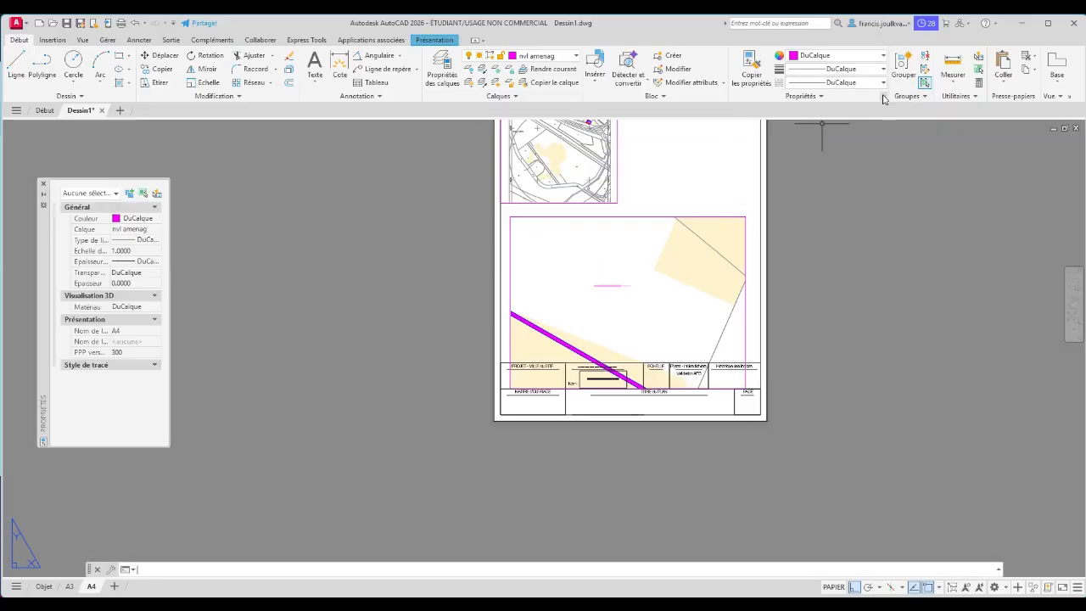
pyautogui.click(832, 82)
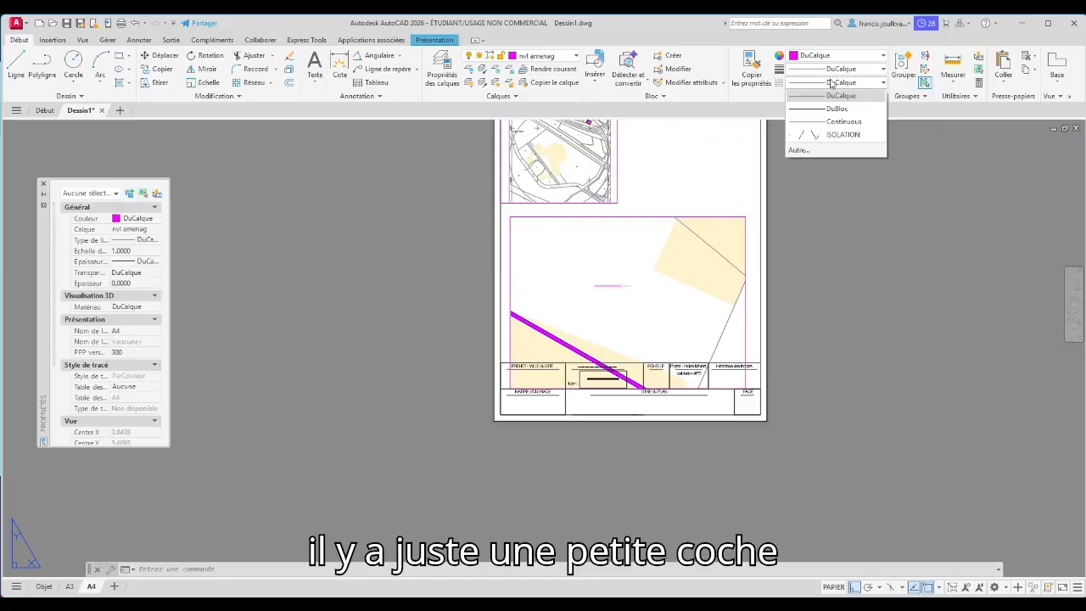
pyautogui.click(831, 143)
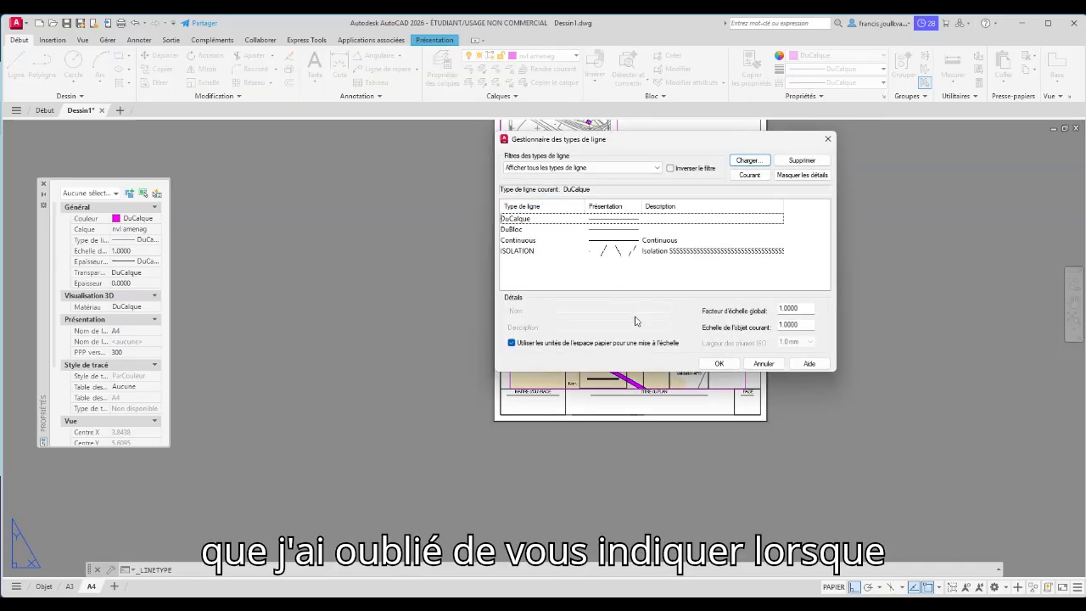
pyautogui.doubleClick(698, 254)
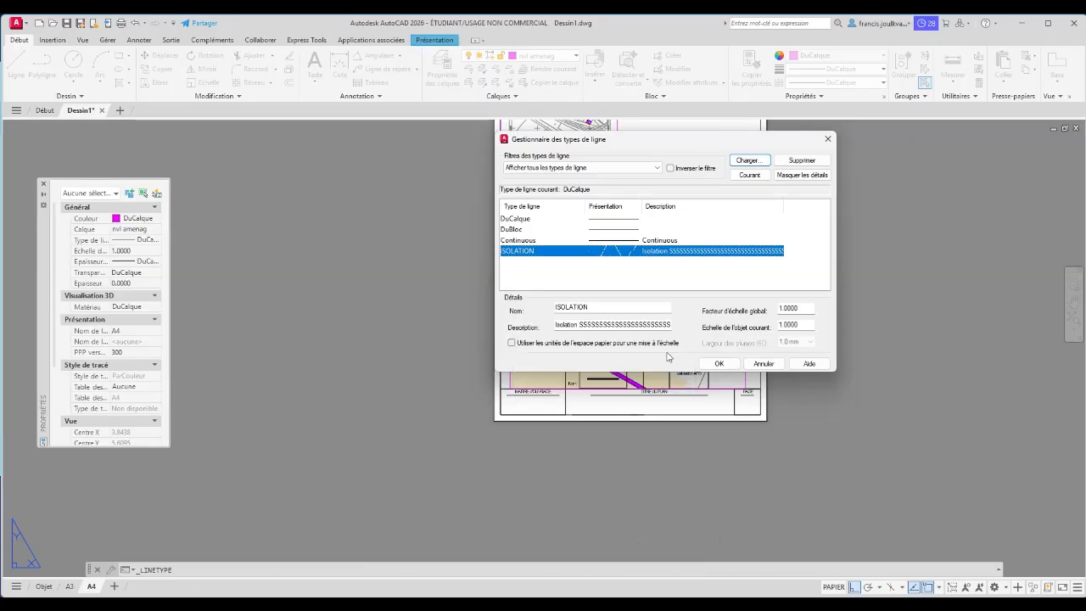
pyautogui.click(718, 364)
pyautogui.scroll(5, 670, 309)
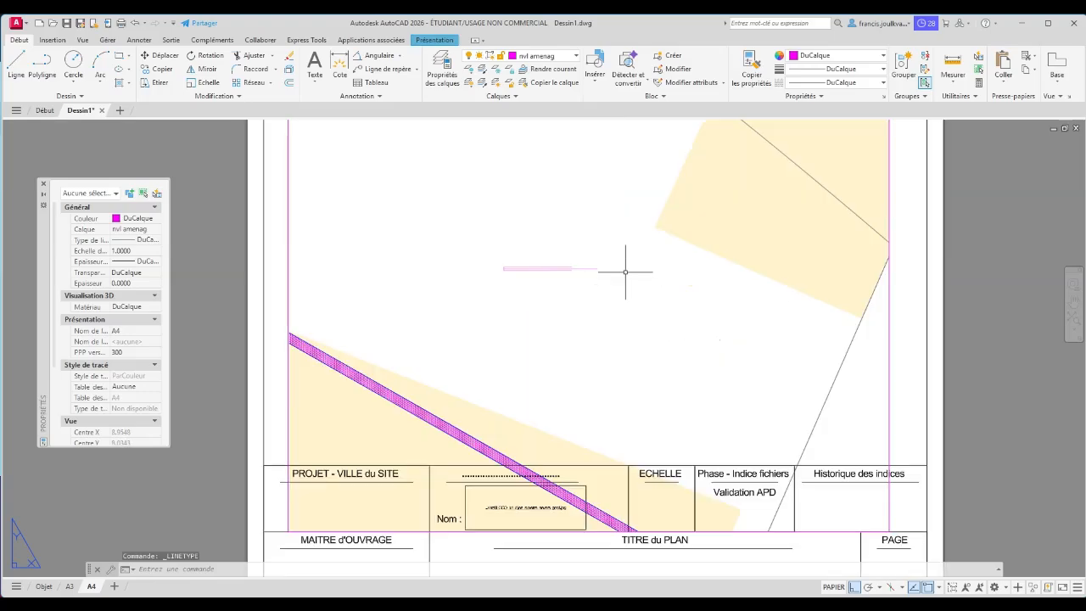
pyautogui.scroll(-7, 558, 271)
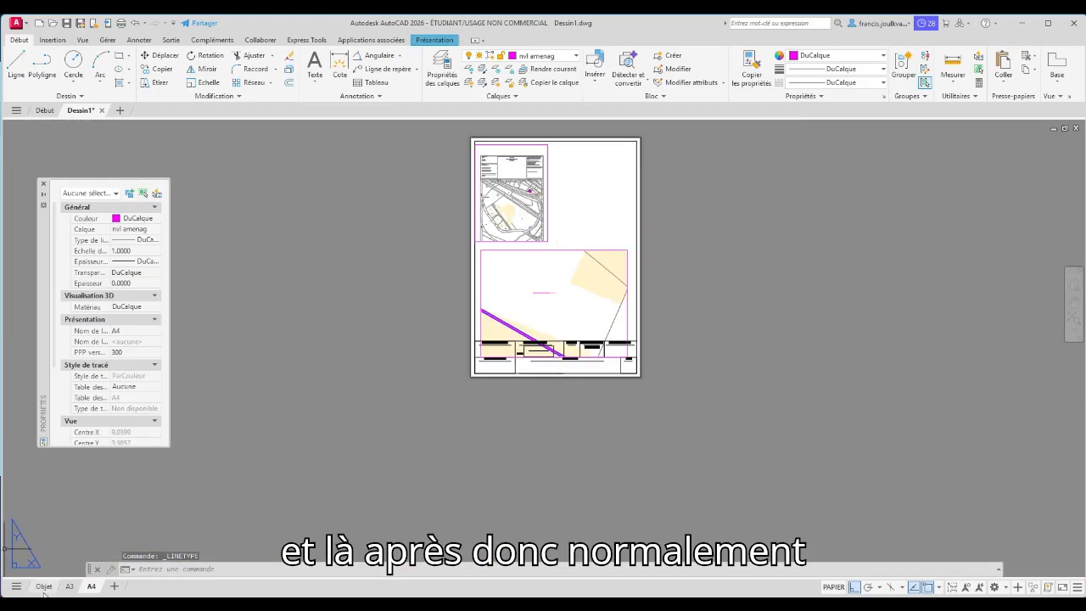
# Return to model space and examine the insulation line, the house and the surrounding situation plan
pyautogui.click(43, 586)
pyautogui.scroll(-3, 488, 377)
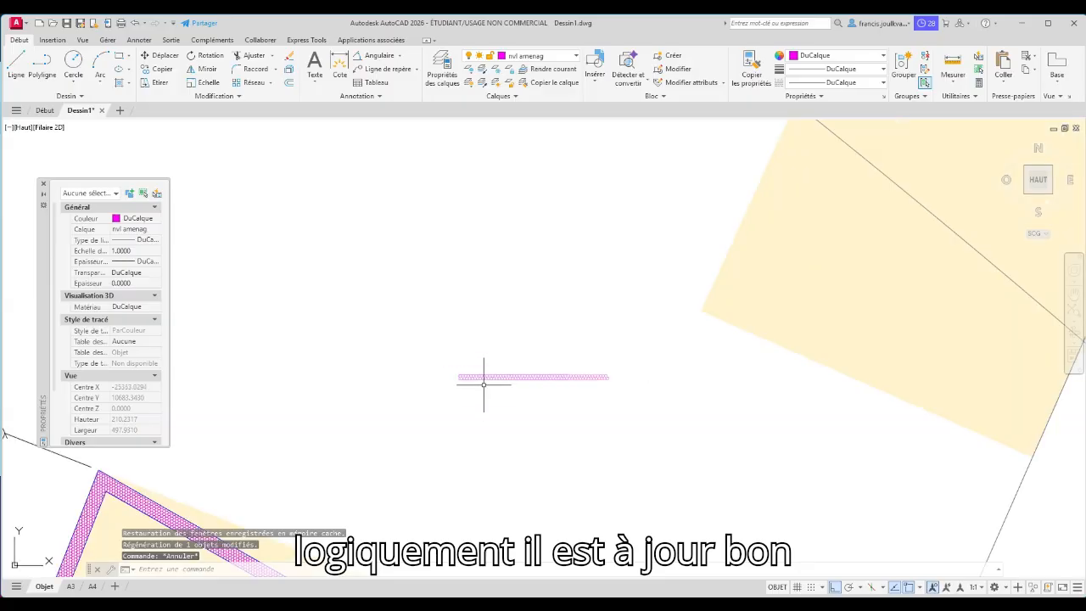
pyautogui.scroll(-5, 558, 323)
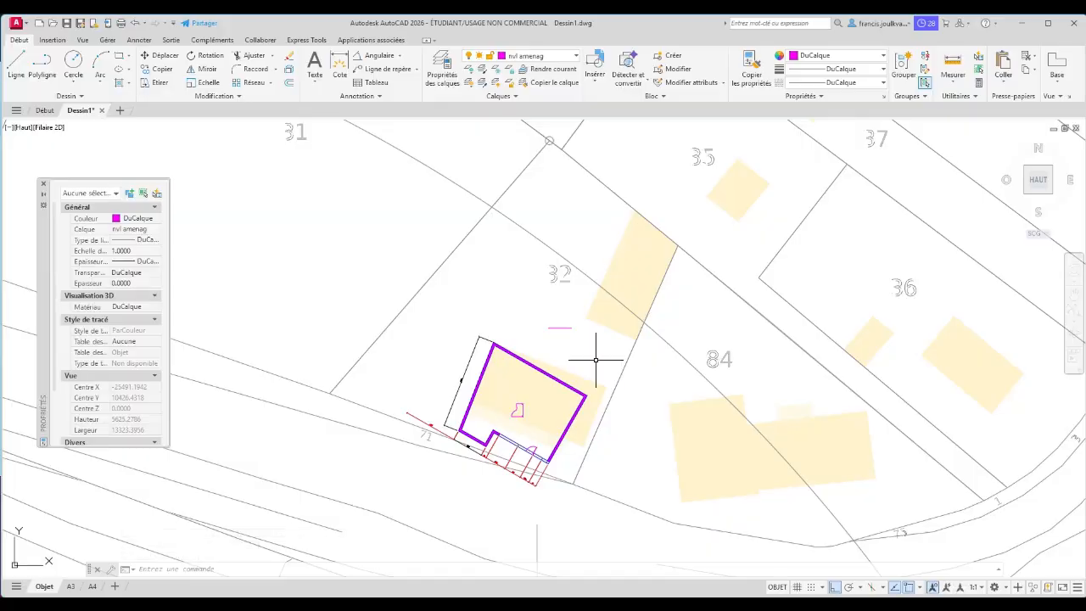
pyautogui.scroll(-6, 526, 342)
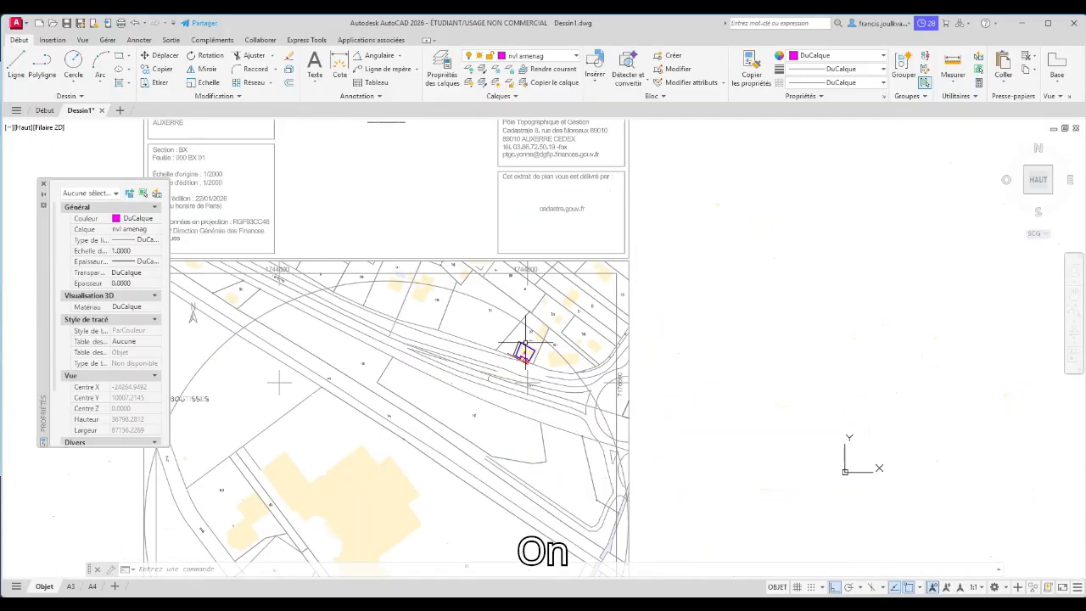
pyautogui.moveTo(526, 342); pyautogui.dragTo(664, 441, button='middle')
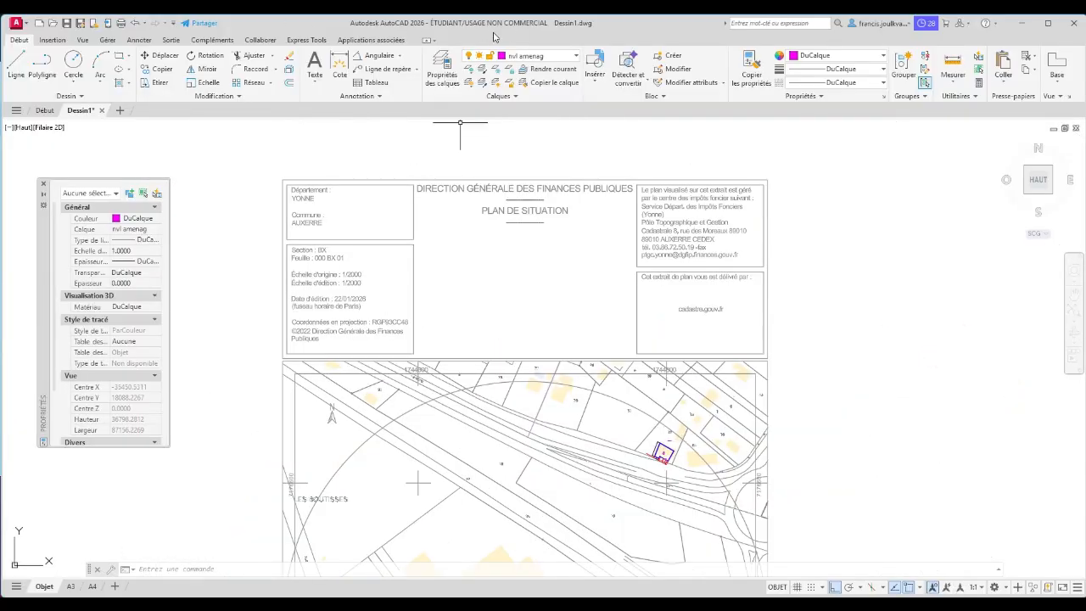